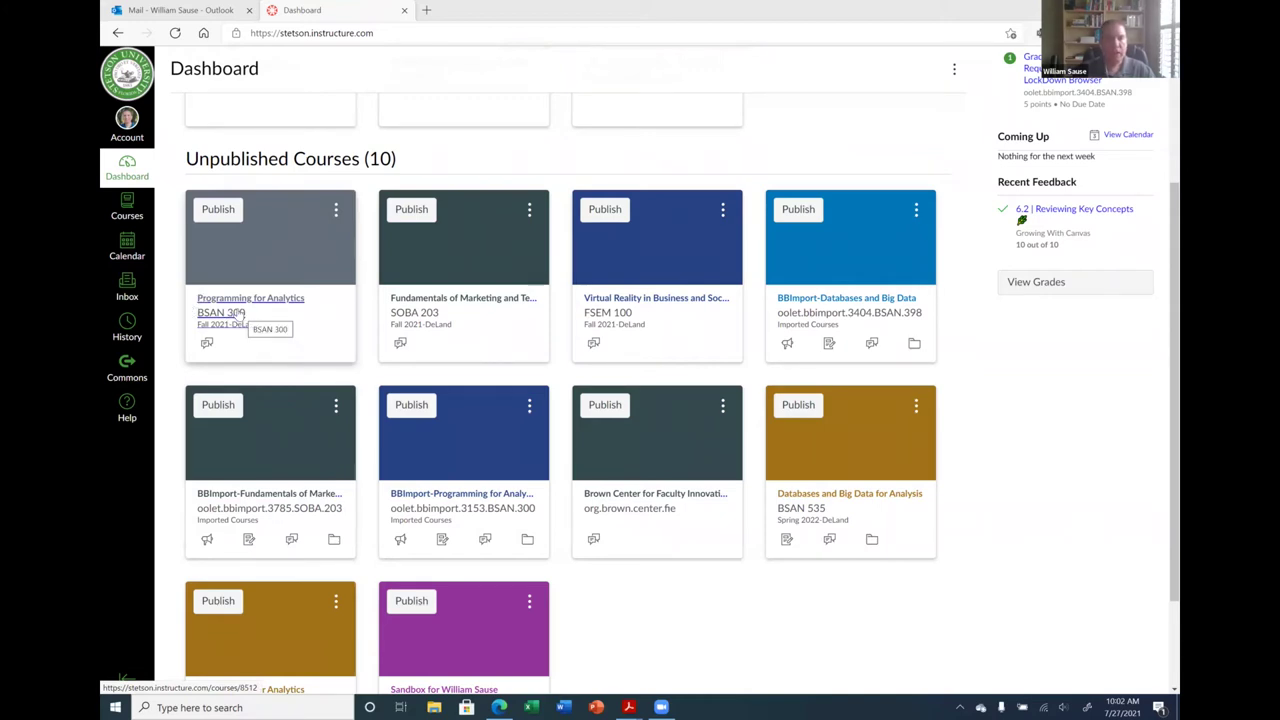
Open the BSAN 300 Programming for Analytics course and look through its weekly modules.
click(240, 316)
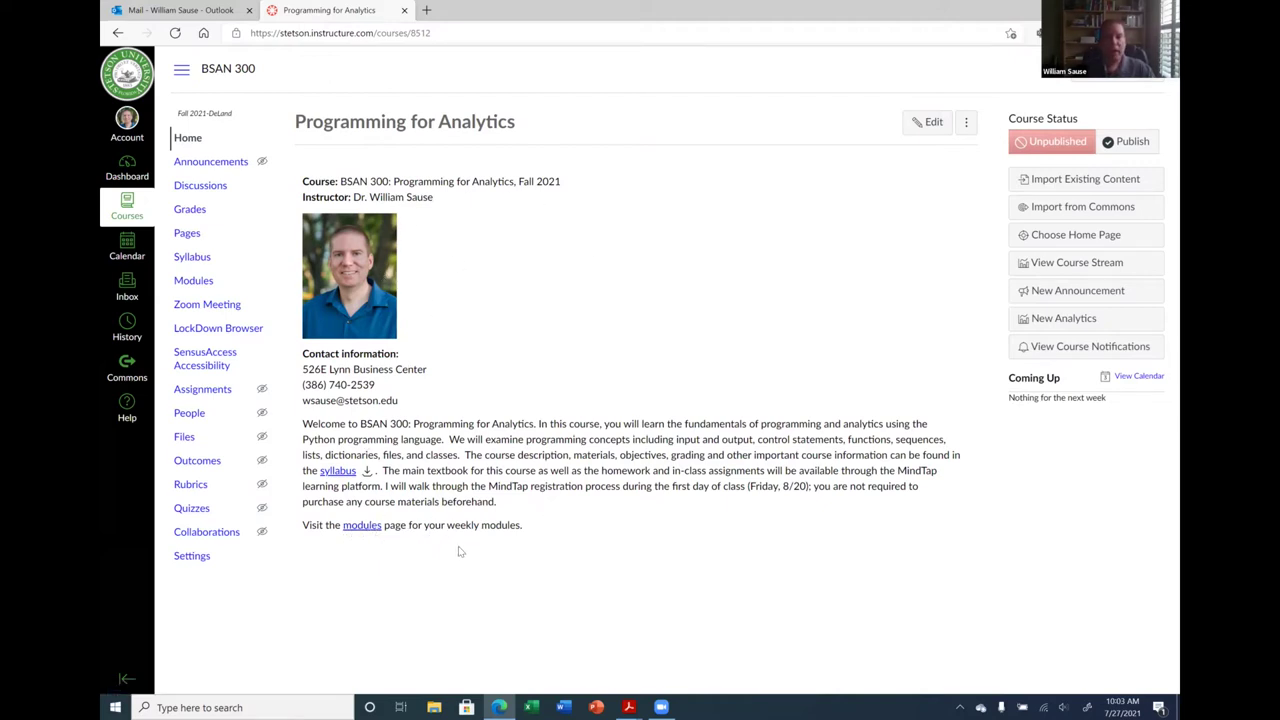
click(194, 281)
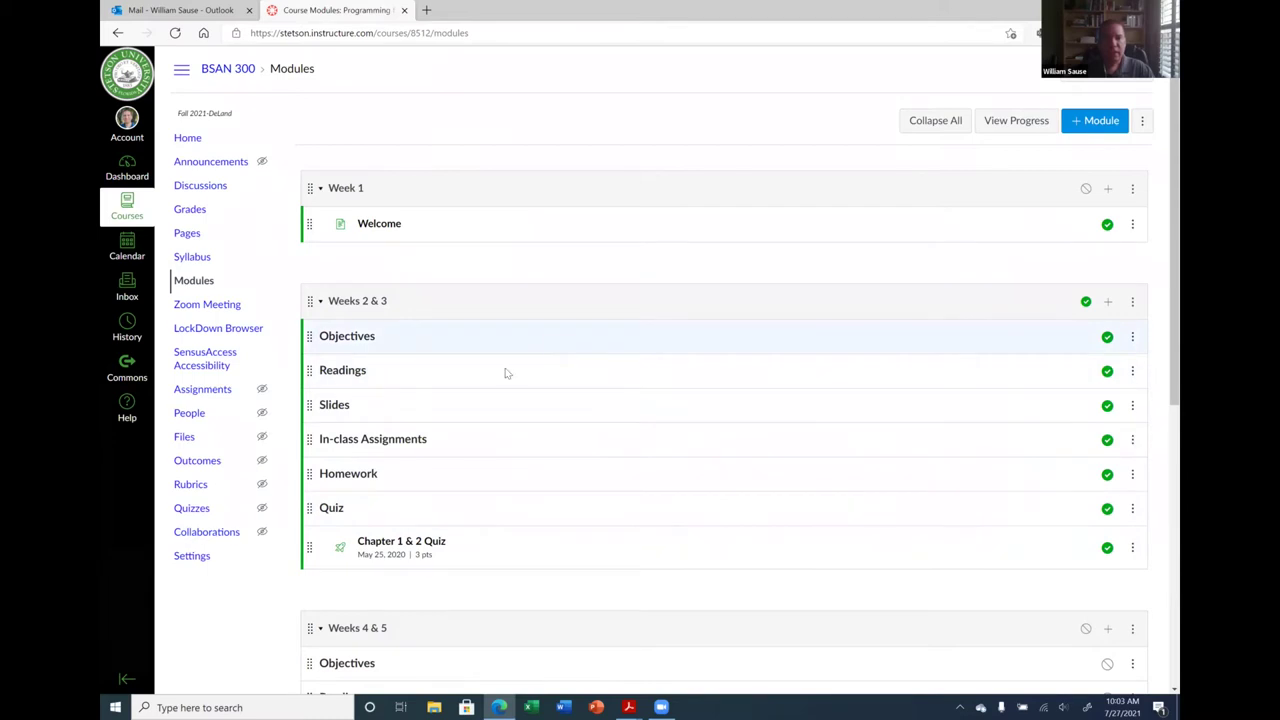
scroll(599, 401, down, 1)
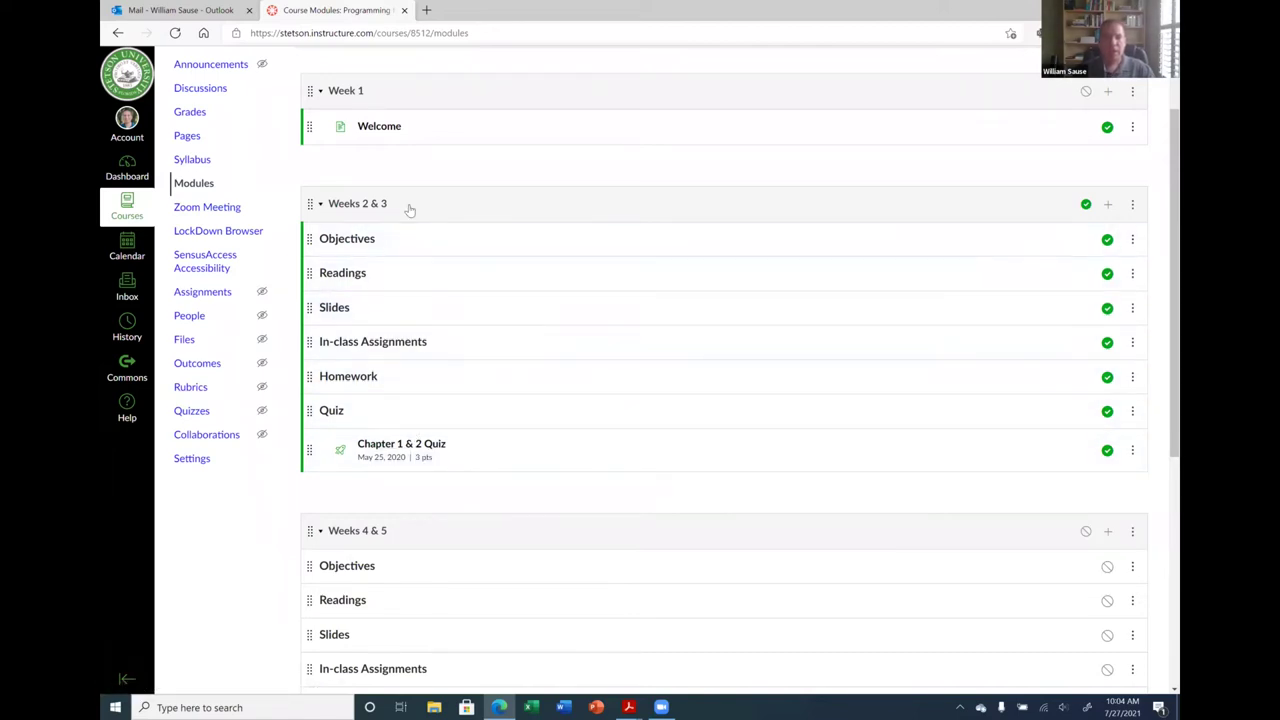
scroll(480, 400, up, 2)
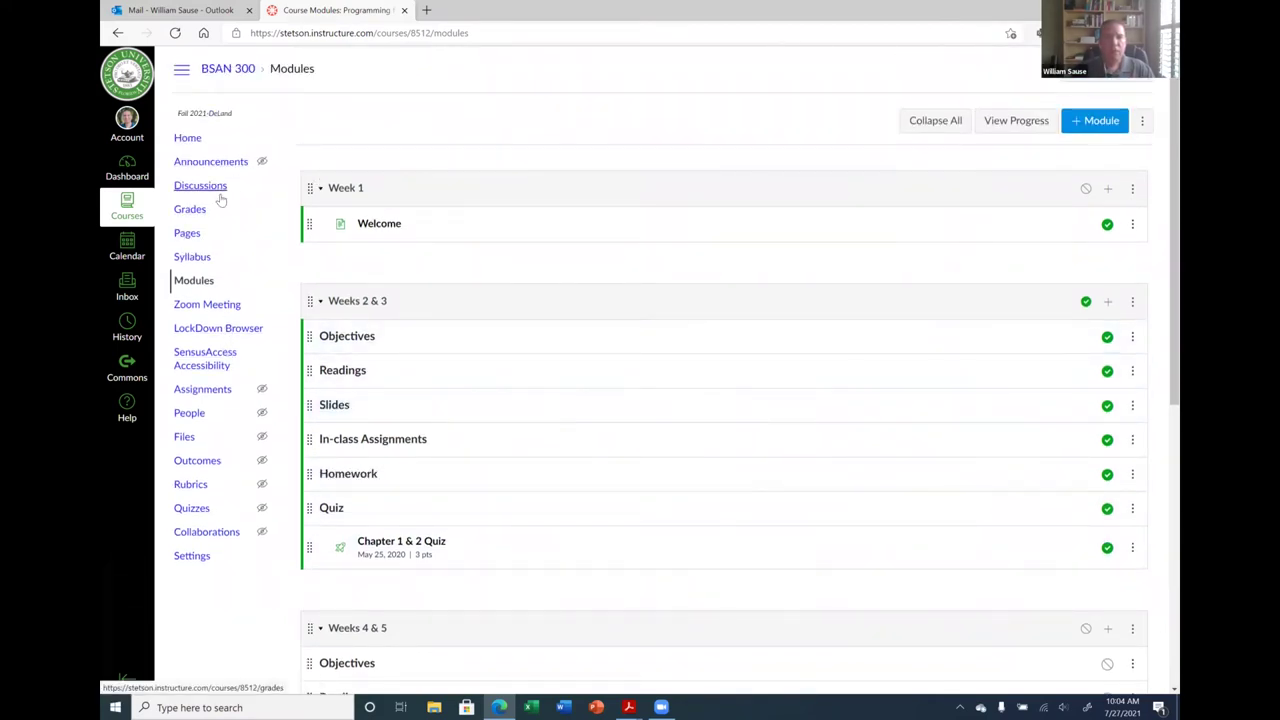
Open the Chapter 1 & 2 Quiz for editing and examine its question groups.
click(192, 509)
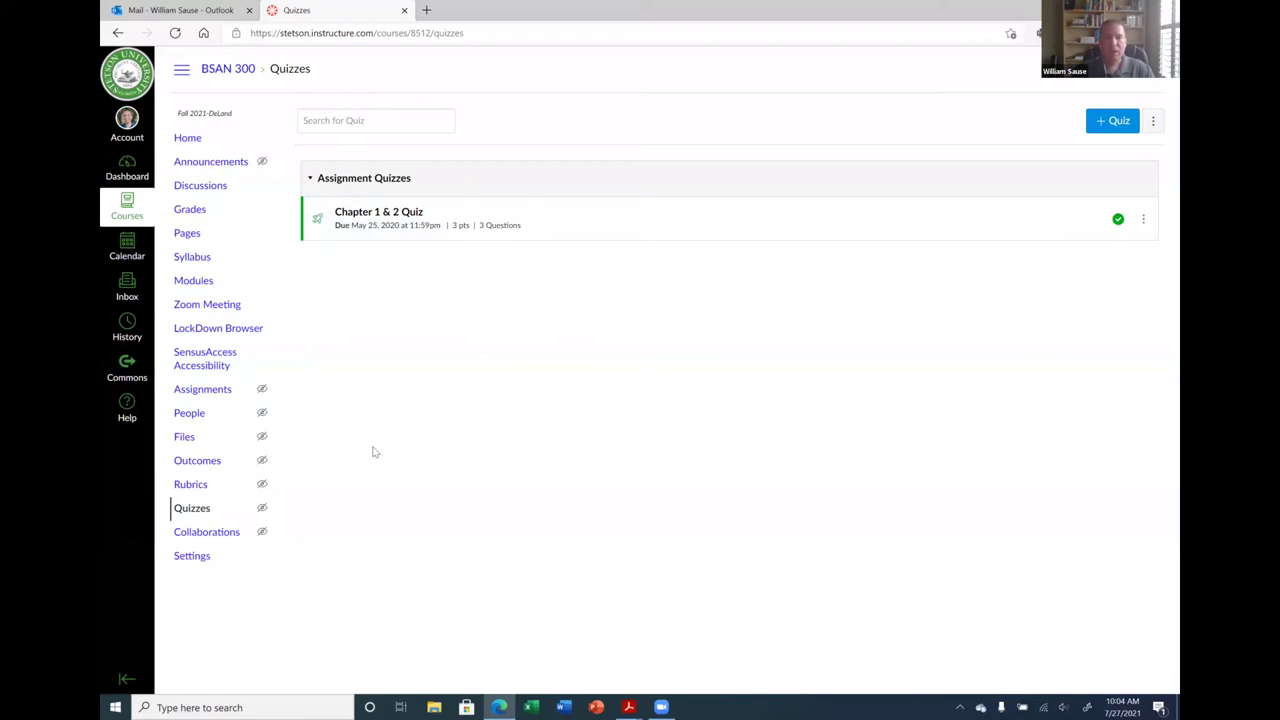
click(371, 219)
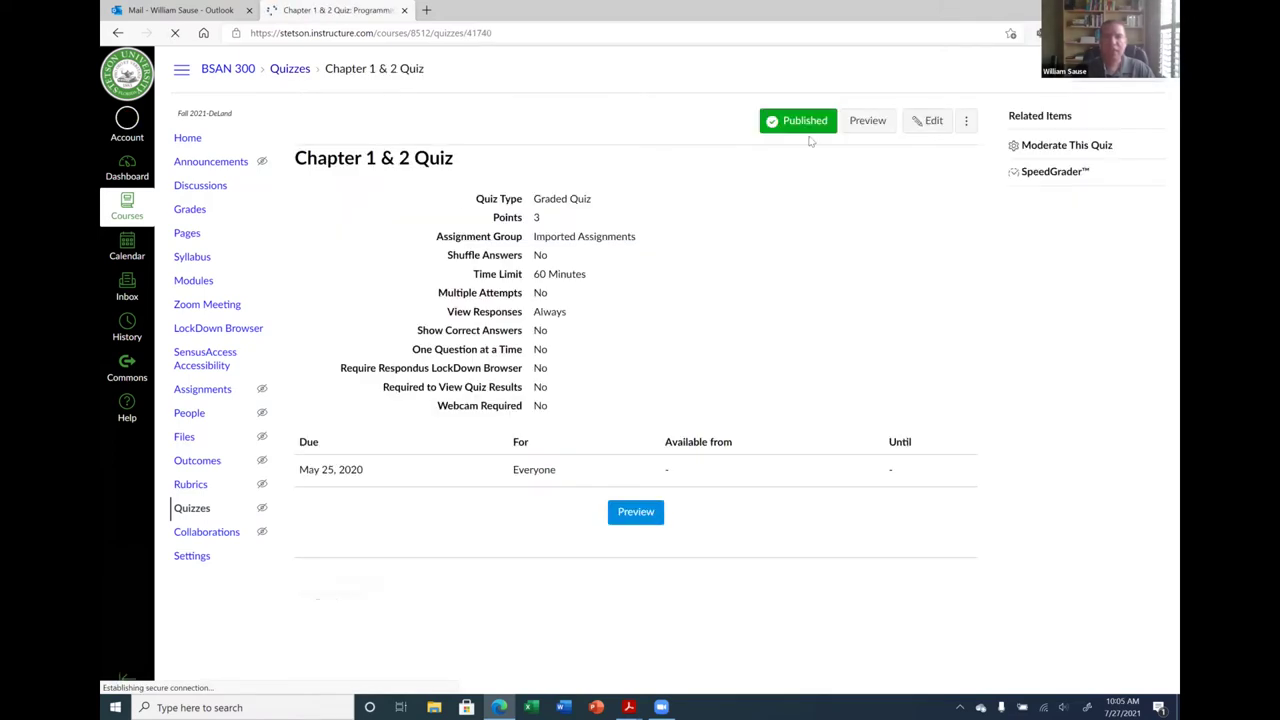
click(921, 121)
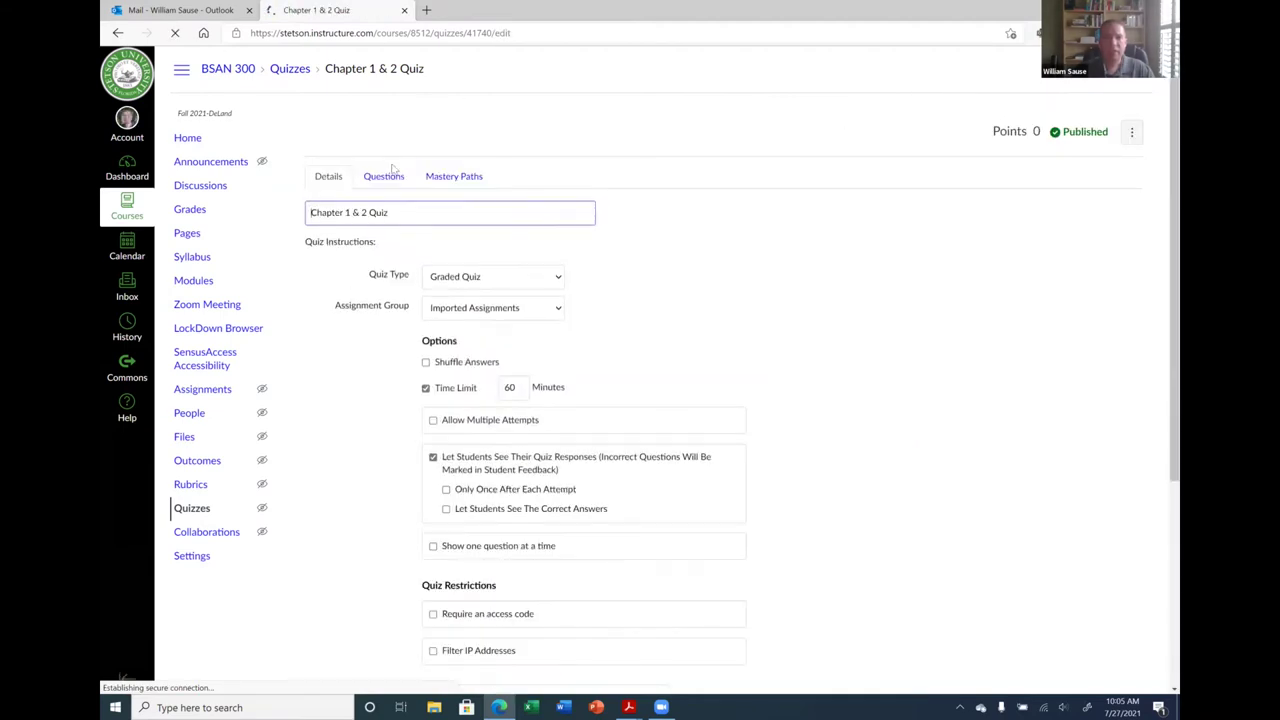
click(386, 180)
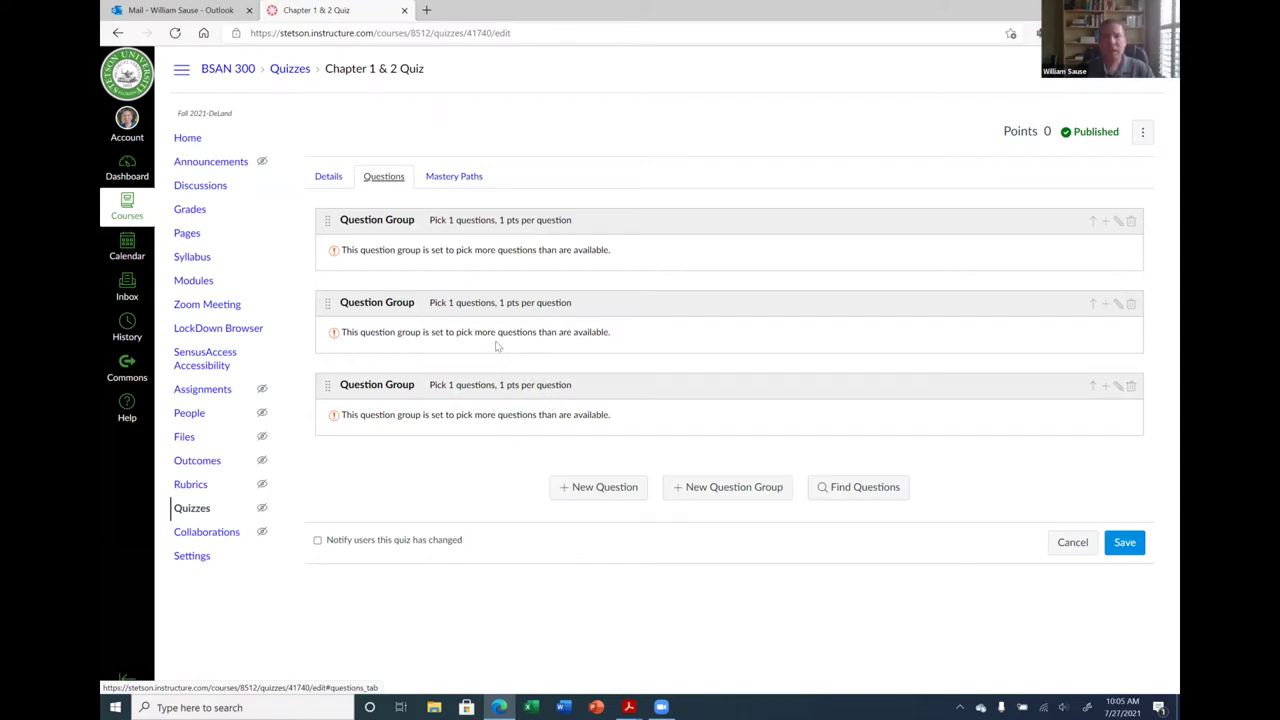
Return to the course's quiz list and open its question banks for review.
click(190, 508)
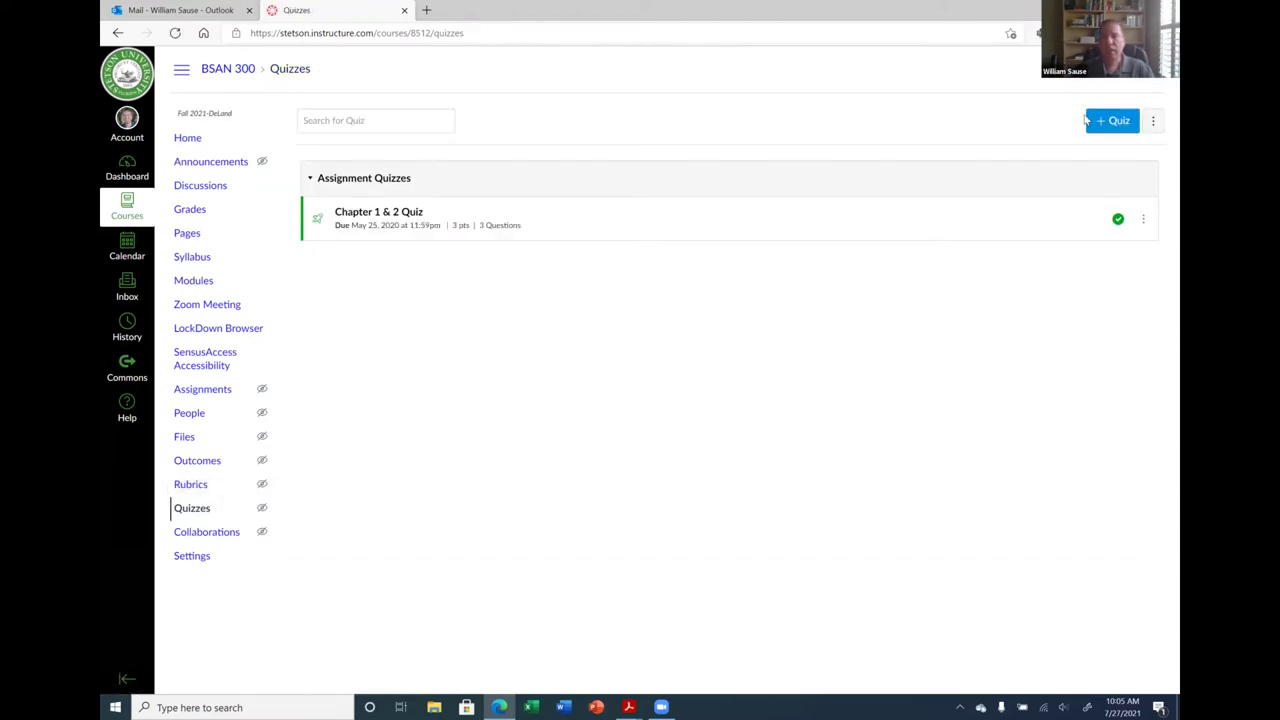
click(1153, 121)
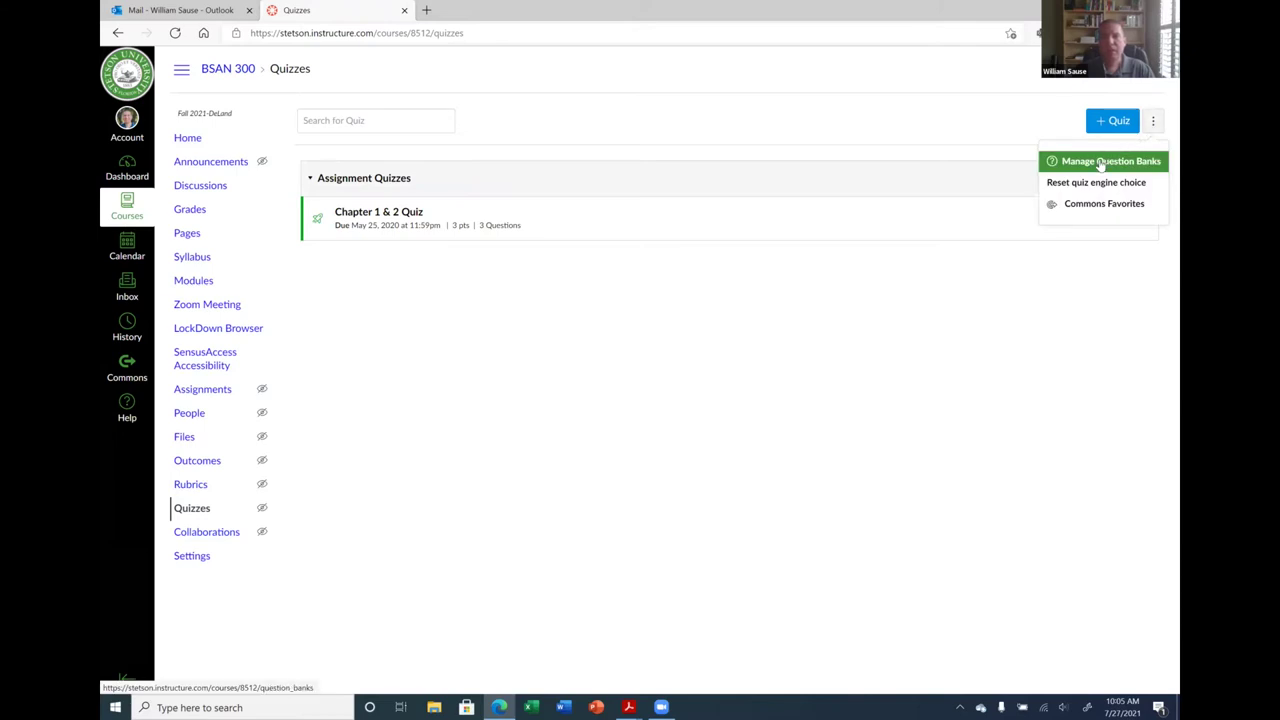
click(1100, 162)
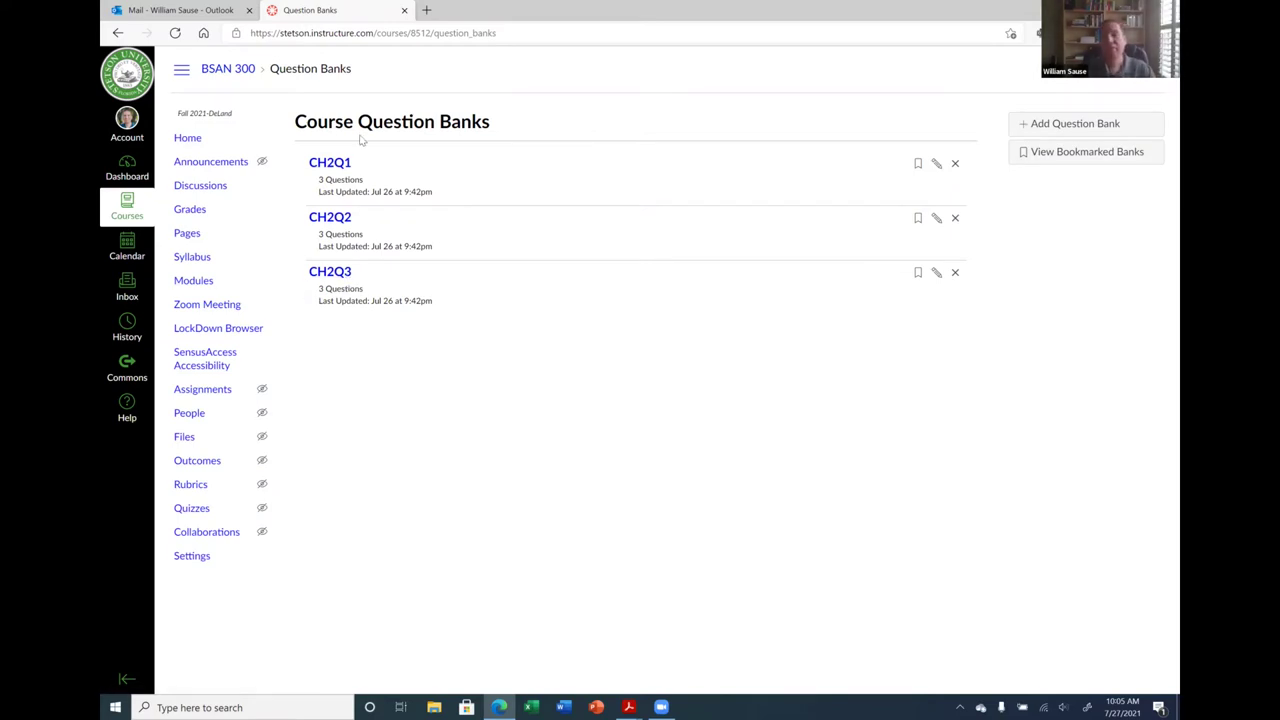
drag(383, 117, 493, 111)
click(516, 136)
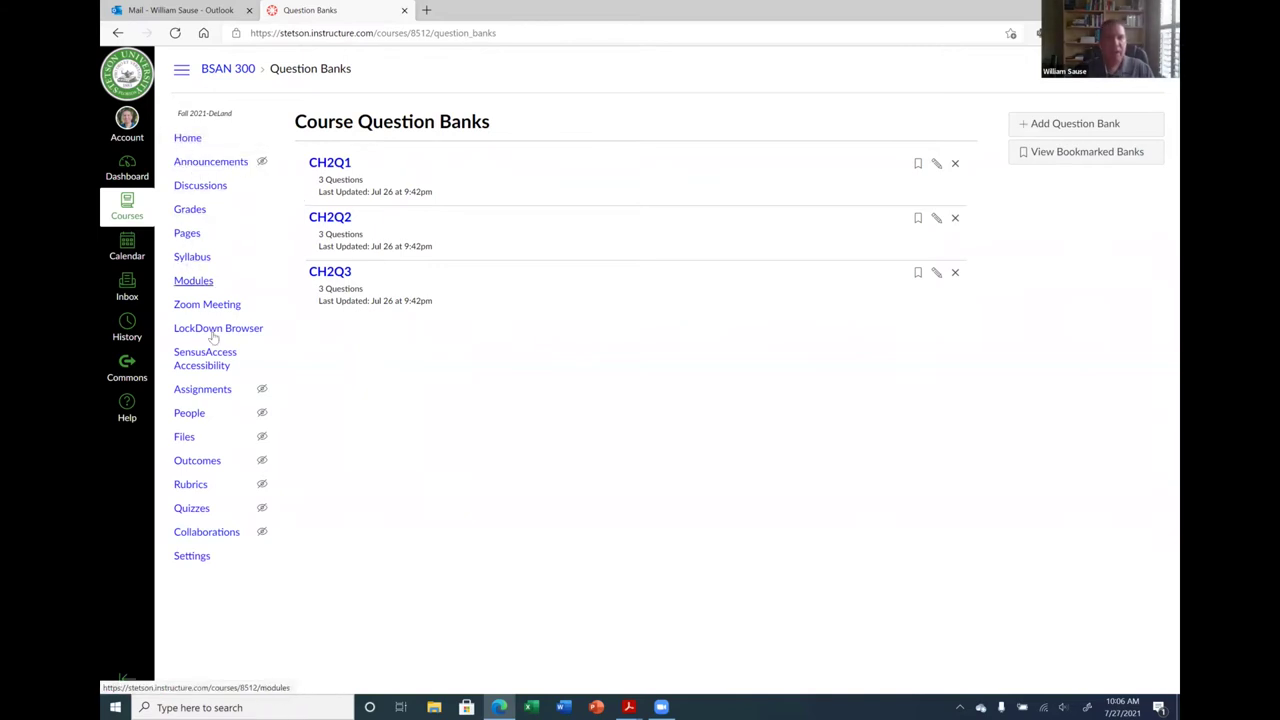
Open the course's assignments and add an assignment group named "In-class Assignments".
click(216, 388)
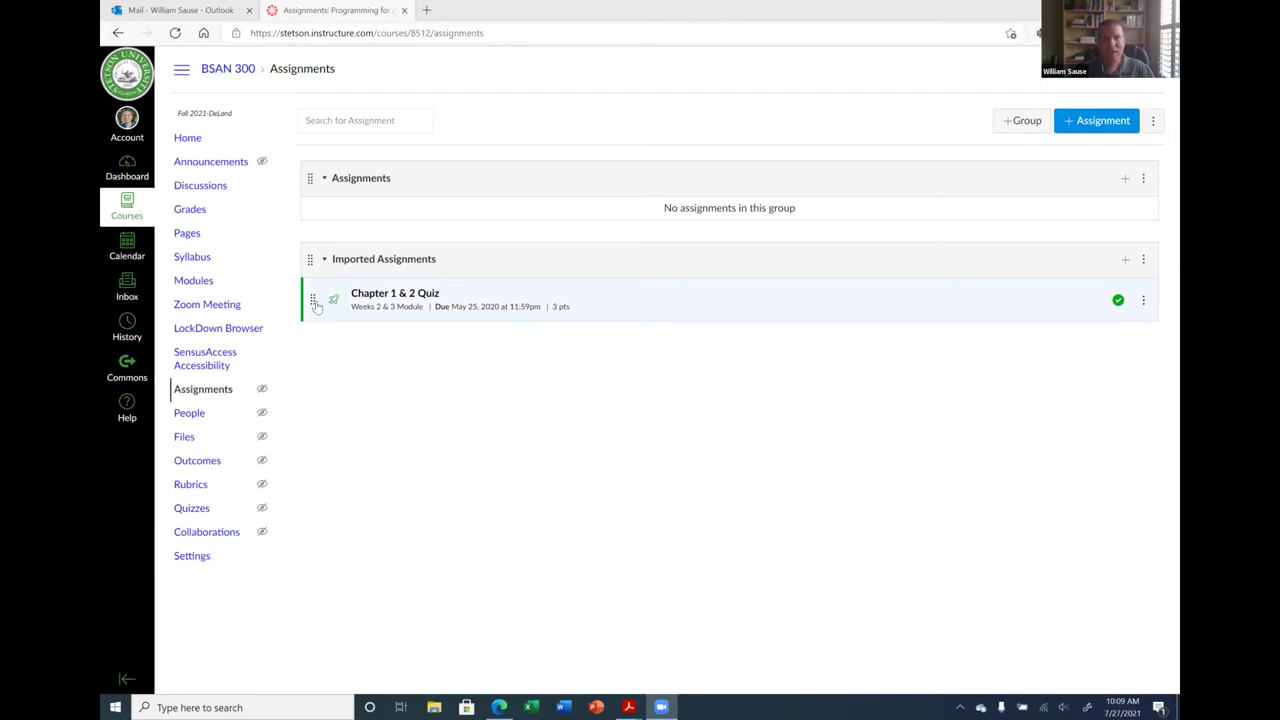
mouse_move(316, 305)
mouse_down()
mouse_move(322, 200)
mouse_move(317, 312)
mouse_up()
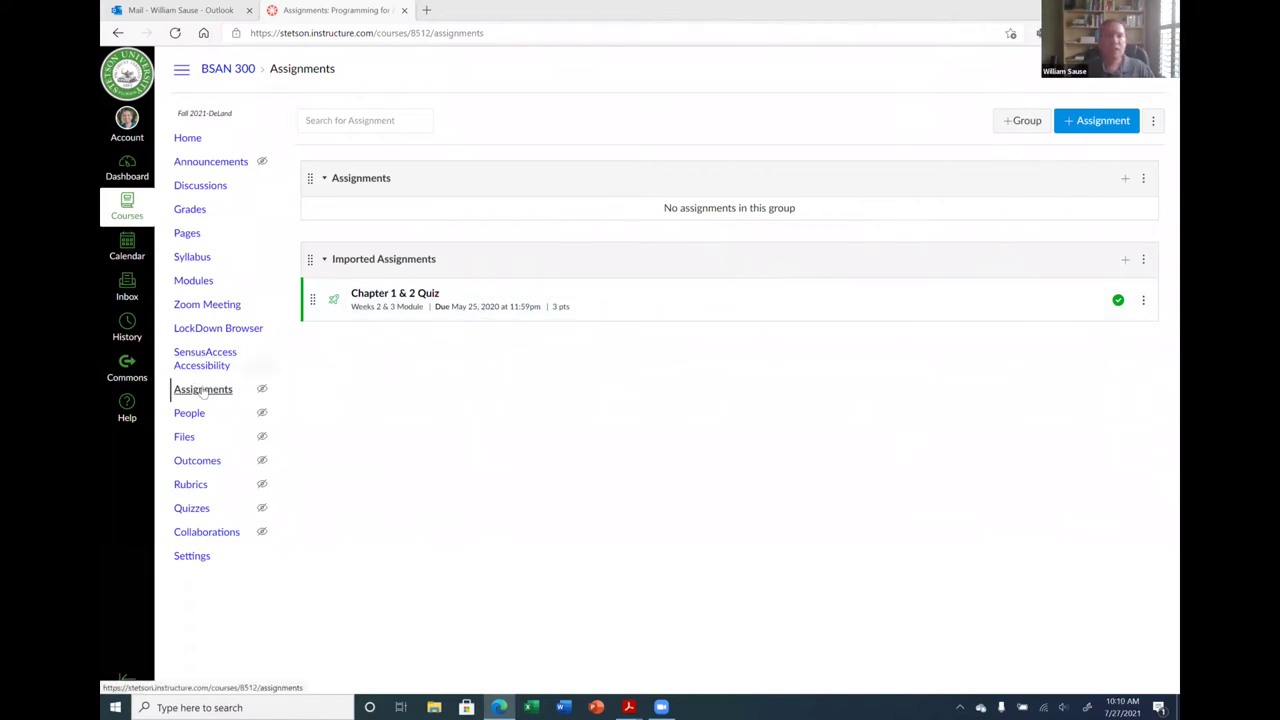
click(1019, 126)
click(676, 359)
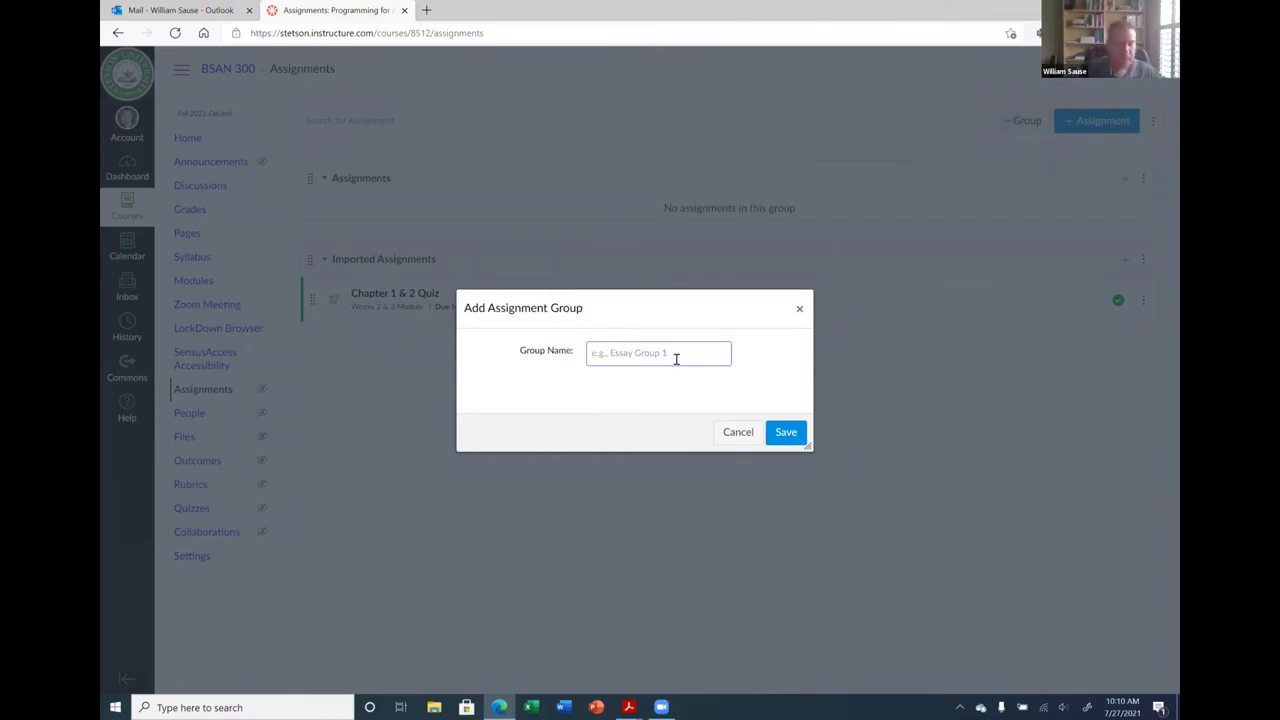
text(Qn-class Assignments)
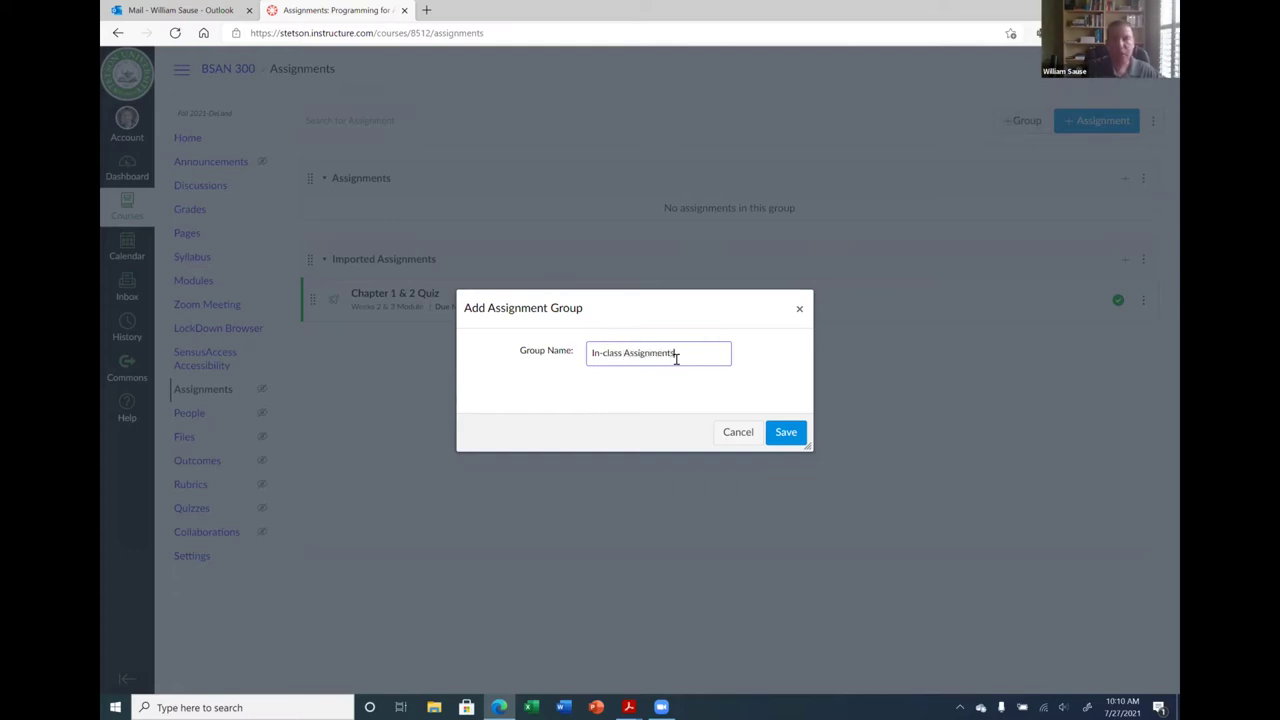
click(786, 432)
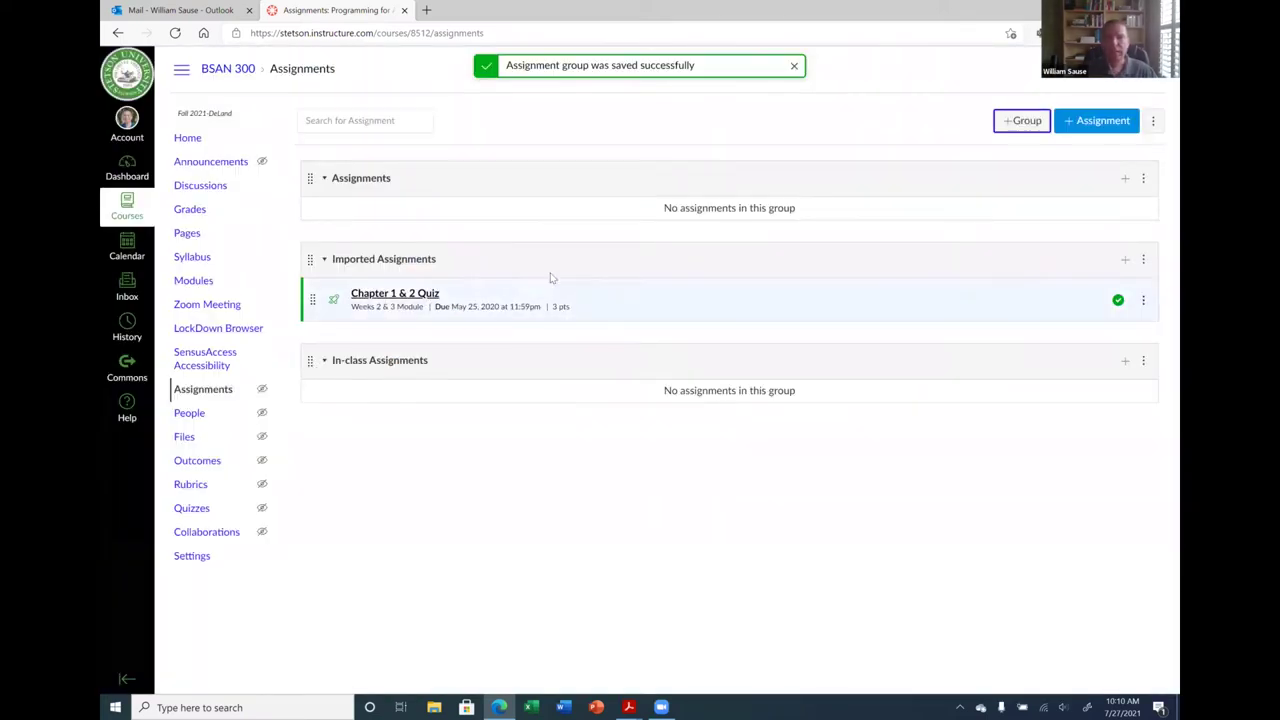
Add an assignment group named "Homework" to the course's assignments.
click(1095, 128)
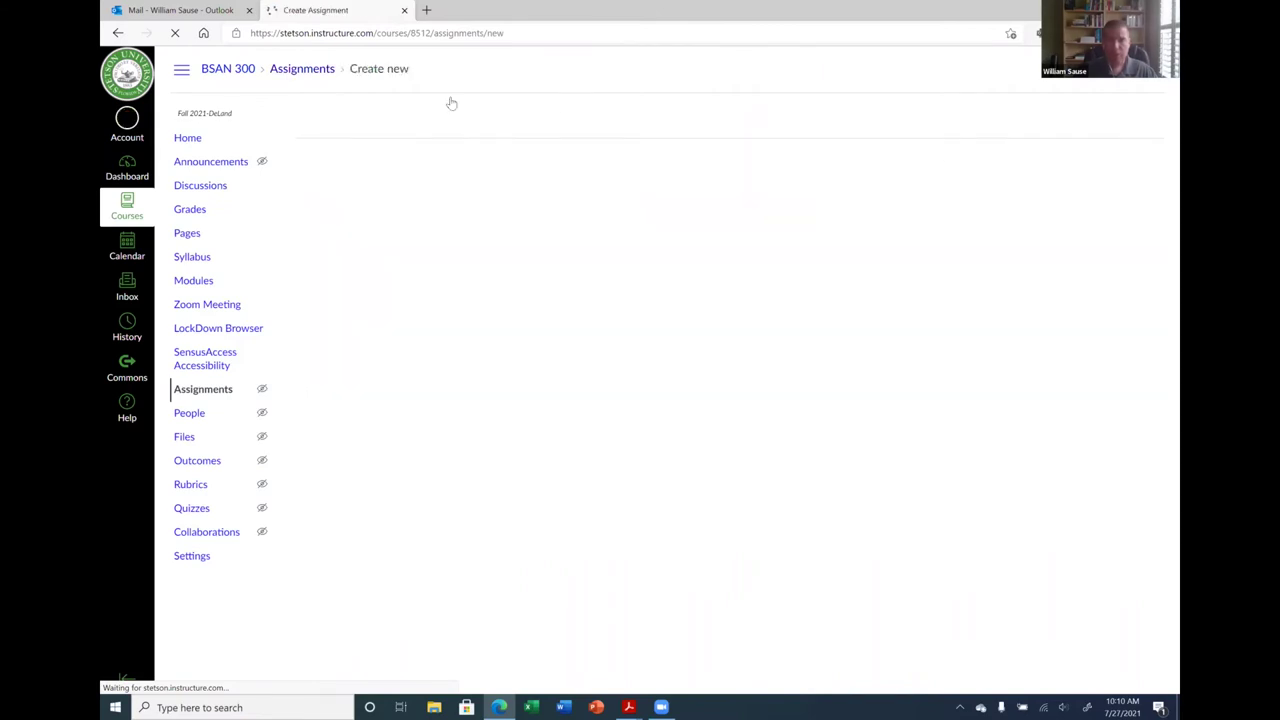
click(201, 393)
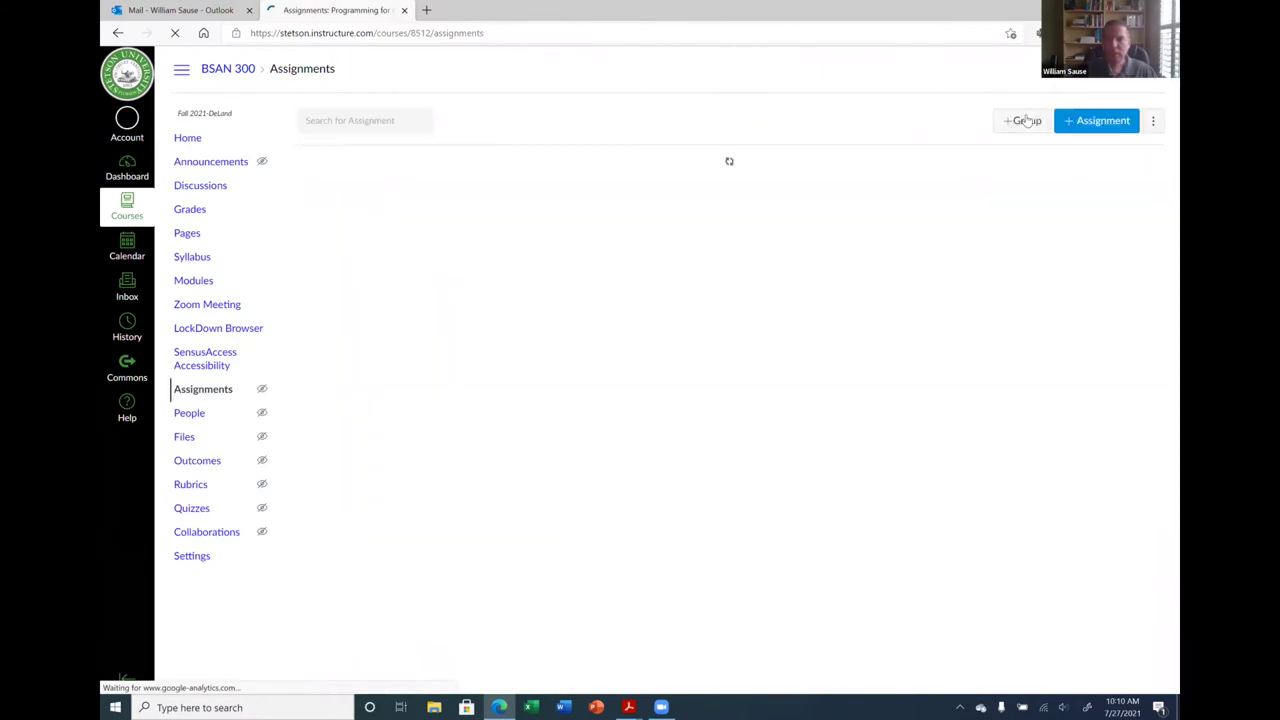
click(1024, 120)
click(606, 352)
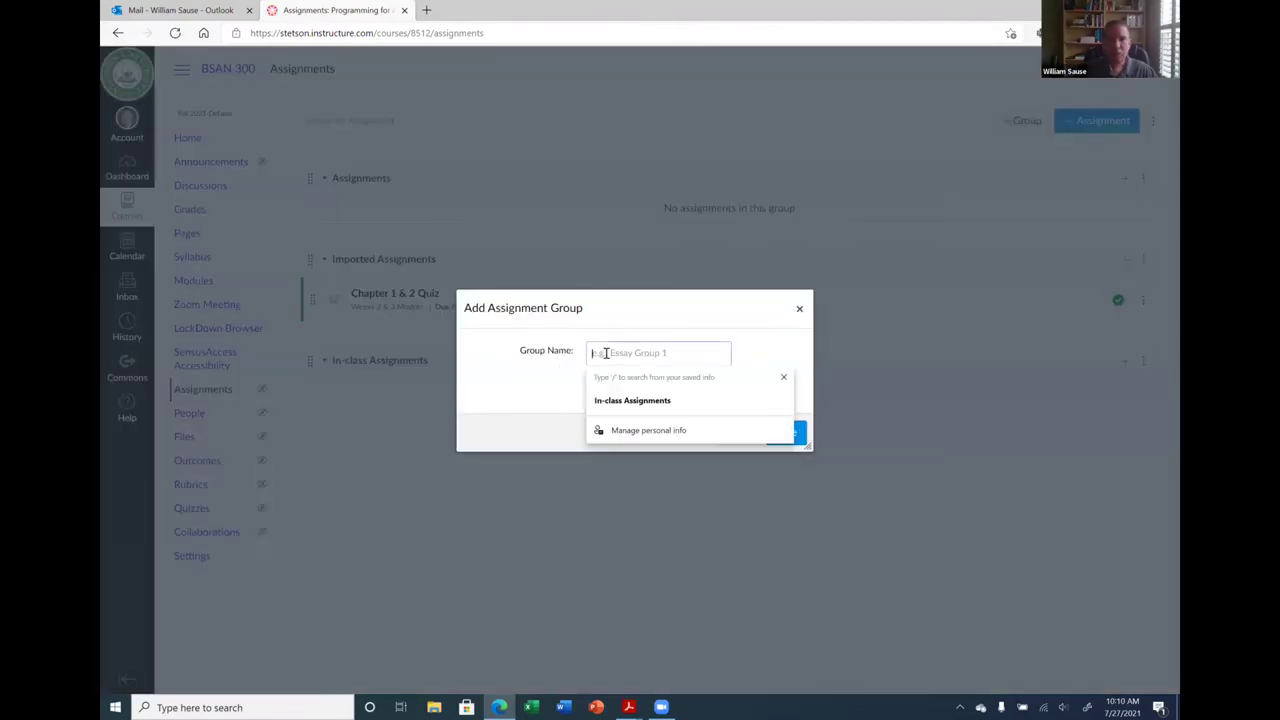
text(Homework)
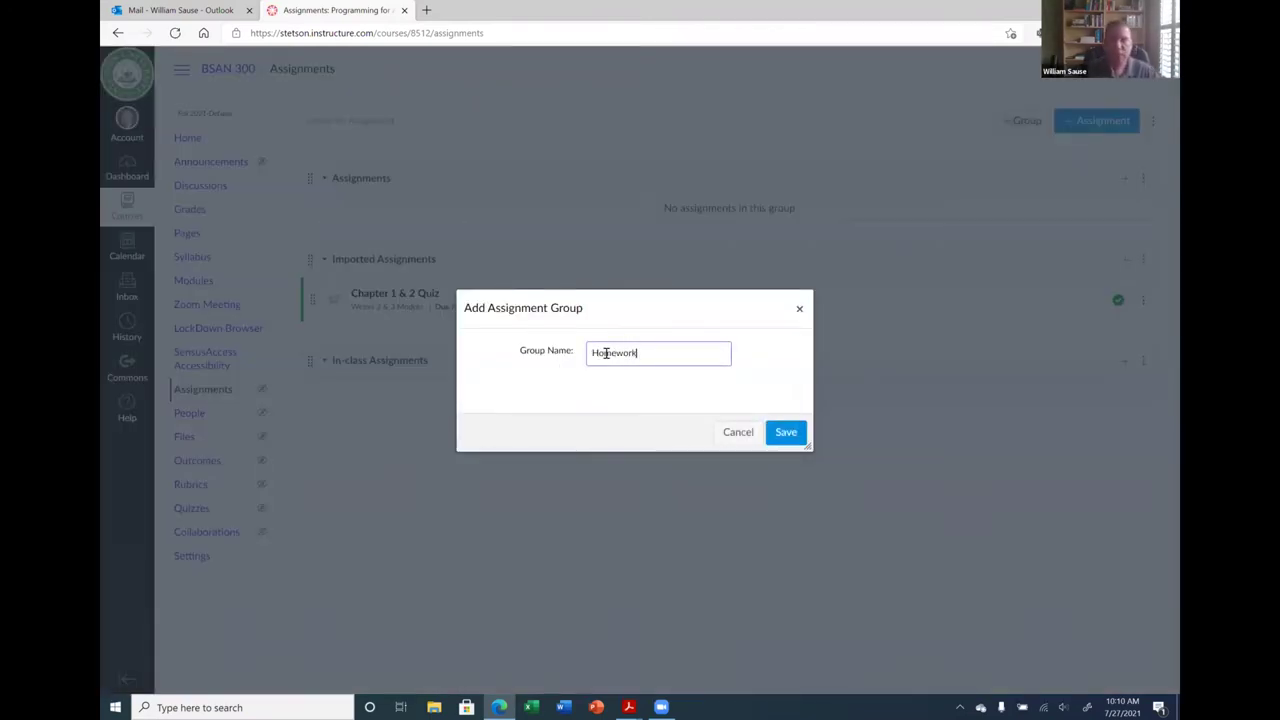
click(788, 433)
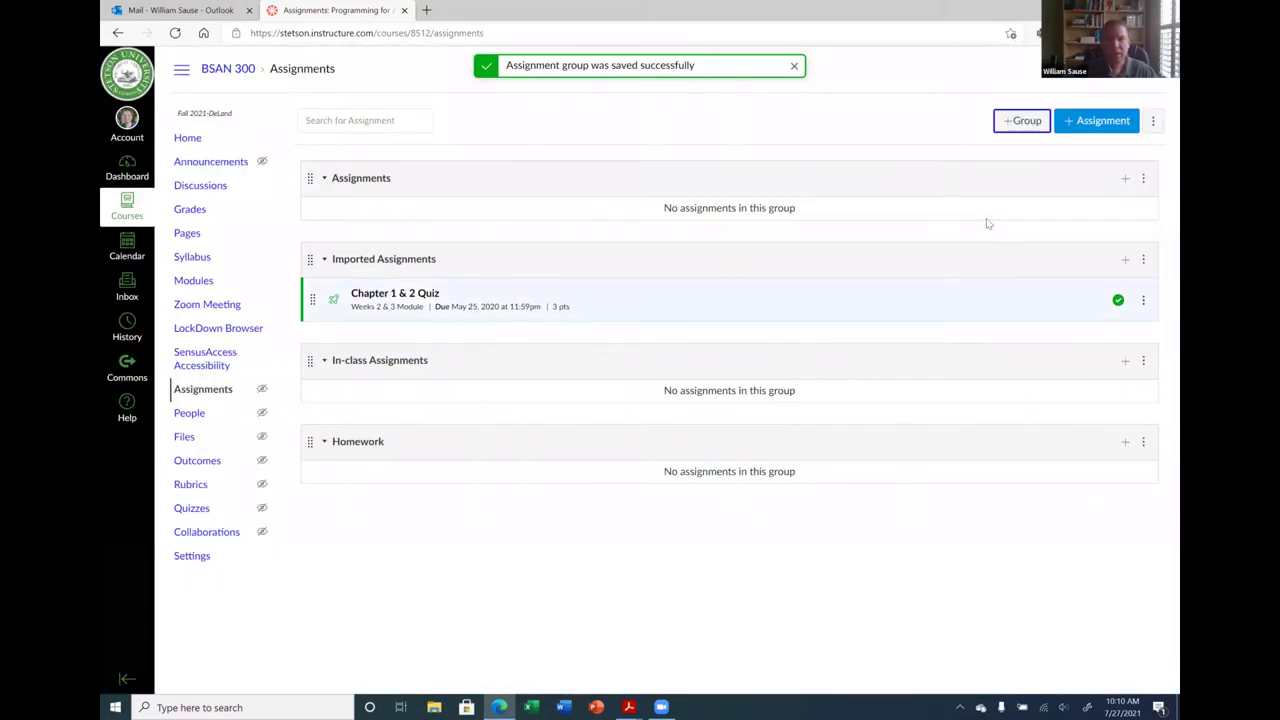
Add an assignment group named "Quizzes" to the course's assignments.
click(1020, 121)
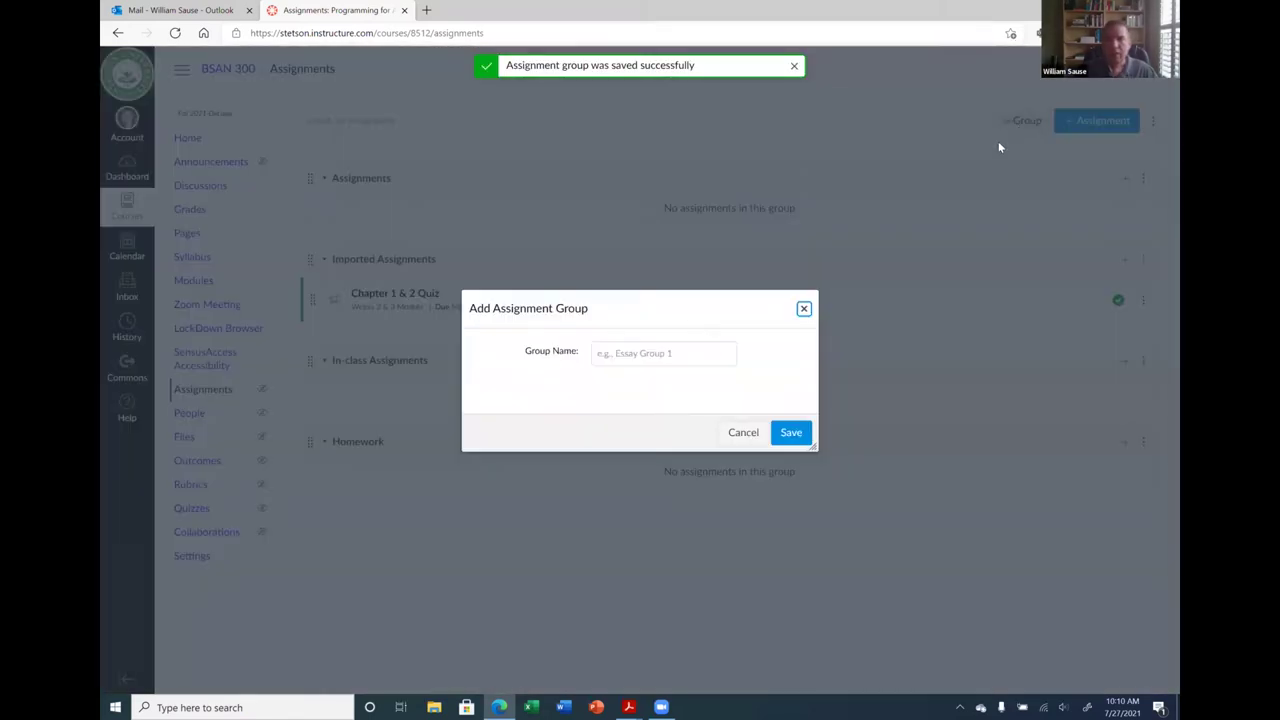
click(706, 358)
text(Quizzes)
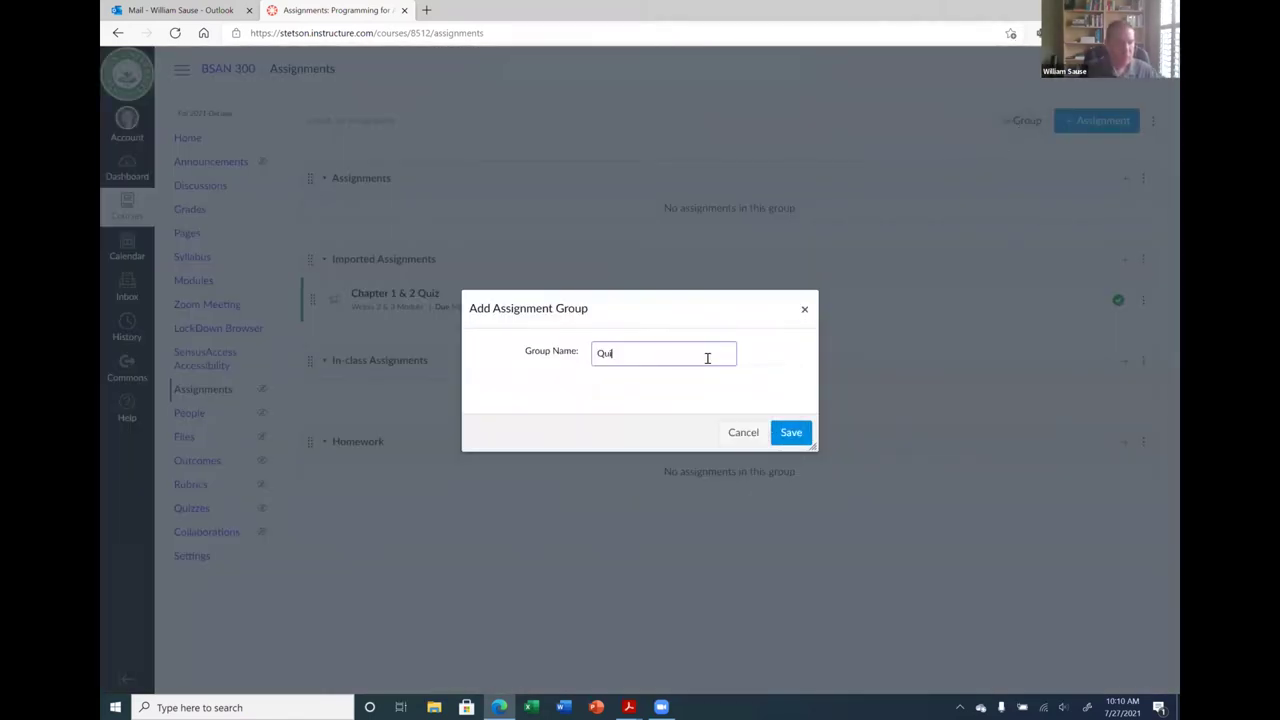
click(790, 436)
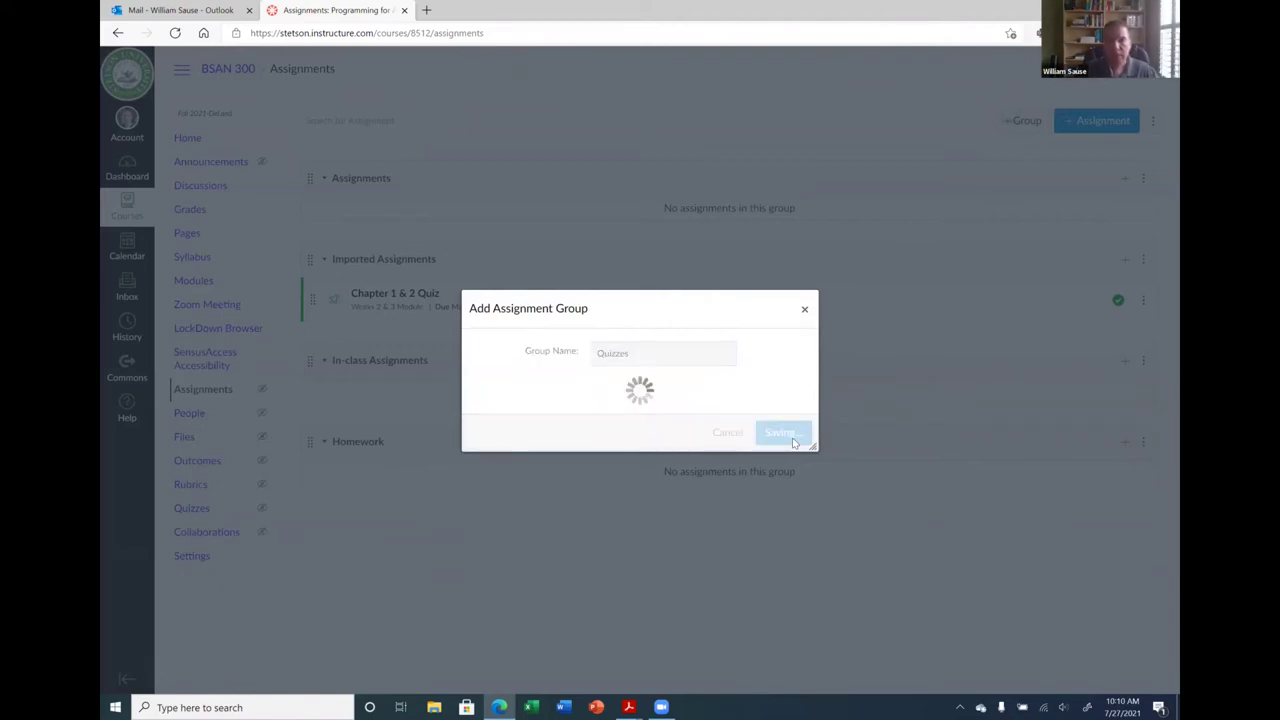
Add an assignment group named "Exams" to the course's assignments.
click(1035, 122)
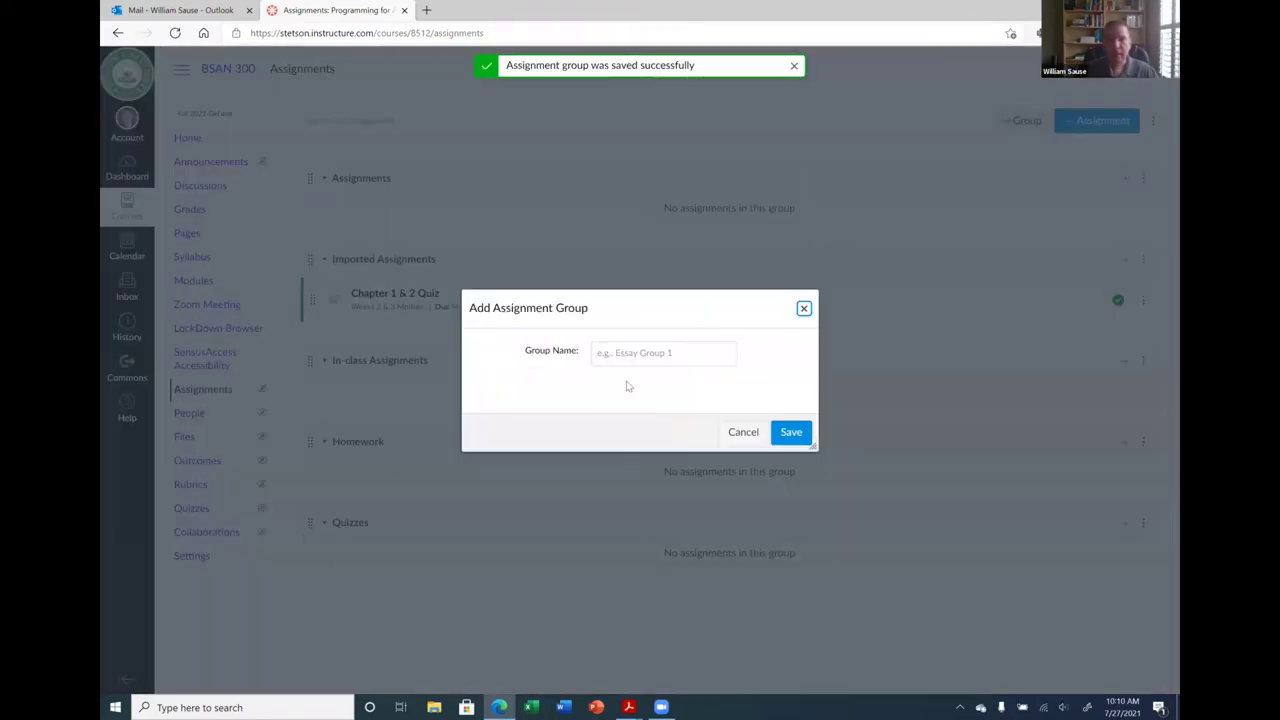
click(668, 357)
text(Exams)
key(Return)
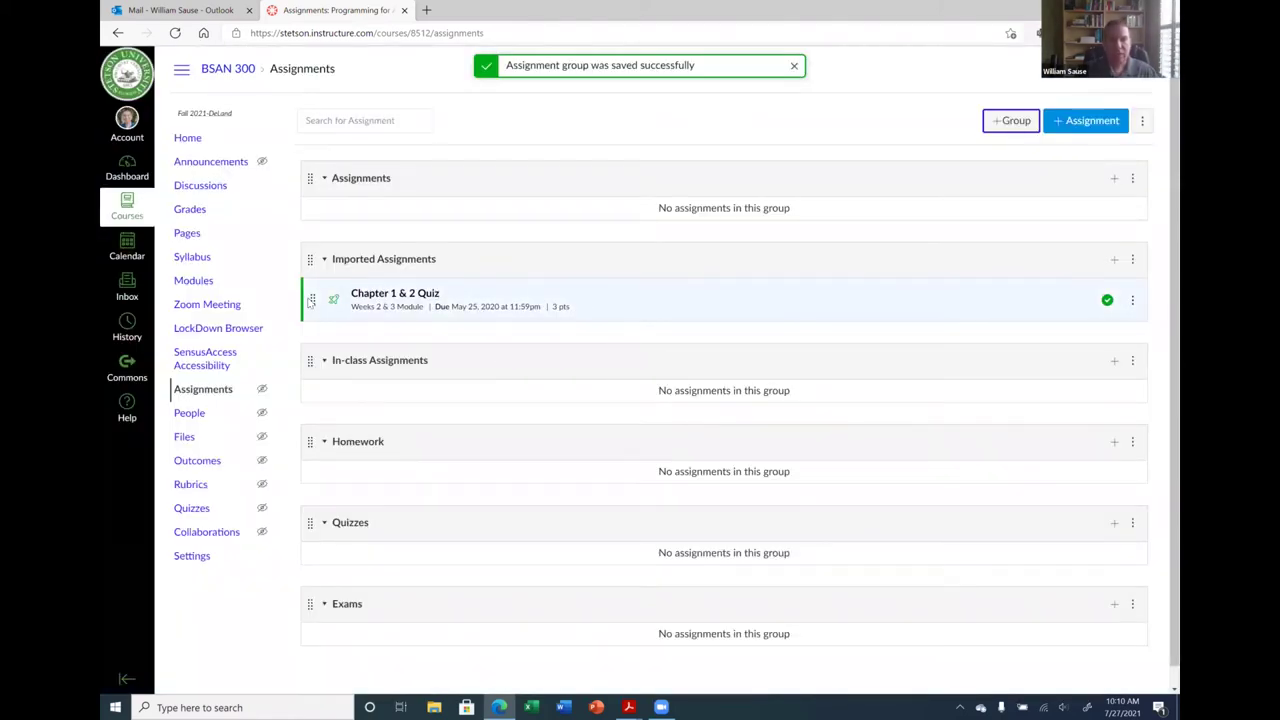
Move the Chapter 1 & 2 Quiz into the Quizzes group and delete the Imported Assignments group.
drag(312, 306, 329, 562)
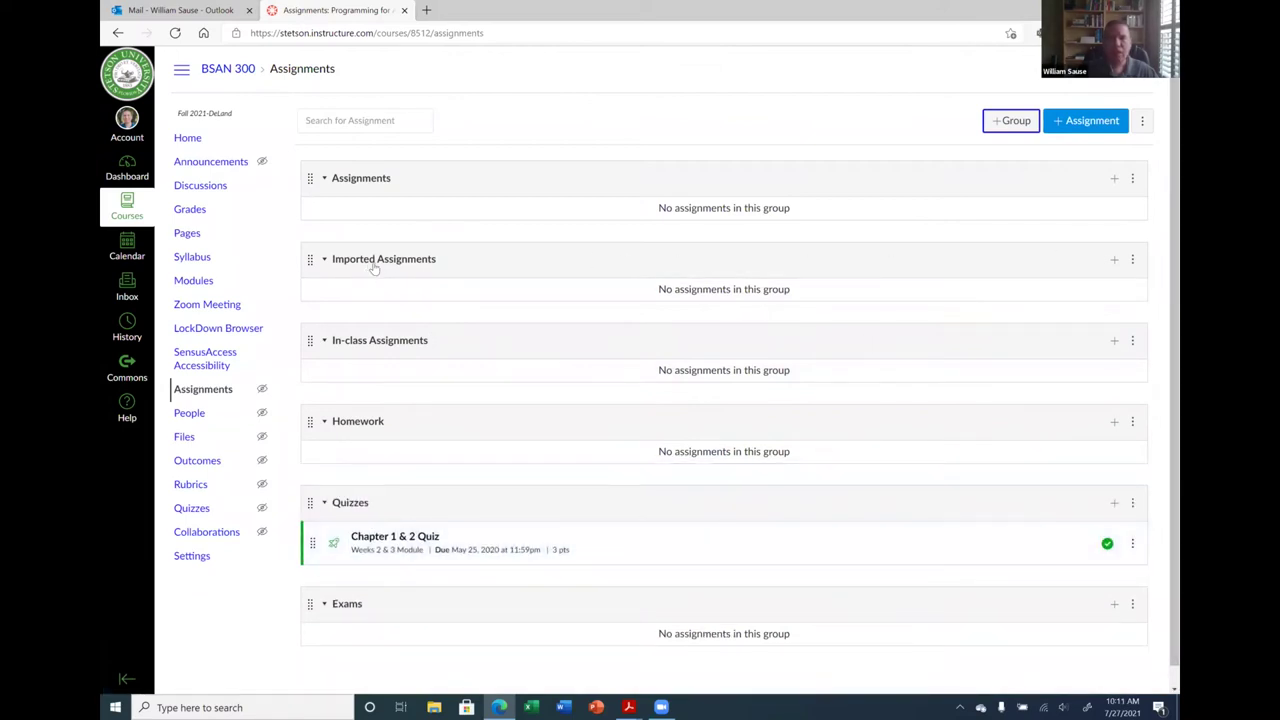
click(1132, 260)
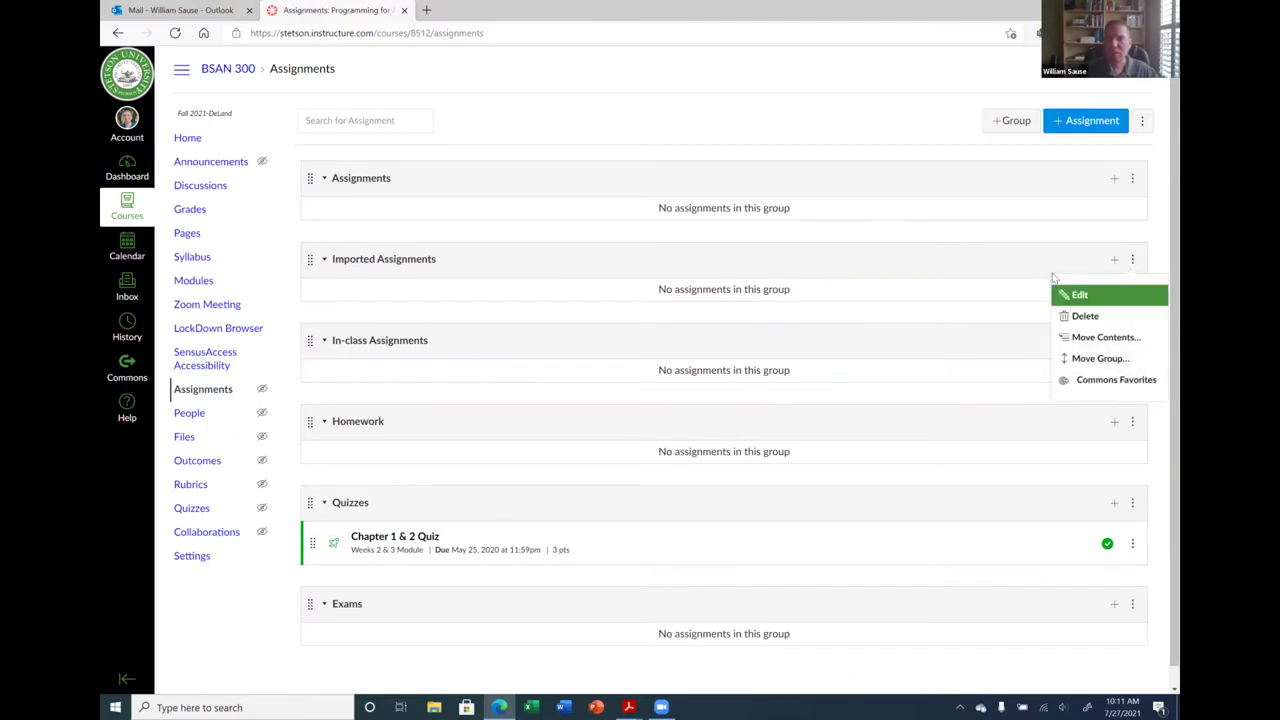
click(1085, 316)
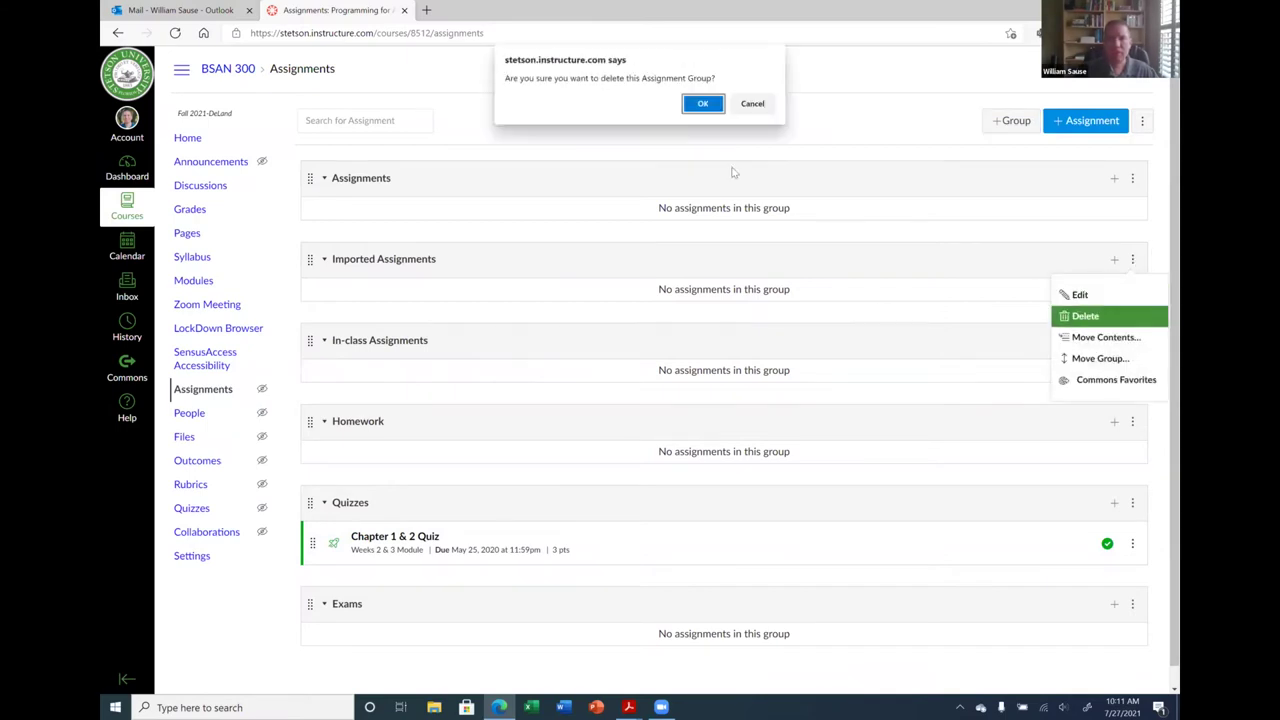
click(703, 104)
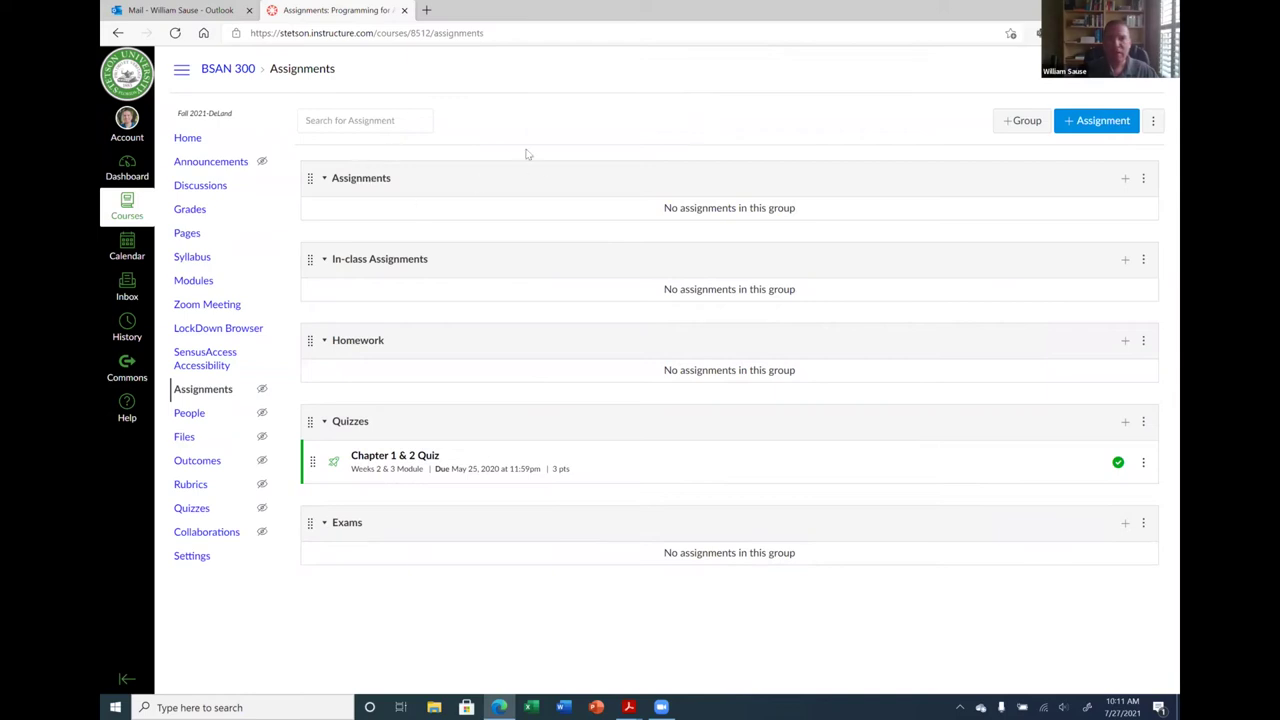
Delete the empty Assignments group and close the Outlook mail page.
click(1143, 179)
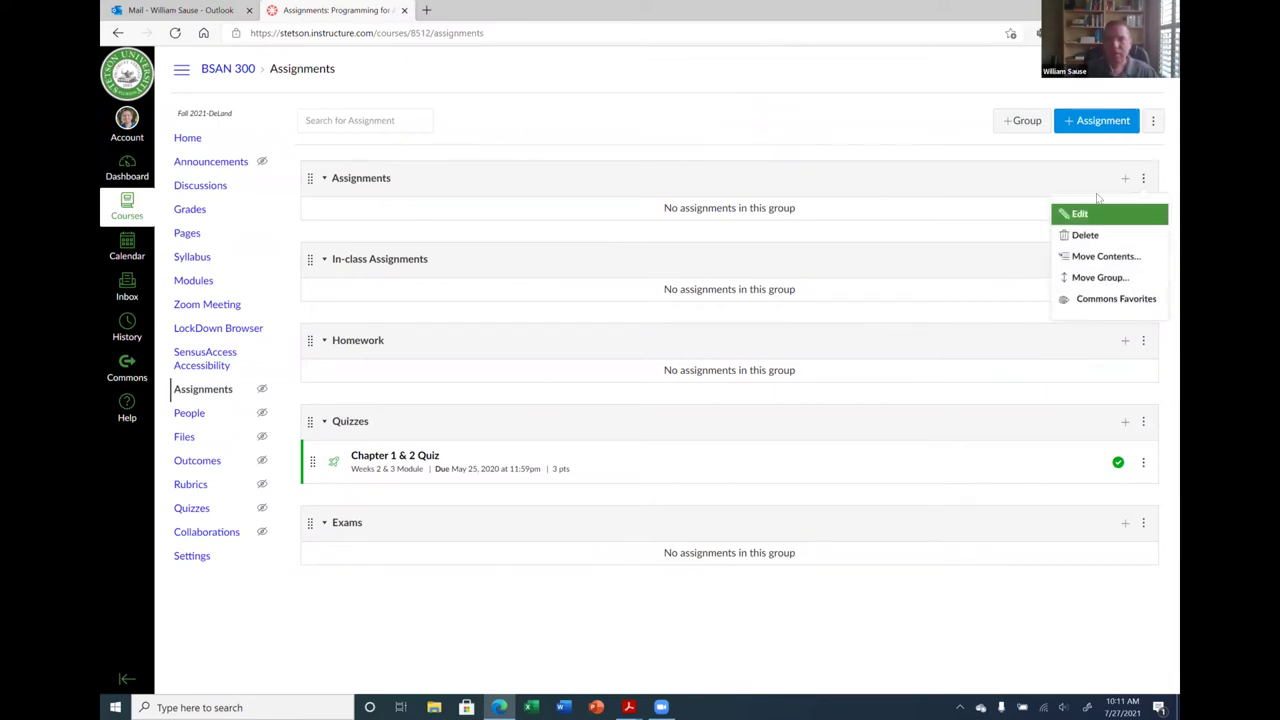
click(1082, 235)
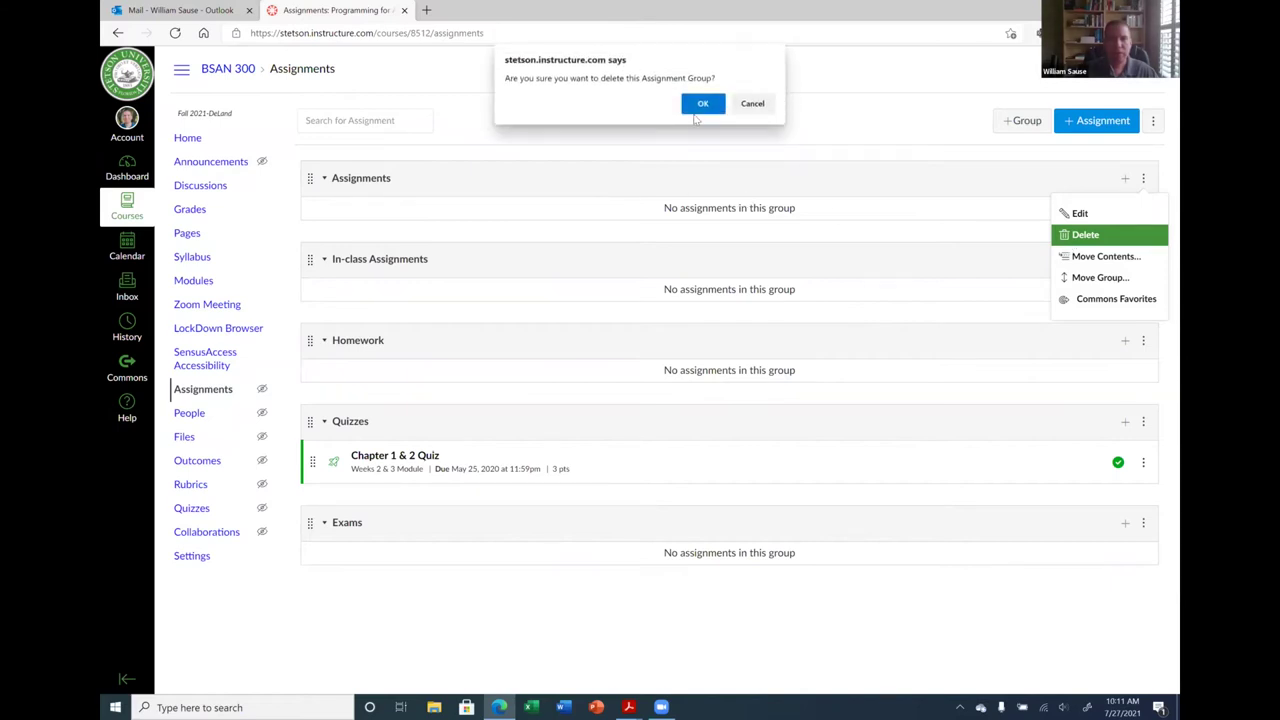
click(701, 104)
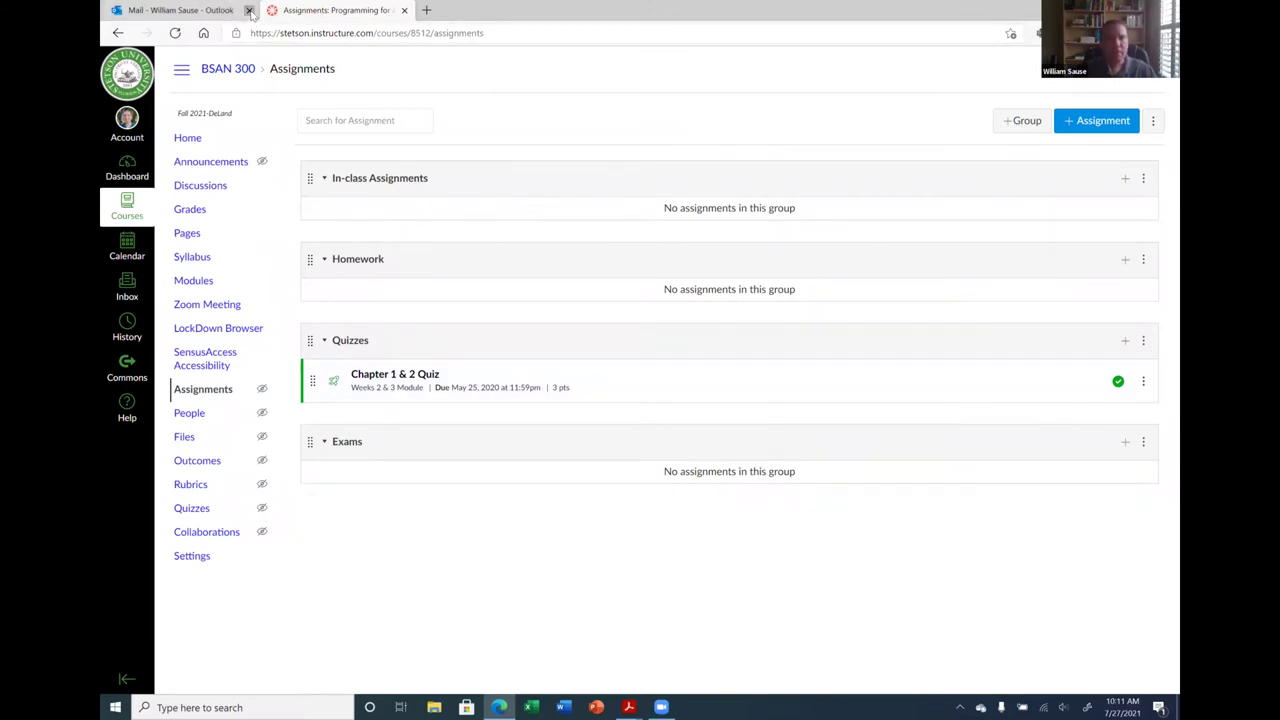
click(249, 10)
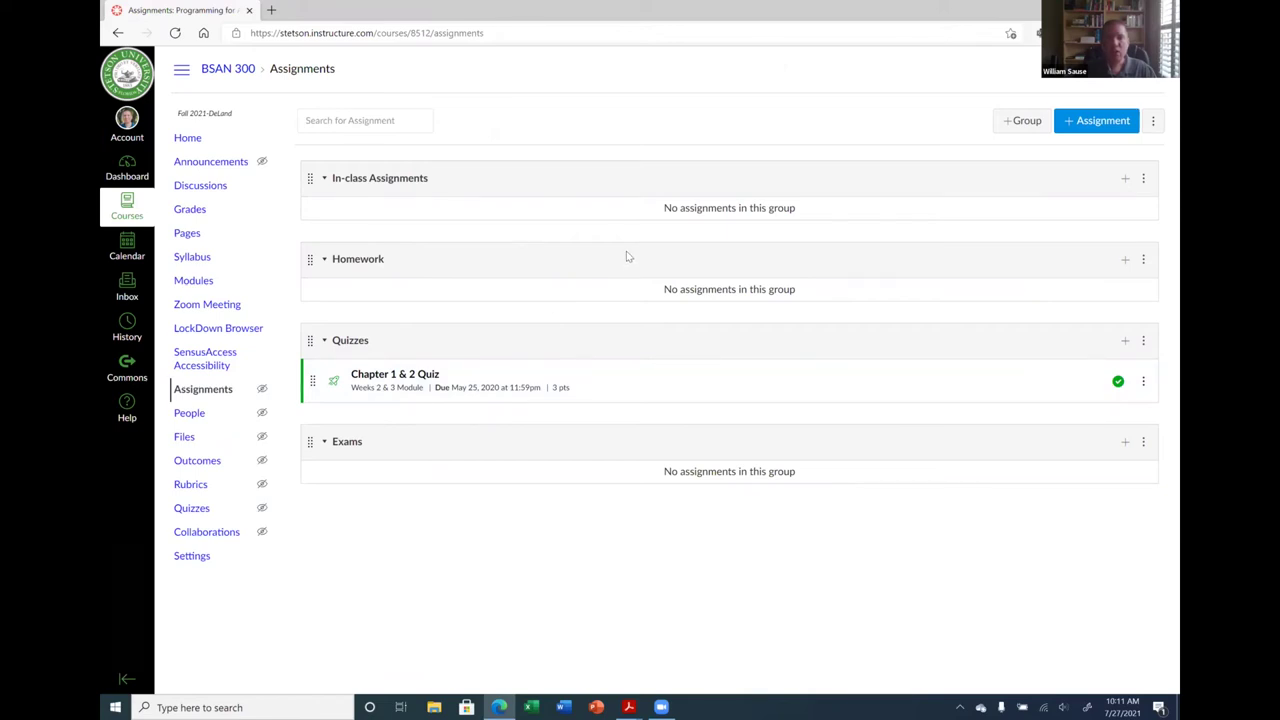
Turn on weighting of the final grade based on assignment groups in the course's Assignment Groups Weight settings.
click(1153, 121)
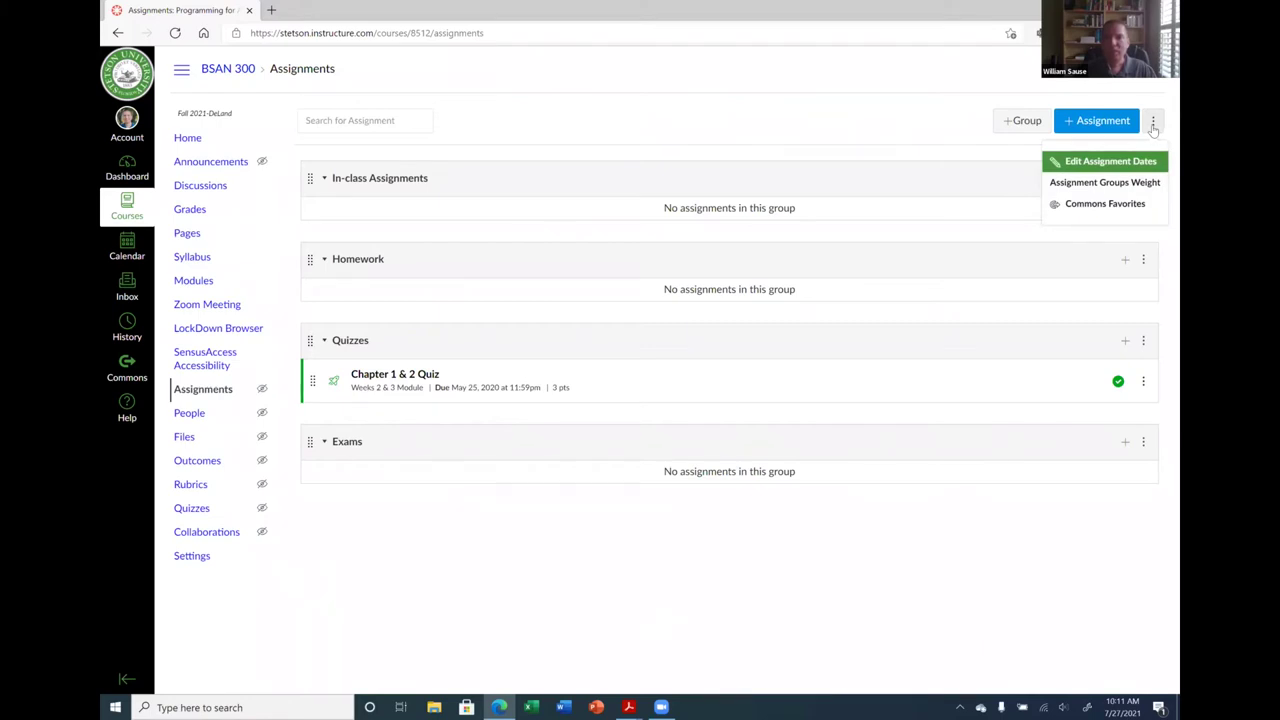
click(791, 131)
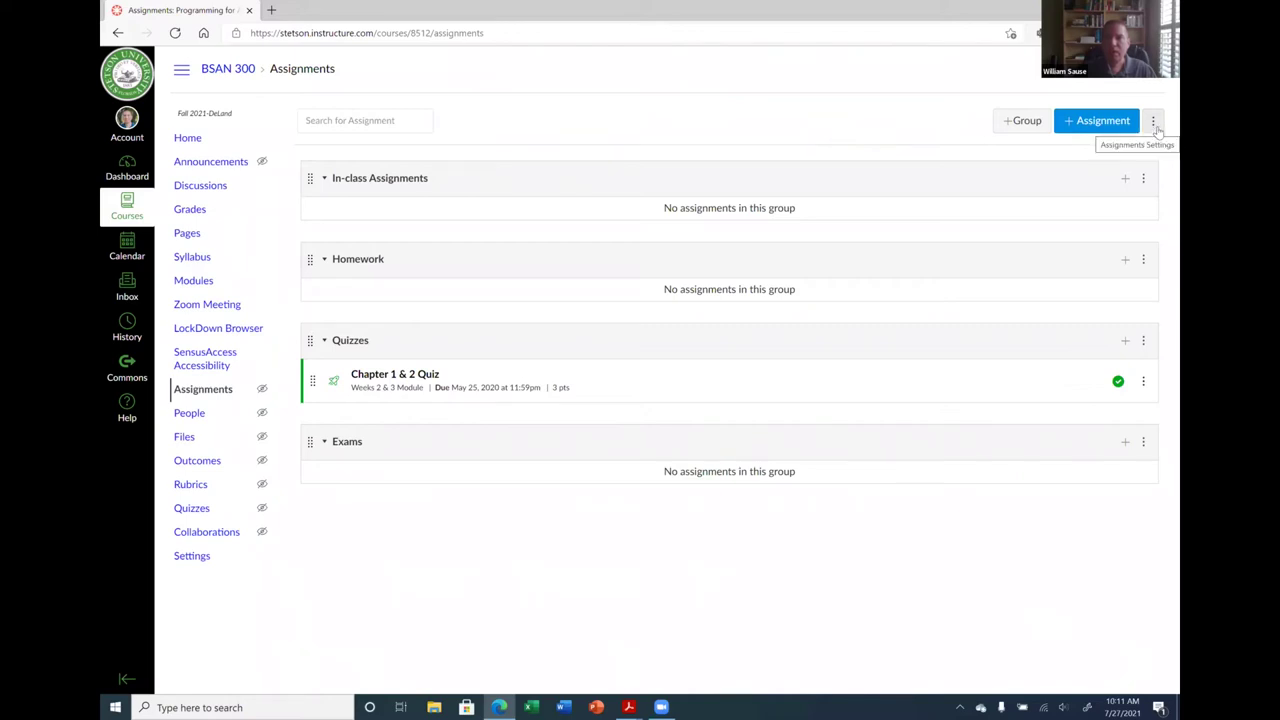
click(1154, 122)
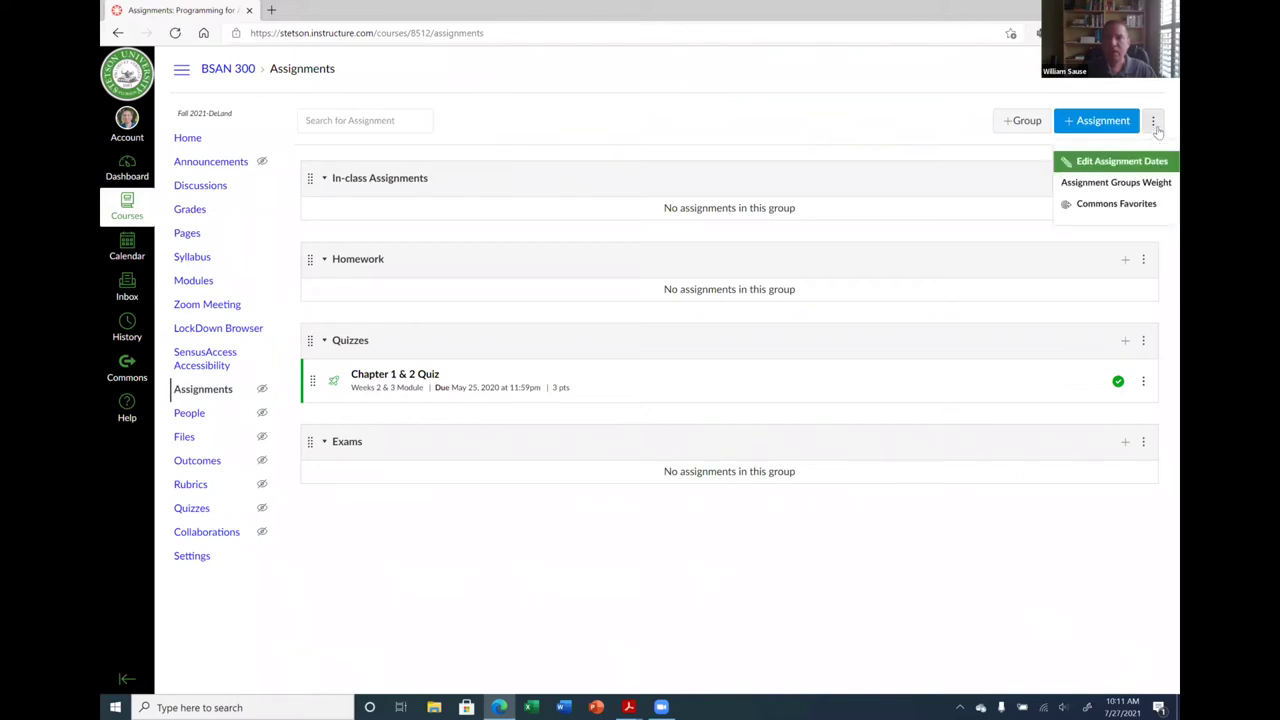
click(1113, 184)
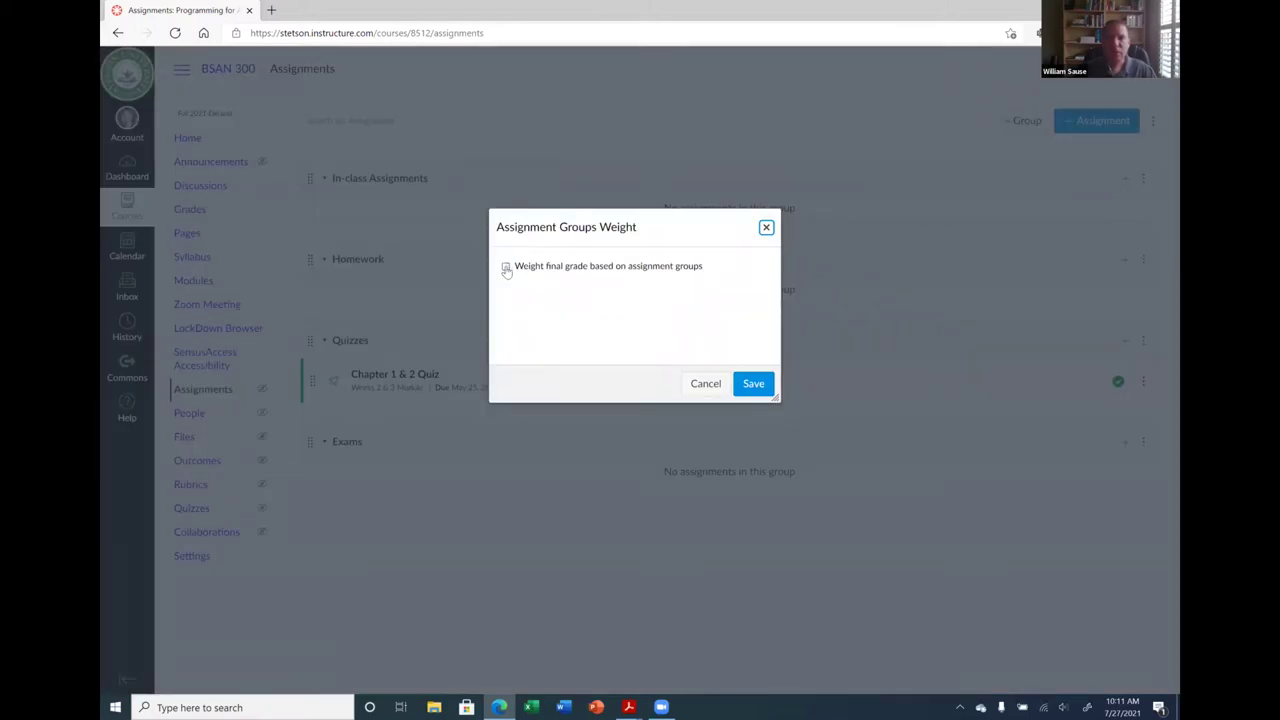
click(506, 268)
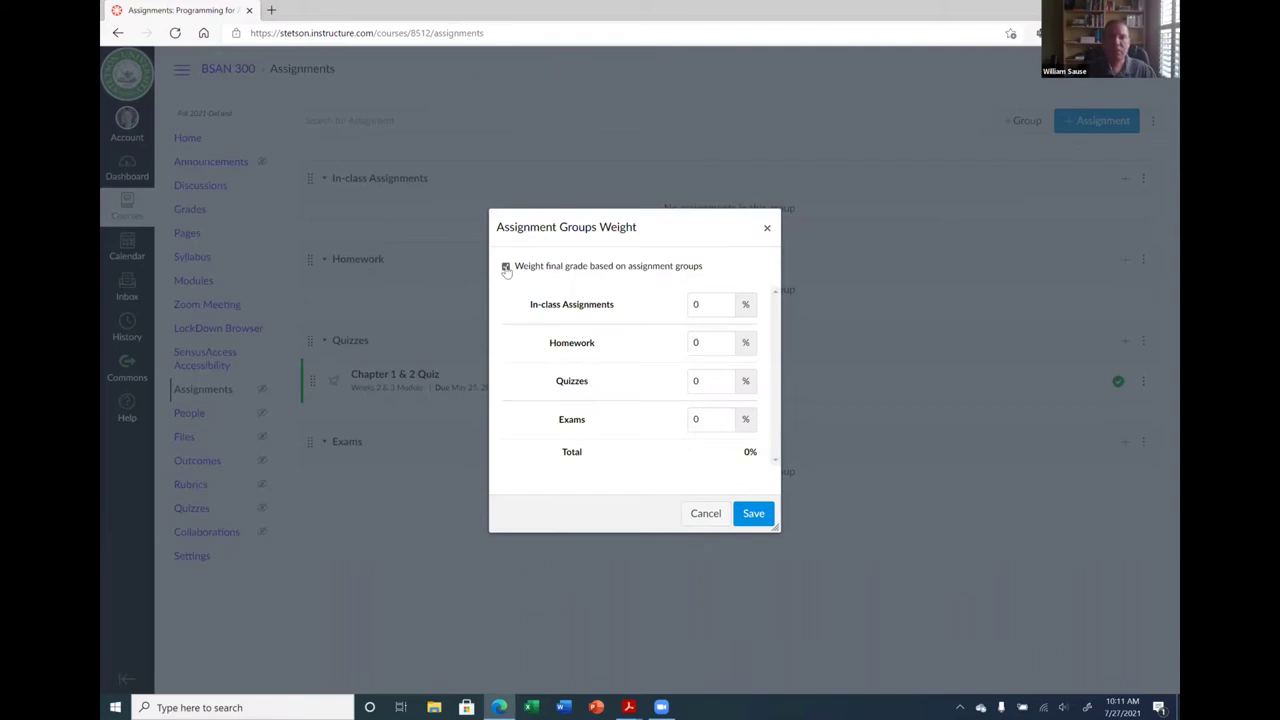
Set the group weights to 10% for In-class Assignments and 30% each for Homework, Quizzes and Exams, and save them.
double_click(707, 305)
text(10)
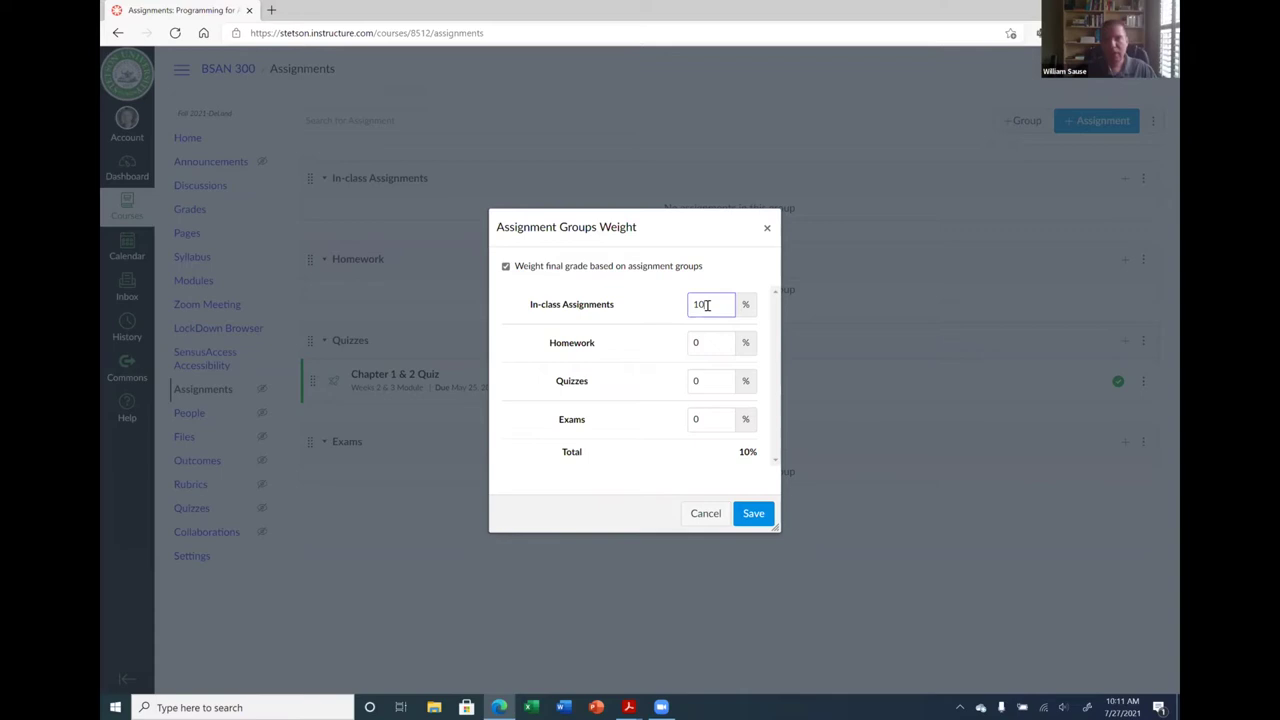
click(721, 342)
double_click(720, 342)
key(BackSpace)
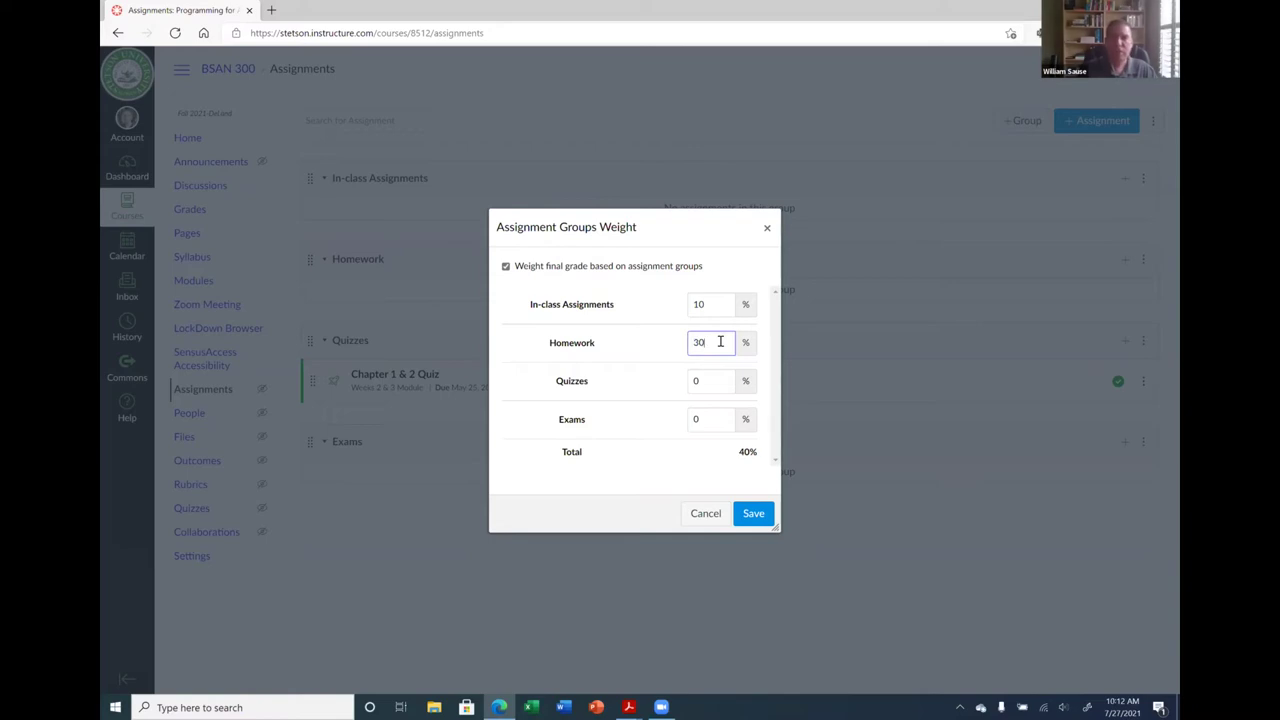
double_click(706, 381)
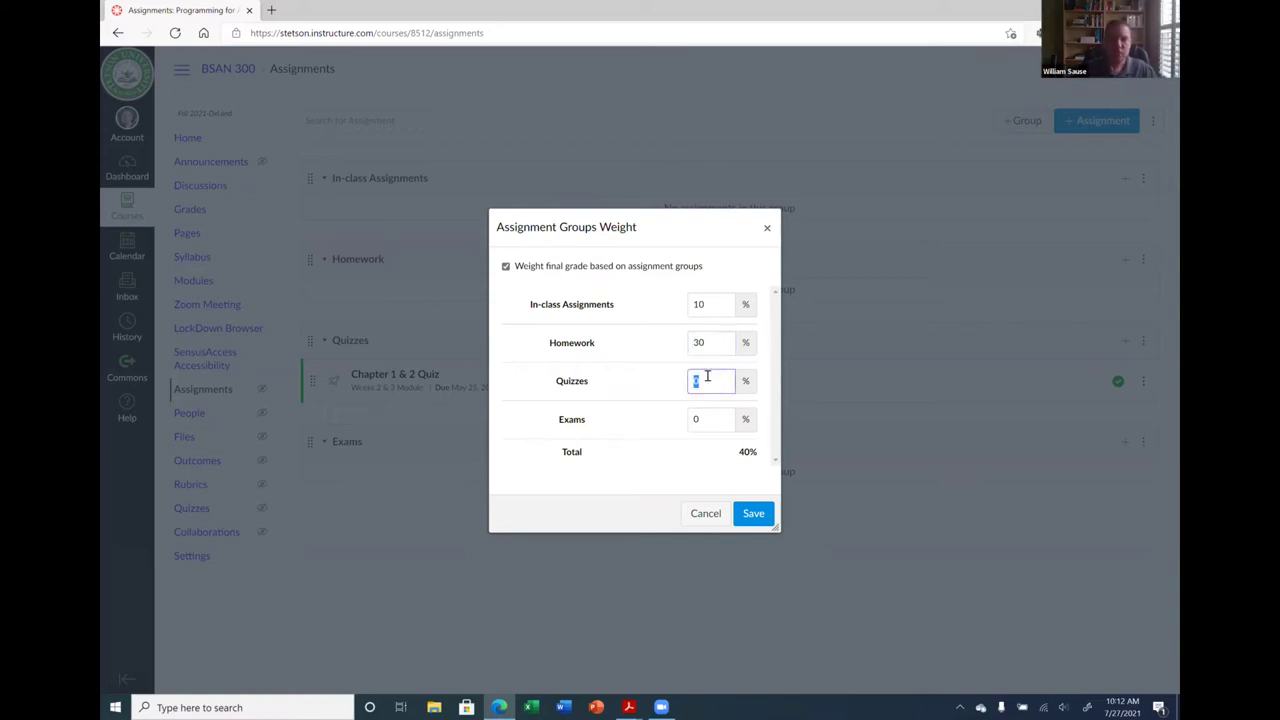
text(30)
click(715, 419)
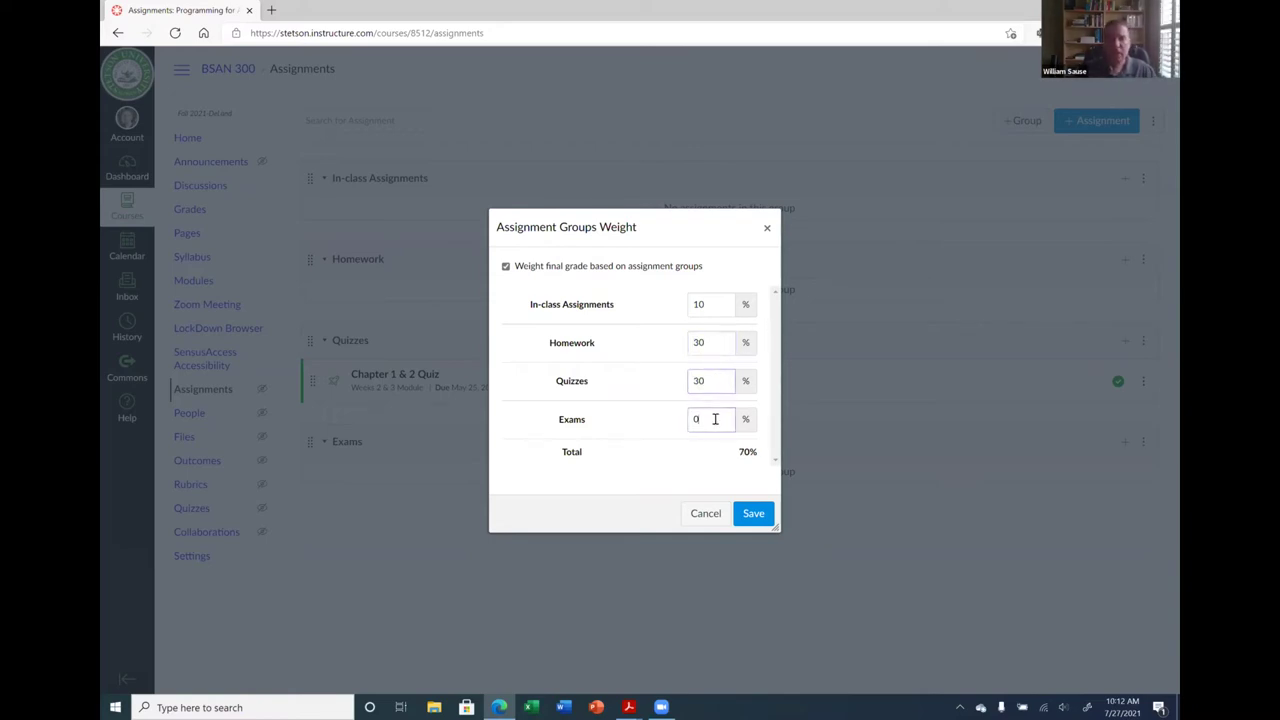
text(30)
click(746, 464)
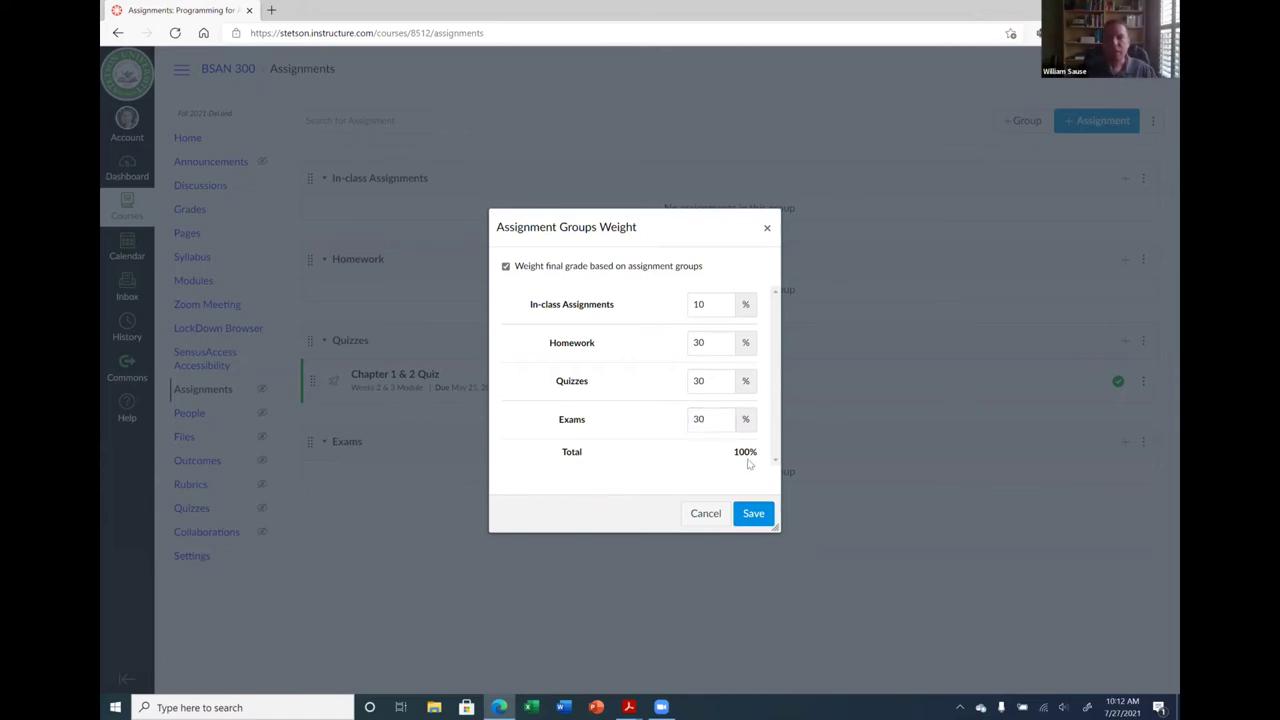
click(752, 515)
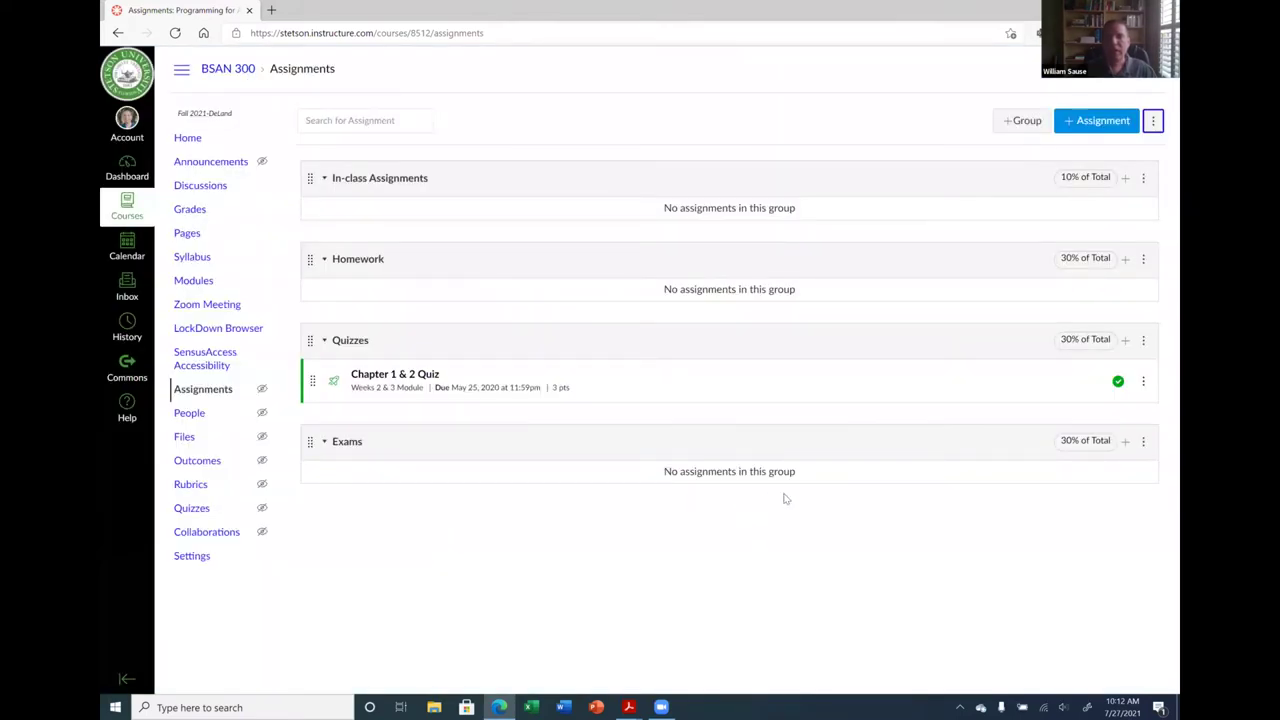
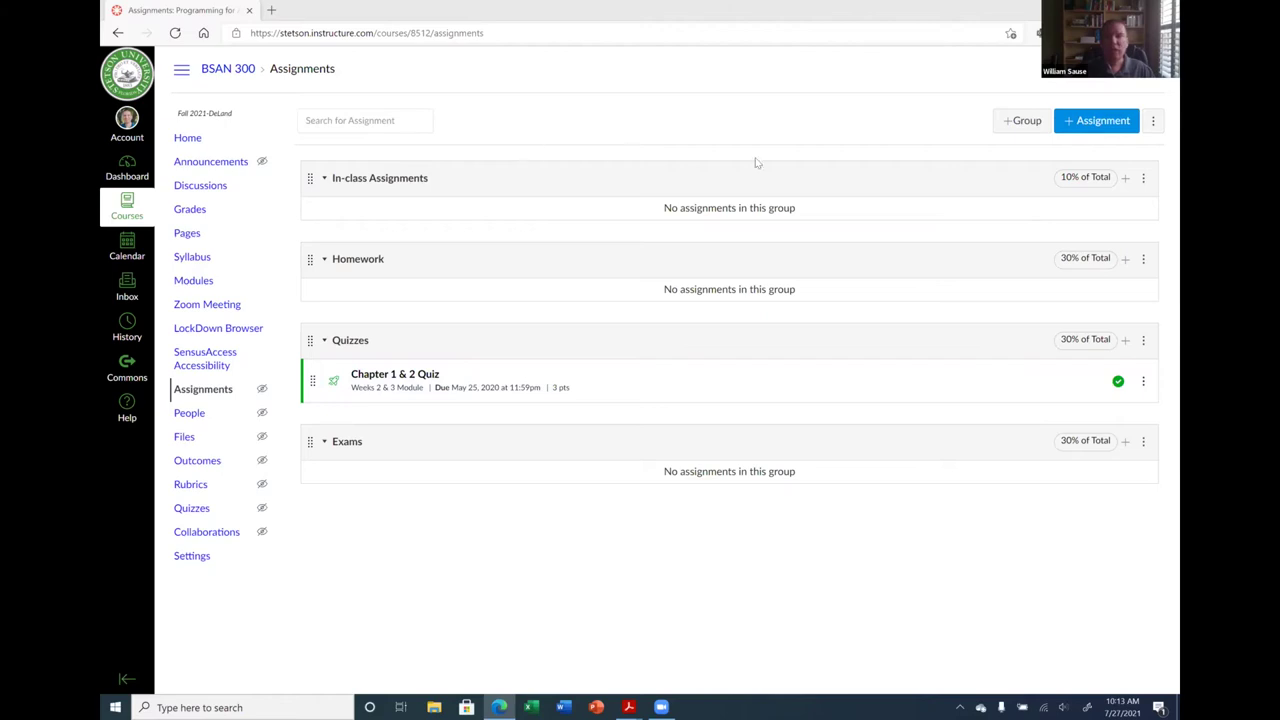
Start a new assignment and set its grade to display as Complete/Incomplete.
click(1100, 128)
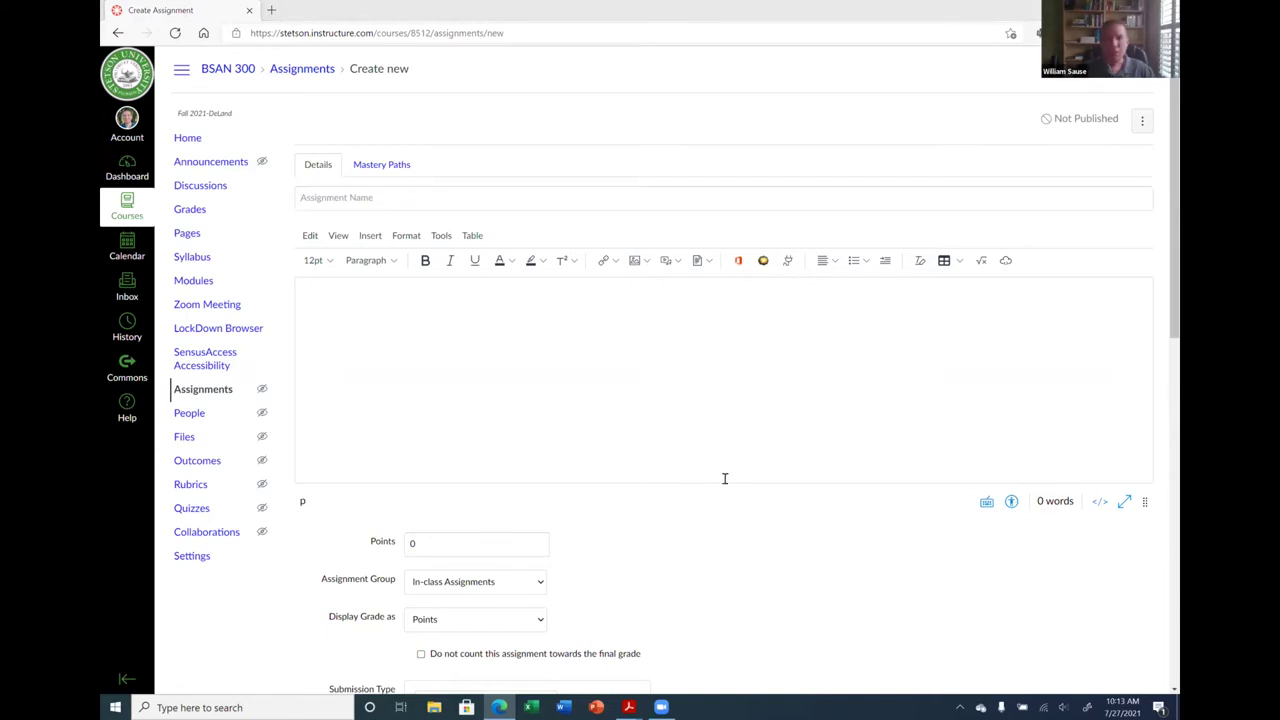
scroll(703, 486, down, 2)
scroll(487, 429, down, 1)
scroll(508, 391, up, 1)
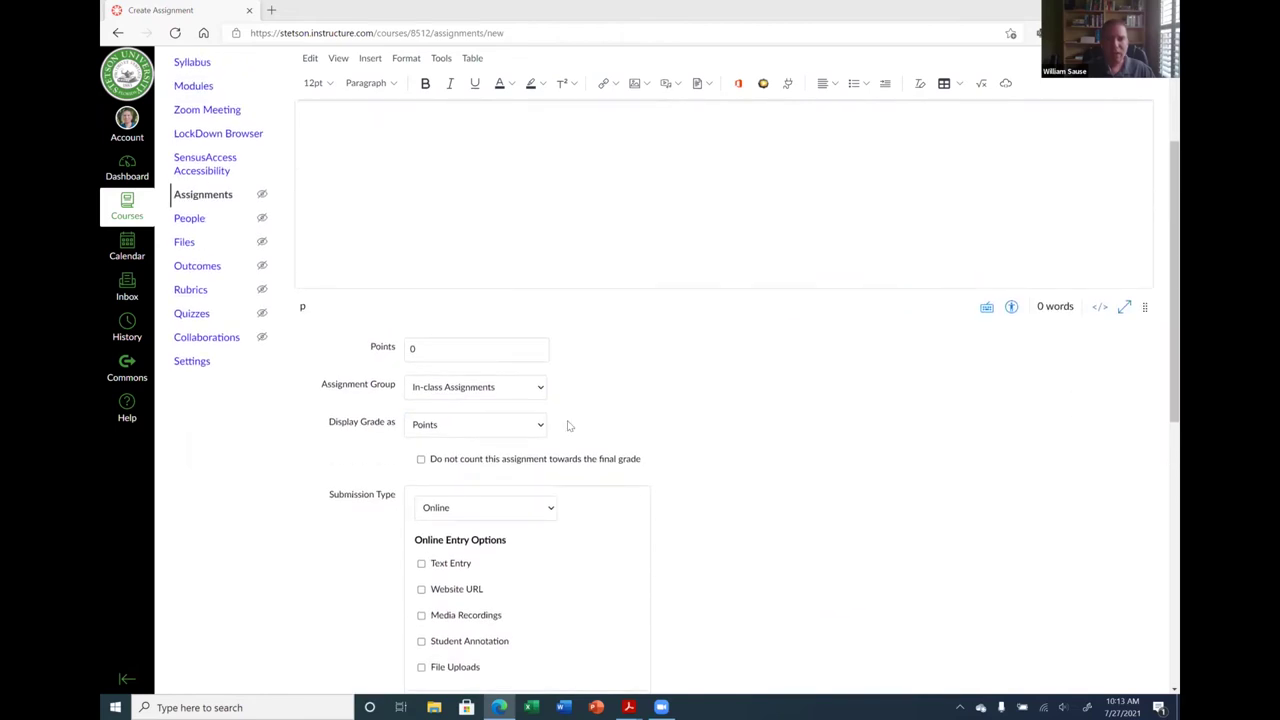
scroll(570, 420, down, 2)
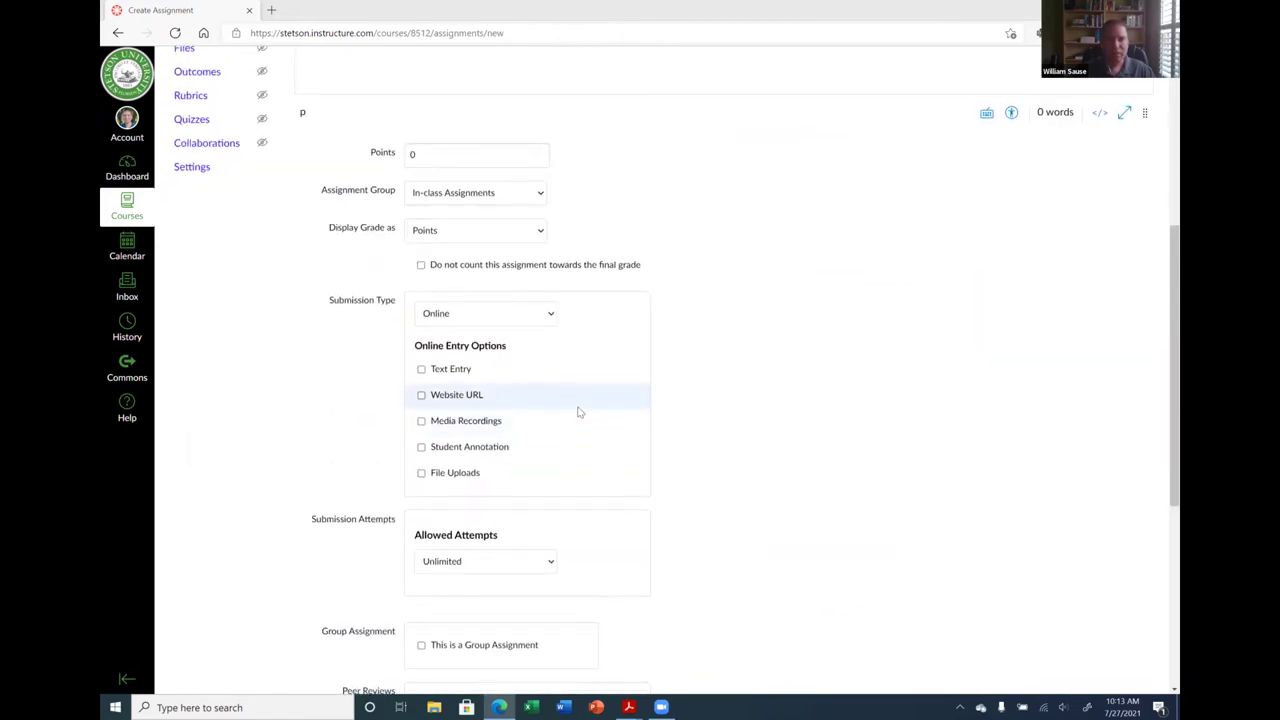
scroll(577, 410, up, 1)
click(465, 335)
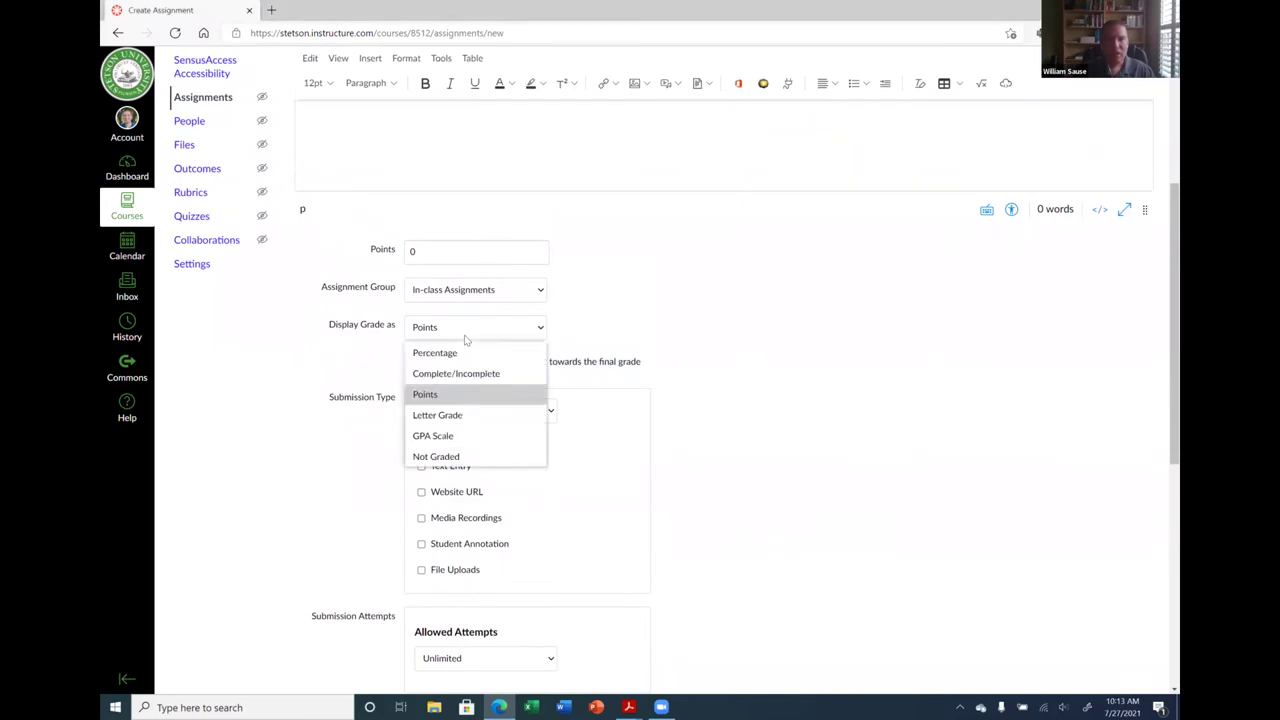
click(504, 373)
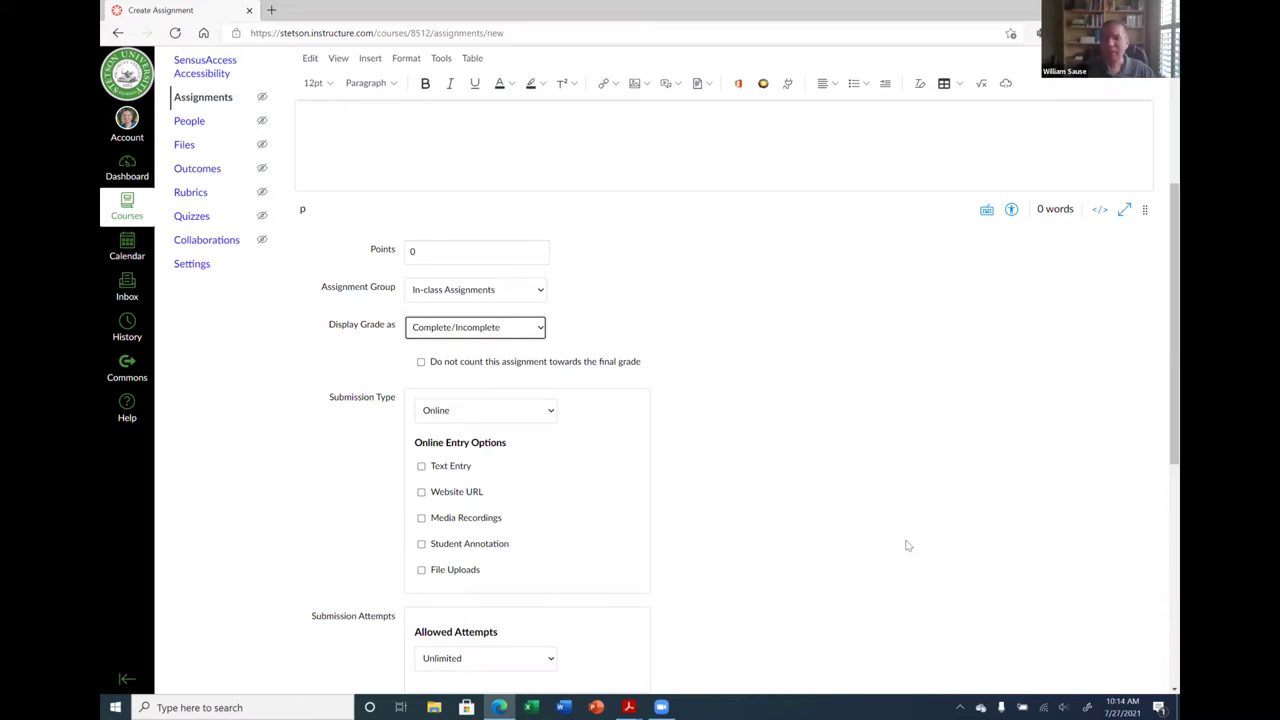
click(707, 416)
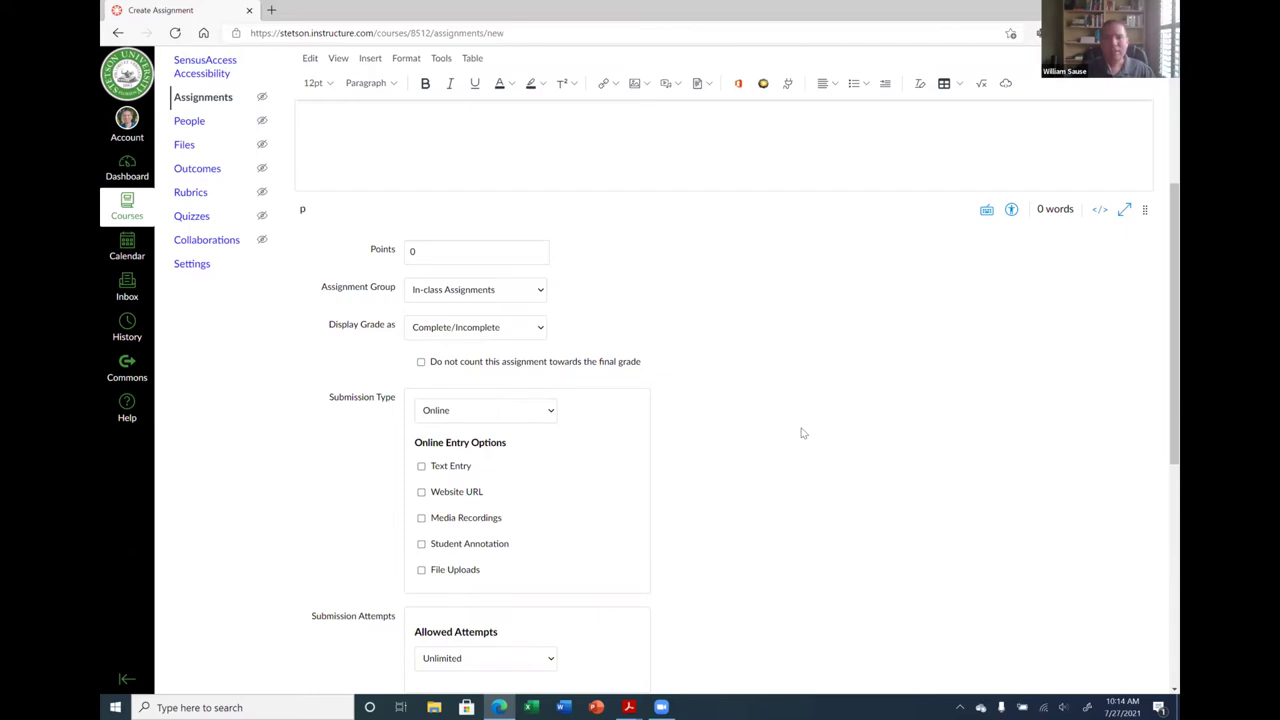
Switch to the BSAN 300 syllabus PDF in Adobe Acrobat Reader and examine the first weeks of the Tentative Schedule.
scroll(803, 431, up, 3)
click(472, 193)
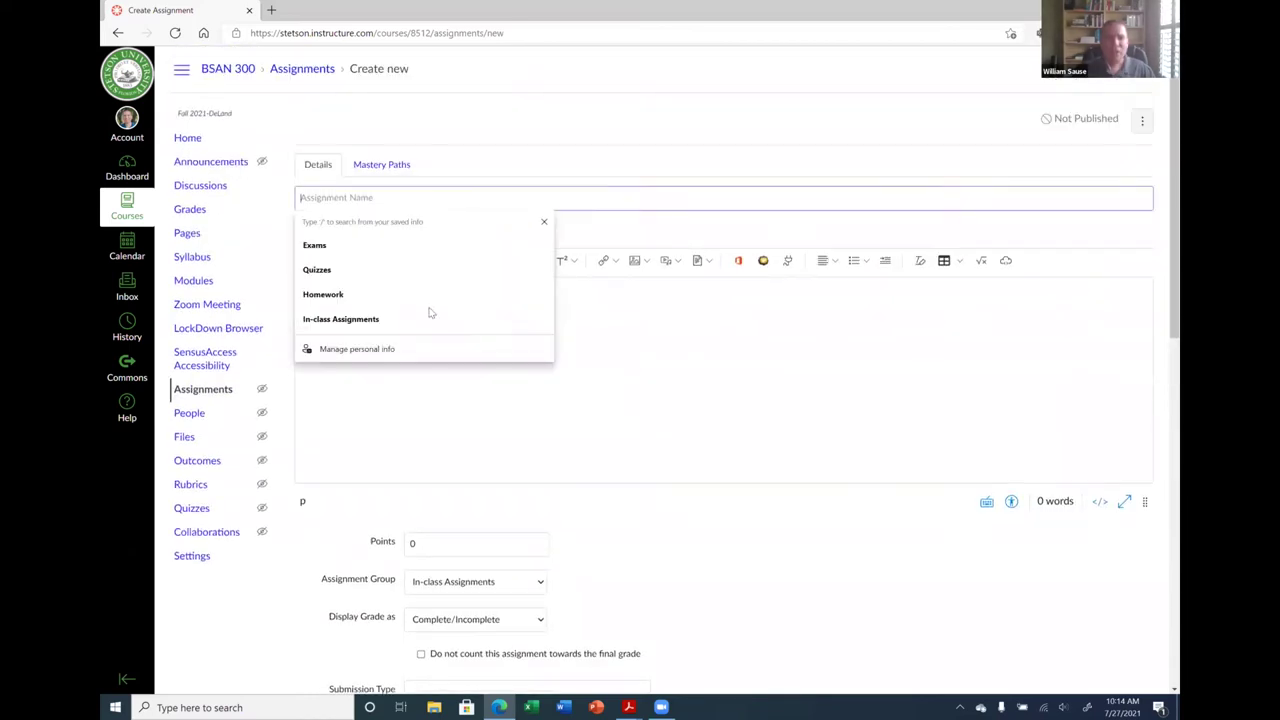
mouse_move(632, 707)
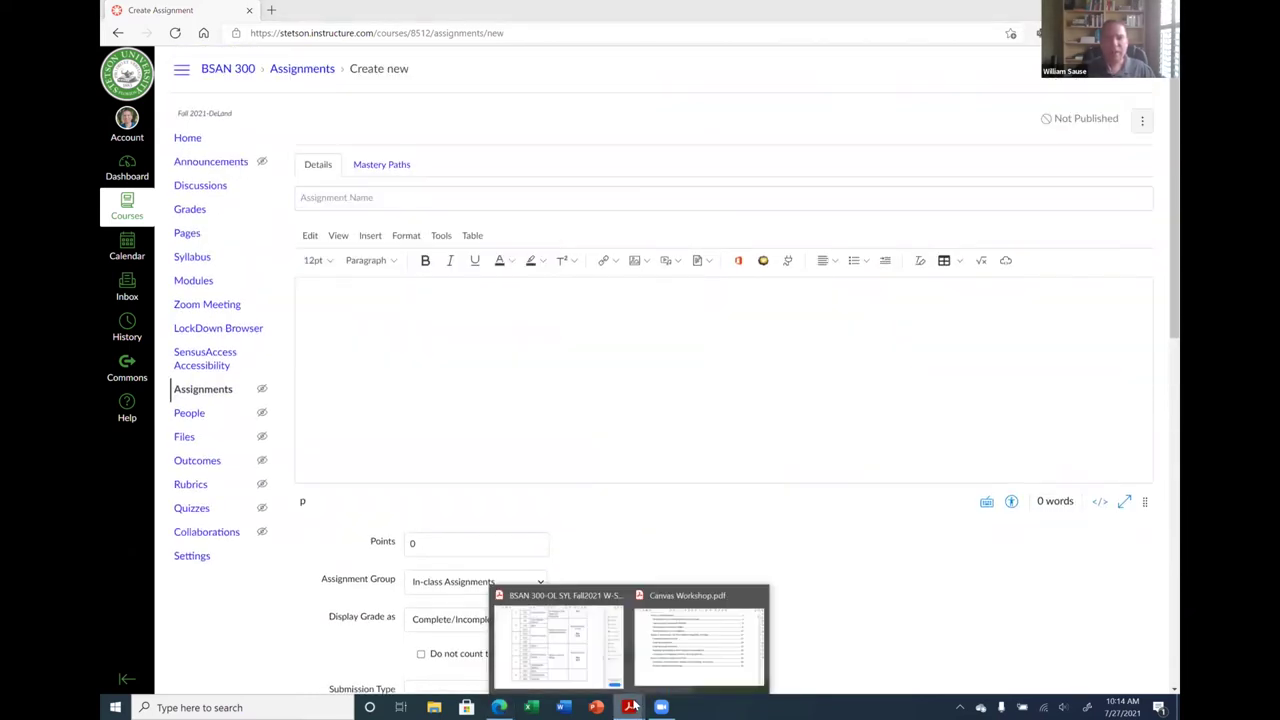
click(600, 668)
scroll(598, 513, up, 5)
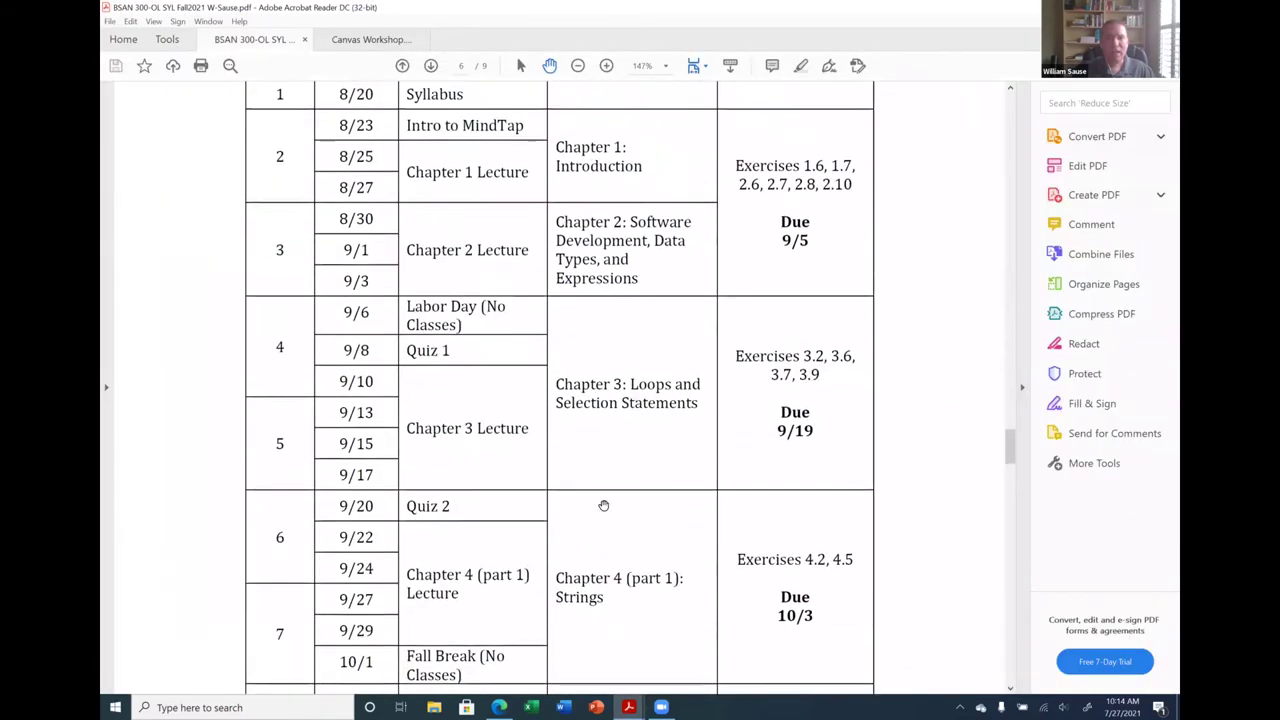
scroll(612, 500, down, 1)
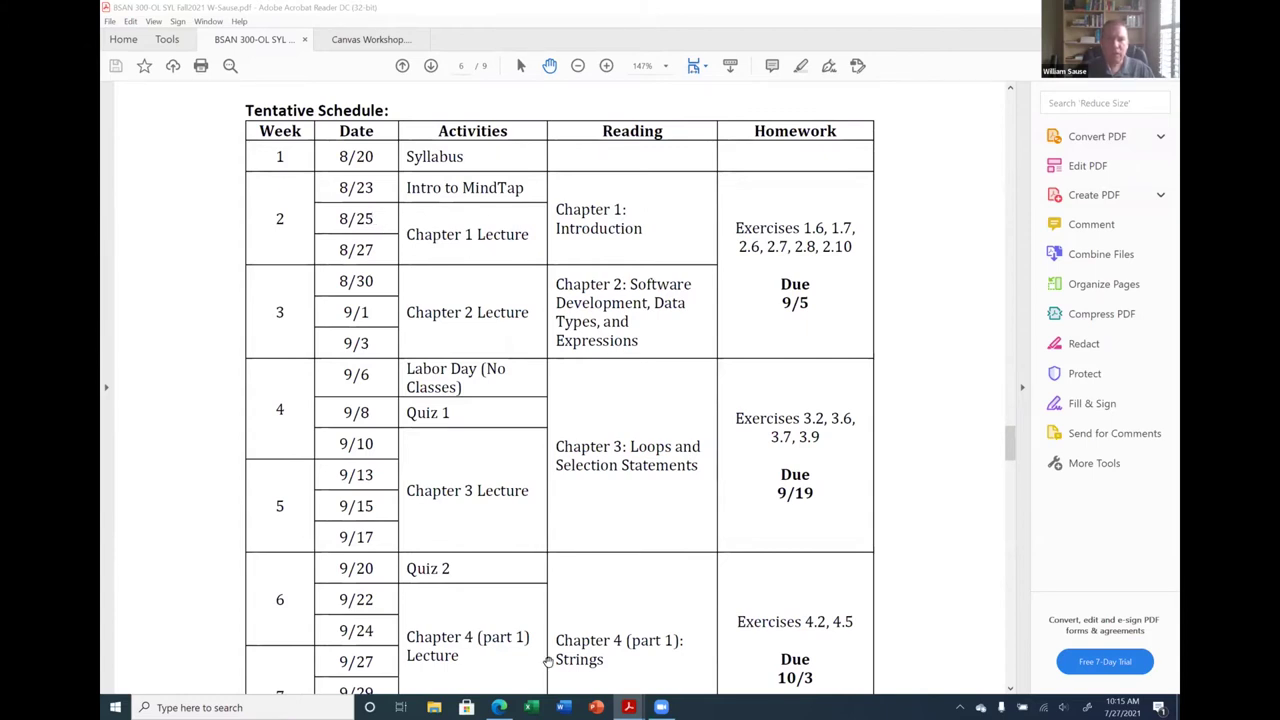
Switch back to Canvas, name the new assignment "Chapter 1 Lecture 1" and enter the description "Submit your code from today's class.".
click(500, 707)
click(426, 199)
text(Chapter 1 Lecture 1)
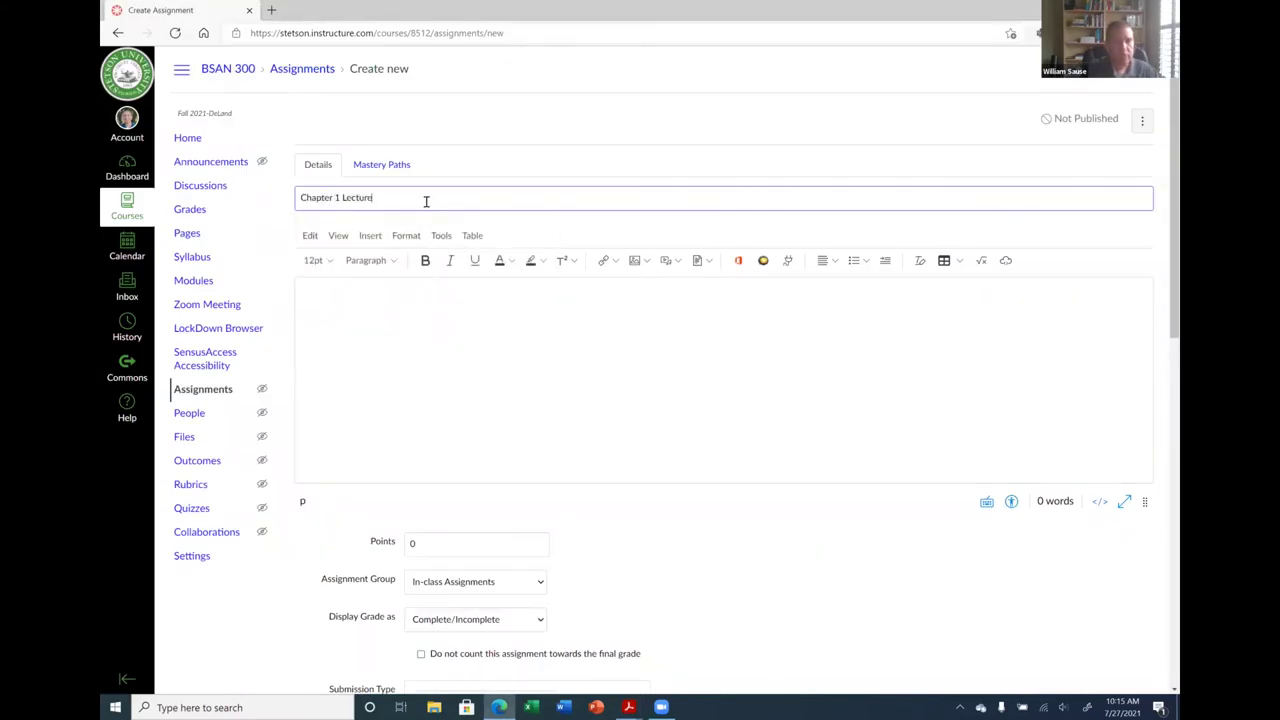
click(401, 310)
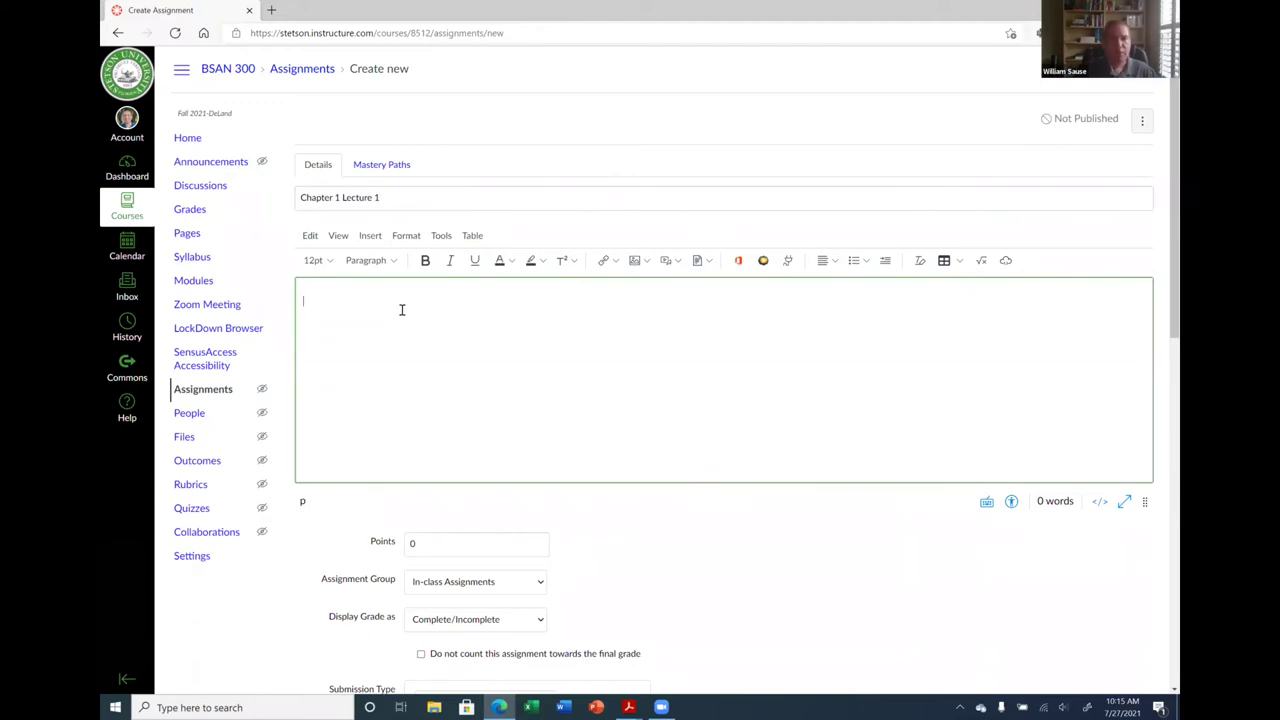
text(Submit )
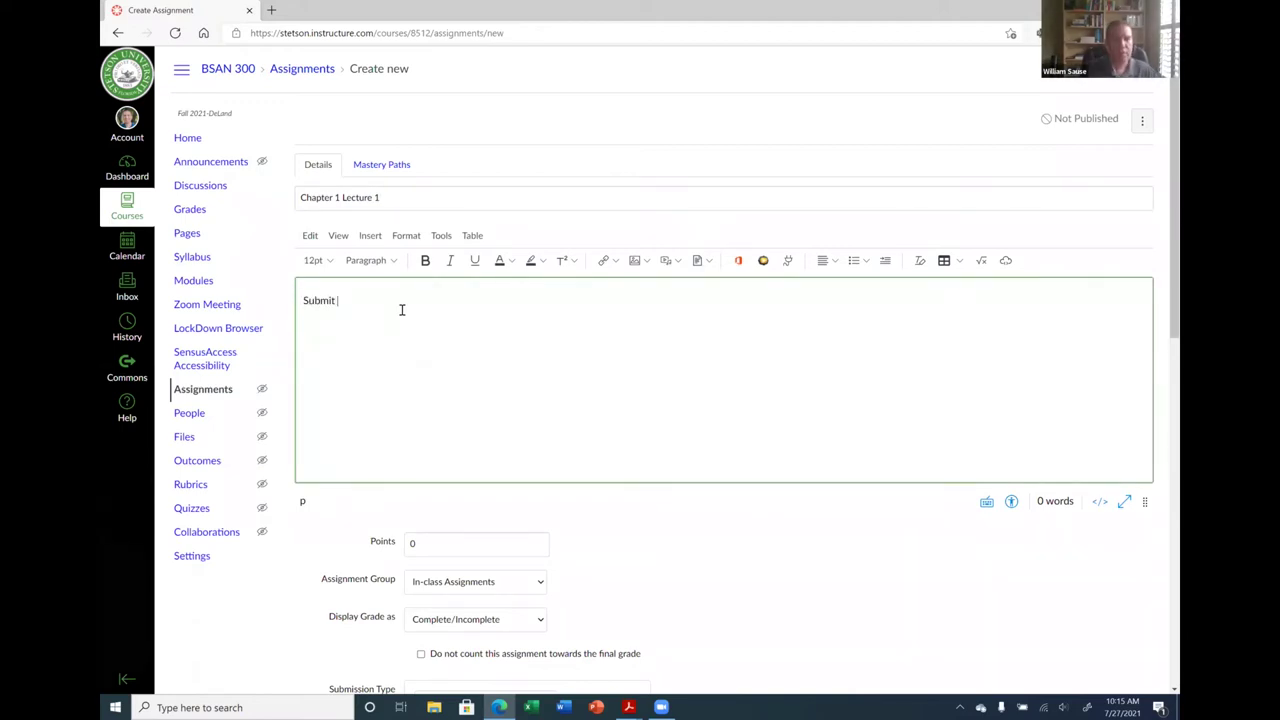
text(your code from)
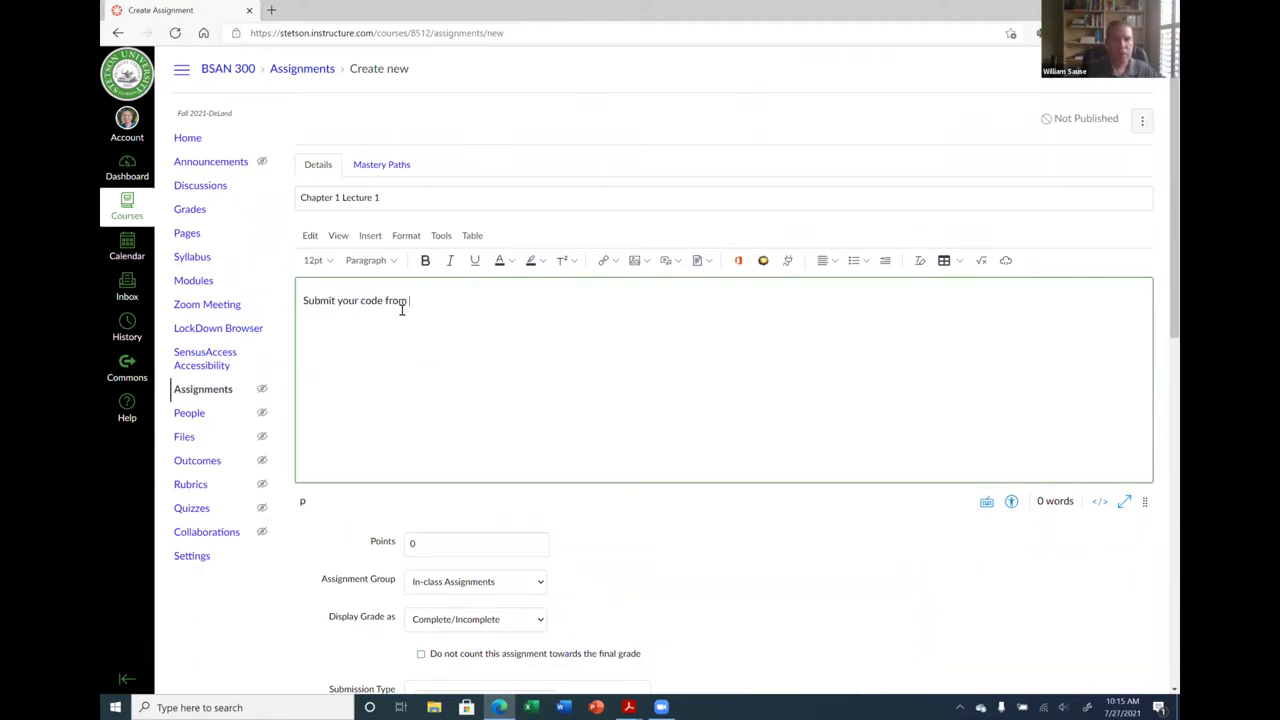
text( today's class.)
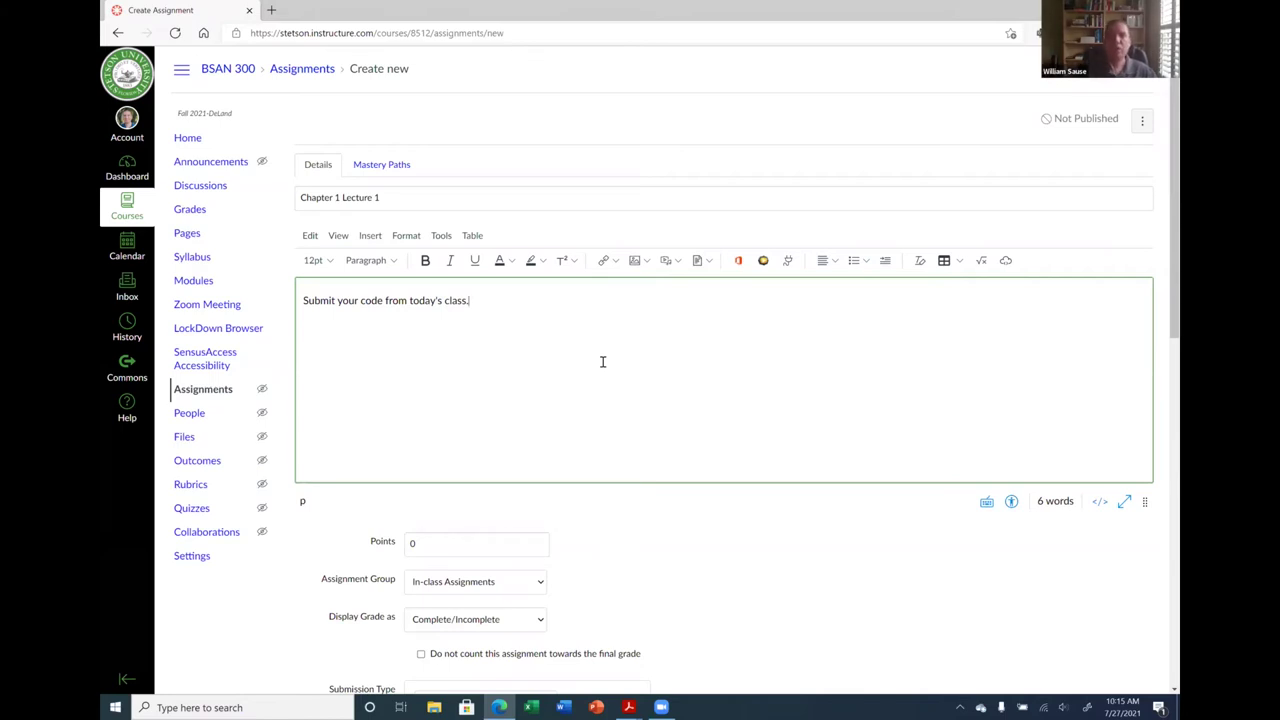
Set the assignment's points to 100 and choose In-class Assignments as its assignment group.
scroll(575, 366, down, 1)
scroll(575, 366, down, 2)
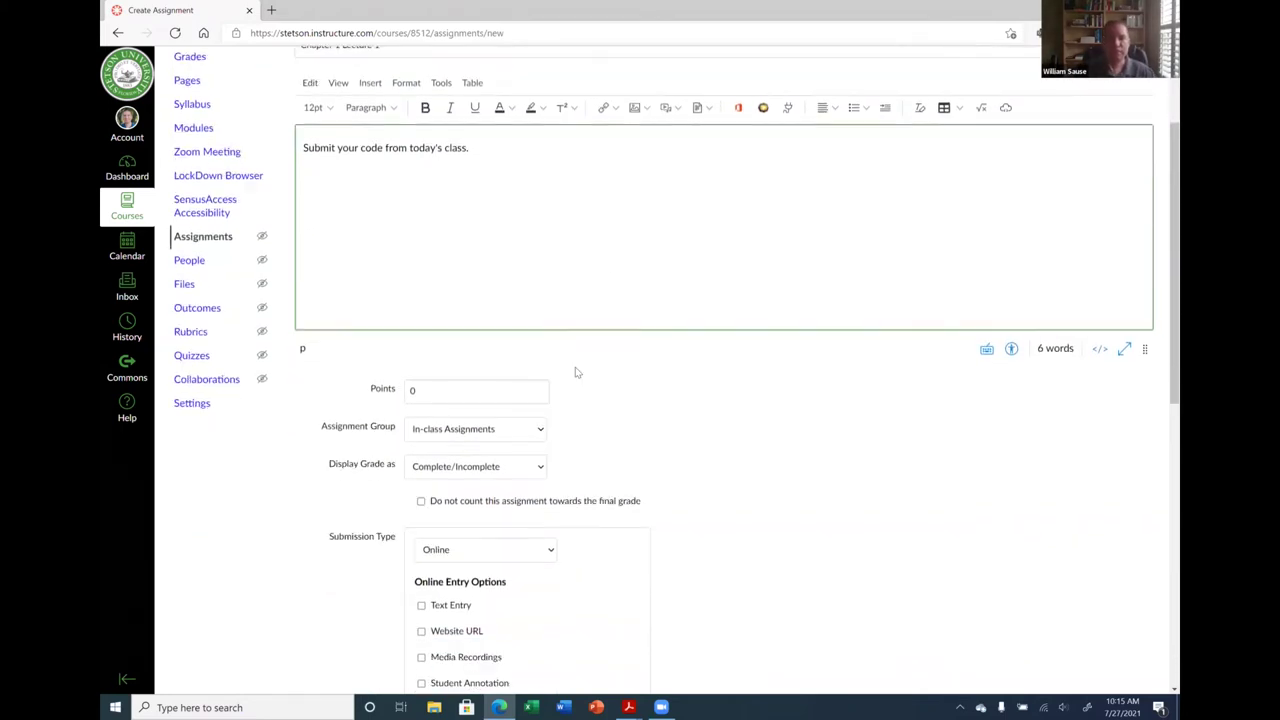
click(455, 252)
text(100)
click(614, 278)
click(474, 295)
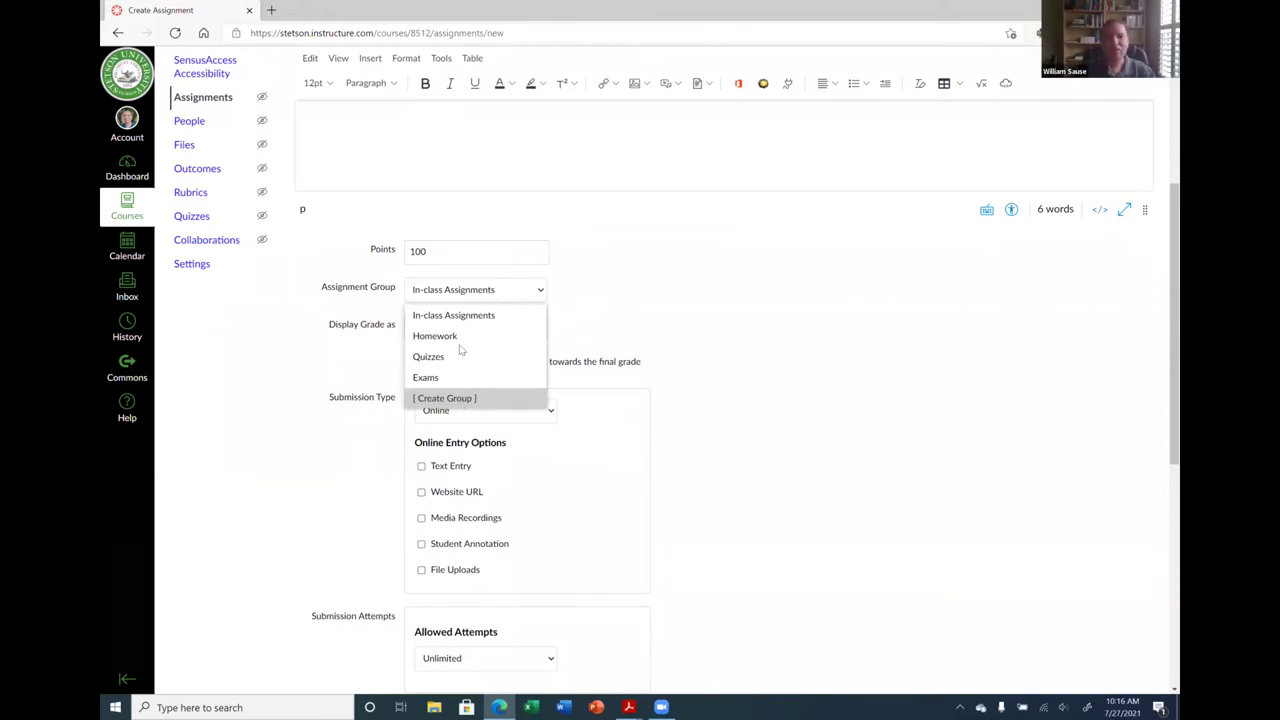
click(470, 315)
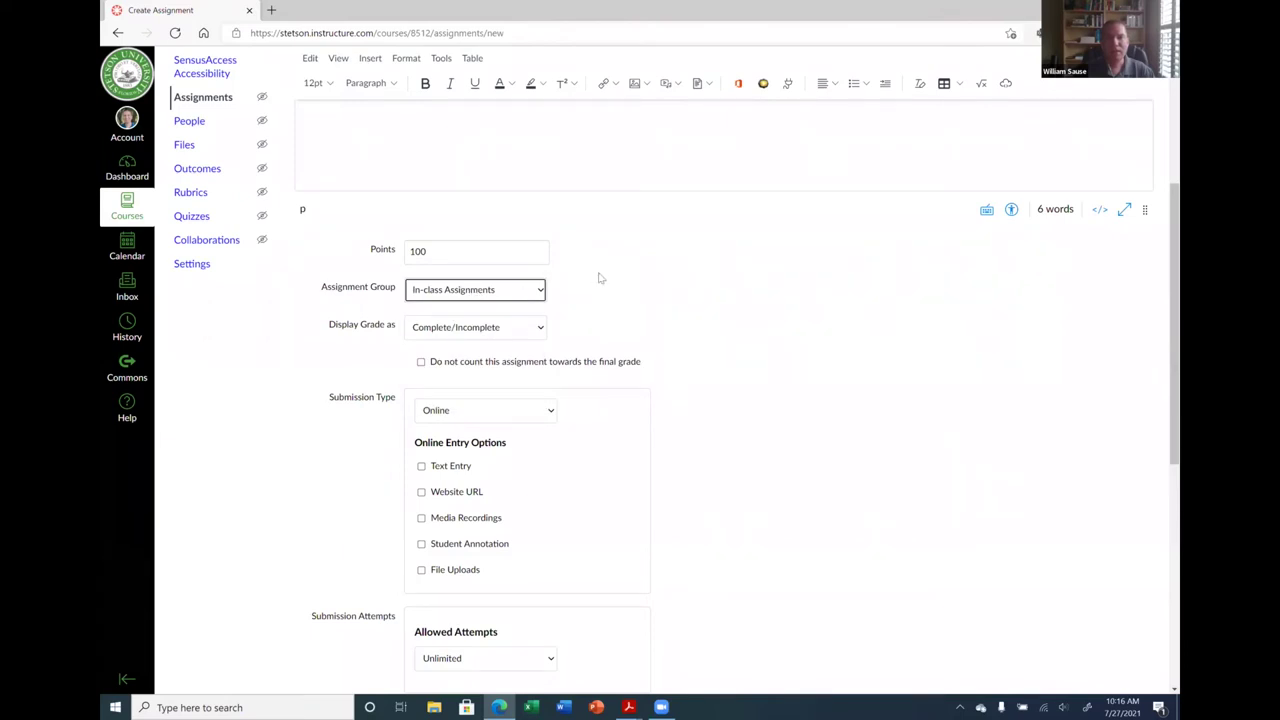
Review the grade display choices, reselecting Complete/Incomplete, and examine the assignment's points and submission settings.
scroll(729, 354, down, 1)
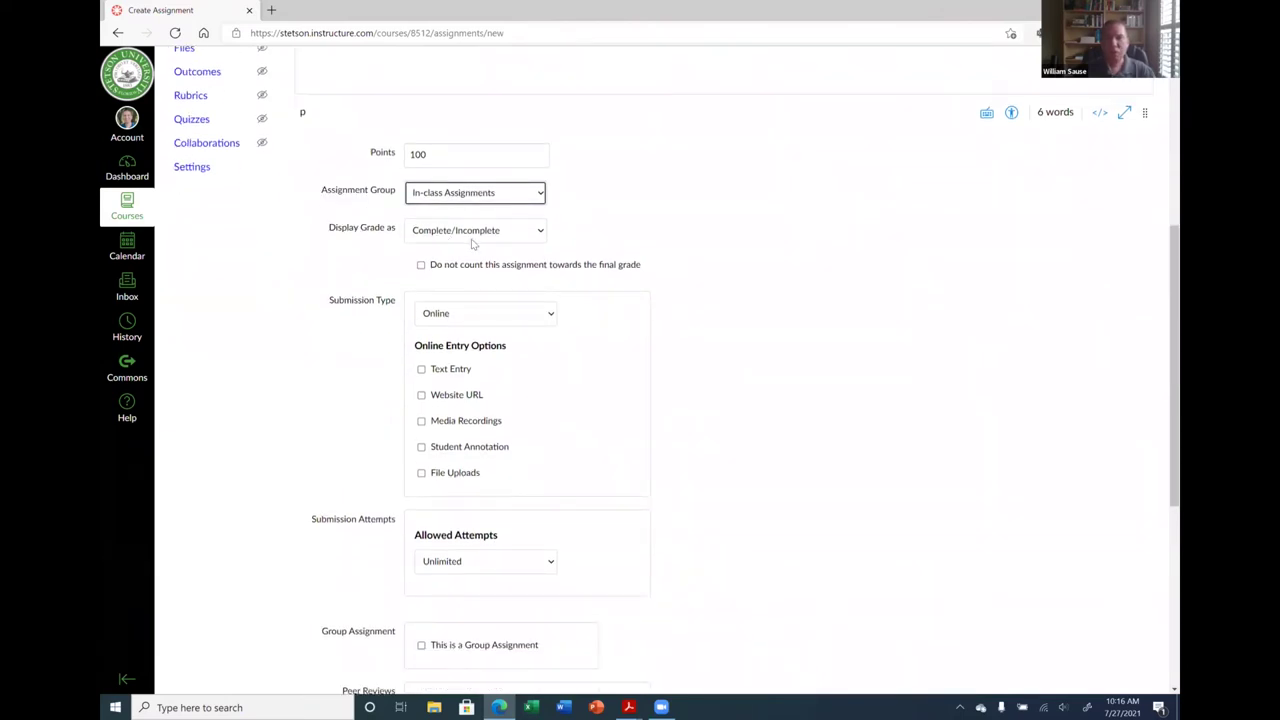
click(492, 238)
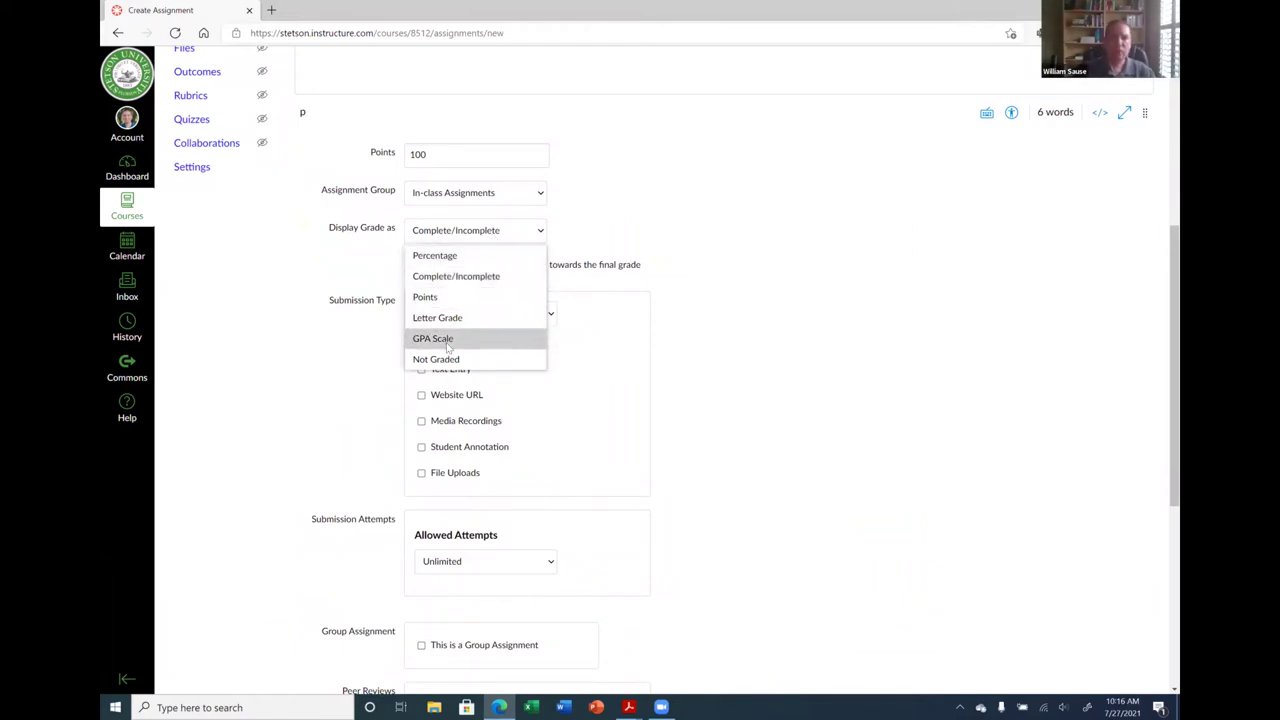
click(459, 276)
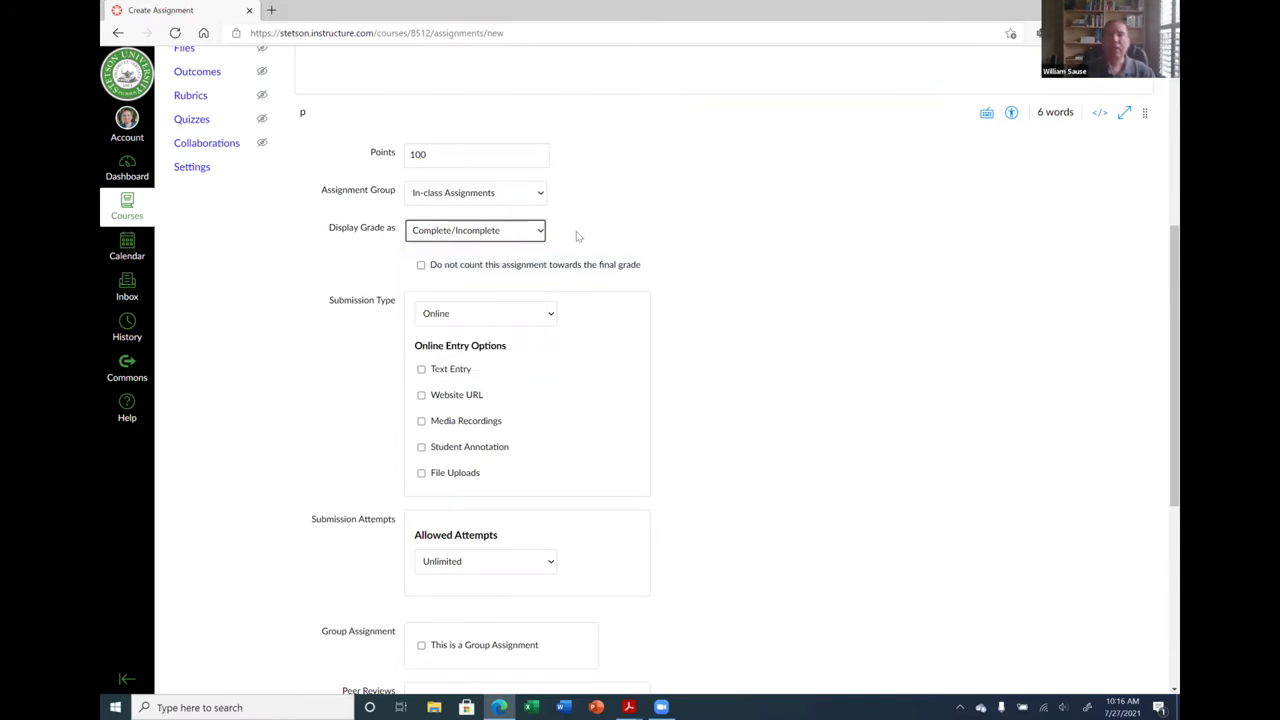
drag(452, 157, 404, 155)
click(445, 154)
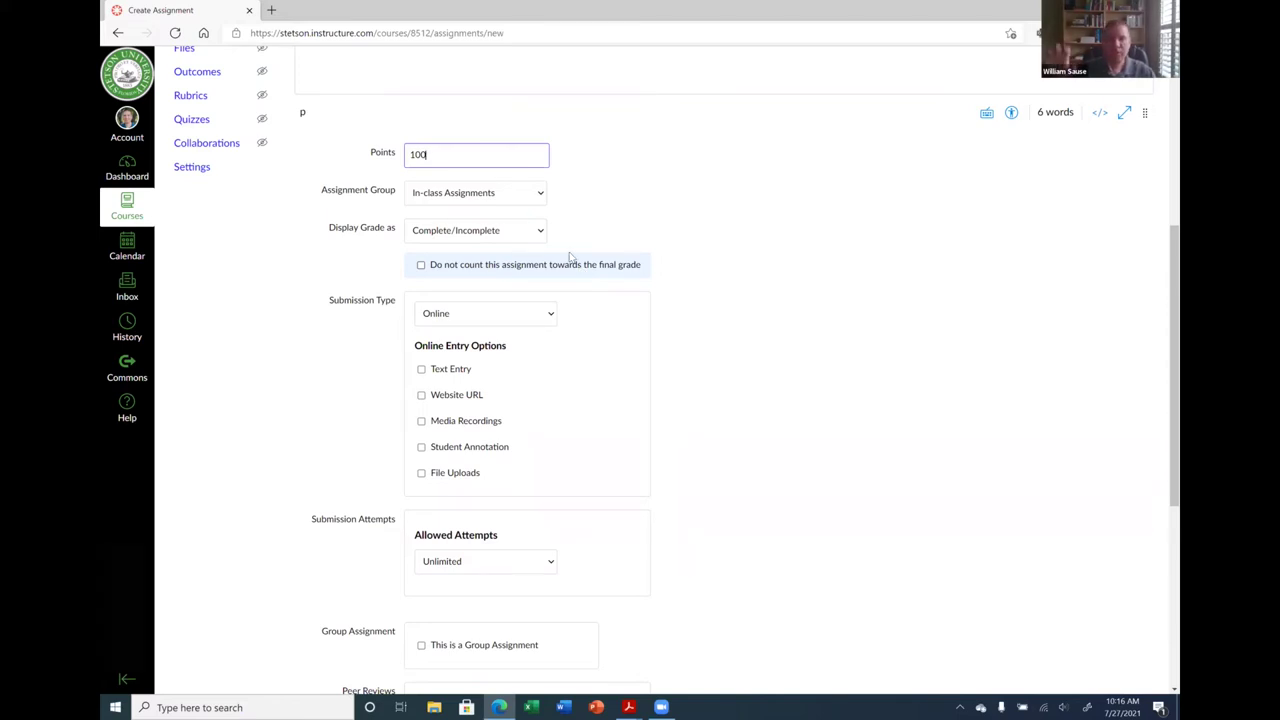
scroll(802, 380, down, 2)
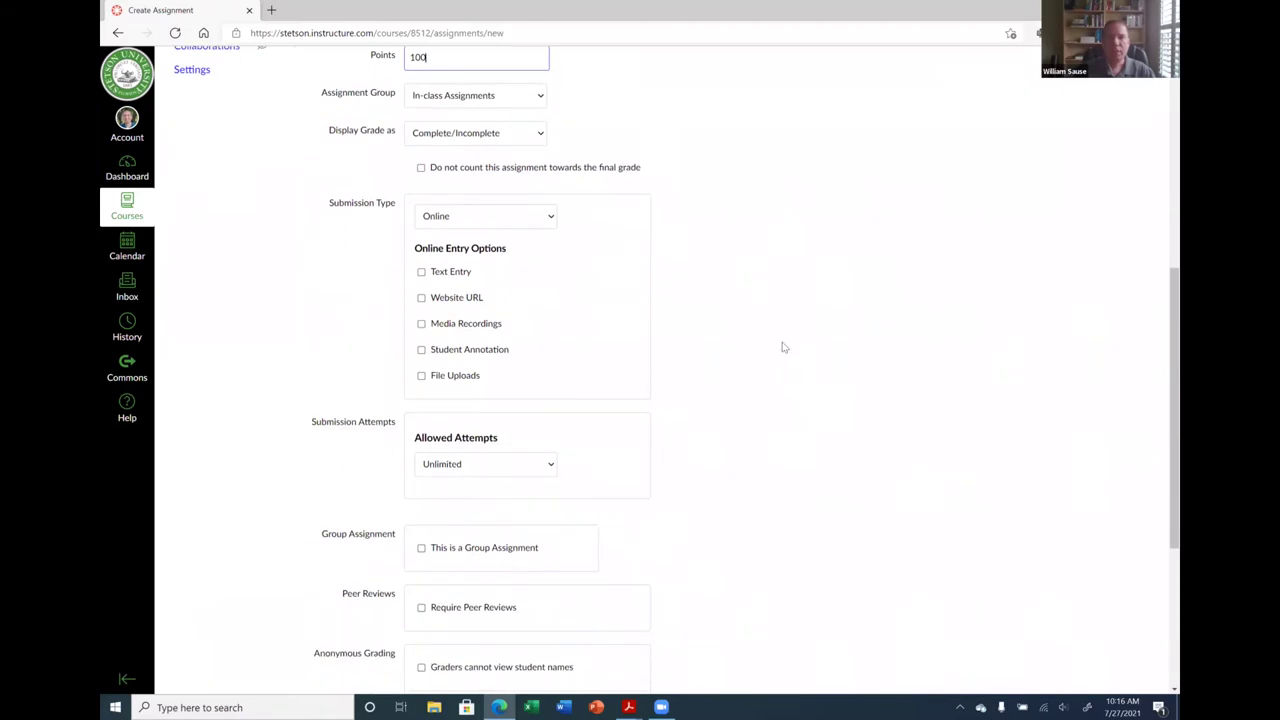
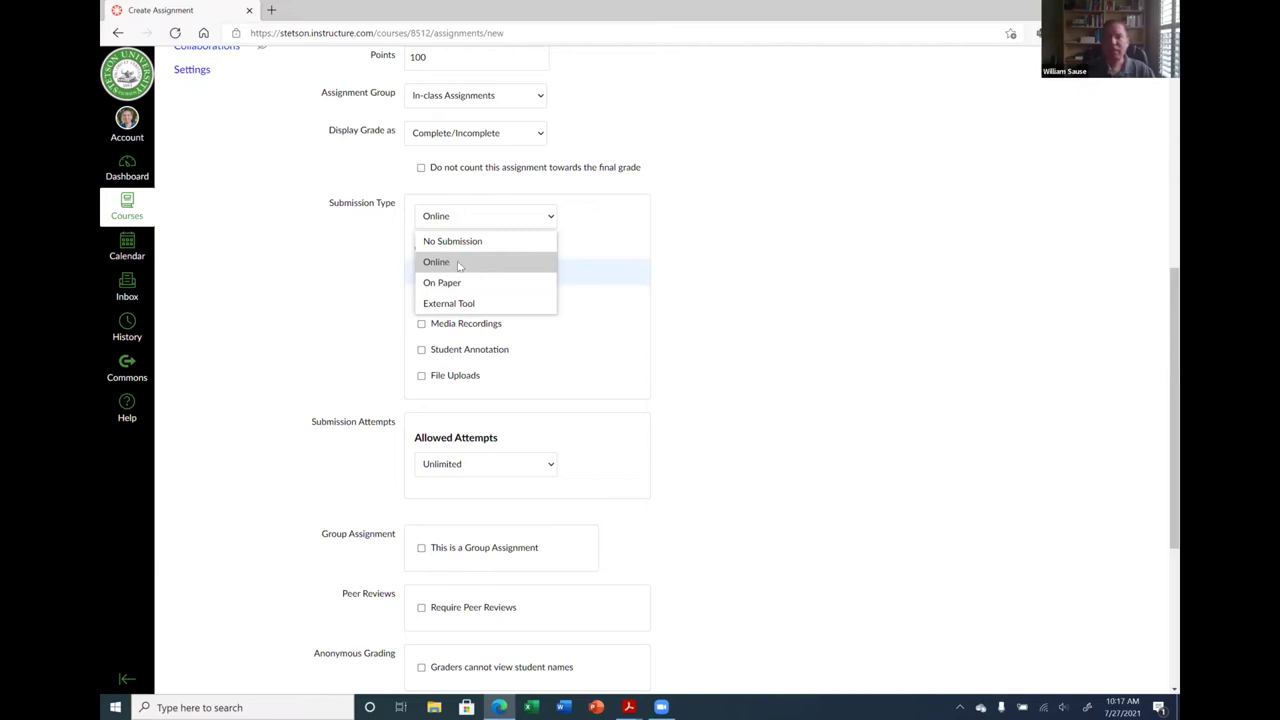
Set the assignment's submission type to Online and allow Text Entry as its only online entry option.
click(459, 263)
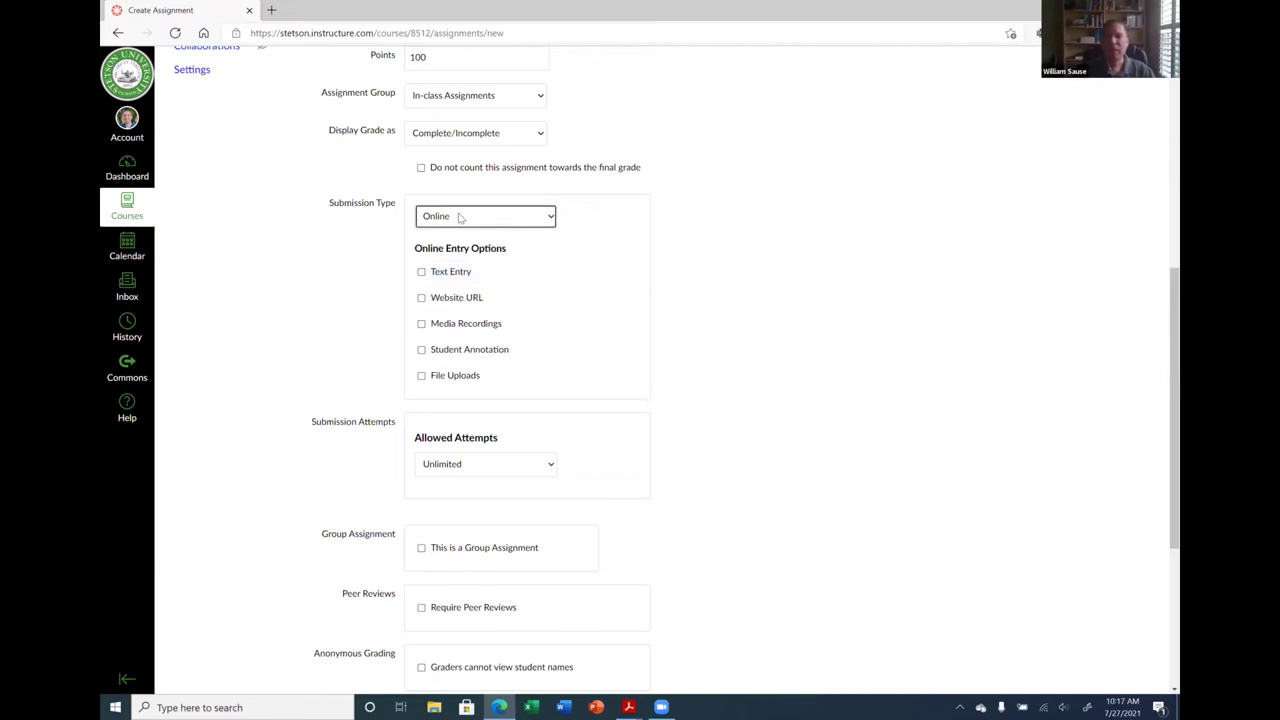
click(437, 281)
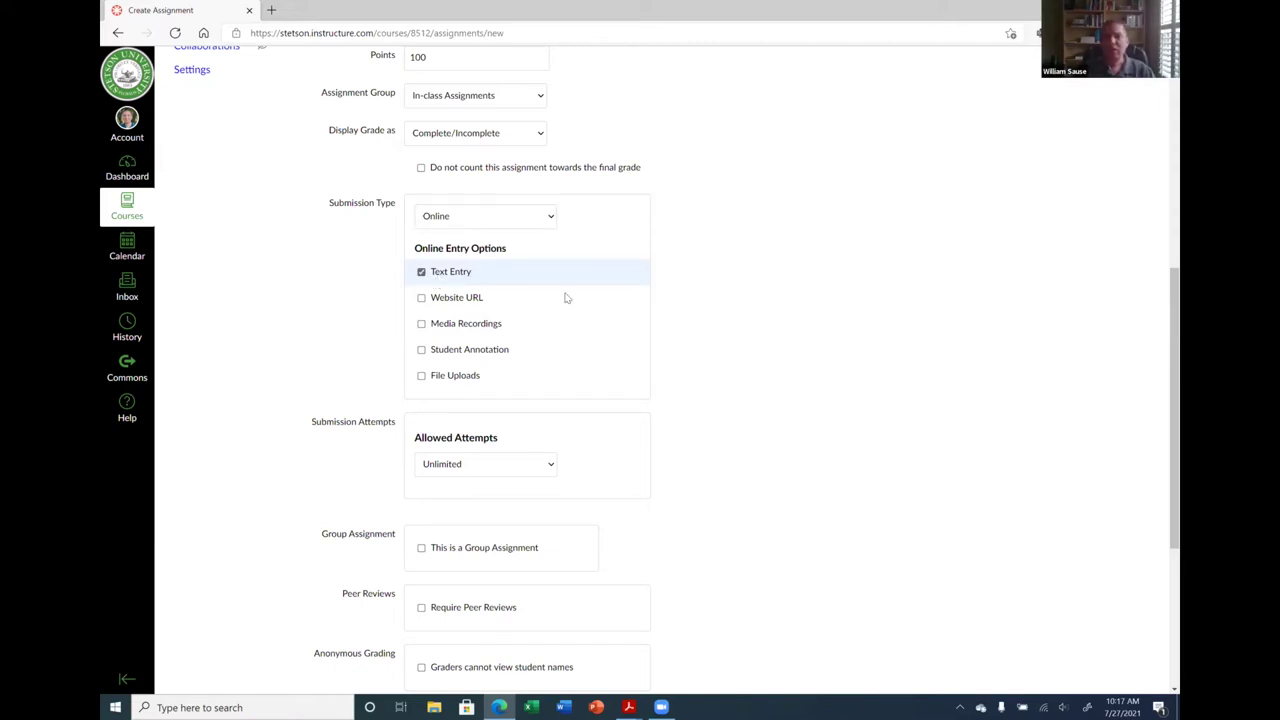
scroll(865, 380, up, 5)
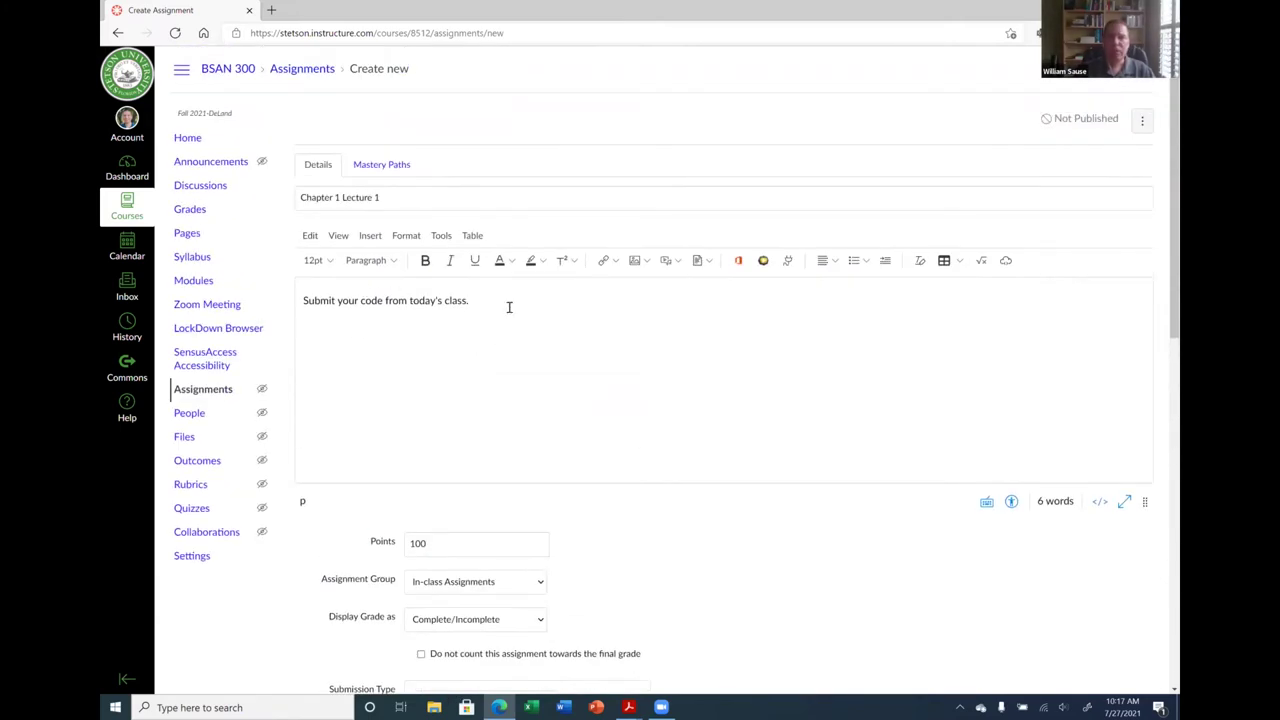
scroll(571, 357, down, 4)
scroll(600, 362, down, 1)
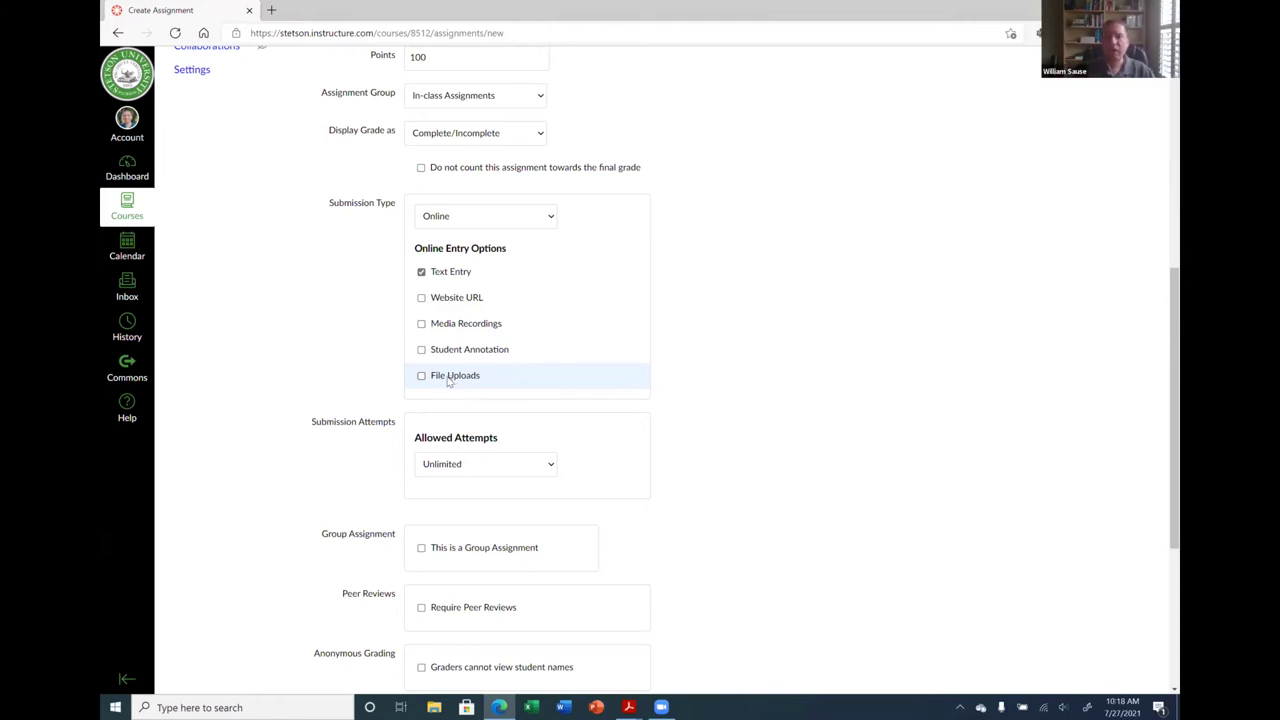
Try Limited for the allowed submission attempts and return the setting to Unlimited.
scroll(258, 295, down, 1)
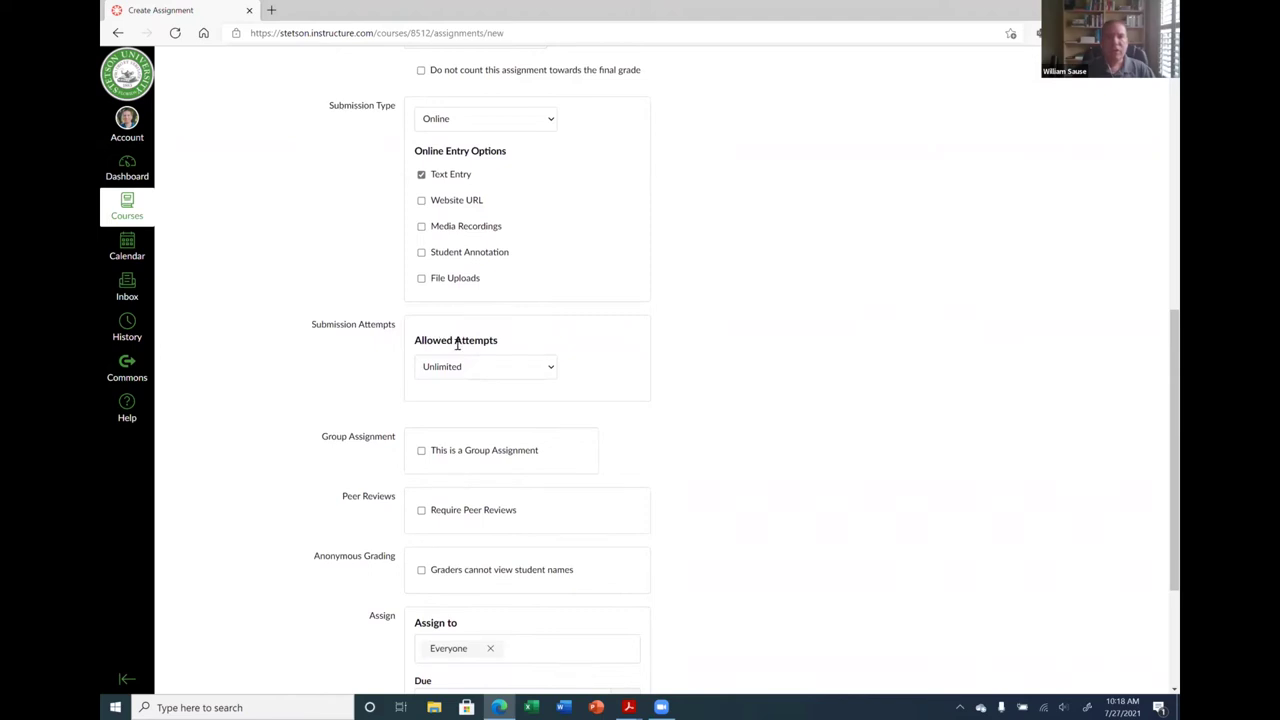
click(488, 370)
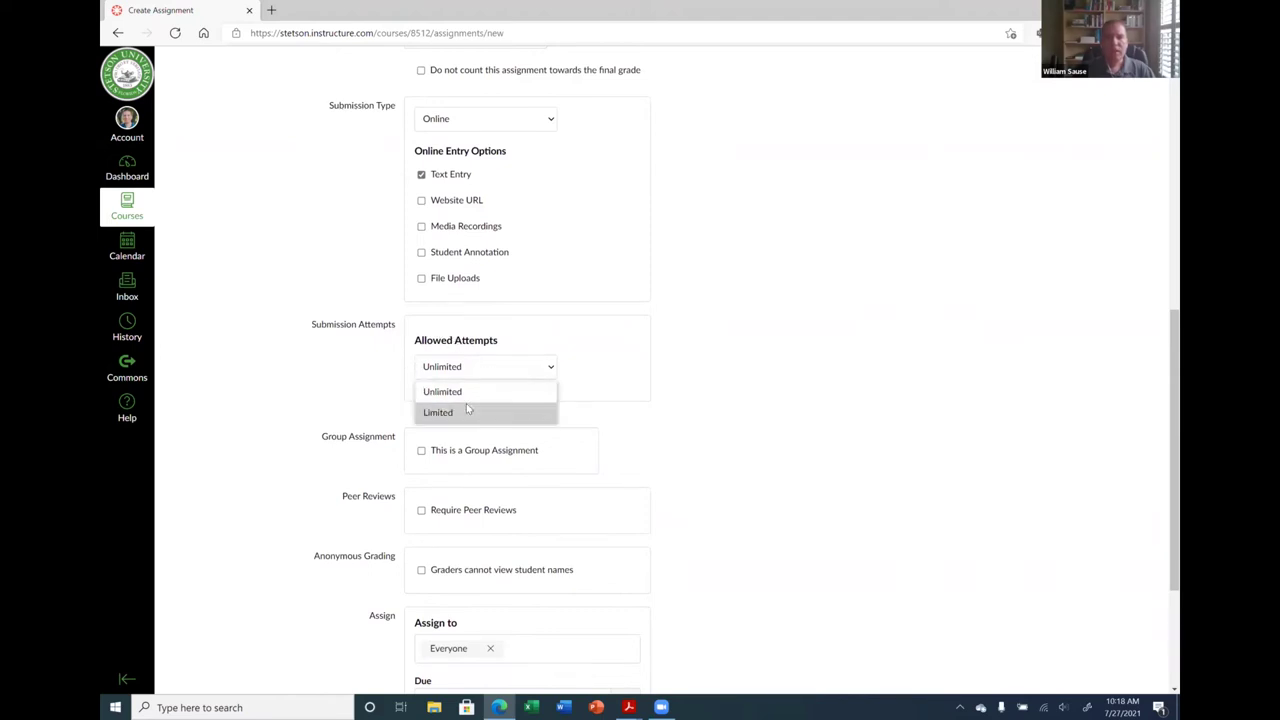
click(467, 410)
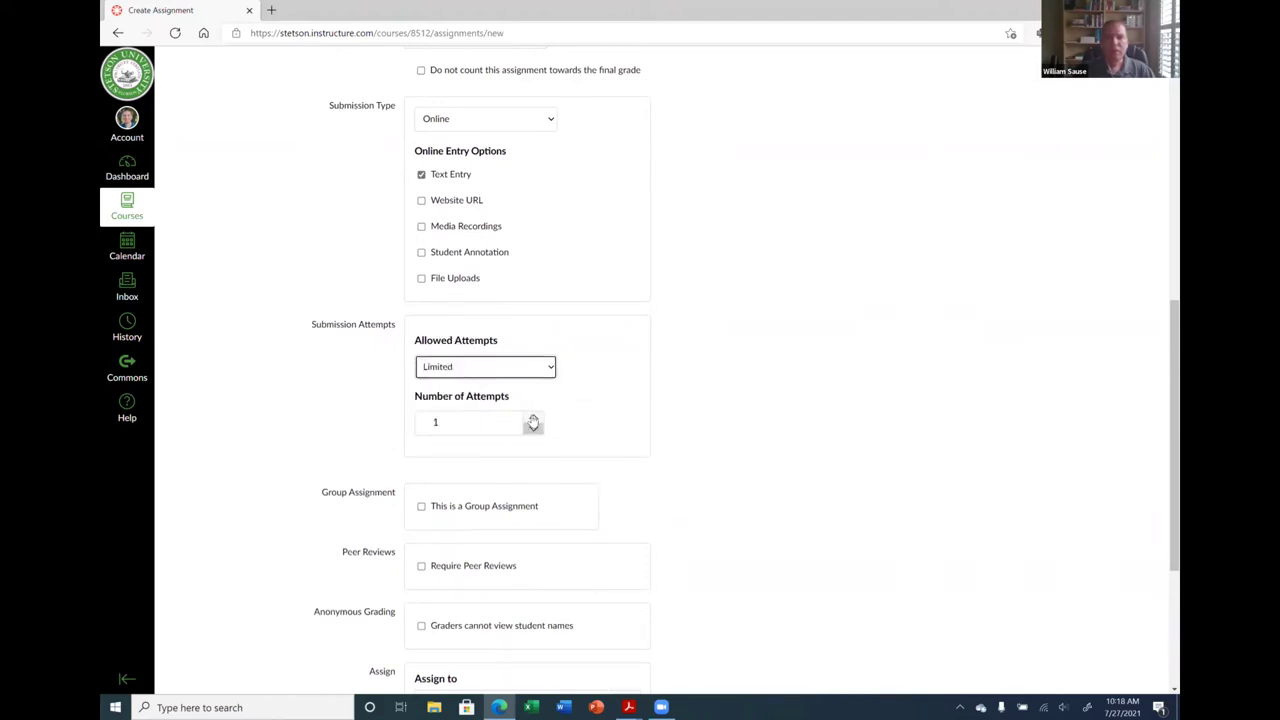
click(478, 379)
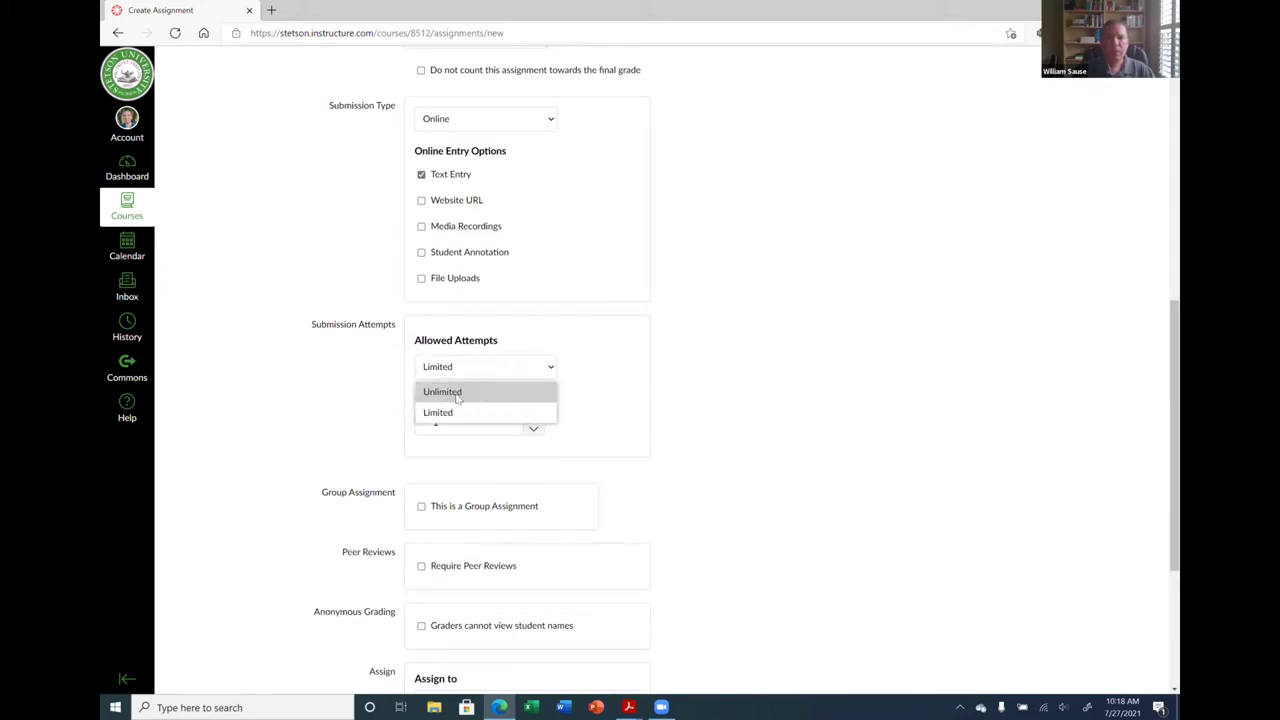
click(457, 394)
Try requiring peer reviews on the assignment to view how they can be assigned, and leave the option off.
scroll(318, 366, down, 3)
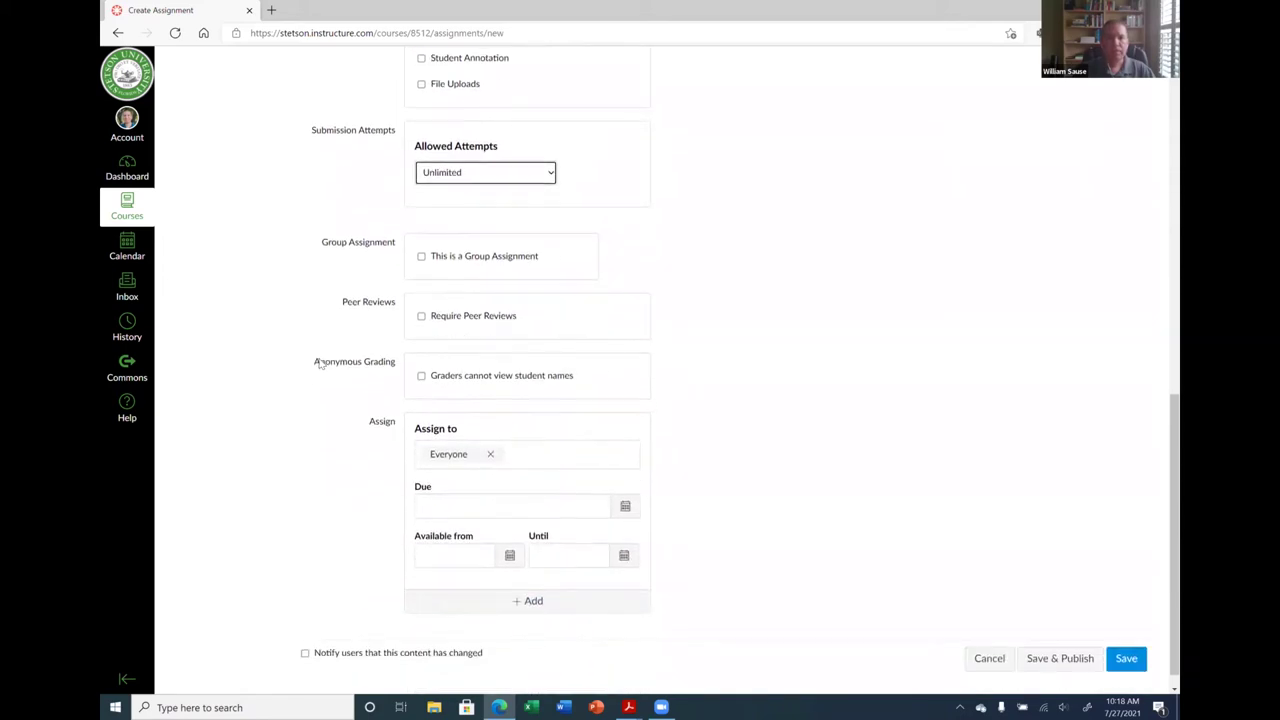
scroll(343, 343, up, 5)
scroll(343, 343, down, 4)
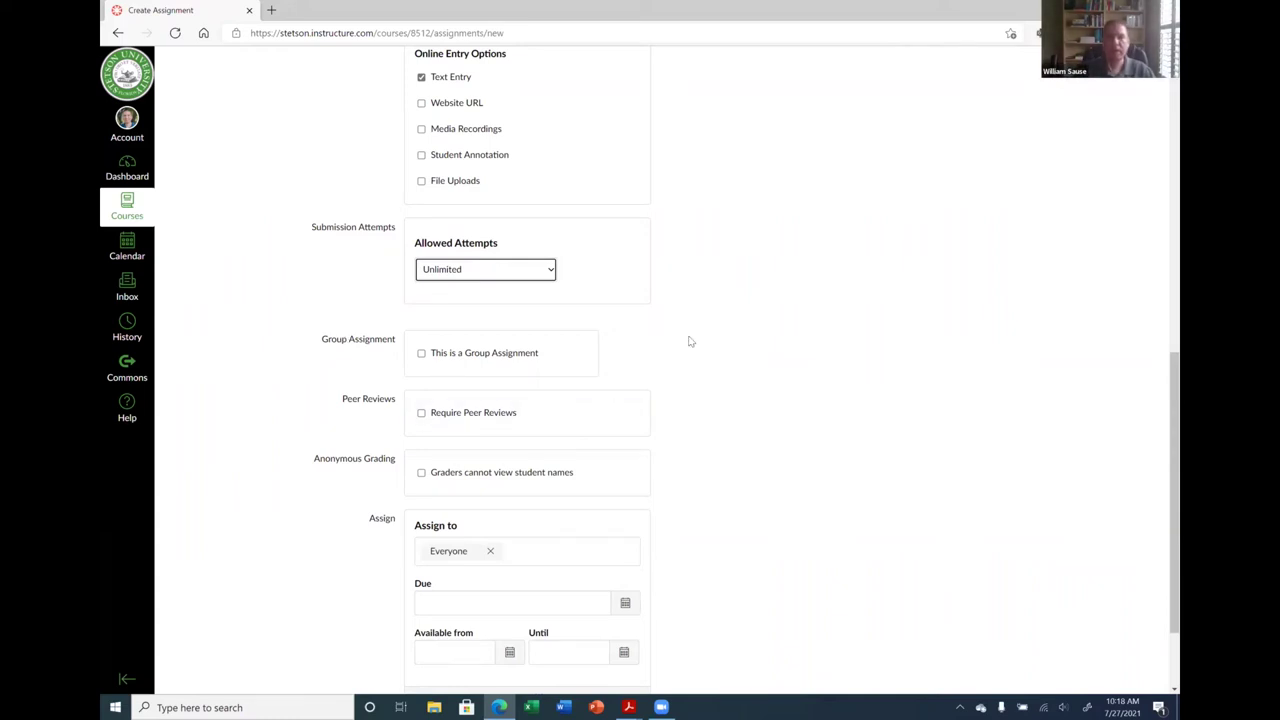
scroll(686, 339, down, 2)
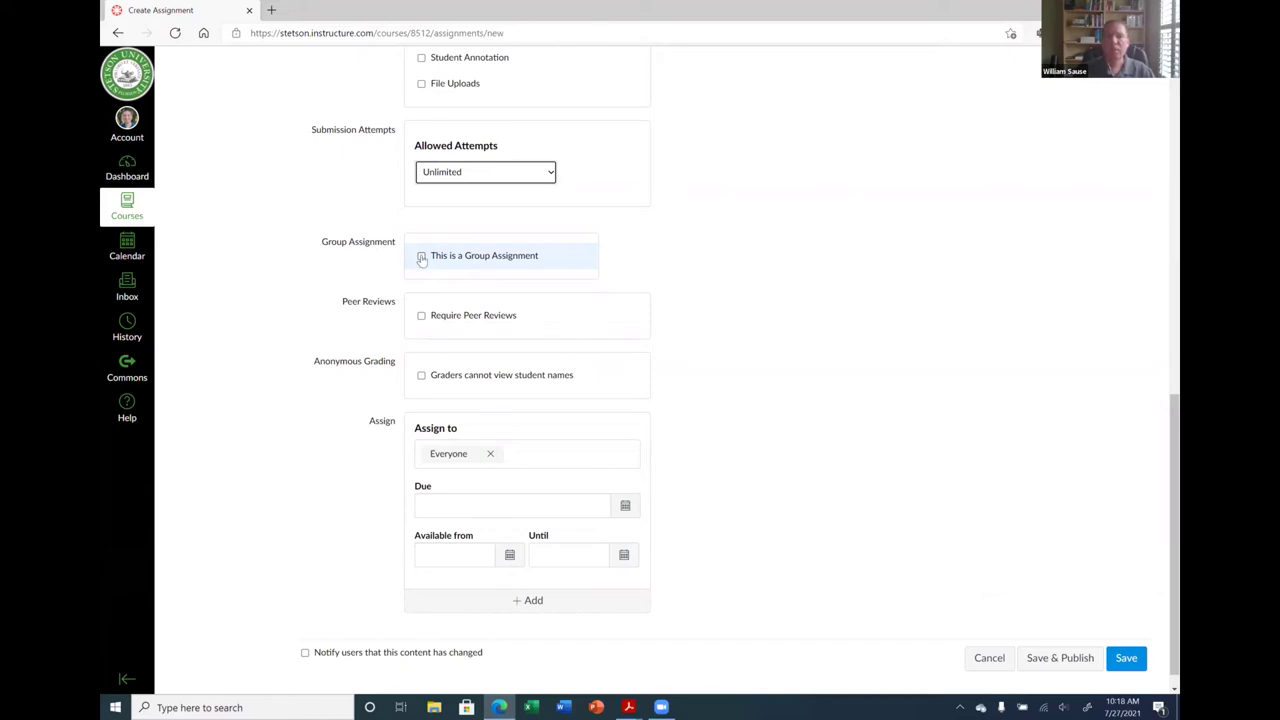
scroll(320, 280, down, 1)
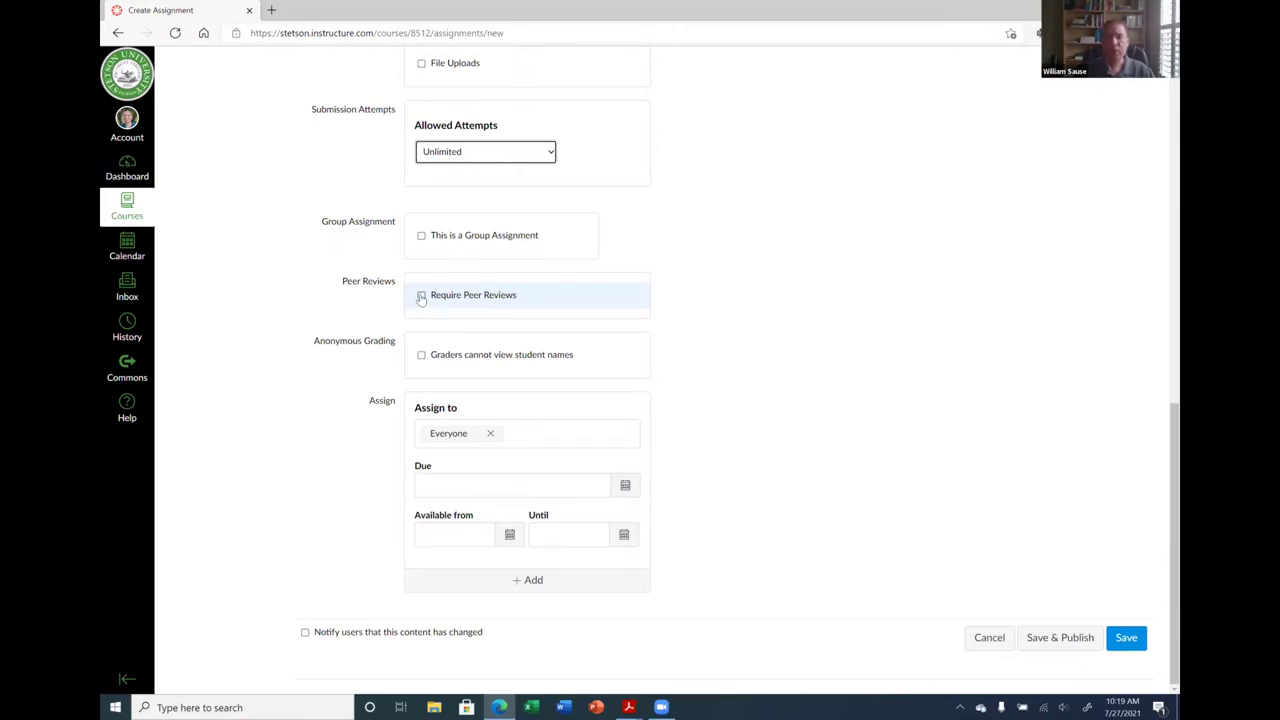
click(421, 297)
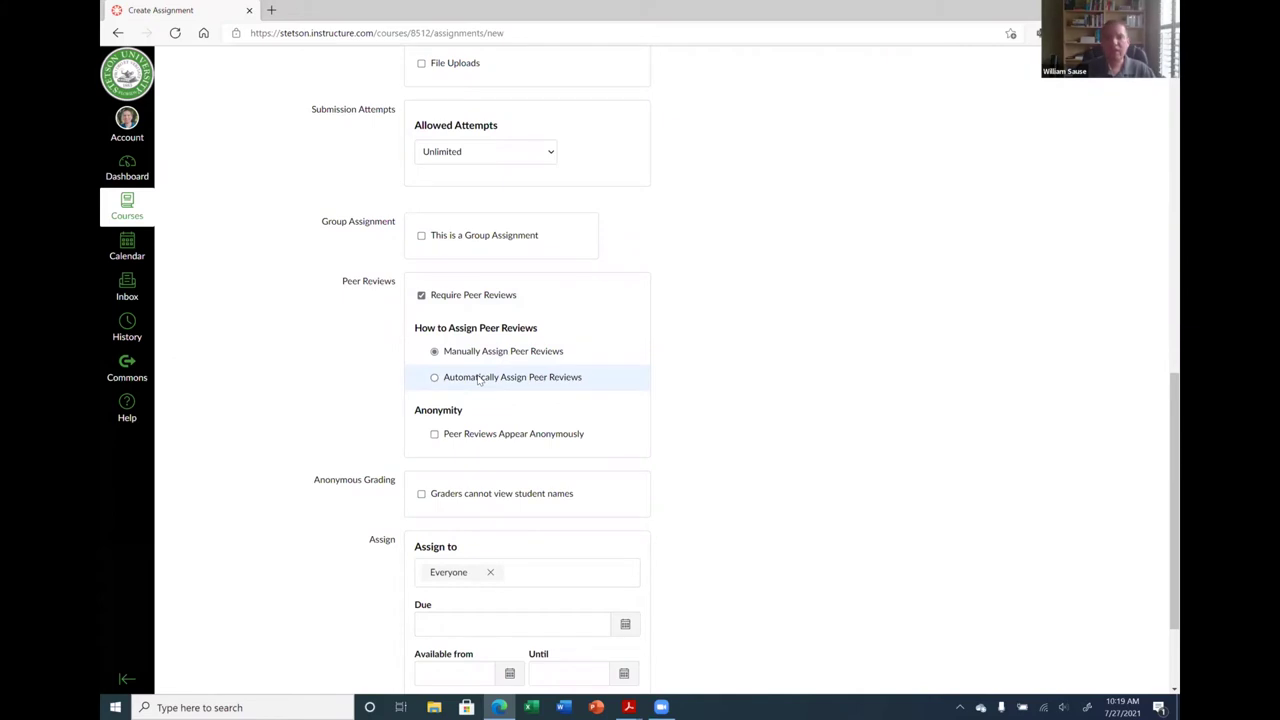
click(447, 296)
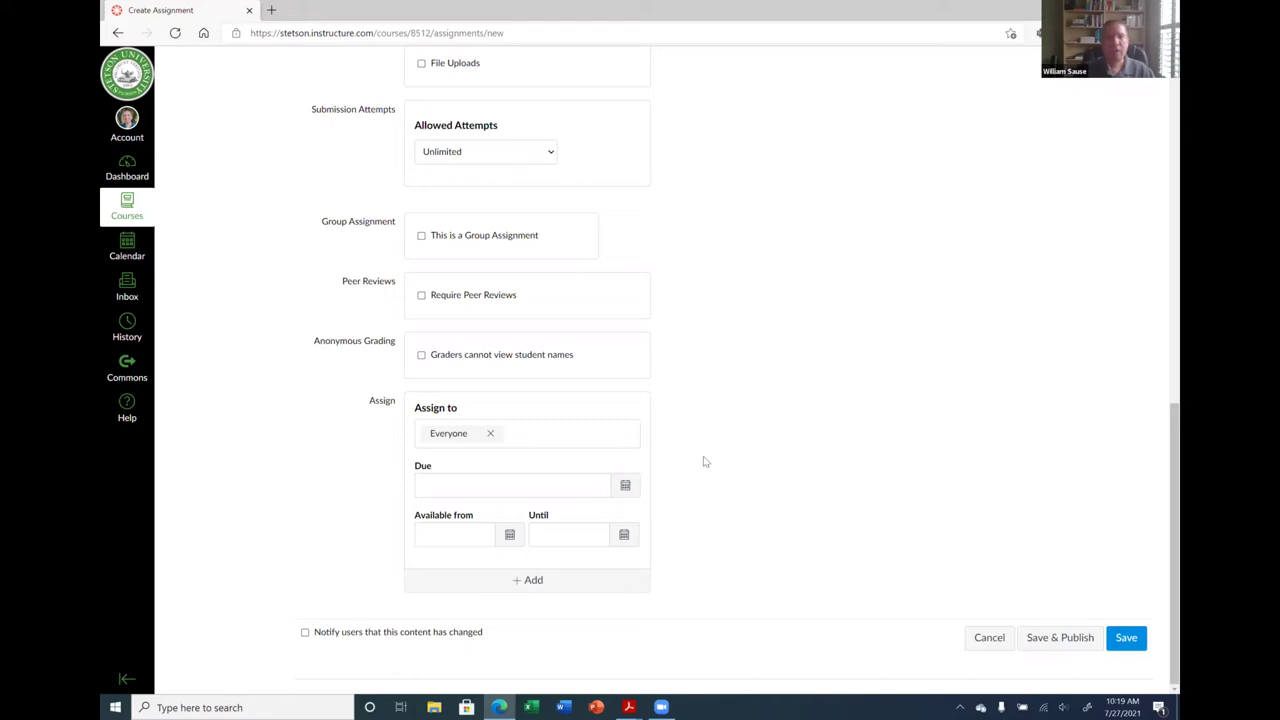
scroll(703, 460, up, 4)
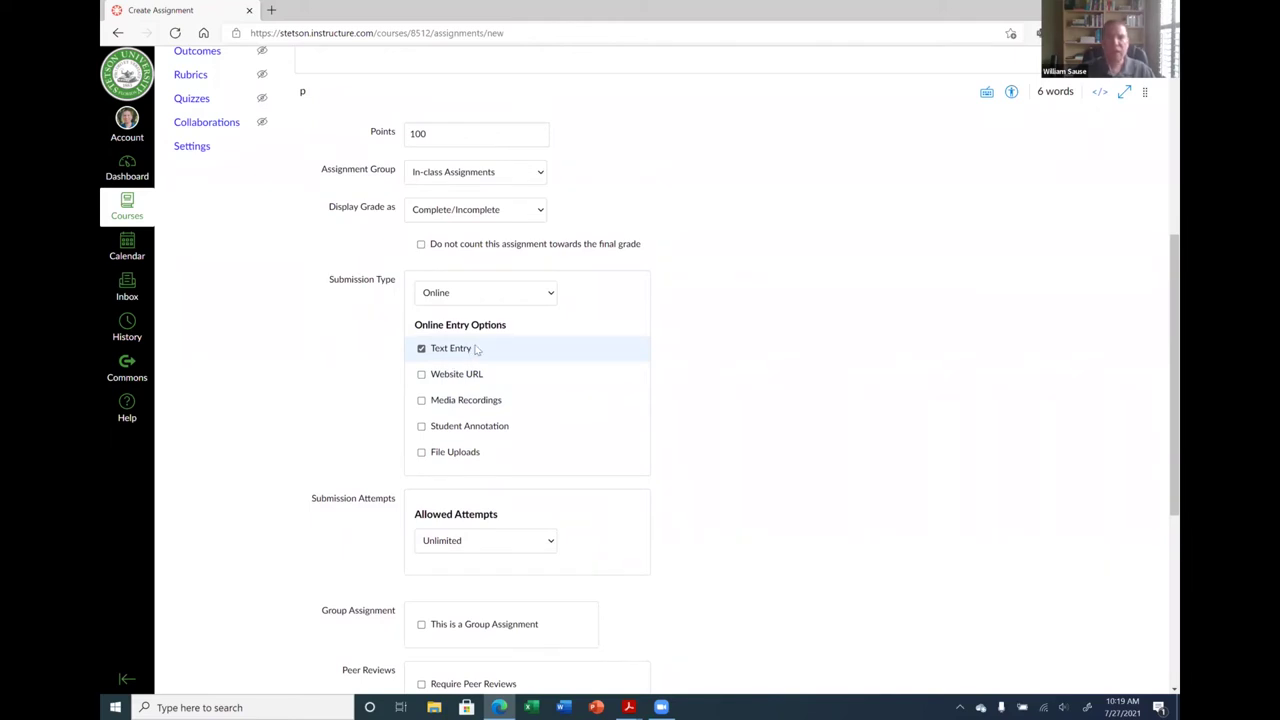
scroll(726, 400, down, 2)
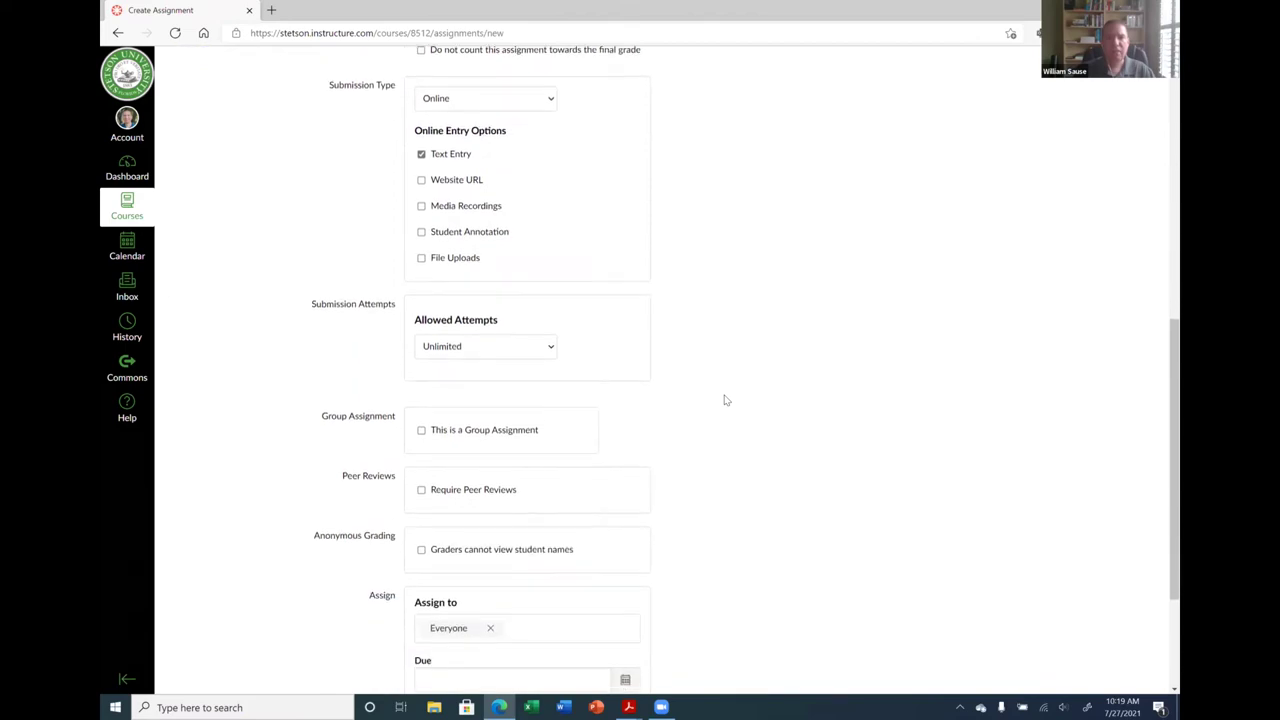
scroll(705, 387, down, 1)
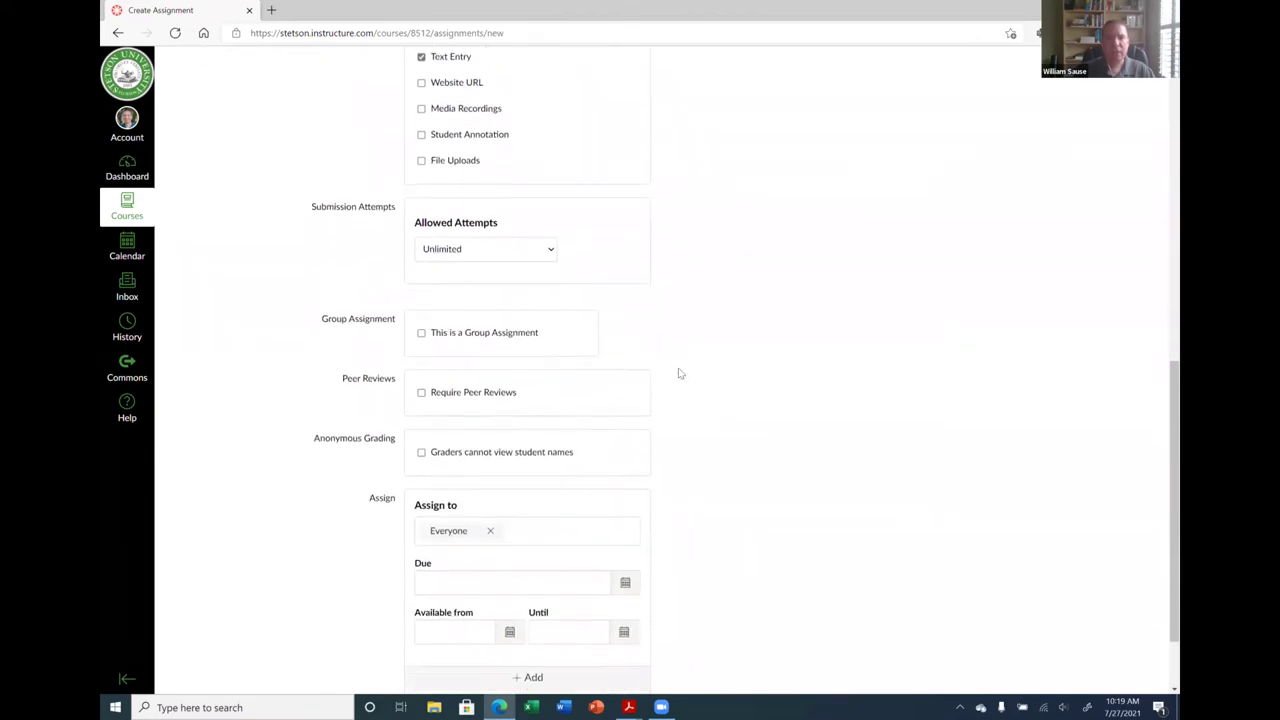
click(422, 394)
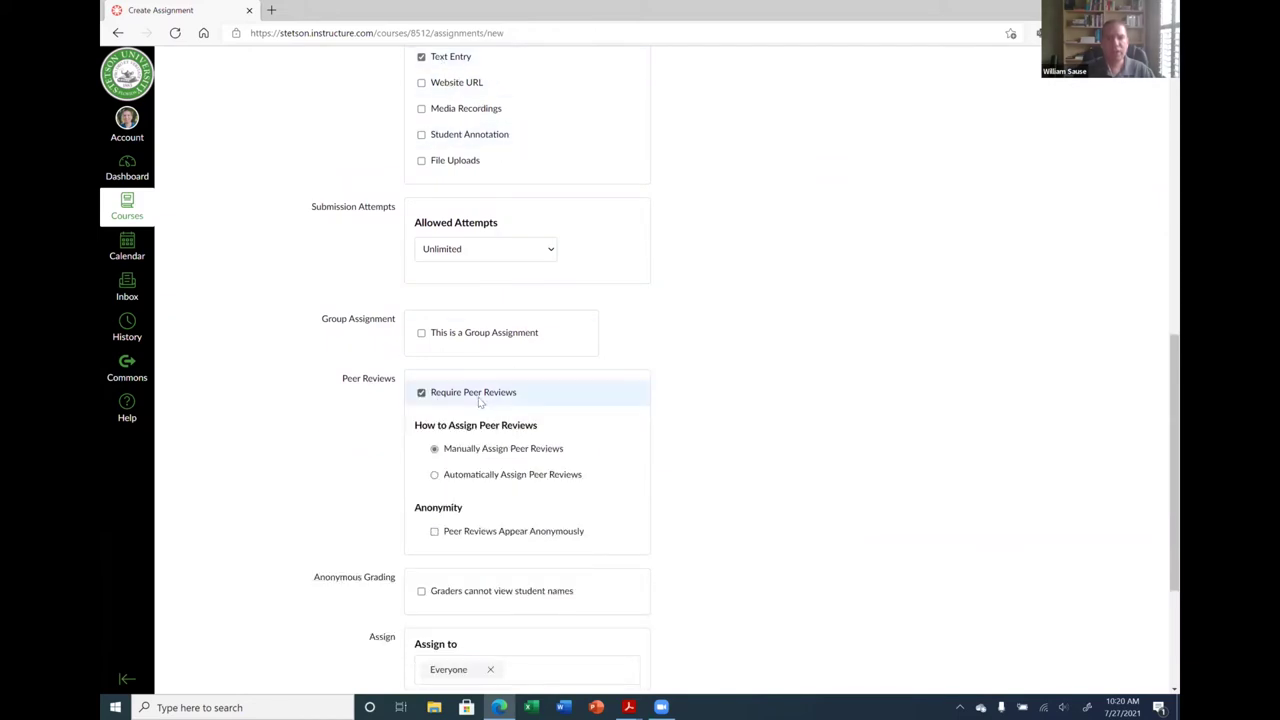
click(421, 394)
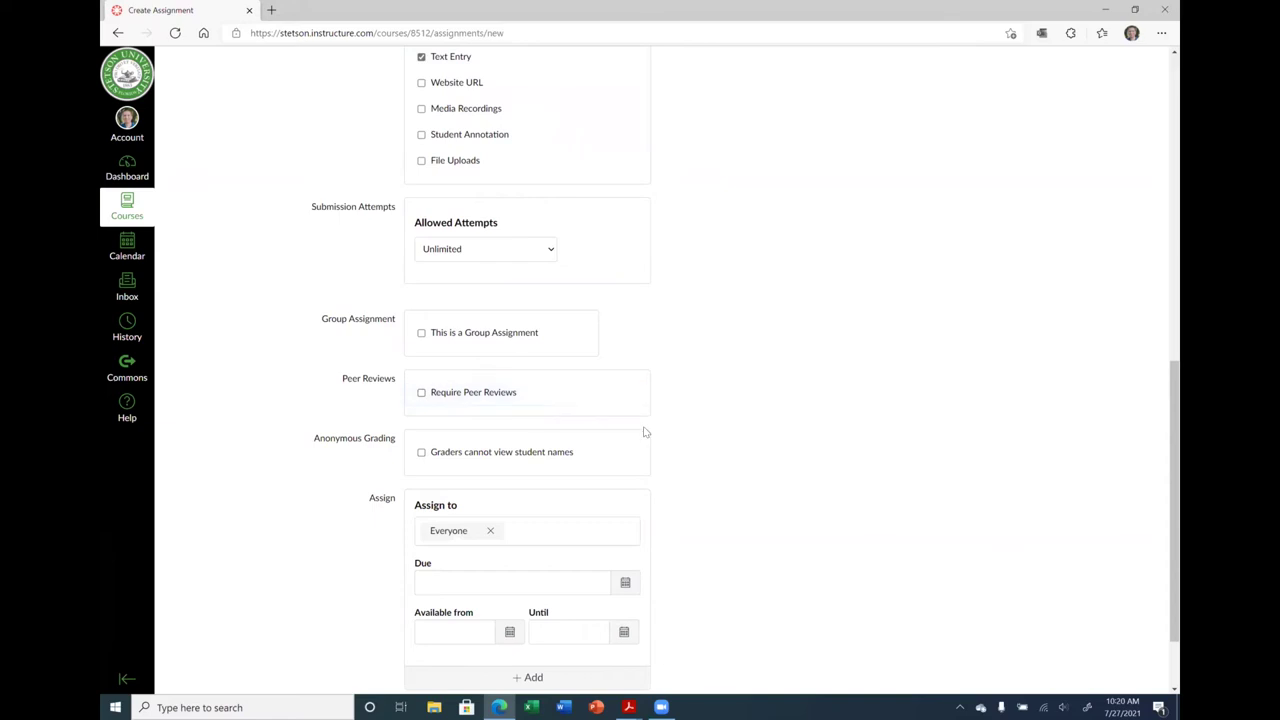
Examine which sections and students the assignment can be assigned to, without changing Everyone.
scroll(684, 428, down, 2)
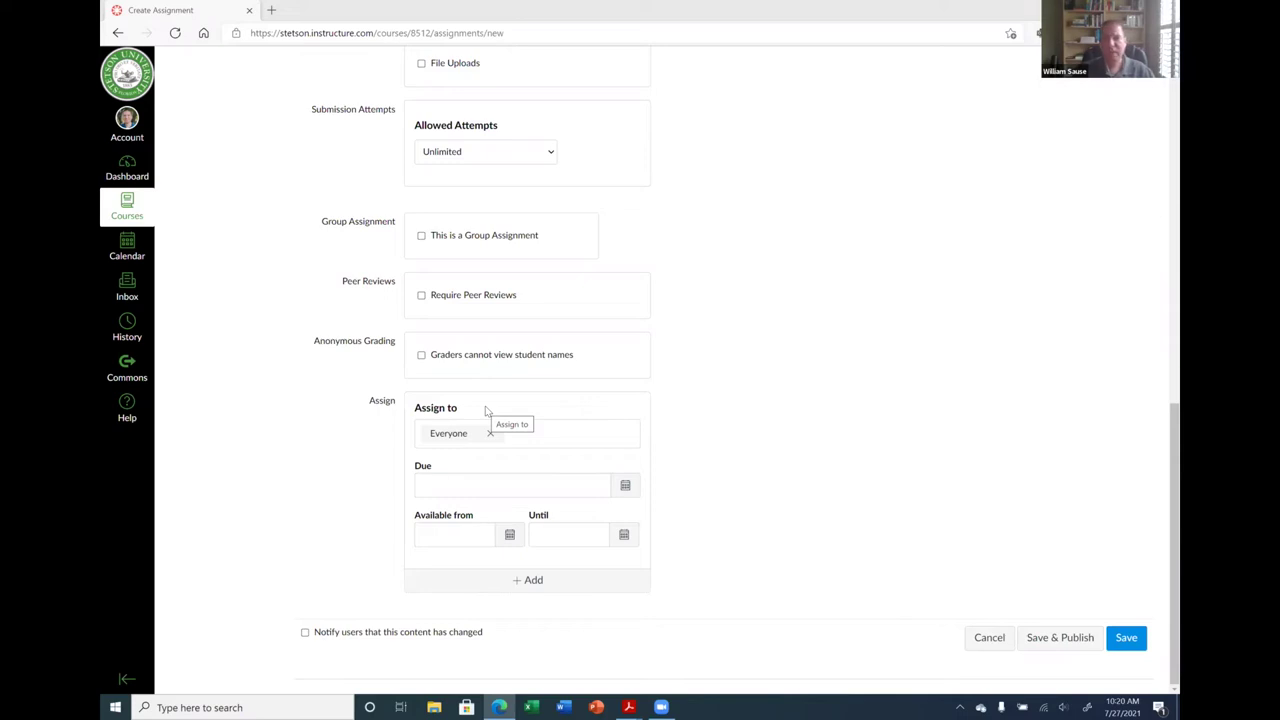
click(531, 439)
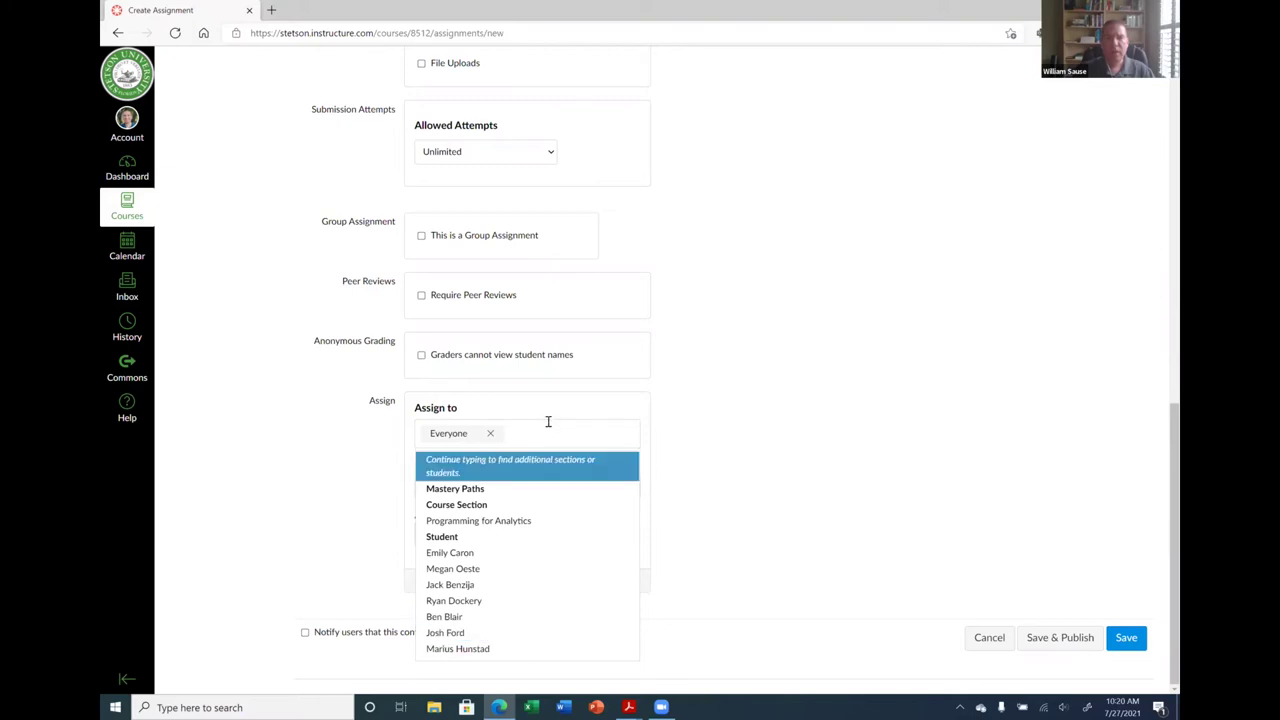
click(665, 425)
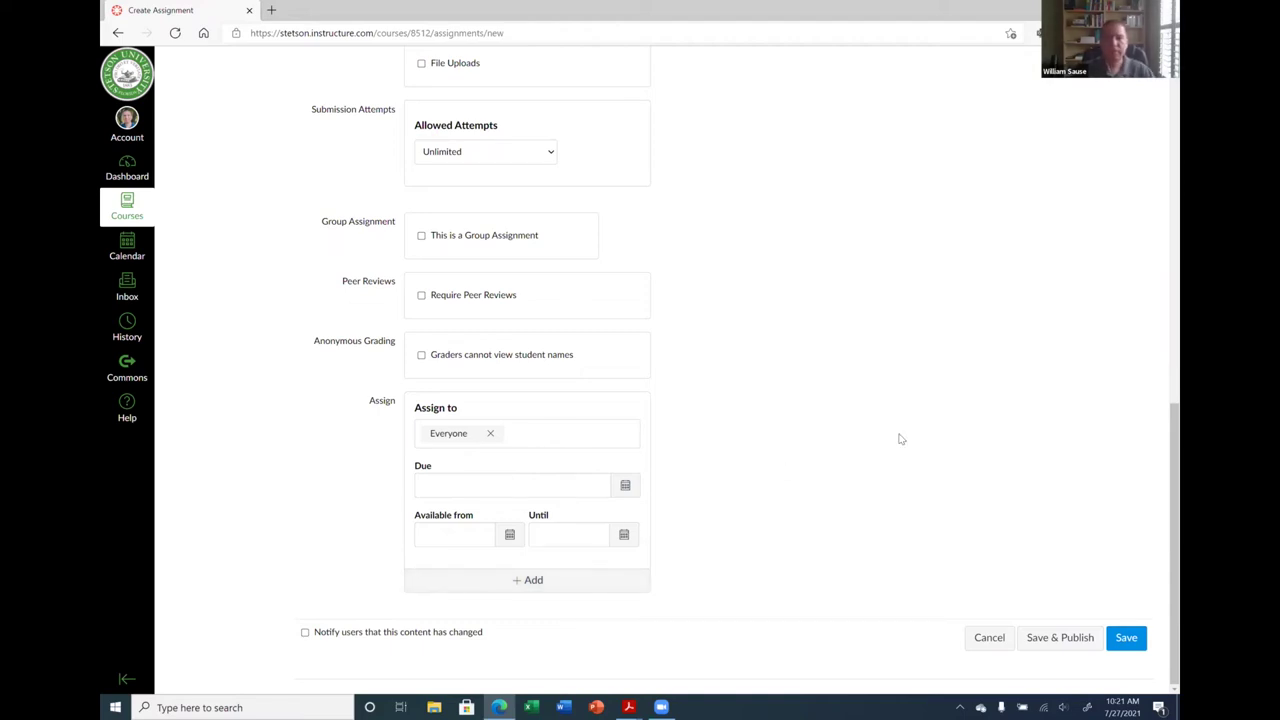
Save the Chapter 1 Lecture 1 assignment without publishing it and return to the course's assignment list.
scroll(899, 438, up, 4)
scroll(899, 438, down, 4)
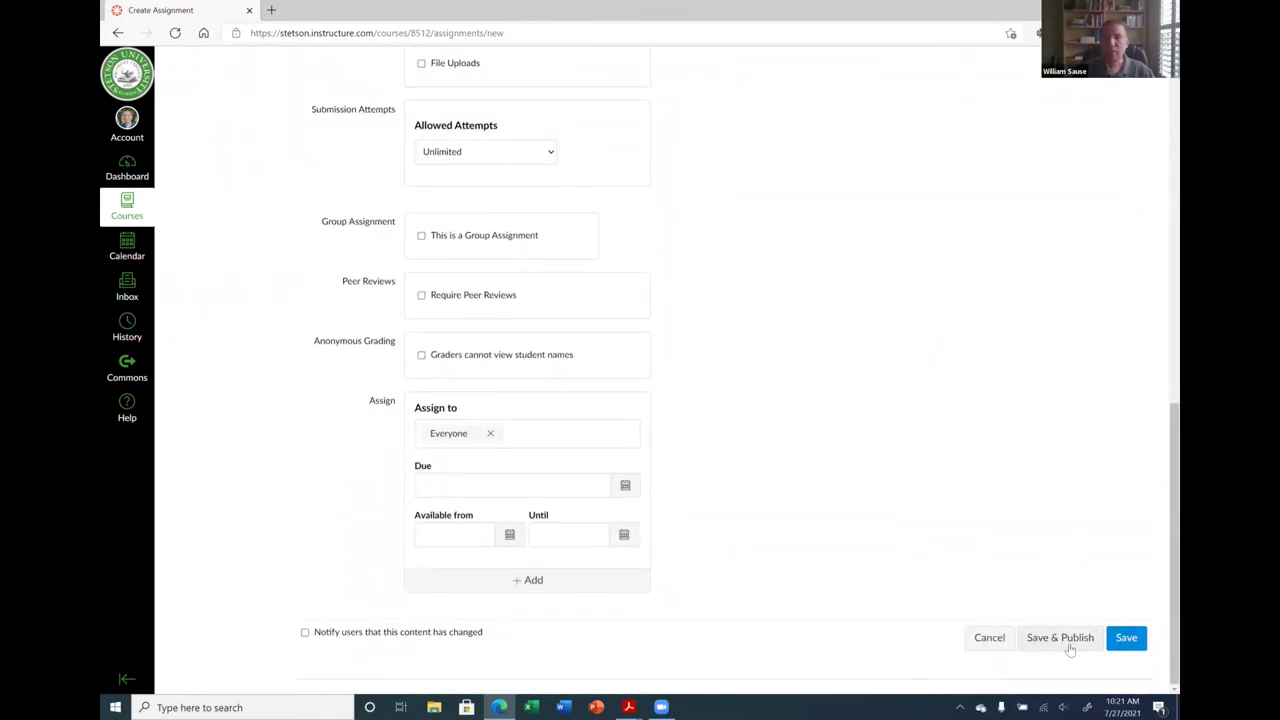
click(1124, 640)
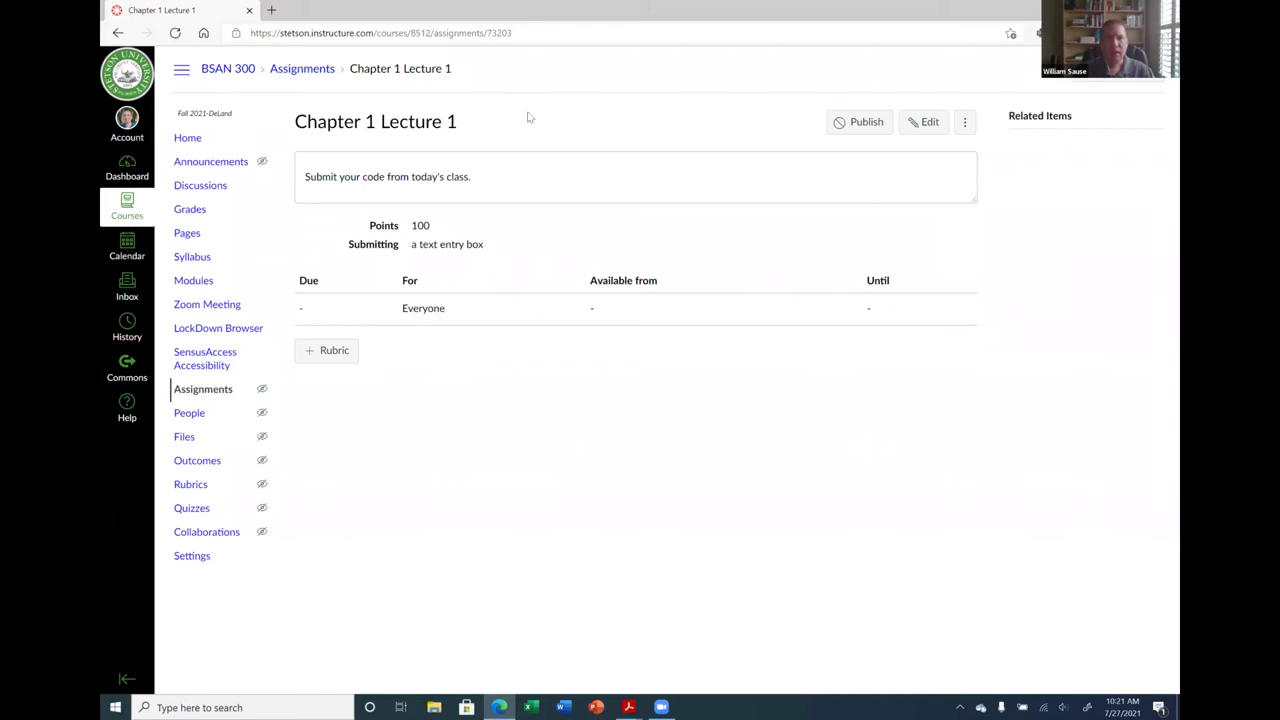
click(205, 390)
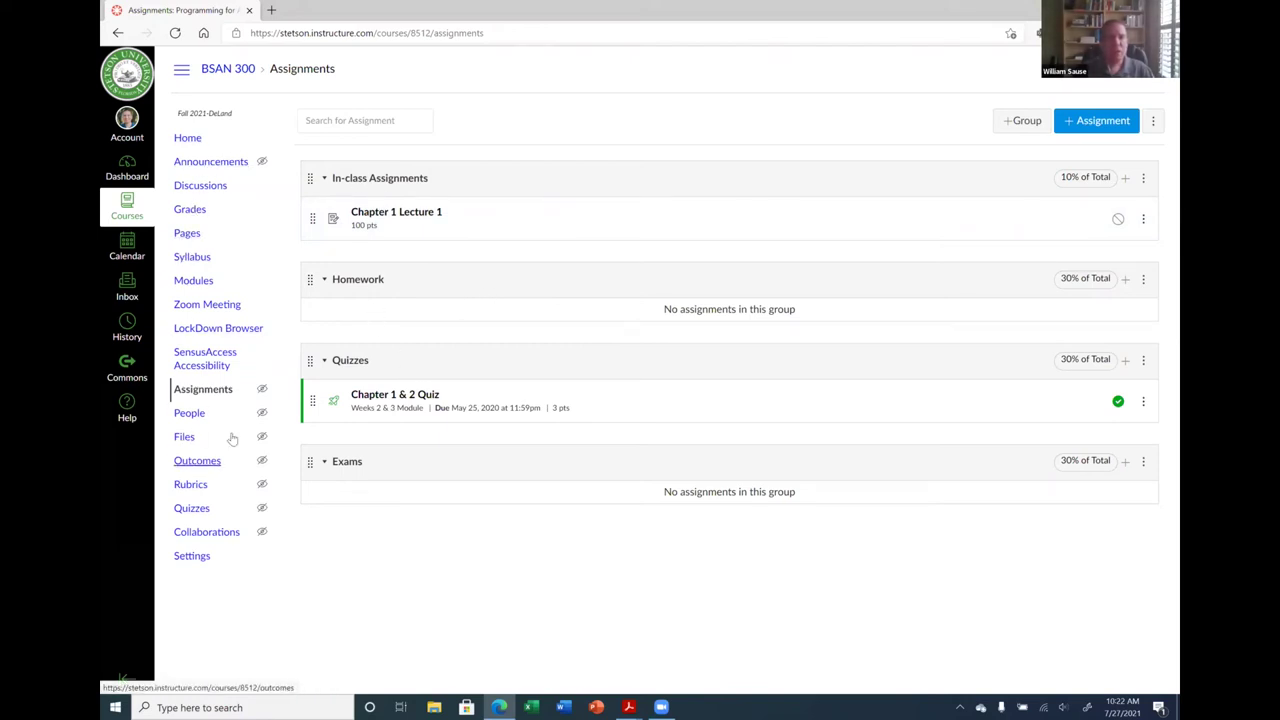
click(186, 510)
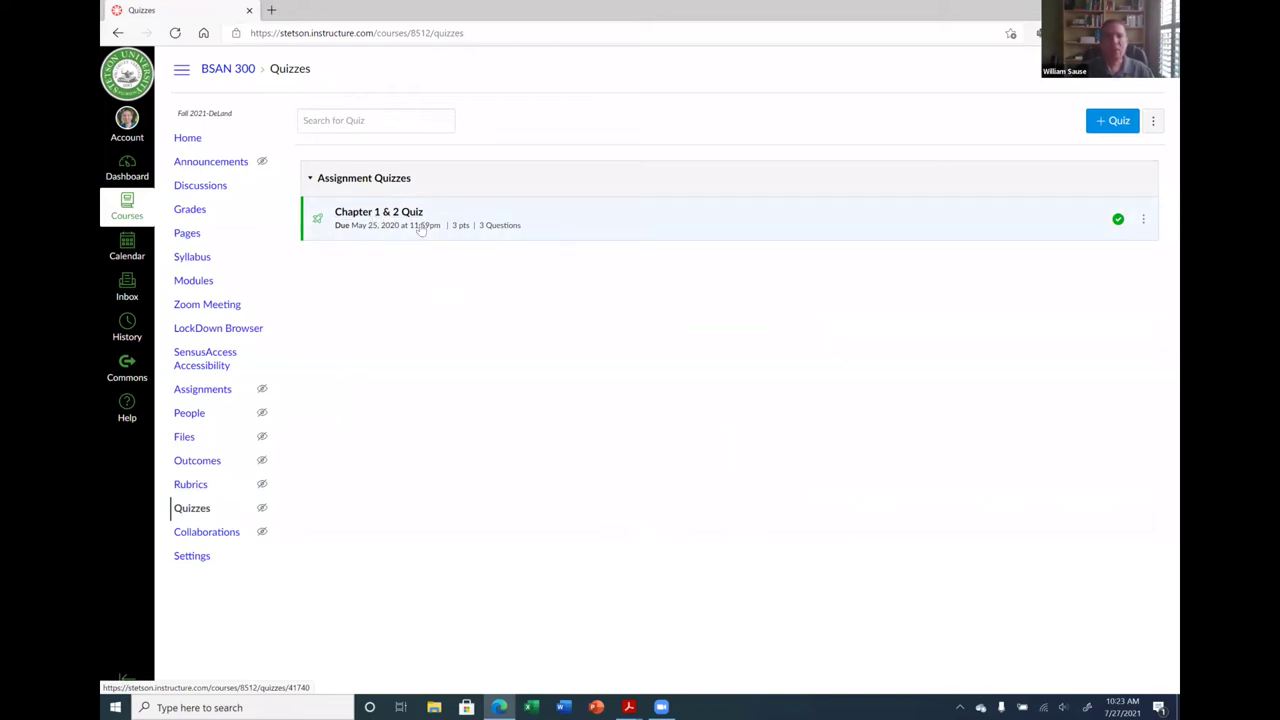
click(1112, 121)
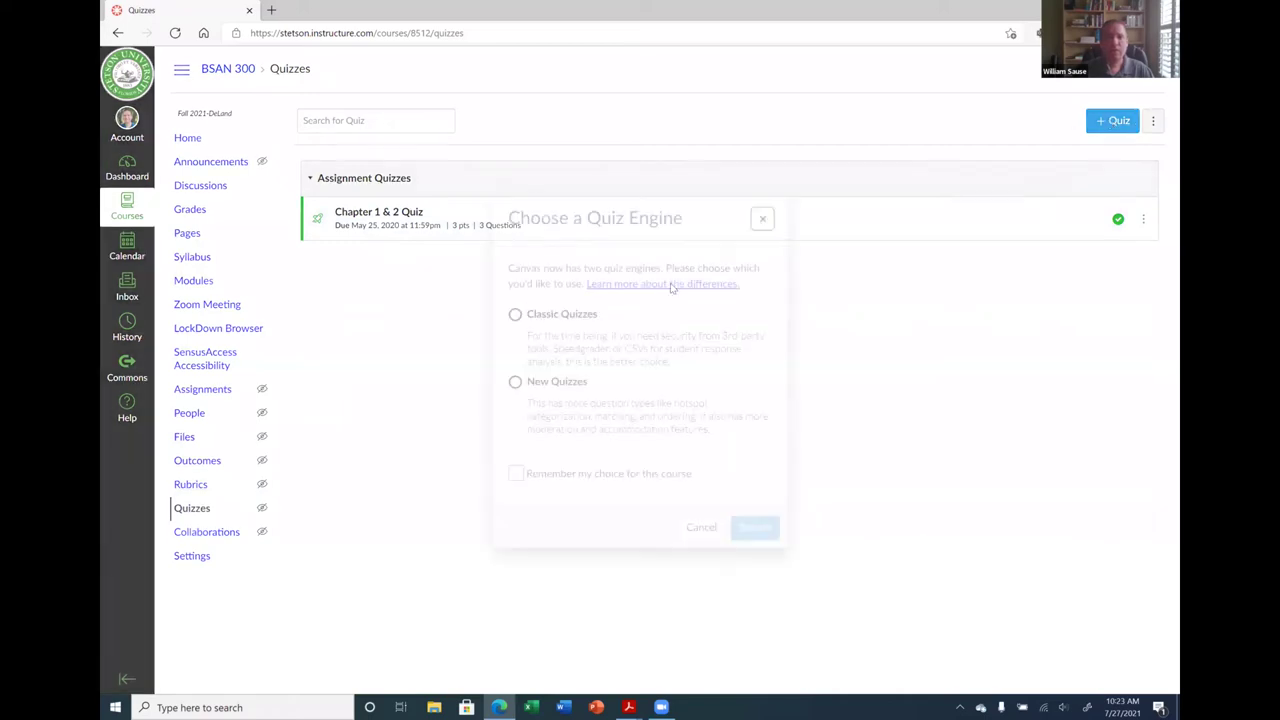
click(762, 219)
Start a new quiz from the course's Quizzes page and choose the Classic Quizzes engine.
click(180, 509)
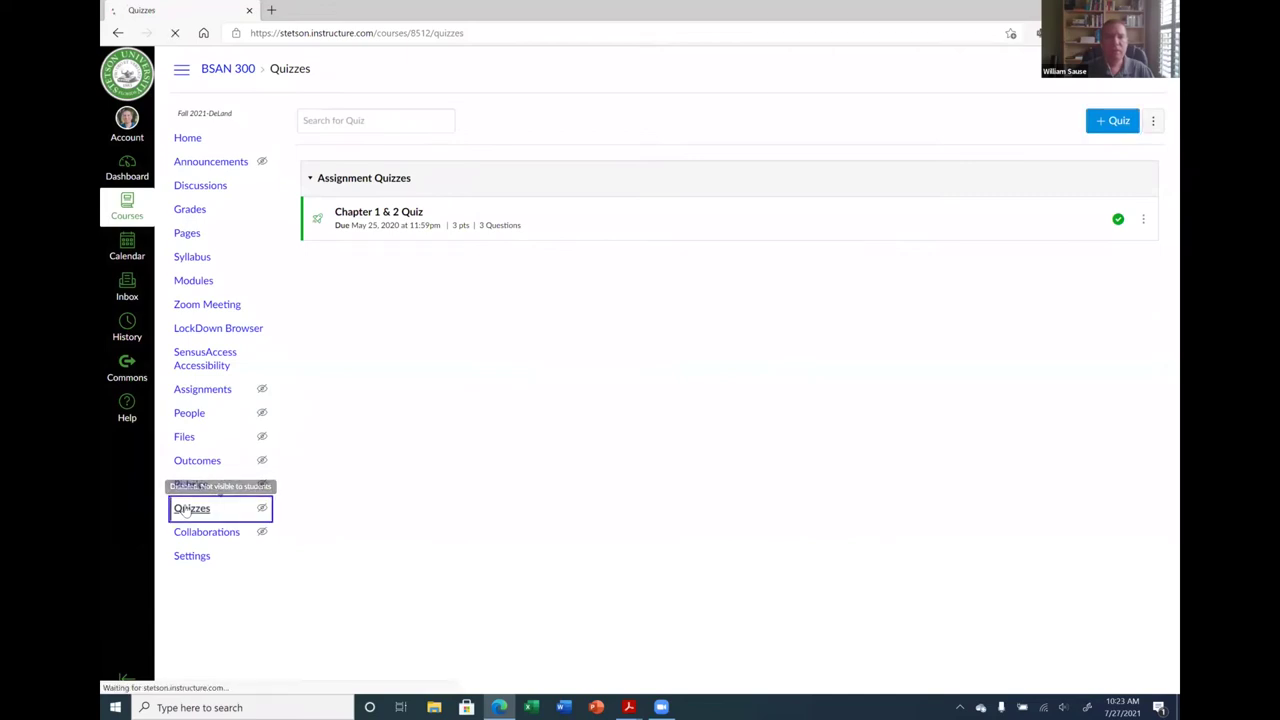
click(1117, 121)
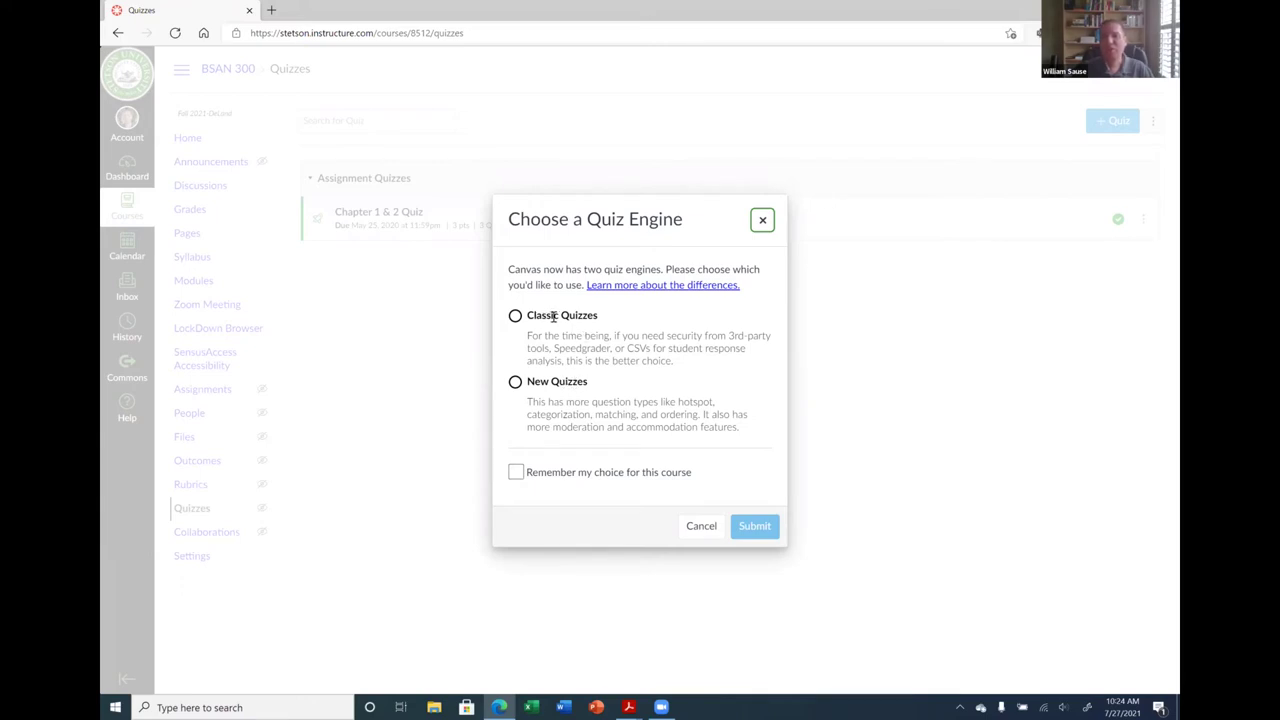
click(515, 327)
click(515, 316)
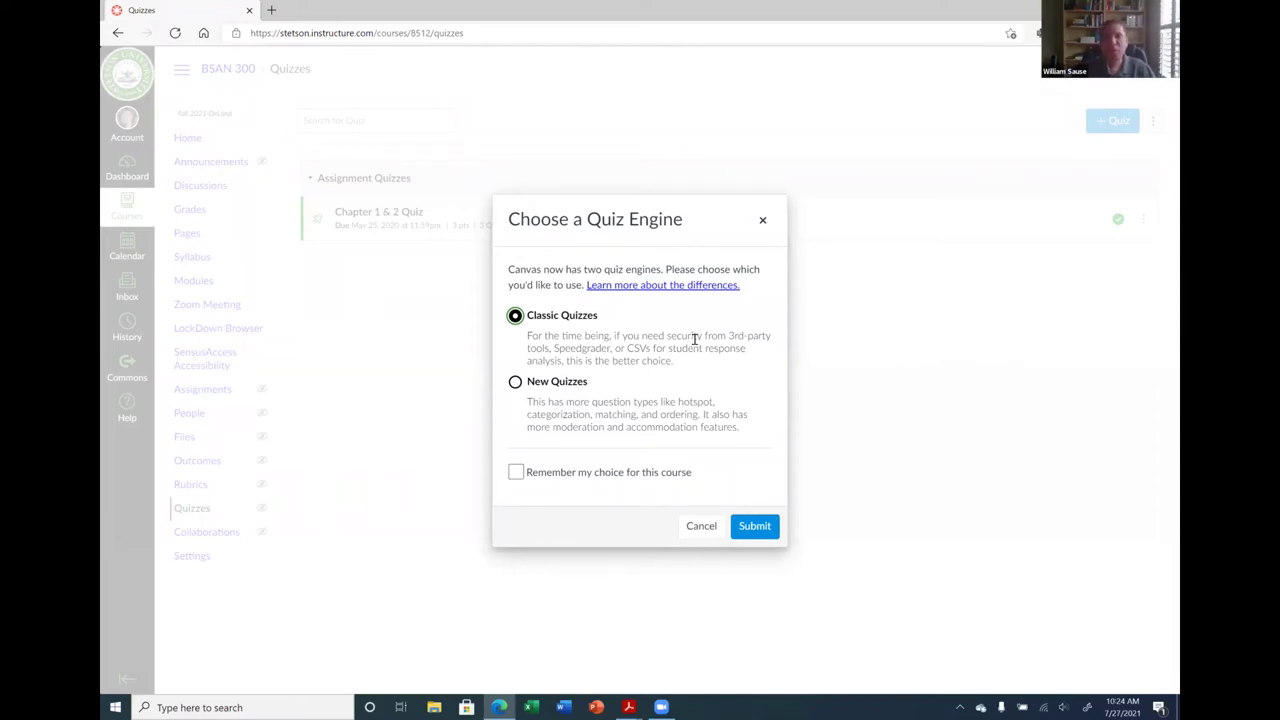
Open the explanation of the quiz engine differences in a new tab and examine the Classic versus New Quizzes comparison.
right_click(632, 292)
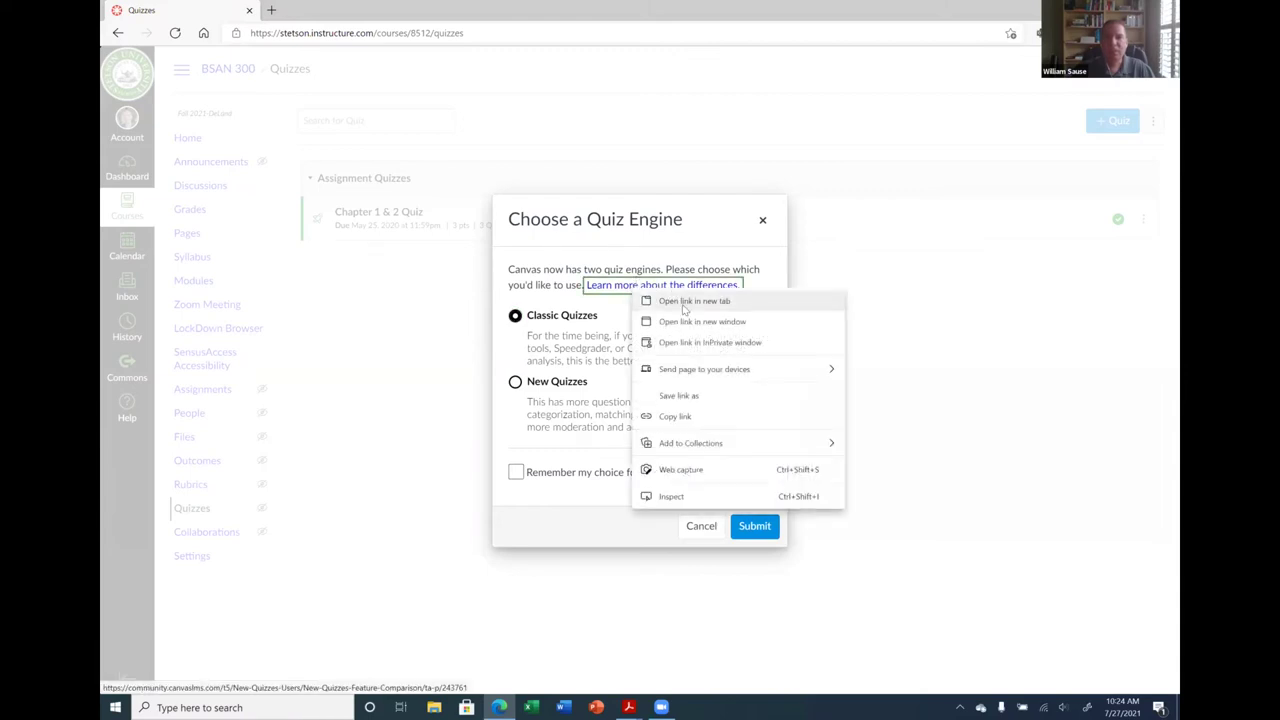
click(688, 301)
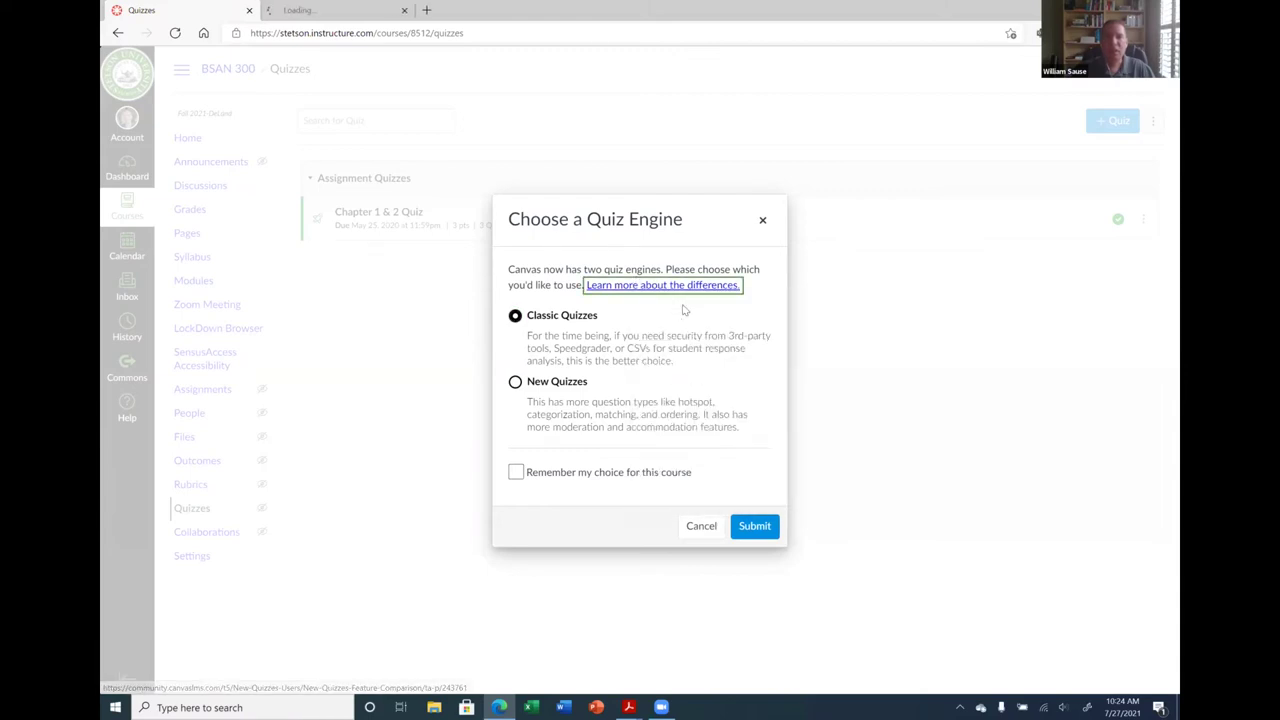
click(345, 9)
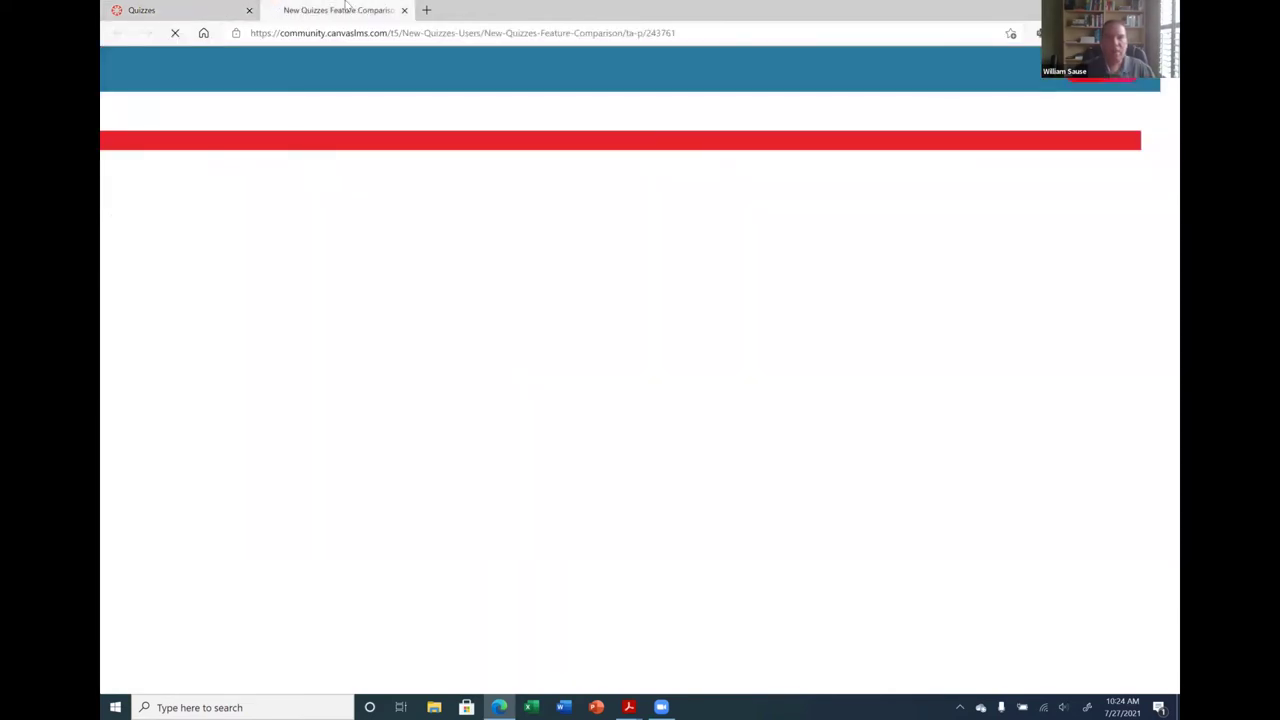
scroll(561, 170, down, 1)
scroll(561, 170, down, 3)
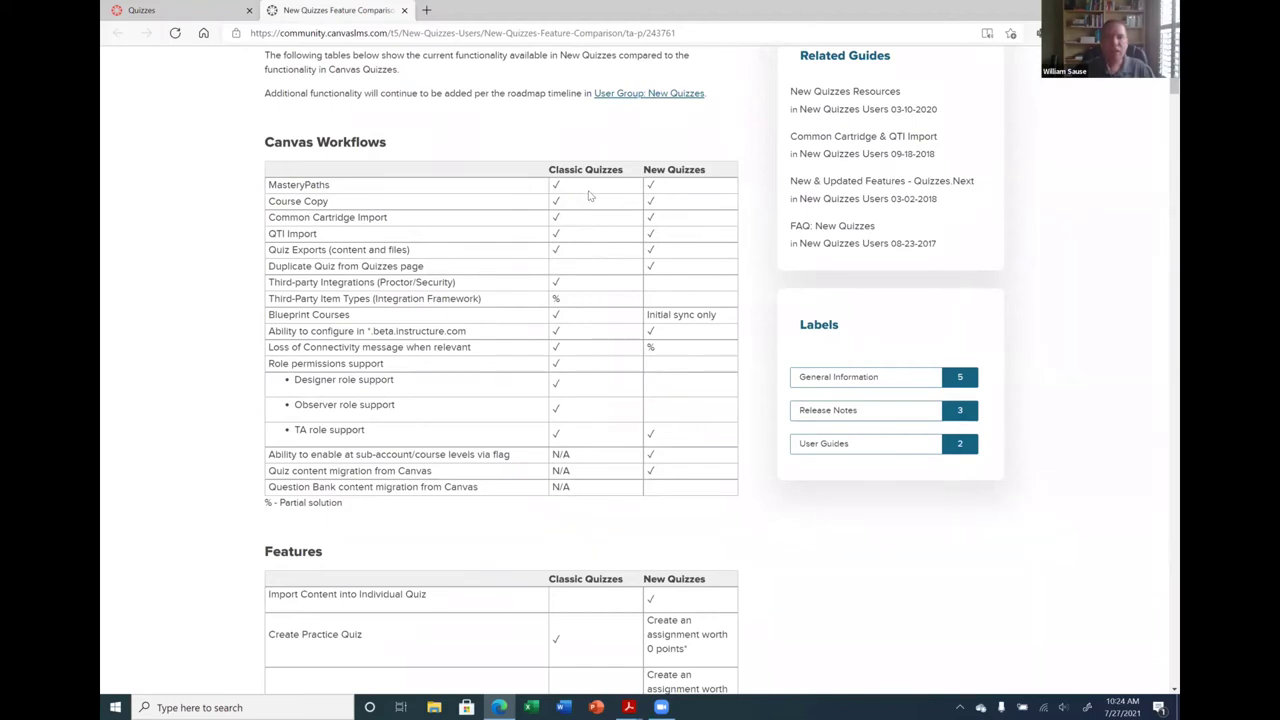
Examine the Canvas Workflows and Features tables to compare Classic Quizzes with New Quizzes.
scroll(607, 399, down, 1)
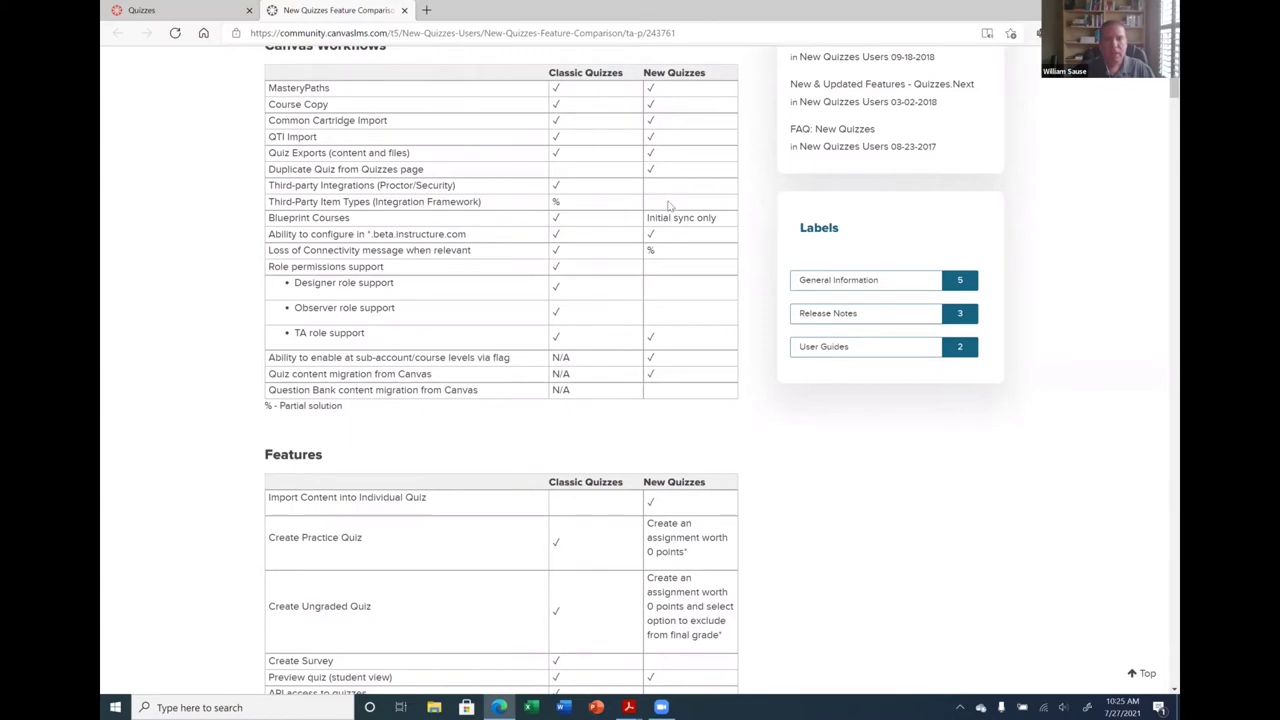
scroll(580, 280, down, 1)
scroll(578, 280, down, 2)
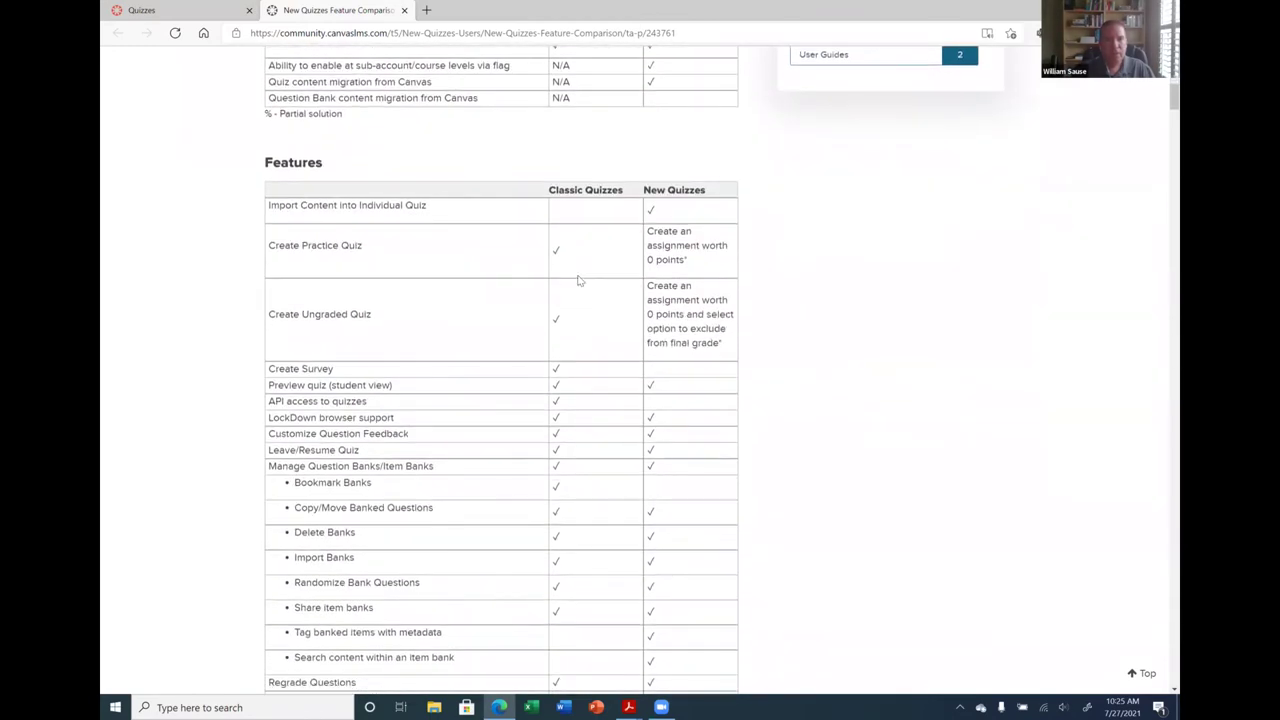
scroll(578, 281, down, 2)
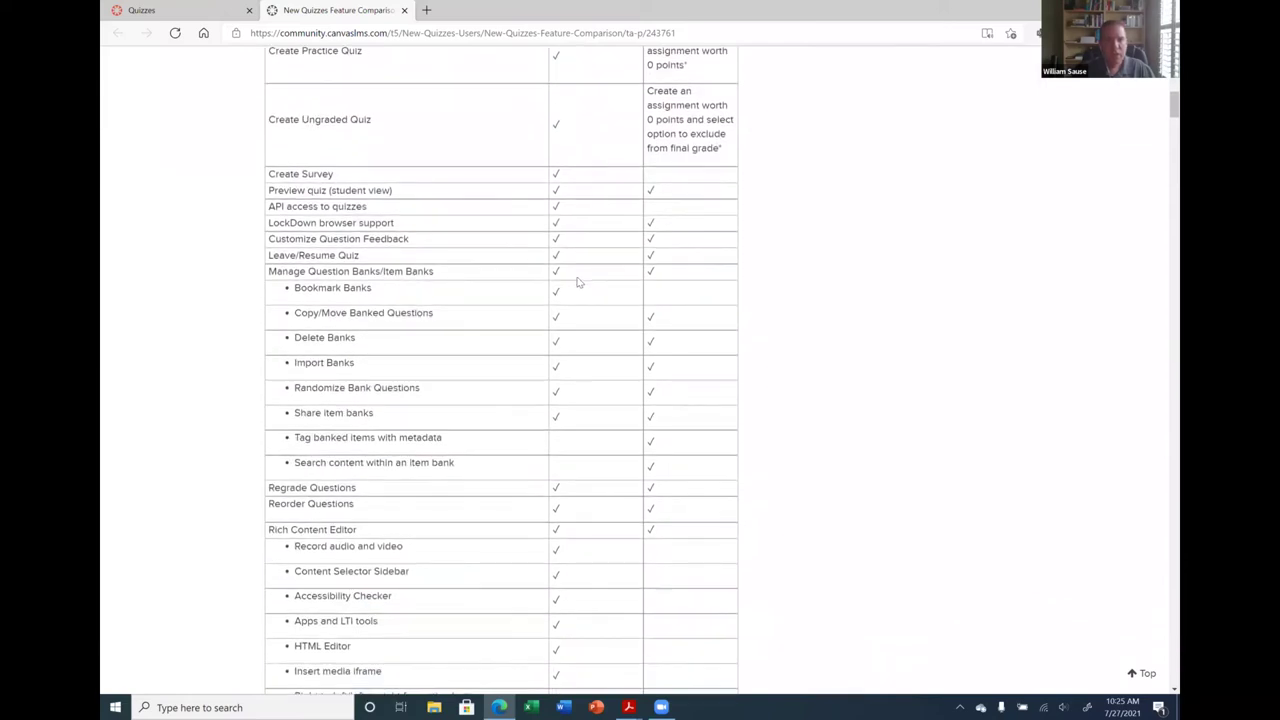
scroll(578, 280, down, 1)
scroll(580, 278, up, 3)
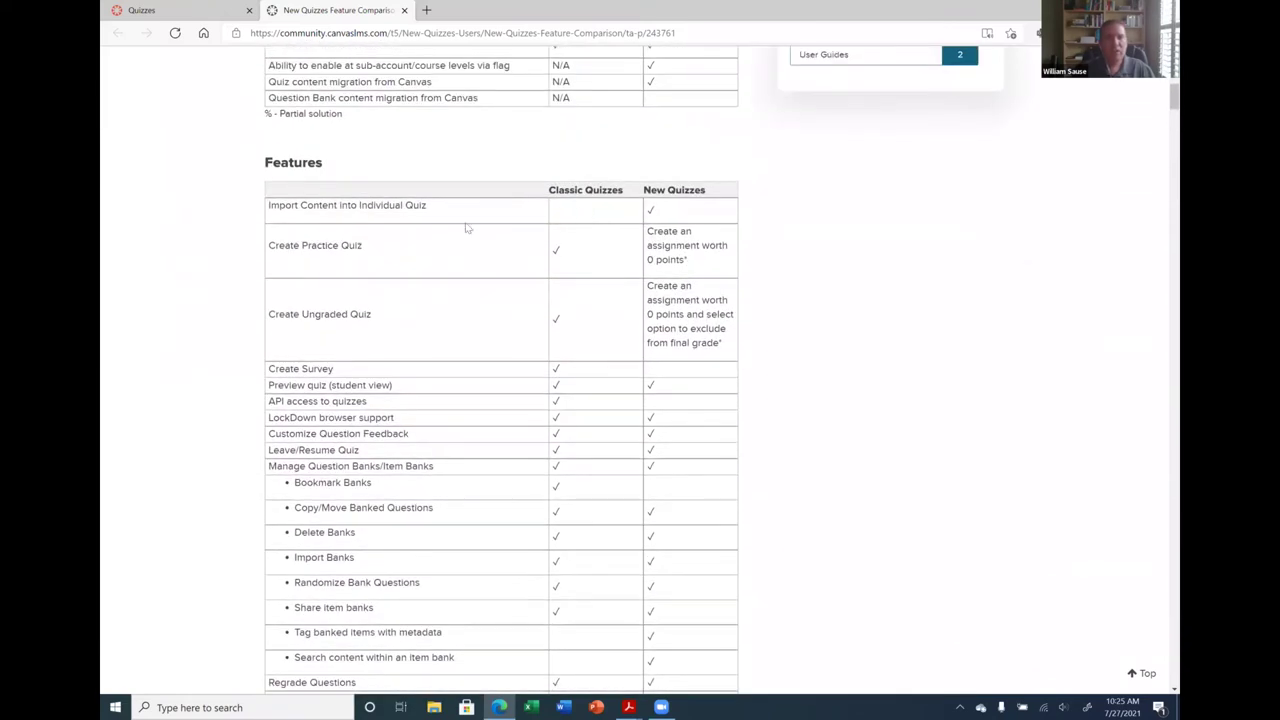
scroll(568, 290, down, 3)
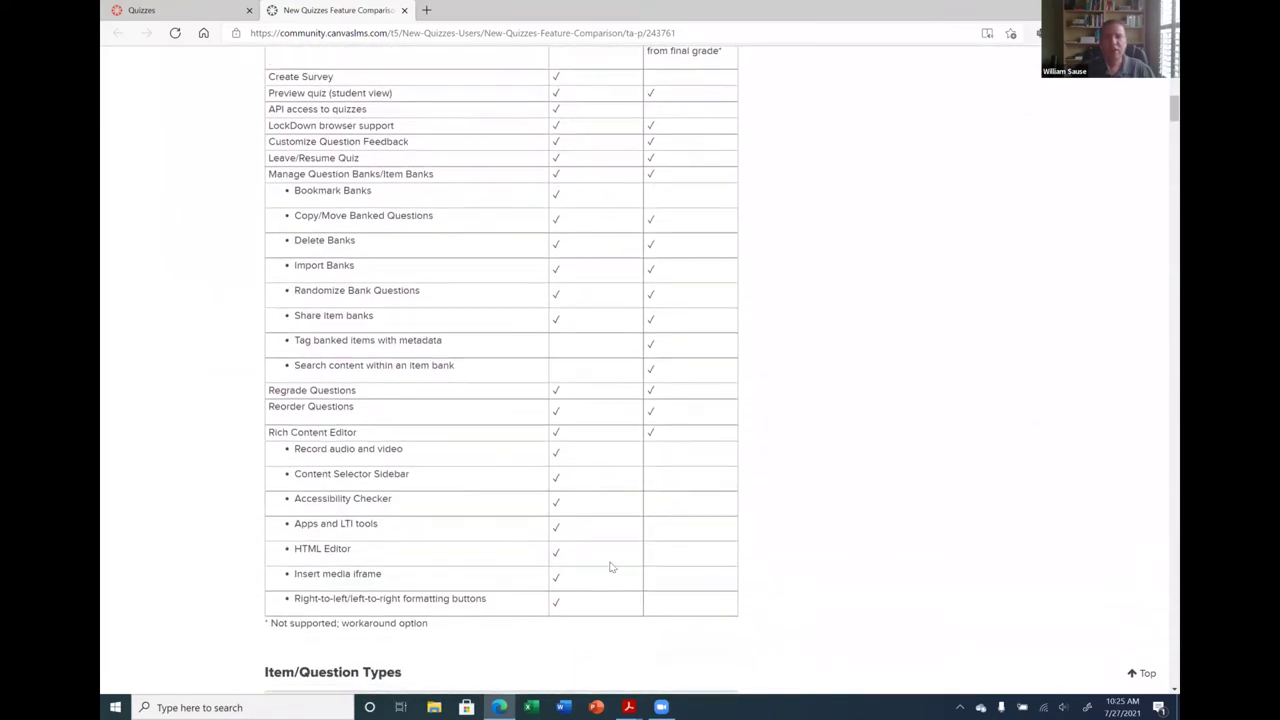
scroll(633, 190, up, 2)
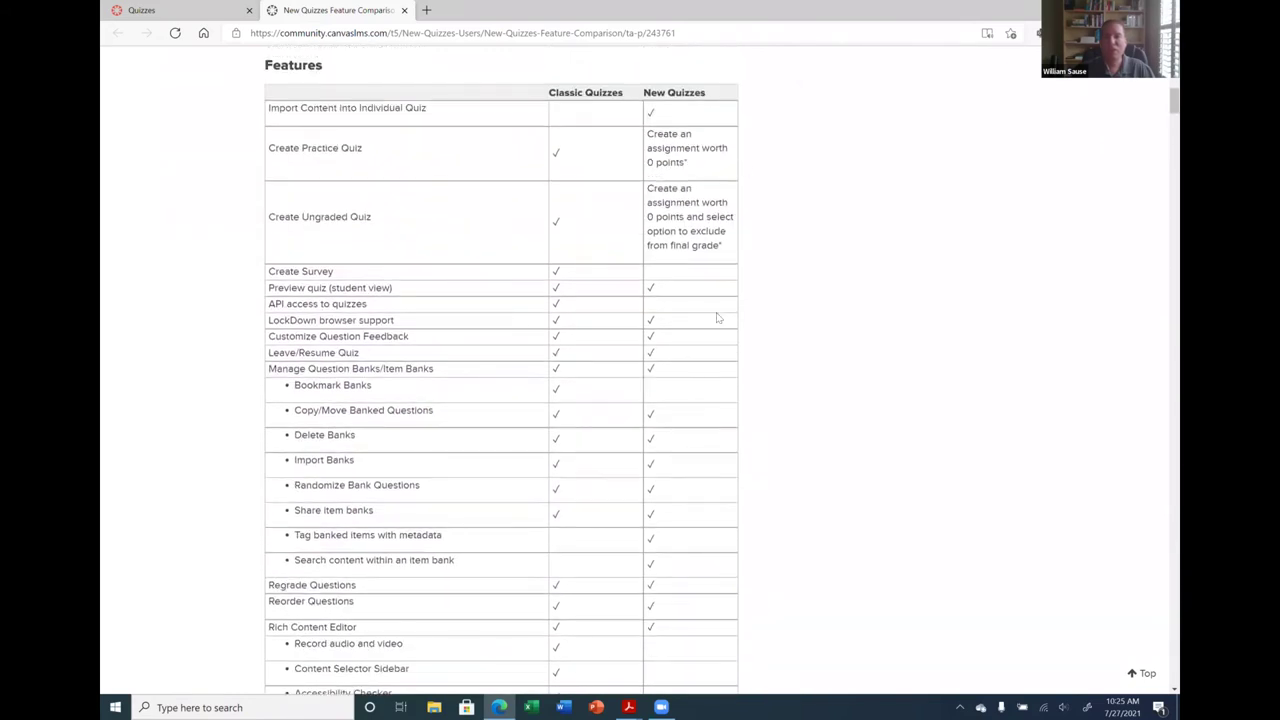
scroll(702, 558, down, 4)
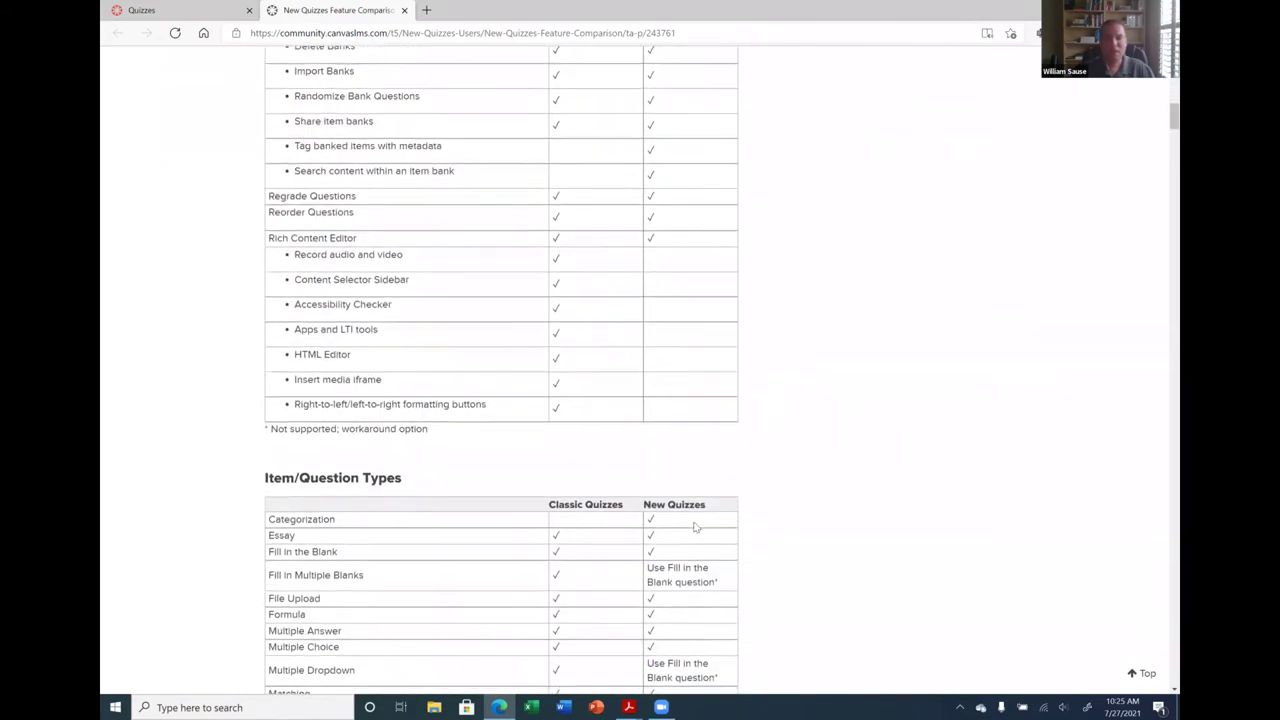
Examine the Item/Question Types table, highlighting the Categorization, Ordering and Hot Spot question types.
scroll(695, 525, down, 3)
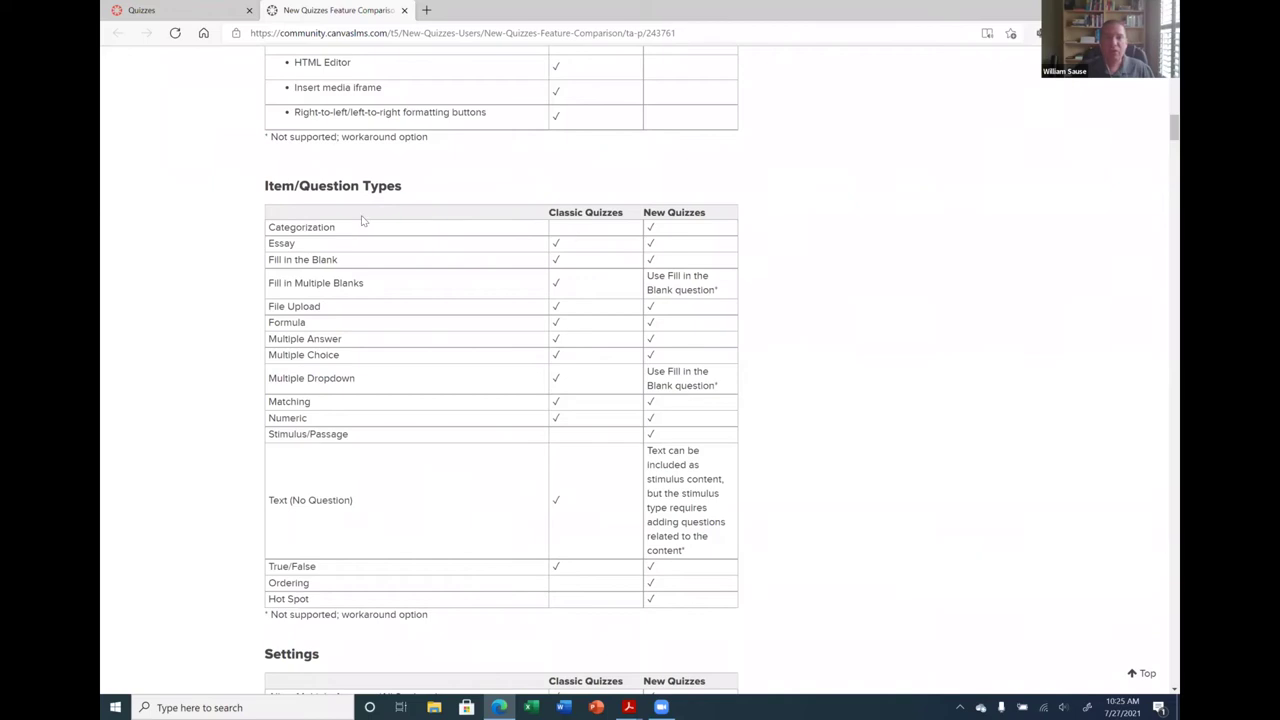
double_click(310, 225)
click(437, 218)
double_click(281, 585)
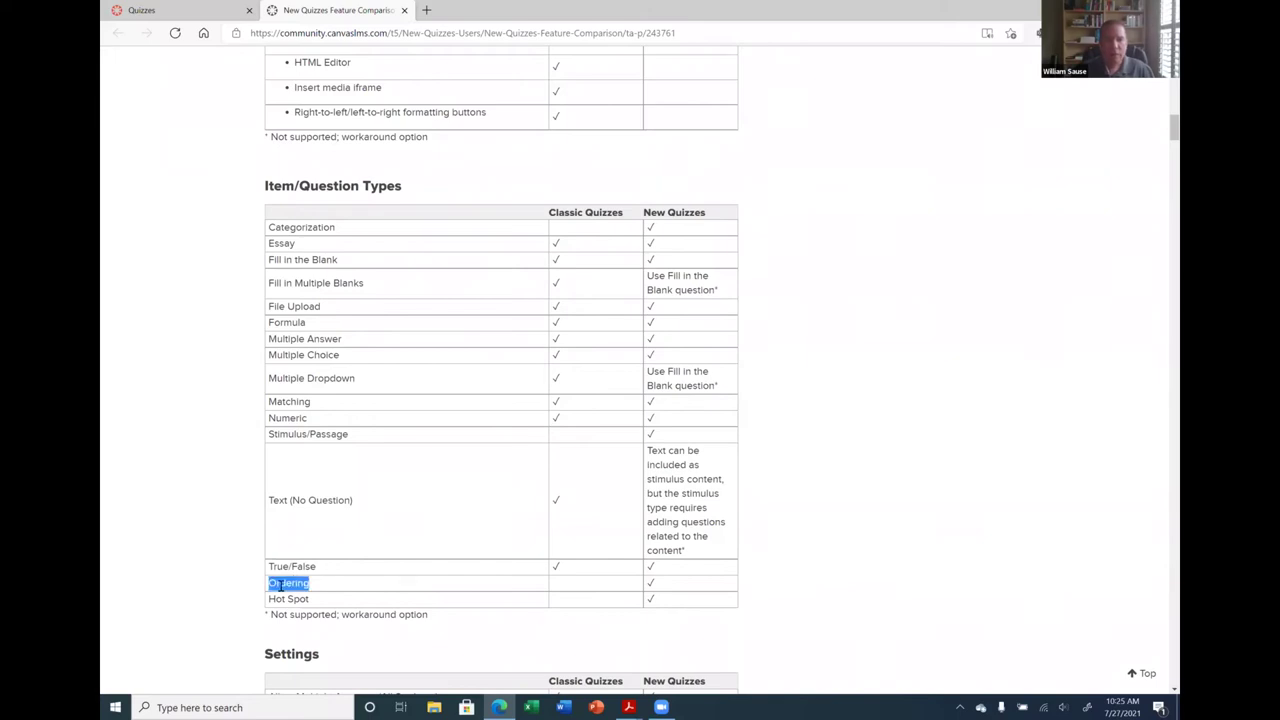
double_click(297, 600)
click(340, 611)
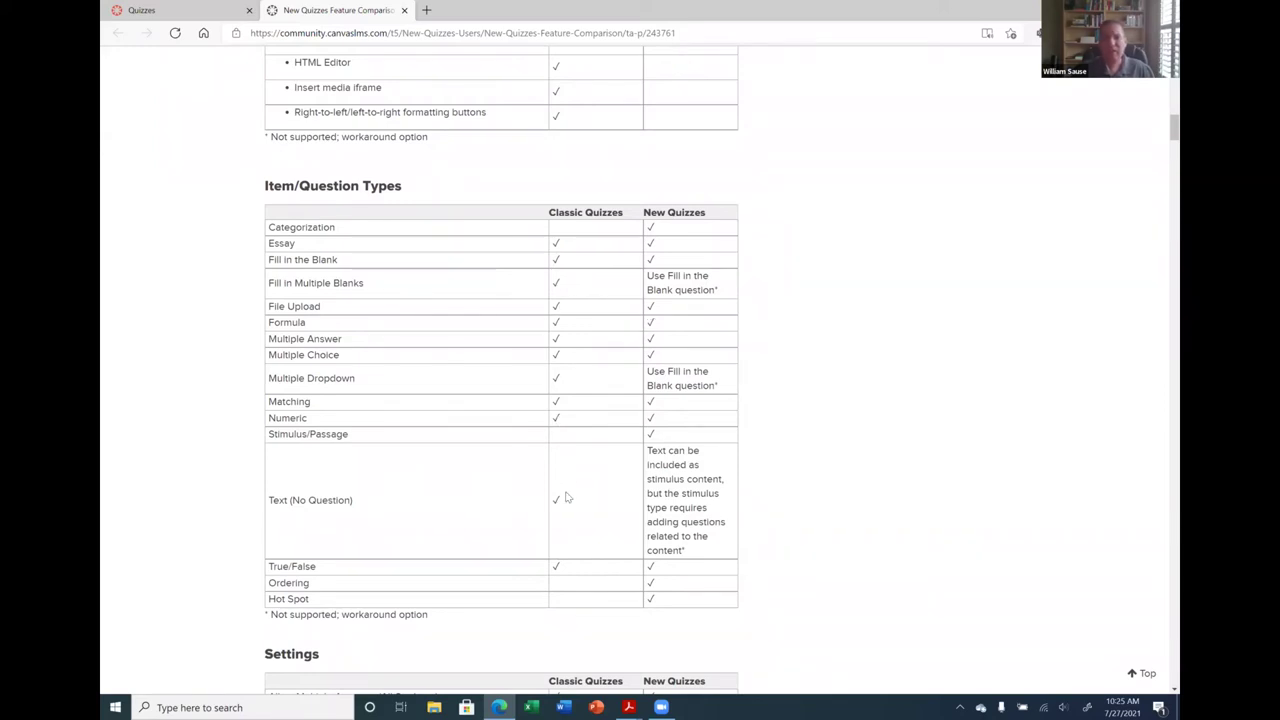
Examine the Settings, Grading & Moderation and Reports tables, and return to the Canvas Workflows table.
scroll(787, 500, down, 2)
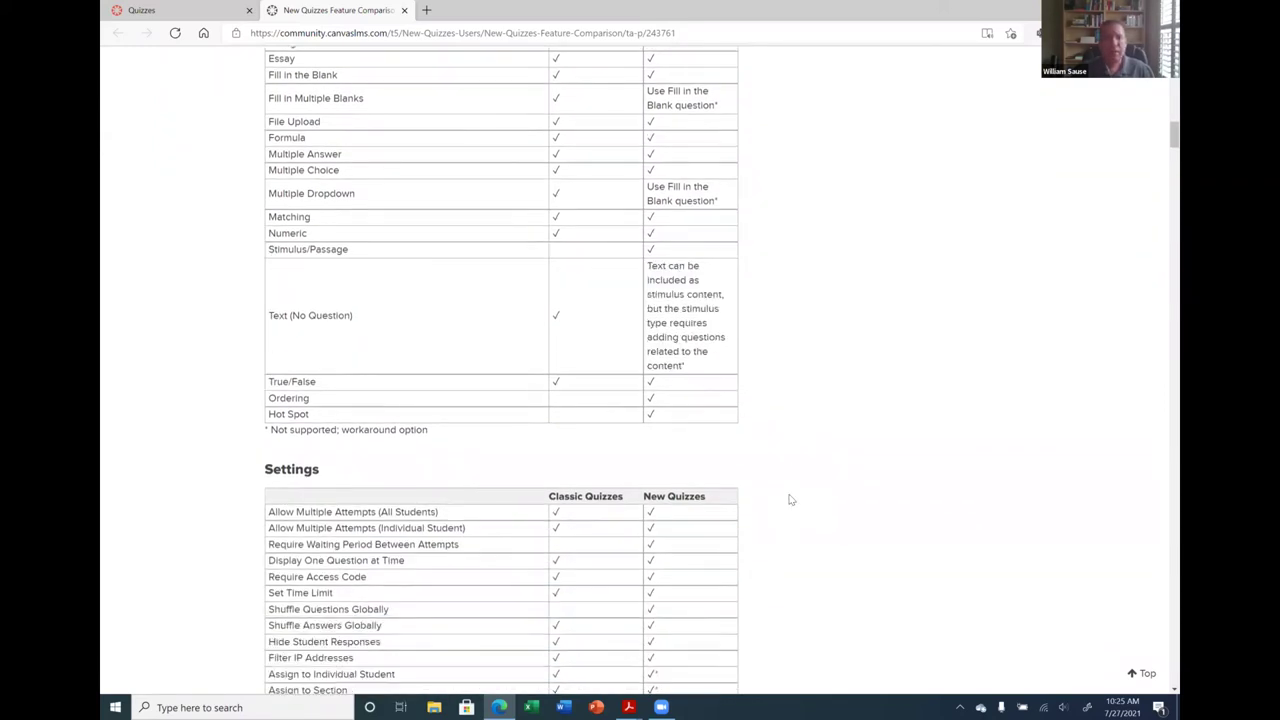
scroll(789, 499, down, 2)
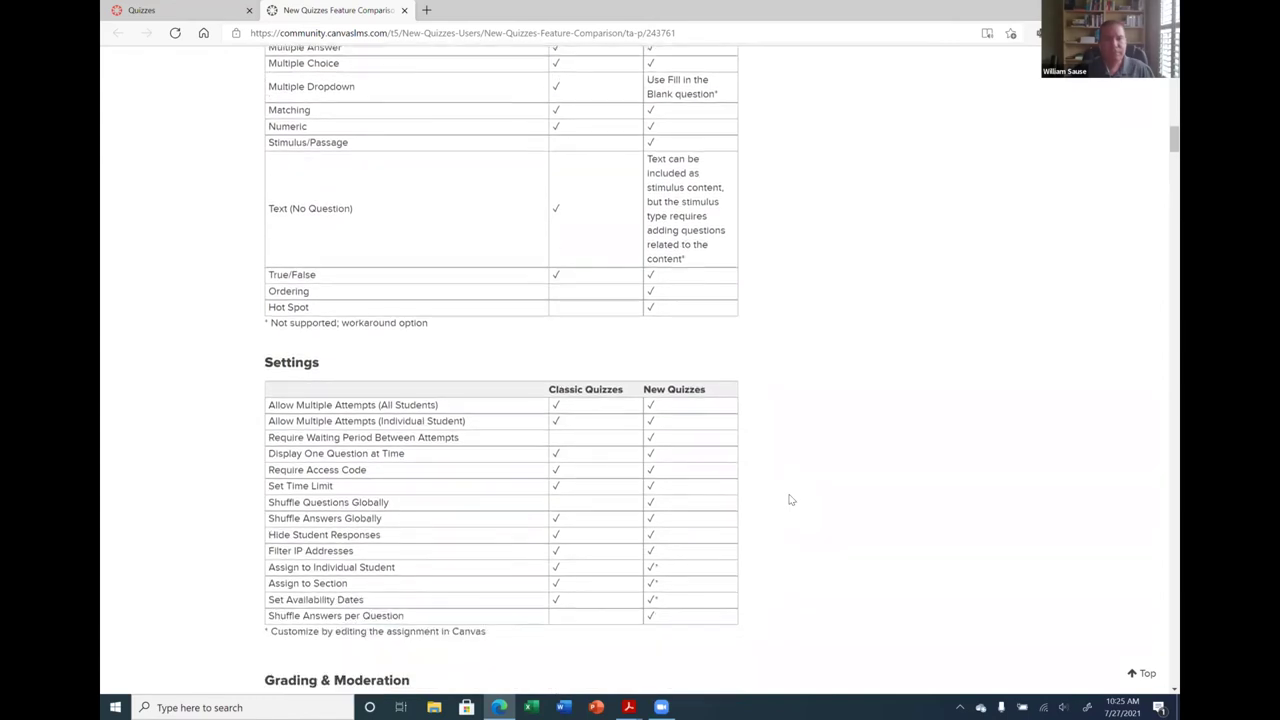
scroll(789, 499, down, 3)
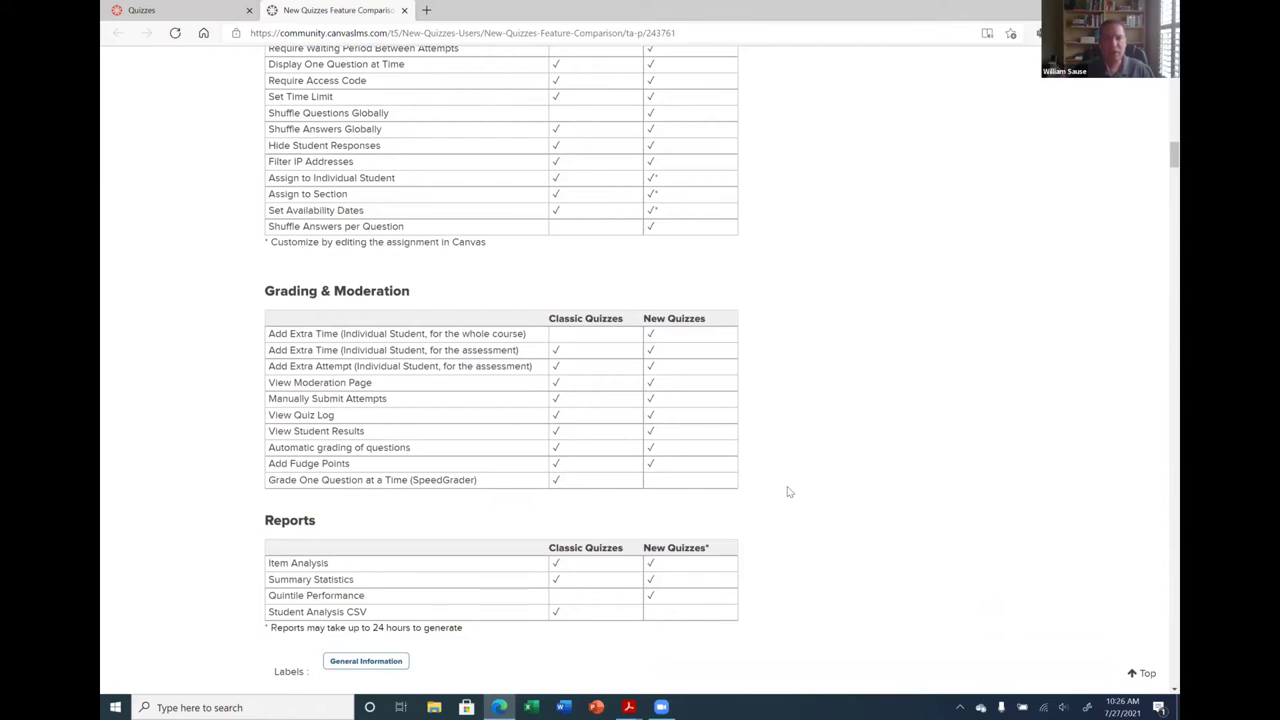
scroll(741, 455, down, 1)
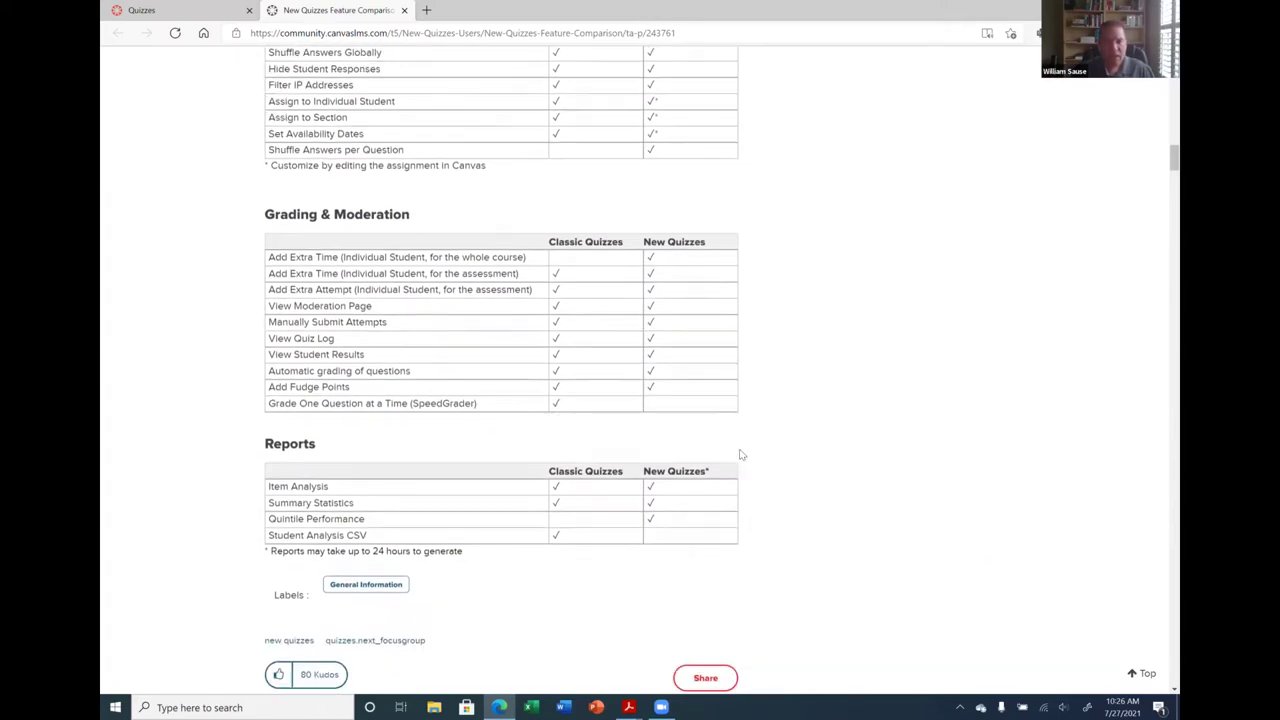
scroll(741, 455, up, 9)
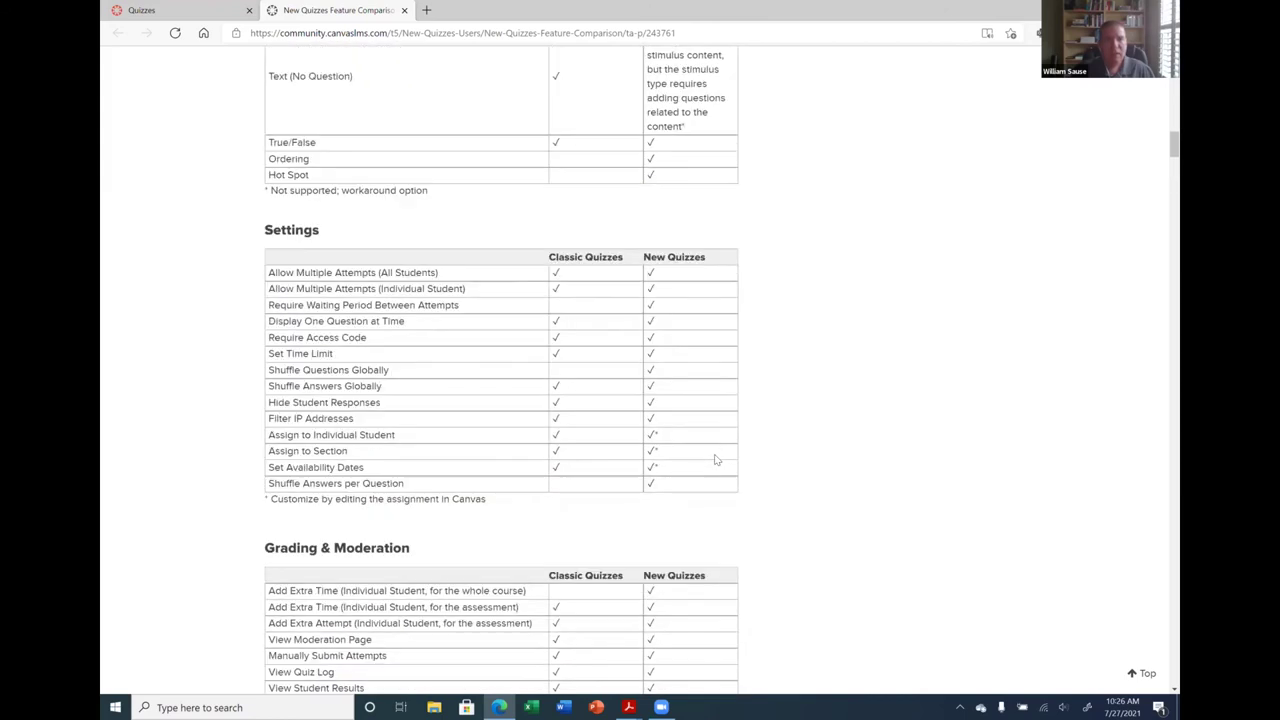
scroll(715, 458, up, 6)
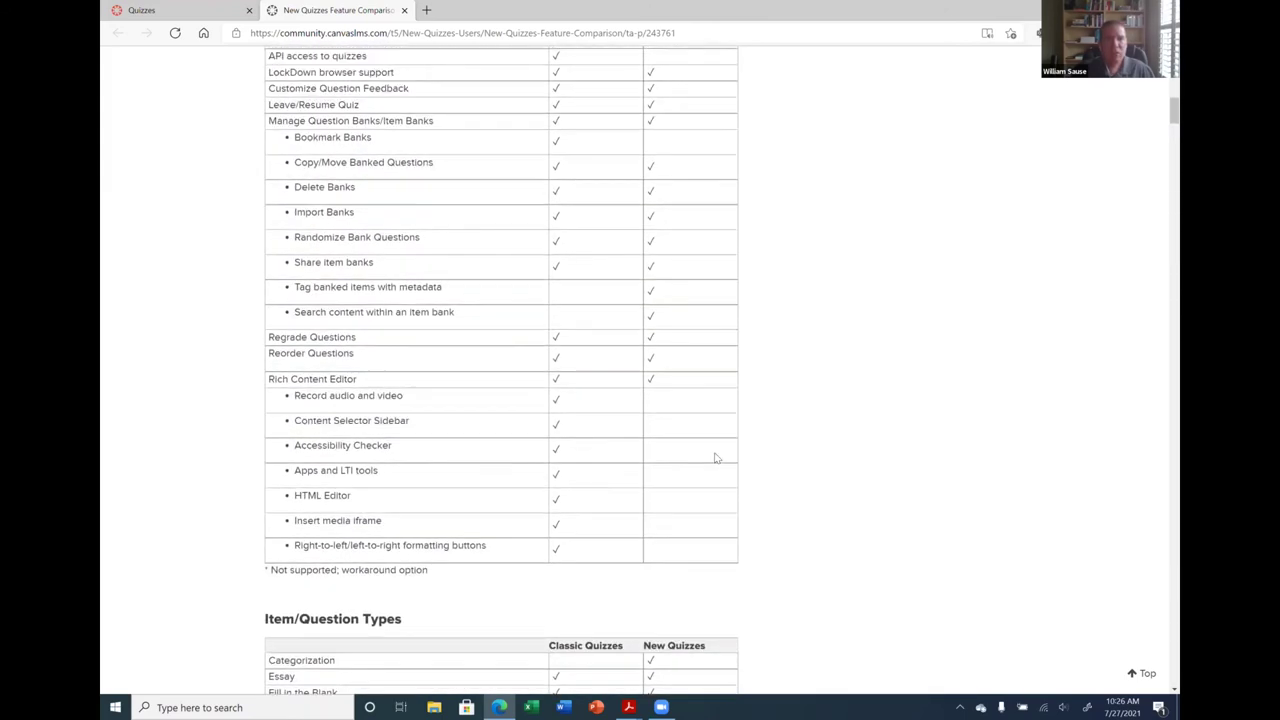
scroll(715, 458, up, 4)
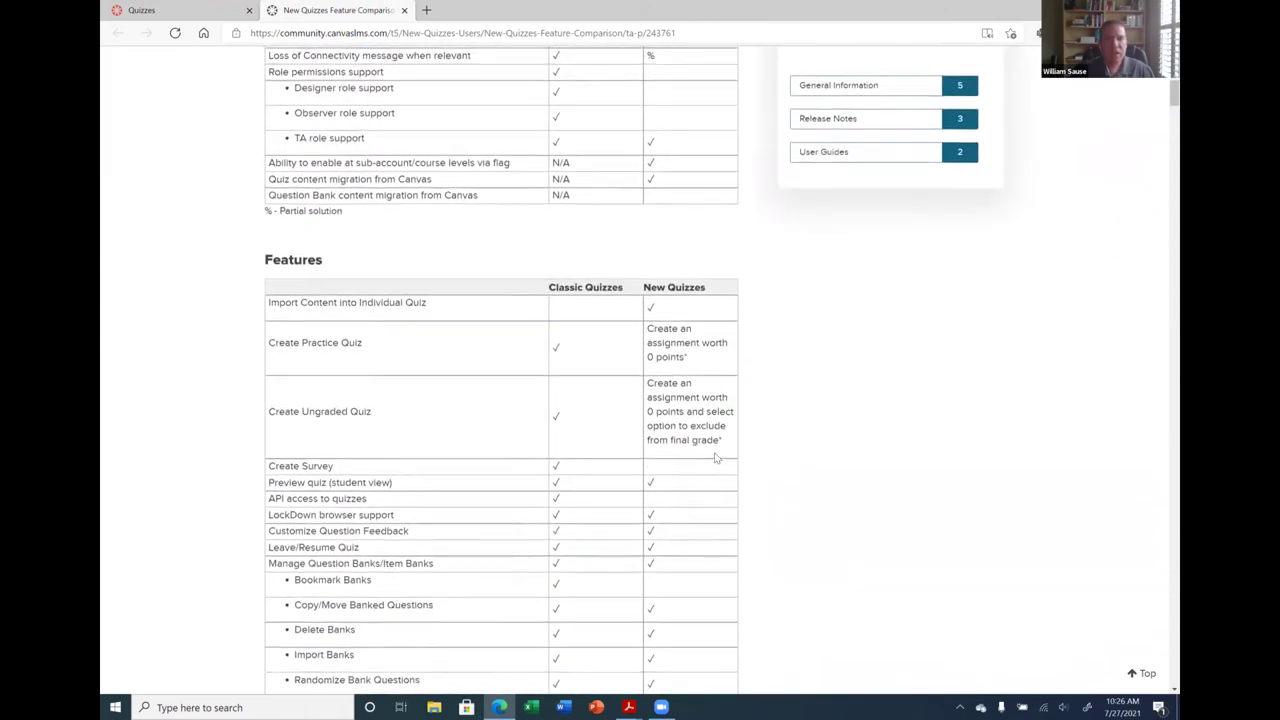
scroll(713, 459, up, 1)
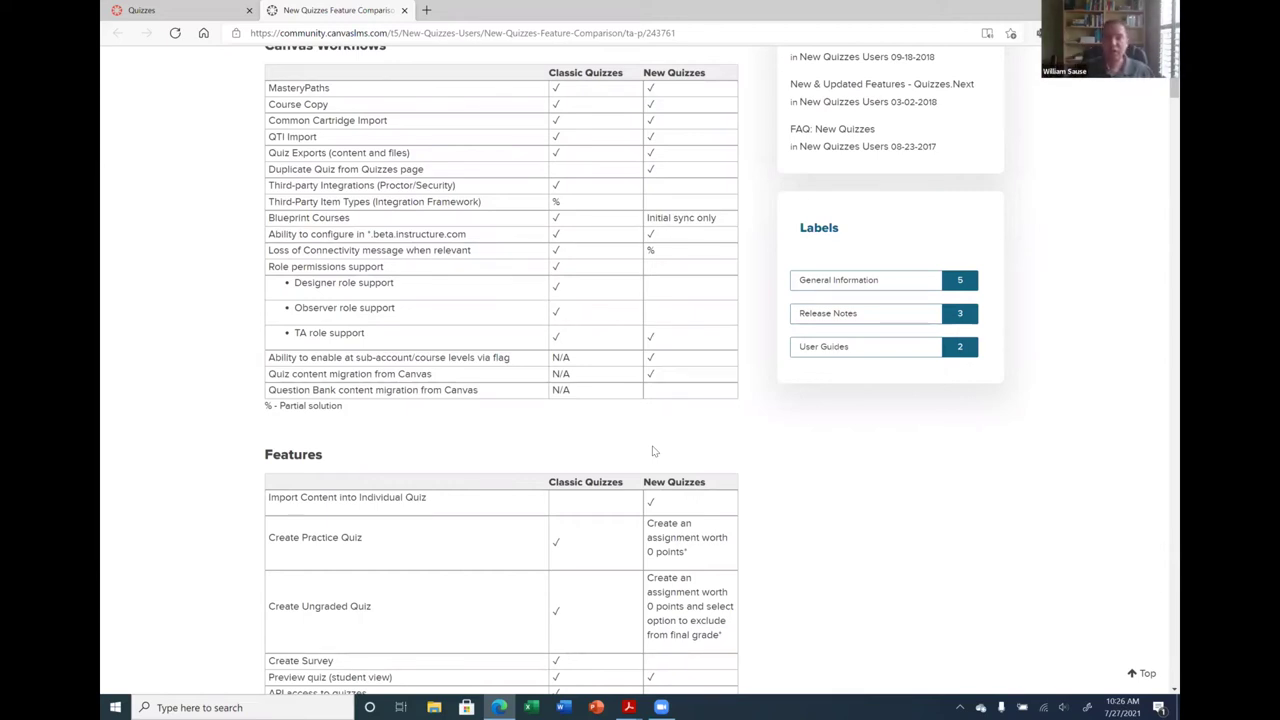
scroll(695, 182, up, 1)
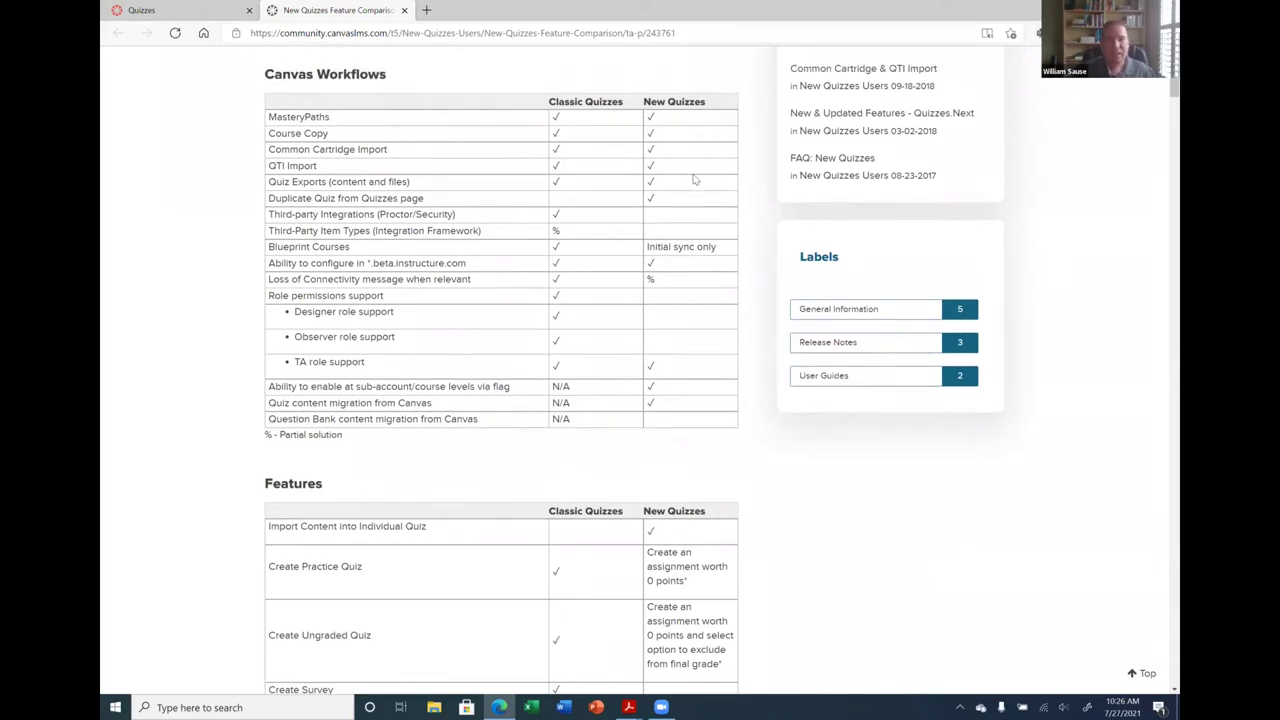
scroll(695, 180, up, 2)
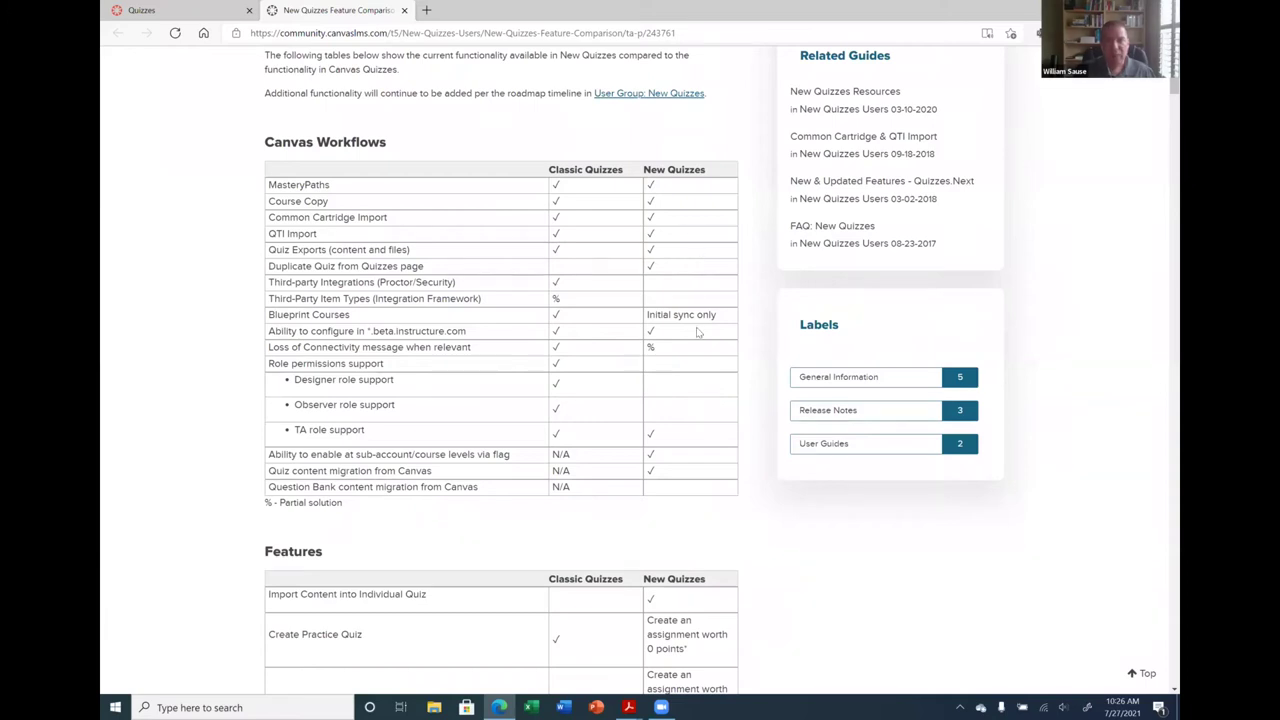
Review the comparison tables again from Canvas Workflows down to Grading & Moderation.
scroll(697, 372, down, 3)
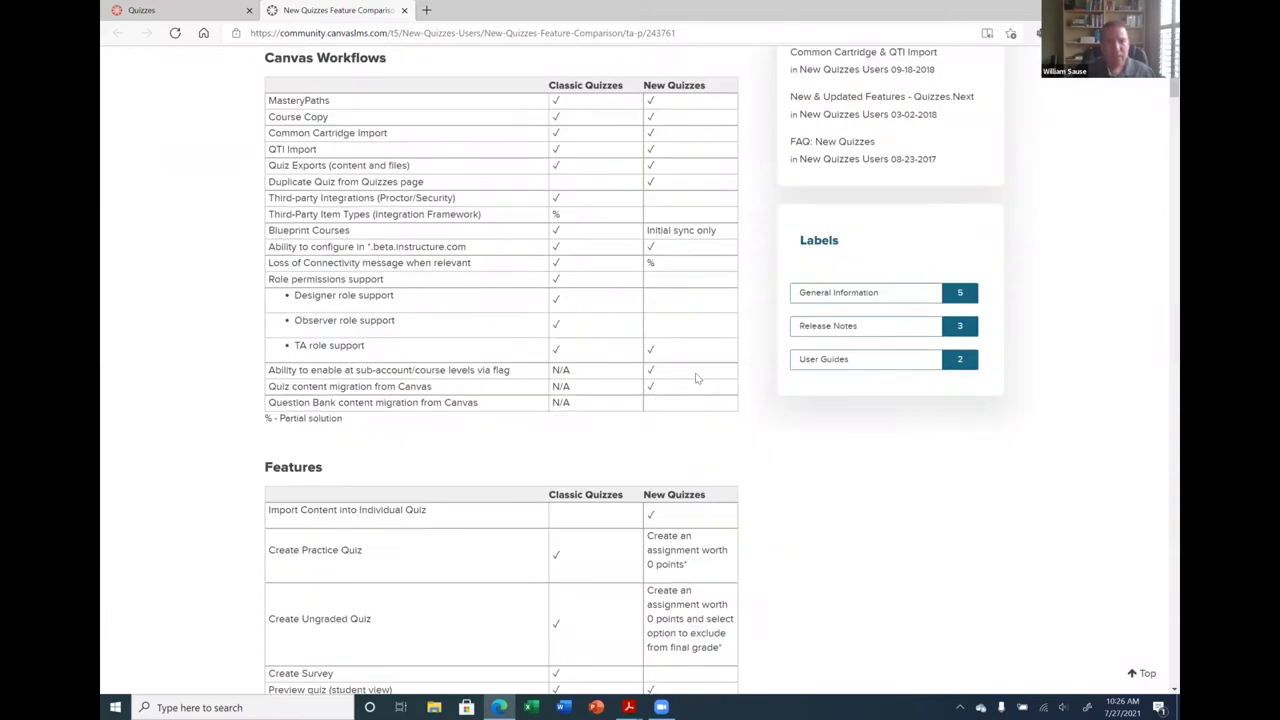
scroll(697, 377, down, 1)
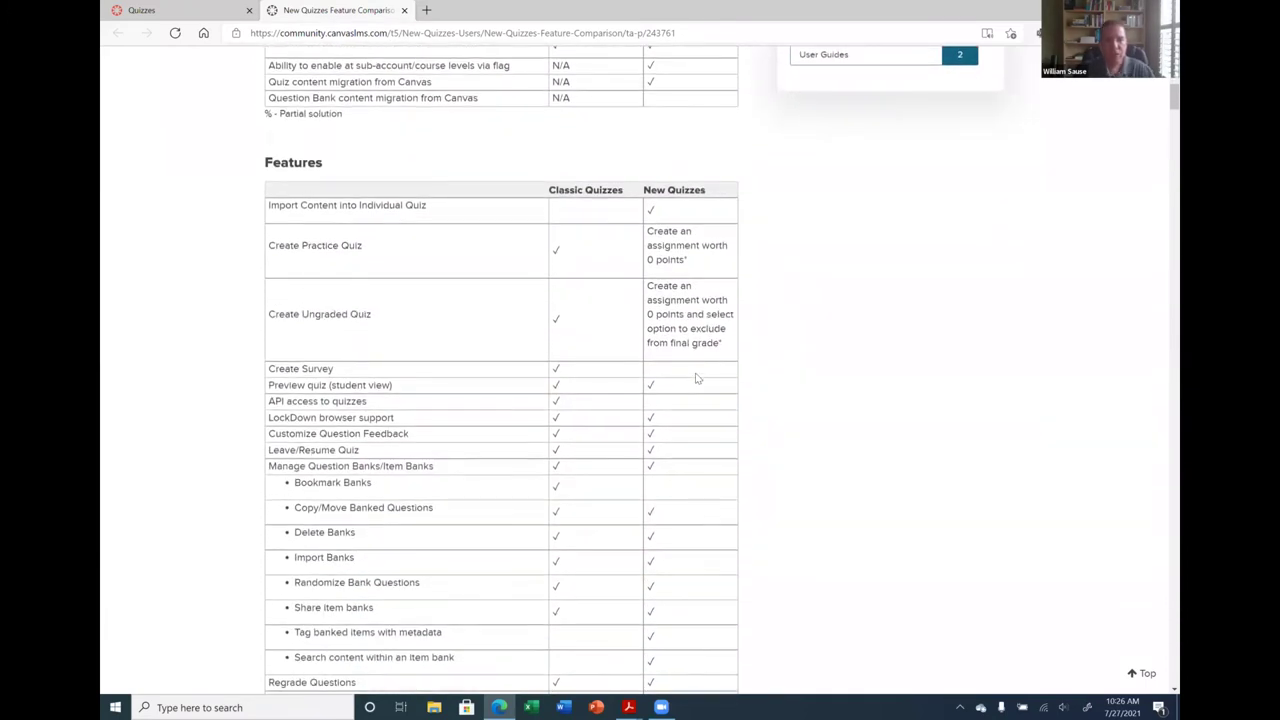
scroll(697, 377, down, 2)
scroll(697, 378, down, 6)
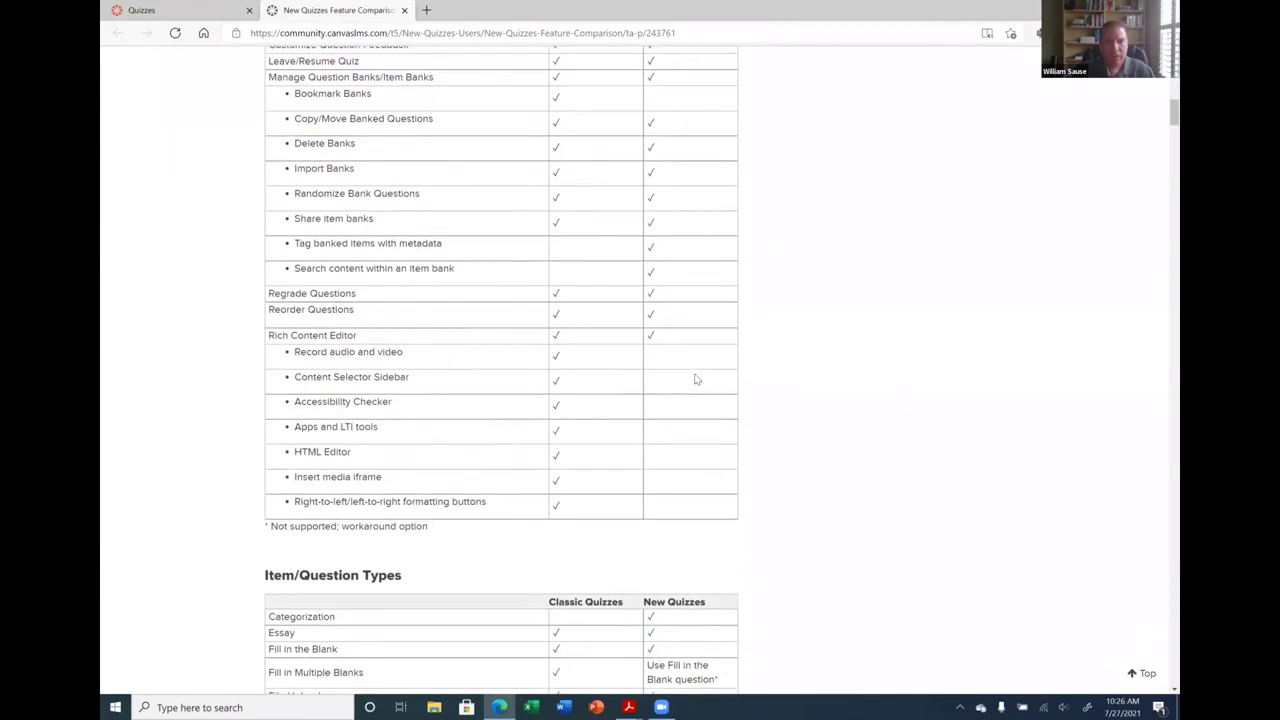
scroll(697, 378, down, 4)
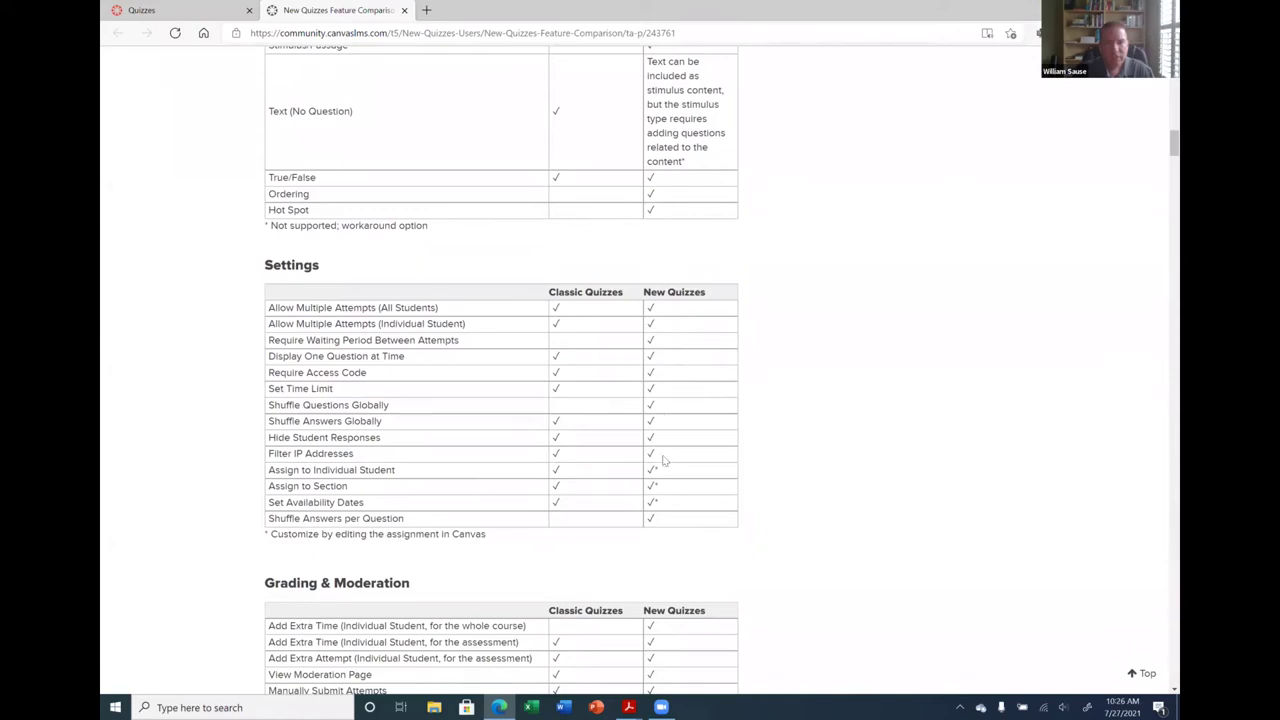
scroll(612, 512, down, 3)
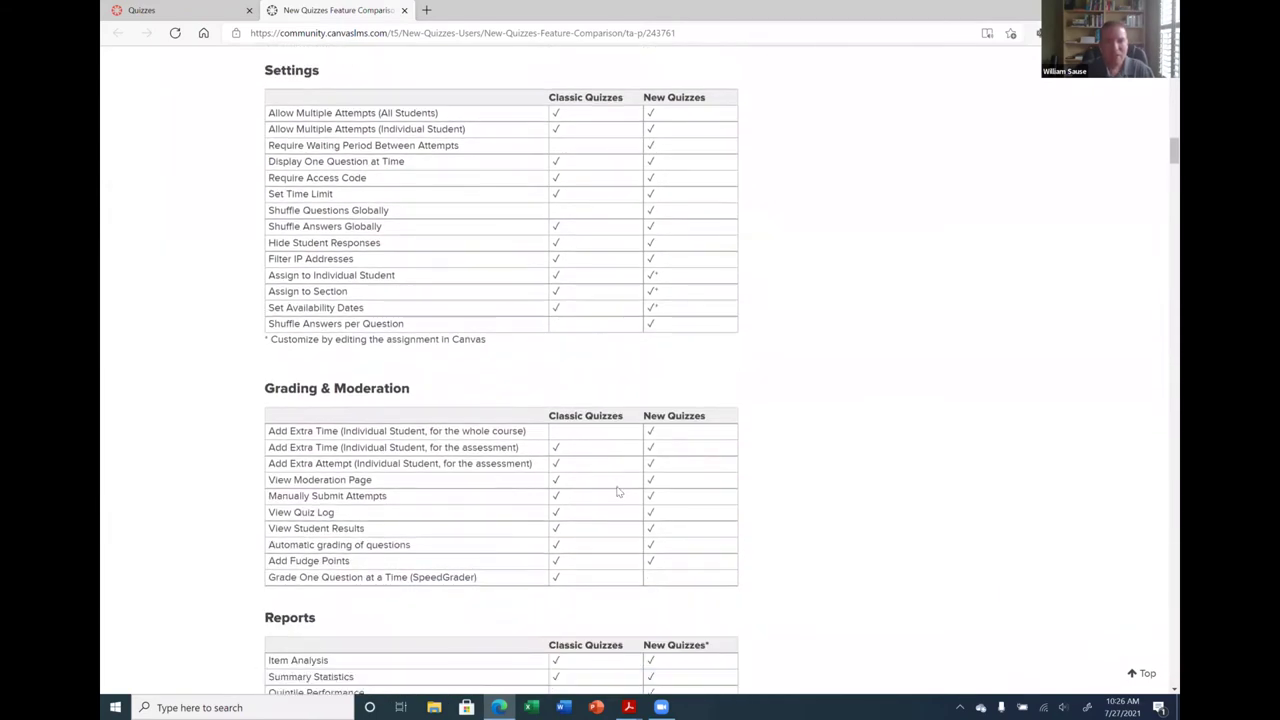
scroll(617, 490, down, 2)
scroll(617, 490, up, 1)
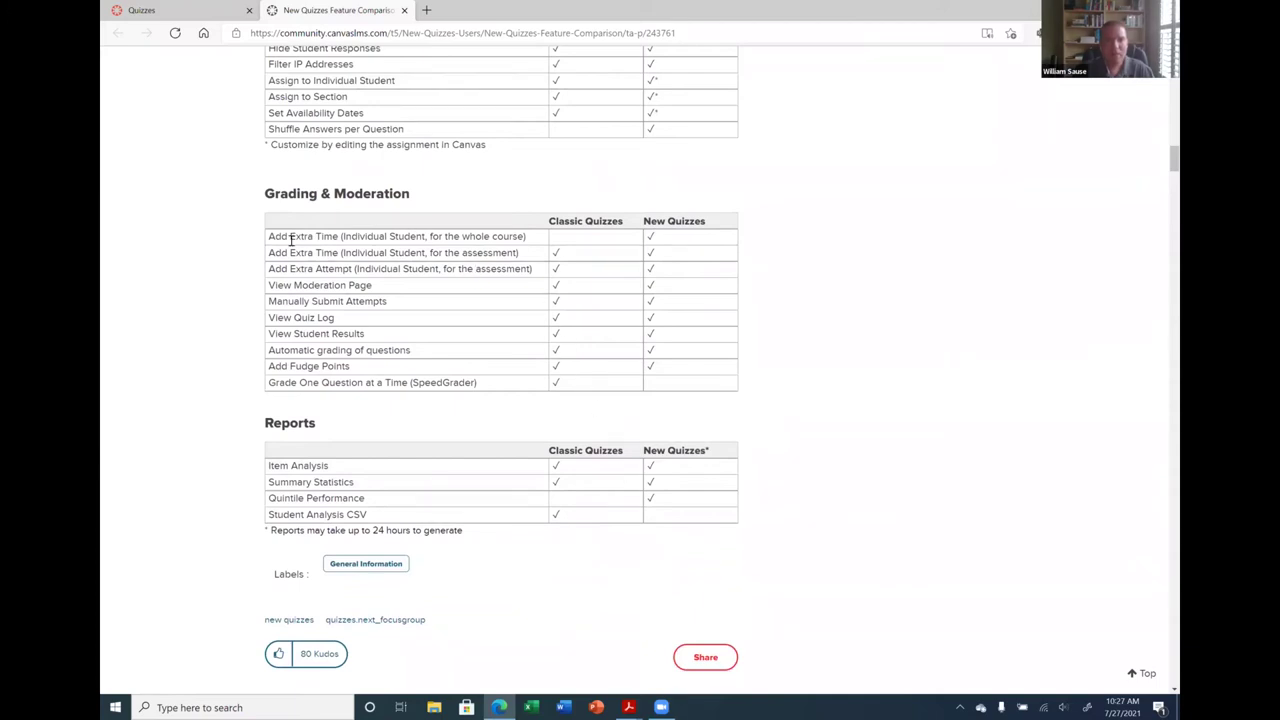
Examine the Grading & Moderation rows on adding extra time for an individual student, for the whole course and for the assessment.
drag(271, 236, 533, 243)
drag(646, 239, 662, 238)
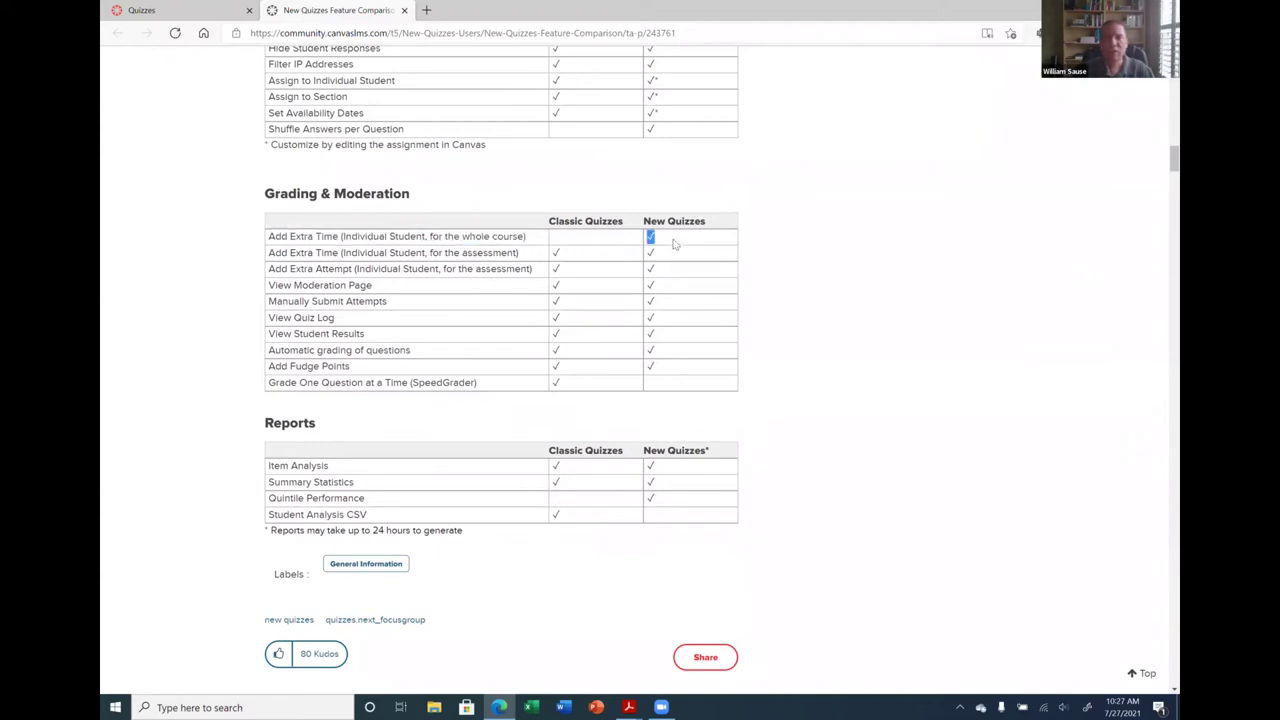
click(676, 244)
drag(269, 236, 532, 240)
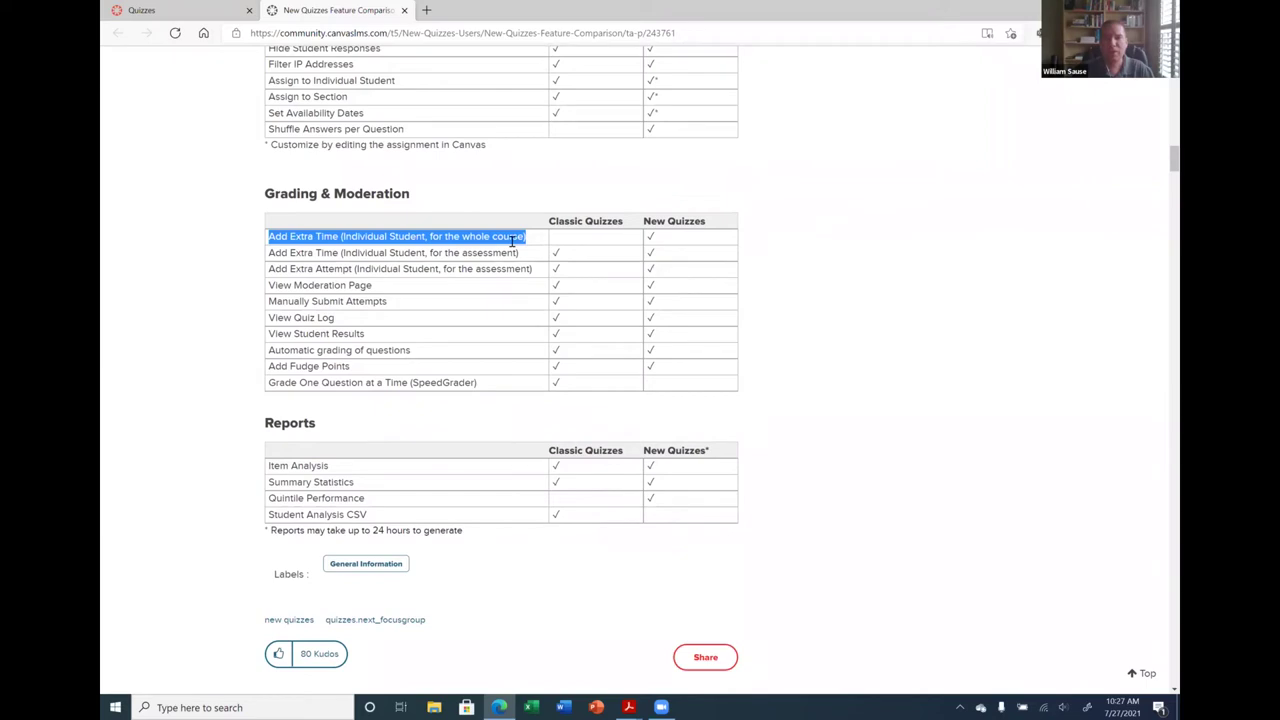
click(538, 246)
drag(538, 242, 274, 232)
click(420, 240)
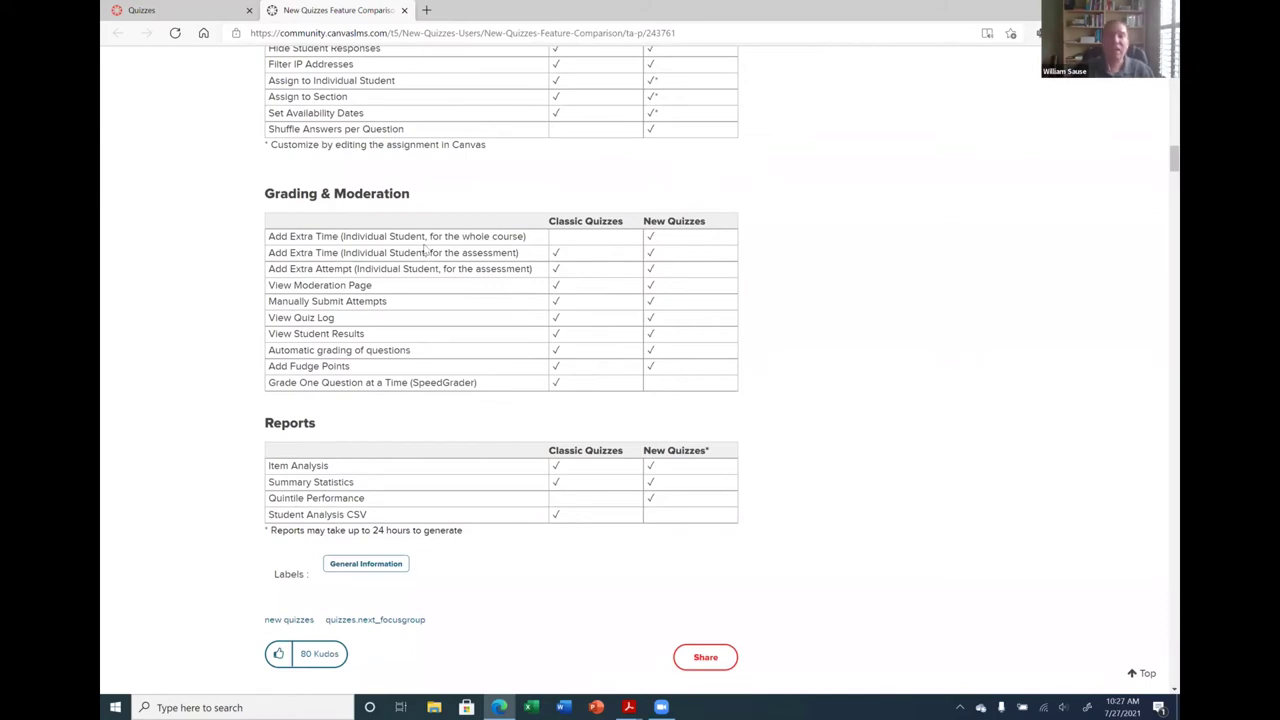
drag(425, 248, 518, 254)
click(525, 260)
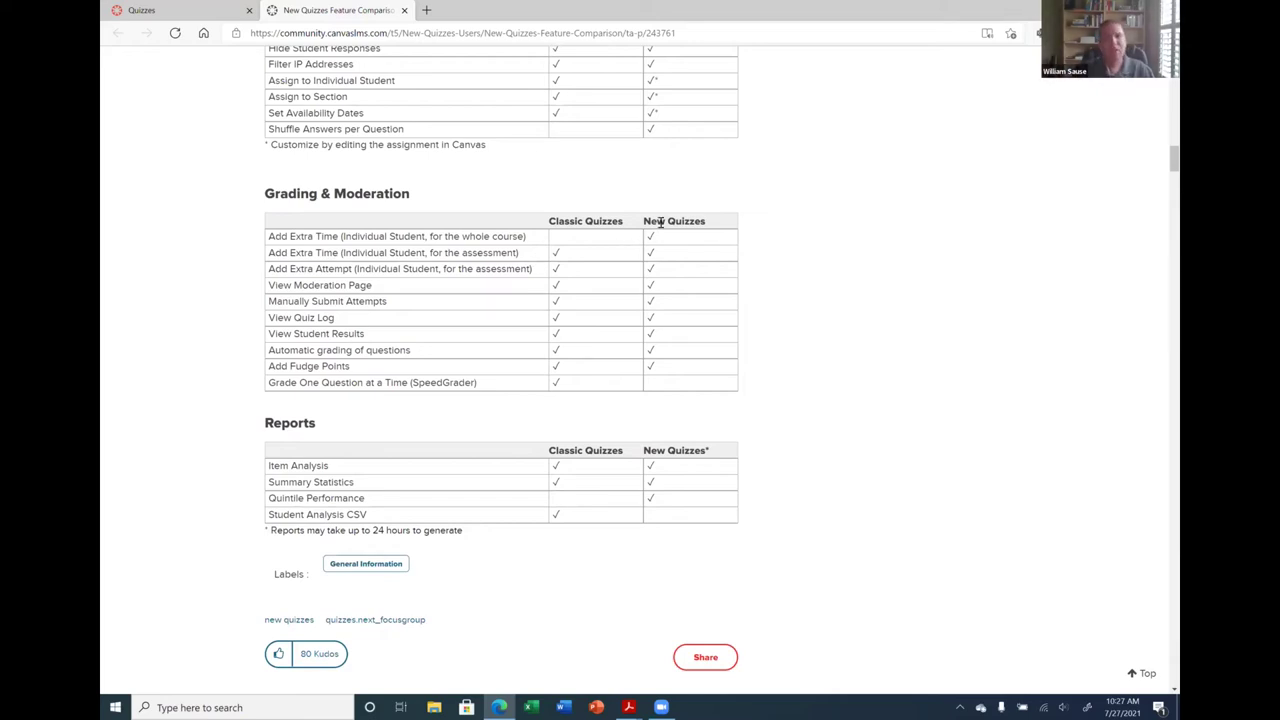
Look back over the comparison tables up to Features, and close the comparison page to return to the quiz engine choice.
scroll(669, 259, up, 1)
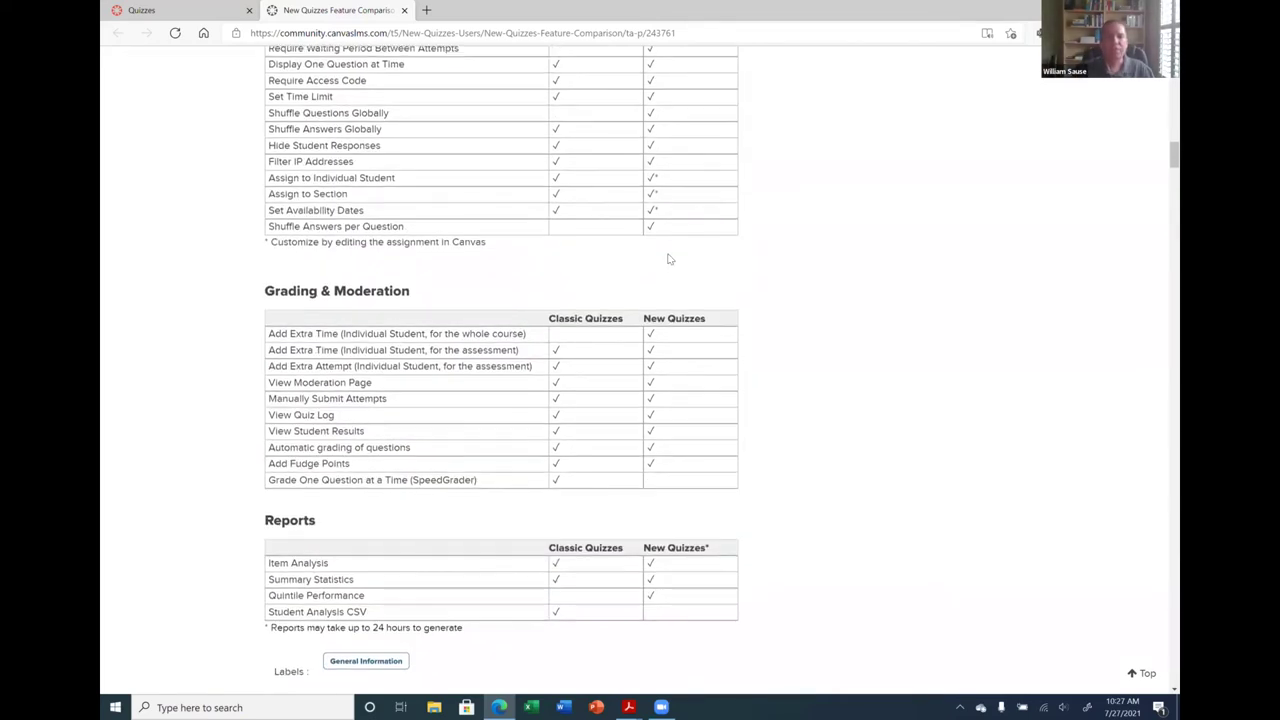
scroll(669, 259, up, 6)
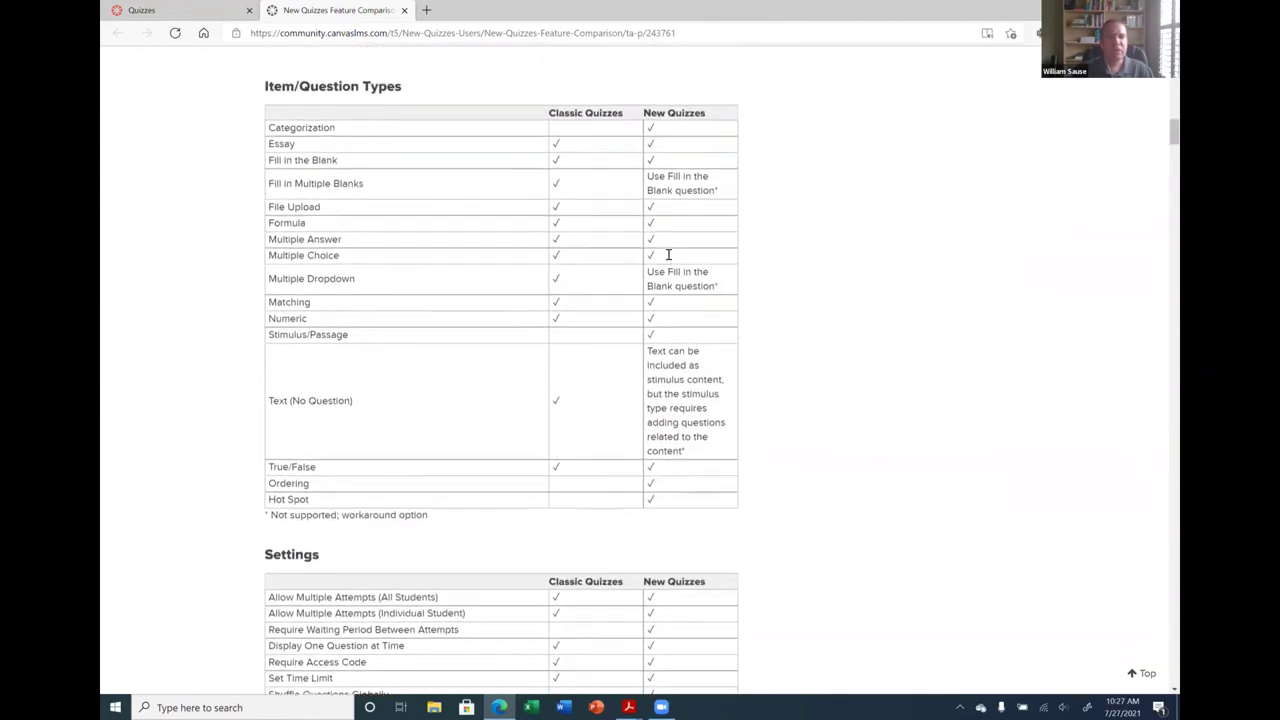
scroll(669, 255, up, 5)
scroll(659, 247, up, 2)
scroll(817, 297, up, 1)
scroll(813, 294, up, 1)
scroll(810, 280, down, 1)
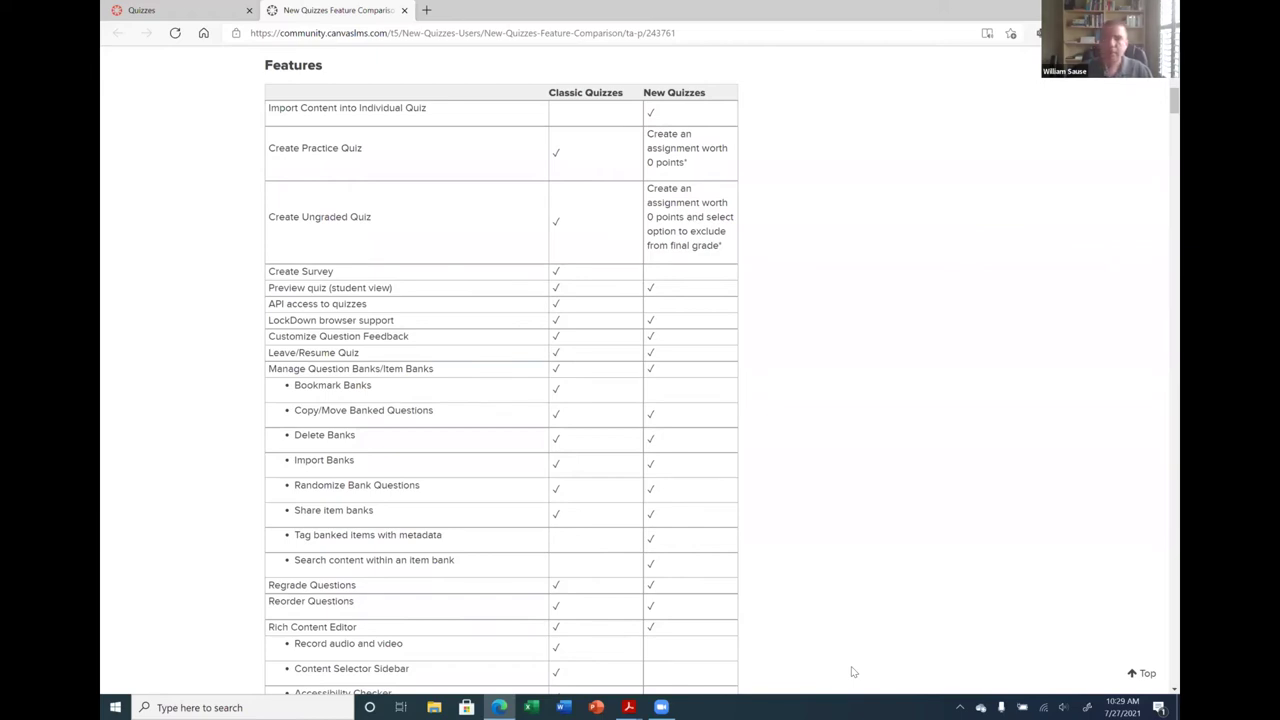
scroll(805, 240, up, 2)
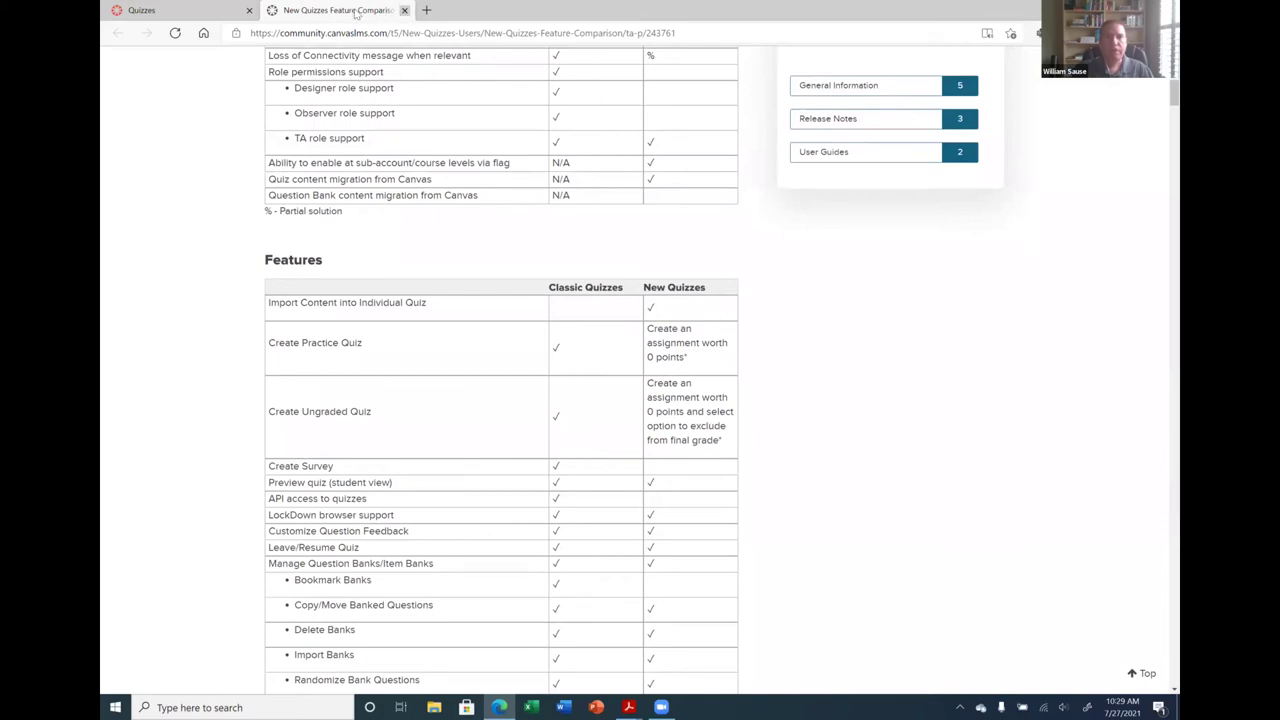
click(404, 10)
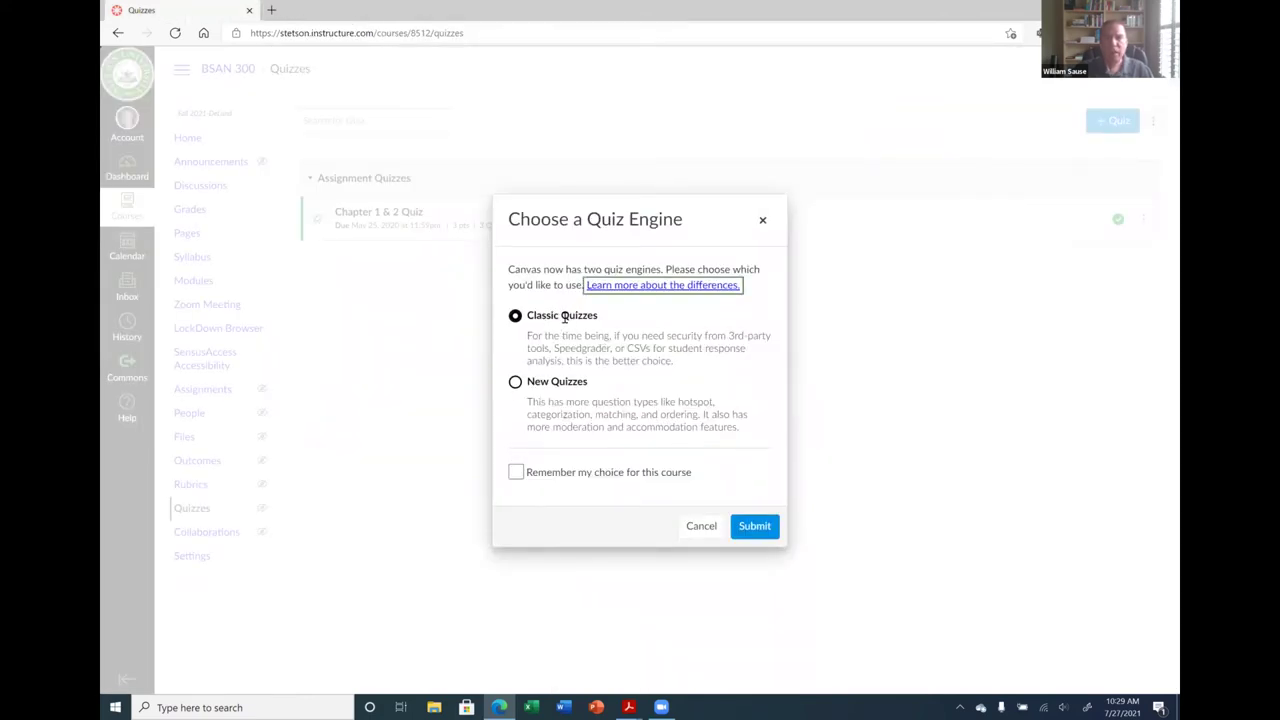
Create the quiz with the Classic Quizzes engine, leaving the choice unremembered for this course.
click(516, 474)
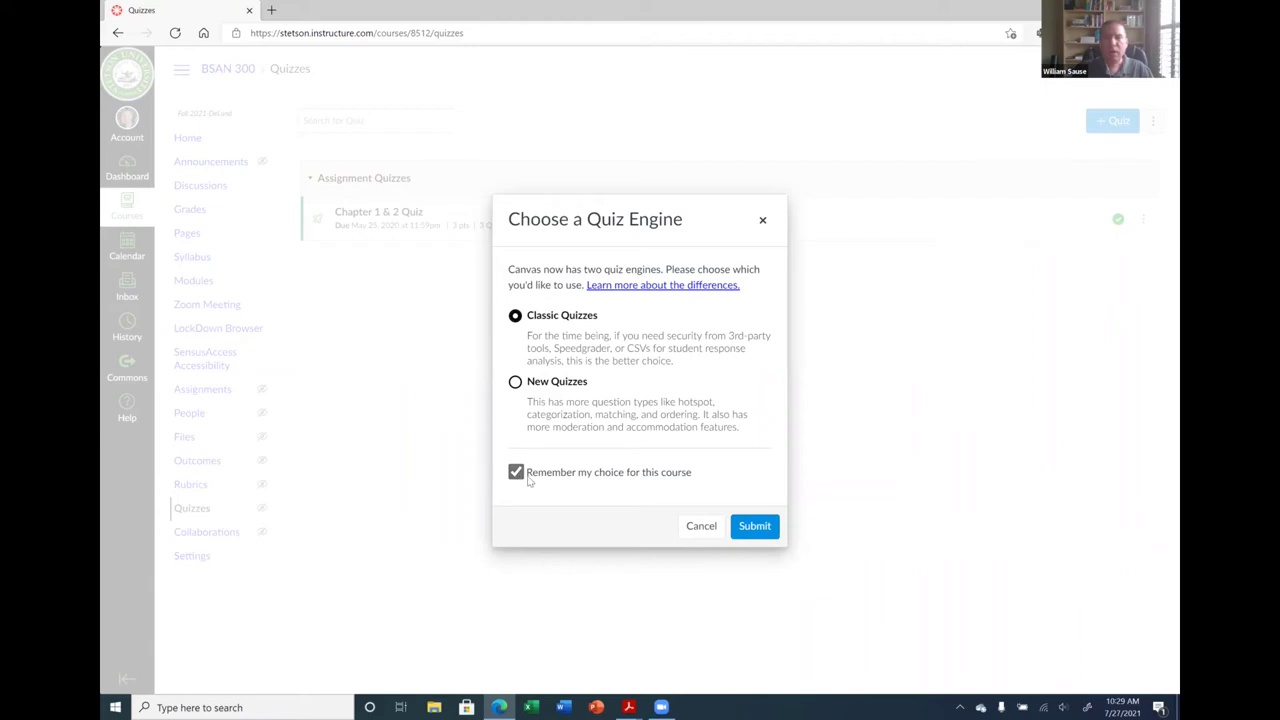
click(515, 472)
click(752, 527)
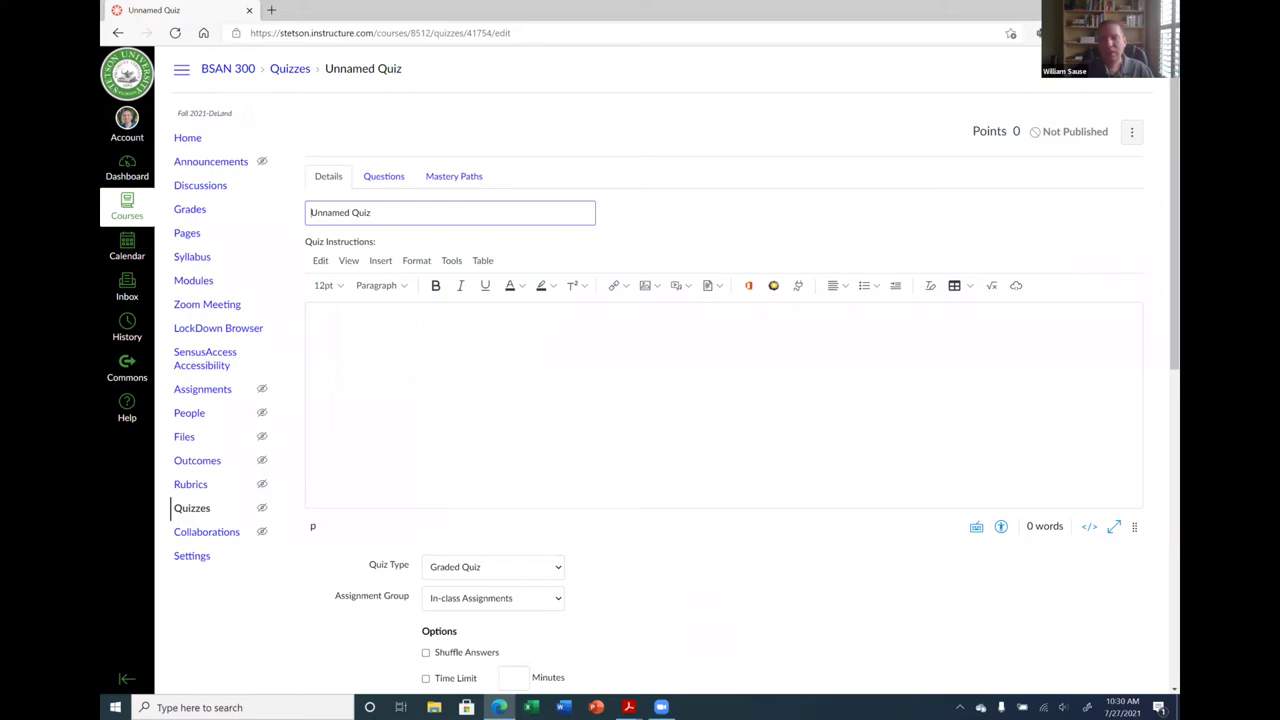
Replace the default quiz title with Quiz 1.
click(814, 363)
click(455, 213)
triple_click(455, 213)
scroll(620, 235, down, 1)
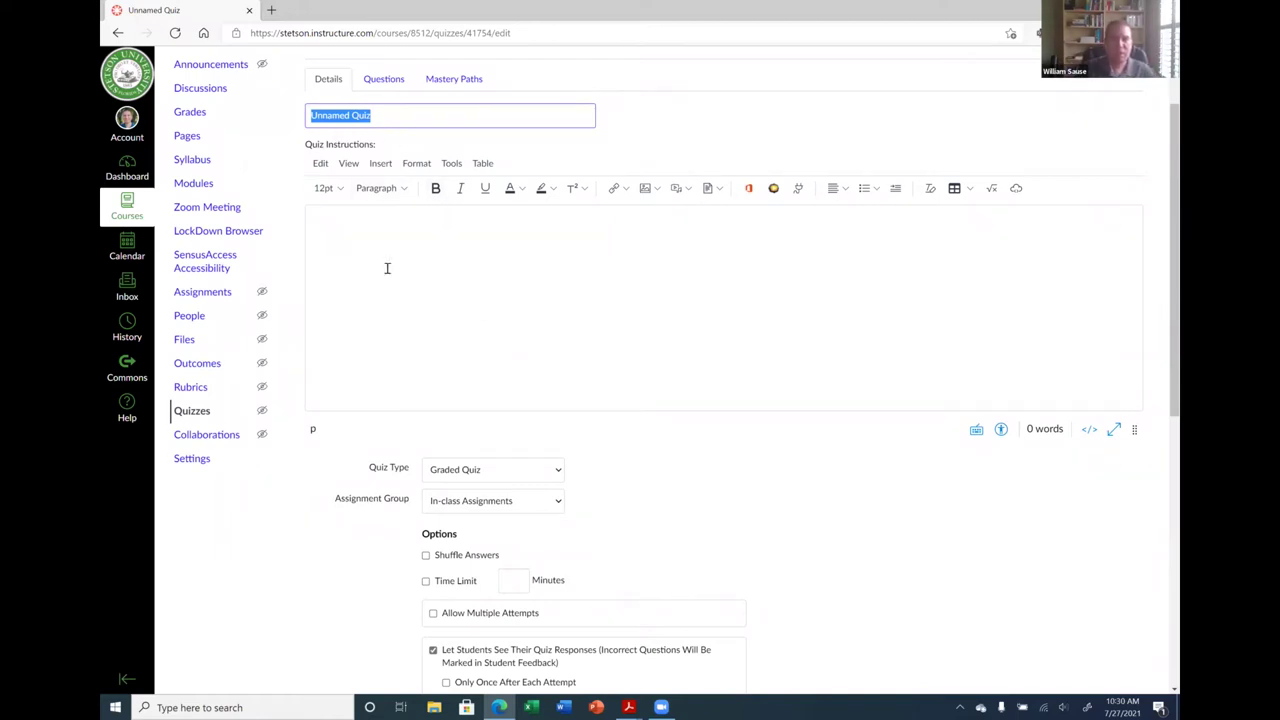
drag(408, 114, 299, 118)
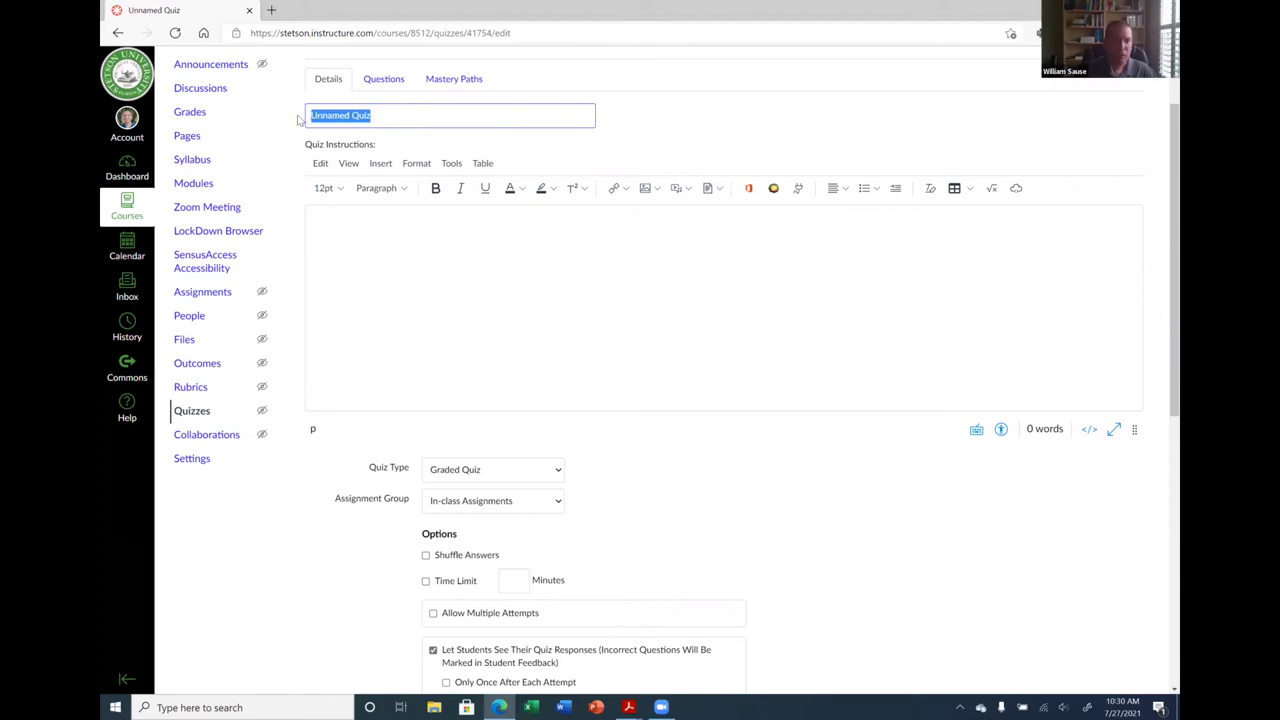
text(Quiz 1)
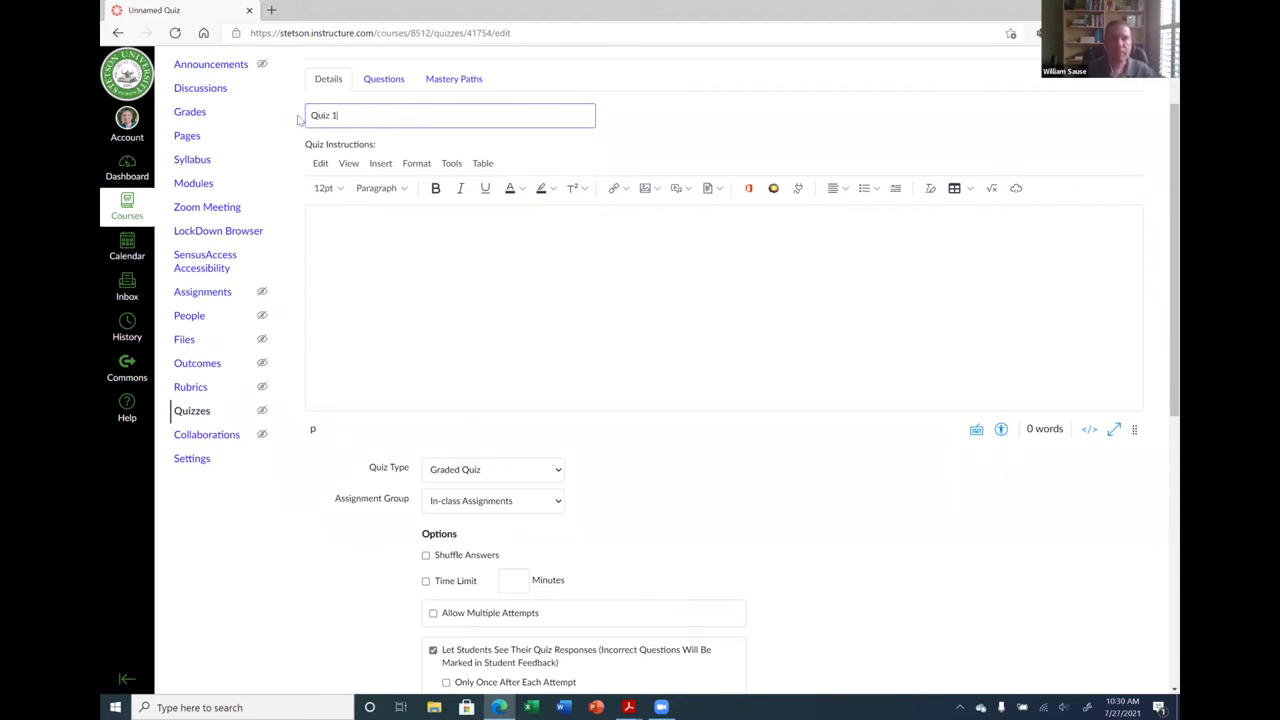
click(389, 238)
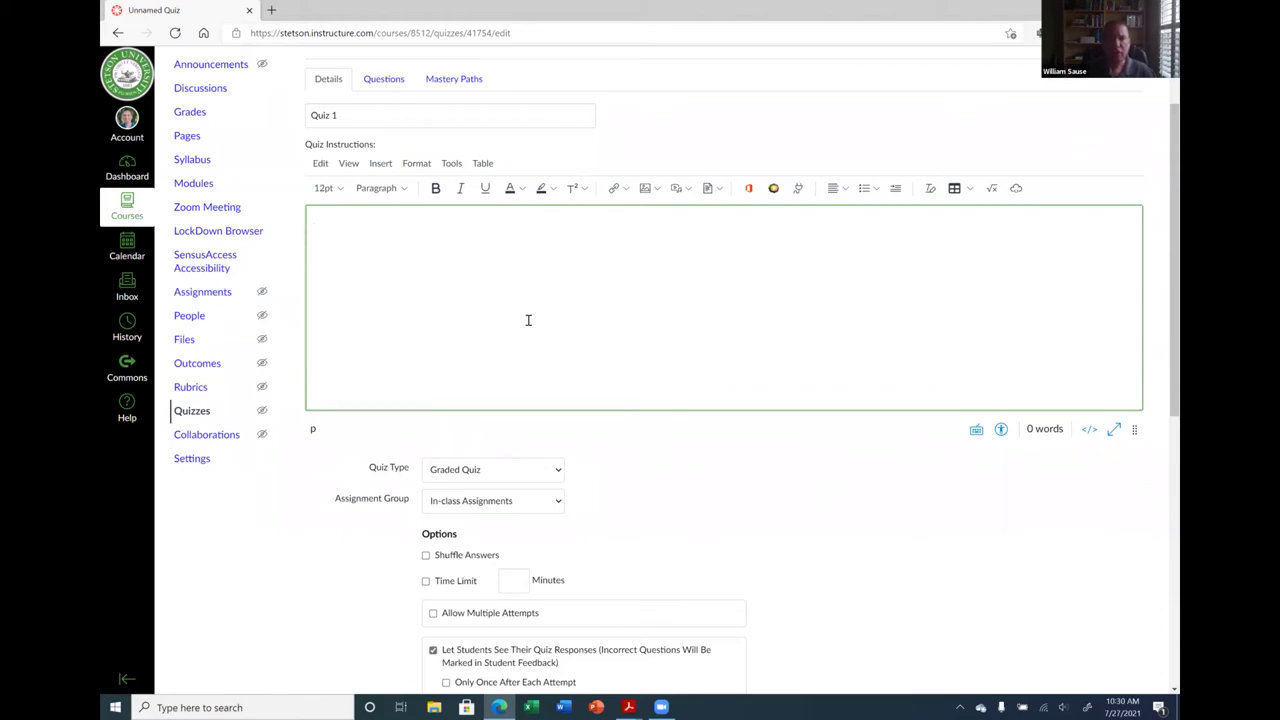
Keep the quiz type as Graded Quiz and set the assignment group to Quizzes.
scroll(528, 320, down, 1)
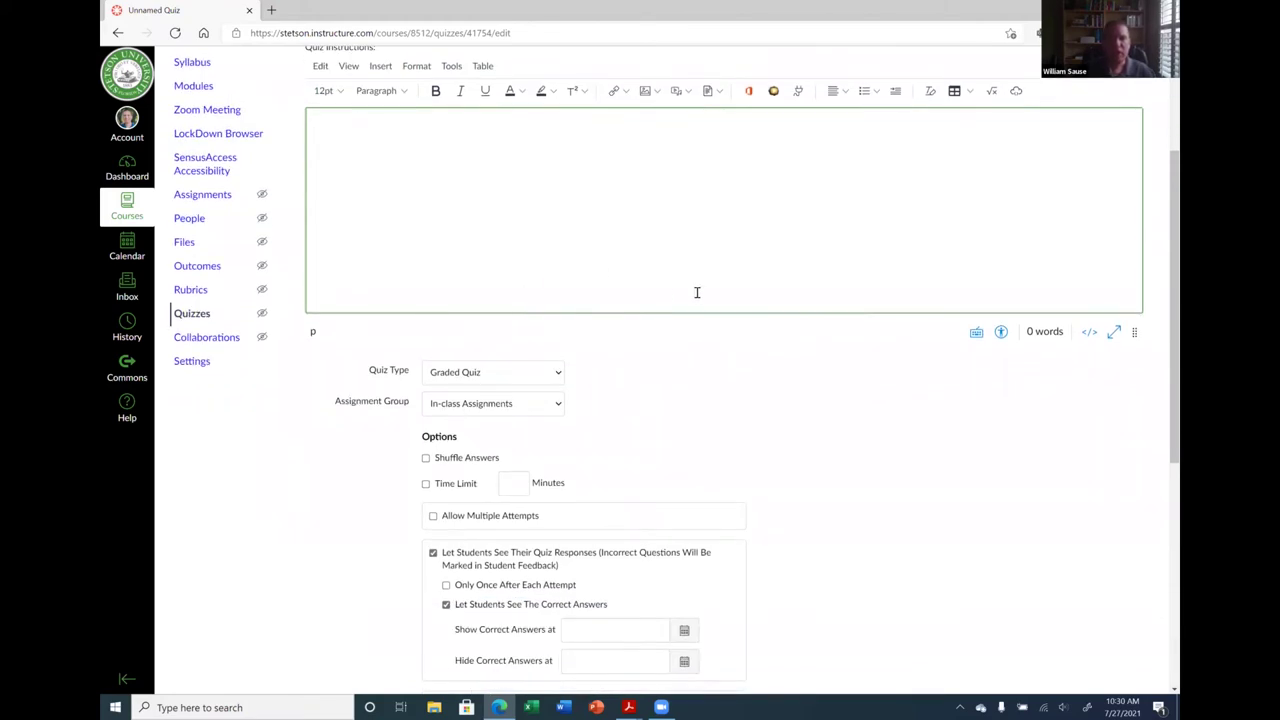
scroll(700, 297, down, 1)
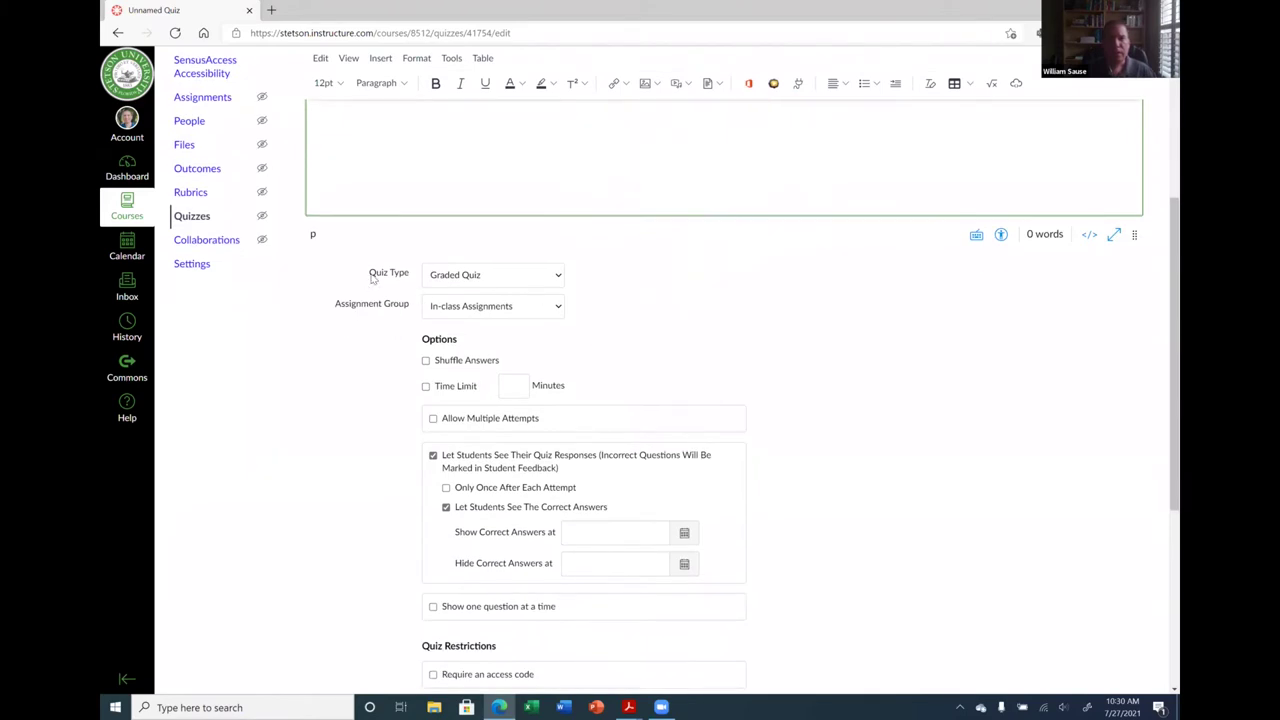
click(555, 279)
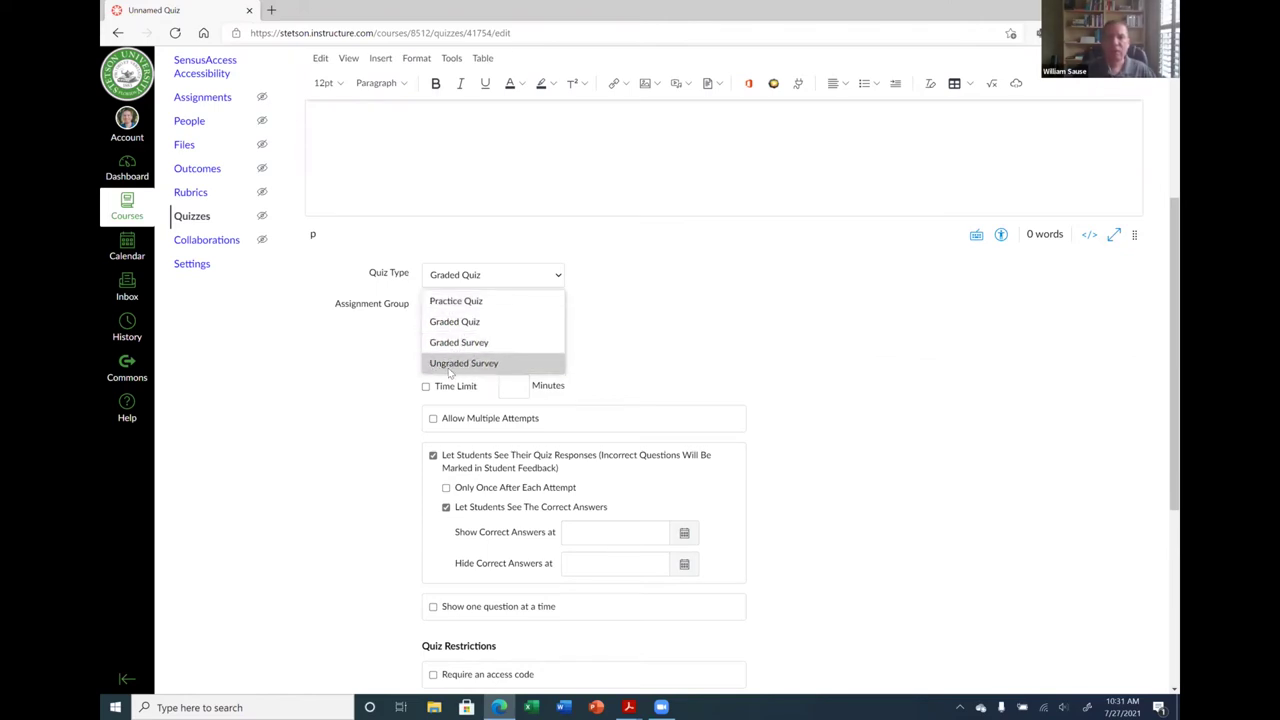
click(508, 322)
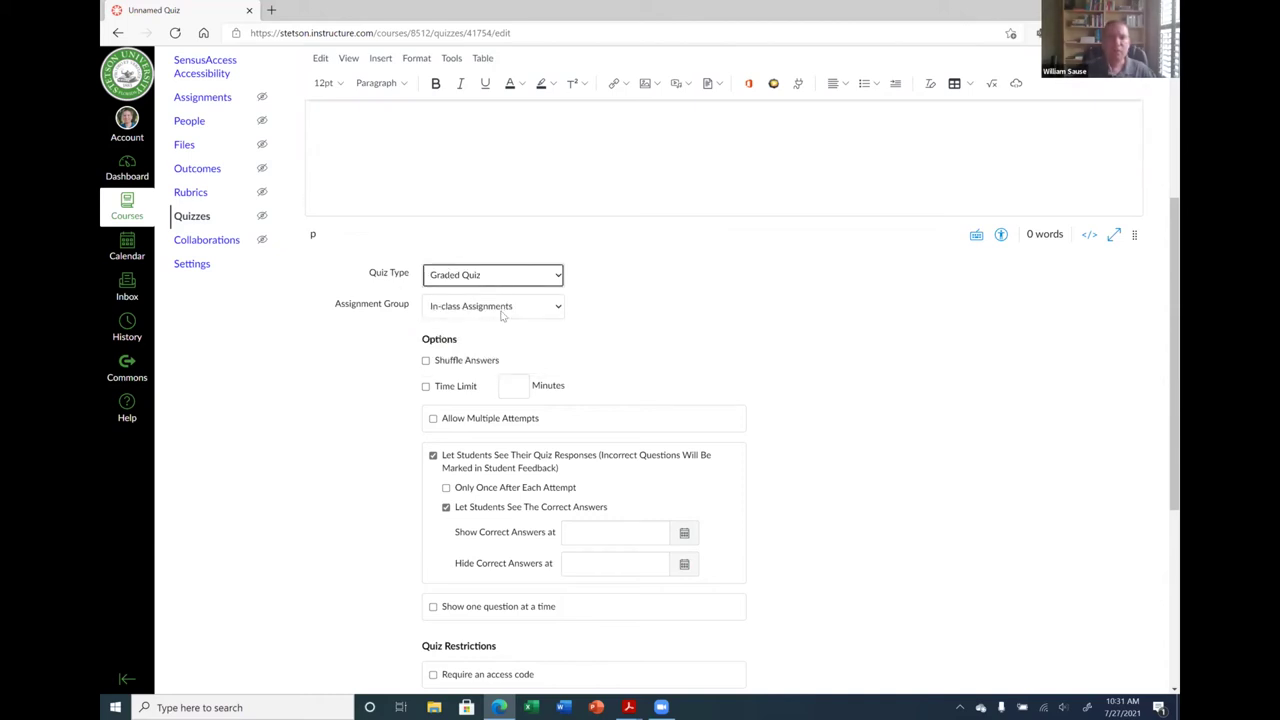
click(503, 312)
click(480, 373)
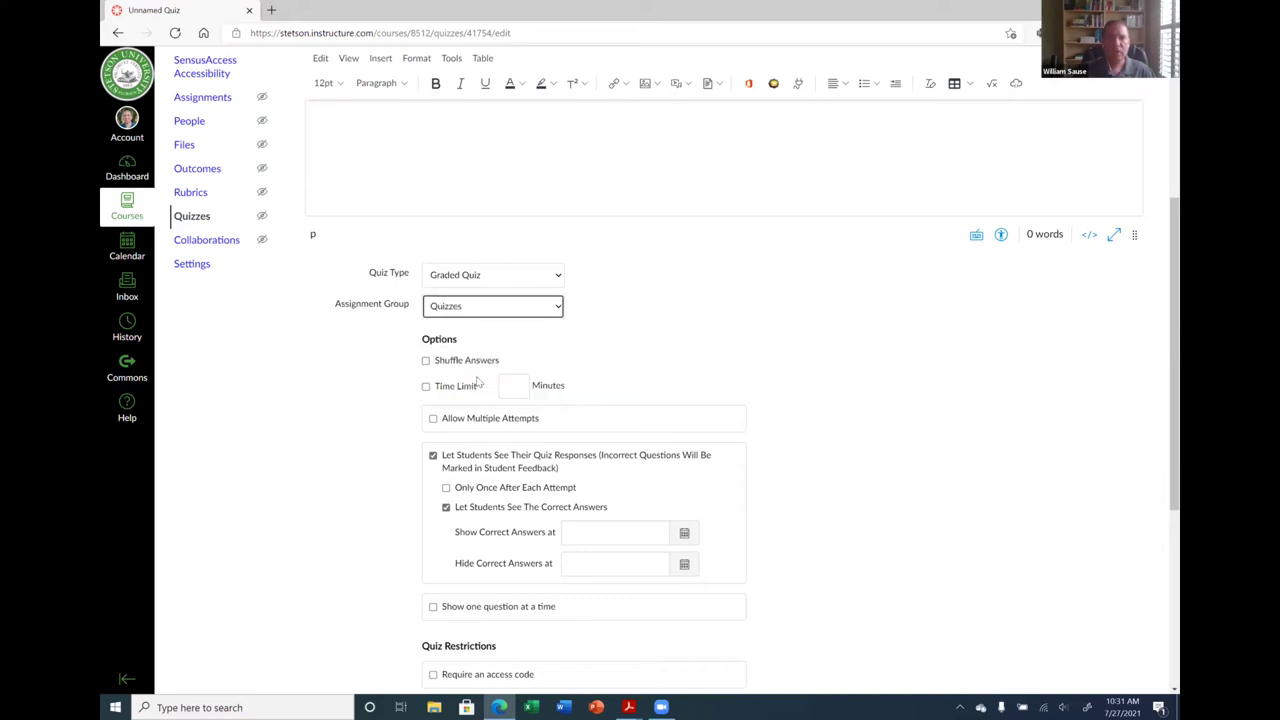
Enable a time limit of 50 minutes for the quiz.
scroll(375, 354, down, 1)
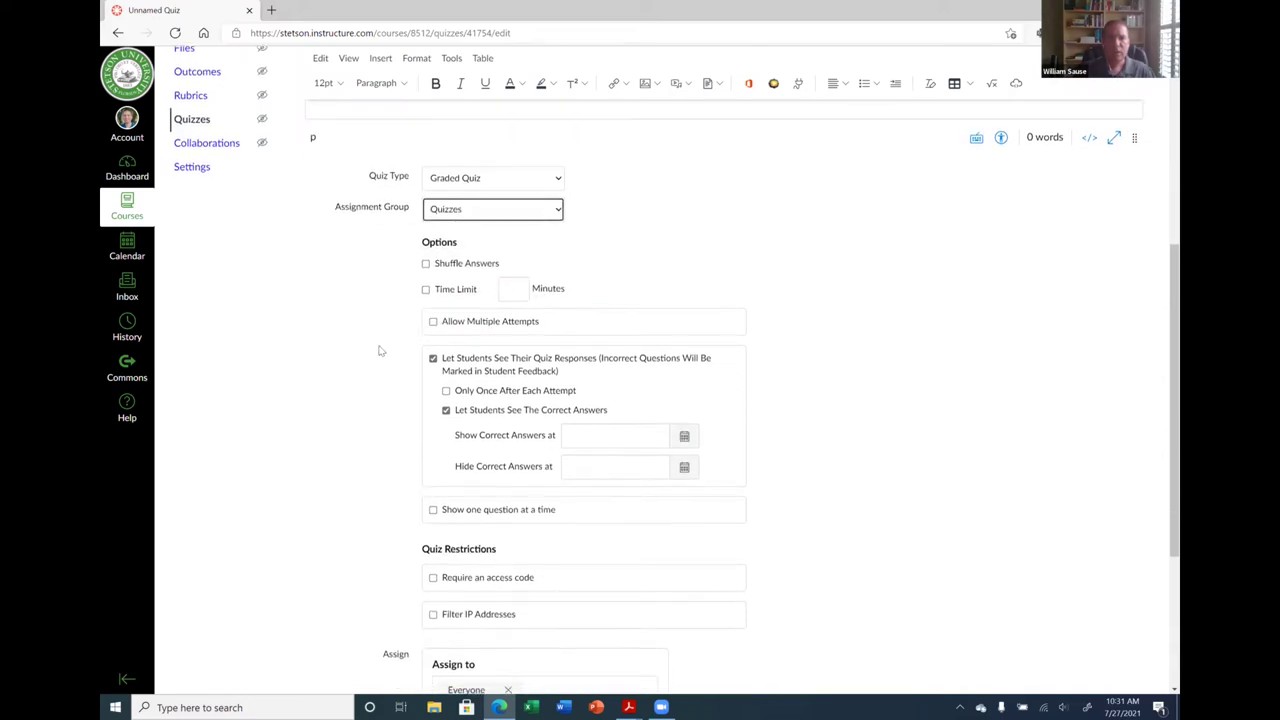
click(458, 292)
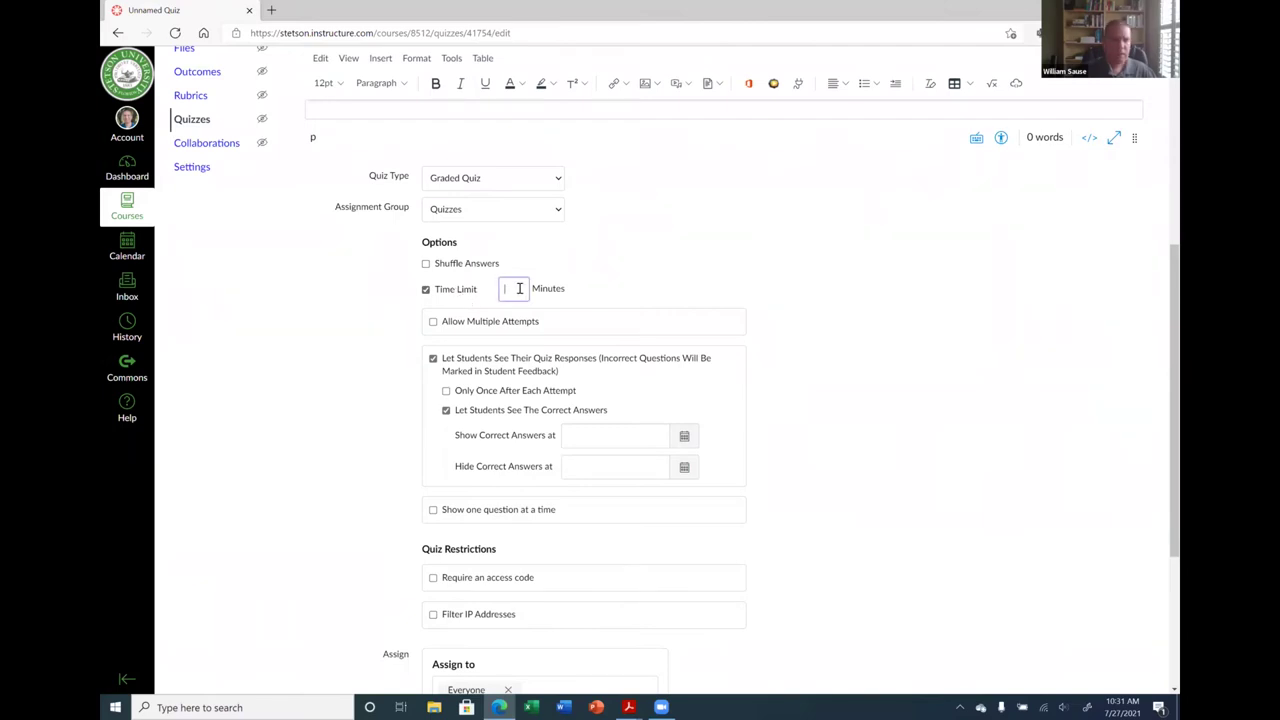
text(50)
click(383, 325)
Turn on multiple attempts to view the allowed attempts and score-to-keep options, and turn multiple attempts off again.
scroll(400, 323, down, 1)
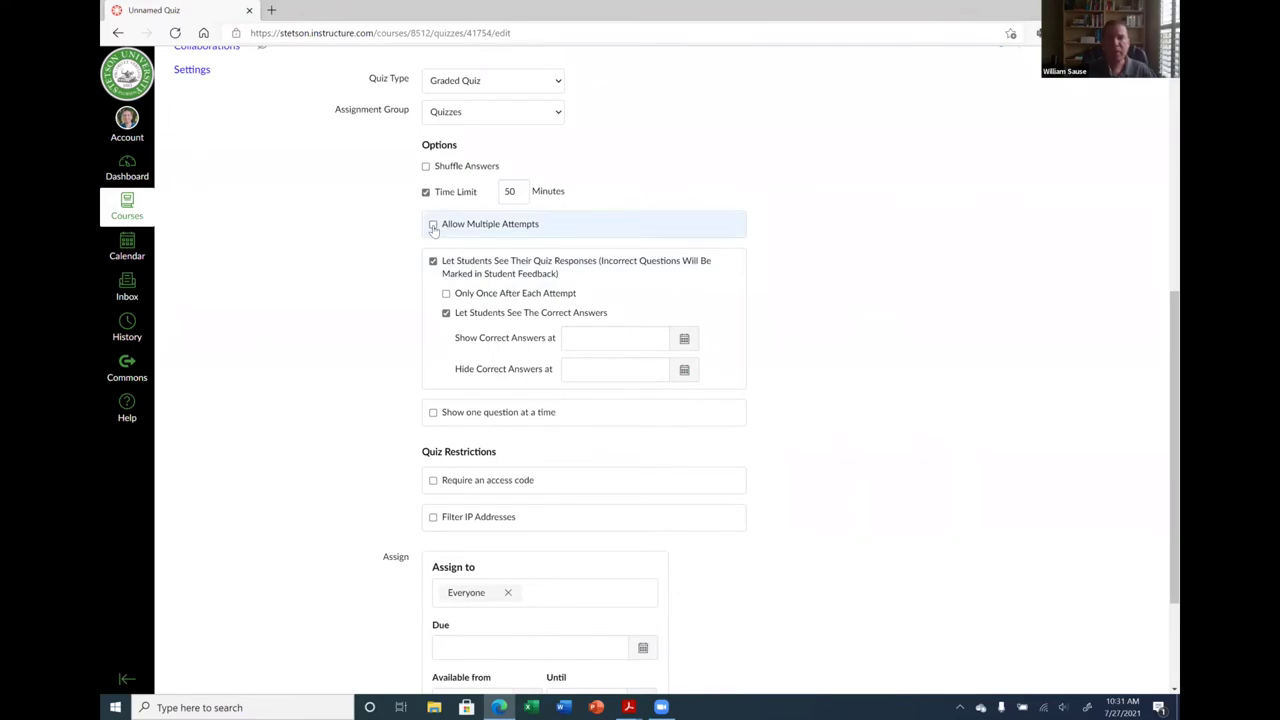
click(433, 226)
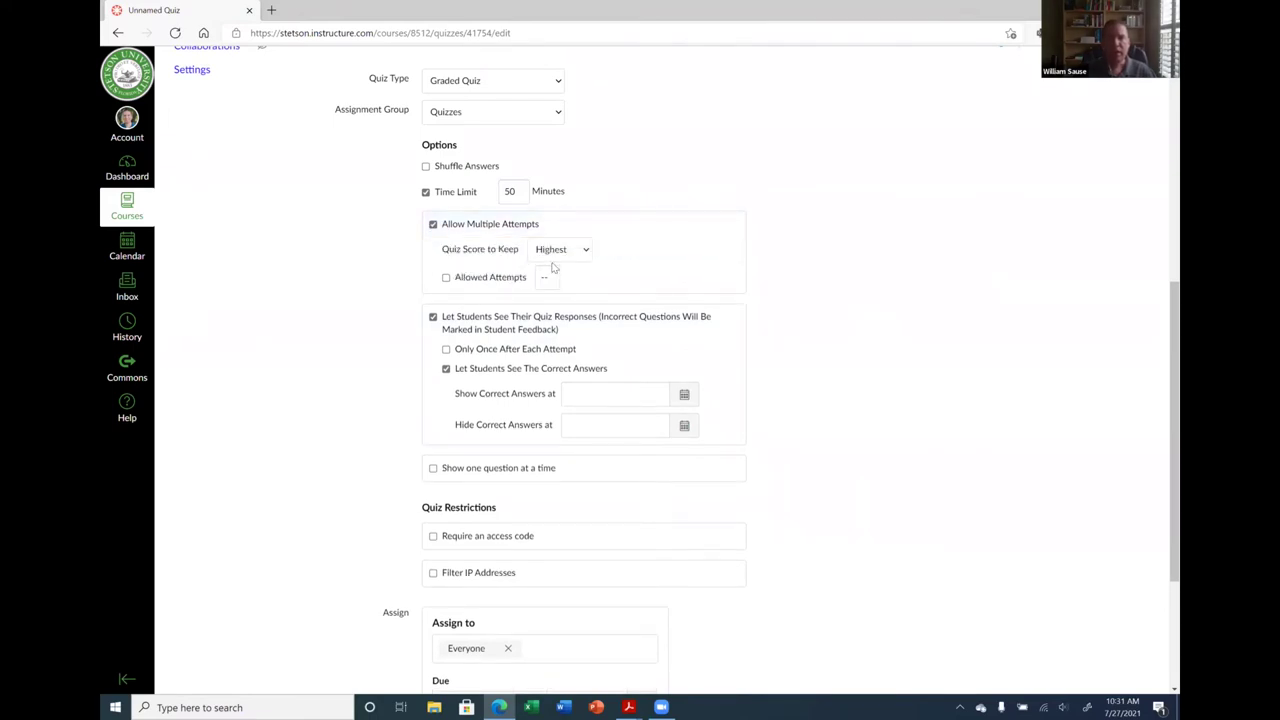
click(504, 280)
click(466, 280)
click(576, 258)
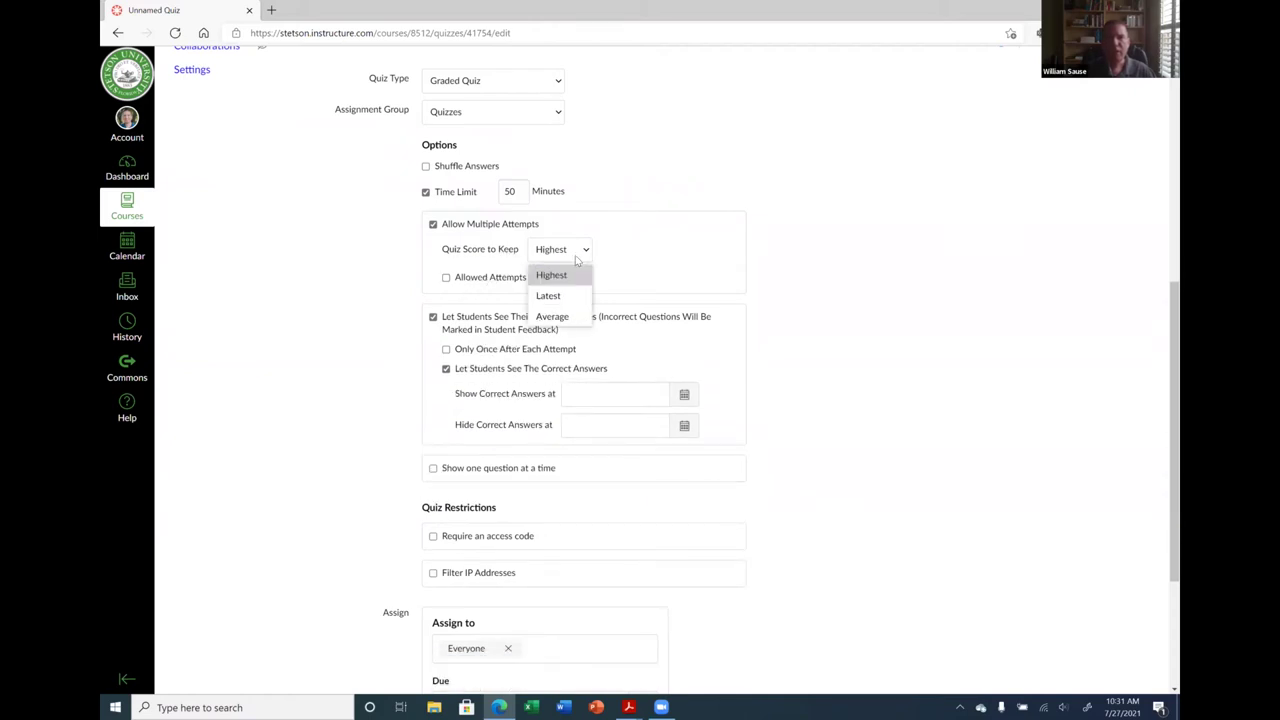
click(573, 256)
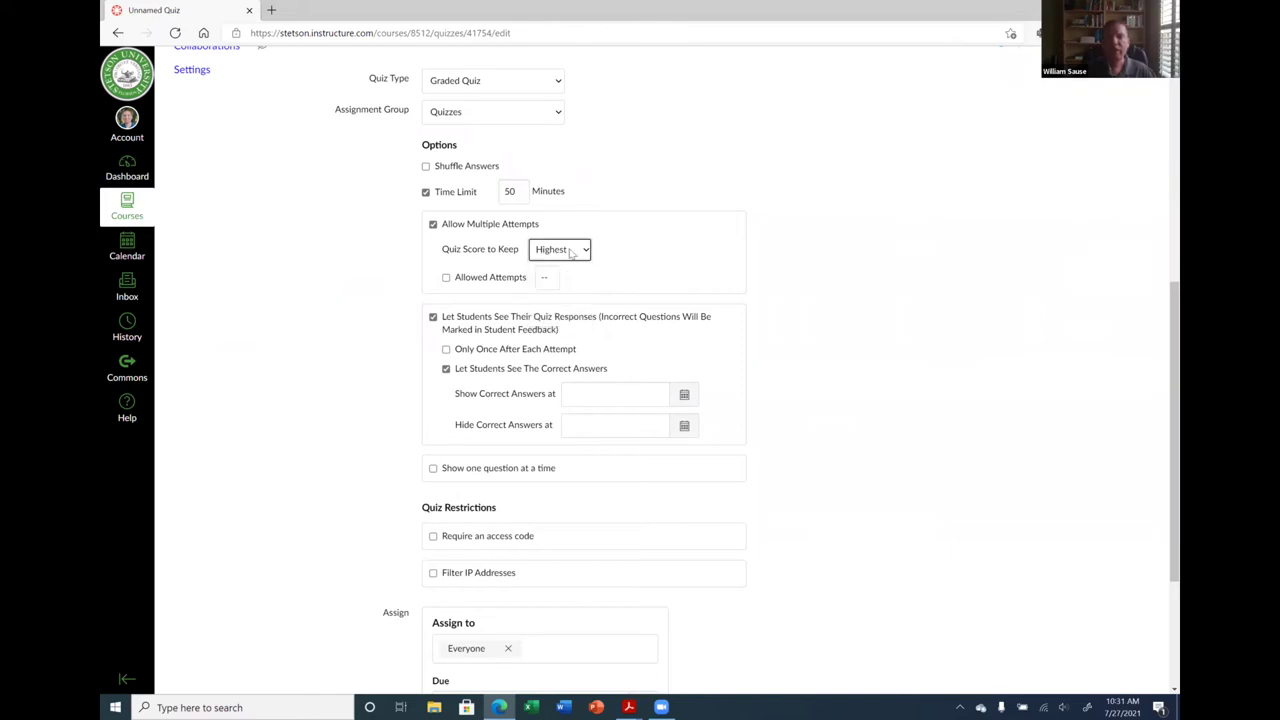
click(443, 228)
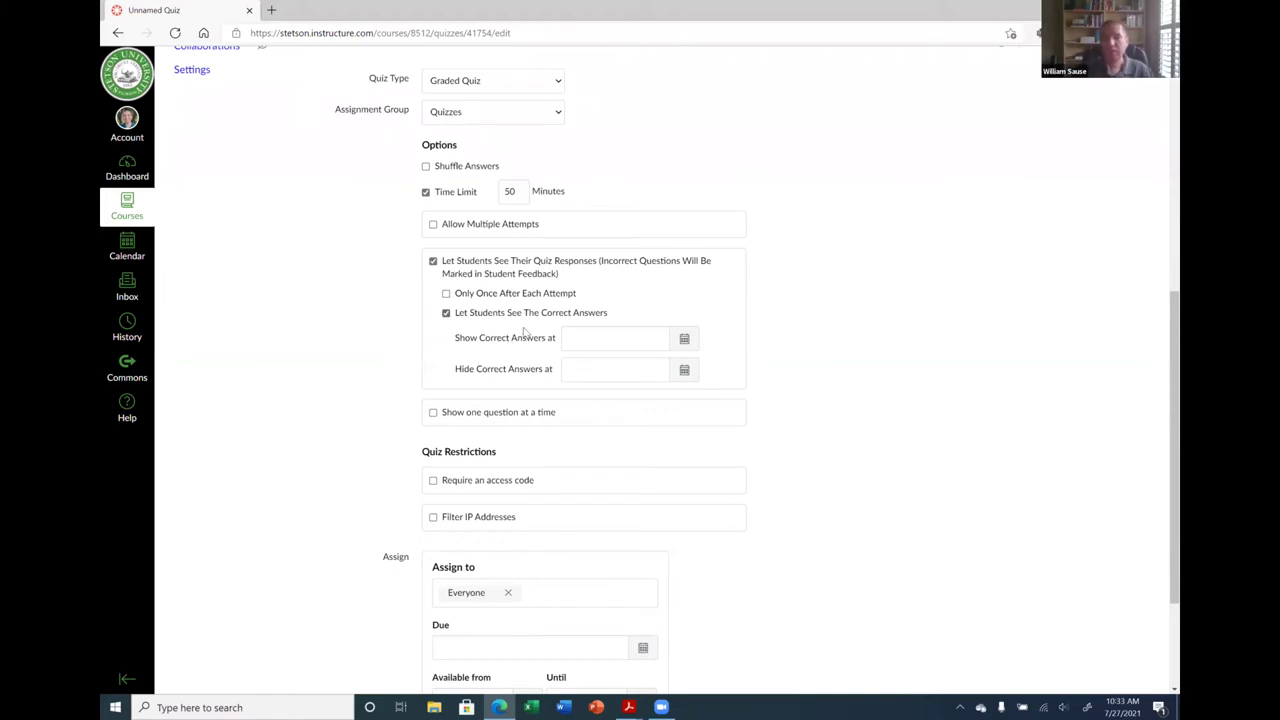
Turn on the access code requirement under Quiz Restrictions to view its code field, and turn it off again.
scroll(626, 328, down, 1)
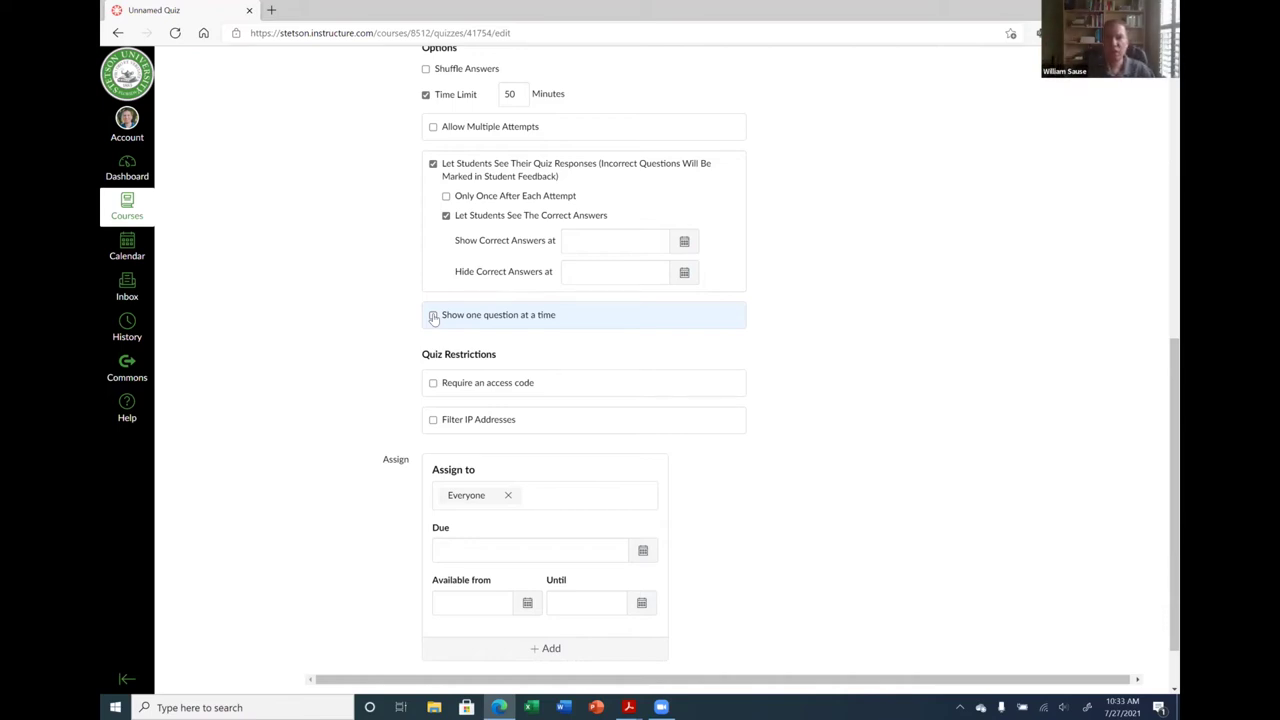
scroll(760, 370, down, 1)
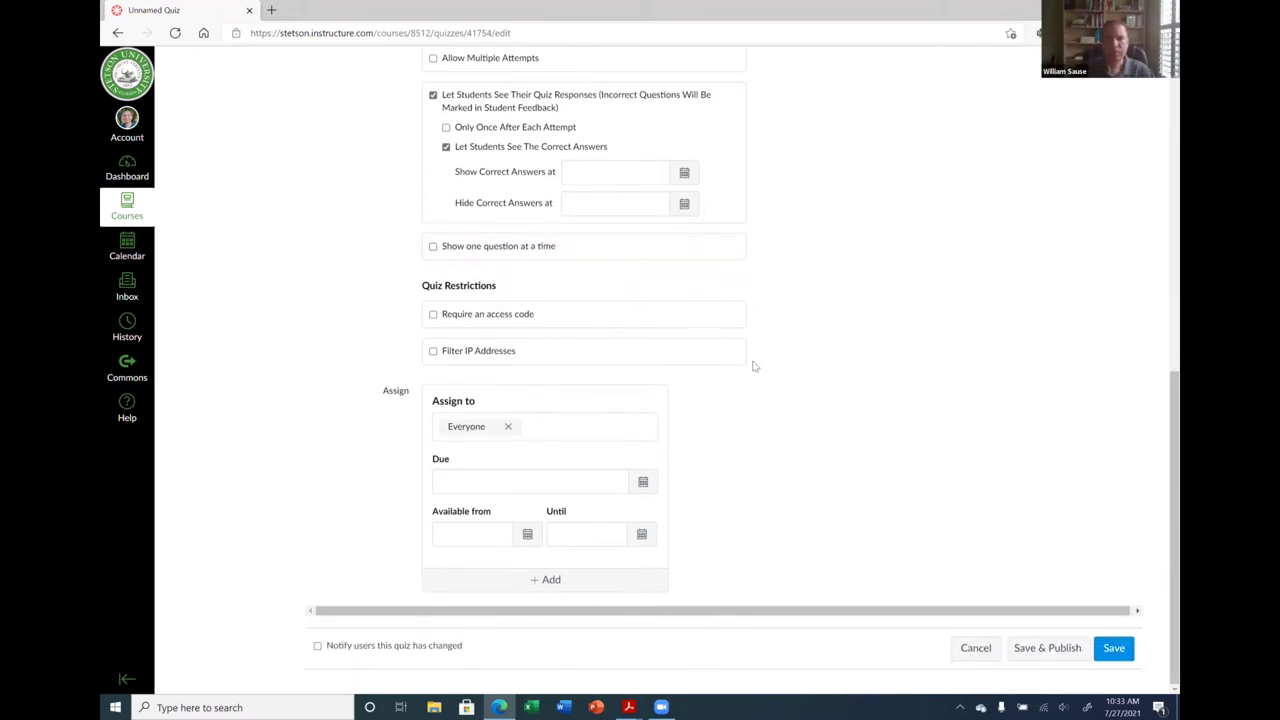
click(493, 317)
click(509, 342)
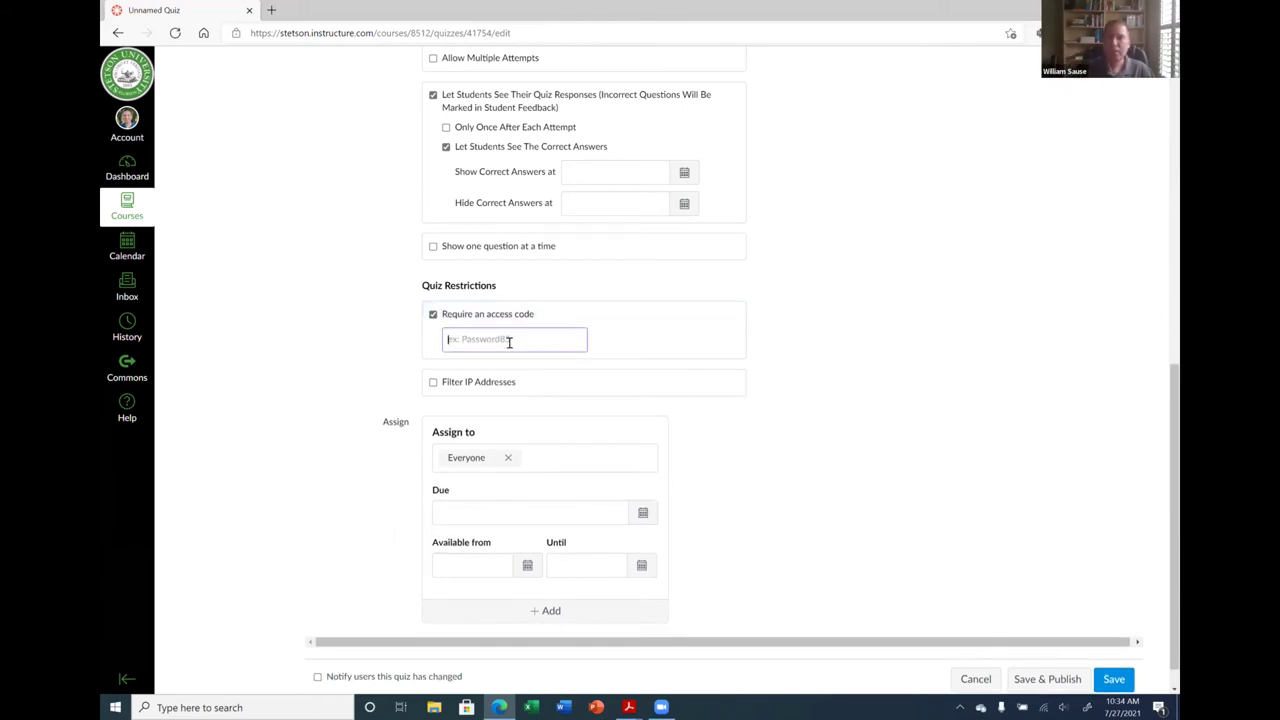
click(433, 316)
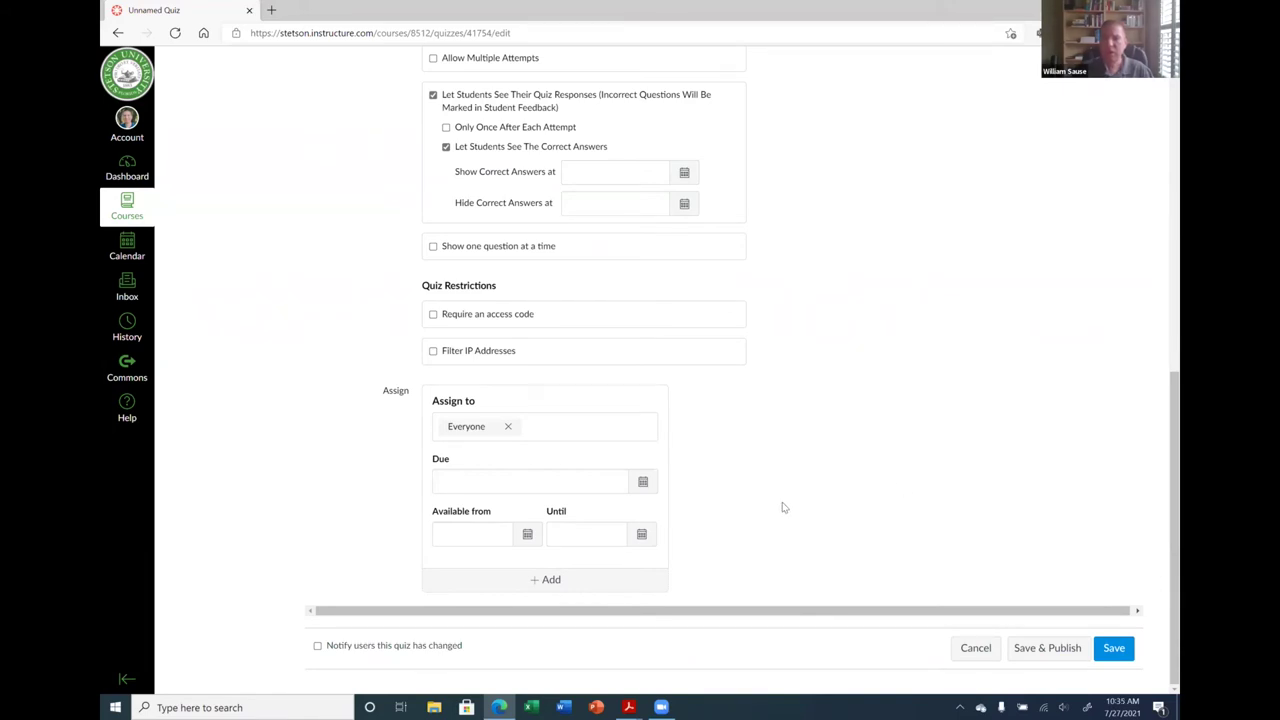
Check the available assignment groups again and keep Quizzes selected.
scroll(784, 507, up, 4)
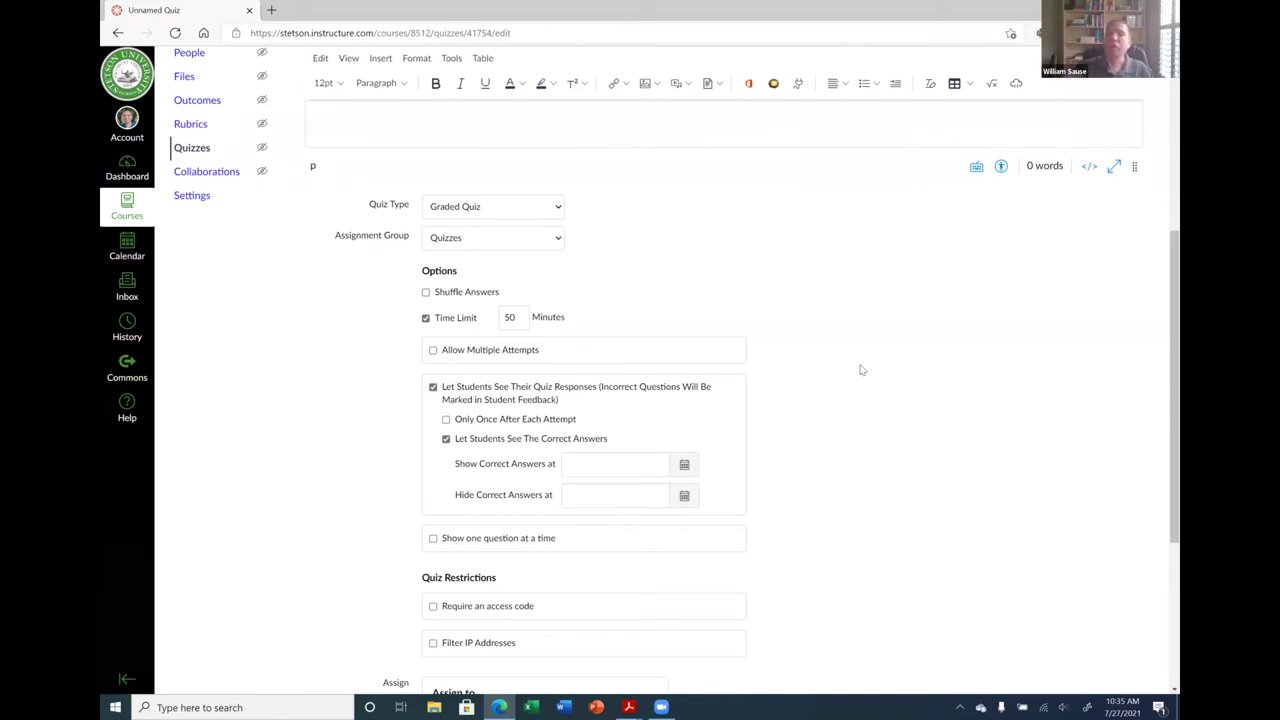
click(537, 244)
click(531, 303)
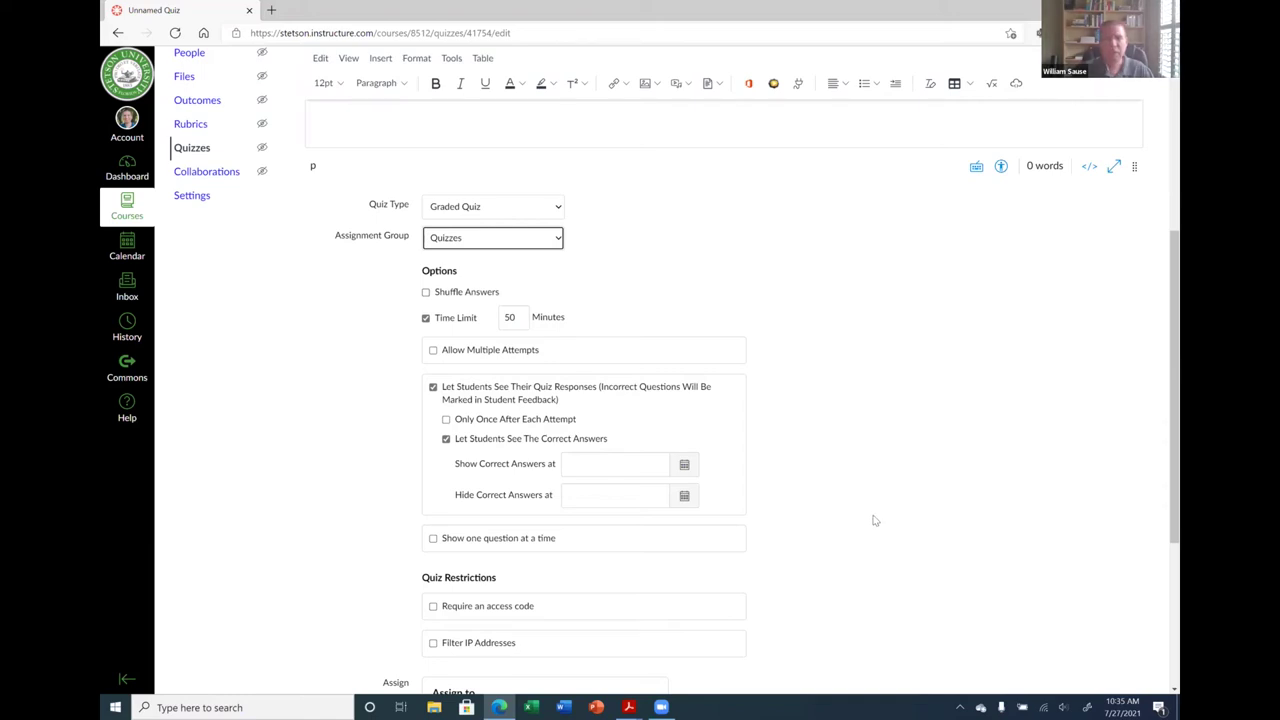
Review the quiz details from the title and instructions through the options, restrictions and Assign settings.
scroll(869, 511, down, 1)
scroll(869, 511, up, 2)
scroll(869, 511, down, 3)
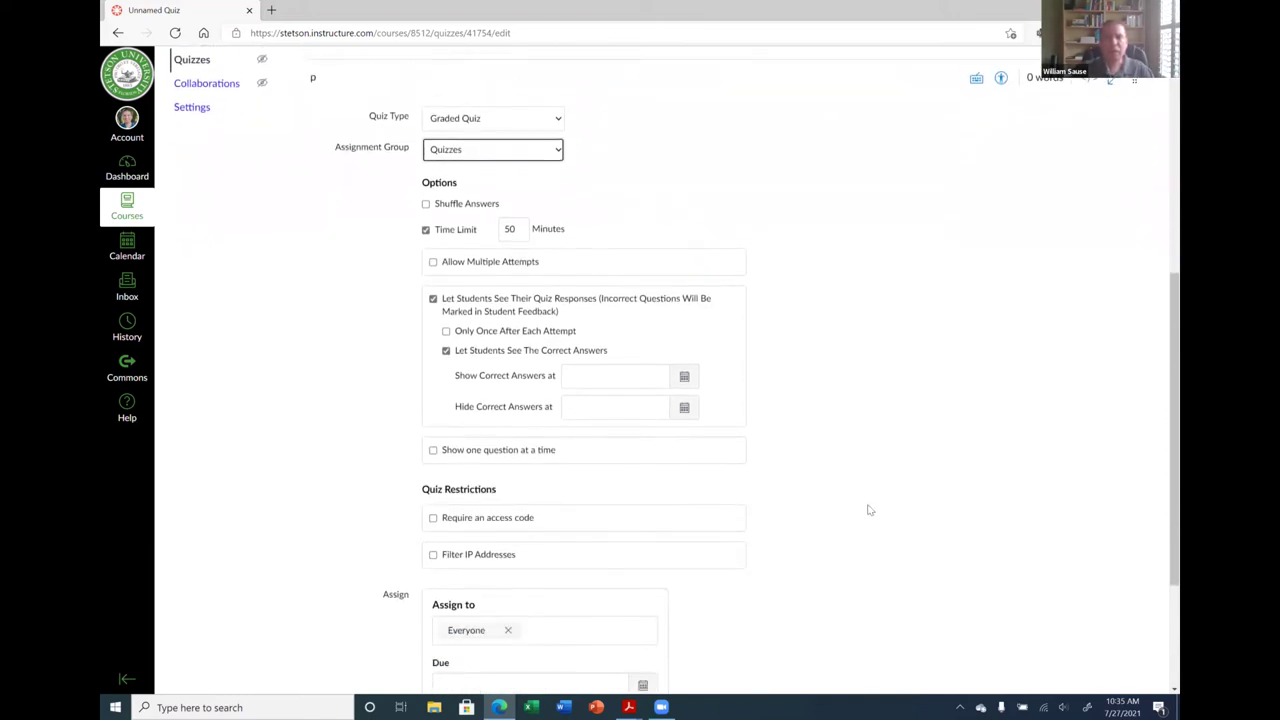
scroll(869, 511, up, 4)
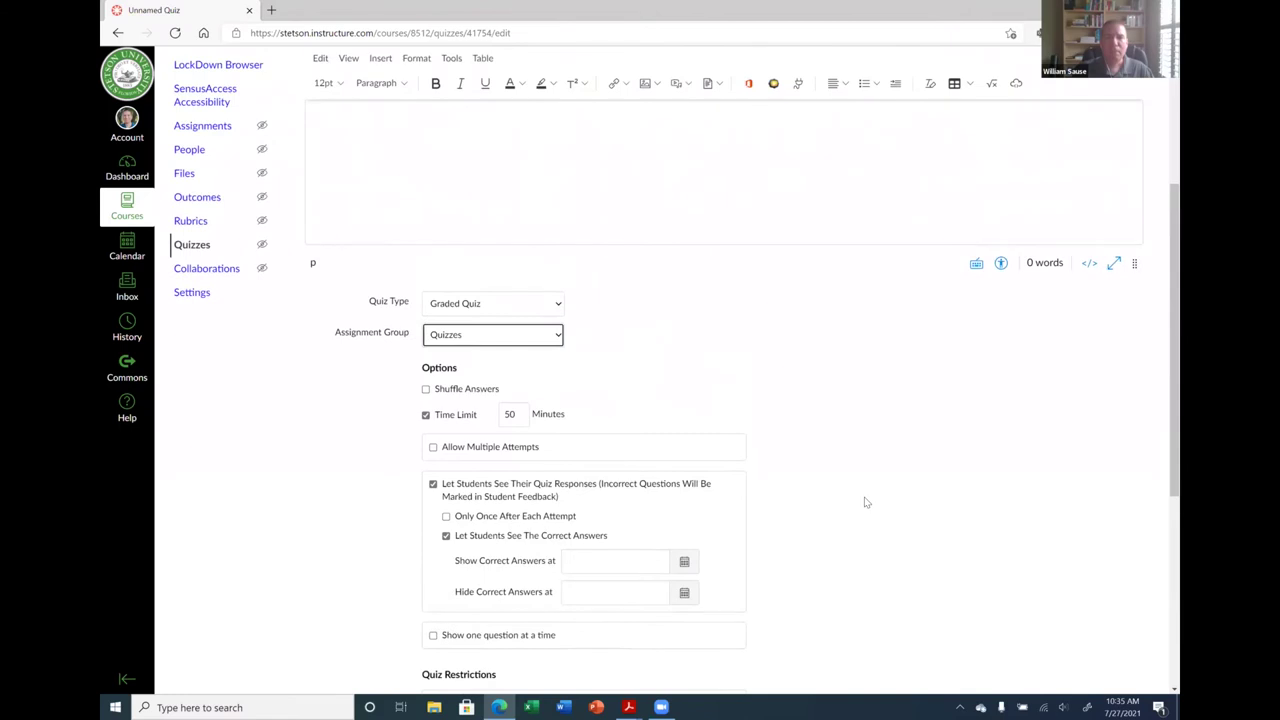
scroll(866, 503, down, 1)
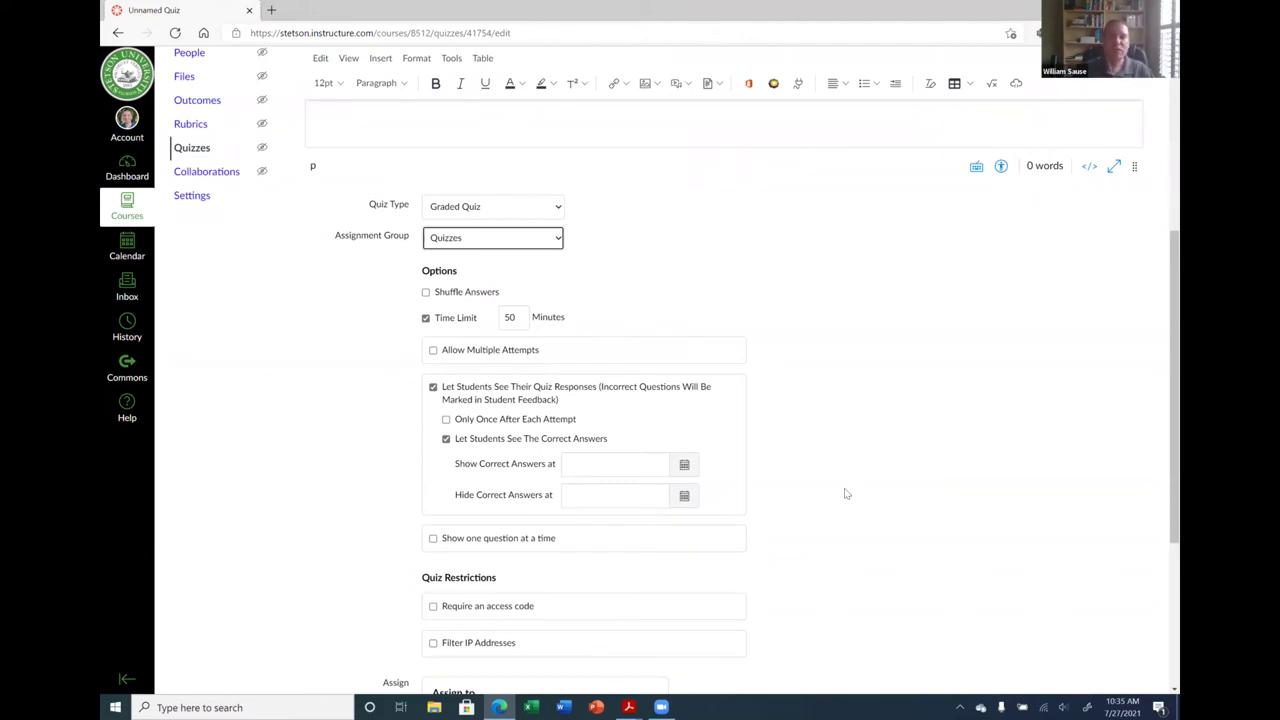
scroll(845, 493, down, 2)
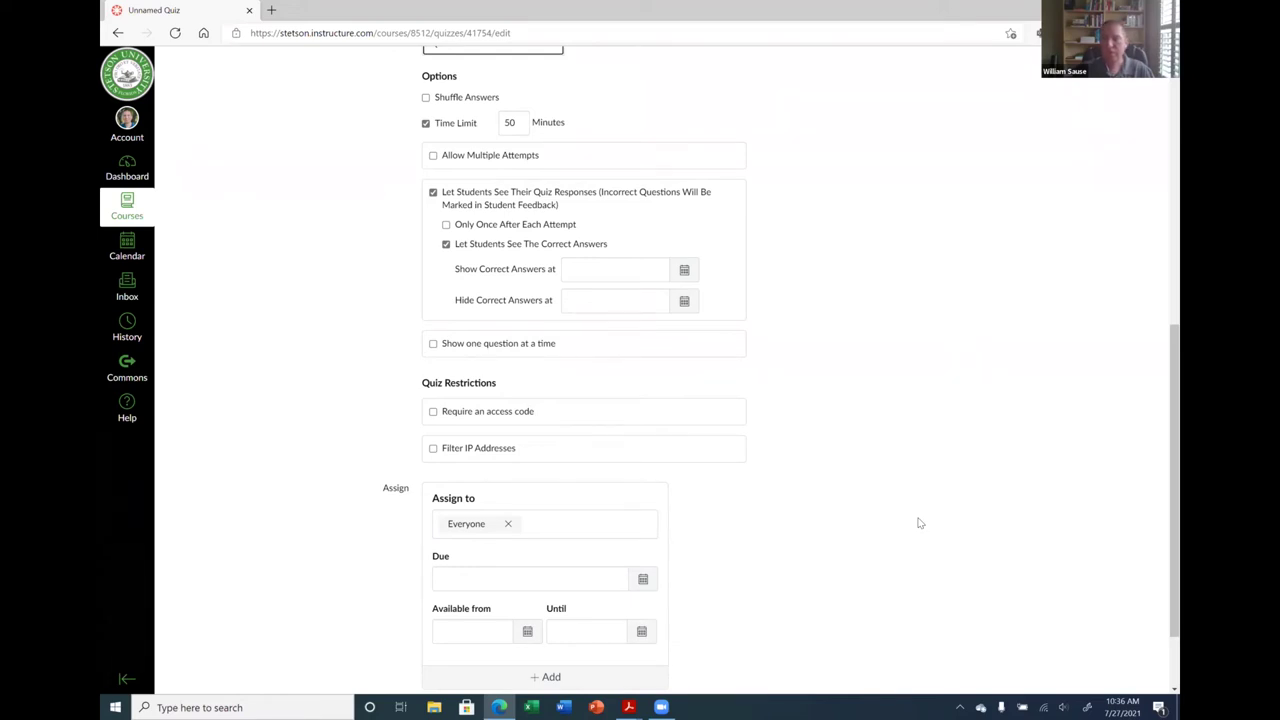
scroll(880, 400, up, 4)
scroll(853, 371, up, 2)
scroll(769, 280, down, 5)
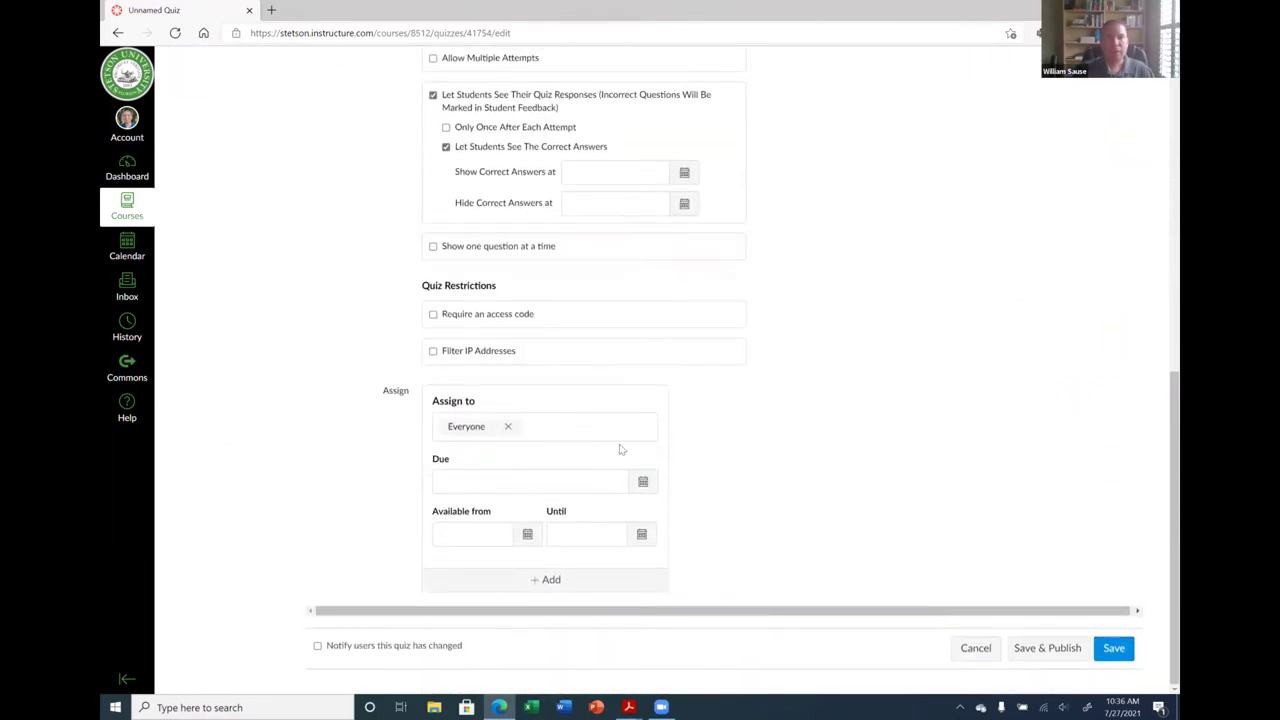
scroll(760, 460, up, 2)
scroll(791, 466, down, 2)
scroll(811, 420, up, 10)
scroll(810, 418, down, 7)
scroll(807, 424, up, 3)
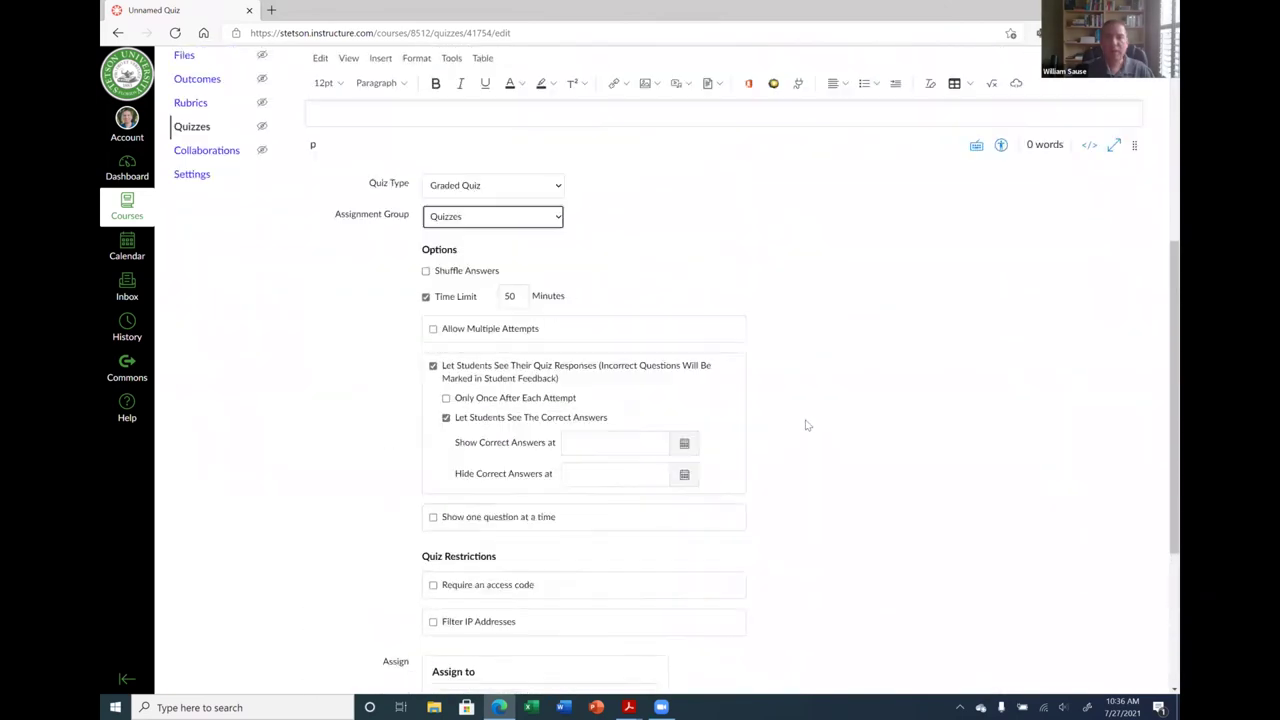
scroll(807, 424, up, 4)
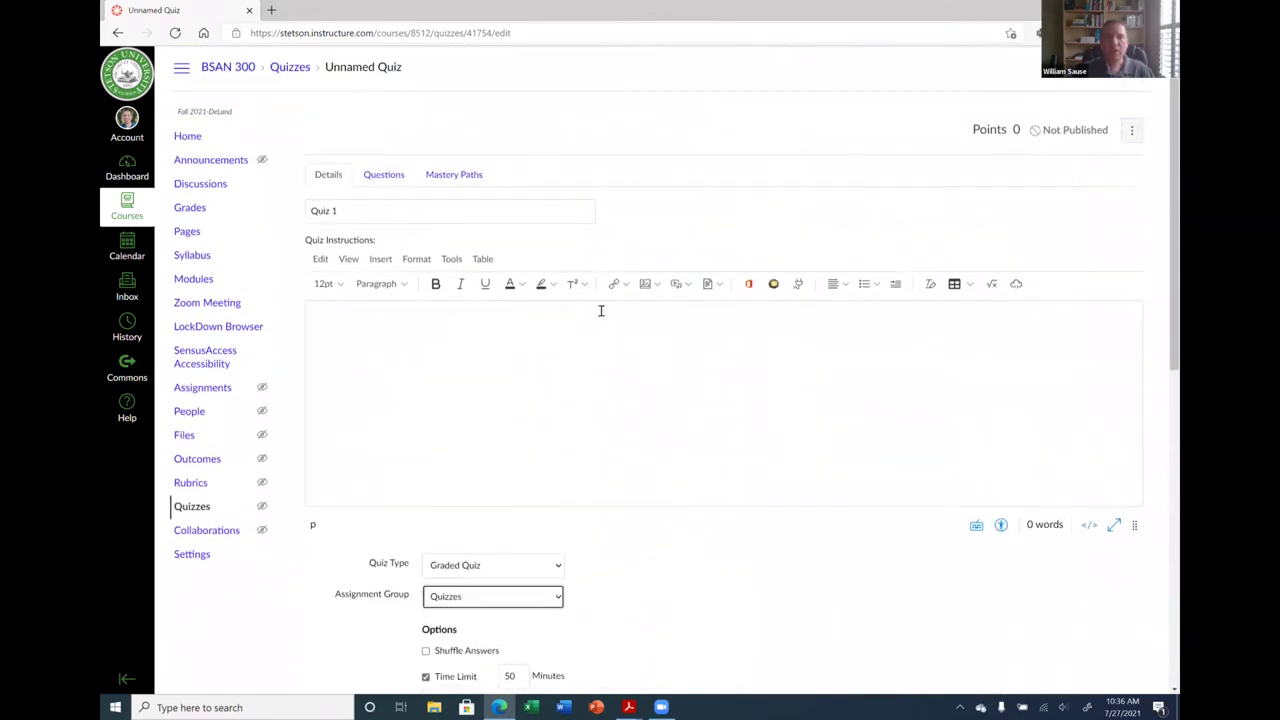
Add a new quiz question named Question 1 and keep its type as Multiple Choice.
click(389, 181)
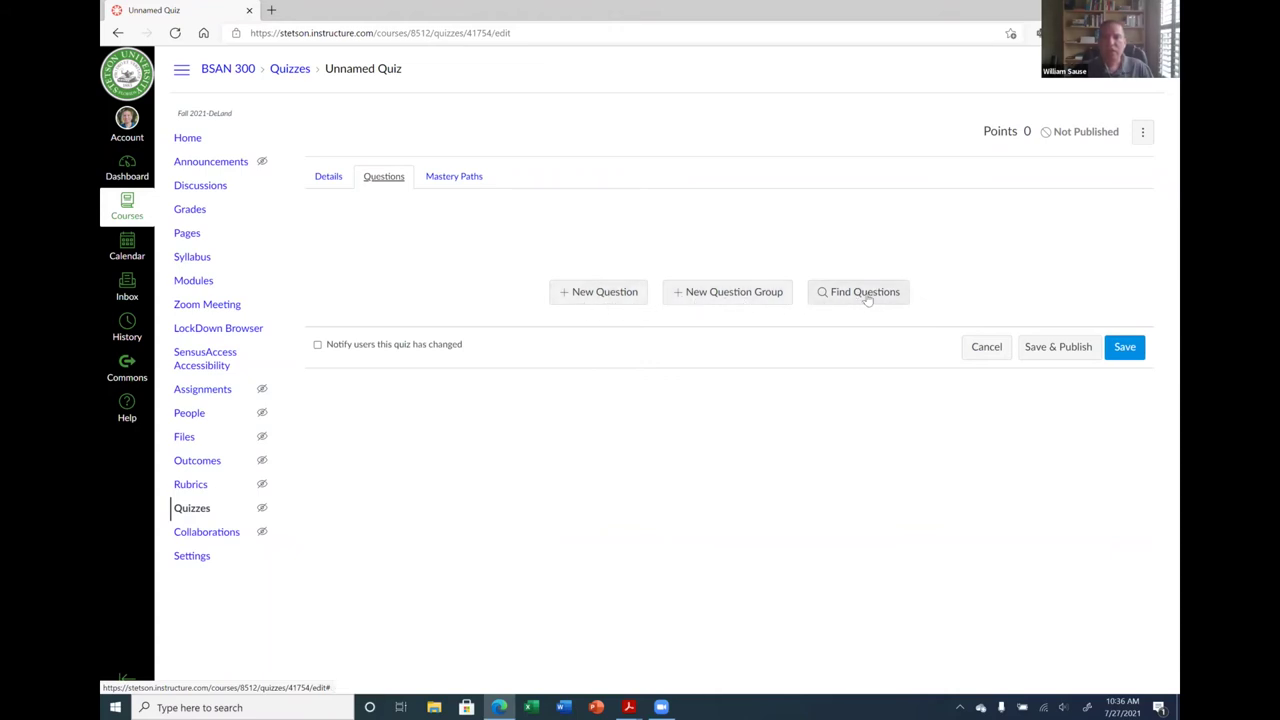
click(605, 293)
click(605, 292)
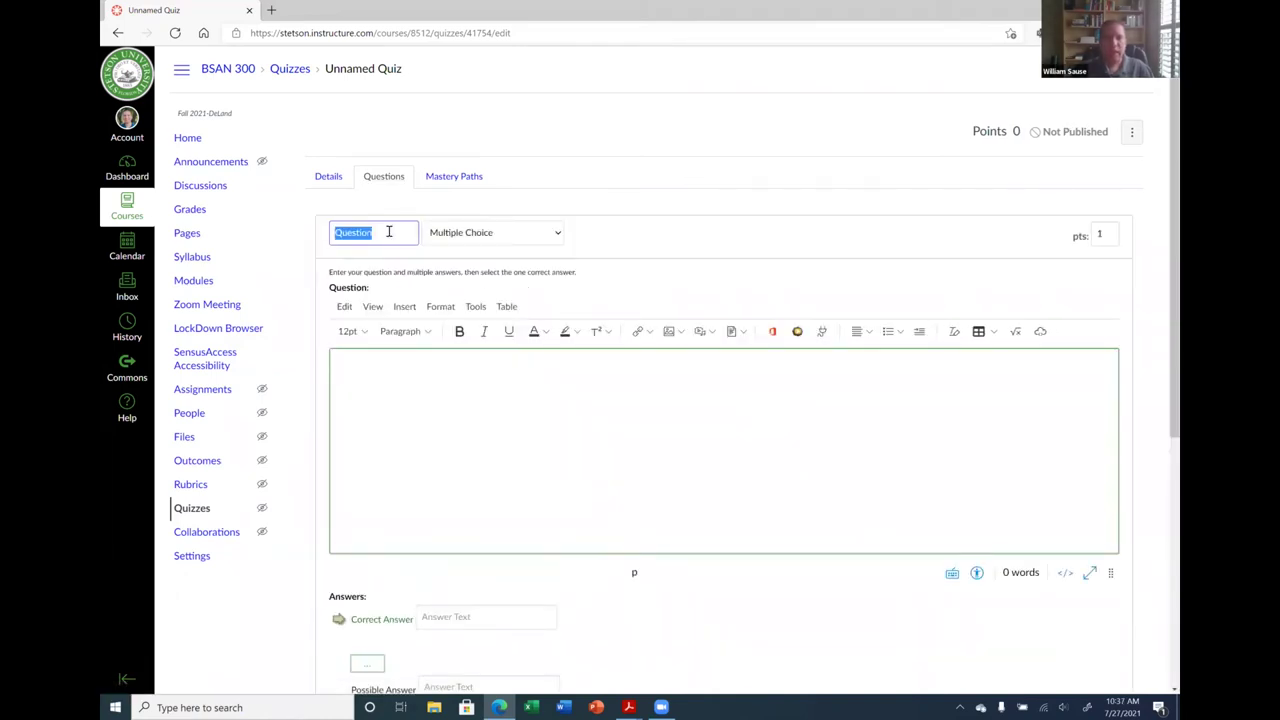
text(Ques)
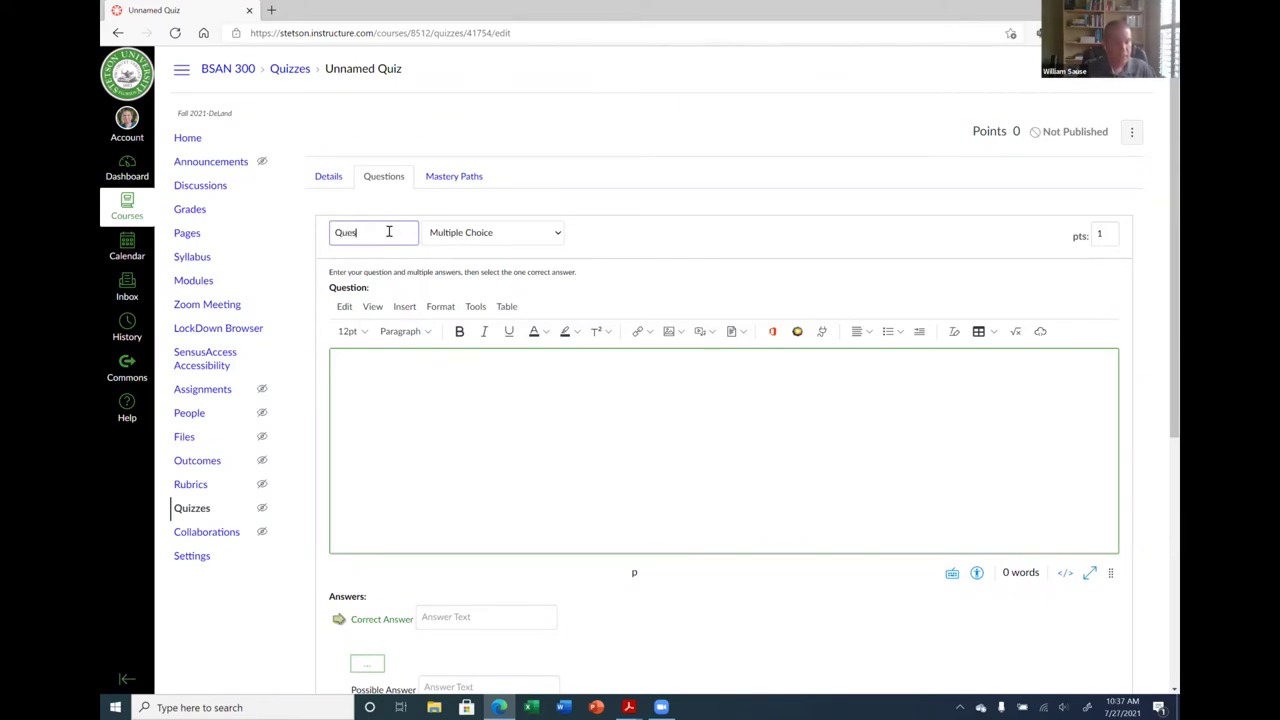
text(tion 1)
click(510, 238)
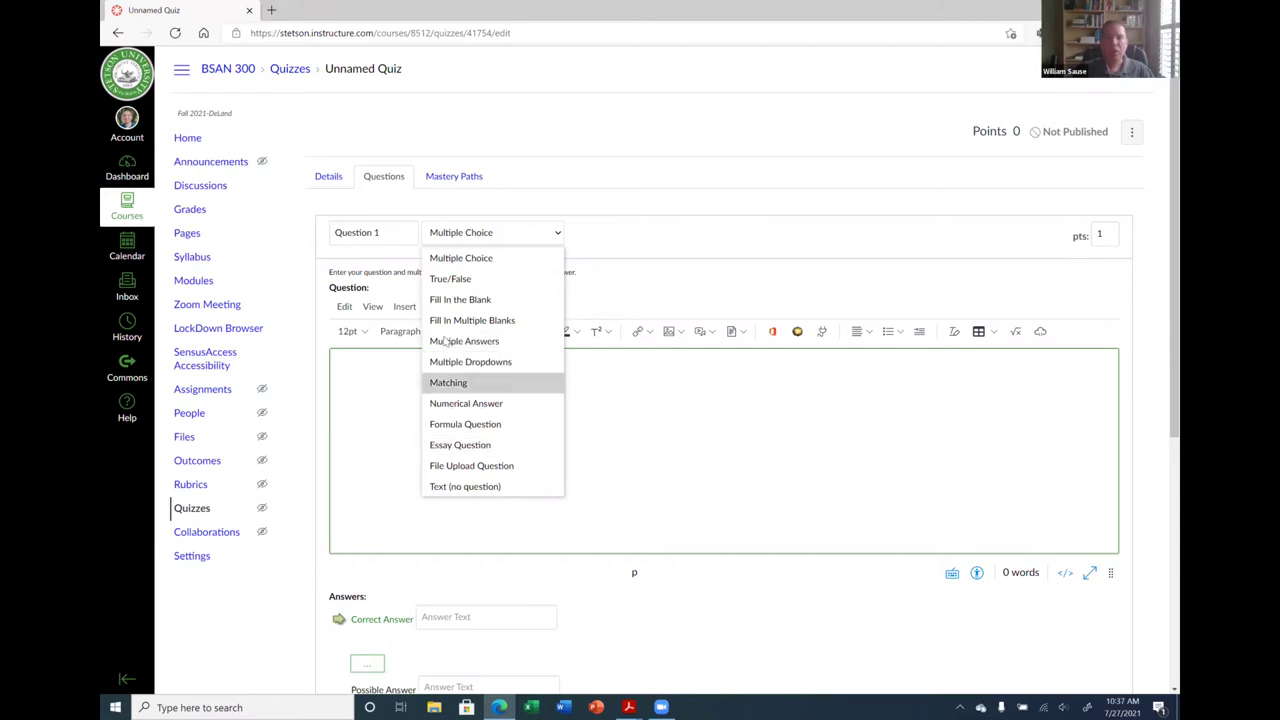
click(461, 258)
Enter "This is a multiple choice quesiton." as the question text of Question 1.
scroll(520, 432, down, 2)
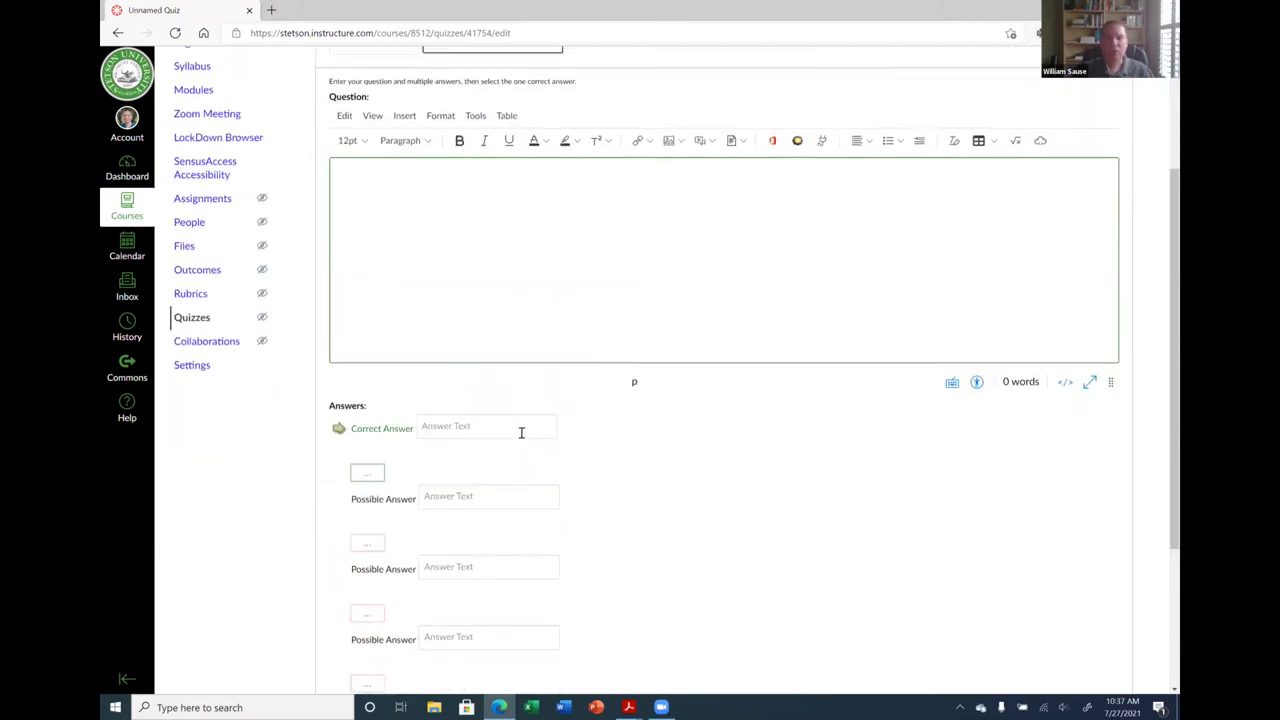
scroll(512, 355, up, 1)
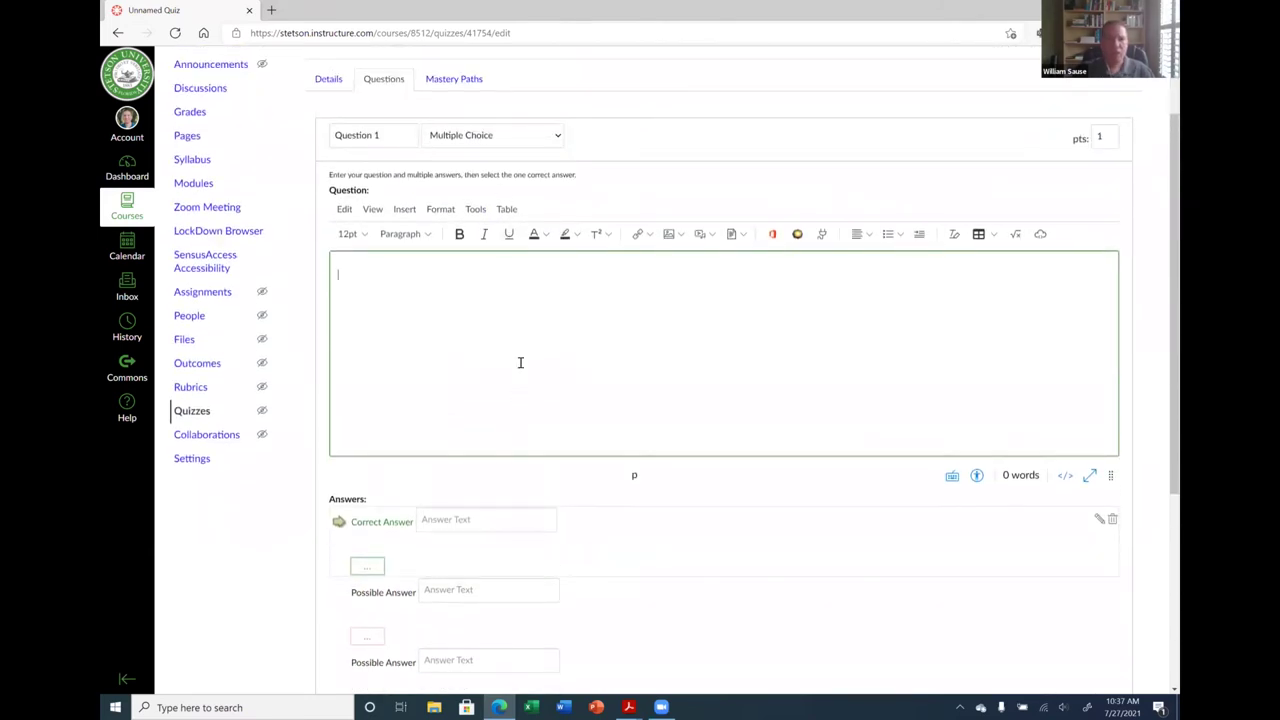
text(This is a multiple)
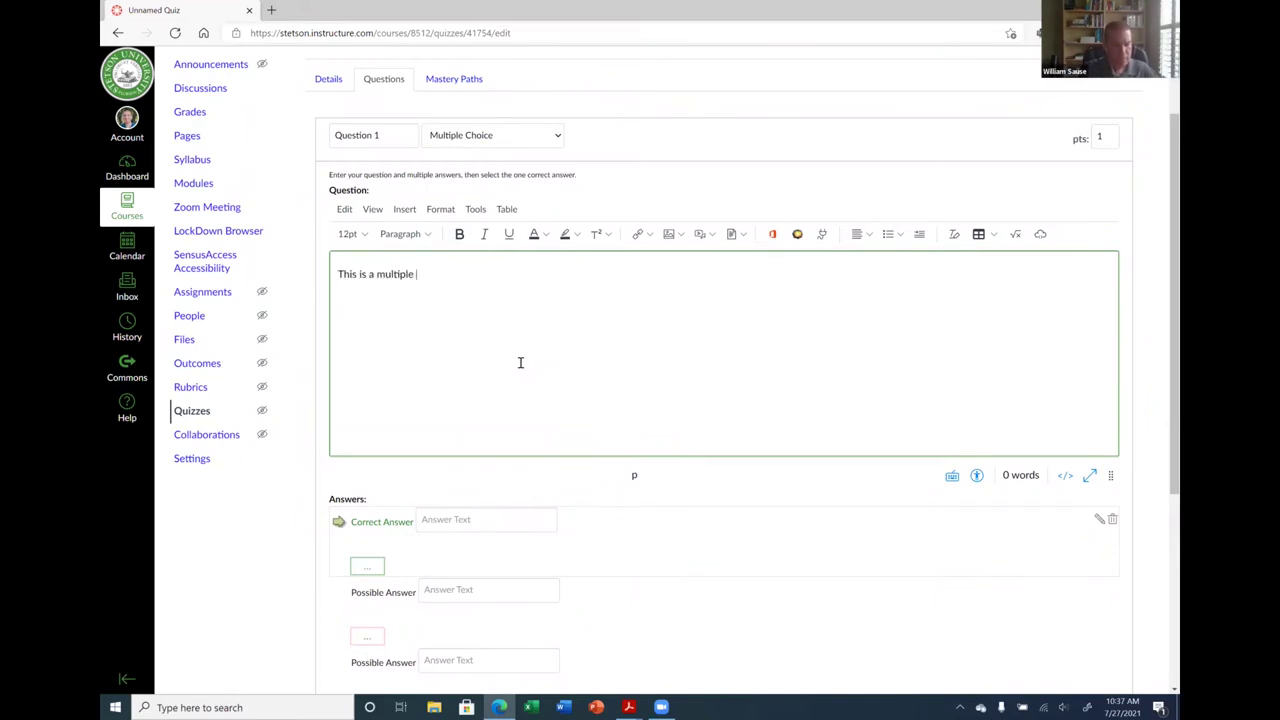
text( choice quesiton.)
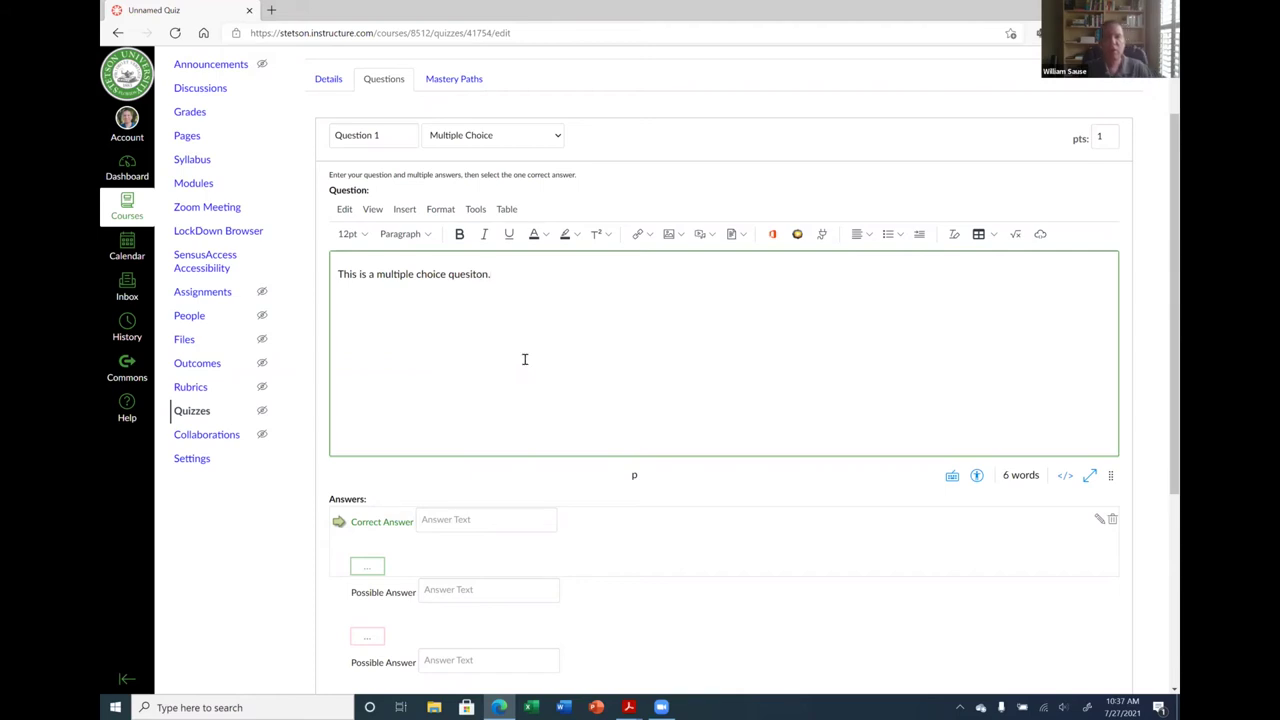
Enter Answer 1 as the correct answer and Answer 2 as the first possible answer.
scroll(548, 414, down, 1)
scroll(548, 414, down, 4)
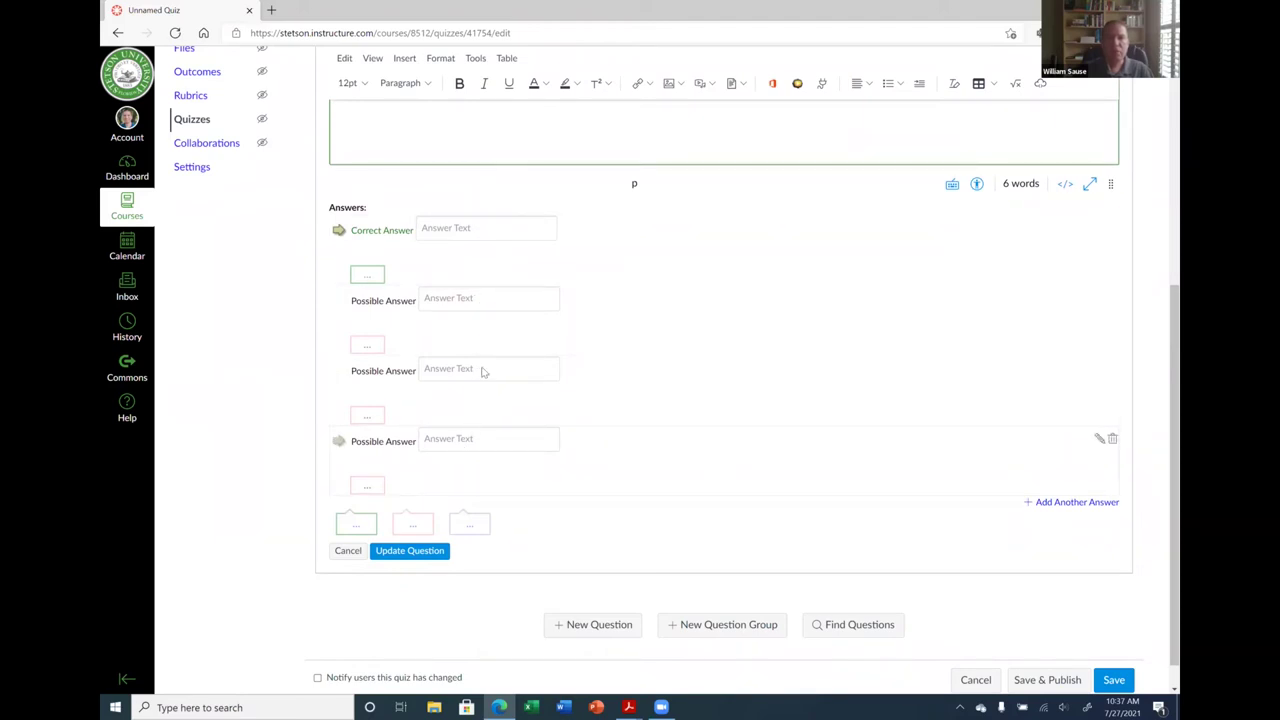
click(494, 227)
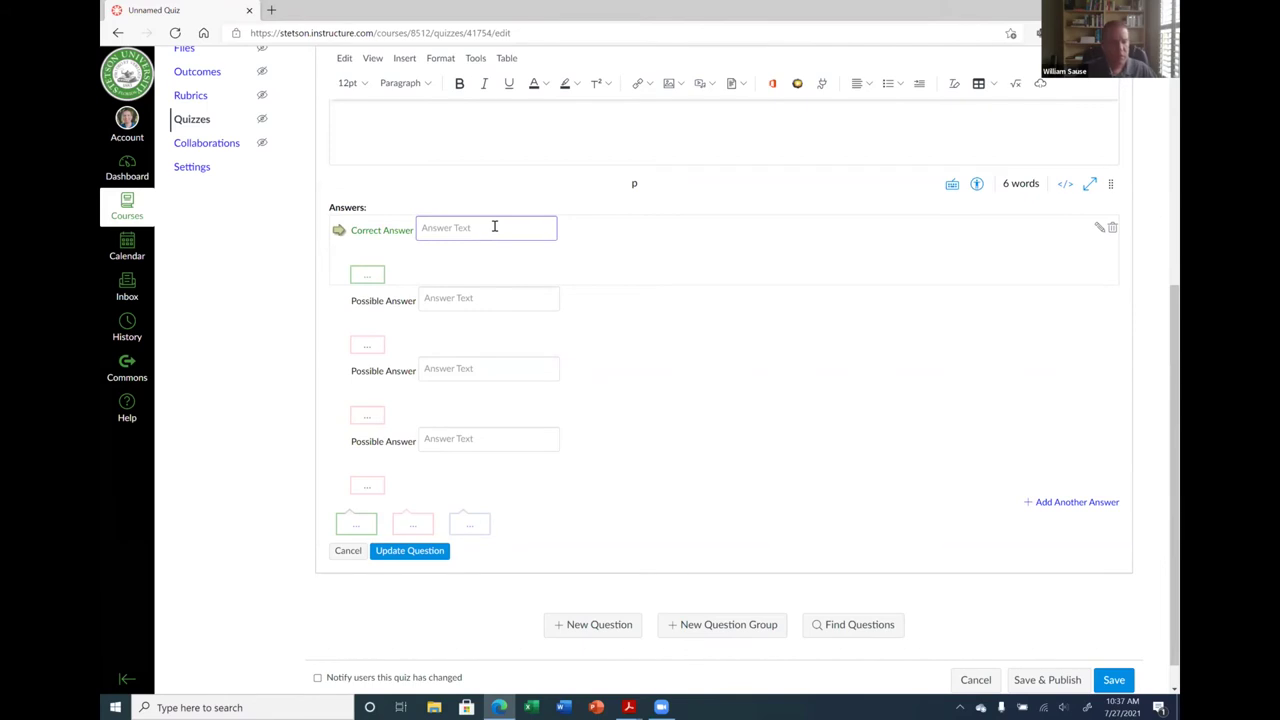
text(Answer 1)
click(538, 296)
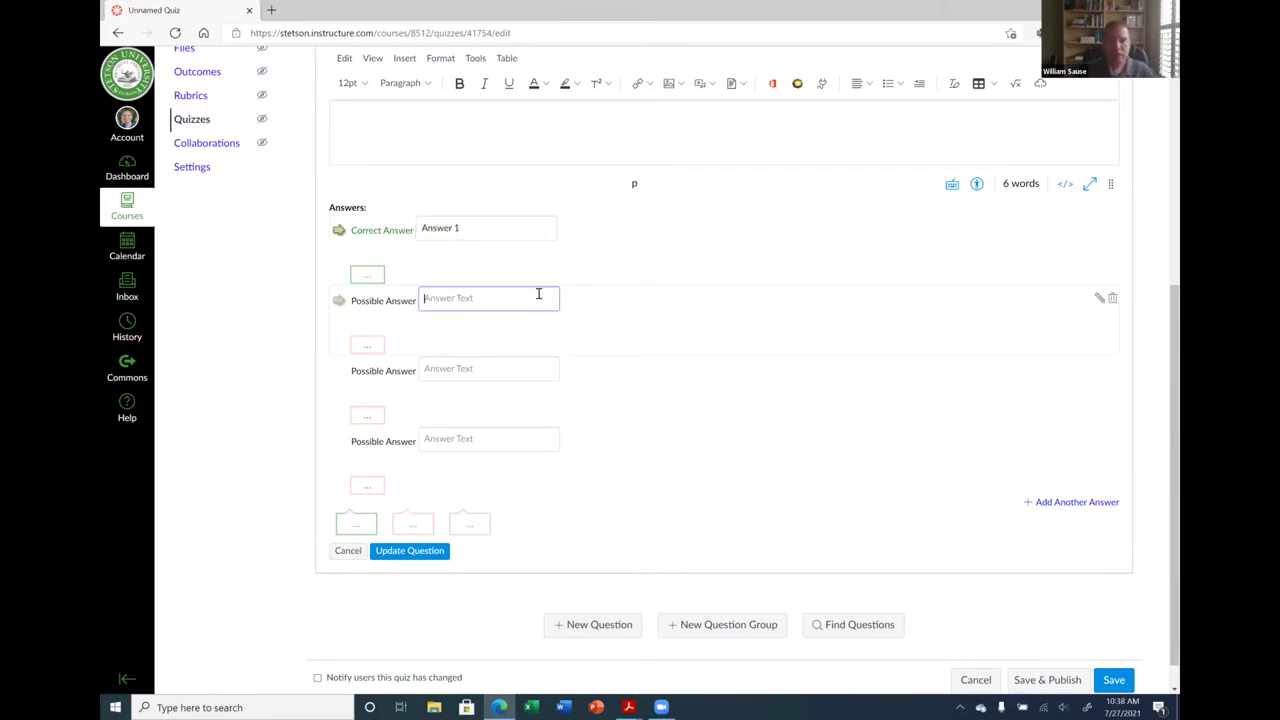
text(Answer 2)
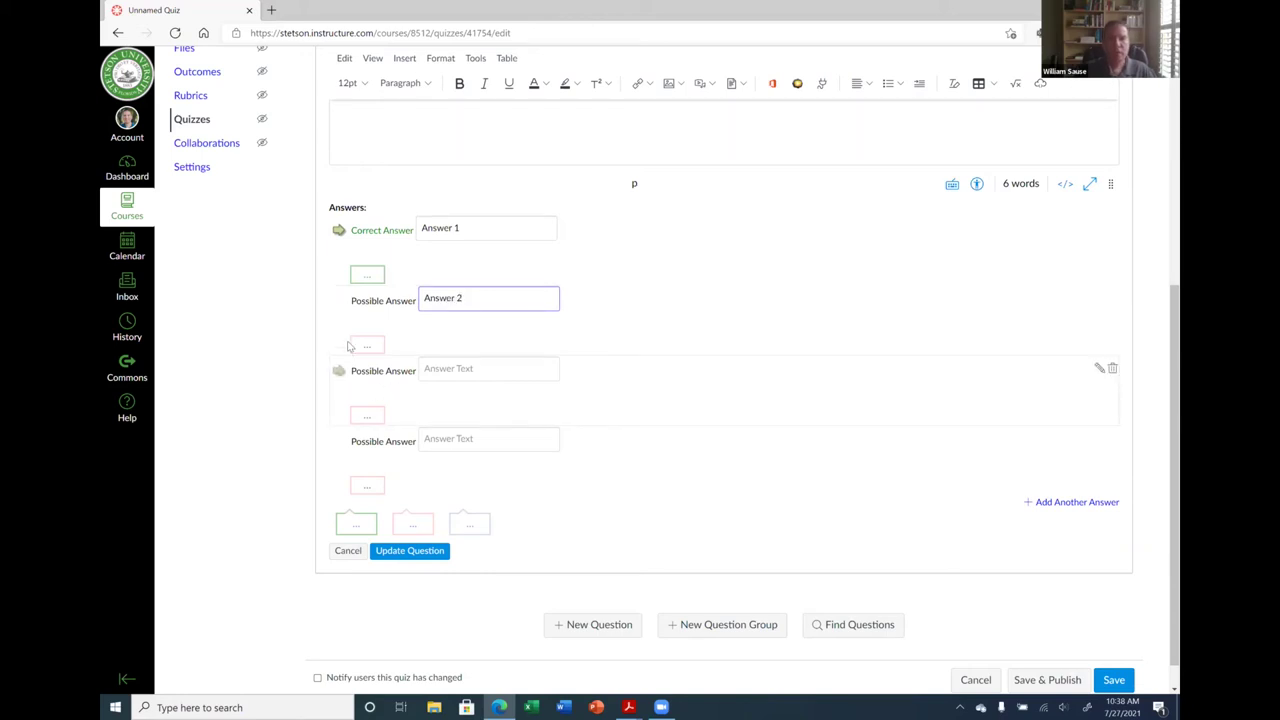
Add the feedback comment "Correct!" to Answer 1 and finish editing the comment.
click(367, 275)
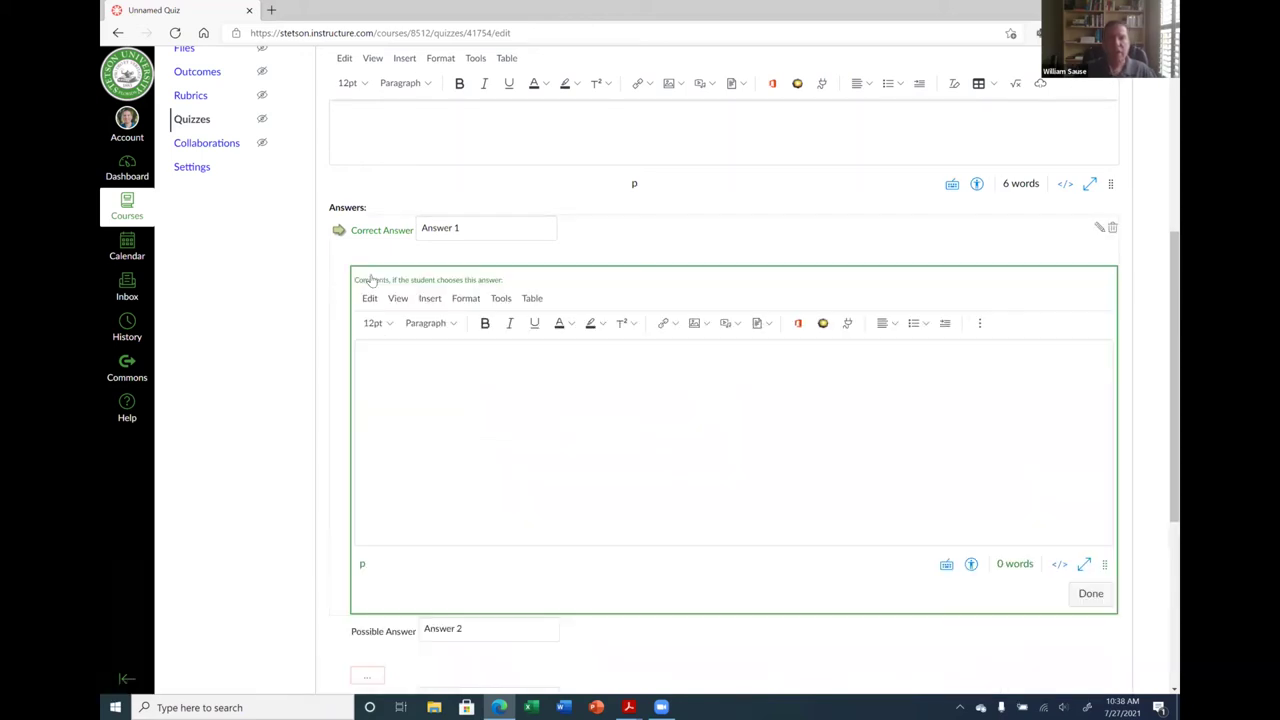
click(426, 376)
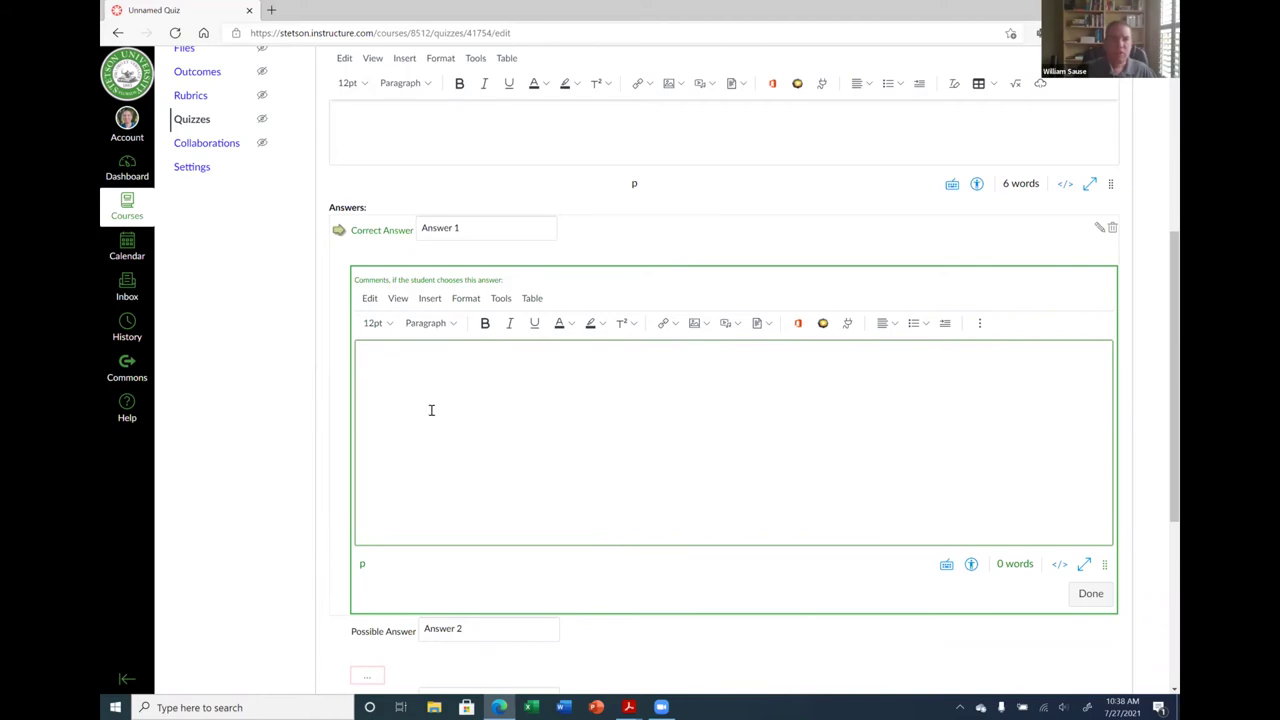
text(Correct!)
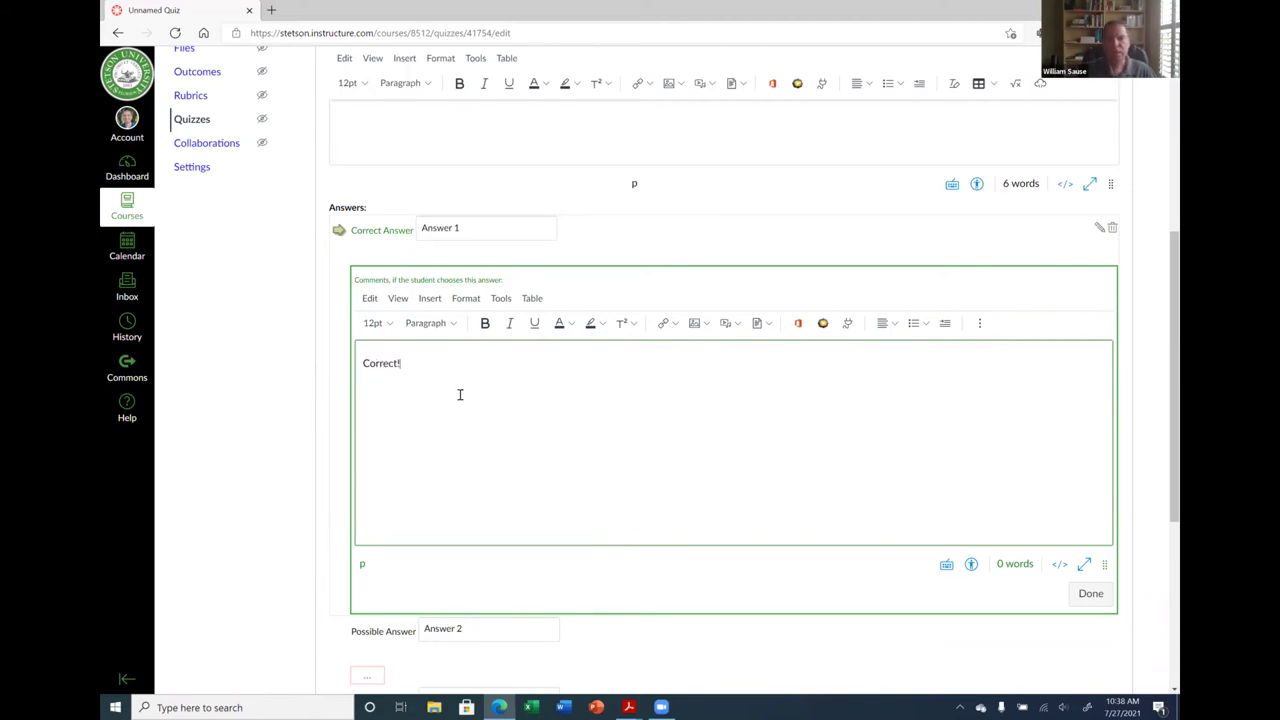
click(350, 362)
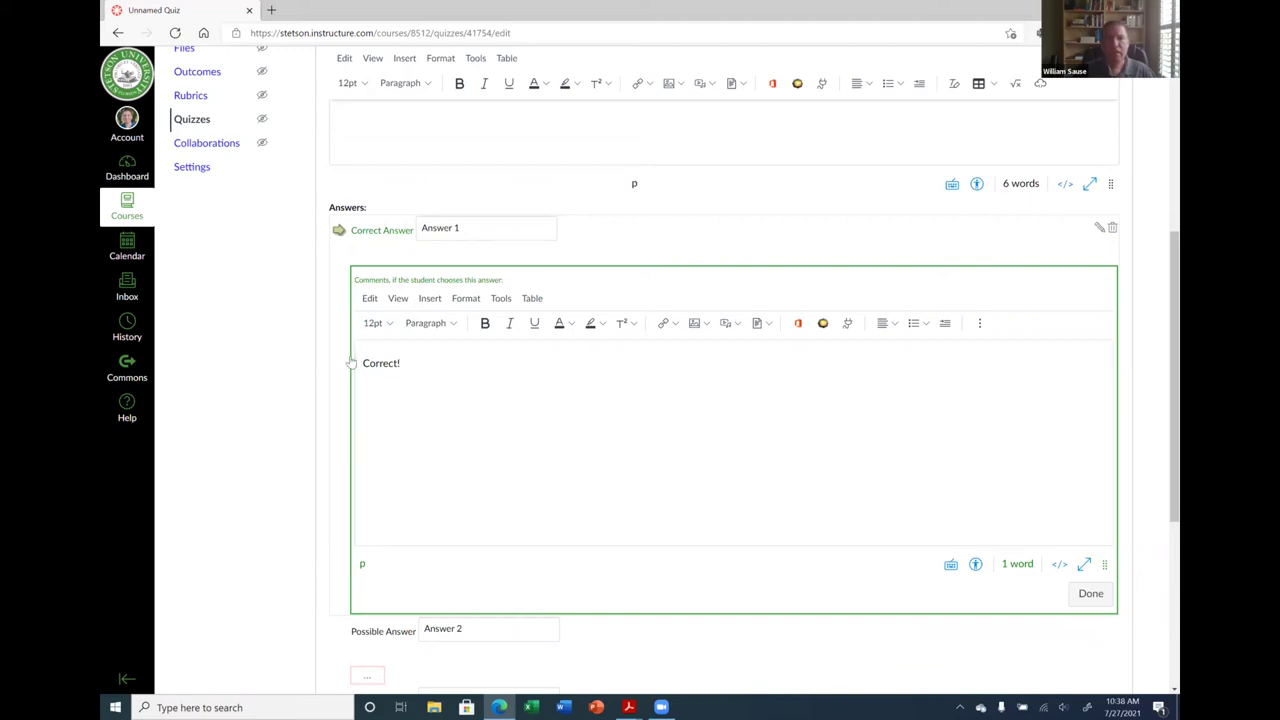
scroll(429, 446, down, 5)
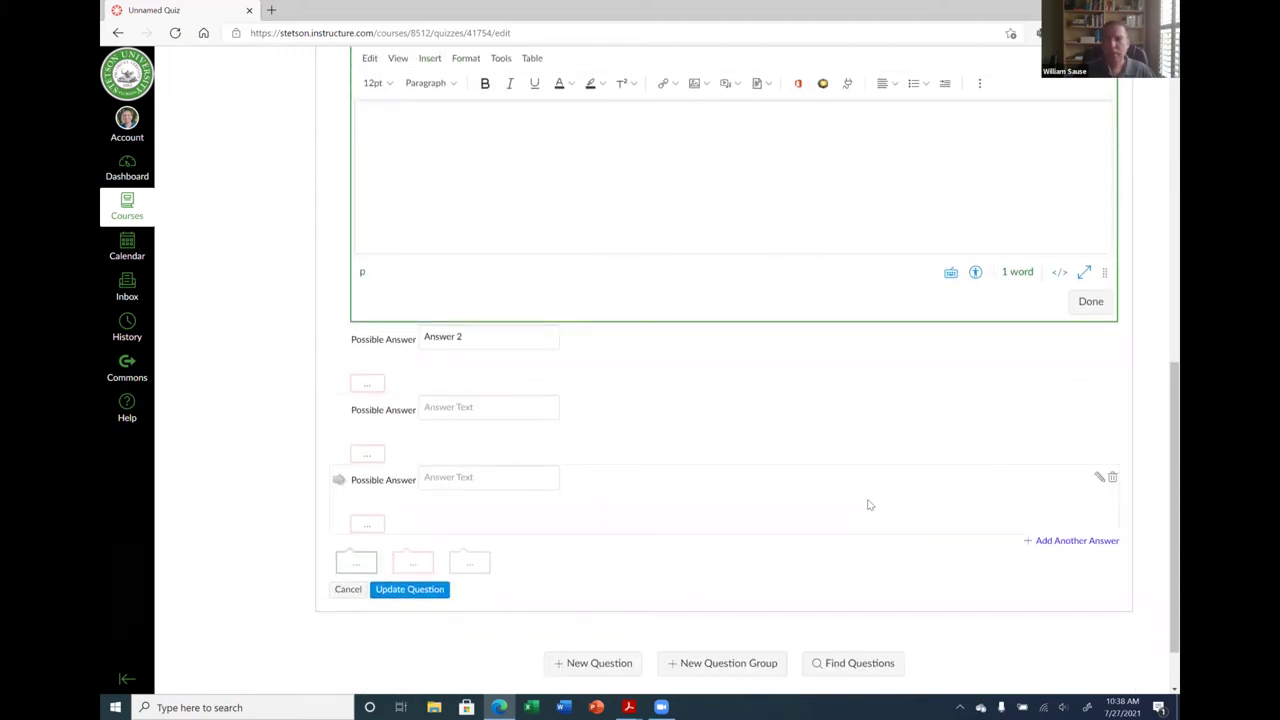
click(1083, 306)
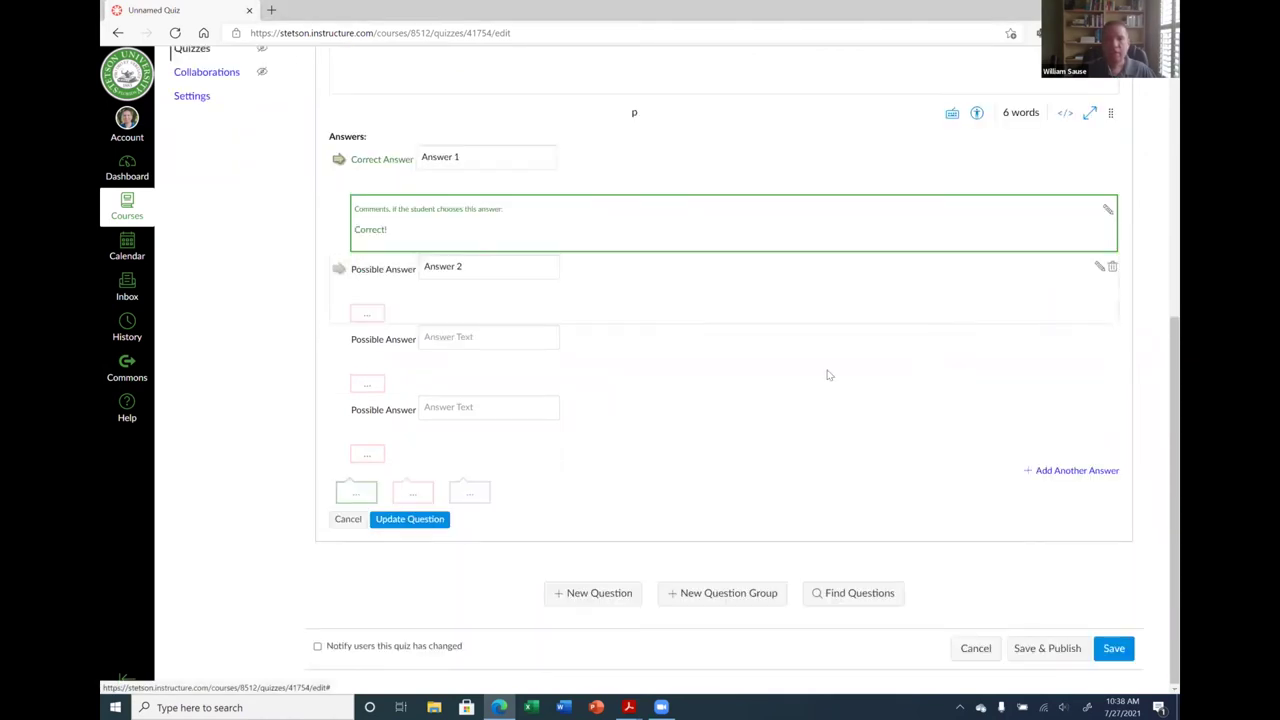
Add the feedback comment "Incorrect. The correct answer is..." to Answer 2 and finish editing the comment.
click(366, 320)
text(Incorrect.  )
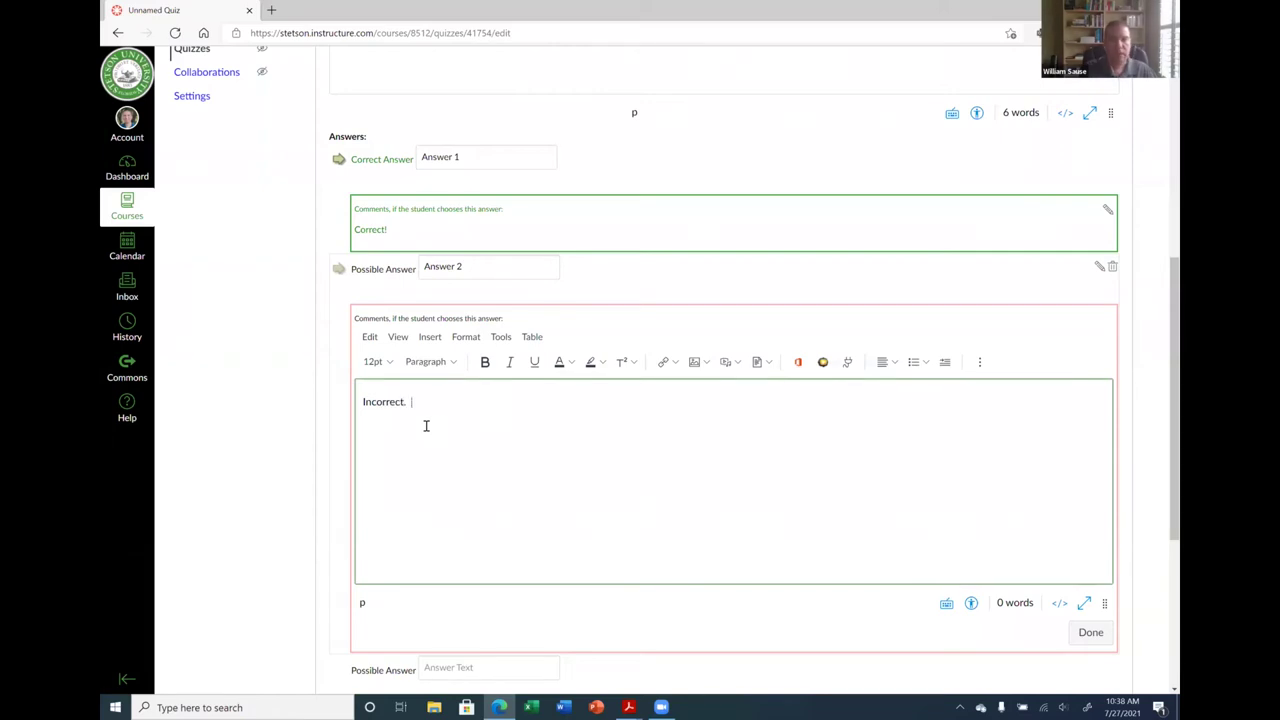
text(The correct)
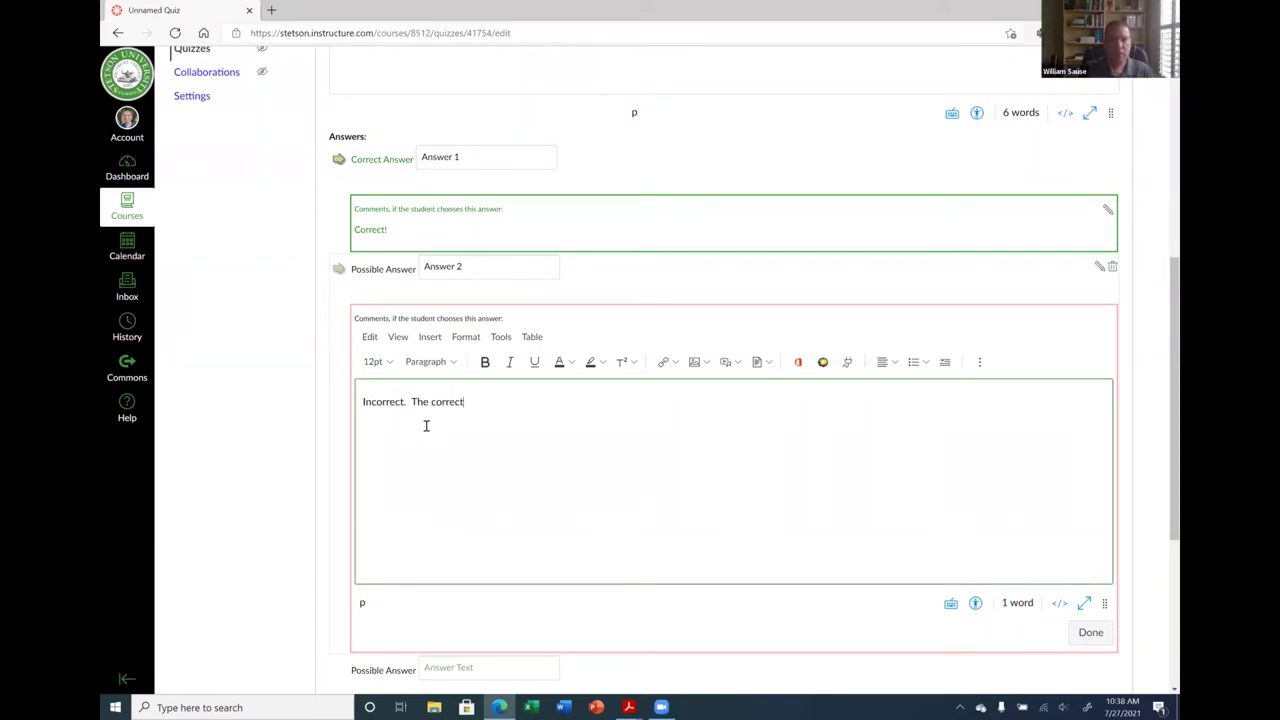
text( answer is.)
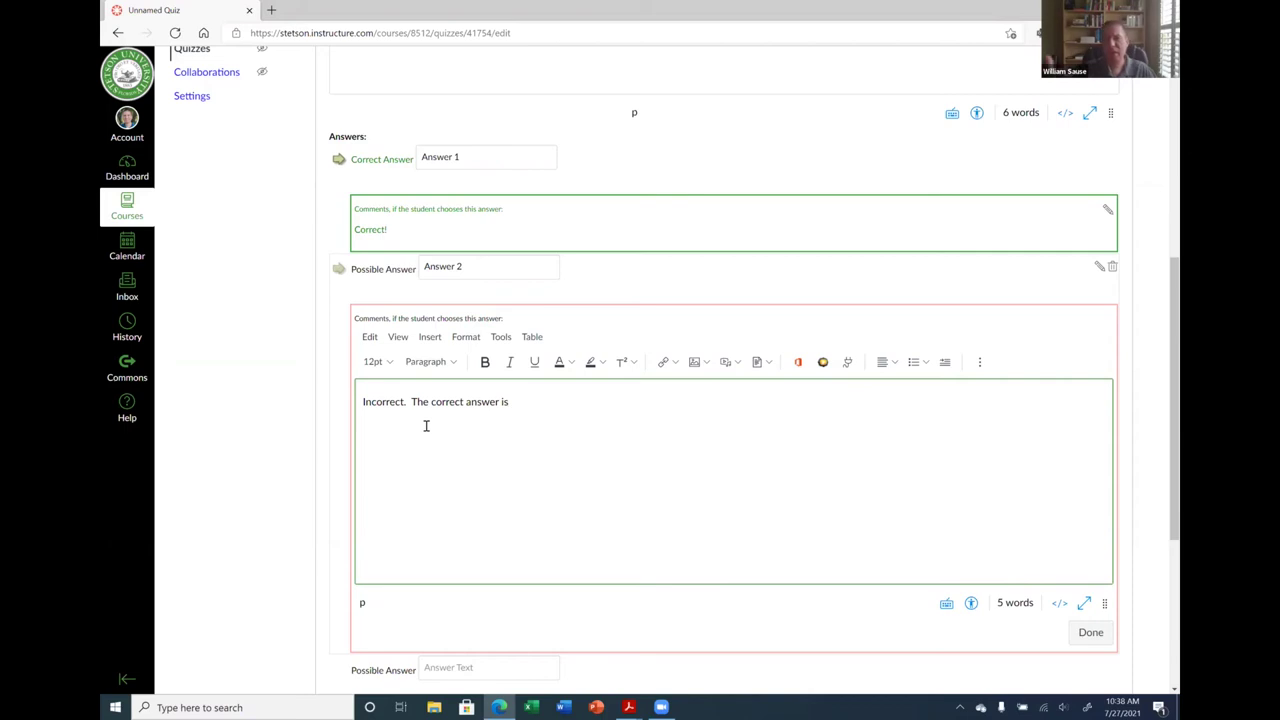
text(..)
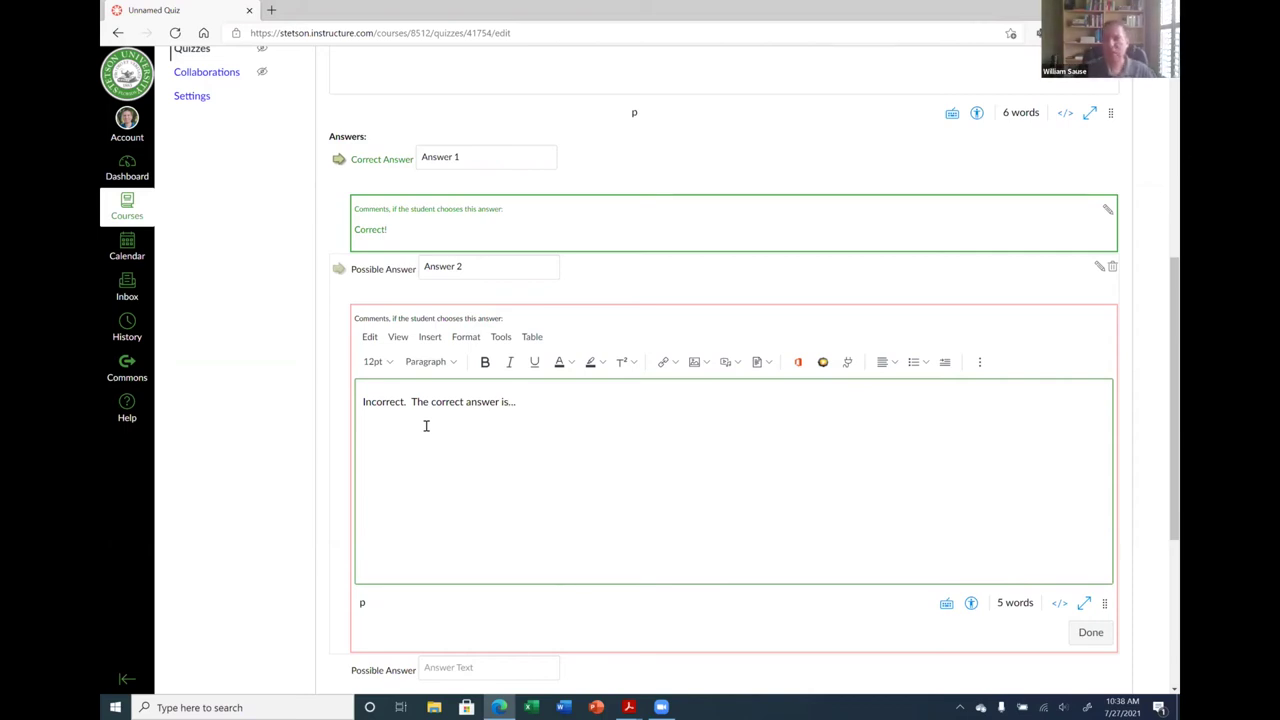
click(1090, 633)
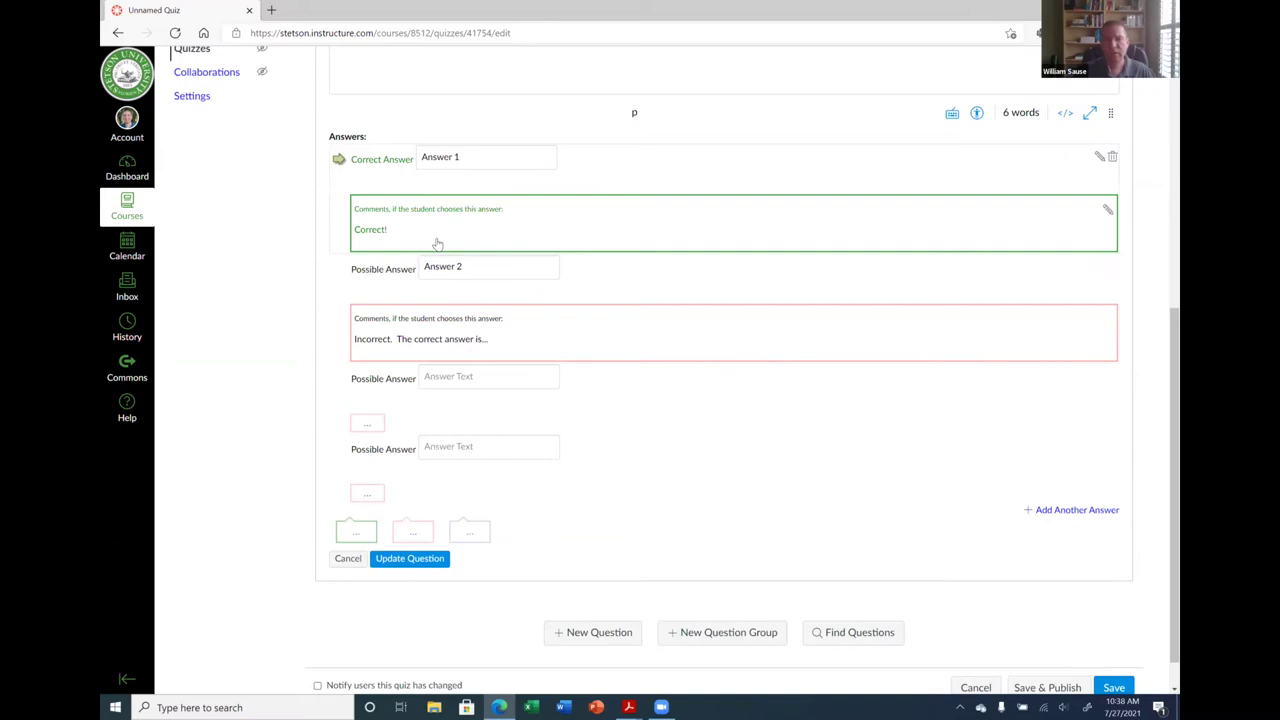
Switch Question 1 to the True/False type and examine its answer layout.
scroll(771, 477, down, 1)
scroll(771, 474, up, 4)
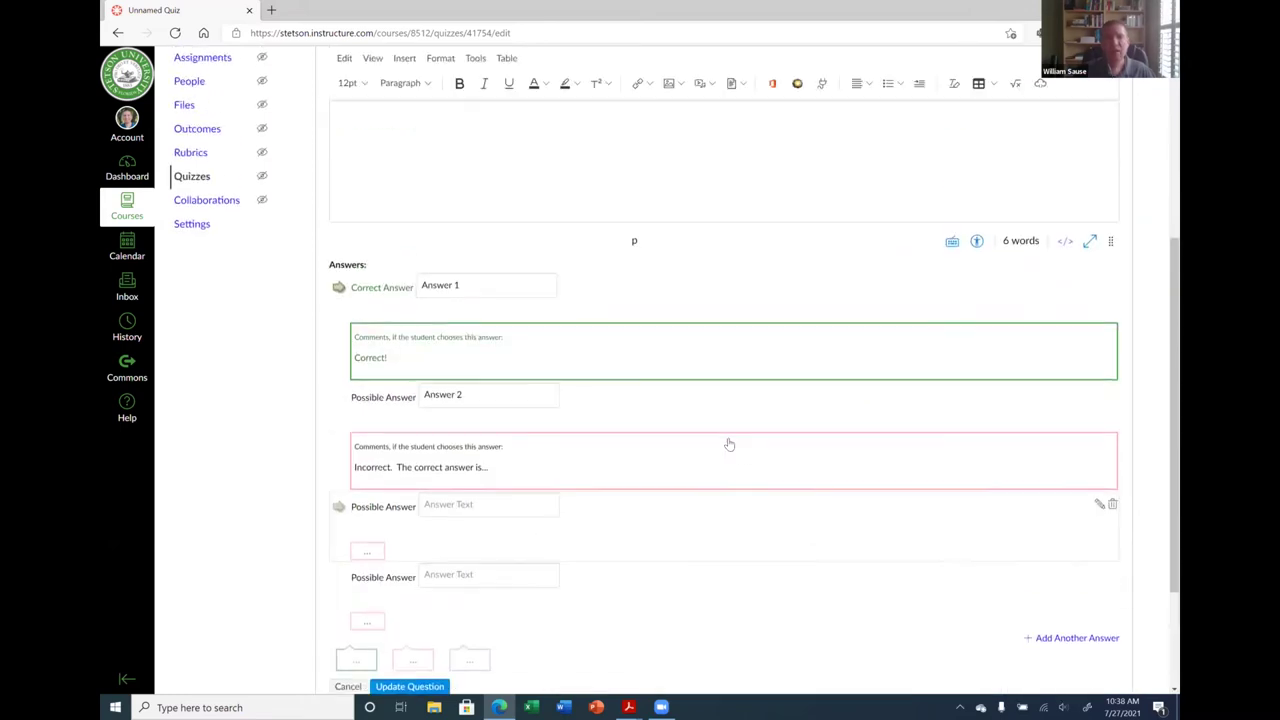
scroll(594, 294, down, 1)
scroll(560, 260, up, 4)
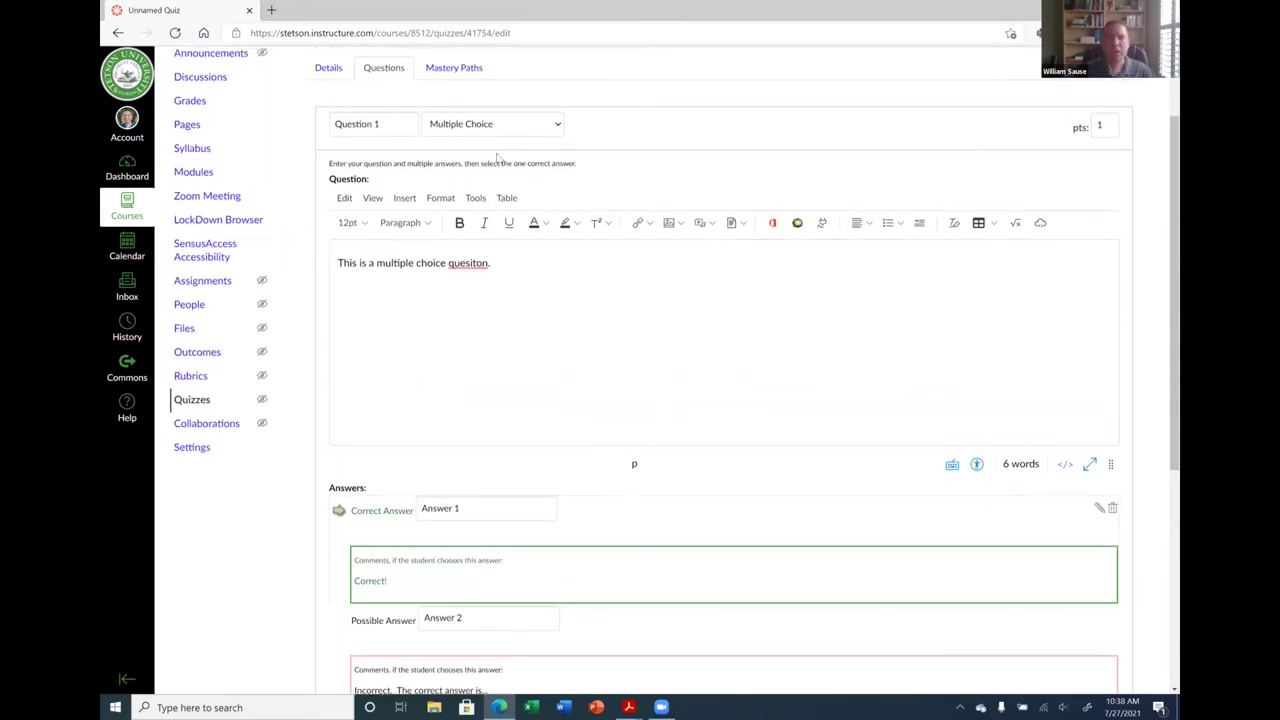
click(528, 222)
click(482, 266)
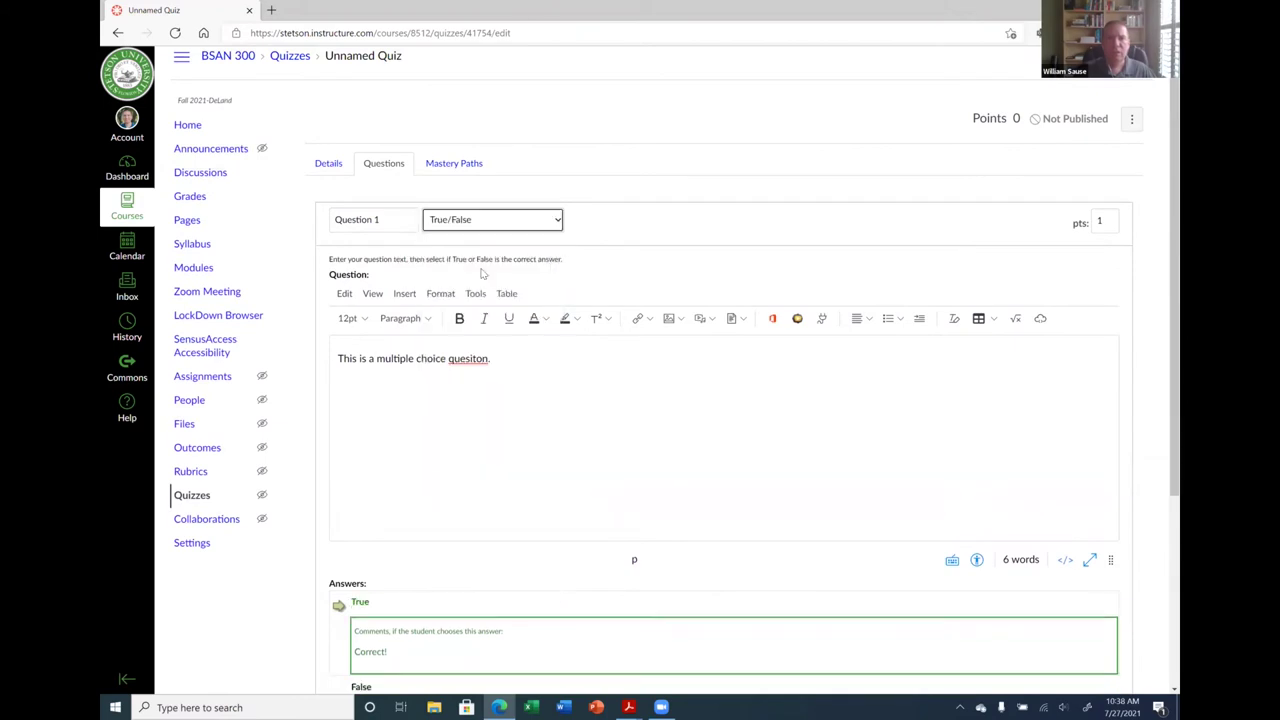
scroll(545, 421, down, 3)
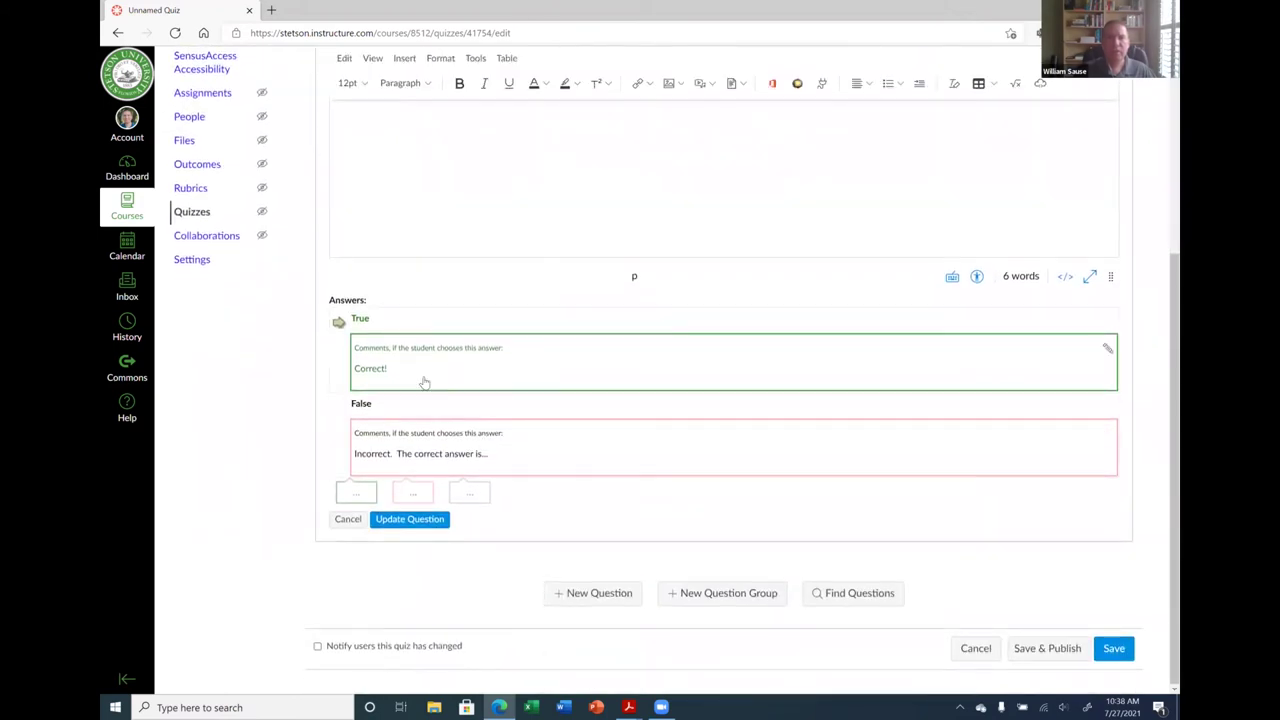
scroll(521, 421, up, 1)
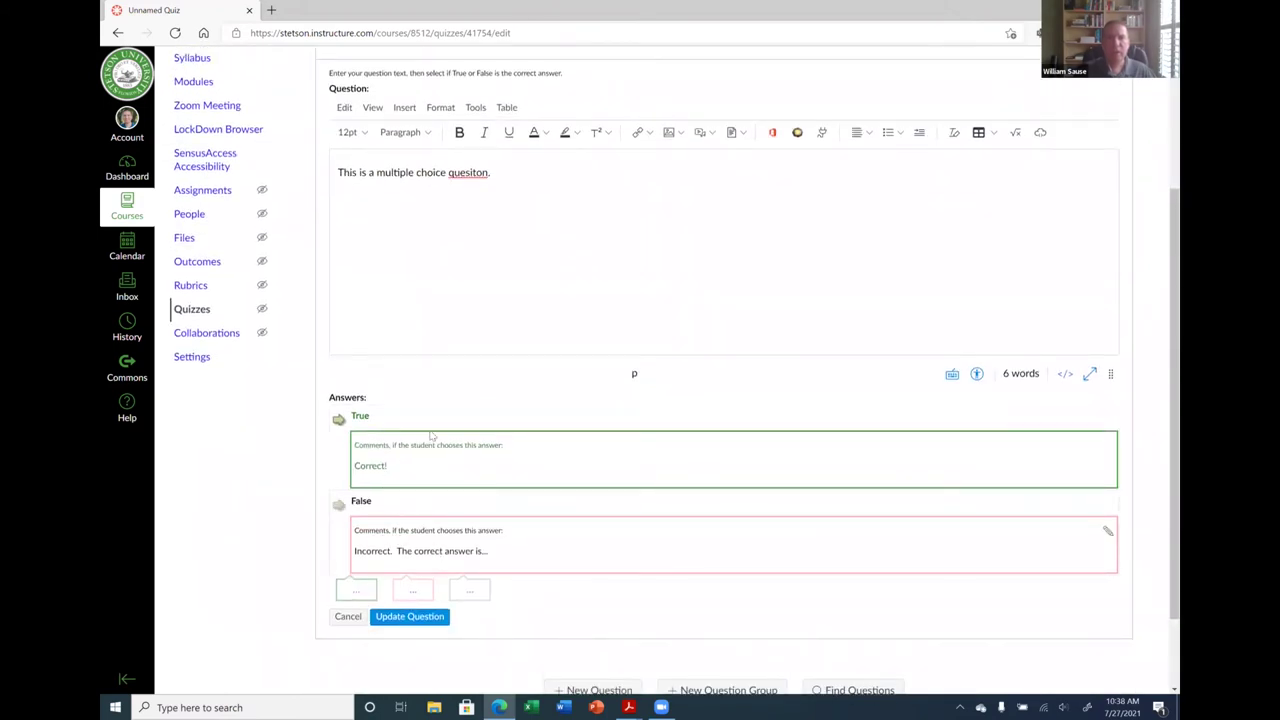
scroll(543, 487, up, 2)
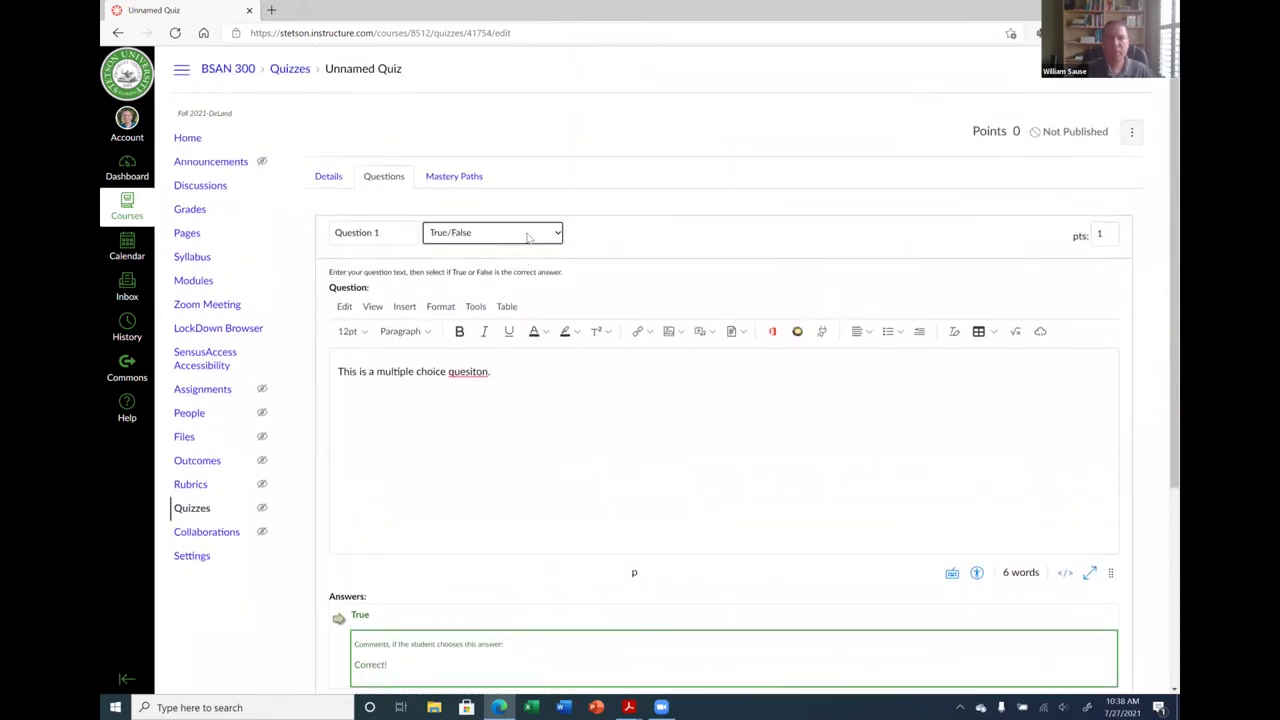
Change Question 1 to the Fill In the Blank type and look over its question and possible answer fields.
click(528, 236)
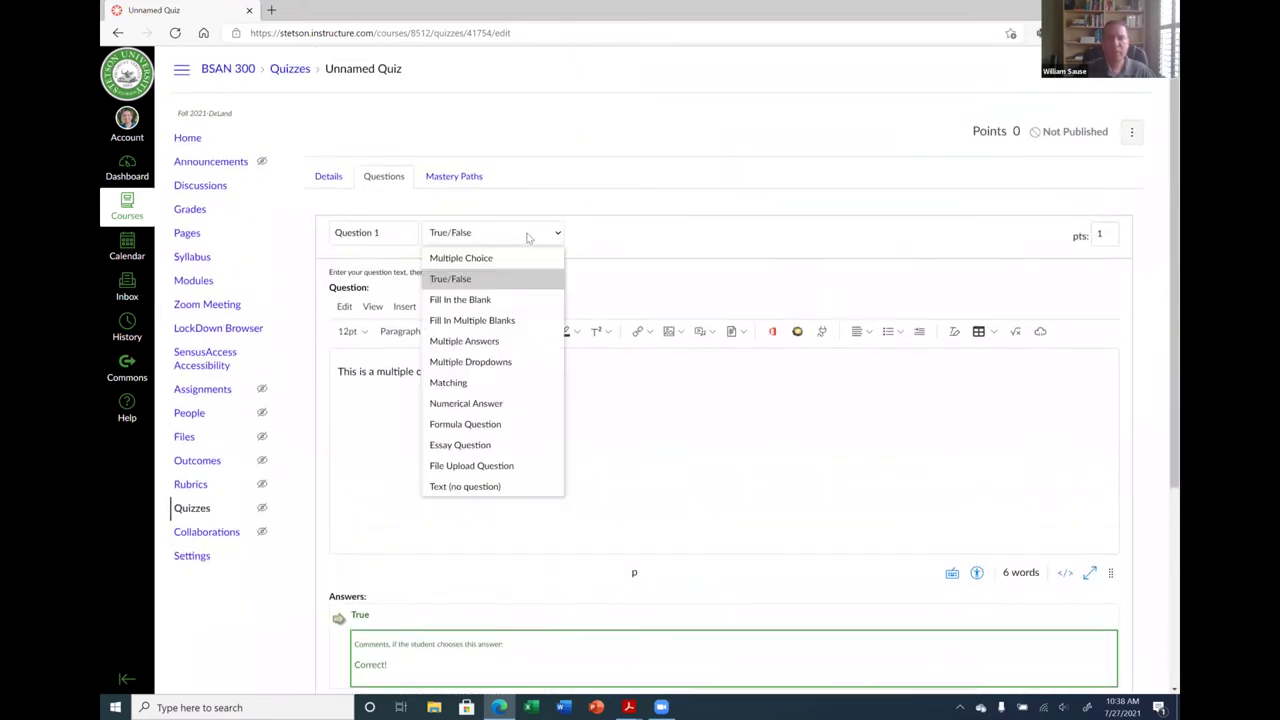
click(474, 301)
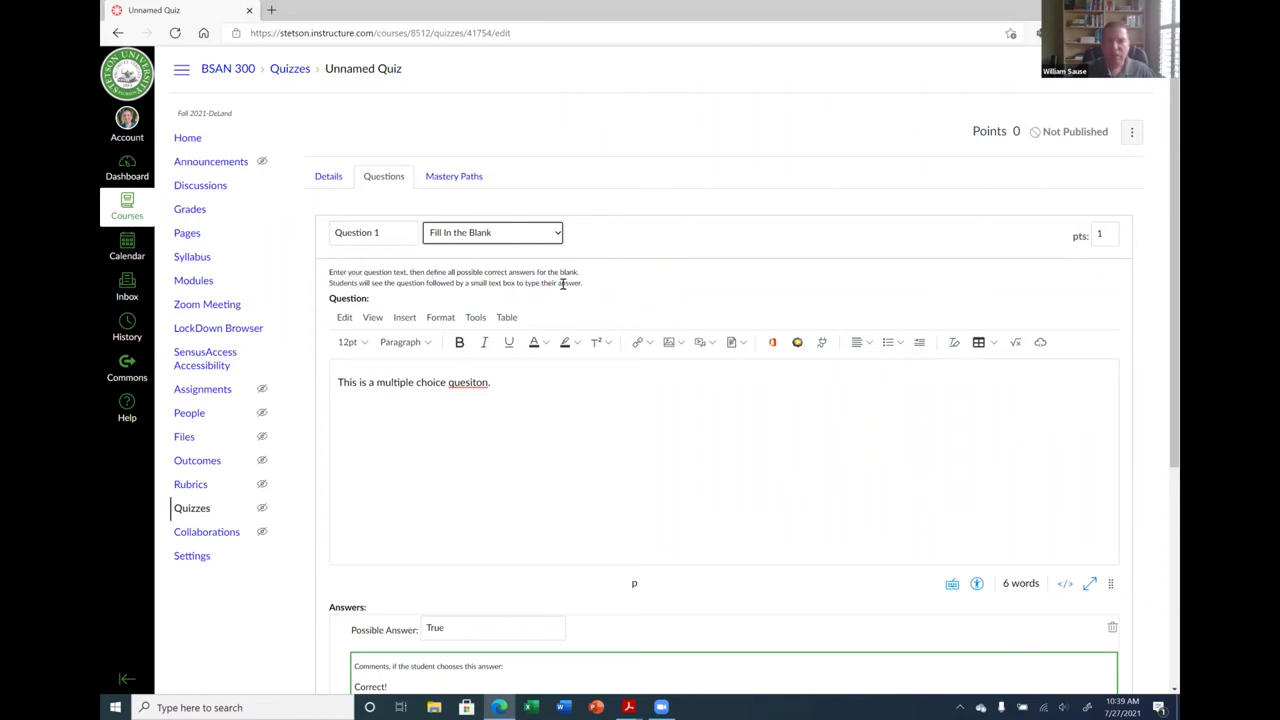
scroll(565, 284, down, 2)
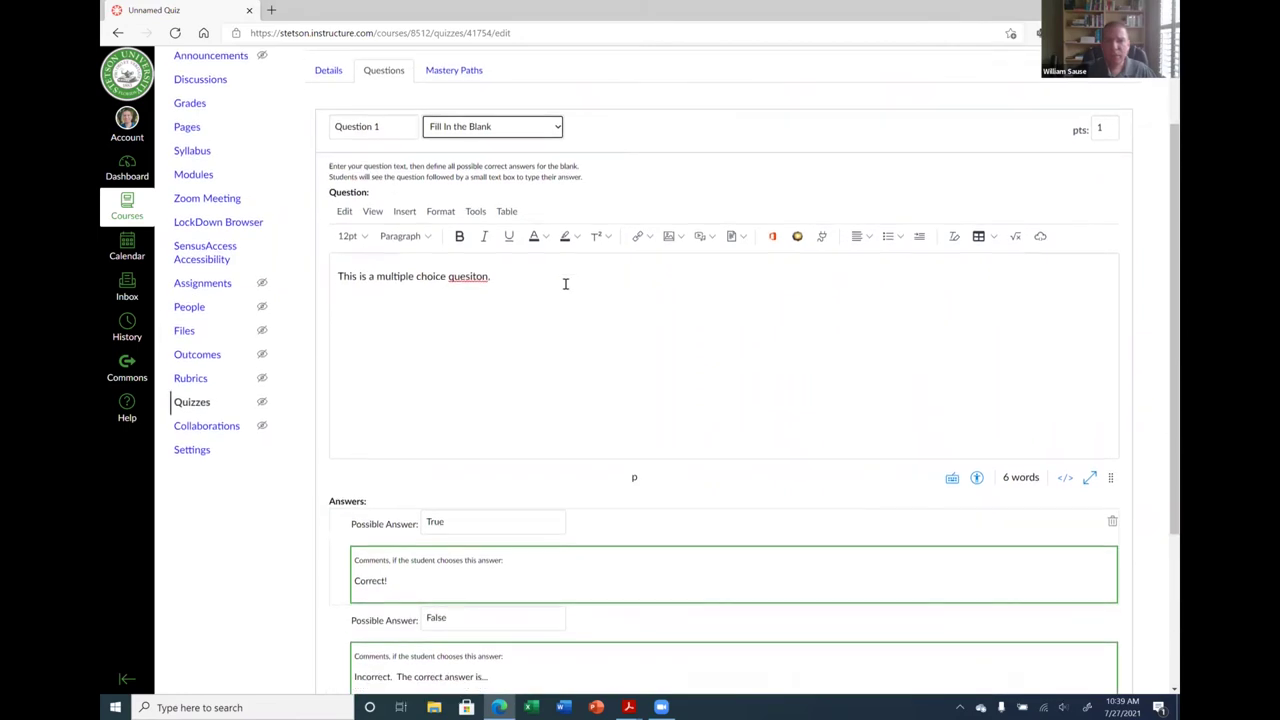
scroll(540, 277, up, 1)
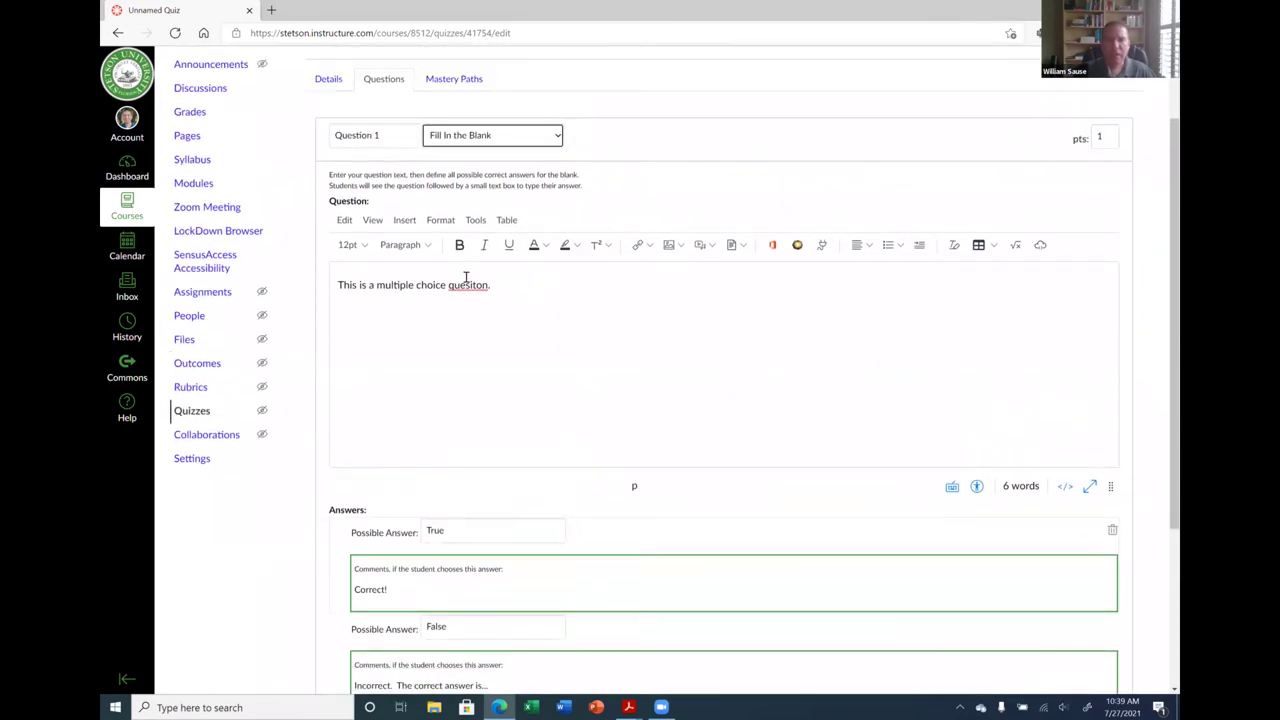
scroll(465, 277, up, 1)
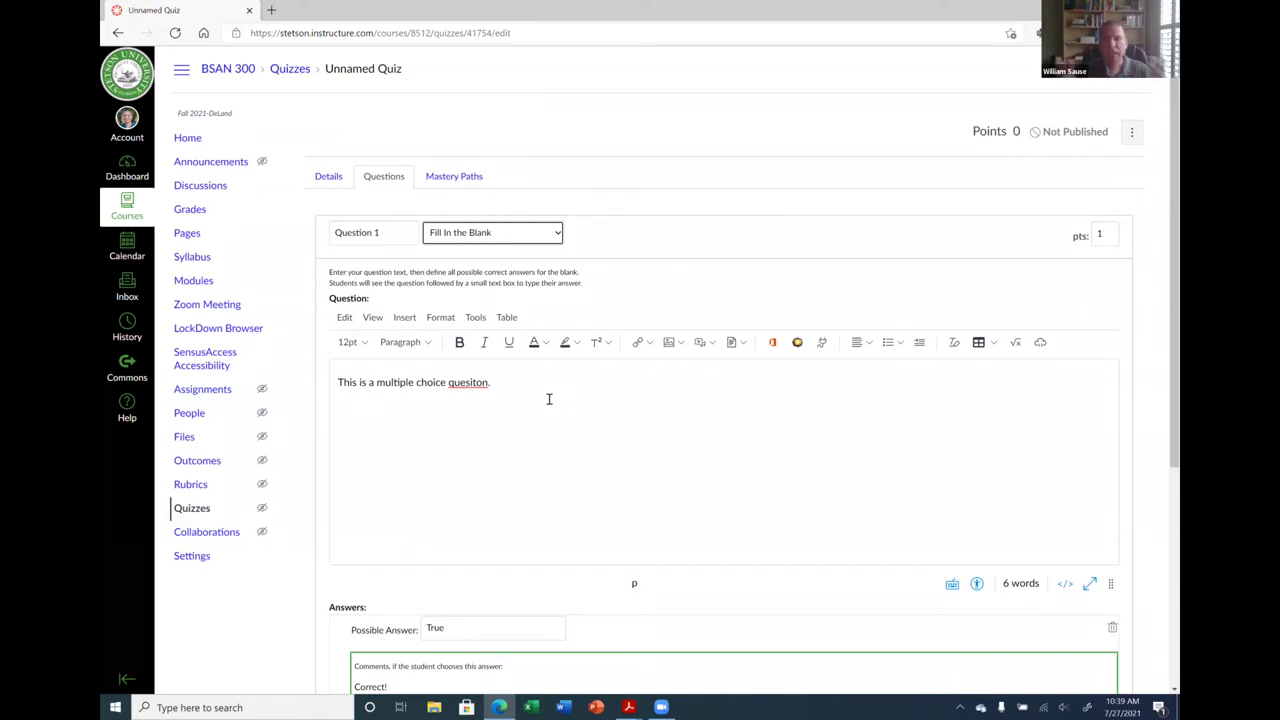
Change Question 1 to the Fill In Multiple Blanks type and look over its instructions and possible answer fields.
click(523, 237)
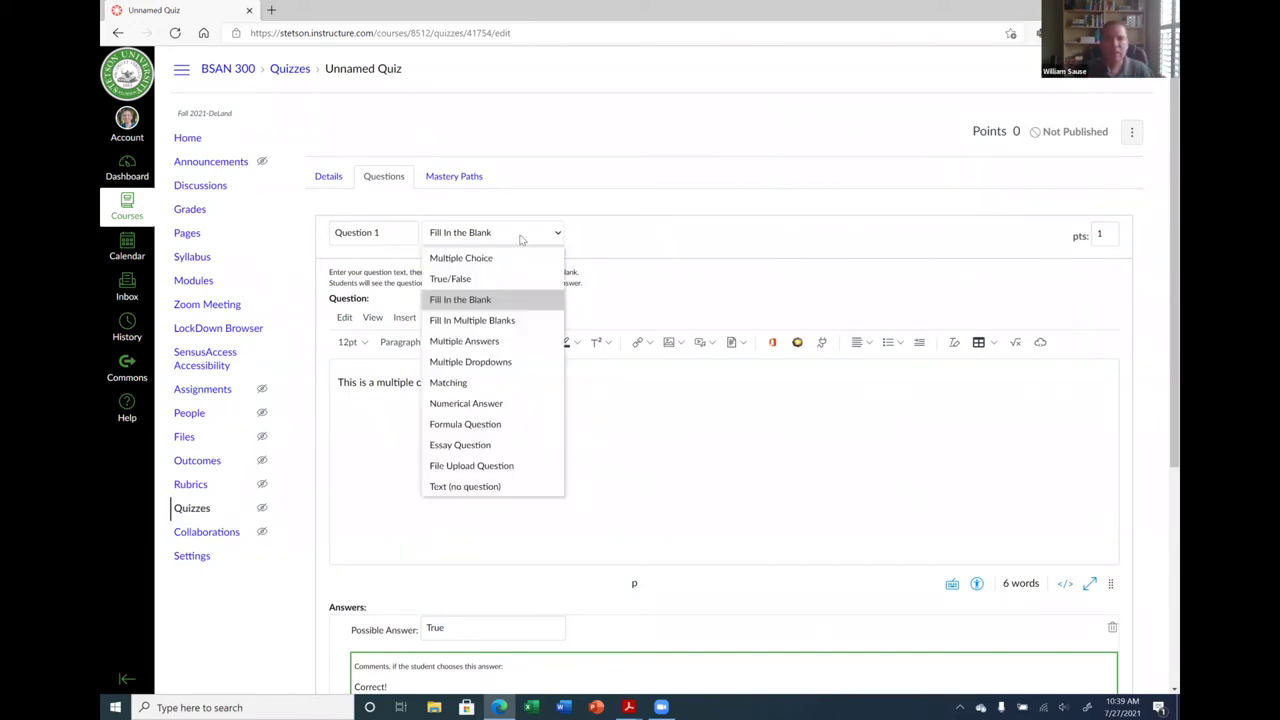
click(489, 319)
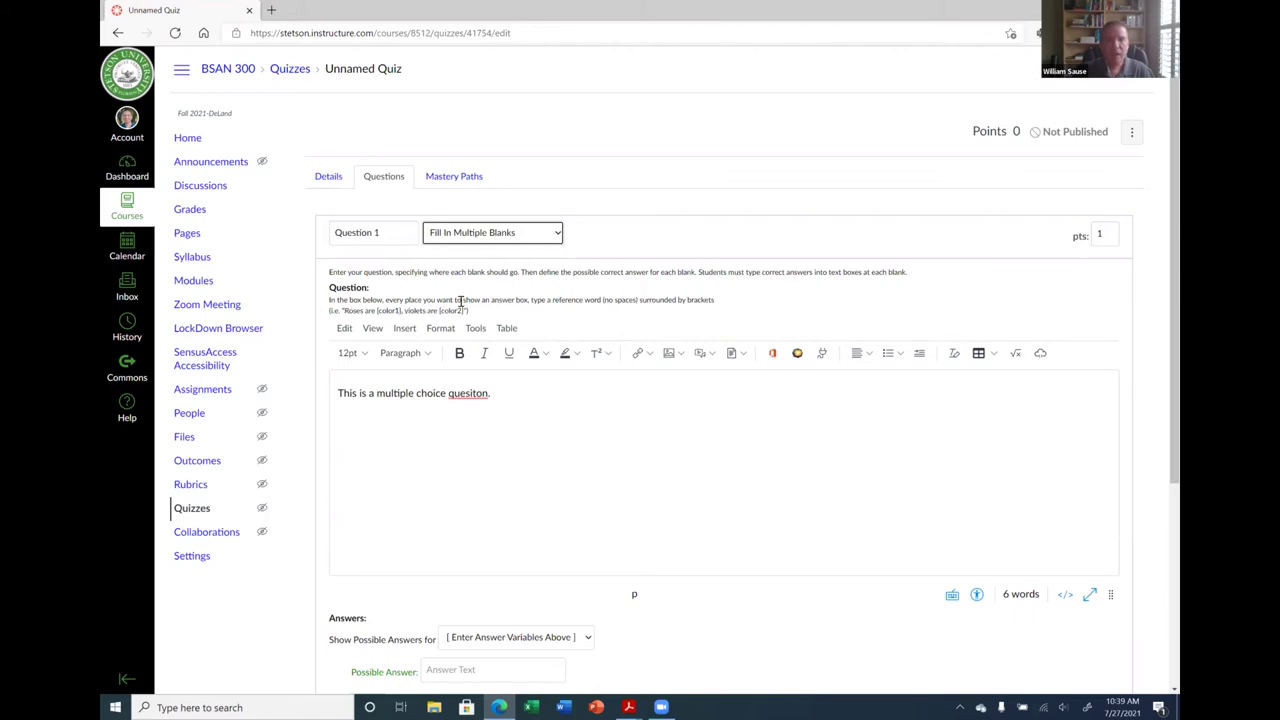
click(503, 236)
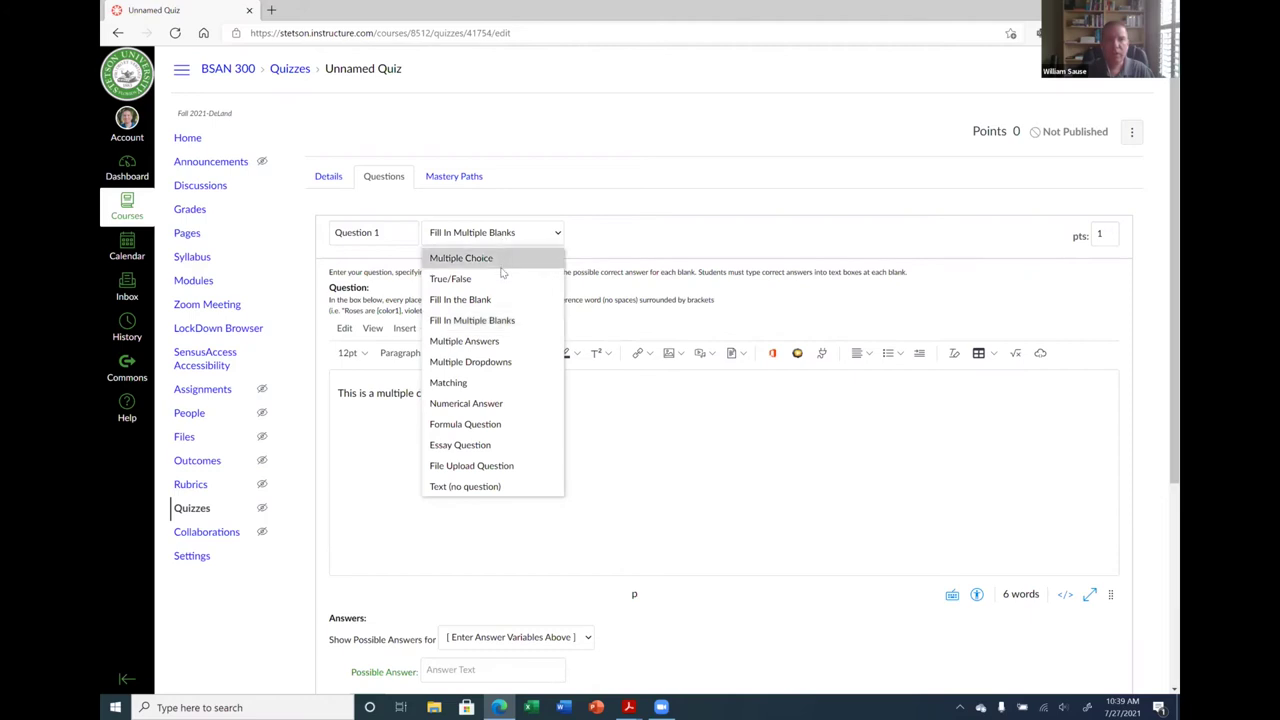
click(645, 345)
scroll(651, 374, down, 3)
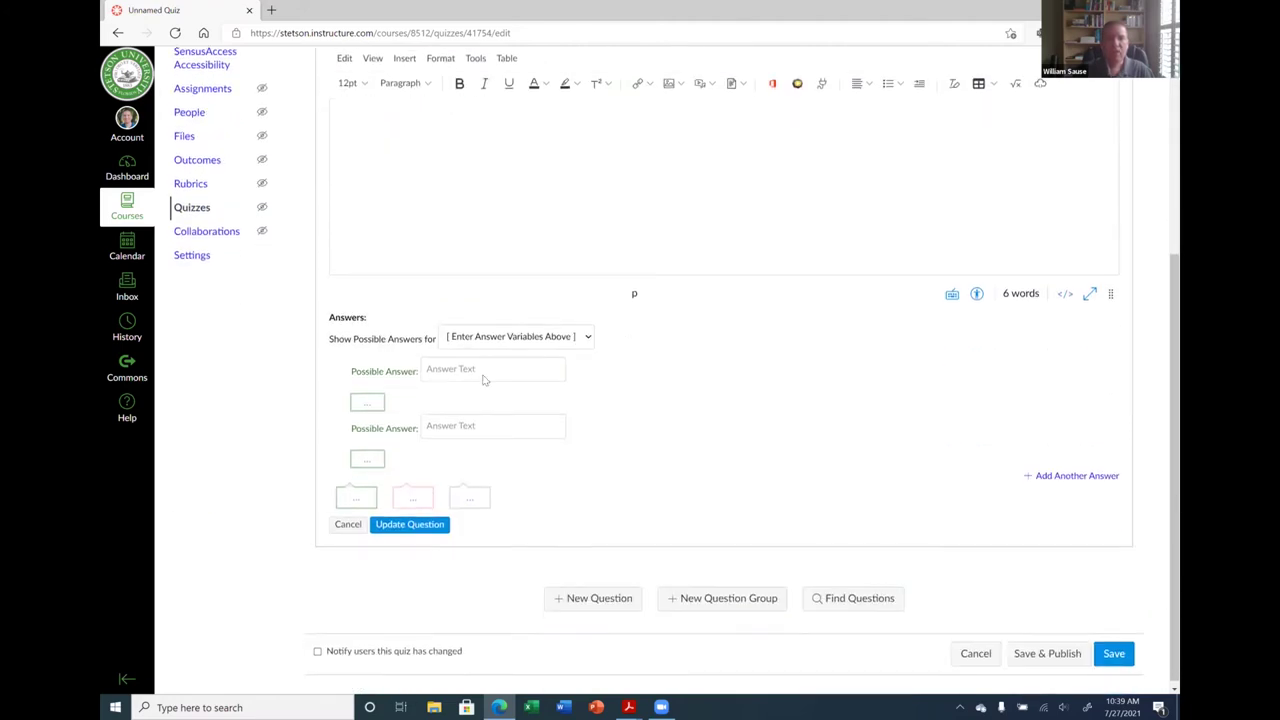
scroll(560, 415, up, 1)
scroll(557, 407, up, 2)
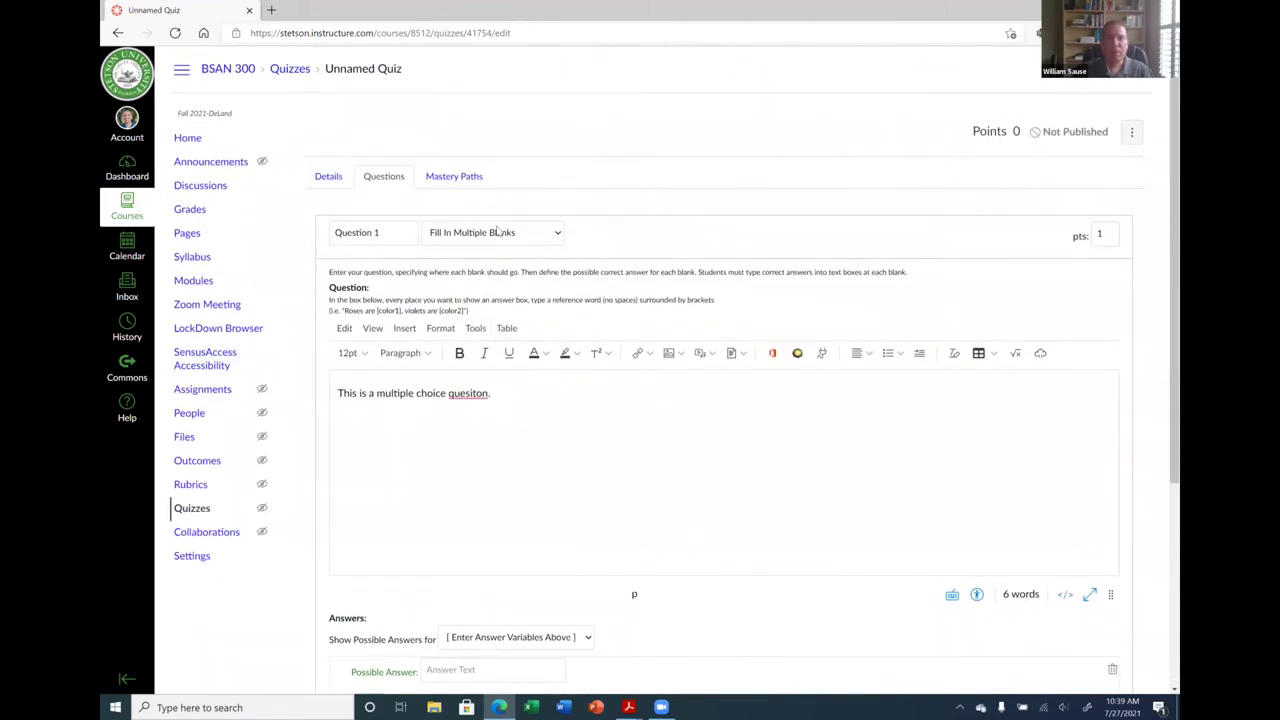
Change Question 1 to the Essay Question type.
click(499, 232)
key(Escape)
scroll(559, 429, down, 1)
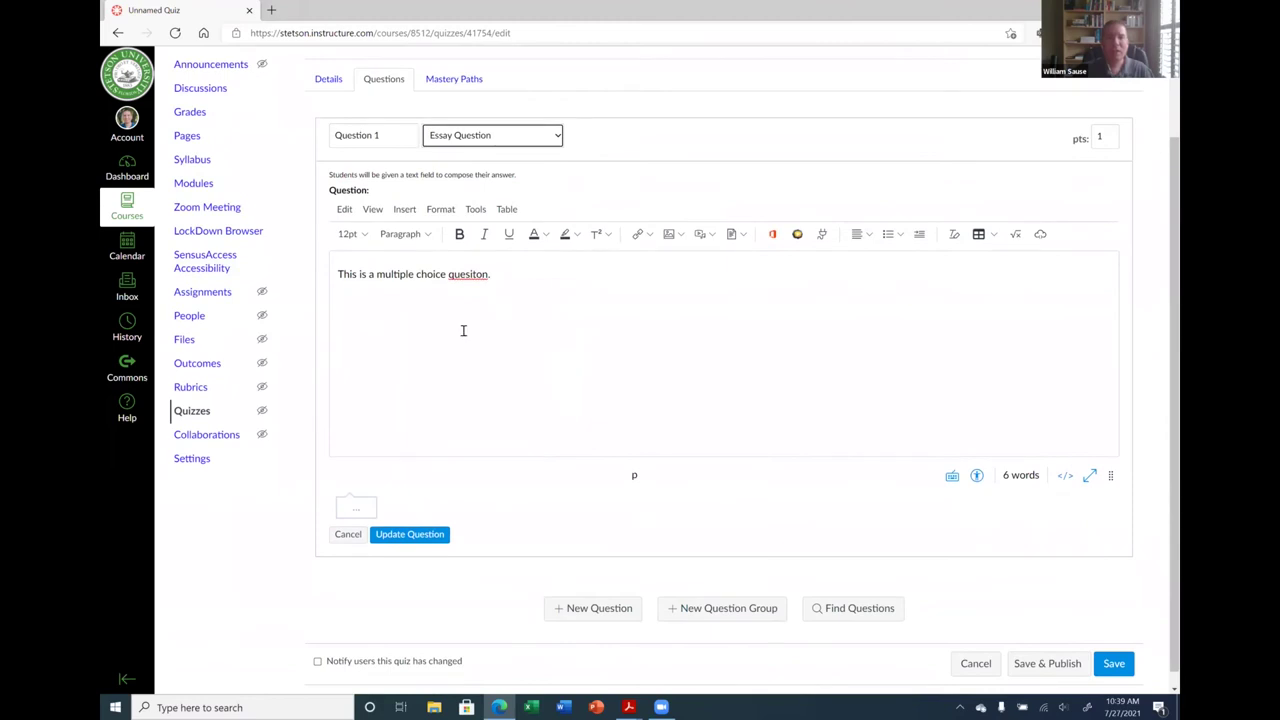
Reword the Question 1 text to read "This is an essay quesiton.".
click(545, 270)
key(ctrl+shift+Left)
key(ctrl+shift+Left)
key(ctrl+shift+Left)
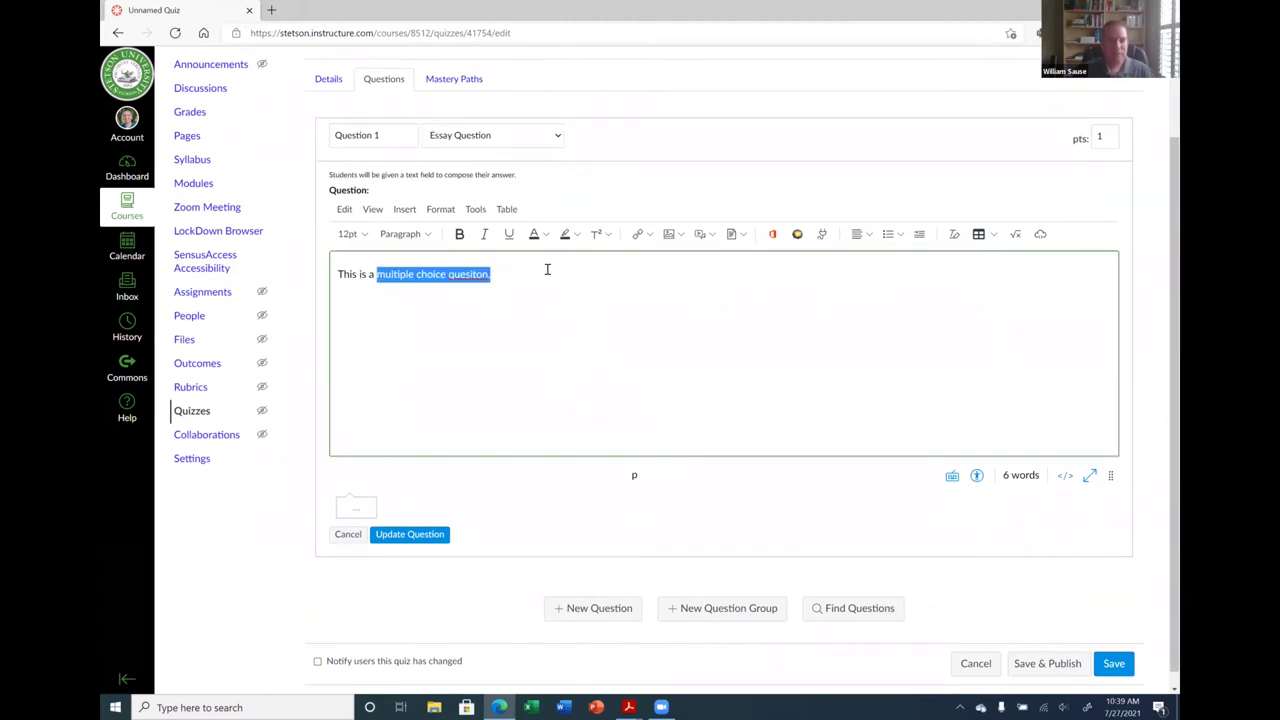
key(BackSpace)
key(BackSpace)
text(n essay quesiton.)
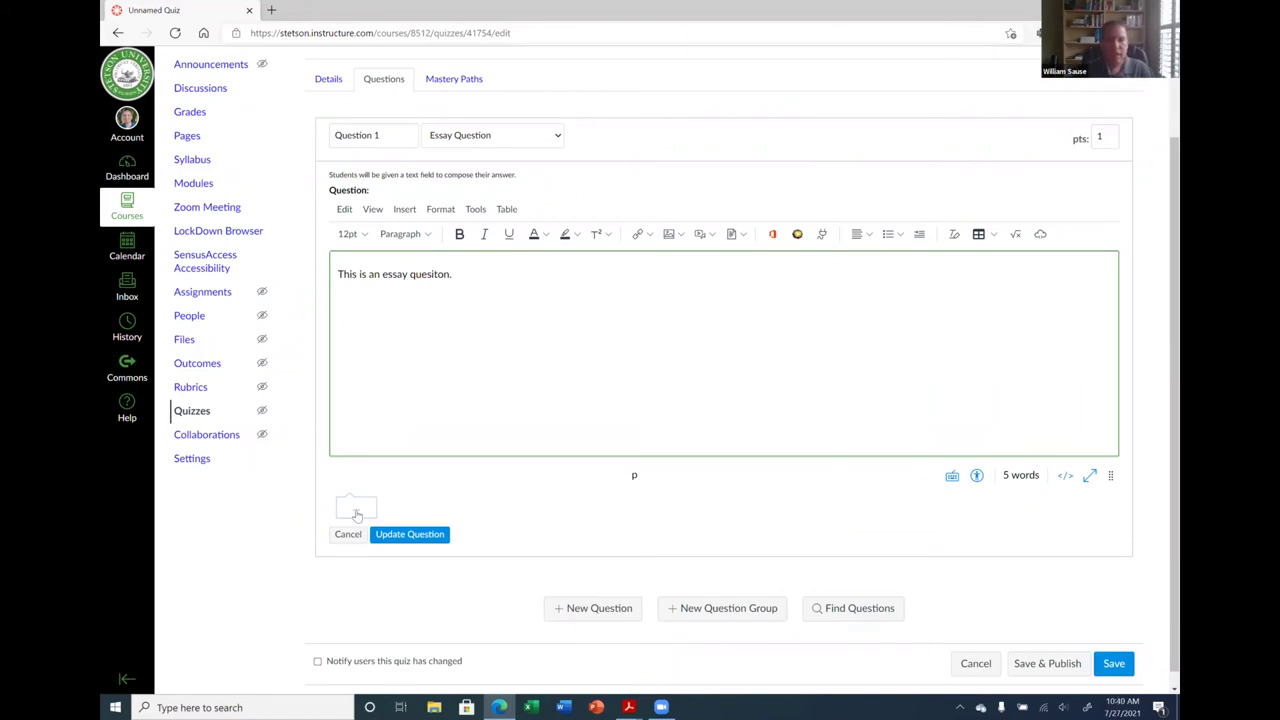
Open the general answer comments editor of the essay question and look over the question and comment areas.
click(359, 513)
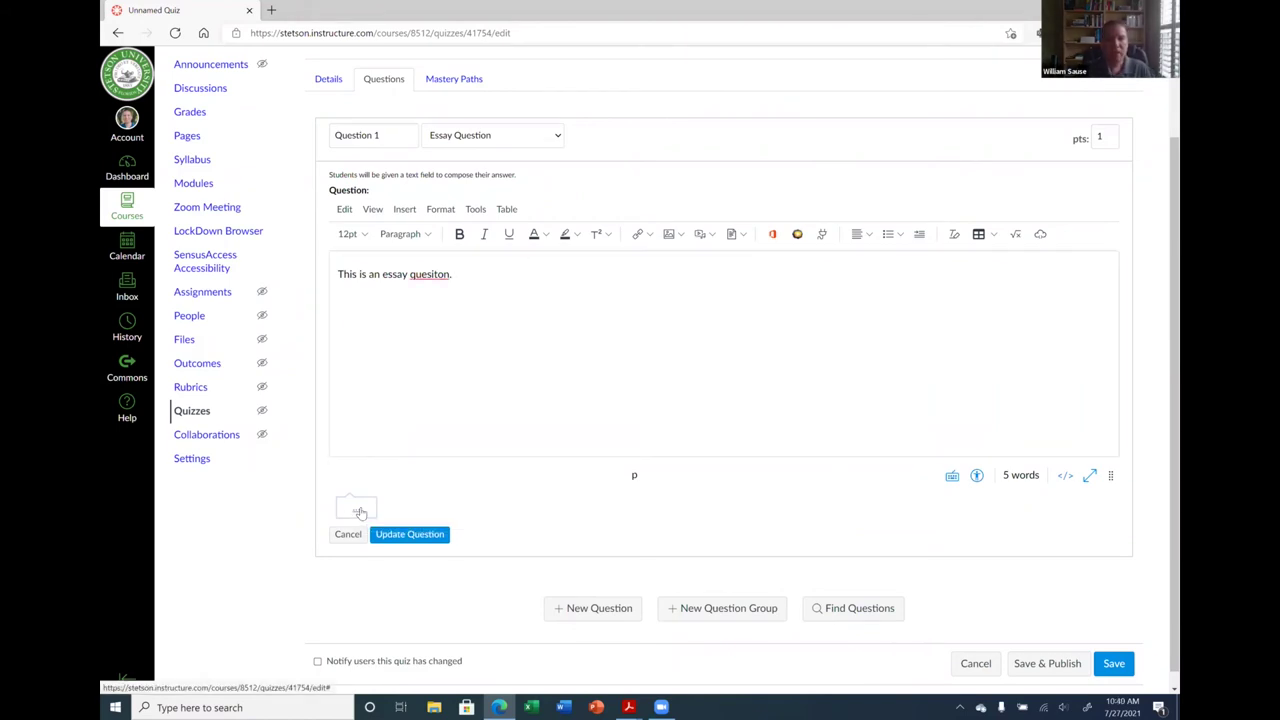
scroll(600, 434, down, 2)
click(434, 428)
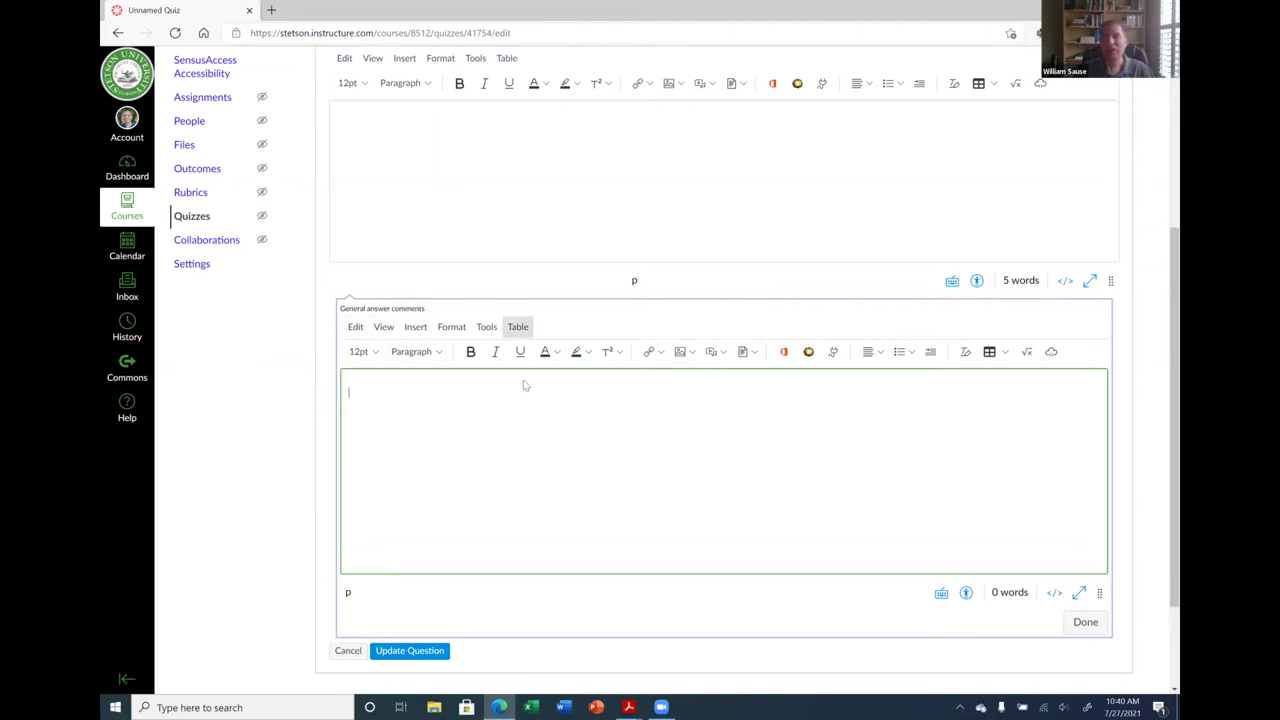
scroll(507, 453, up, 2)
scroll(507, 453, down, 1)
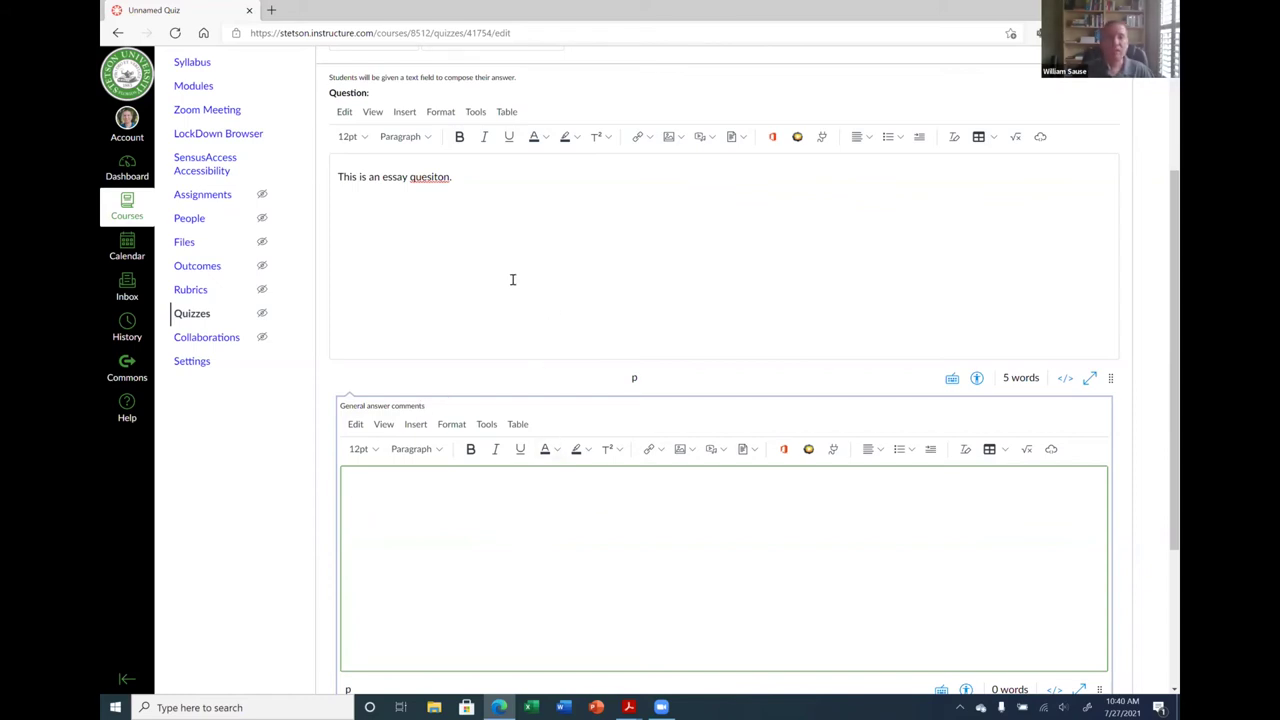
scroll(511, 278, up, 1)
scroll(508, 283, down, 1)
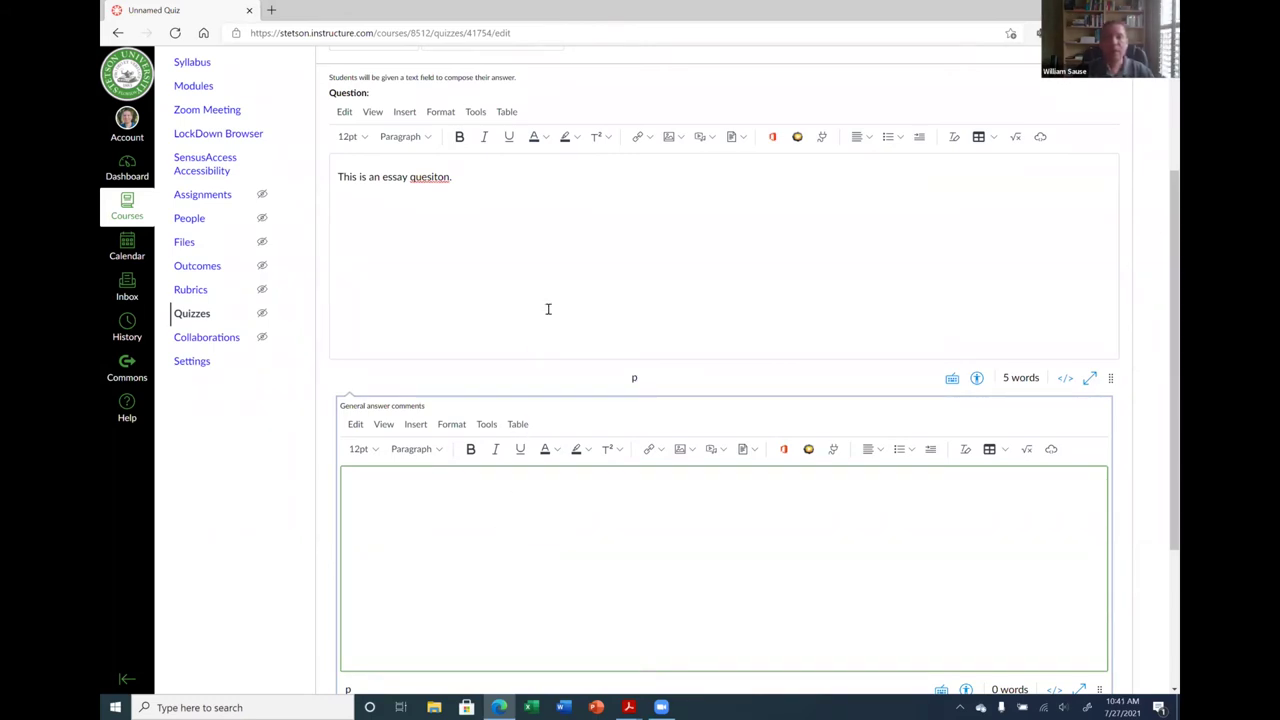
scroll(594, 409, down, 2)
scroll(546, 371, up, 4)
scroll(504, 354, down, 1)
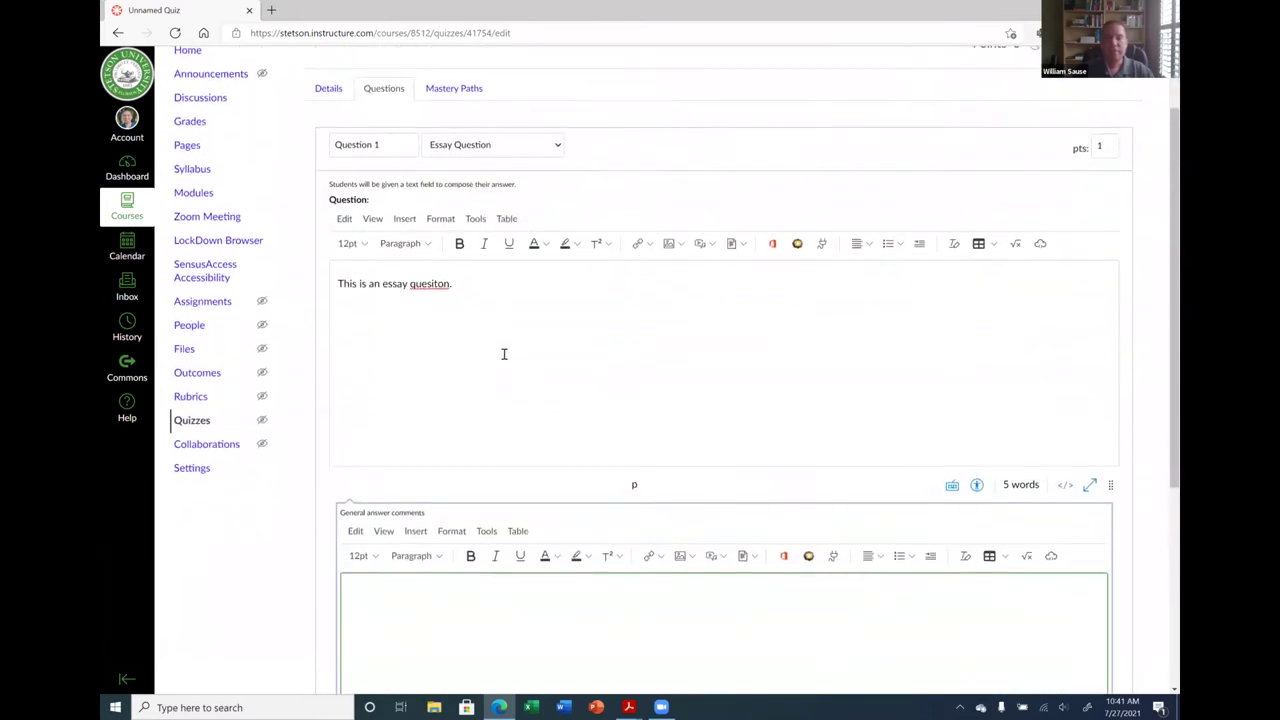
scroll(504, 354, down, 3)
scroll(517, 246, up, 3)
Correct the misspelled word so the text reads "This is an essay question 1." and update the question.
click(433, 280)
double_click(433, 280)
key(BackSpace)
text(questio)
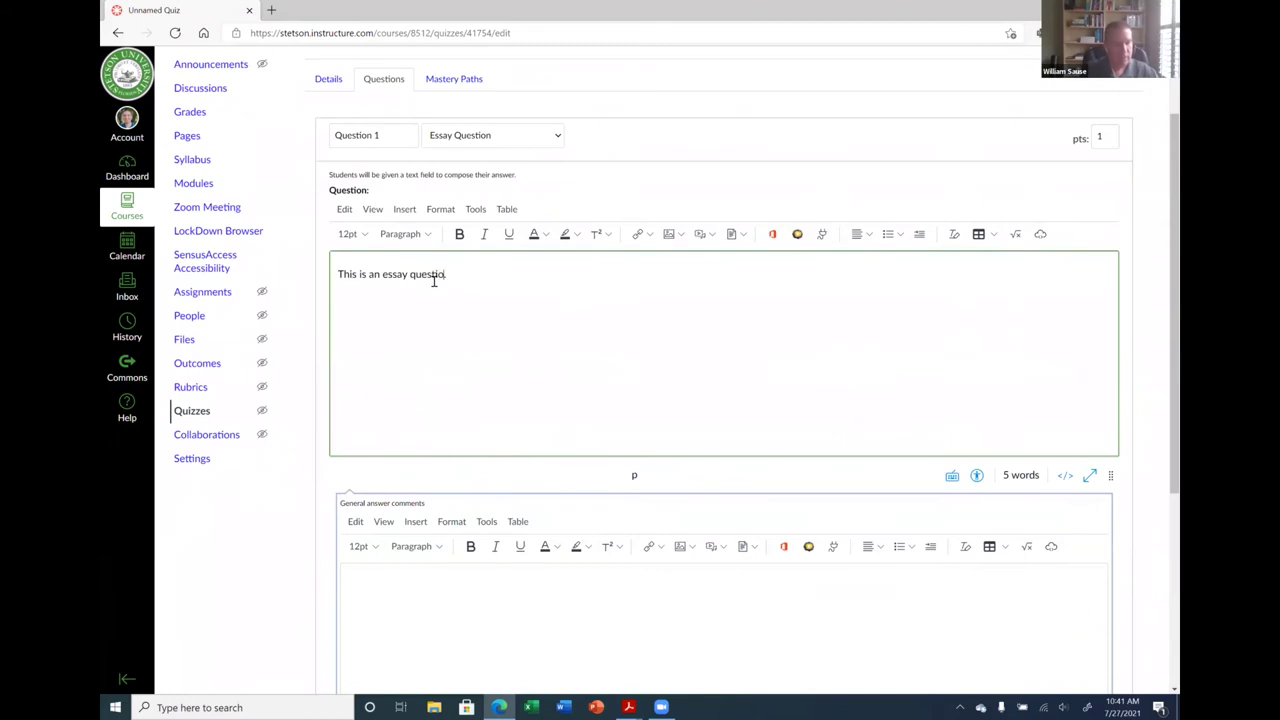
text(n 1)
scroll(657, 366, down, 3)
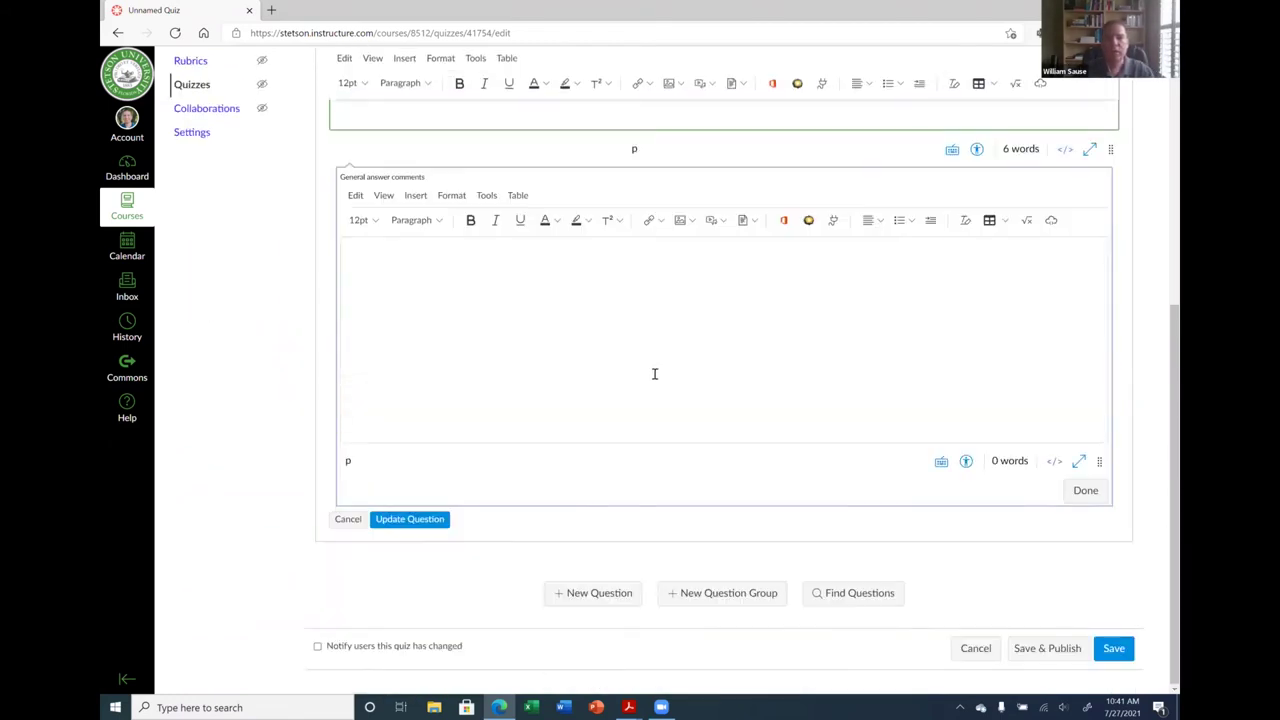
click(410, 519)
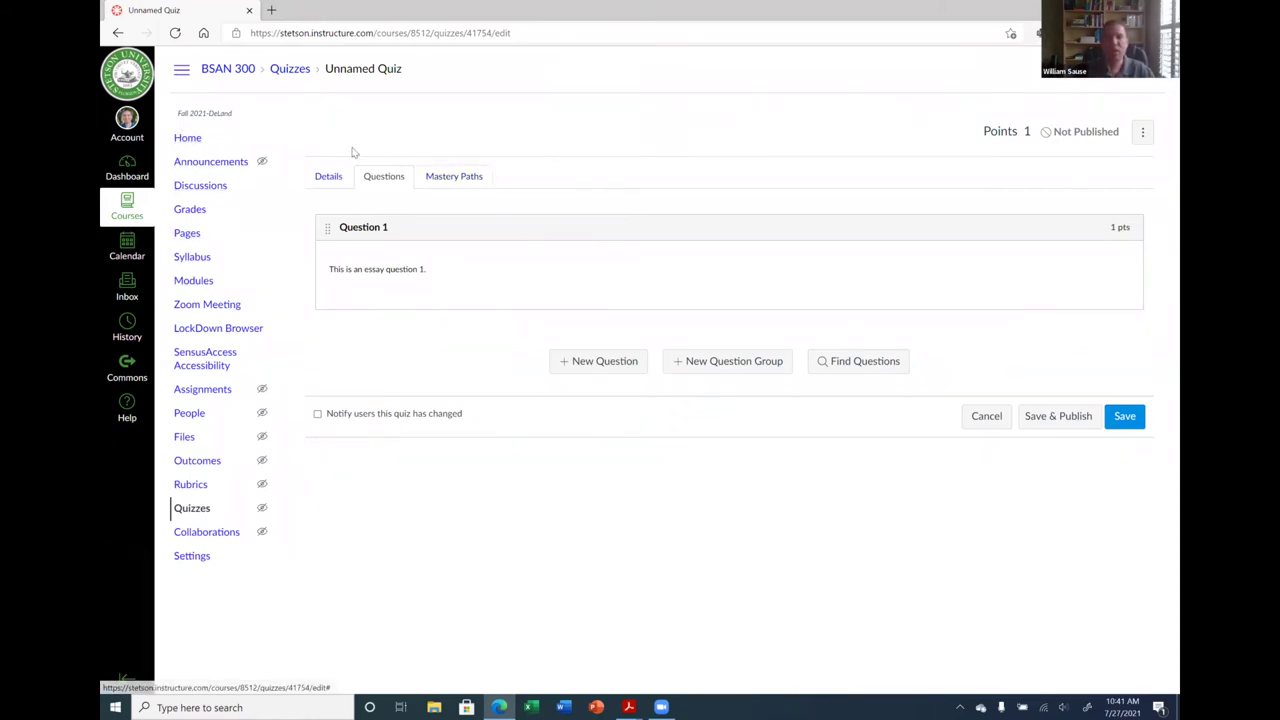
Go to the course home page and start importing existing content with the content type Copy a Canvas Course.
click(180, 140)
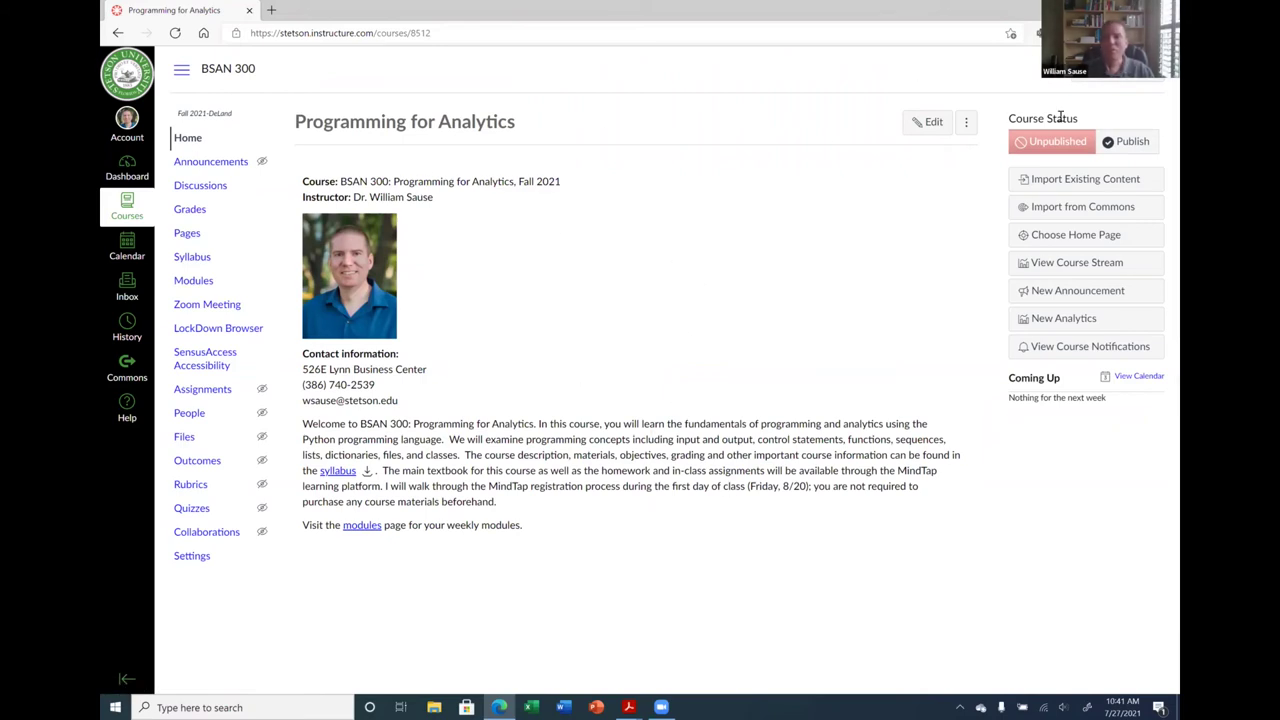
click(1071, 180)
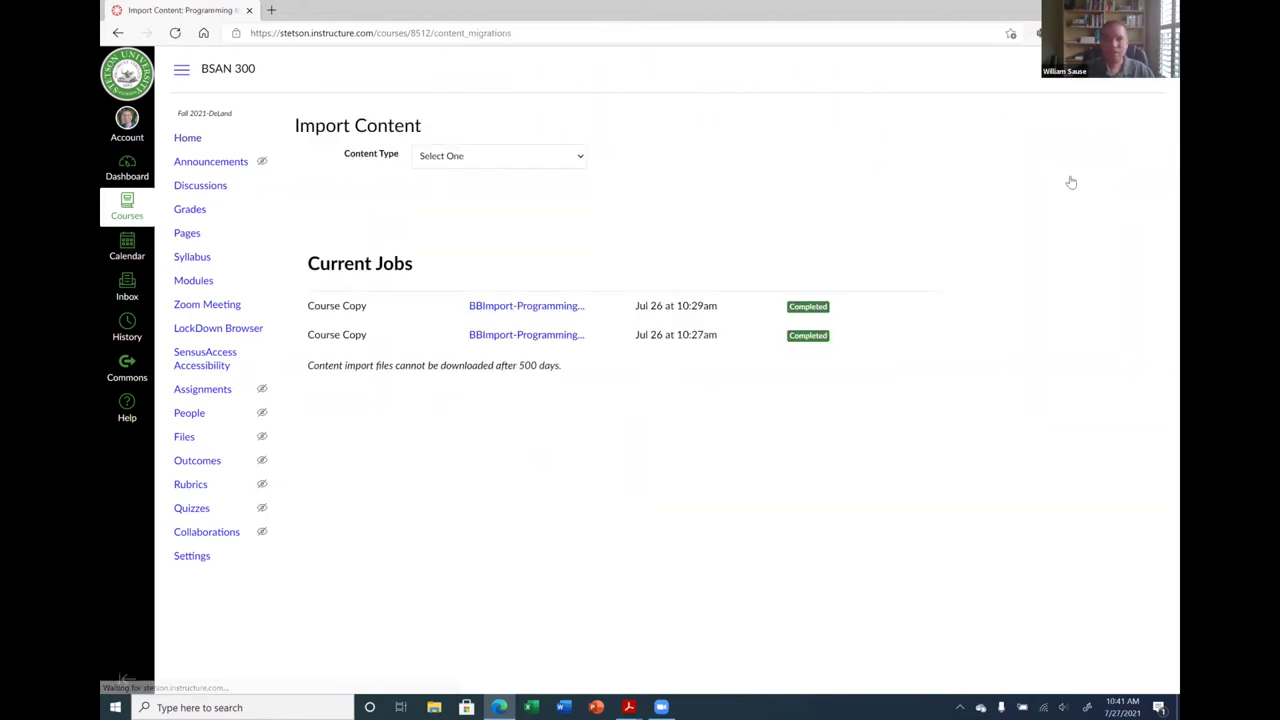
click(580, 157)
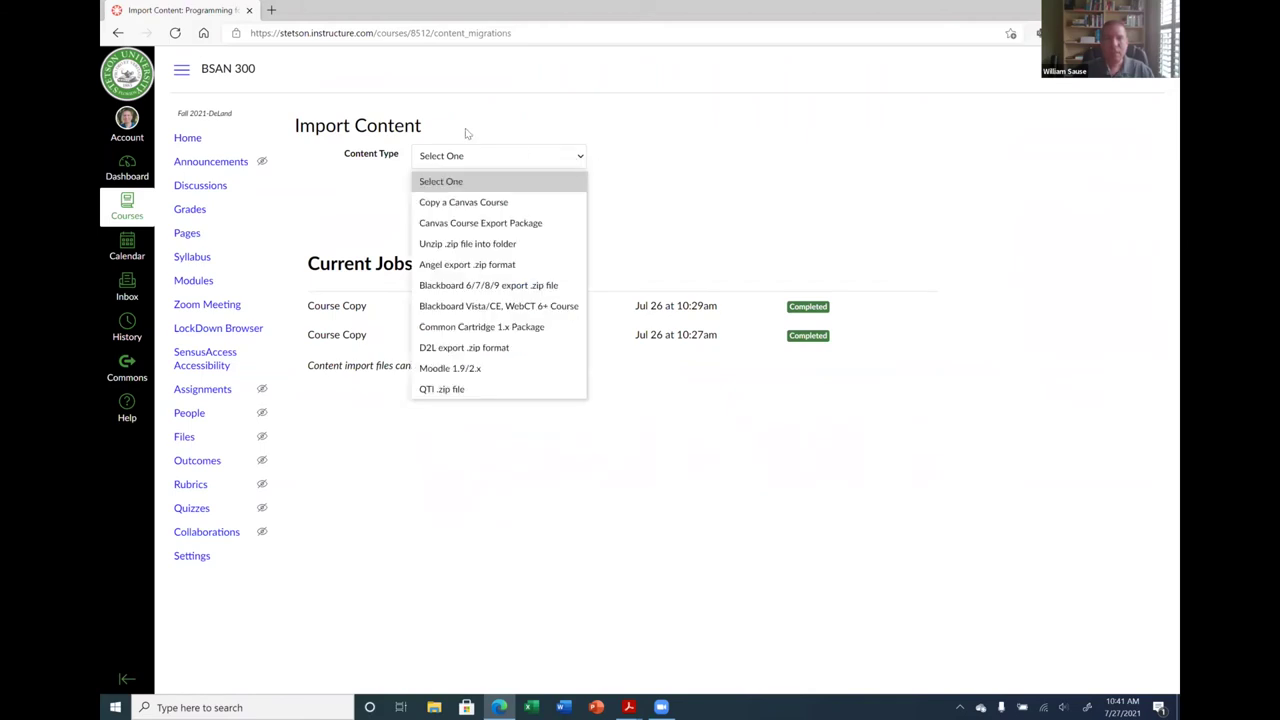
click(488, 204)
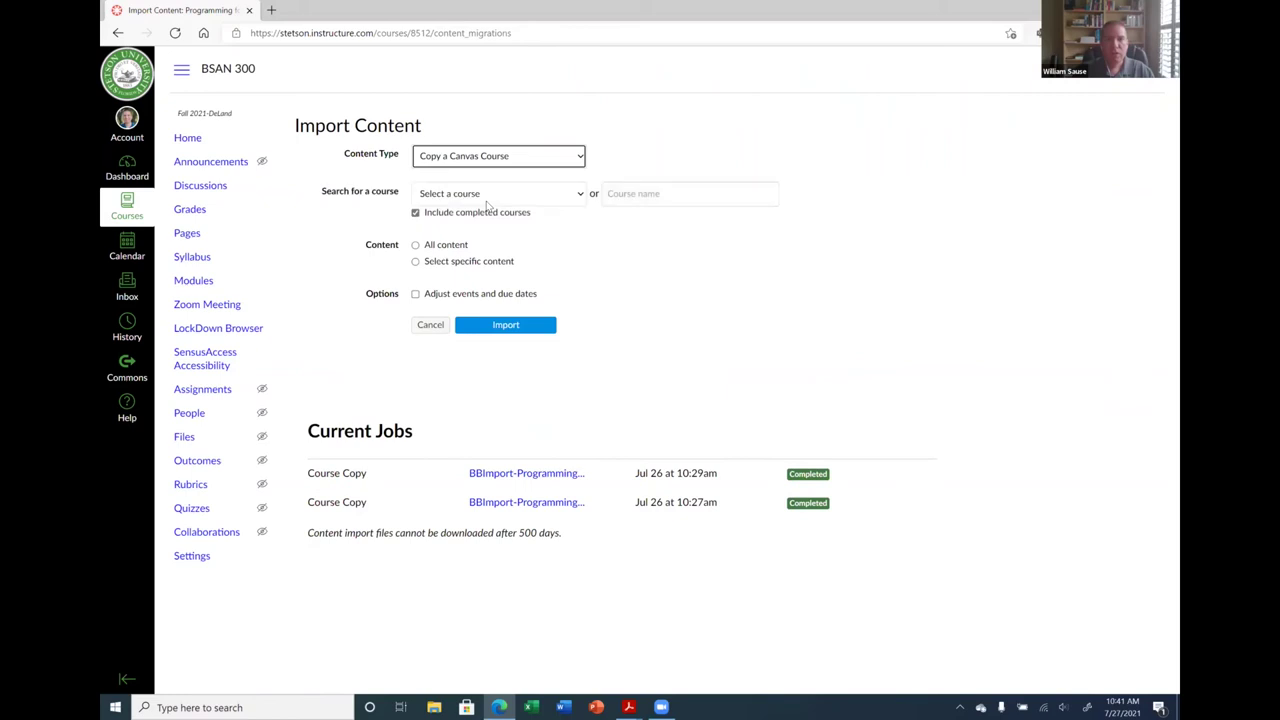
Choose BBImport-Programming for Analytics as the source course, limit the copy to specific content, and start the import.
click(546, 196)
scroll(540, 508, down, 2)
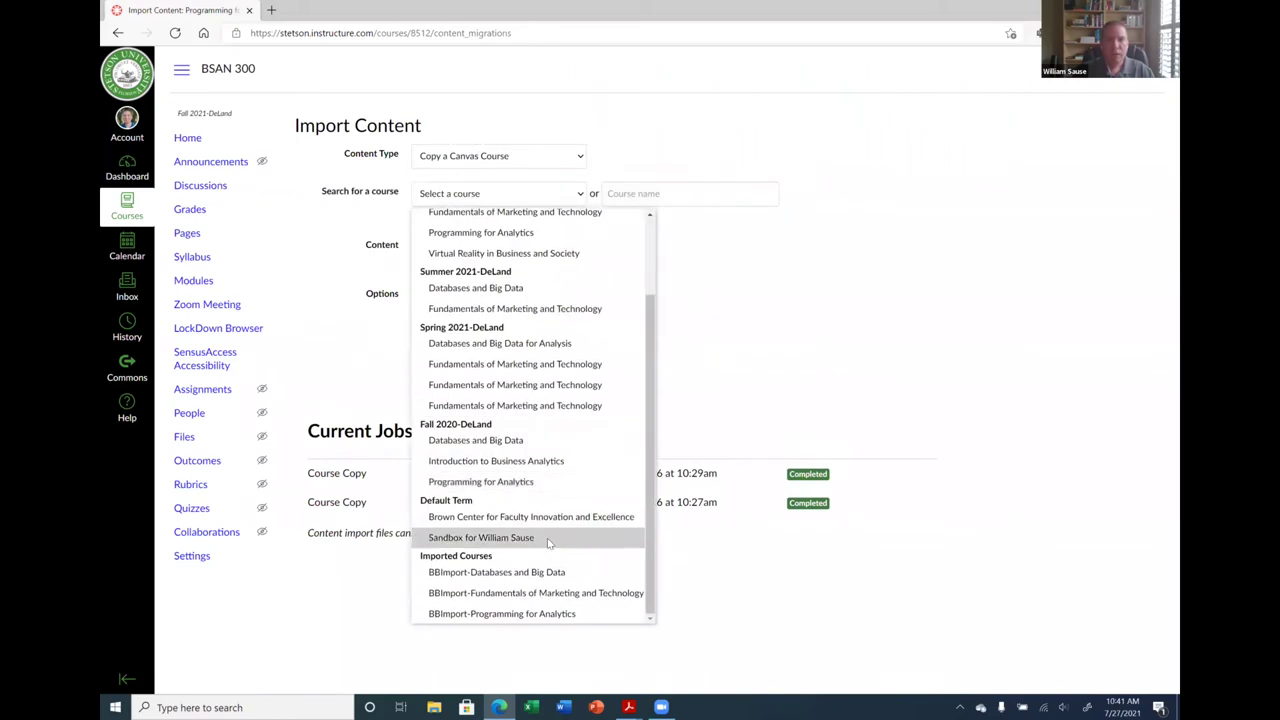
click(488, 614)
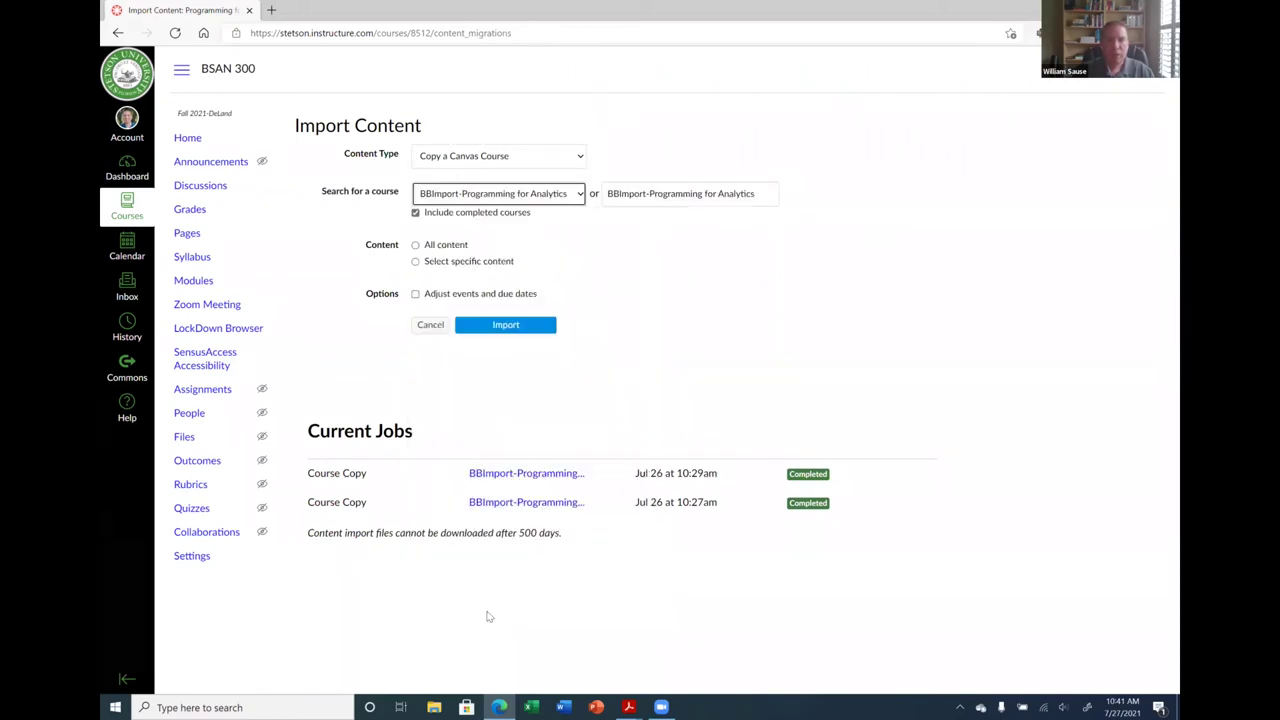
click(450, 262)
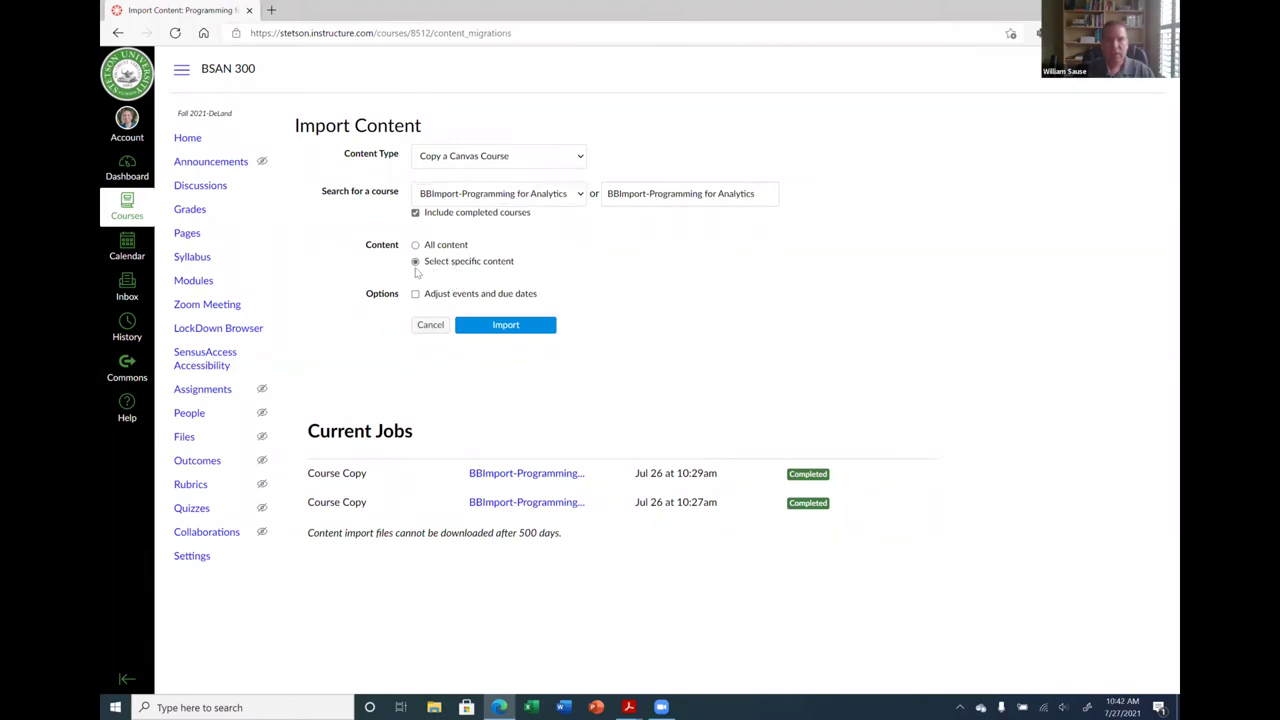
click(509, 328)
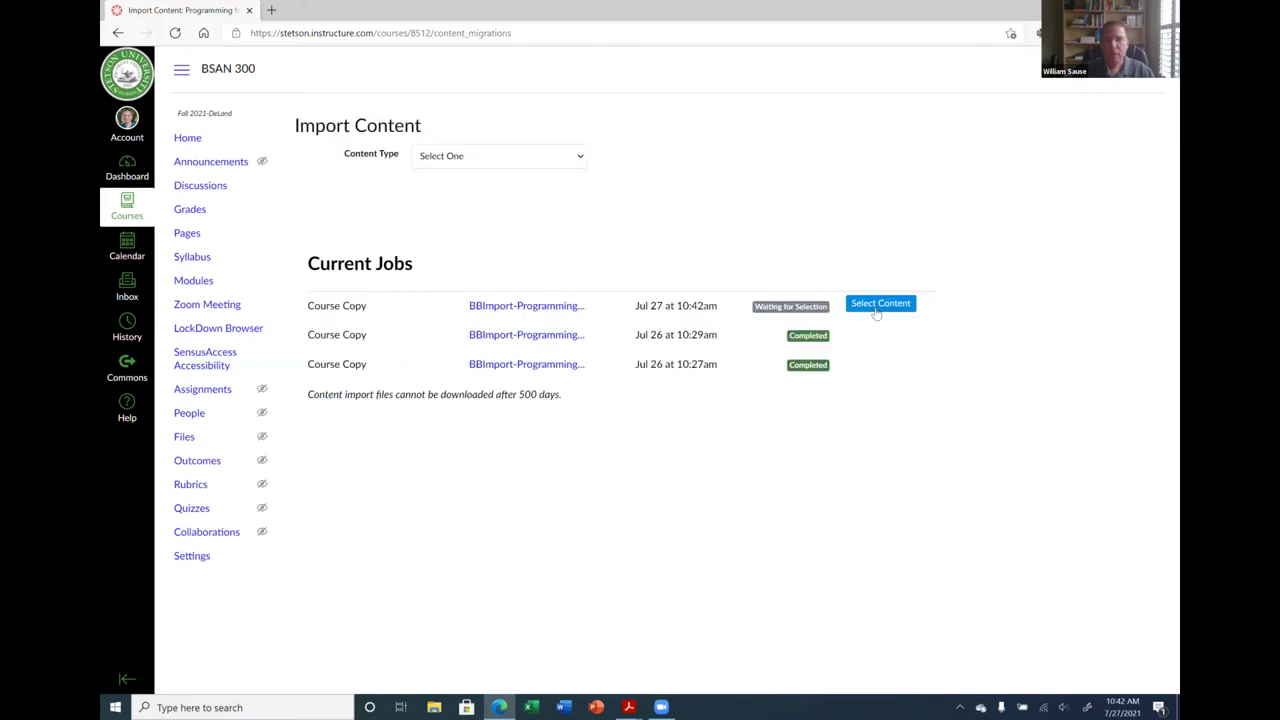
Open the content selection for the waiting import job, expand Question Banks, and mark CH2Q1 for import.
click(872, 308)
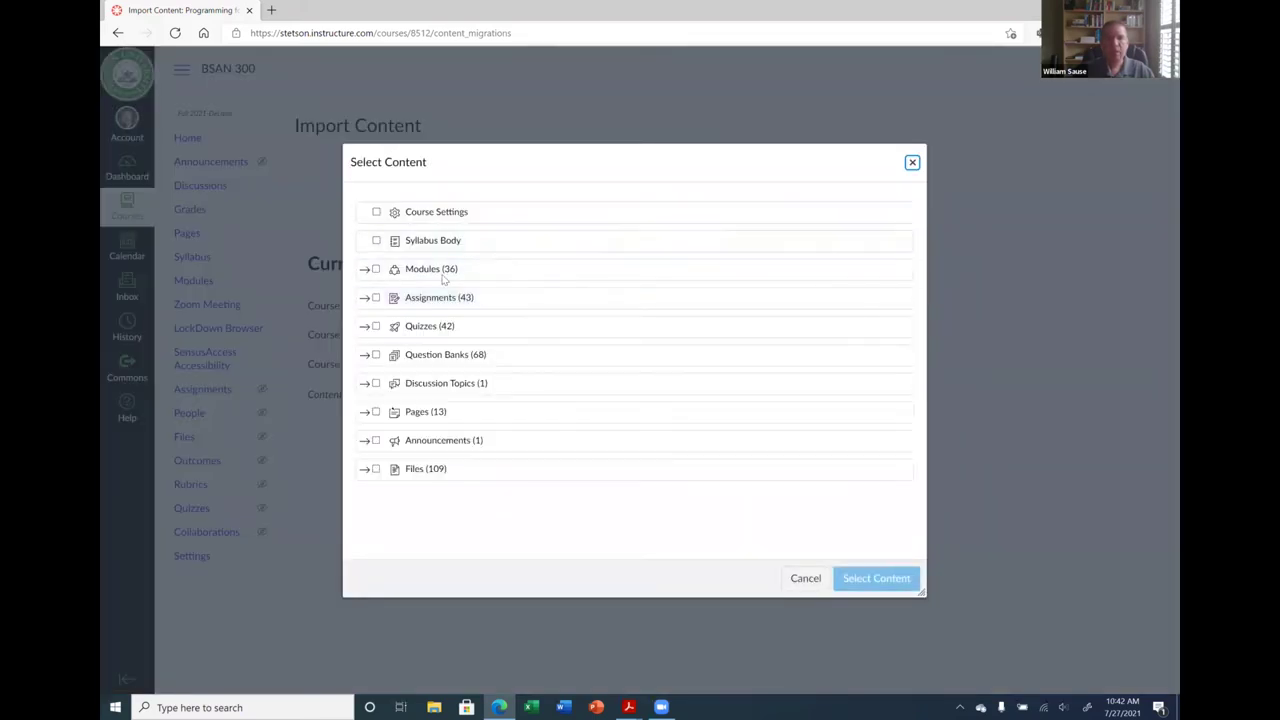
click(364, 356)
scroll(551, 391, down, 3)
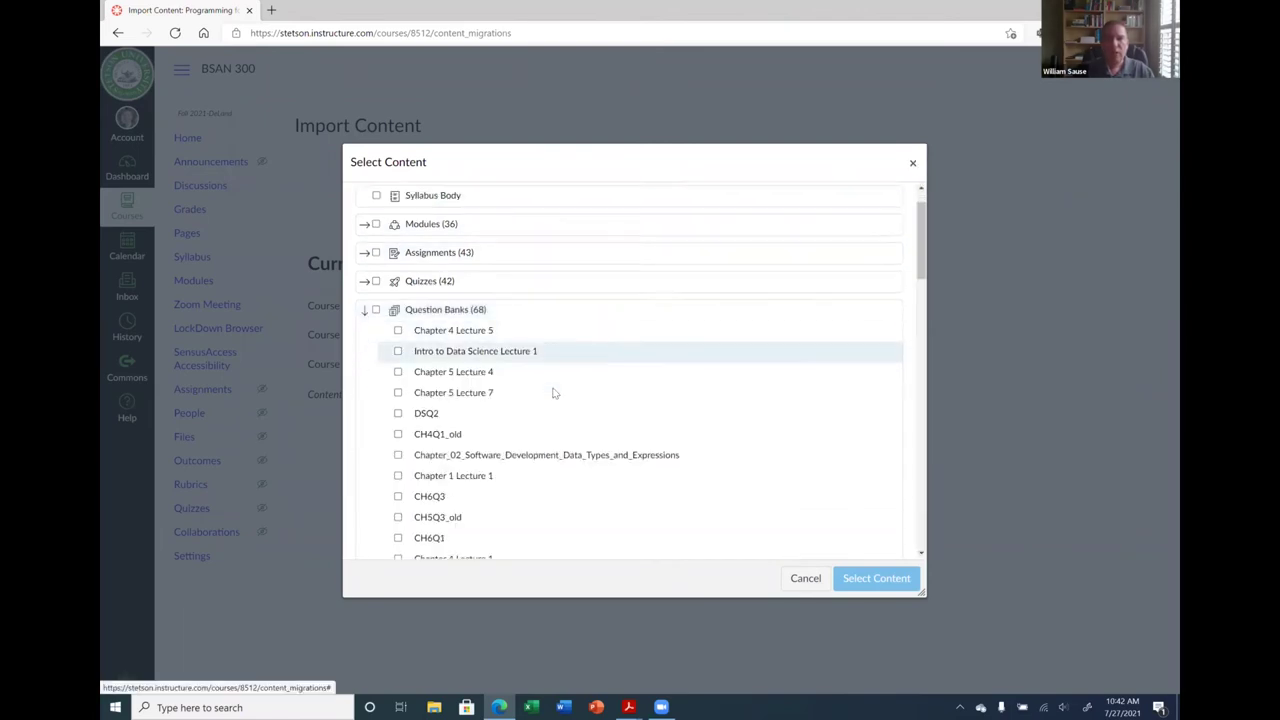
scroll(553, 392, up, 1)
scroll(553, 392, up, 1)
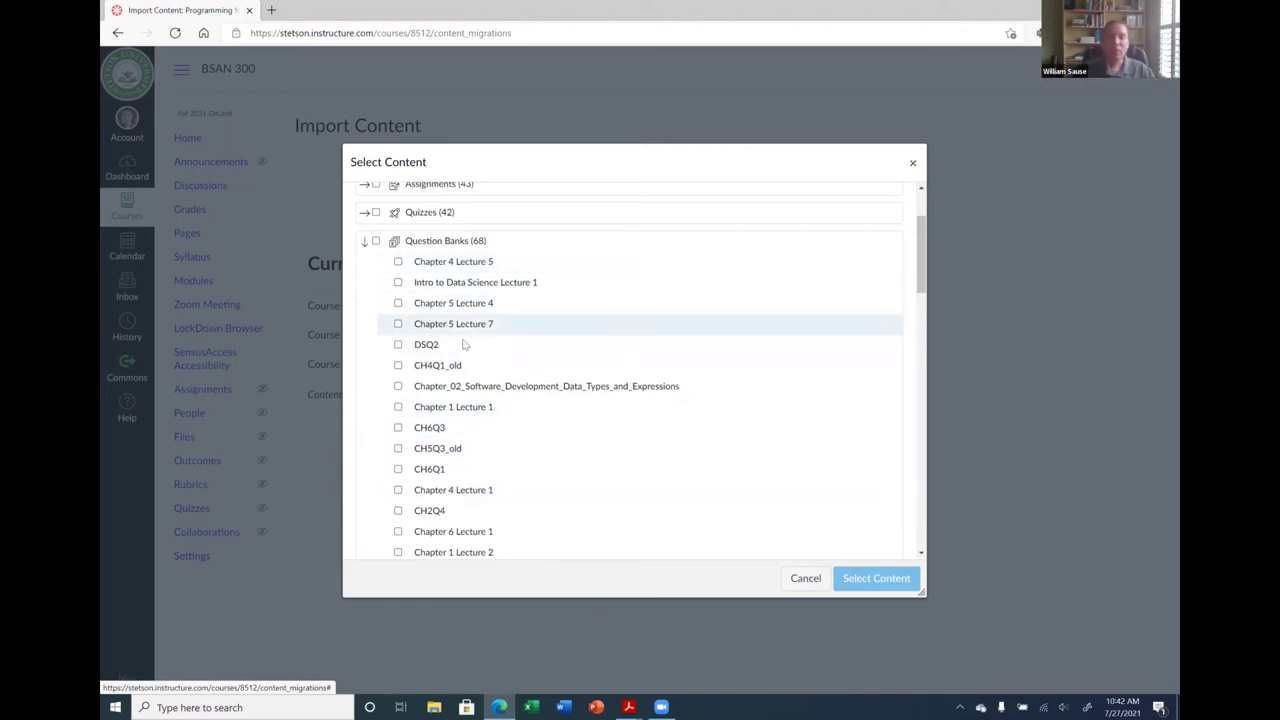
scroll(528, 392, down, 3)
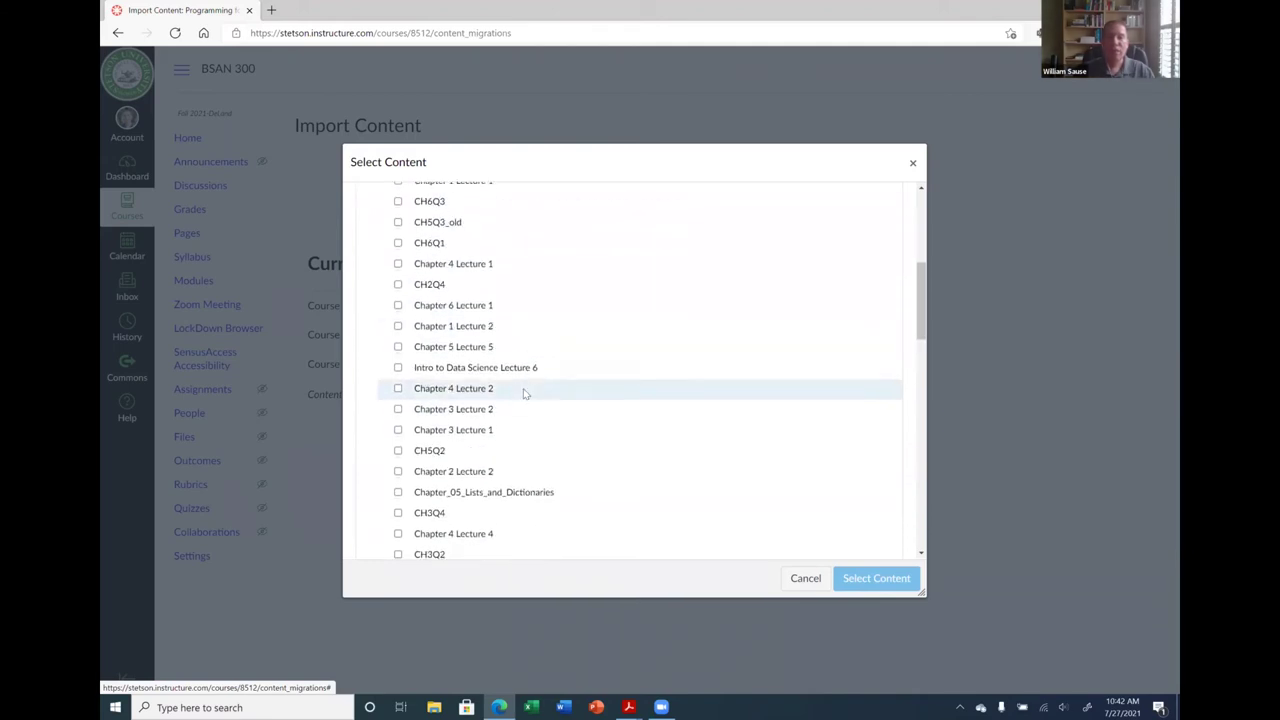
scroll(524, 393, down, 4)
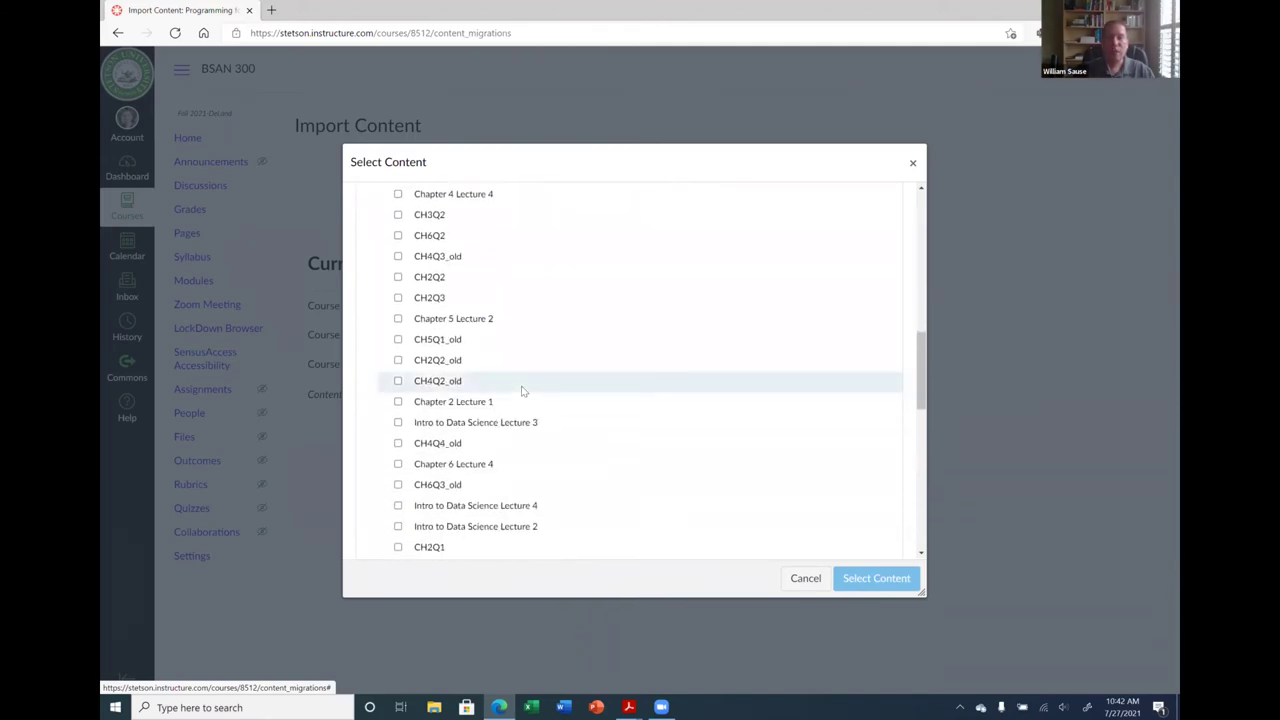
scroll(520, 390, down, 1)
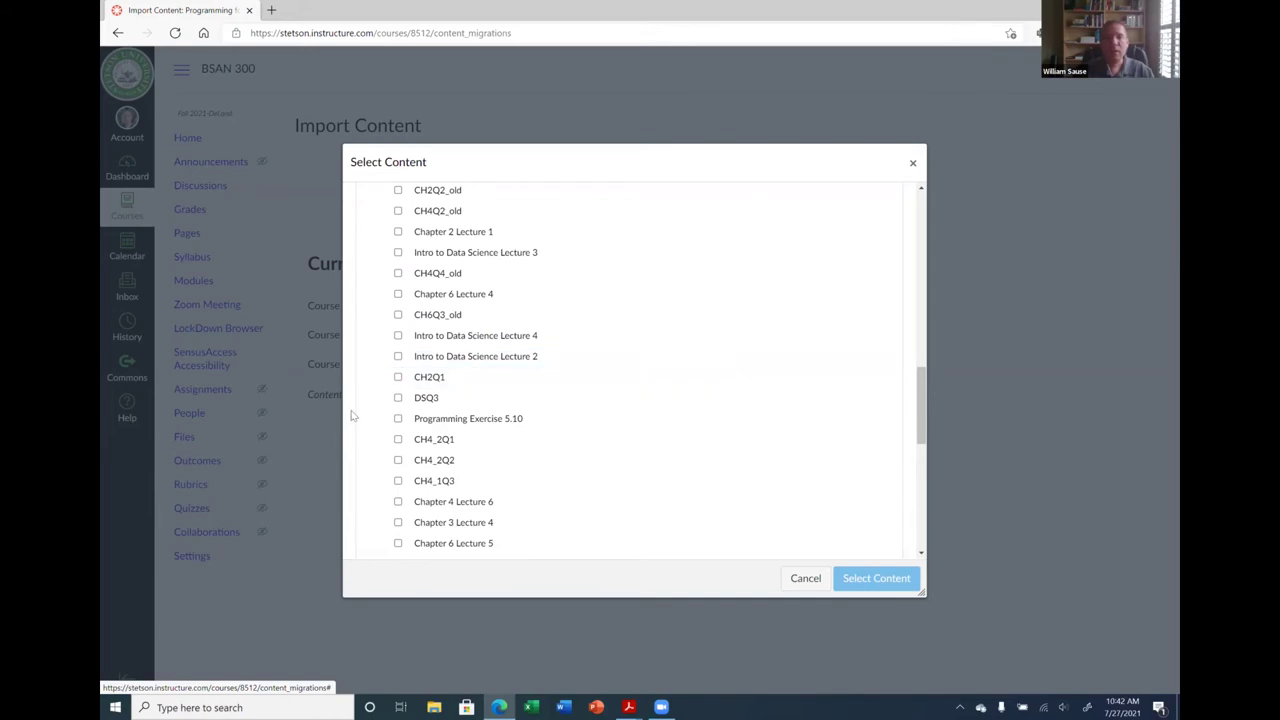
click(398, 378)
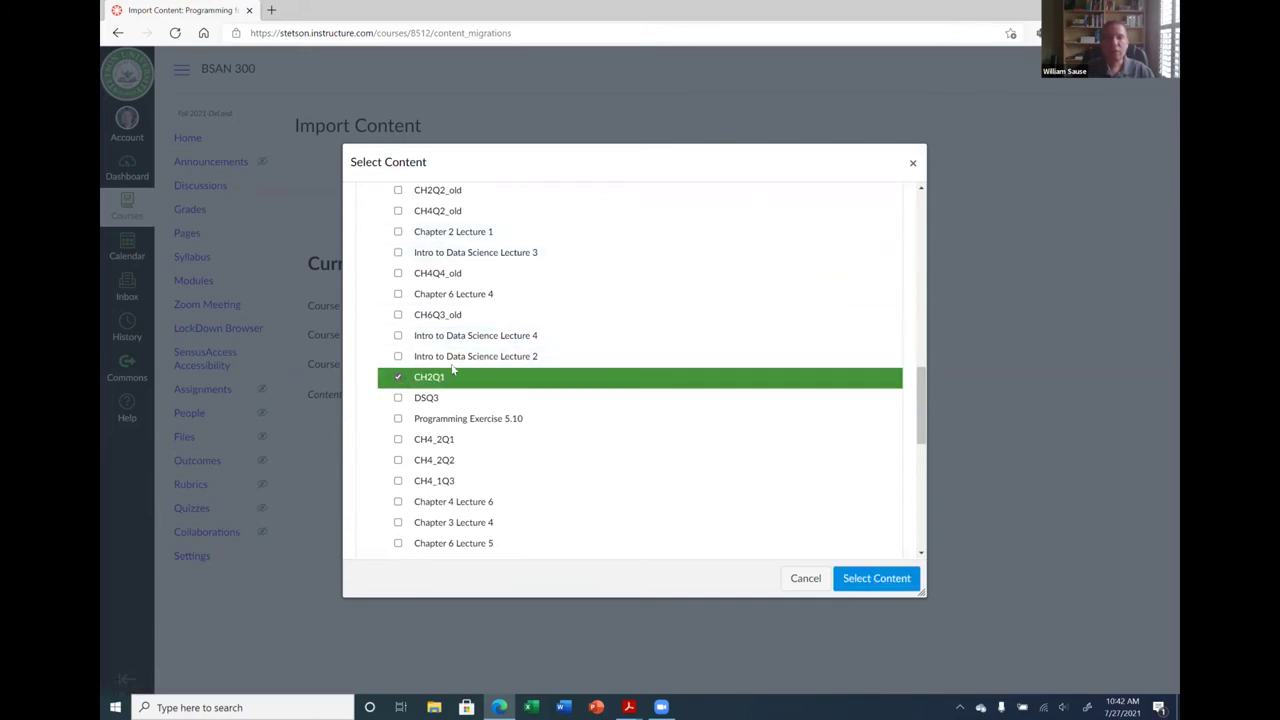
Mark the question banks CH2Q2 and CH2Q3 for import as well.
scroll(560, 467, down, 10)
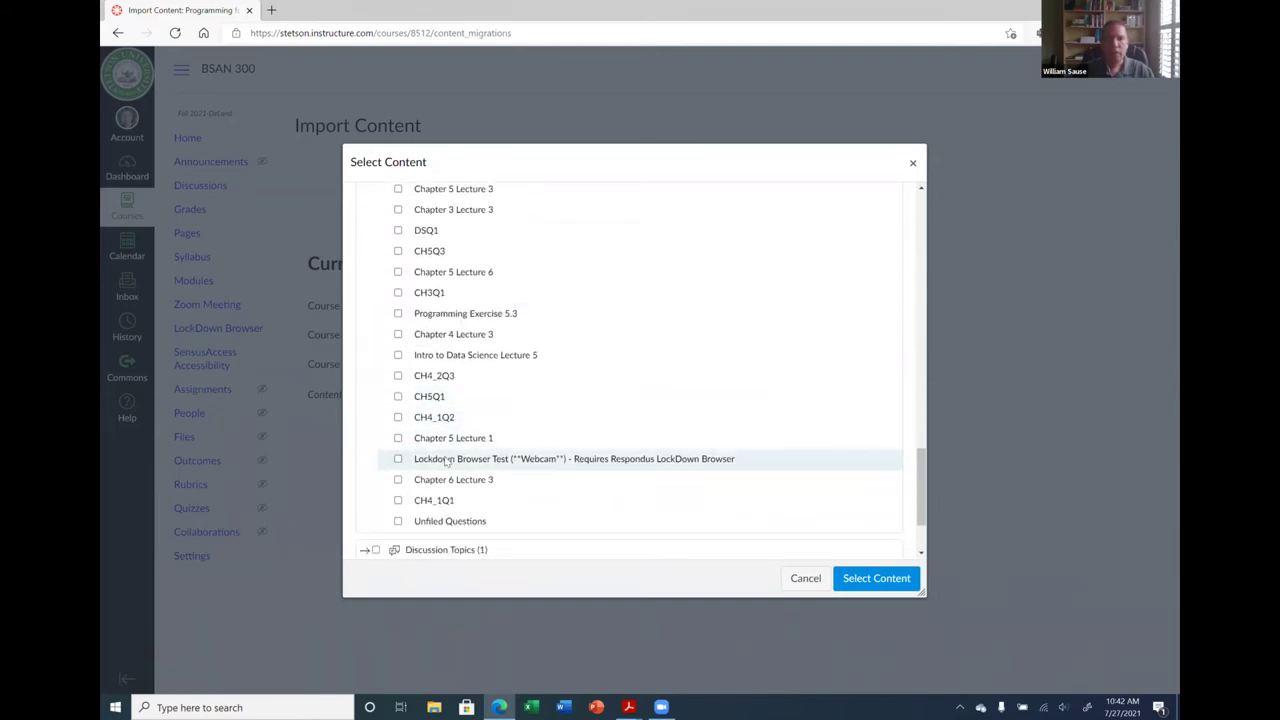
scroll(414, 455, up, 8)
scroll(409, 330, up, 4)
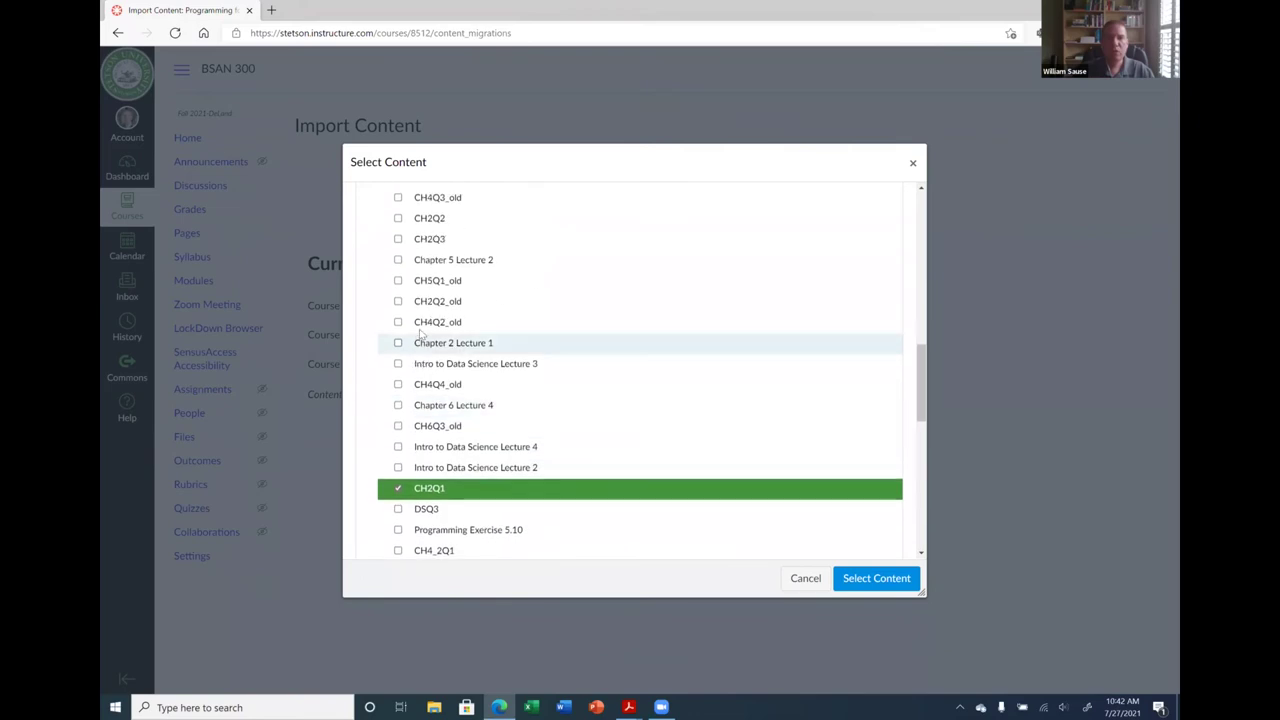
click(398, 277)
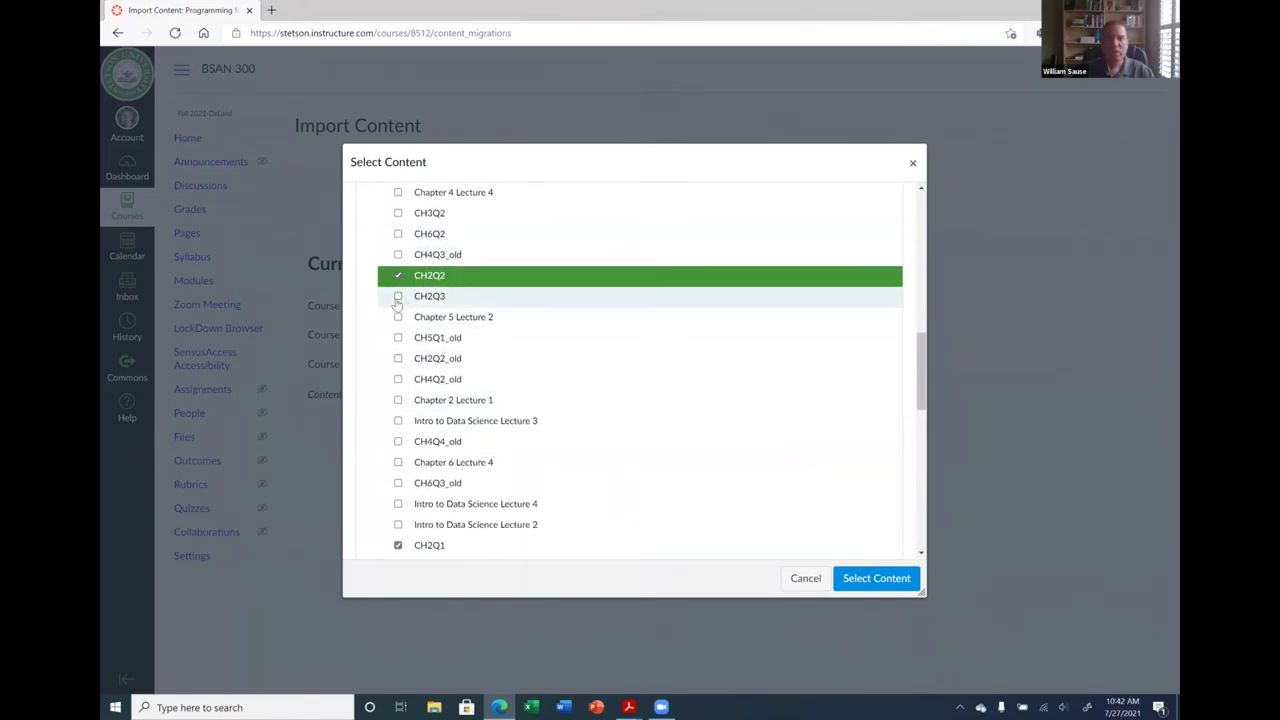
click(398, 297)
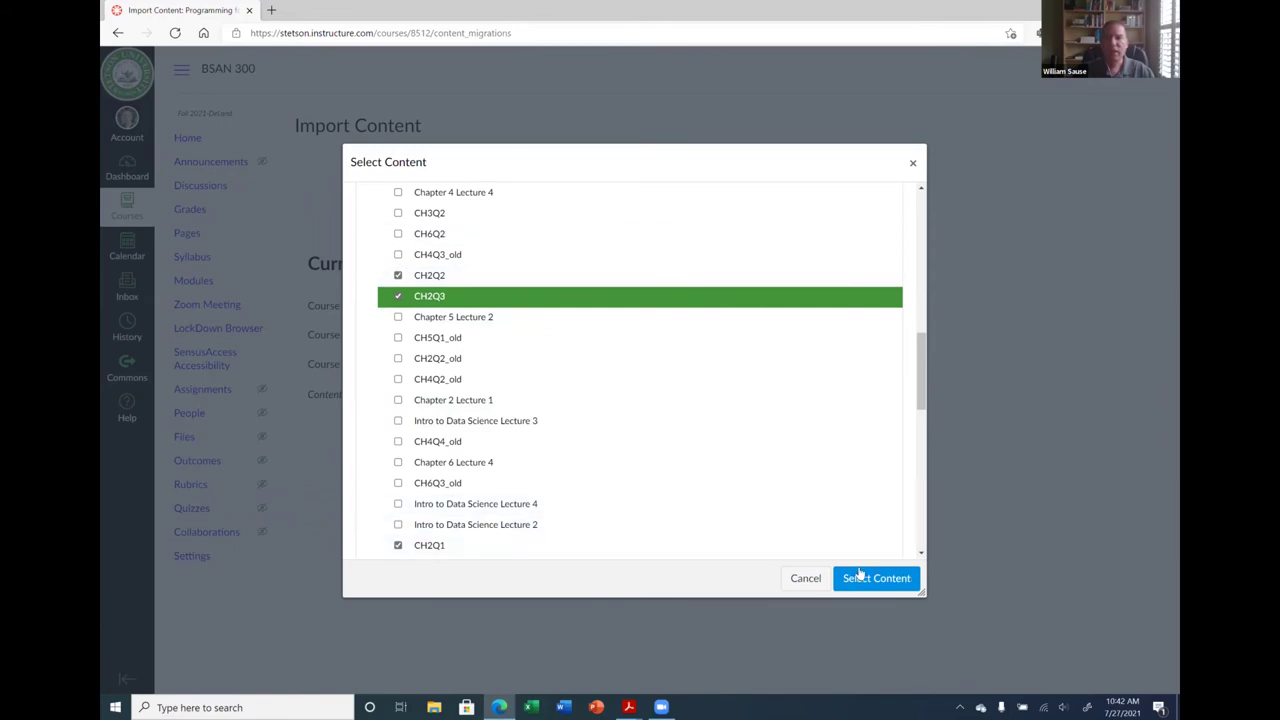
Cancel the import content selection and open the course's question banks from the quizzes page.
click(814, 578)
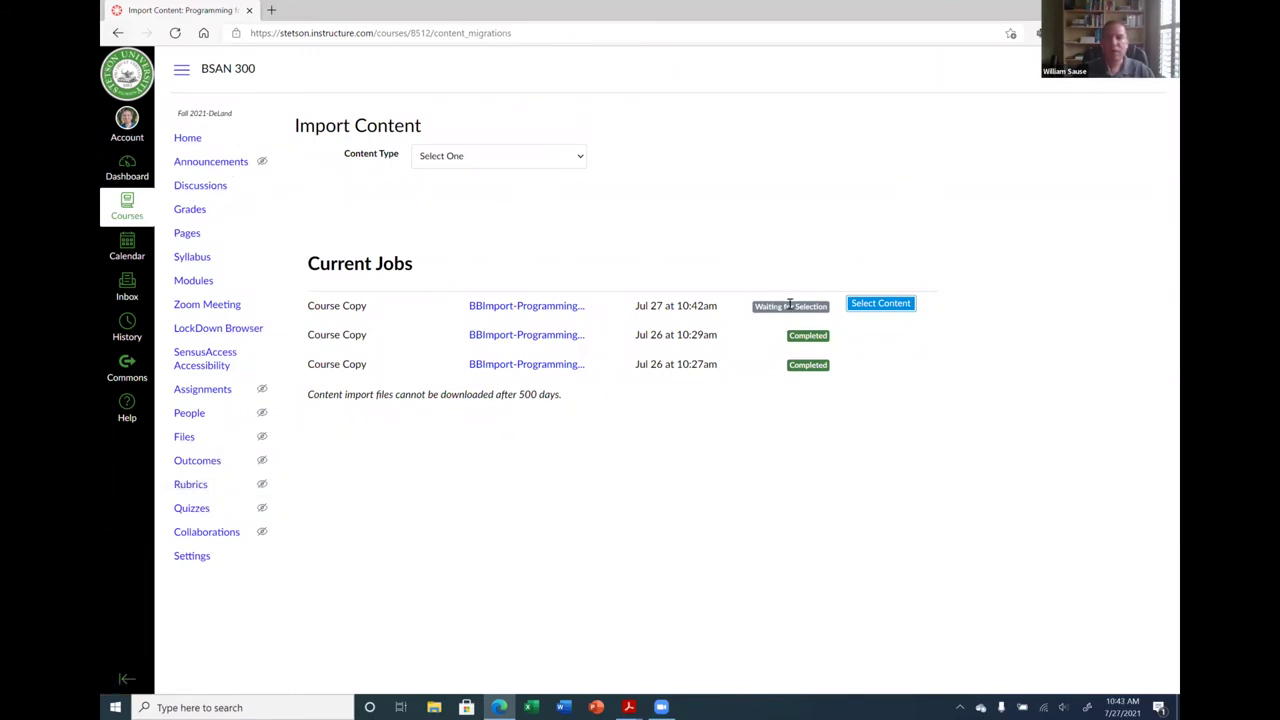
click(195, 511)
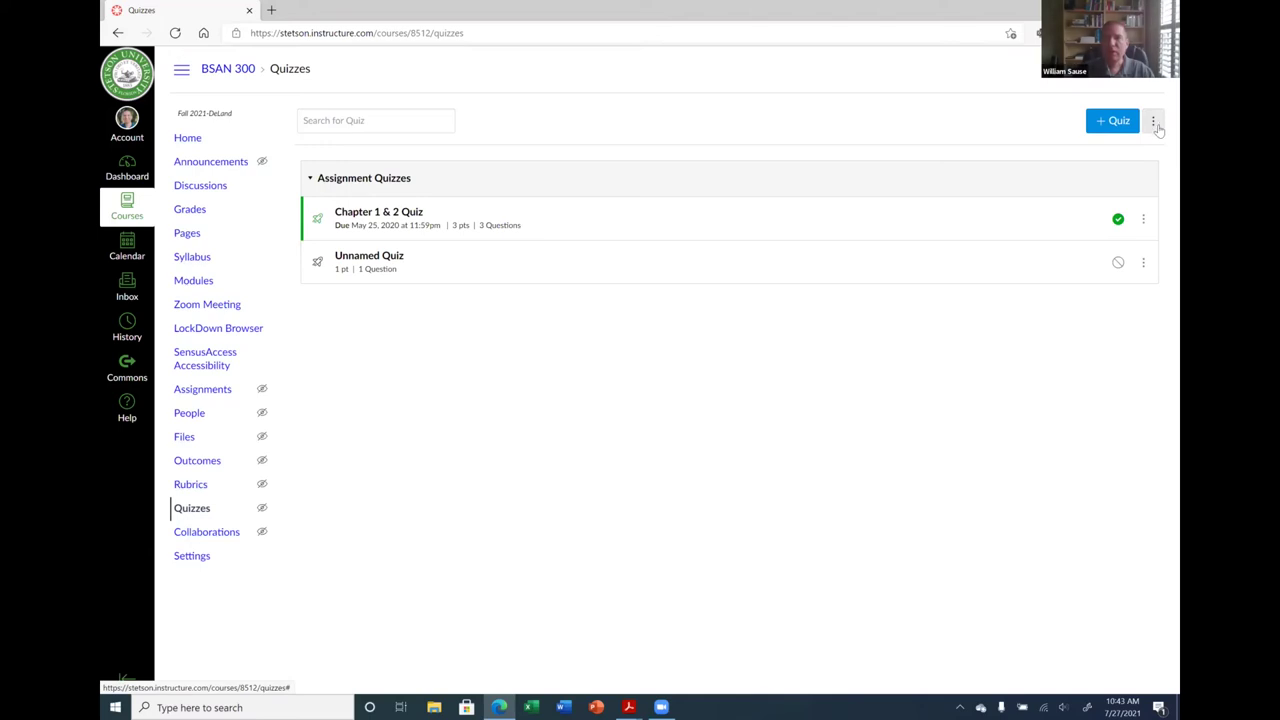
click(1155, 124)
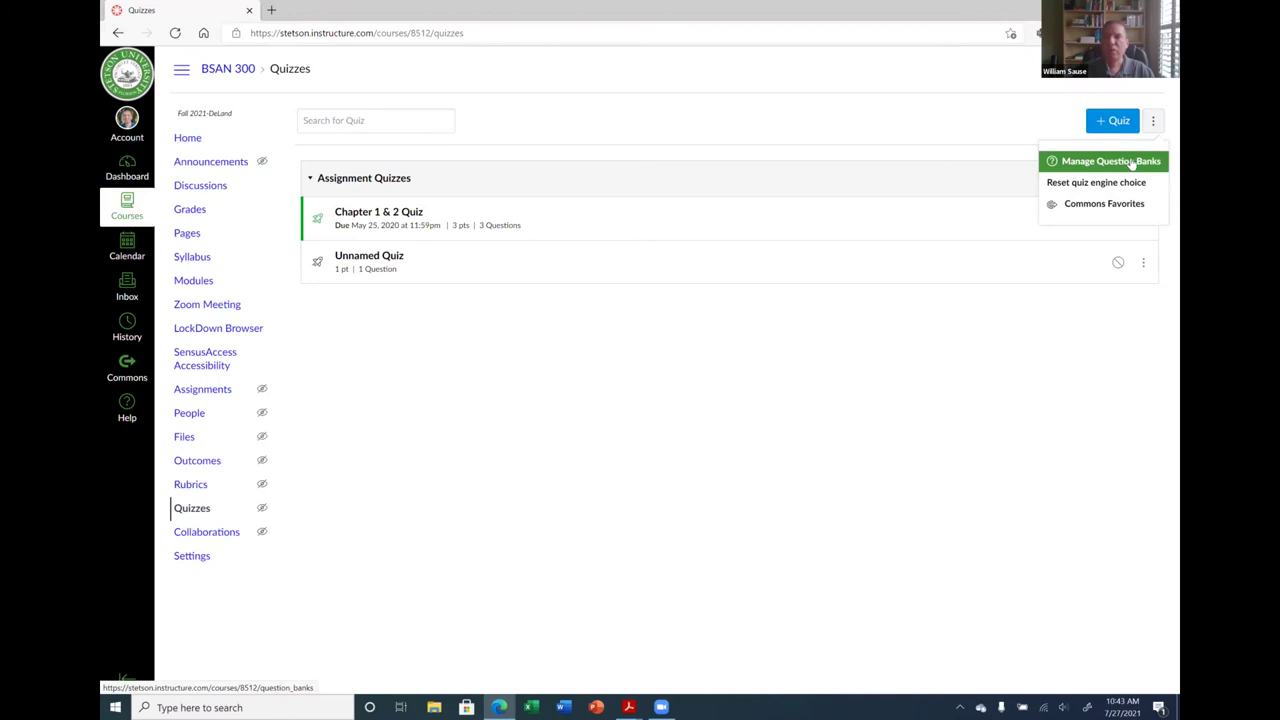
click(1133, 167)
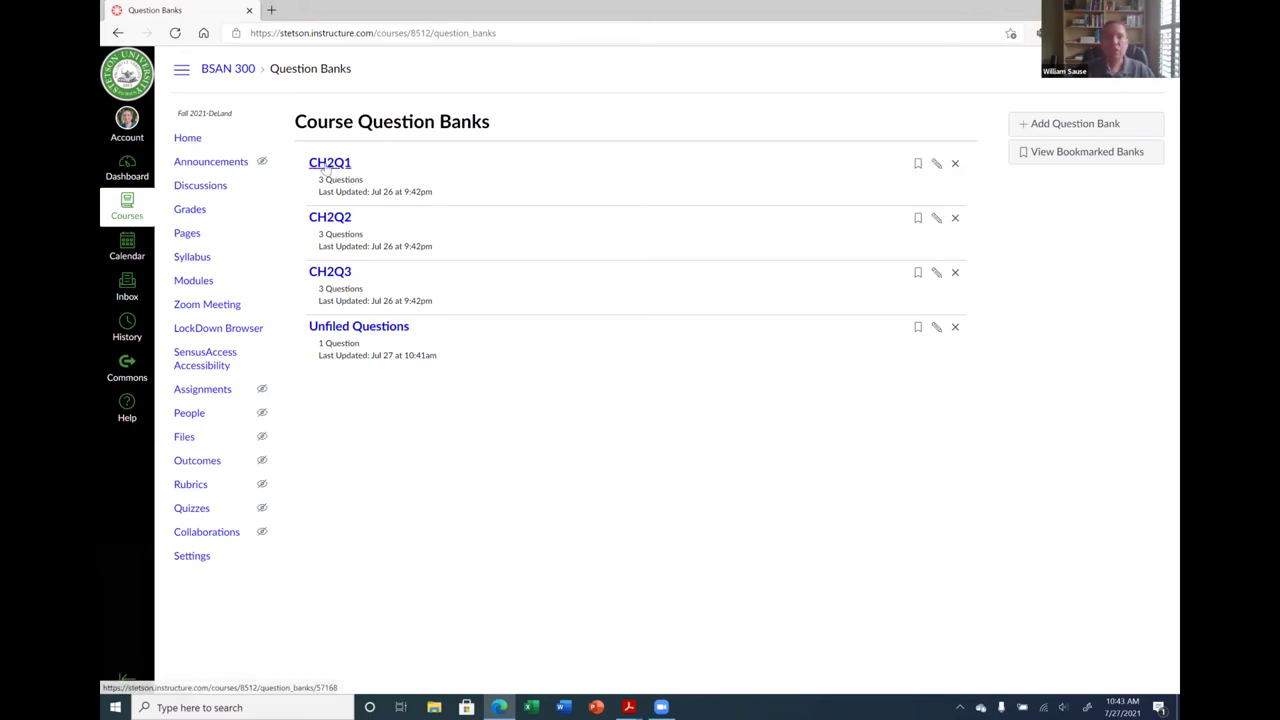
Open the CH2Q1 question bank and review the questions it contains.
click(335, 168)
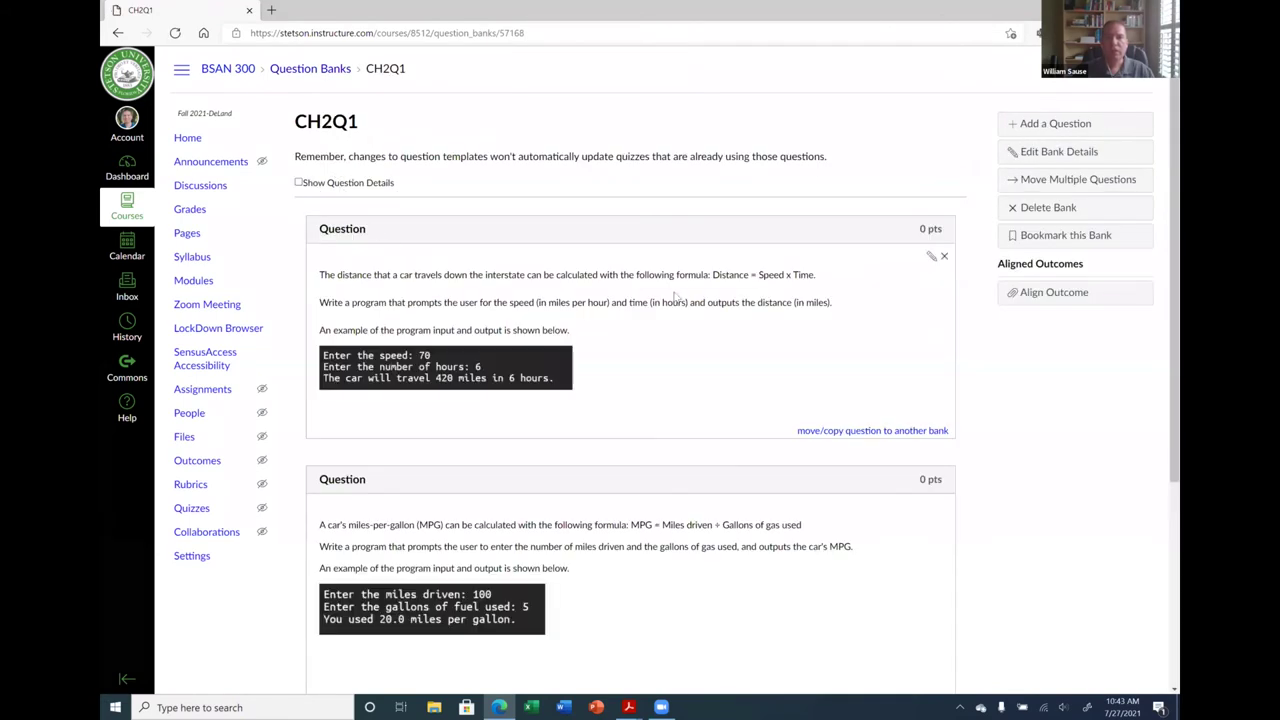
scroll(605, 288, down, 3)
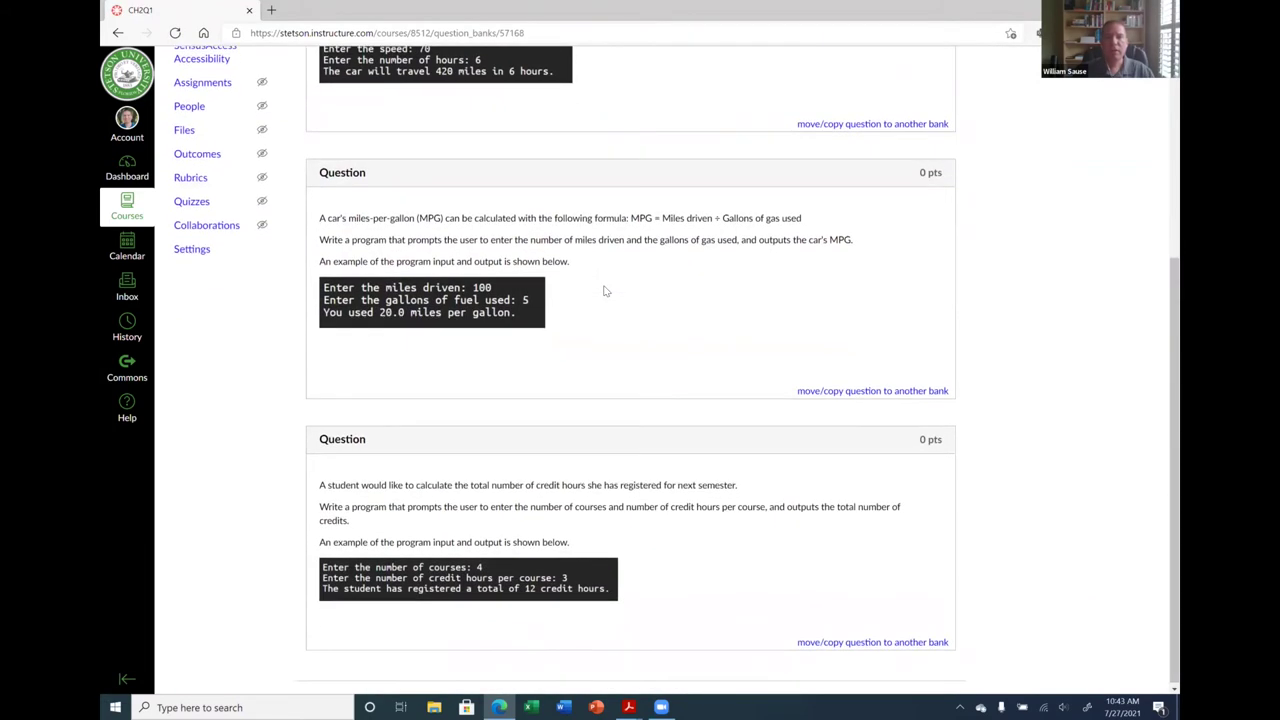
scroll(605, 289, up, 3)
scroll(604, 280, up, 1)
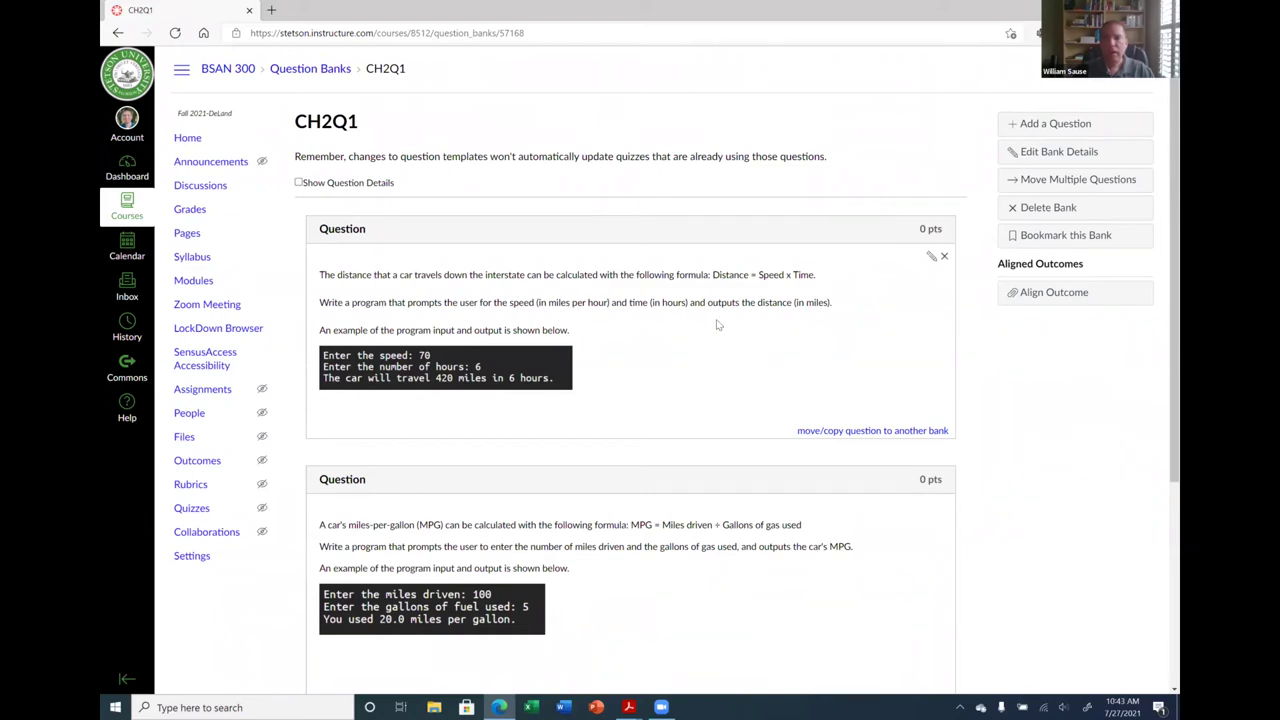
scroll(600, 303, down, 1)
scroll(520, 300, up, 1)
Examine the editing form of the first CH2Q1 question, including its general answer comments, and cancel the edit.
click(931, 259)
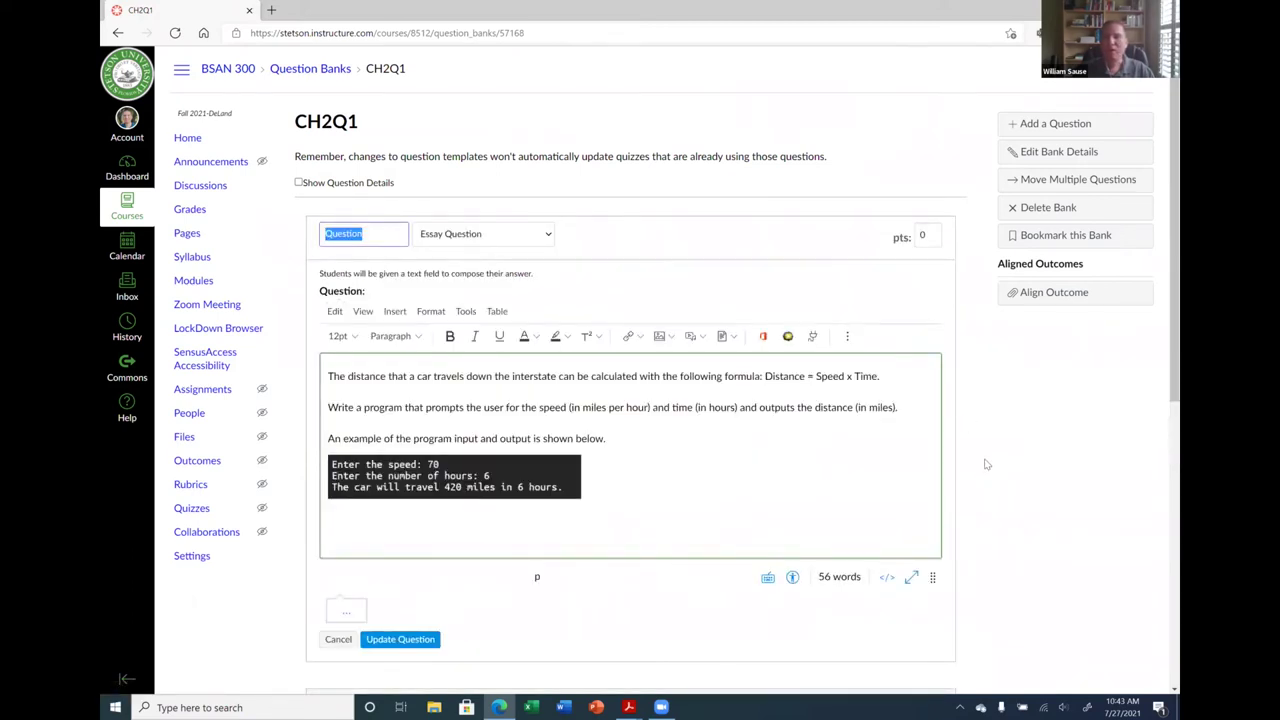
scroll(988, 459, down, 1)
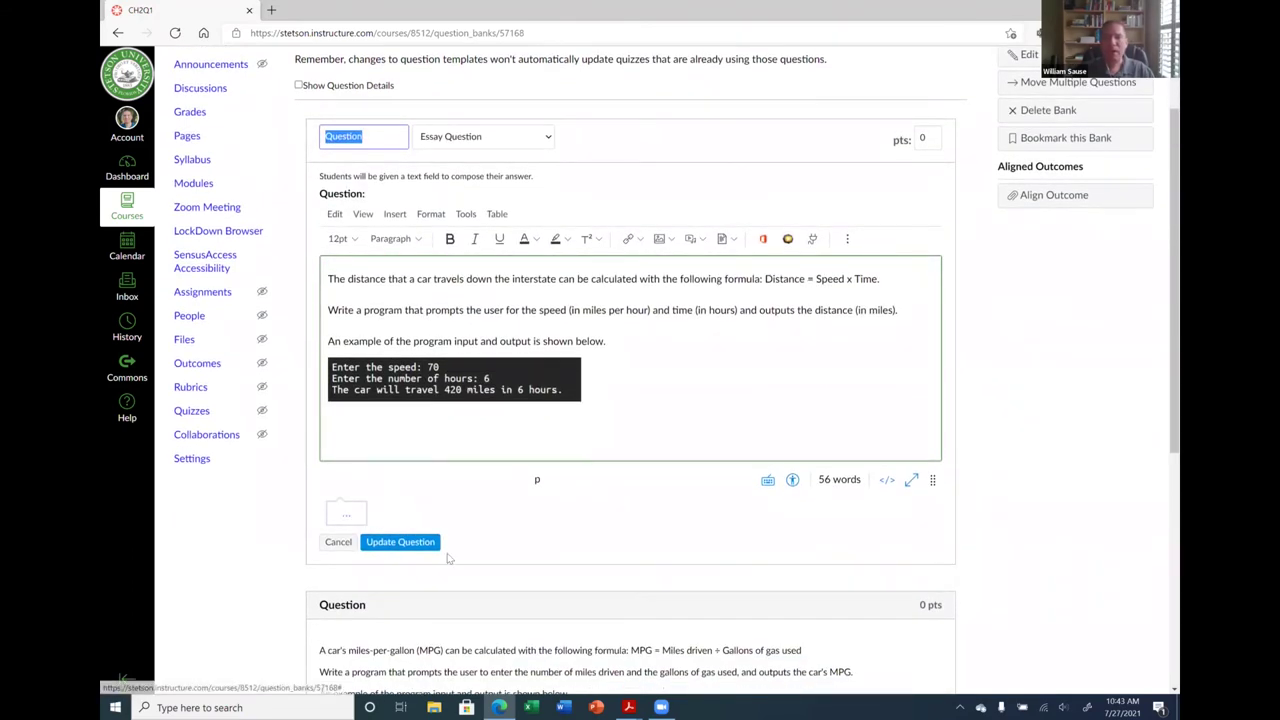
click(350, 518)
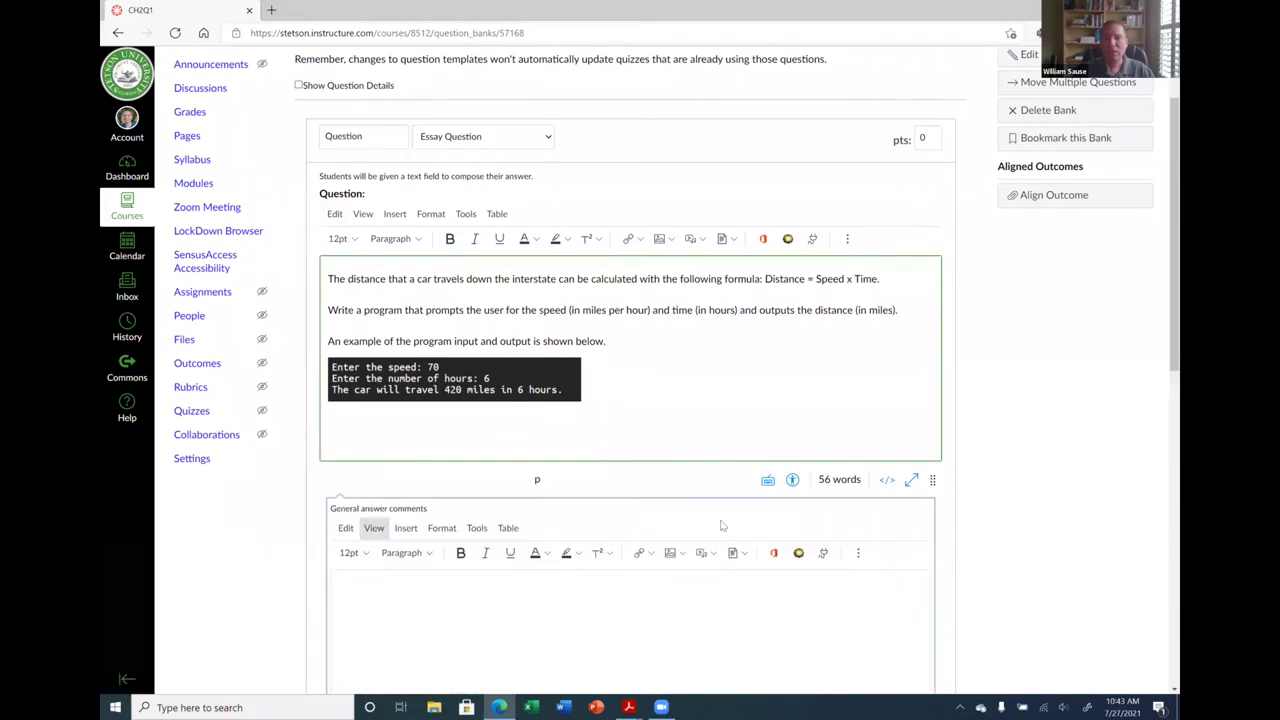
scroll(649, 440, down, 2)
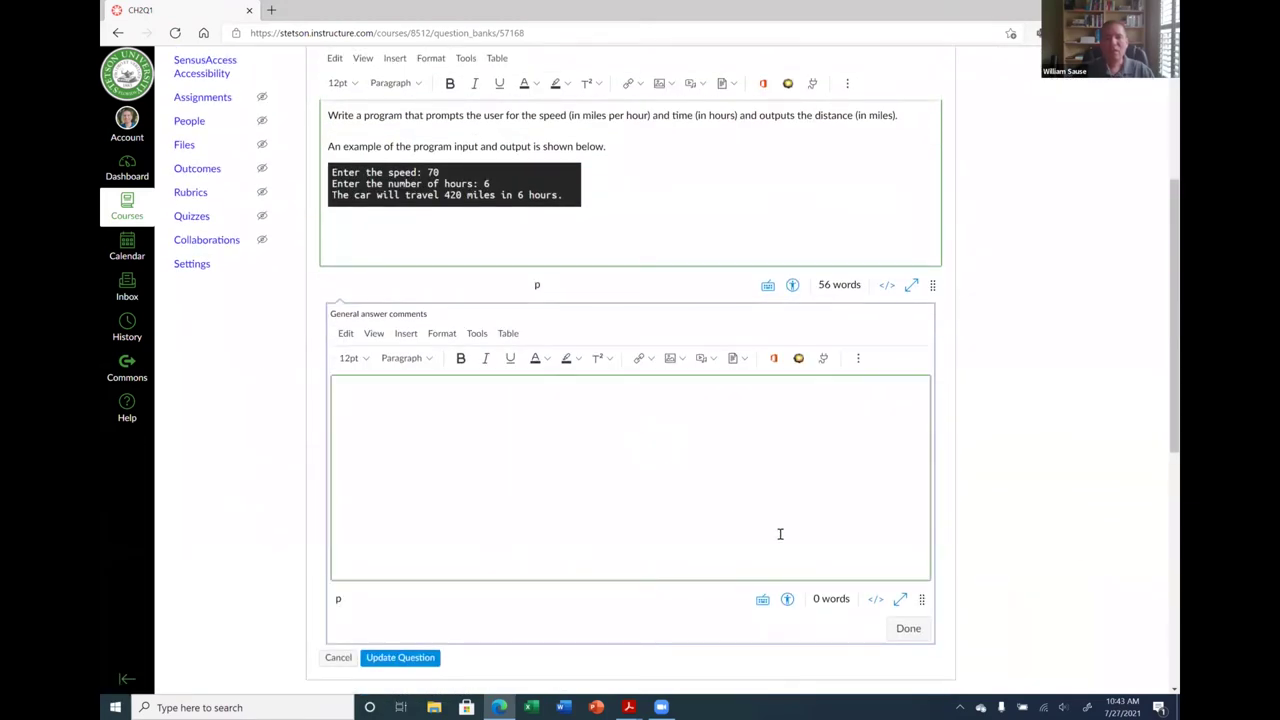
click(412, 444)
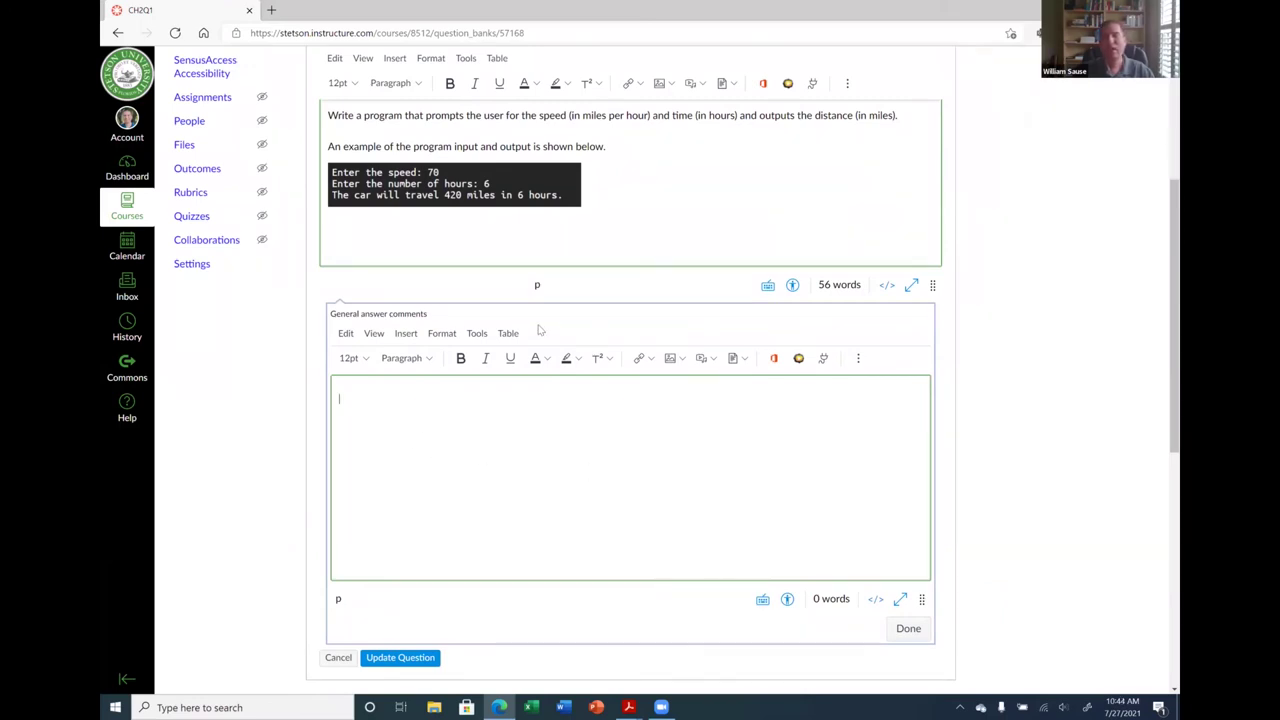
scroll(655, 355, up, 3)
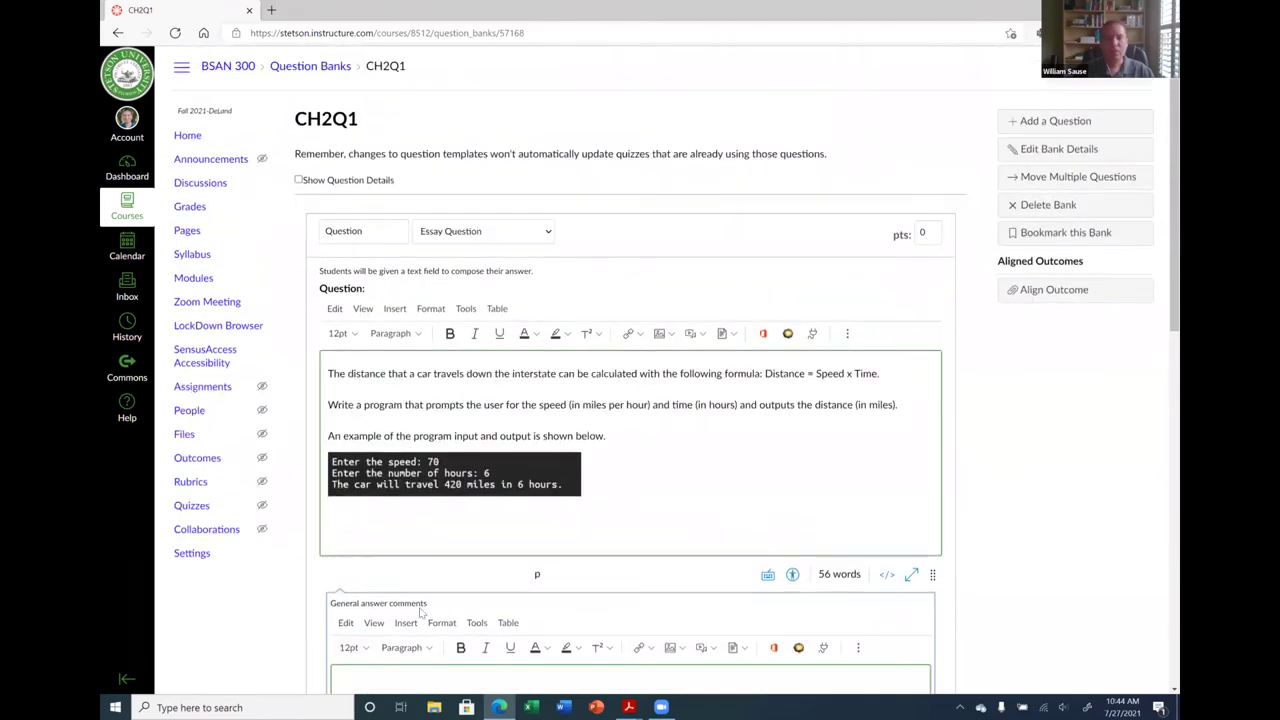
scroll(420, 612, down, 3)
click(338, 654)
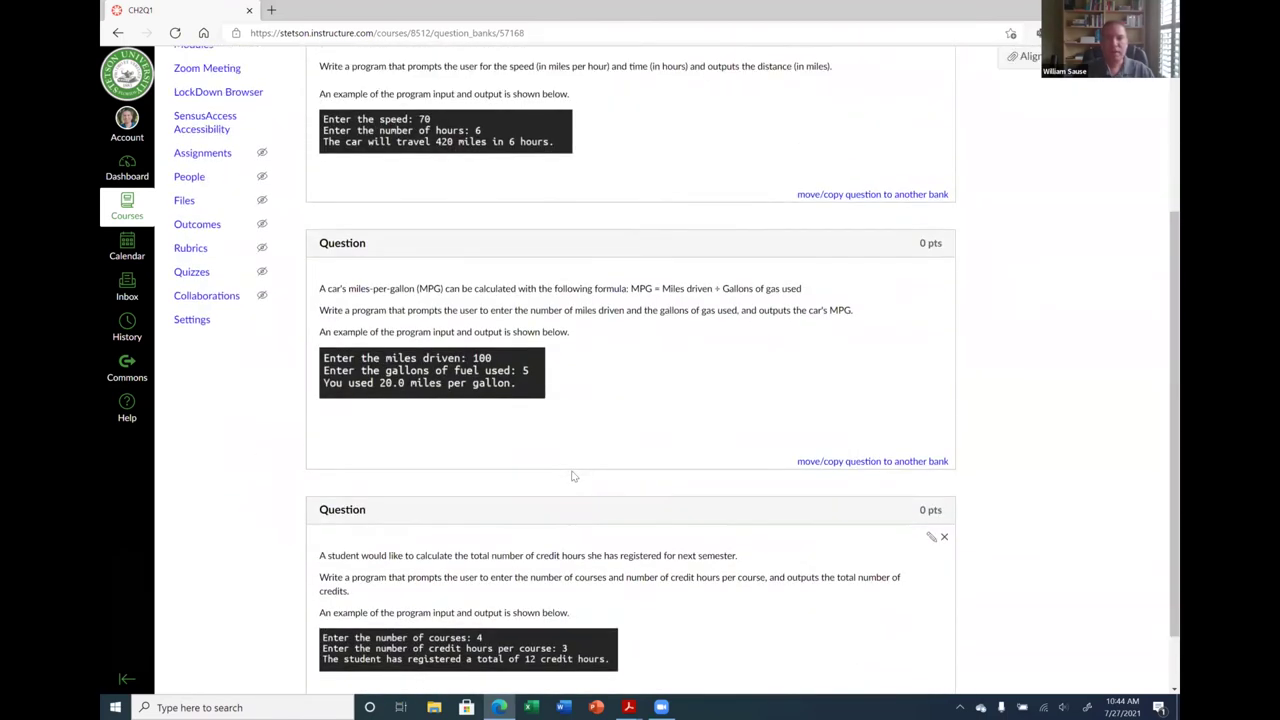
Look through the remaining CH2Q1 questions and return to the list of course question banks.
scroll(590, 460, up, 3)
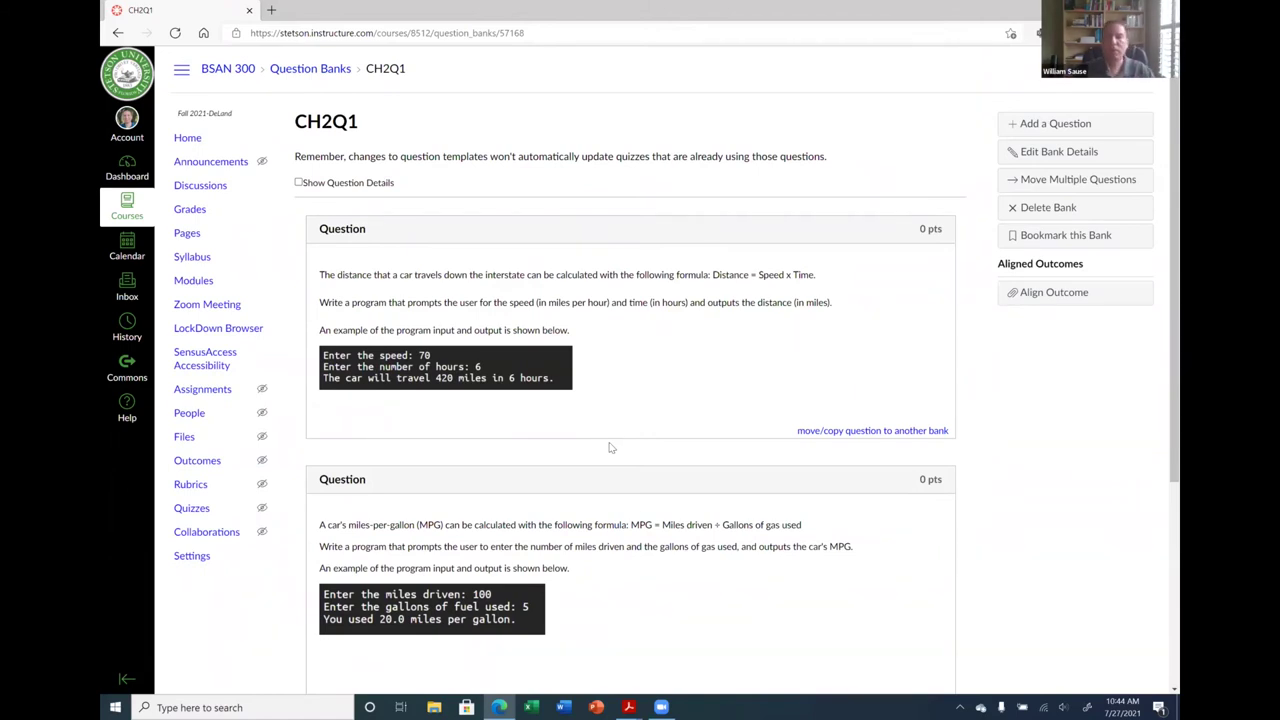
scroll(606, 447, down, 3)
scroll(683, 360, up, 2)
scroll(565, 310, up, 1)
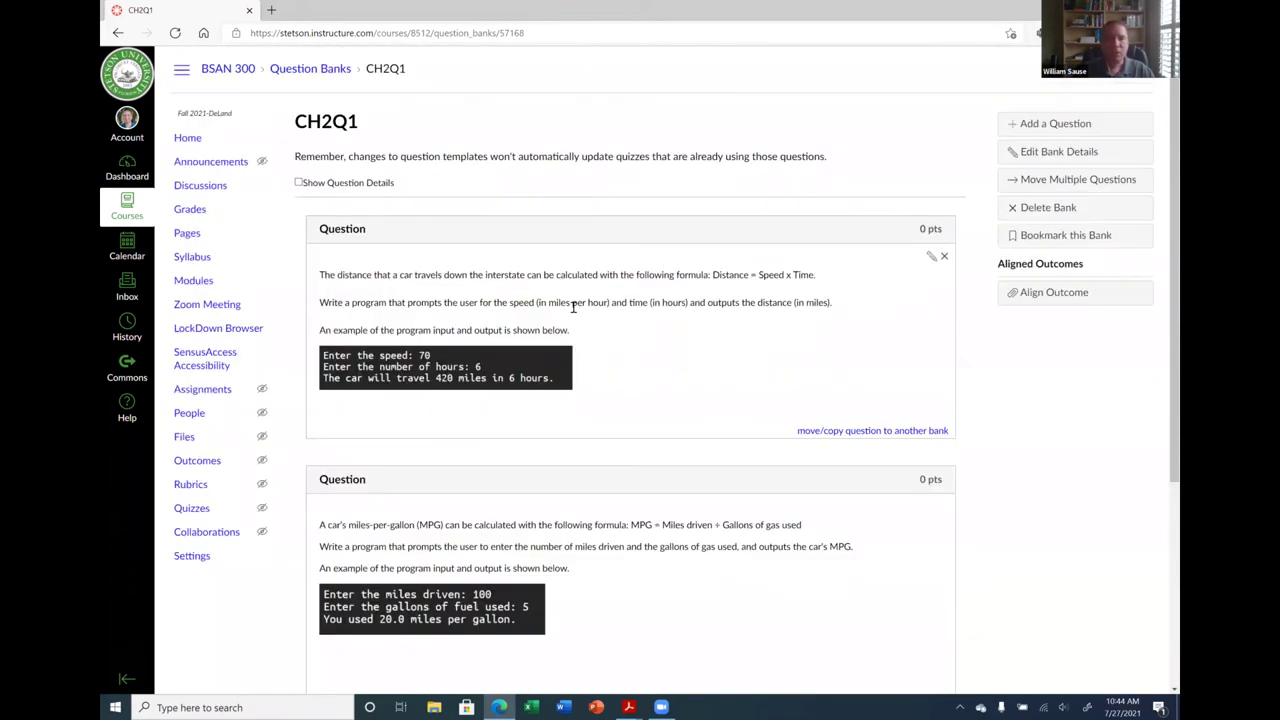
click(335, 68)
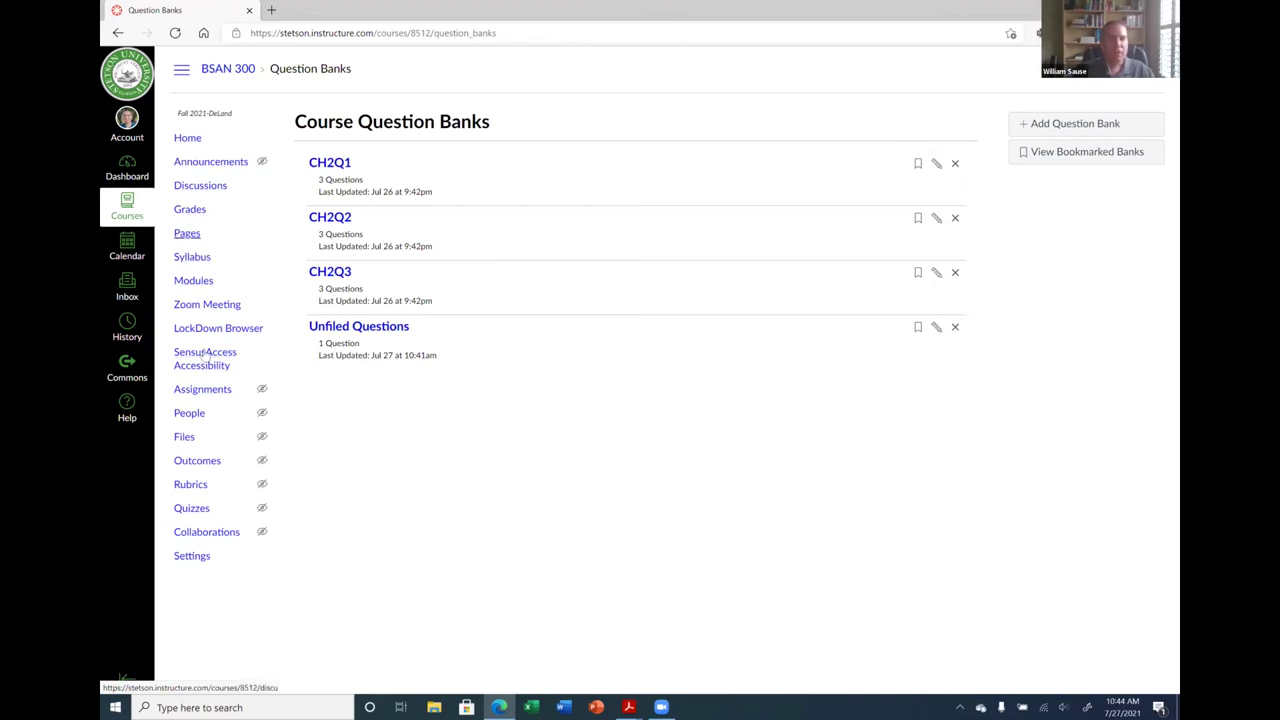
Open the Unnamed Quiz for editing from the quizzes list and rename it Quiz 1.
click(195, 510)
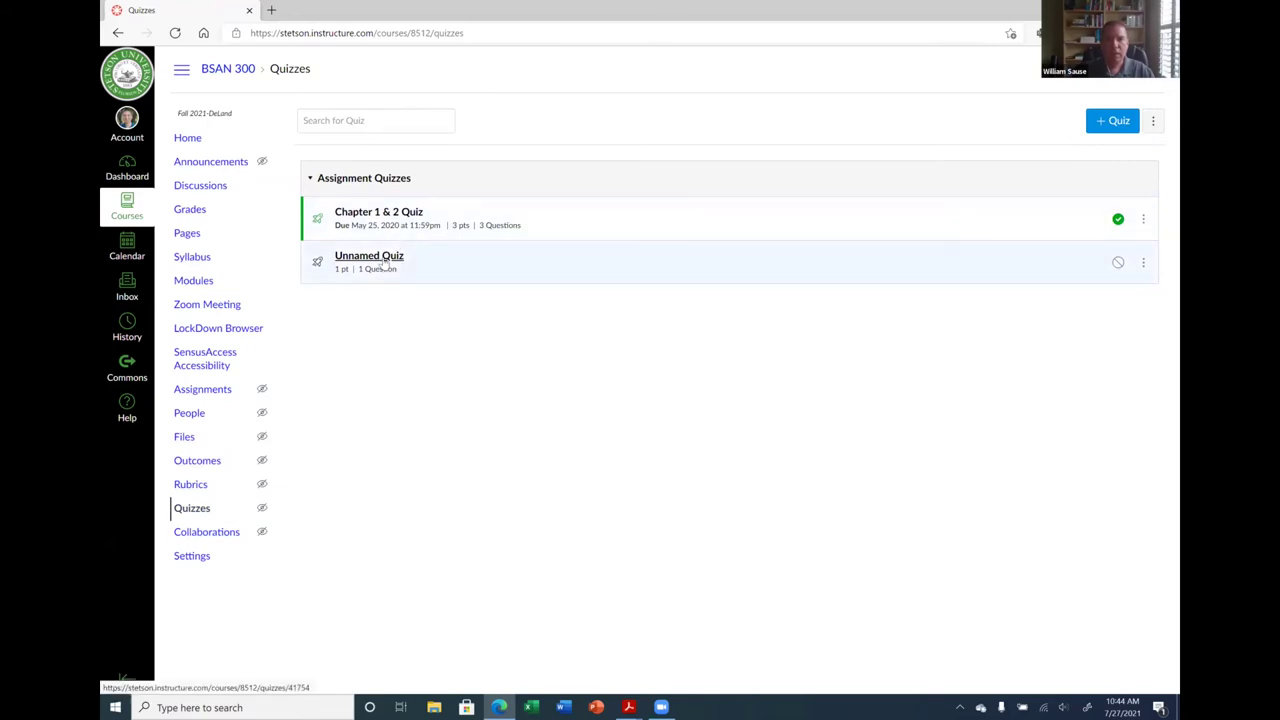
click(362, 258)
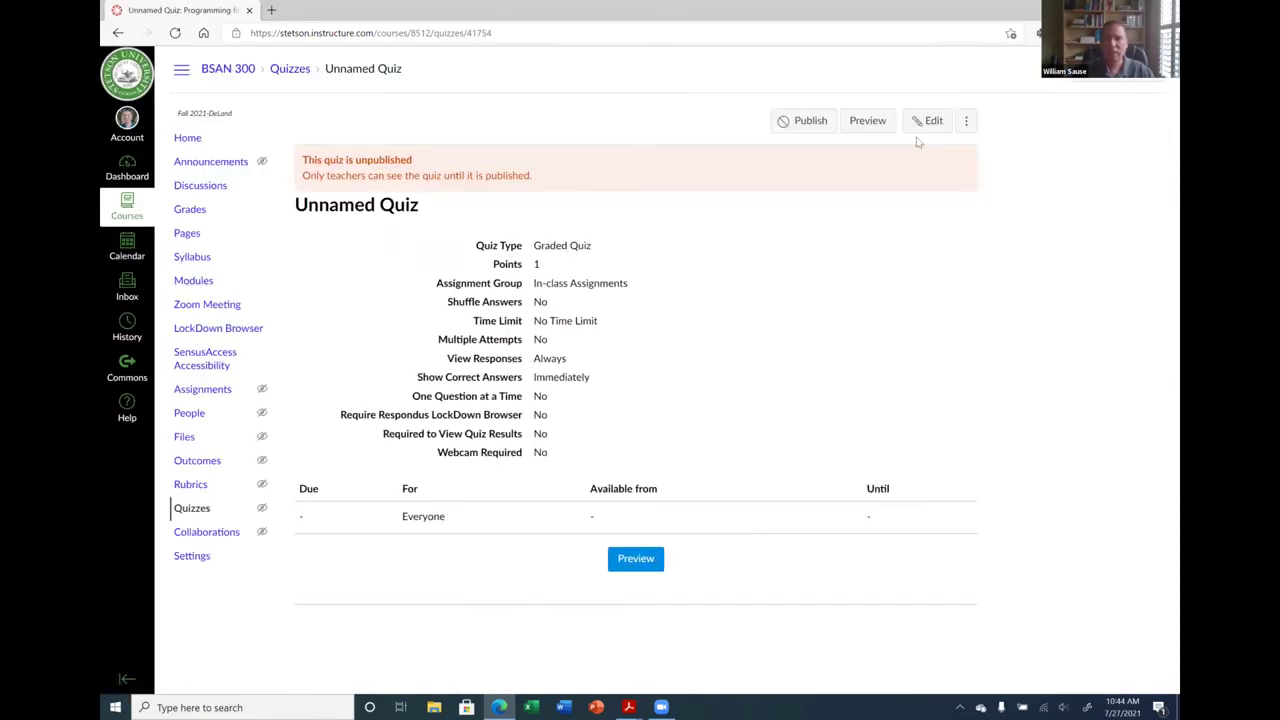
click(929, 122)
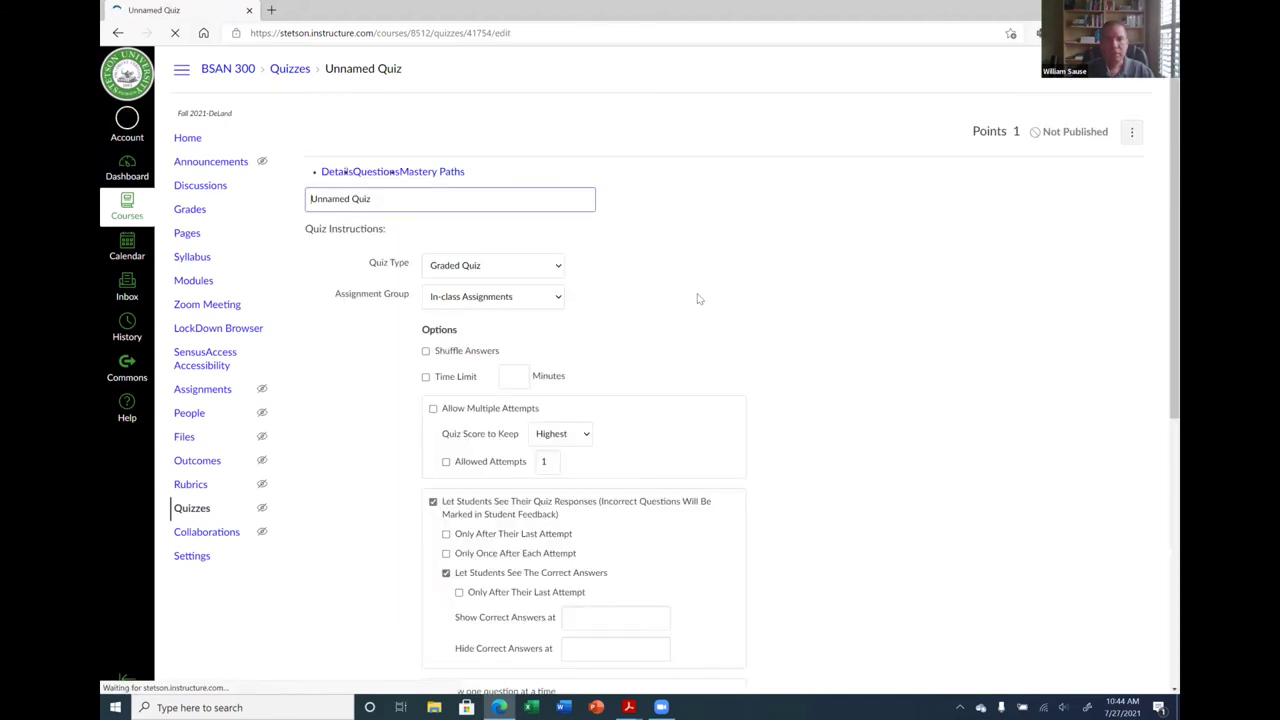
scroll(677, 314, down, 1)
scroll(655, 330, down, 1)
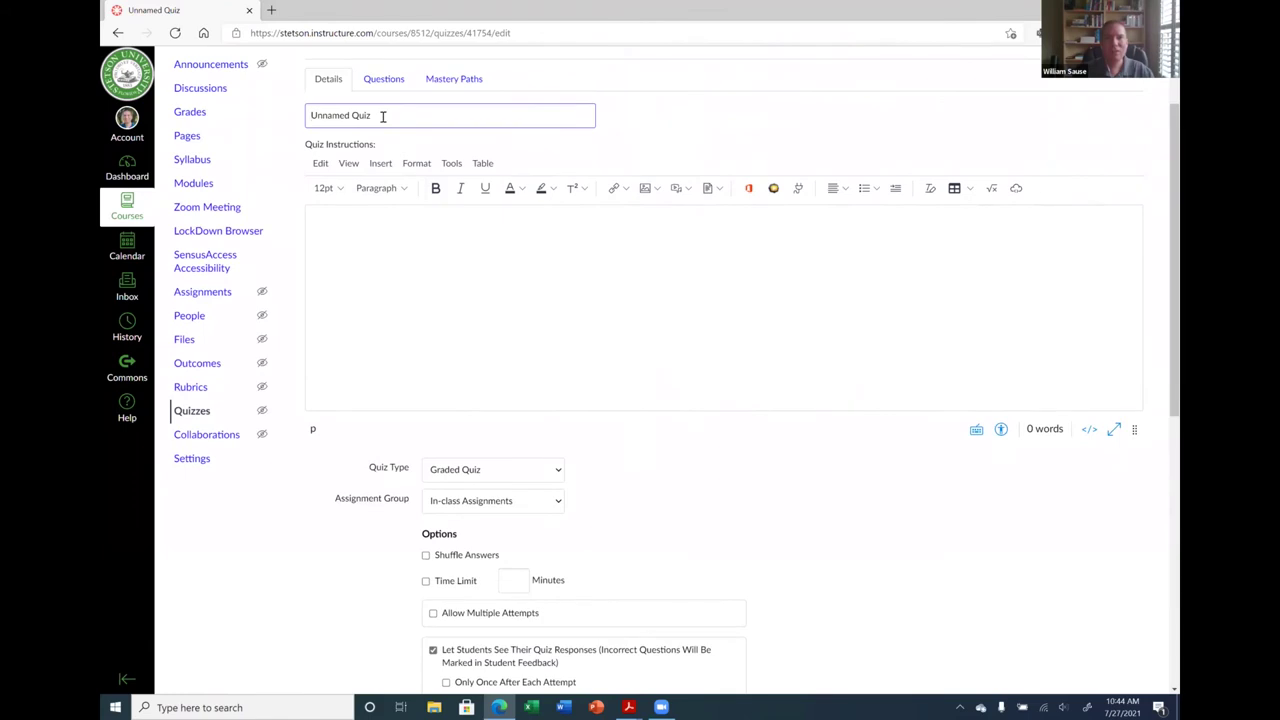
key(ctrl+a)
text(Quiz )
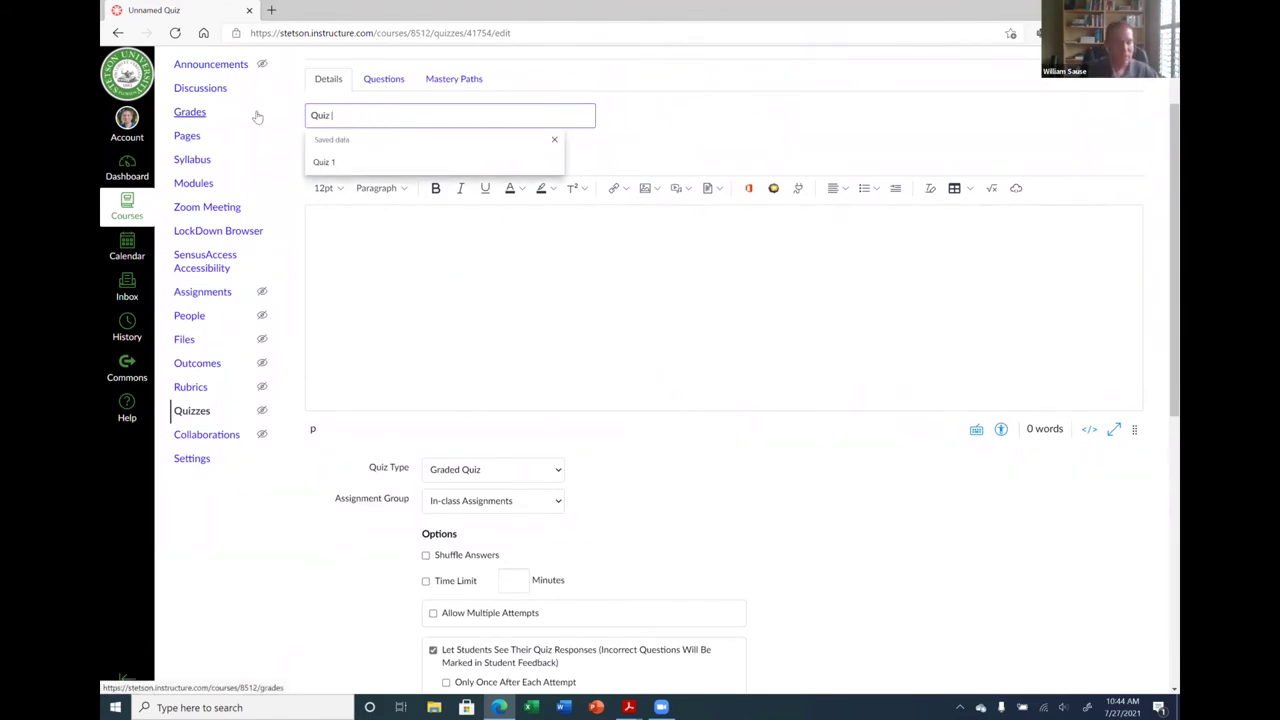
text(1)
click(606, 357)
Set the quiz type to Graded Quiz and the assignment group to Quizzes.
scroll(604, 370, down, 1)
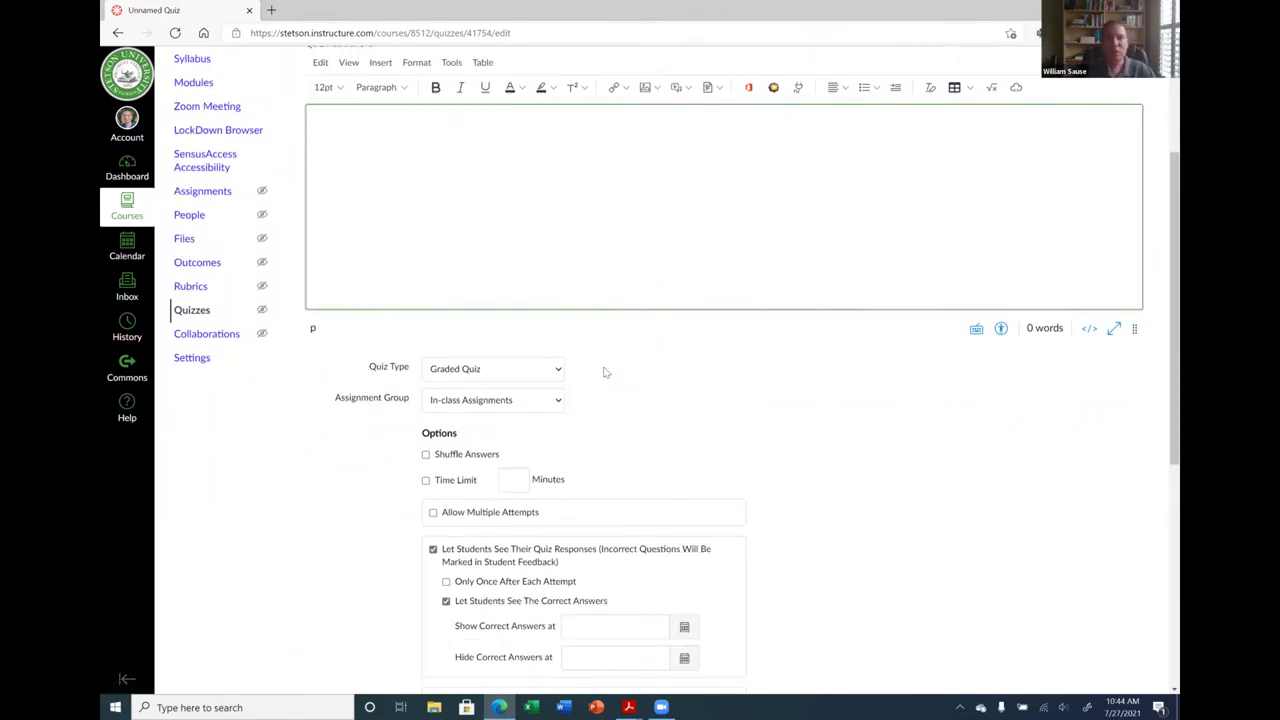
scroll(604, 372, down, 1)
click(500, 275)
click(476, 321)
click(543, 308)
click(480, 373)
scroll(731, 358, down, 2)
scroll(730, 357, down, 2)
scroll(729, 340, up, 6)
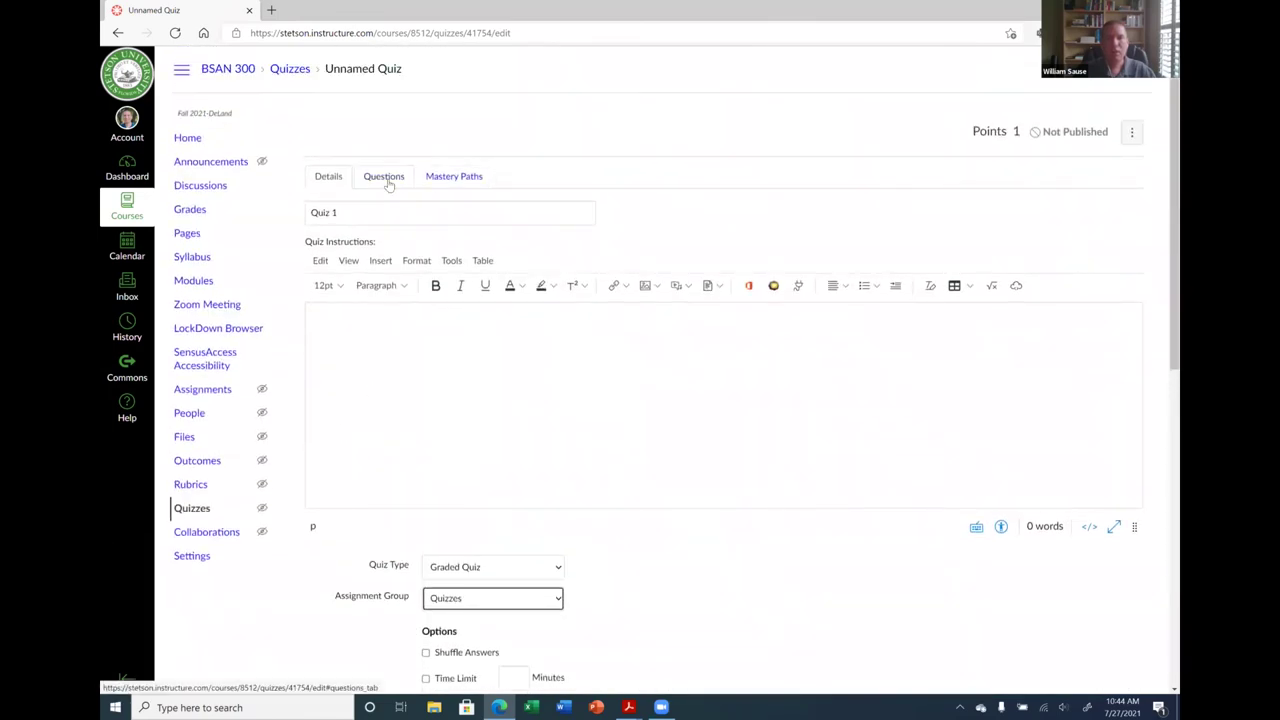
Go to the quiz's questions, open the search for existing questions, and browse the available question banks.
click(395, 178)
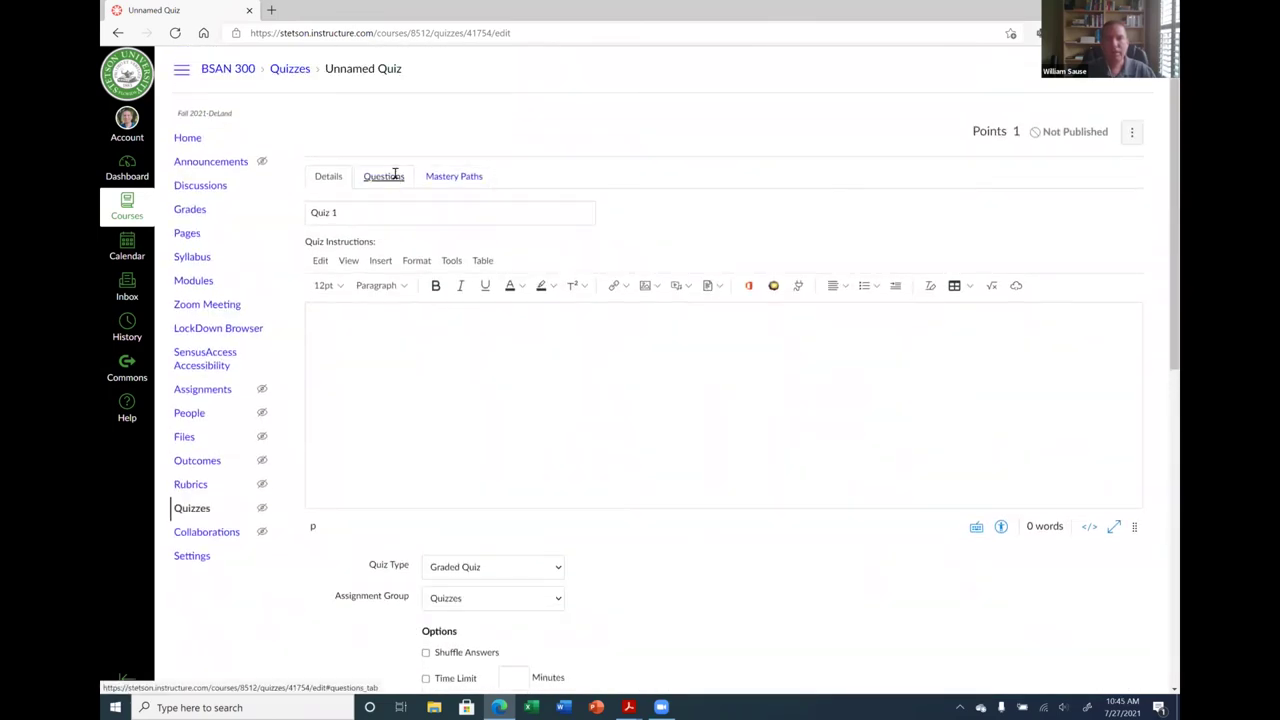
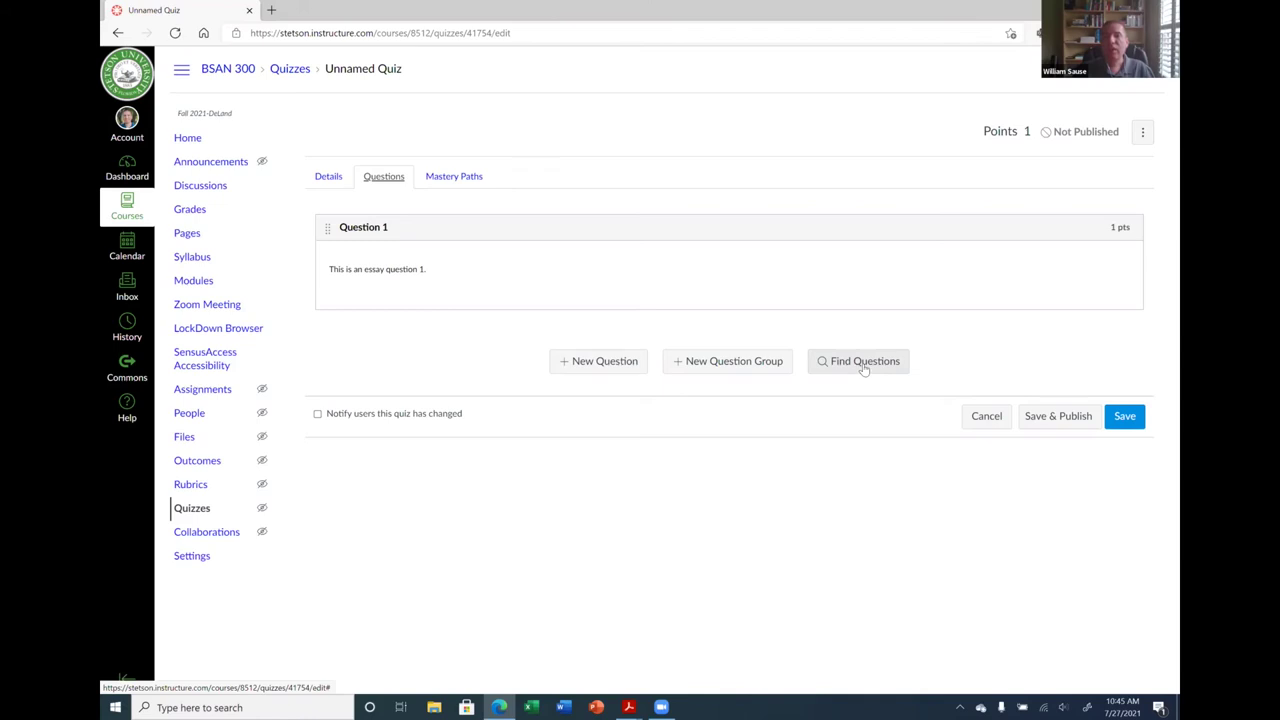
click(857, 362)
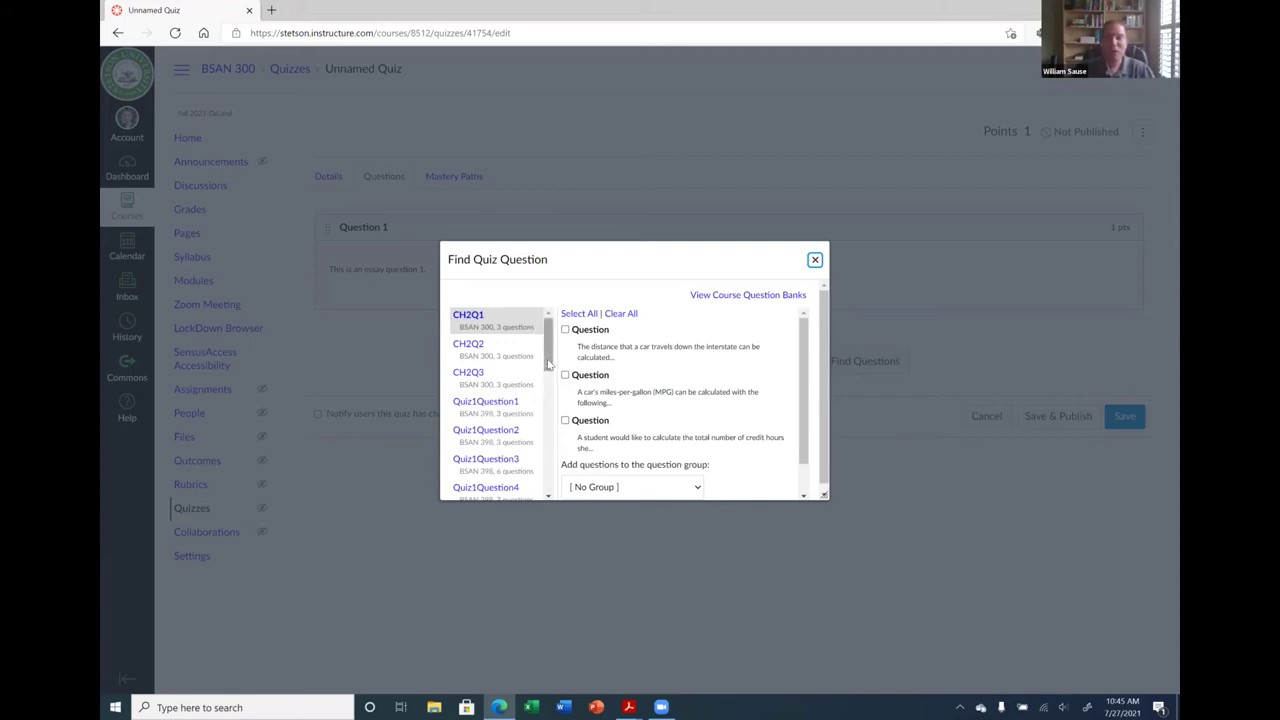
scroll(546, 357, down, 6)
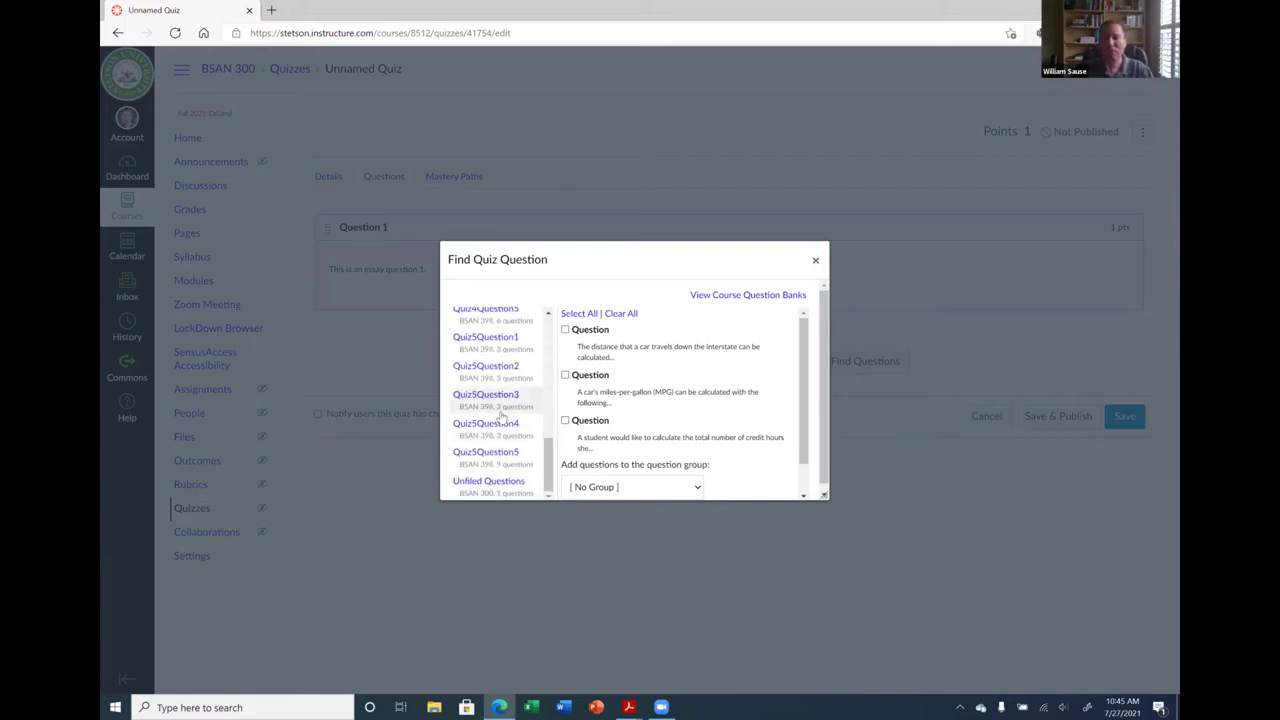
drag(548, 465, 560, 345)
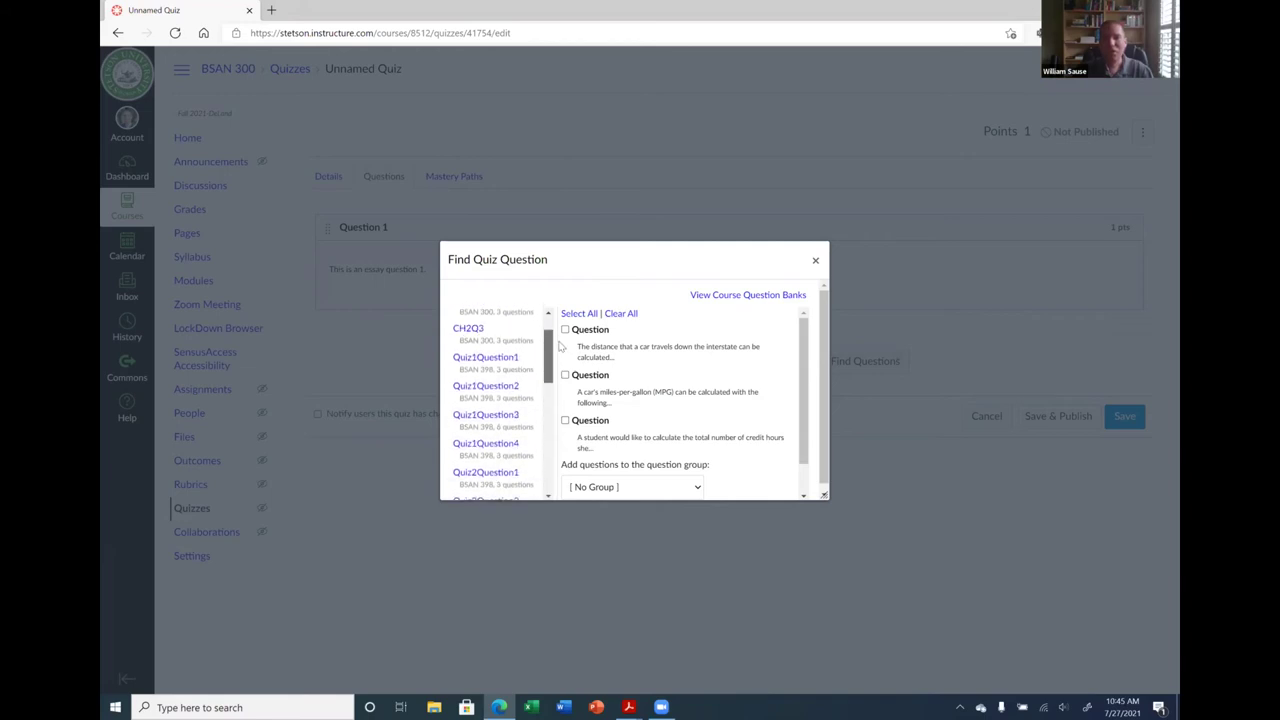
scroll(560, 345, down, 4)
scroll(556, 342, up, 6)
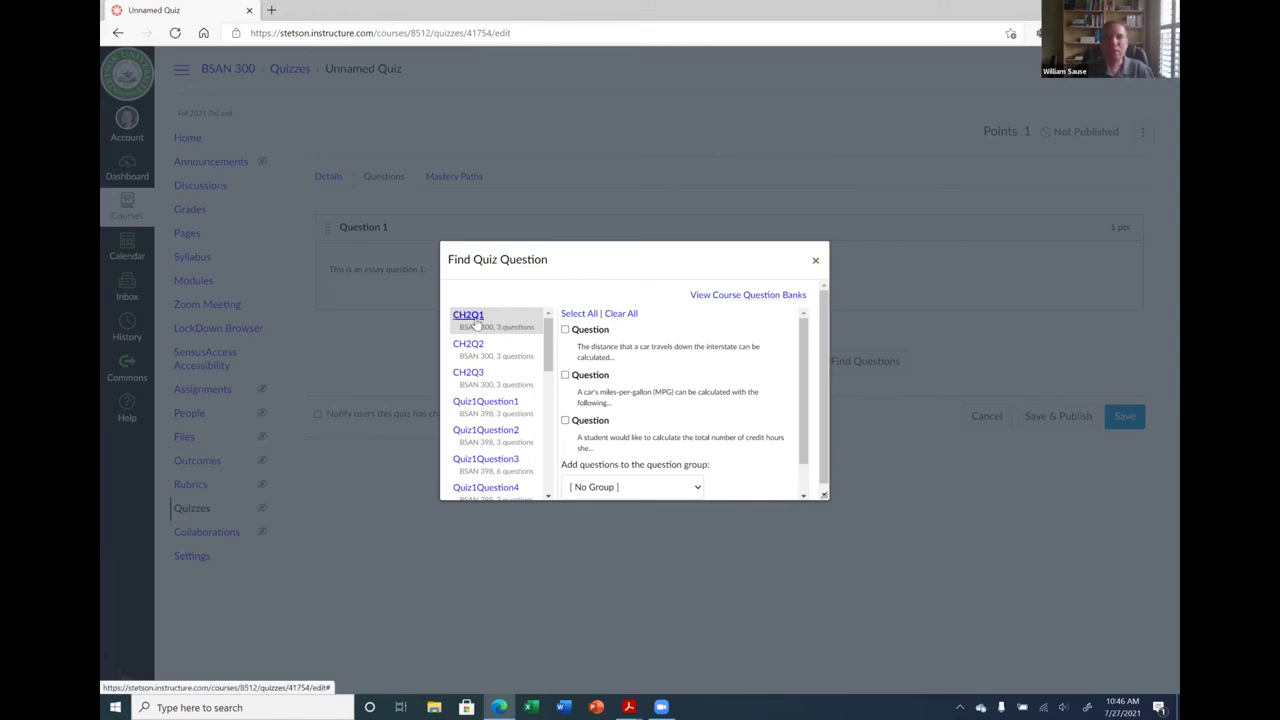
Select all three questions of the CH2Q1 bank for adding to the quiz.
click(566, 331)
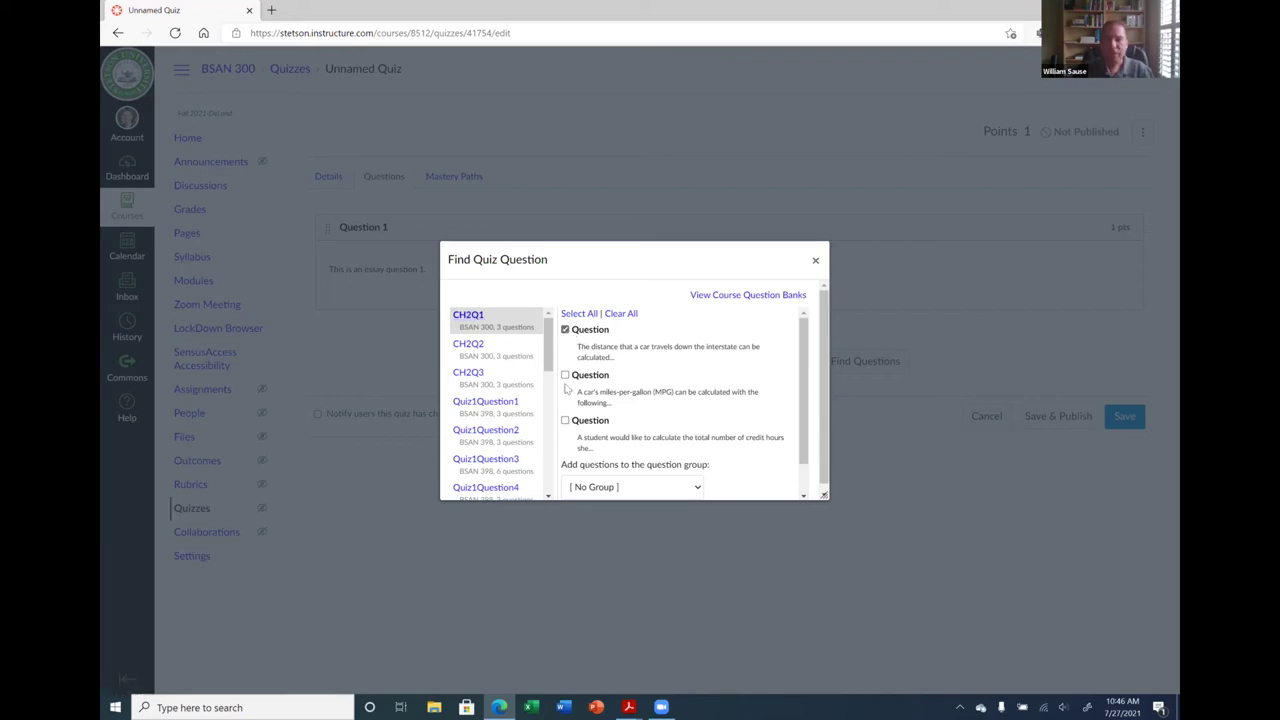
click(565, 377)
scroll(716, 402, down, 2)
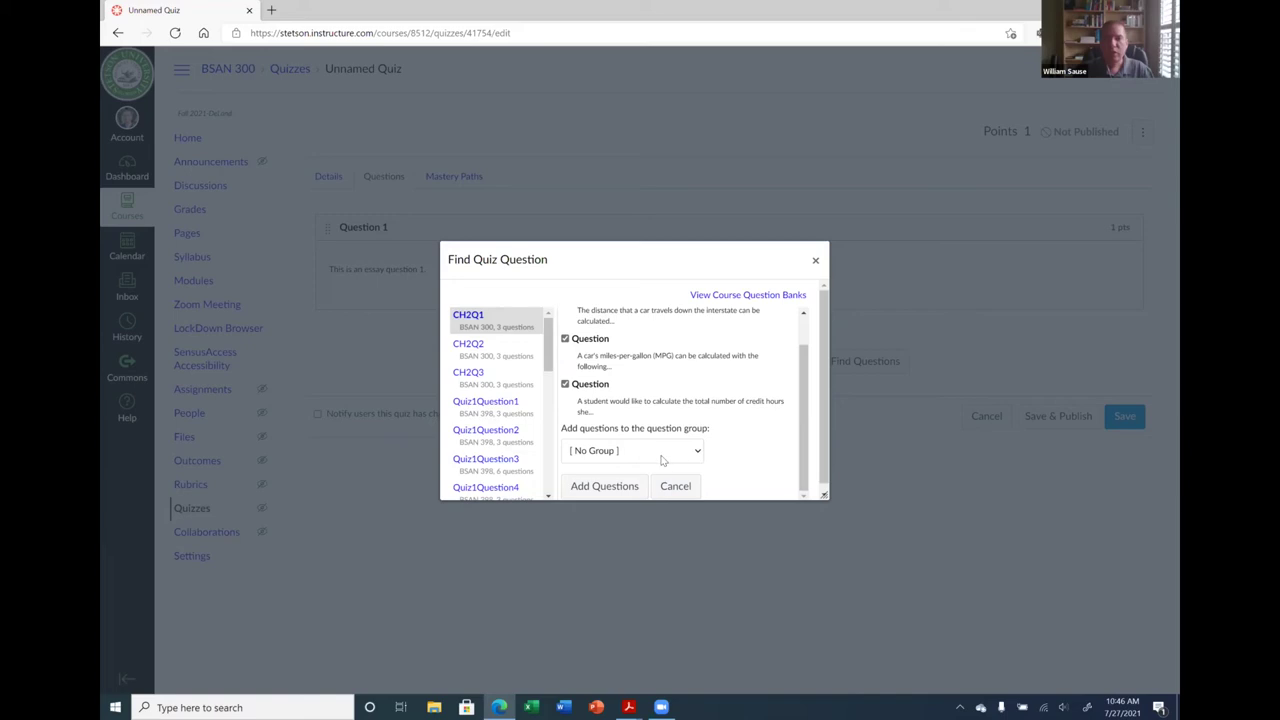
drag(702, 264, 421, 291)
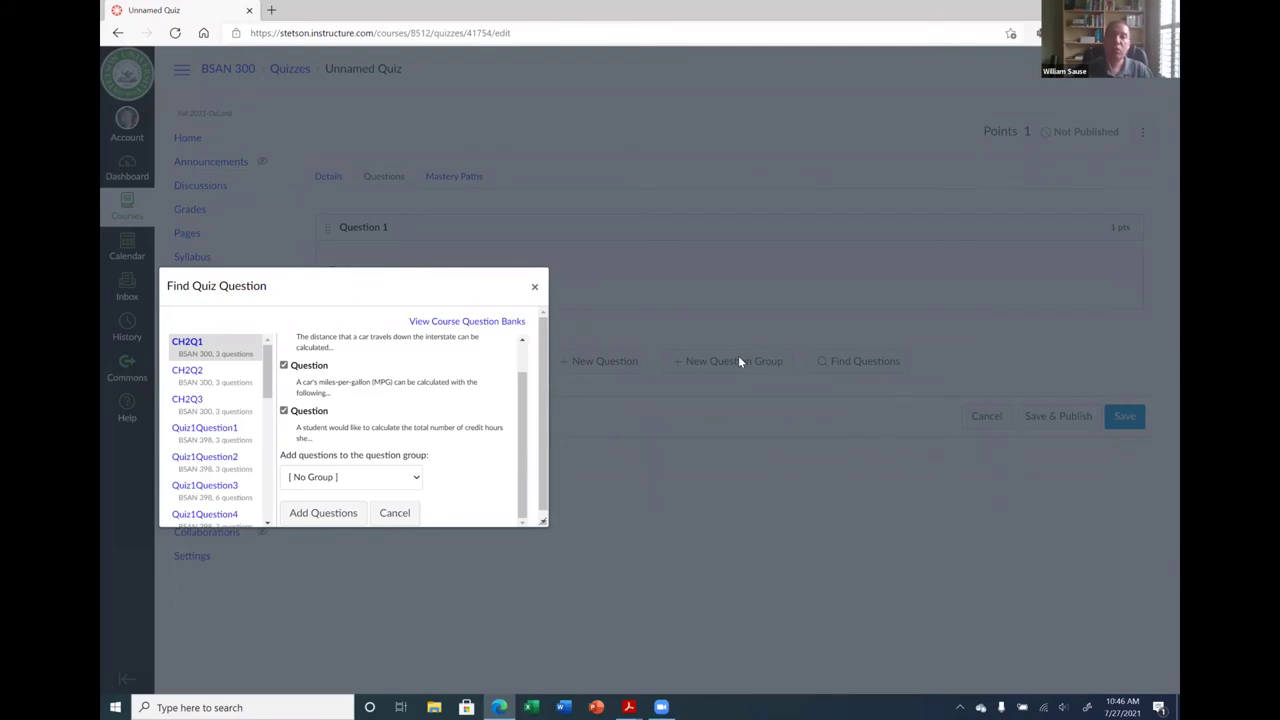
drag(400, 289, 727, 194)
Start a new question group for the selected questions and name it Question 2.
click(622, 411)
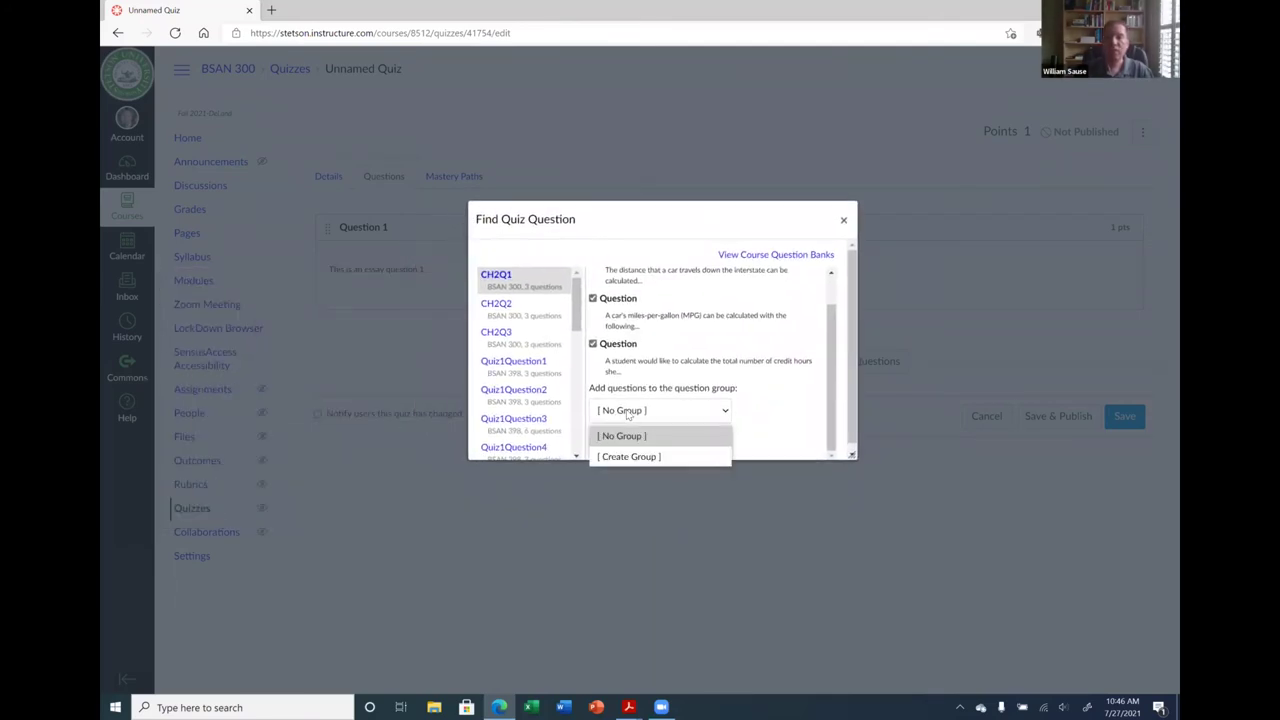
click(647, 465)
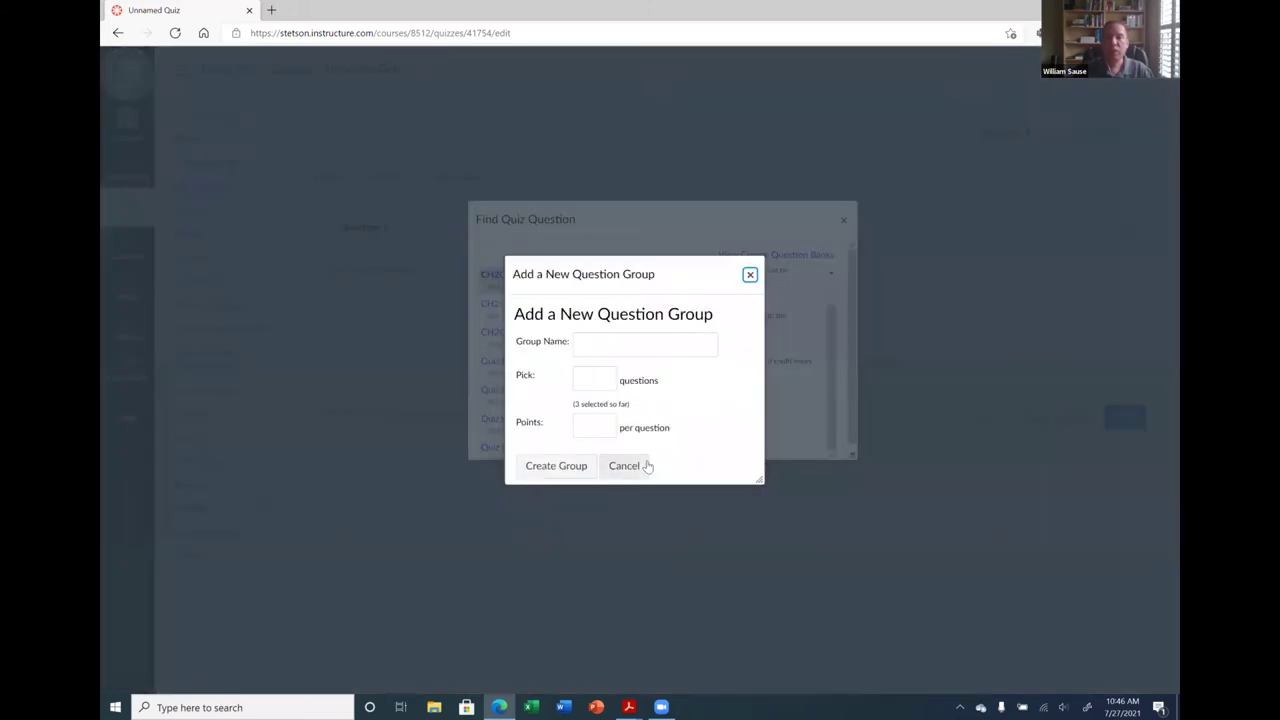
click(613, 340)
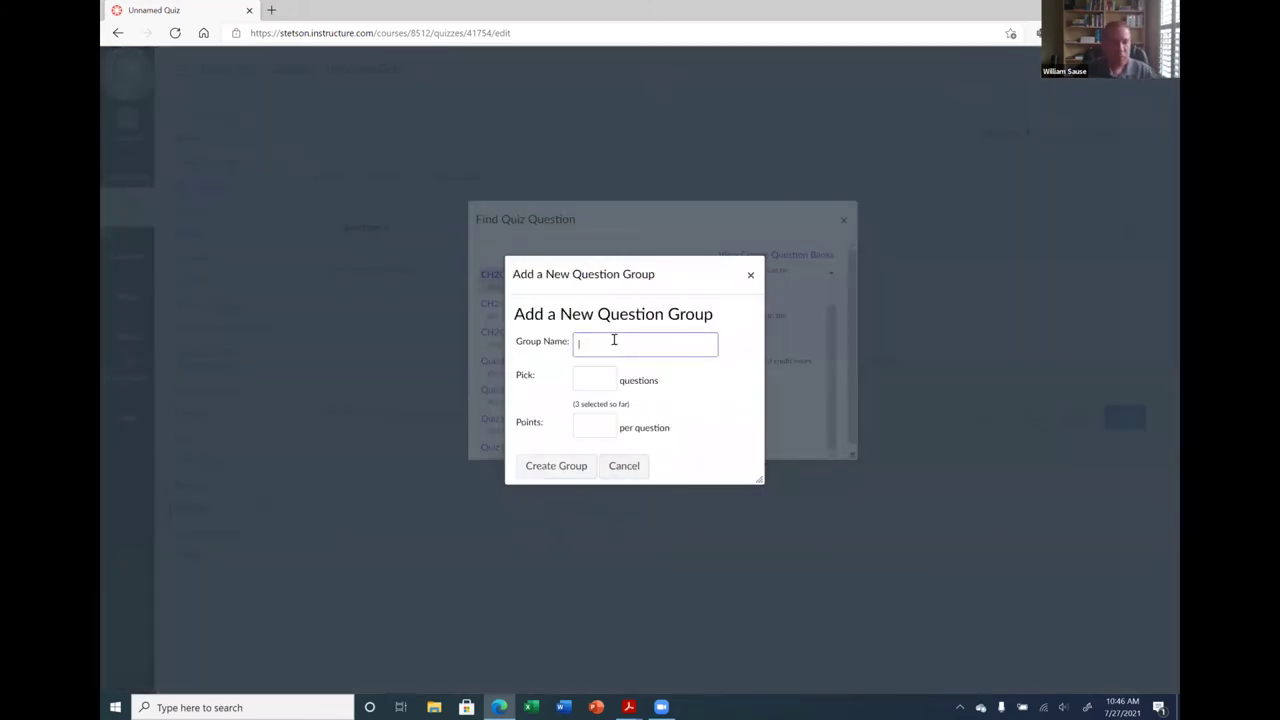
text(Question 2)
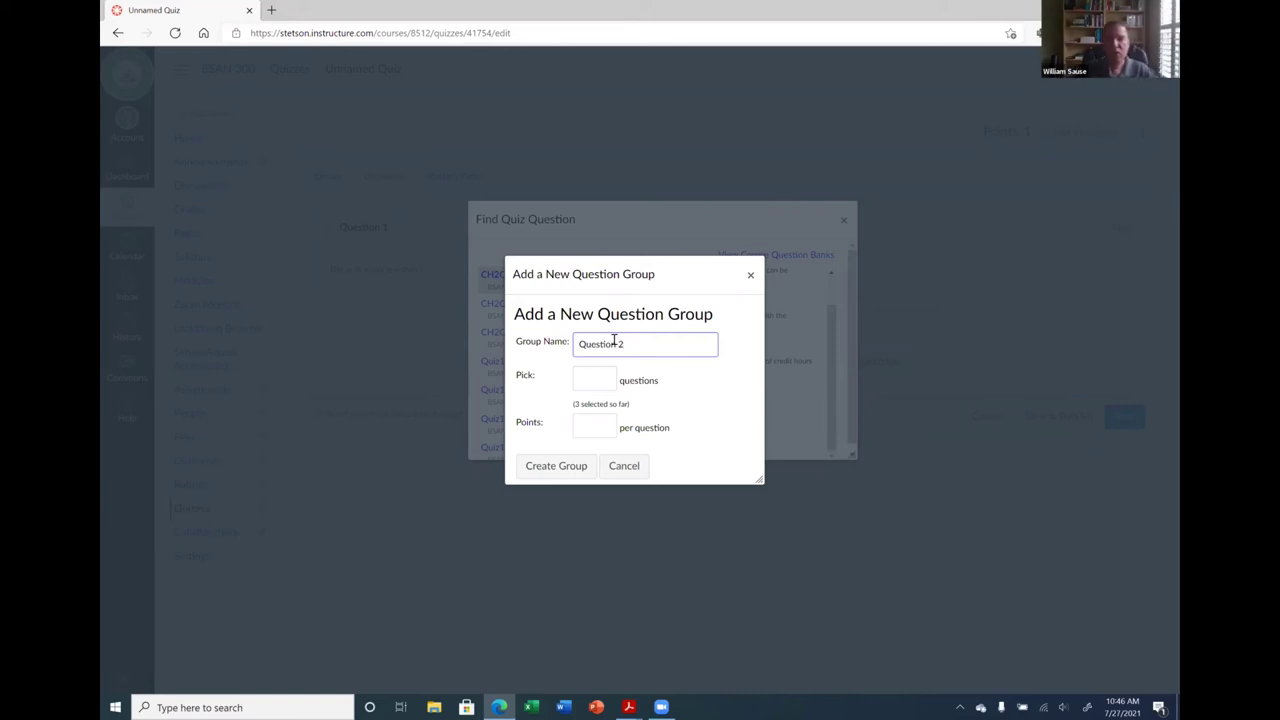
Create the question group Question 2, picking 1 question at 25 points each, and add the selected CH2Q1 questions to it.
click(595, 381)
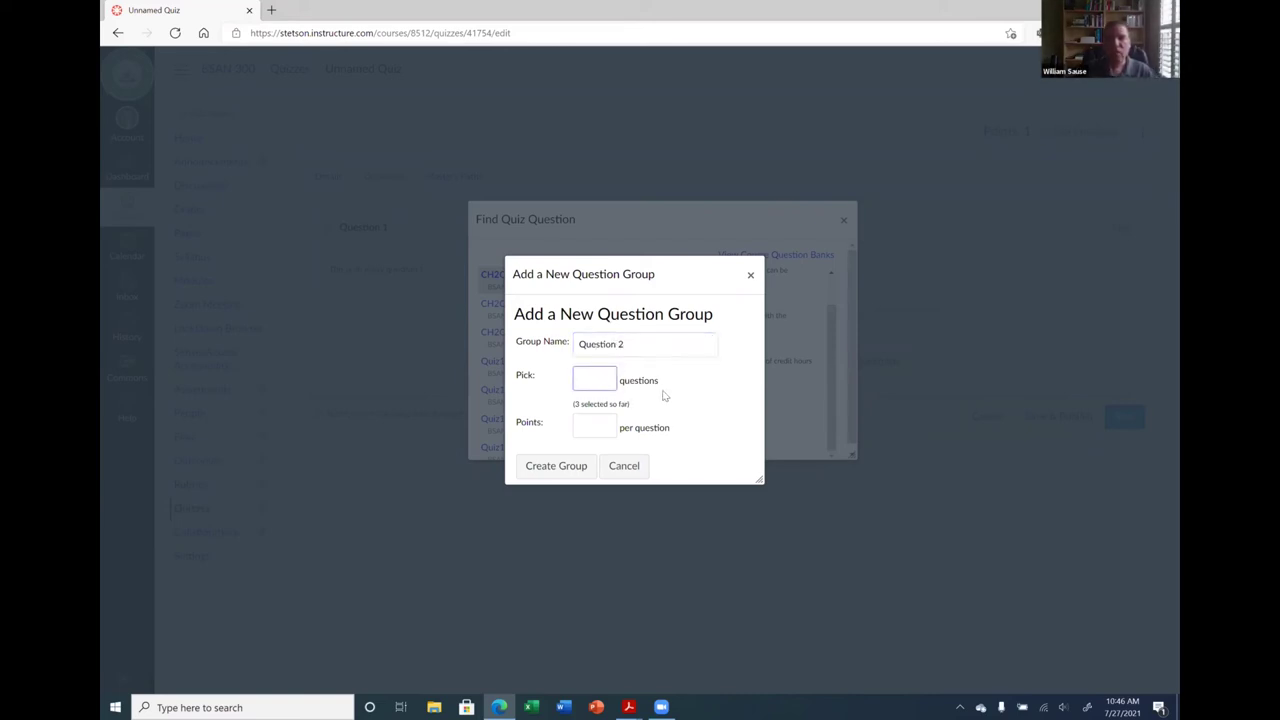
text(1)
drag(576, 405, 628, 412)
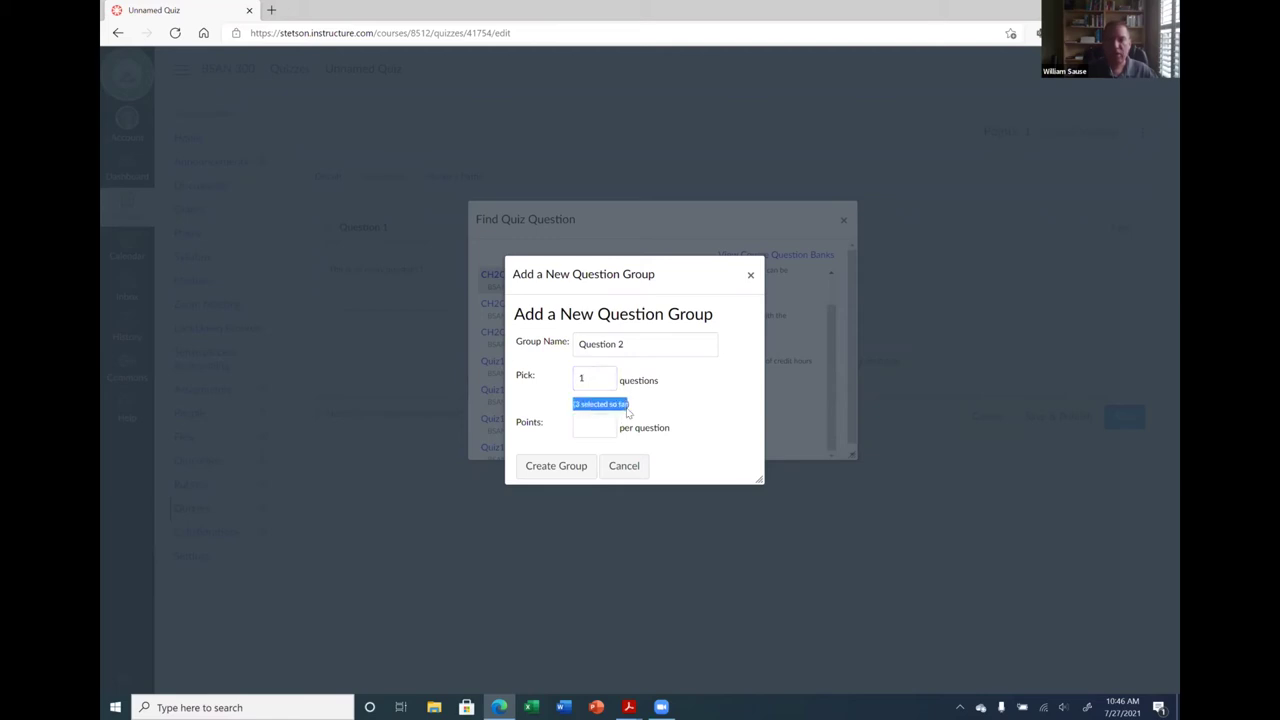
click(620, 398)
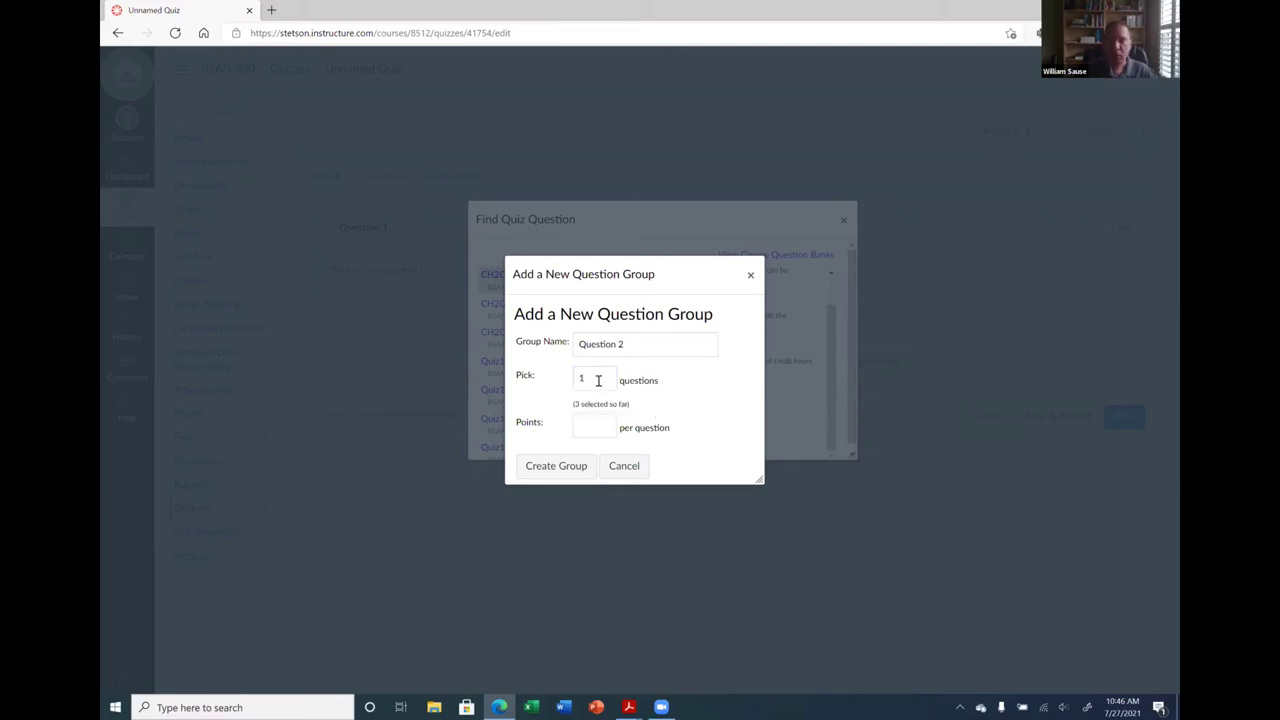
click(605, 429)
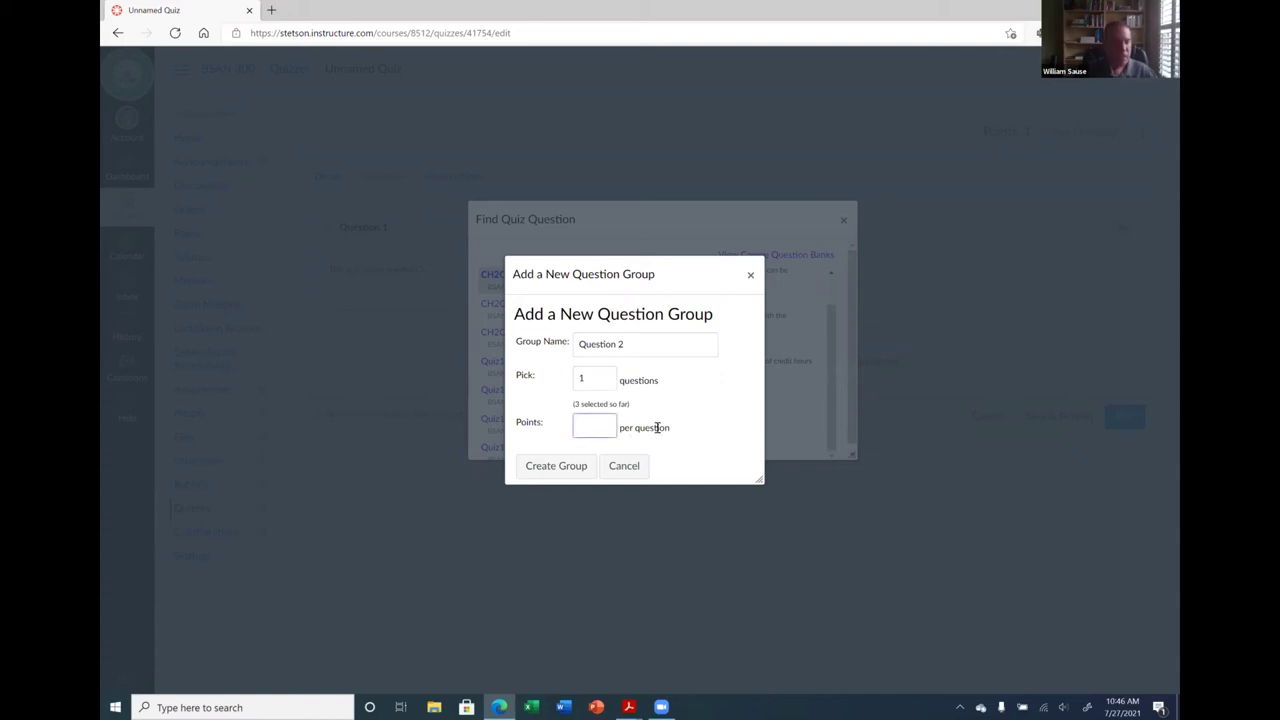
text(25)
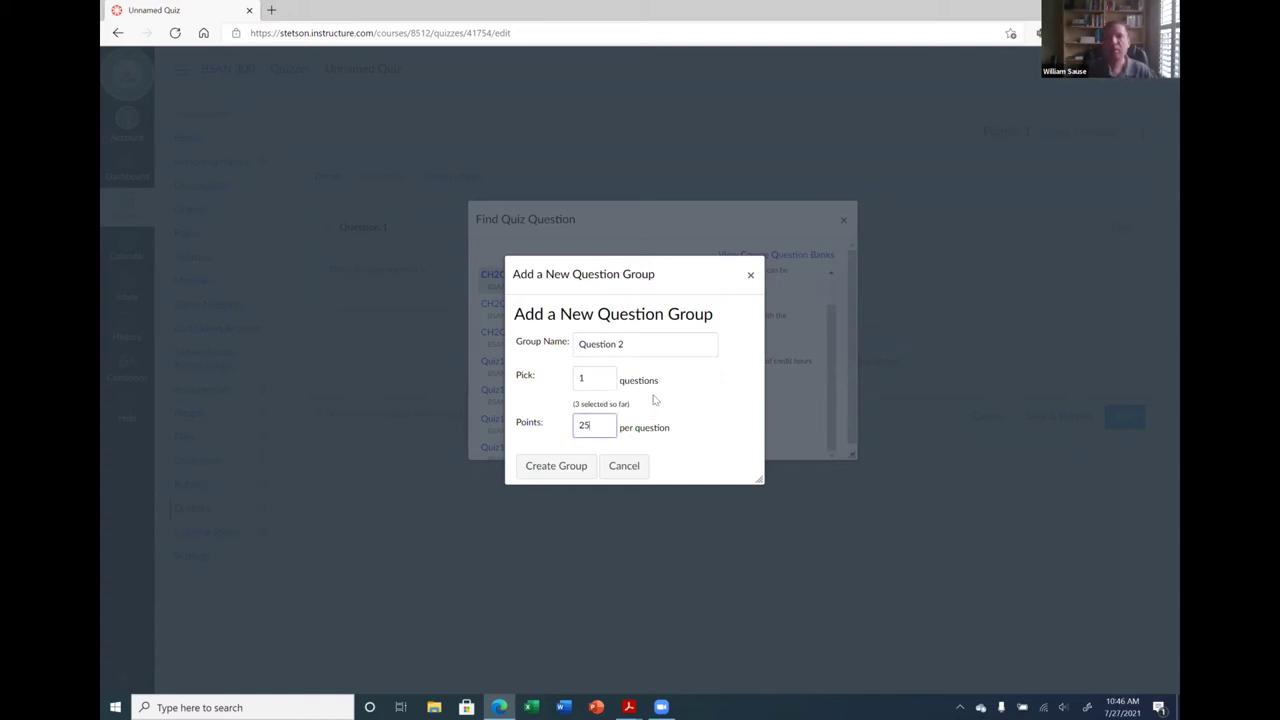
click(556, 470)
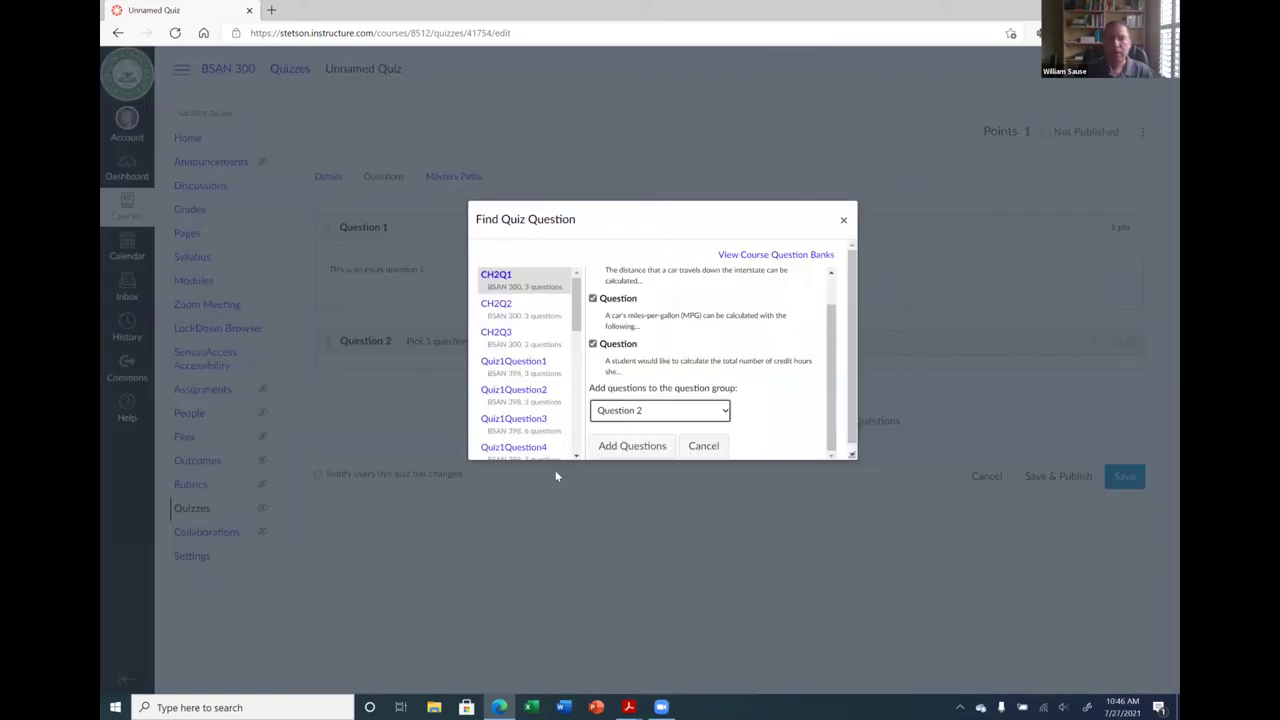
click(617, 452)
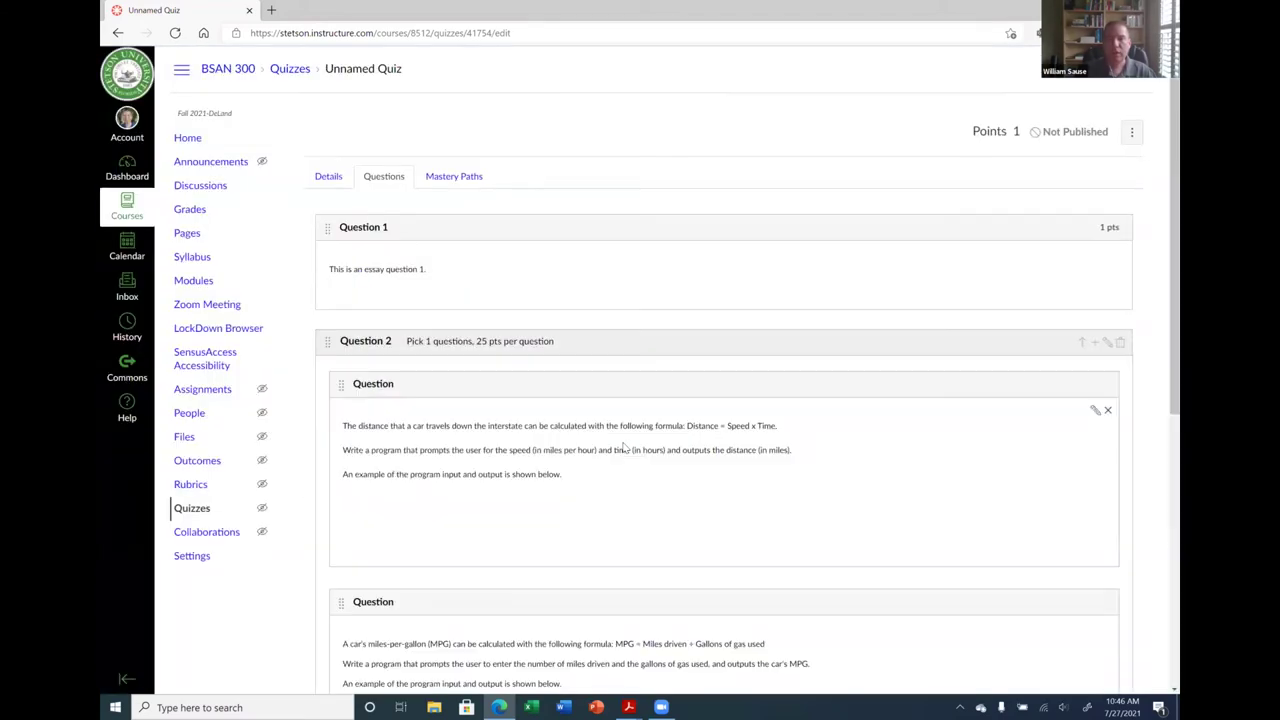
Review the essay question and the three program-writing questions inside the Question 2 group of the quiz.
scroll(731, 453, down, 1)
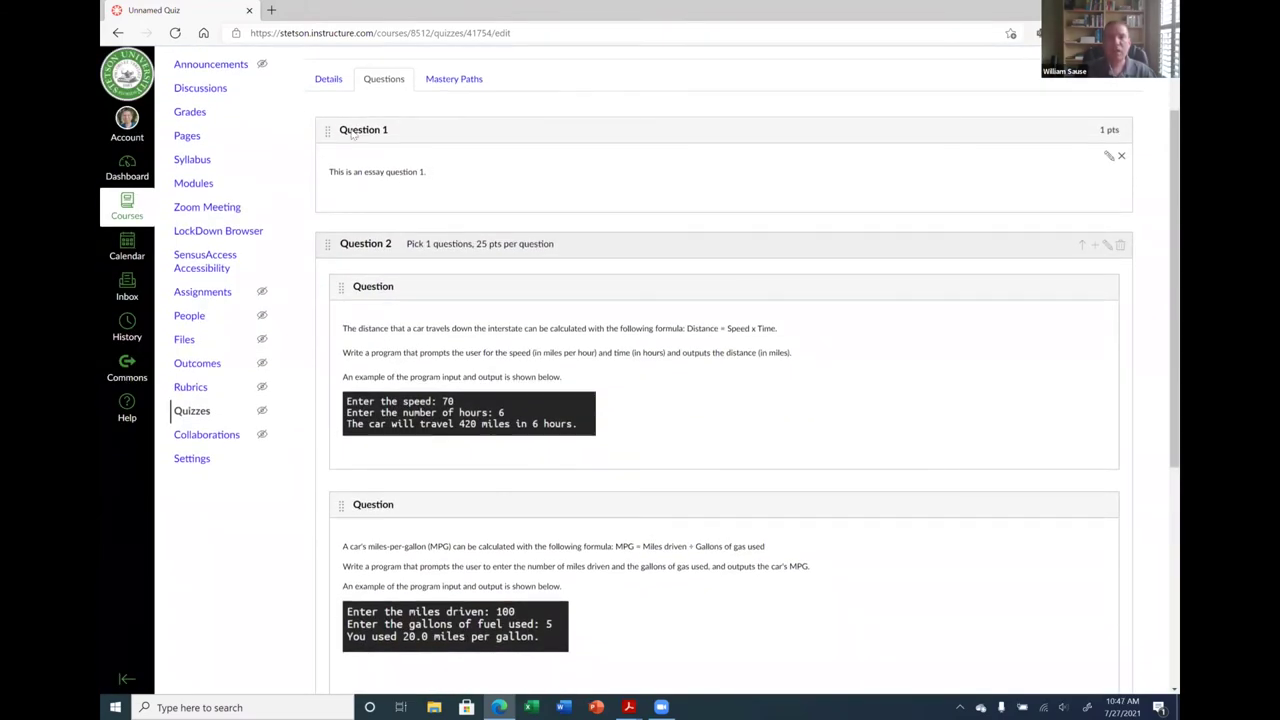
drag(331, 171, 443, 169)
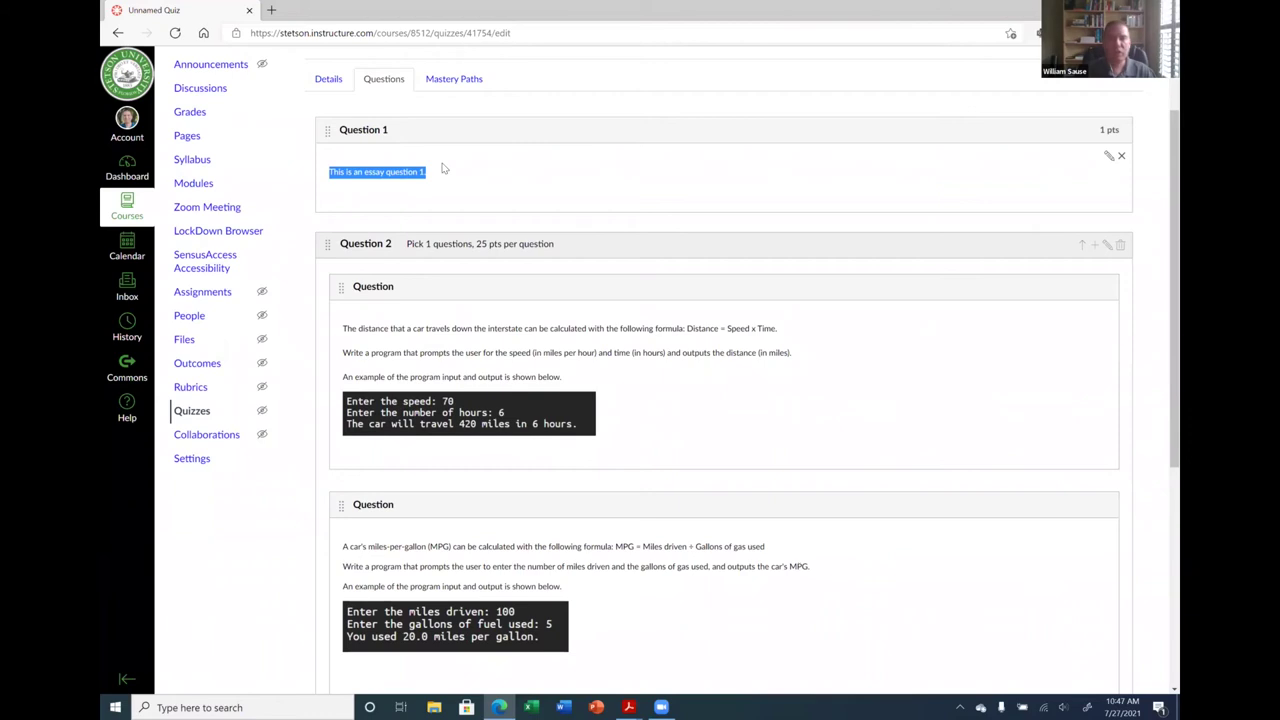
click(443, 169)
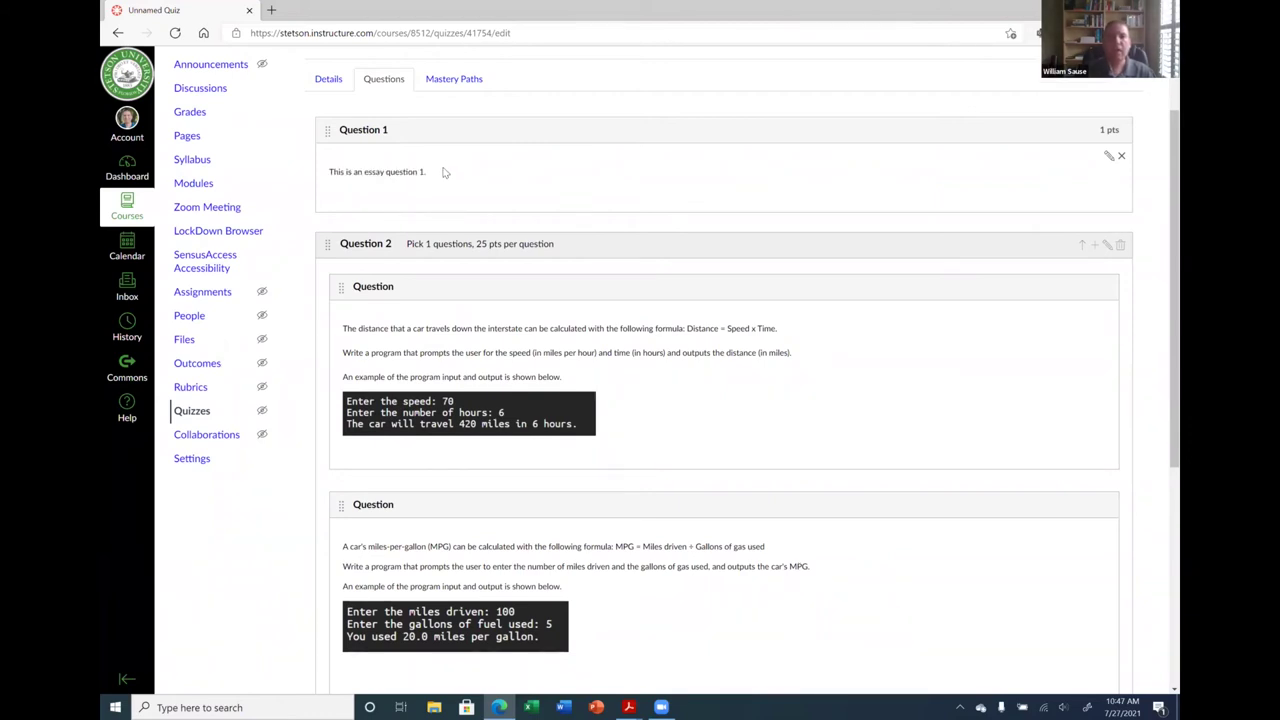
scroll(352, 147, down, 1)
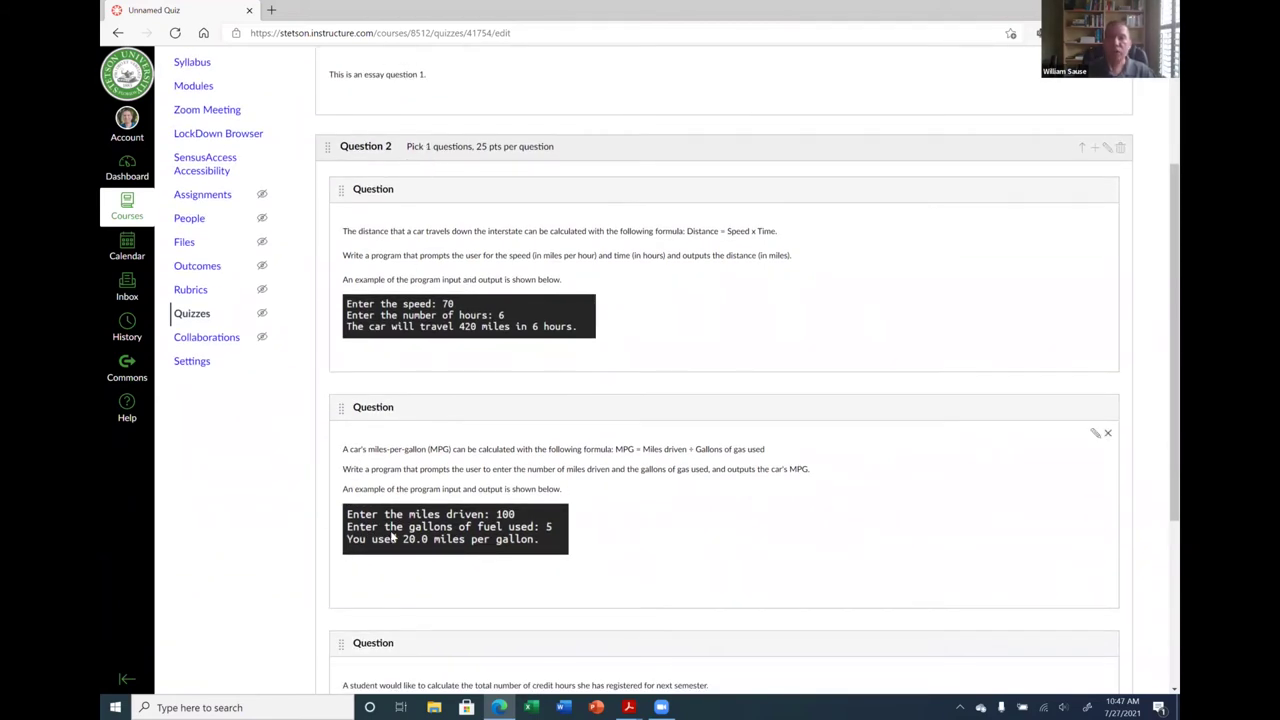
scroll(478, 300, down, 2)
scroll(480, 480, up, 3)
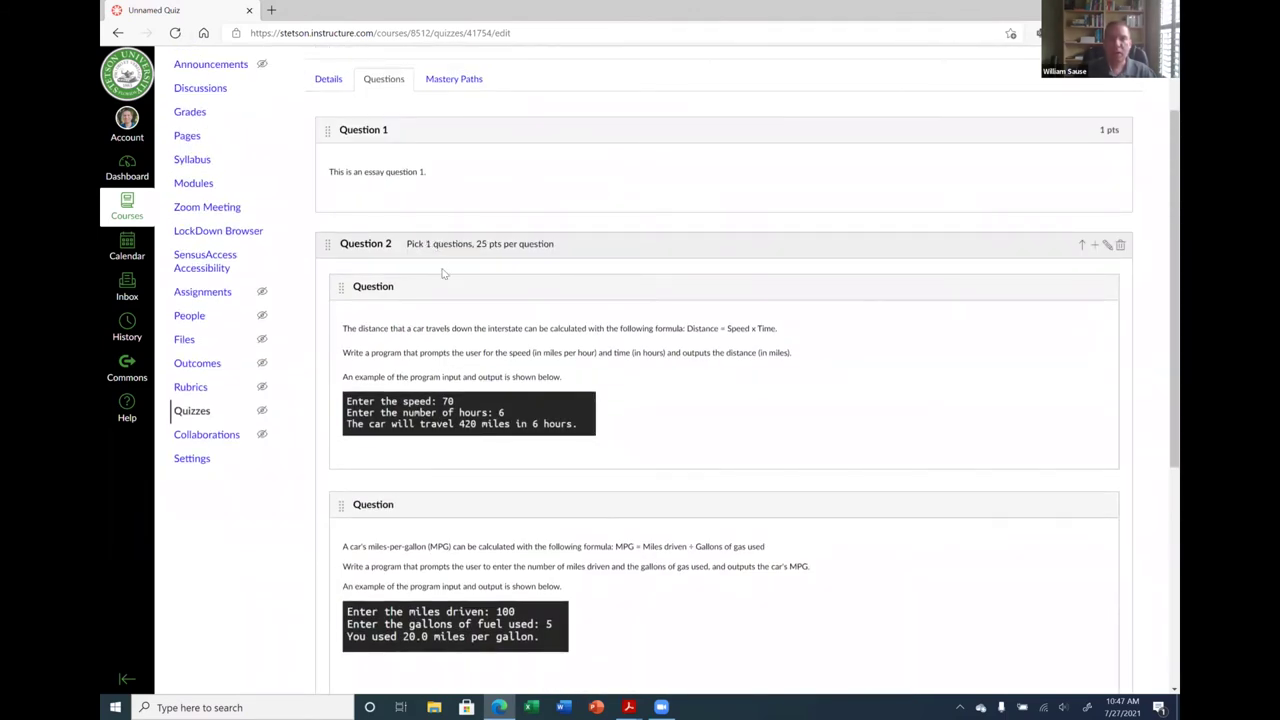
scroll(567, 415, down, 3)
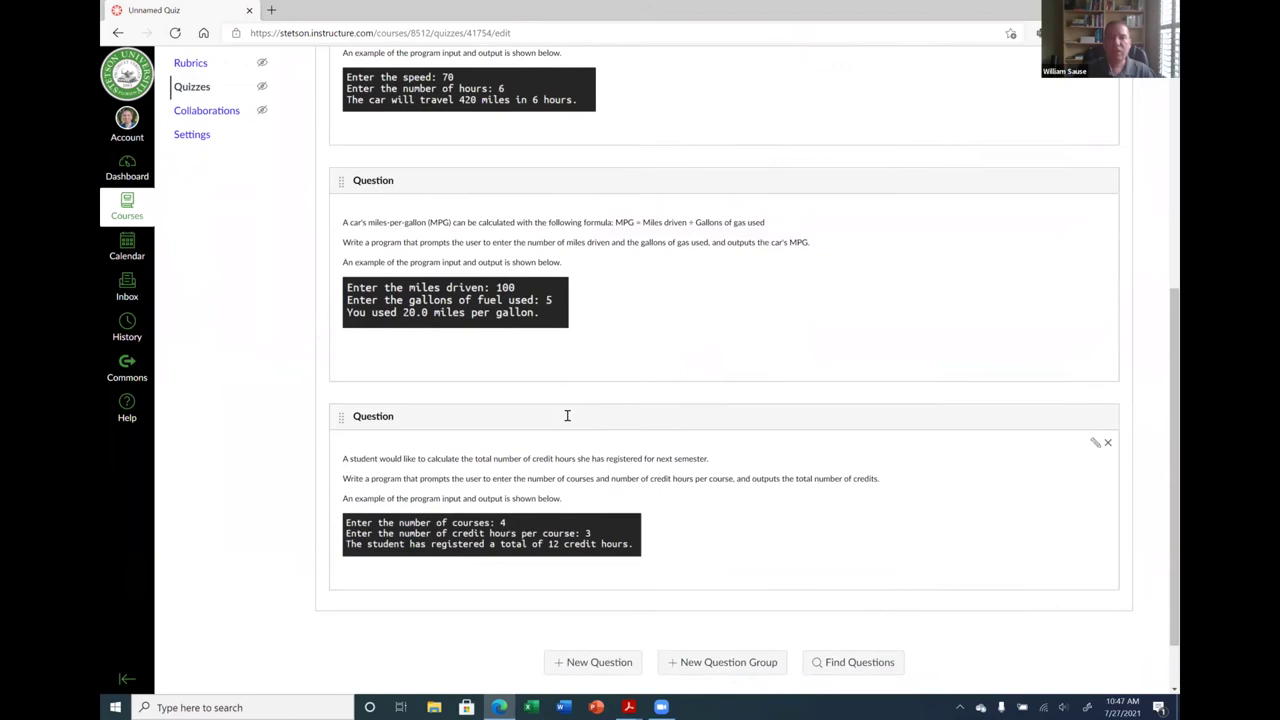
scroll(567, 415, up, 1)
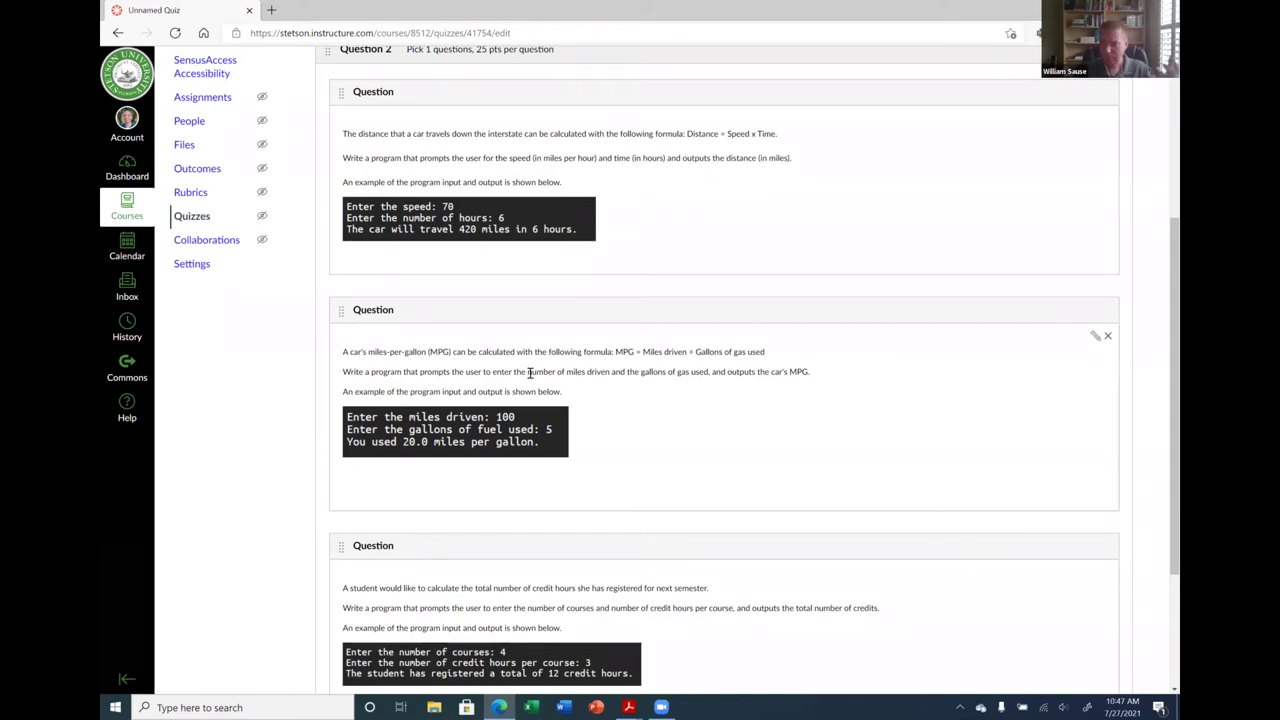
scroll(570, 330, down, 3)
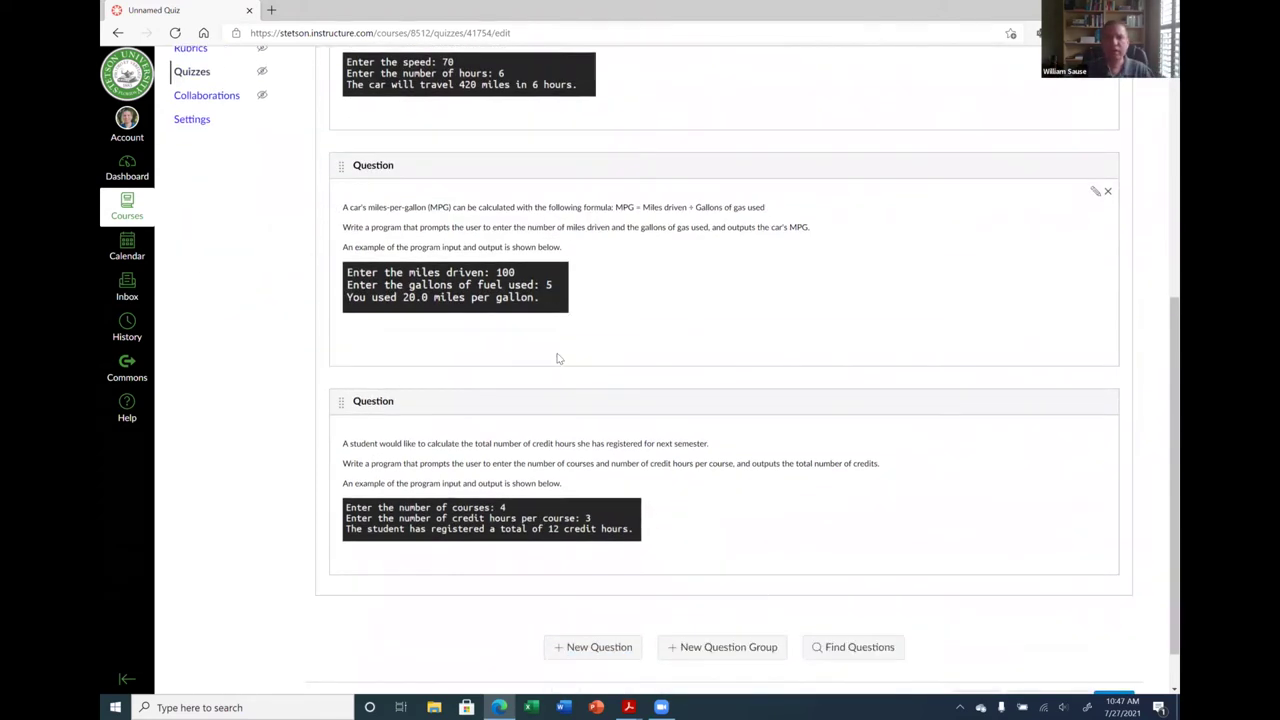
scroll(637, 380, up, 5)
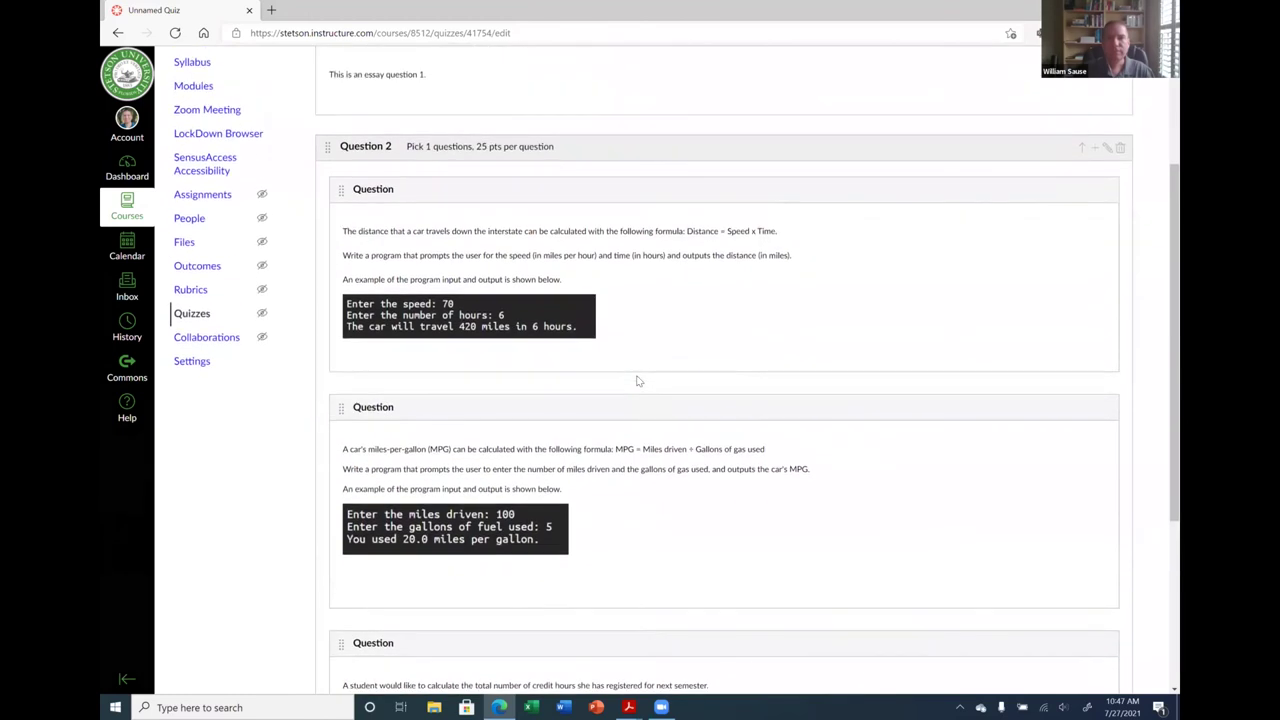
scroll(637, 380, down, 5)
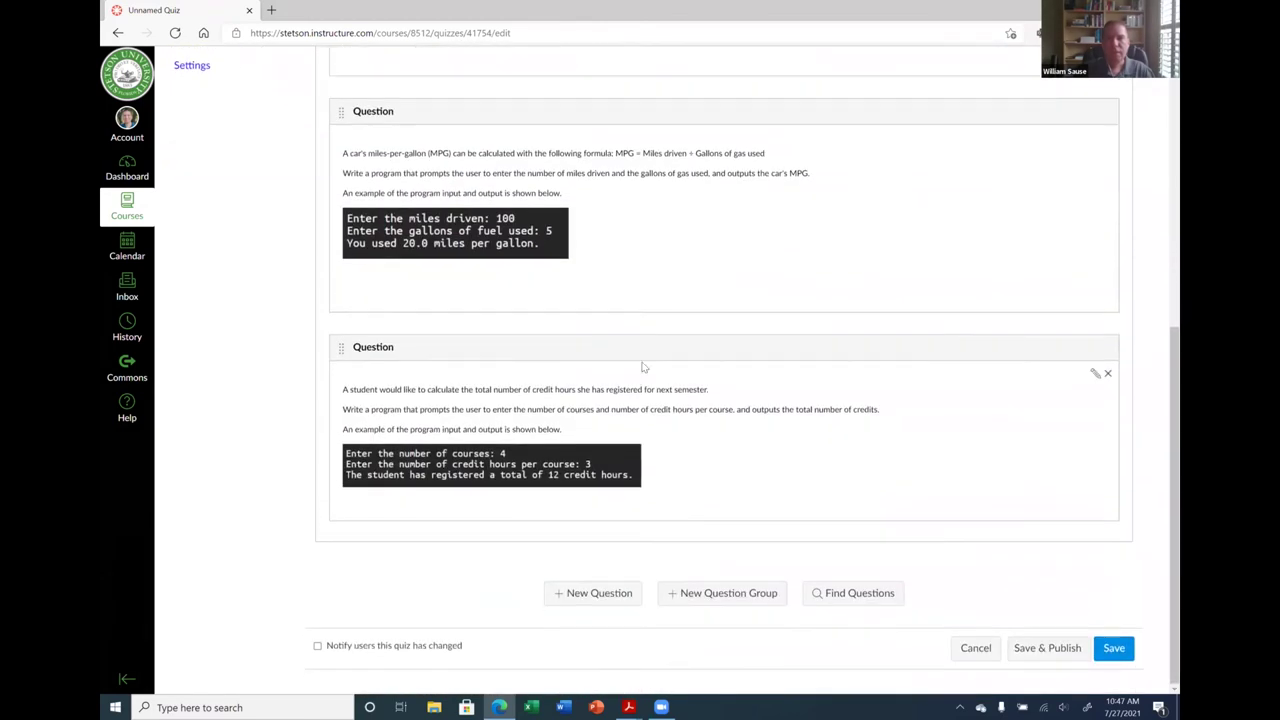
Start a new question group named Question 3 that picks 1 question at 25 points per question.
click(720, 594)
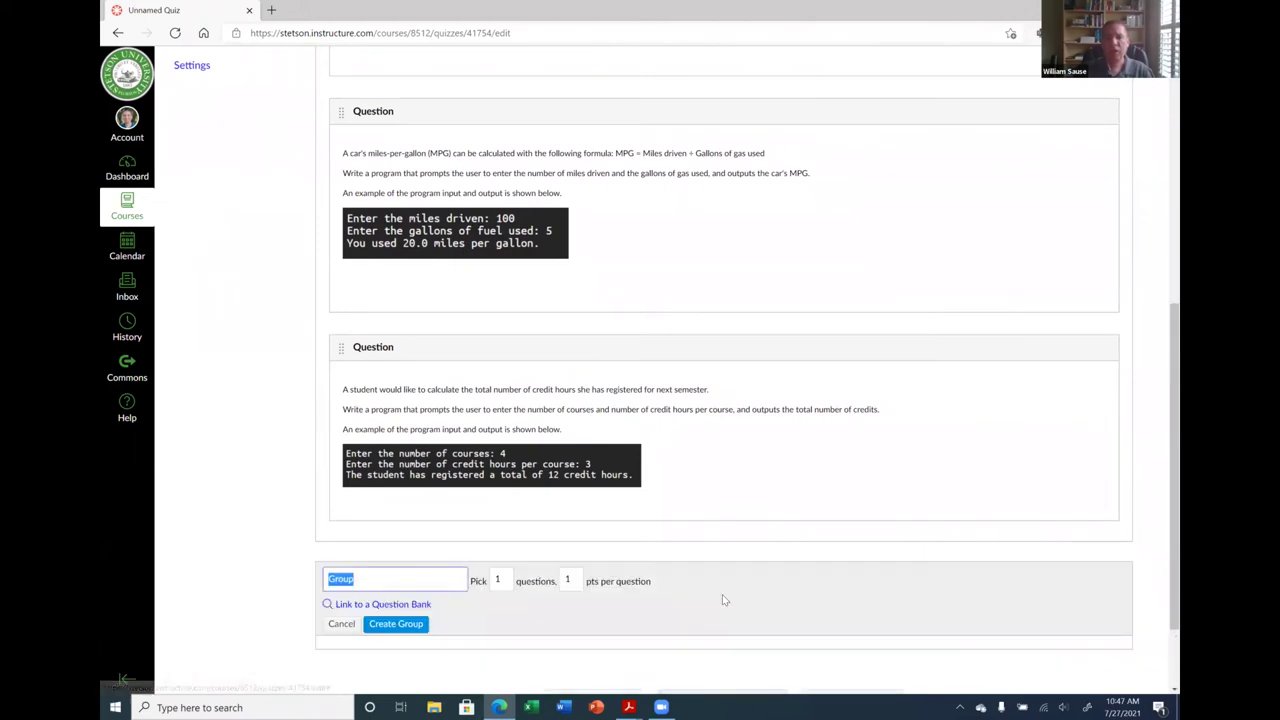
scroll(744, 582, down, 1)
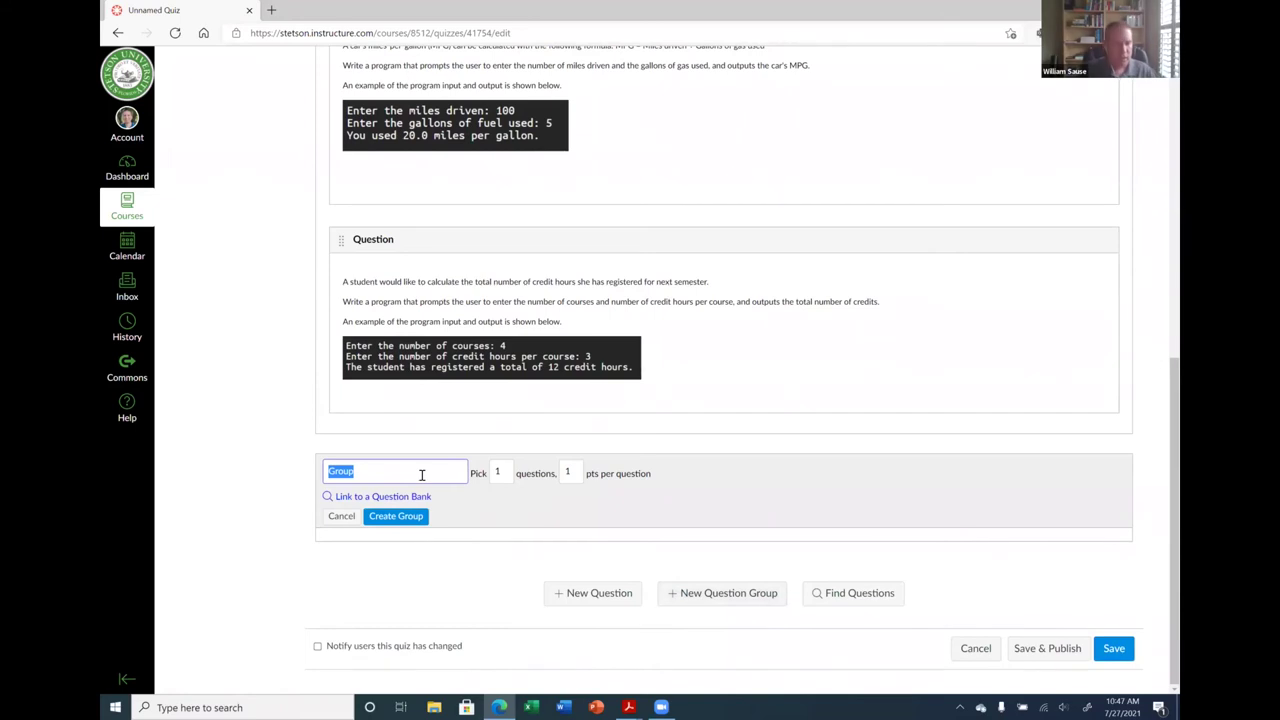
text(Question 3)
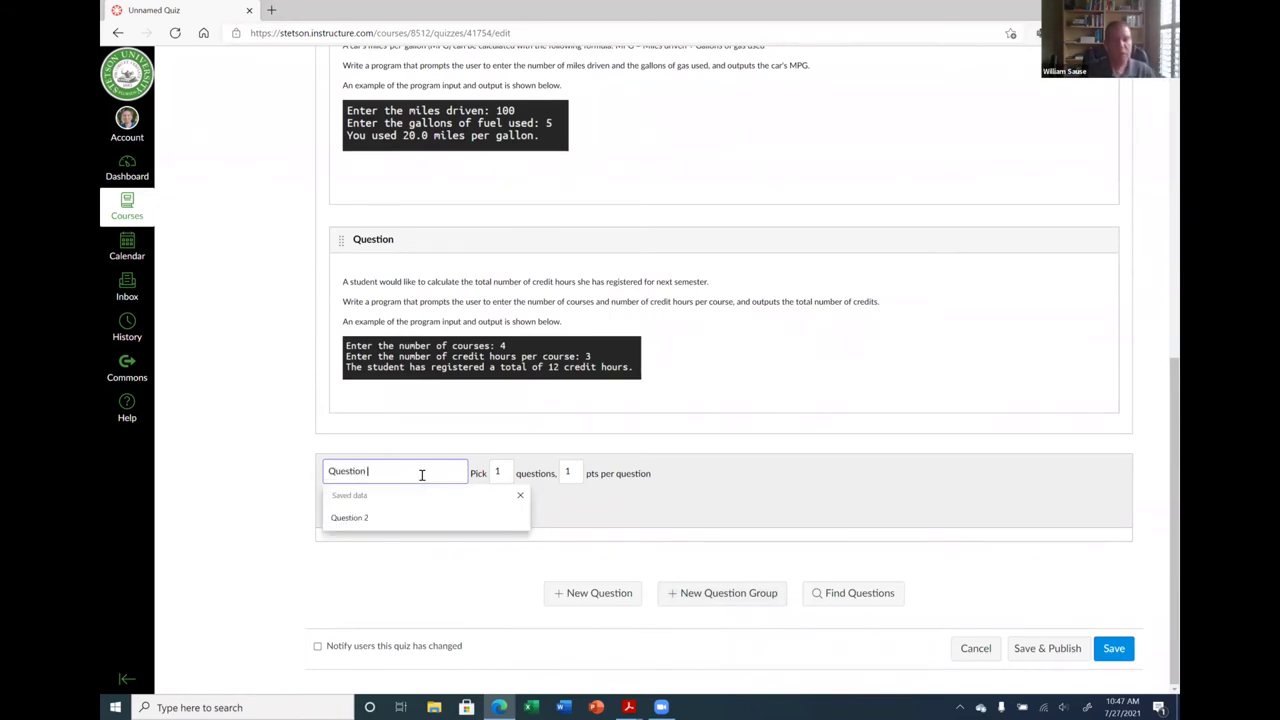
click(505, 478)
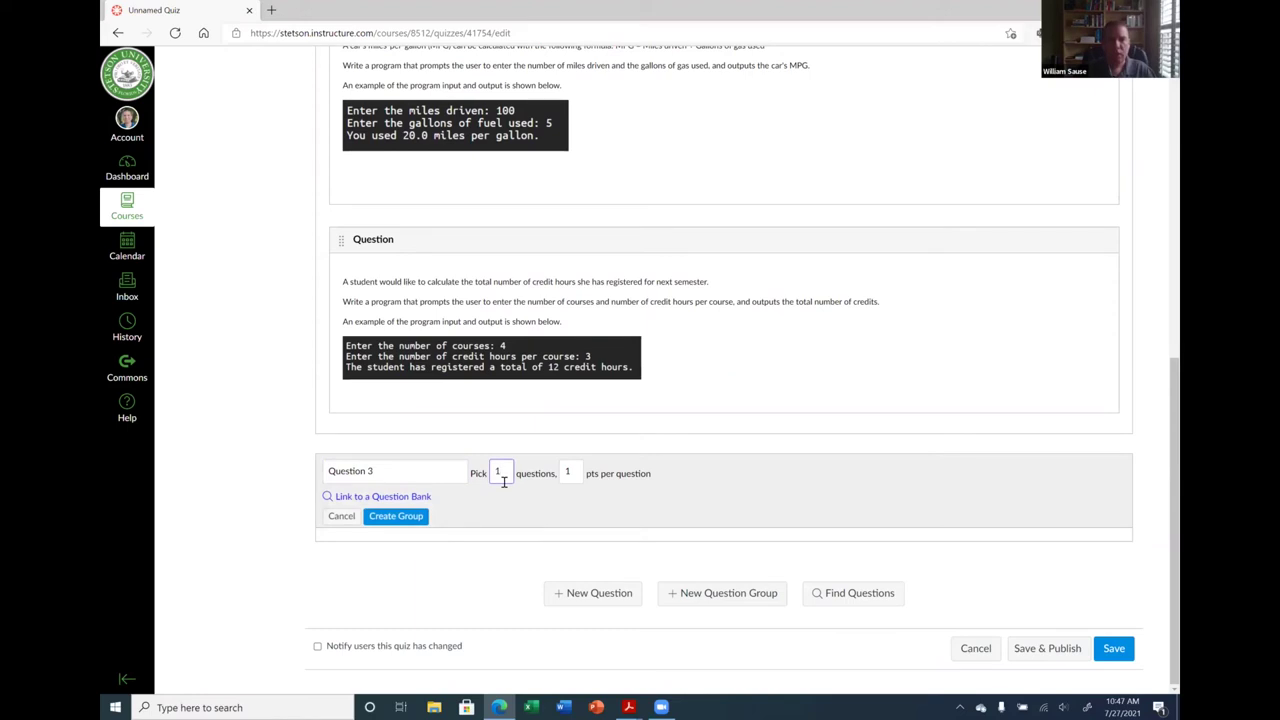
double_click(571, 471)
text(25)
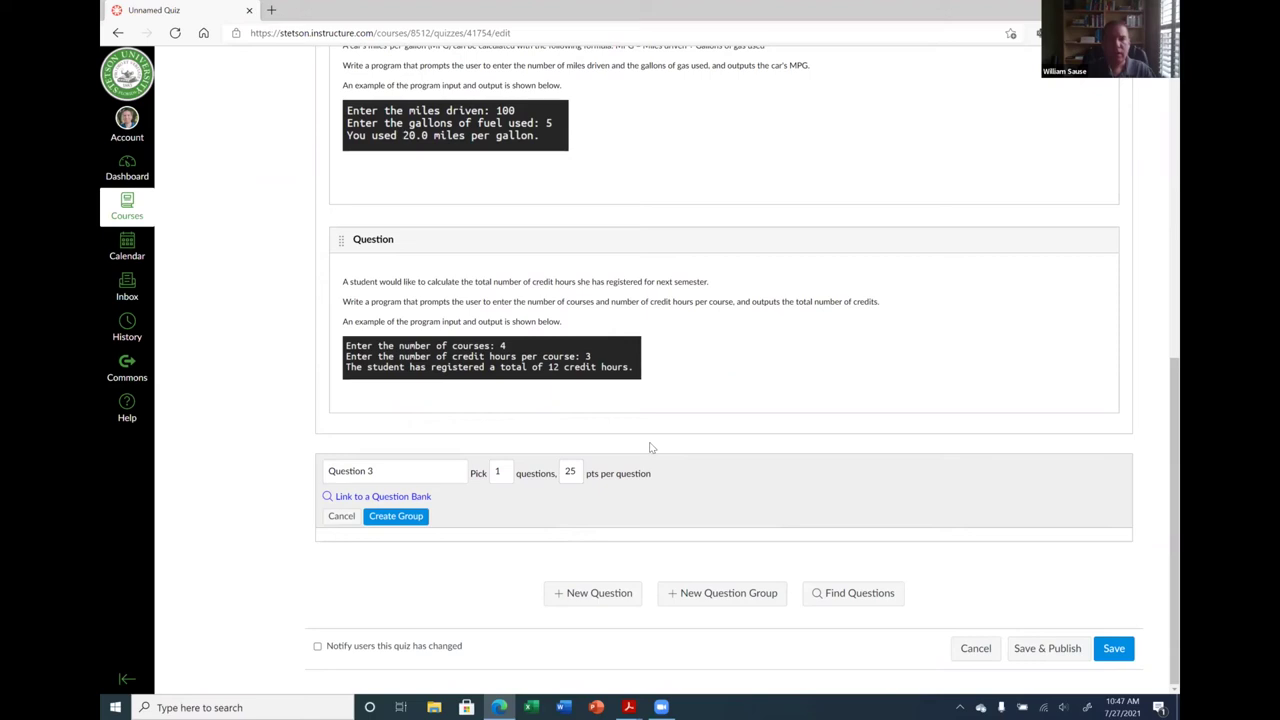
Link the Question 3 group to the CH2Q2 question bank and create the group.
click(383, 497)
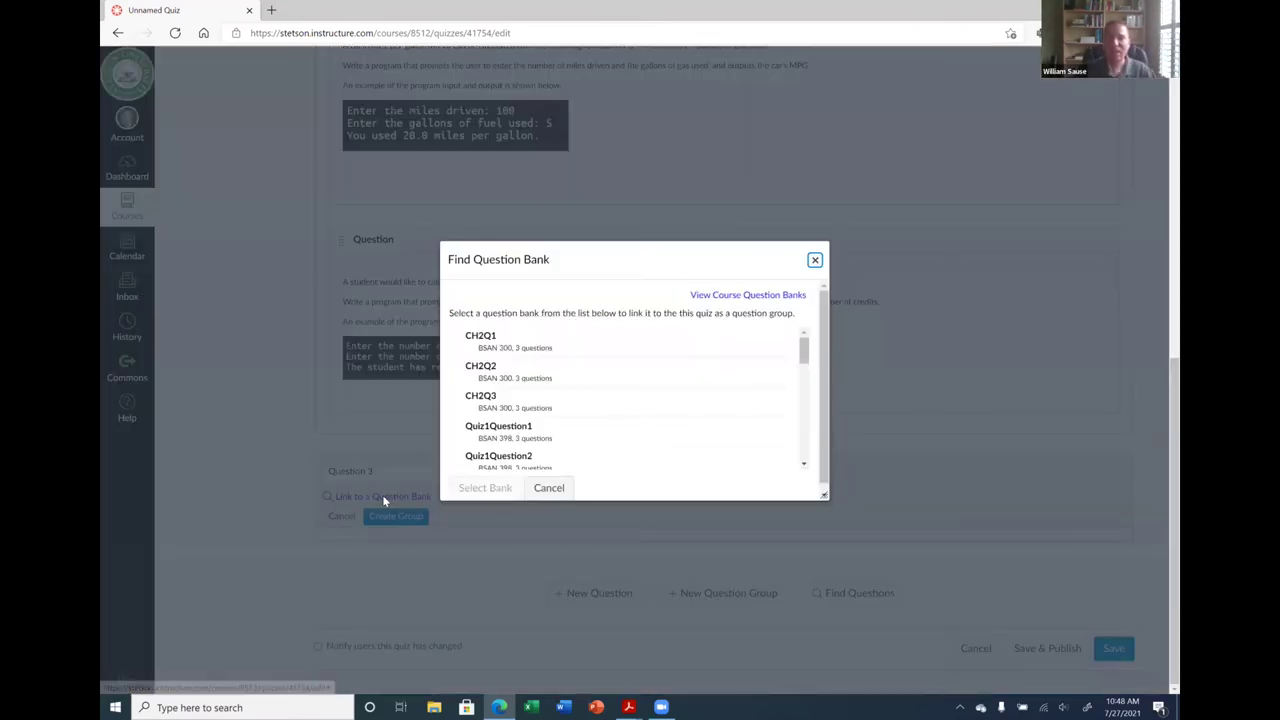
click(506, 378)
click(485, 488)
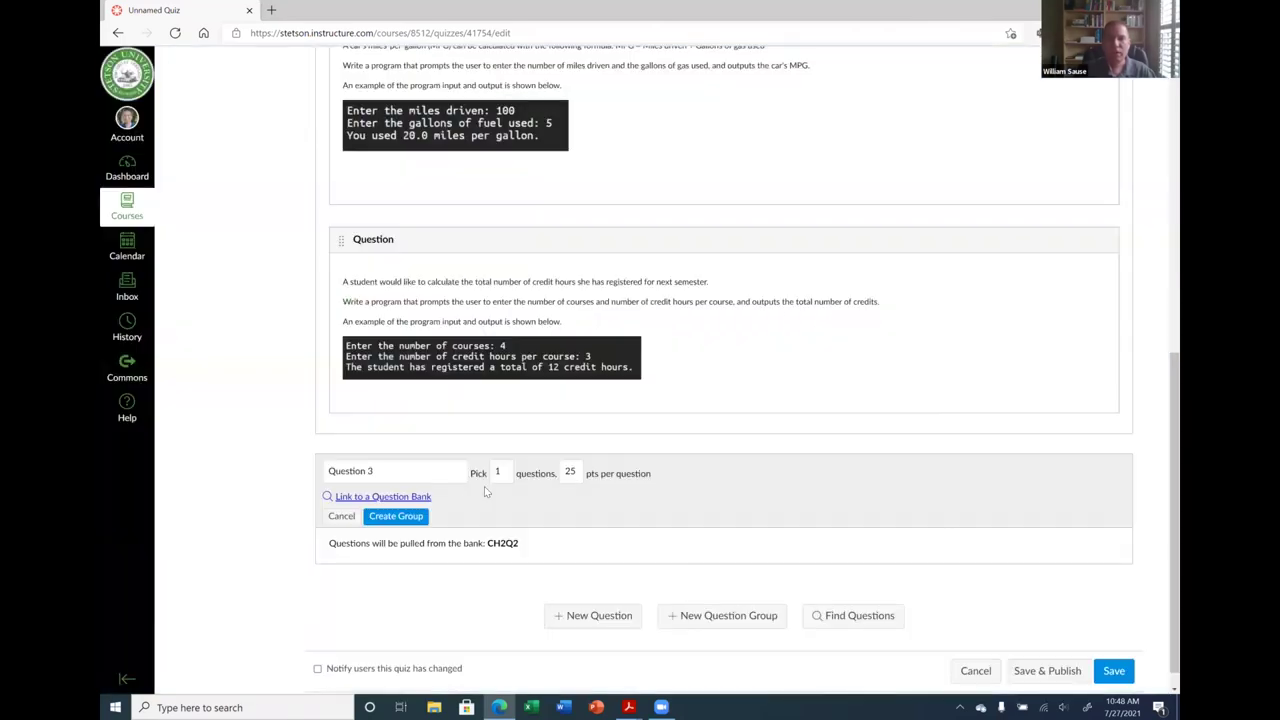
click(395, 516)
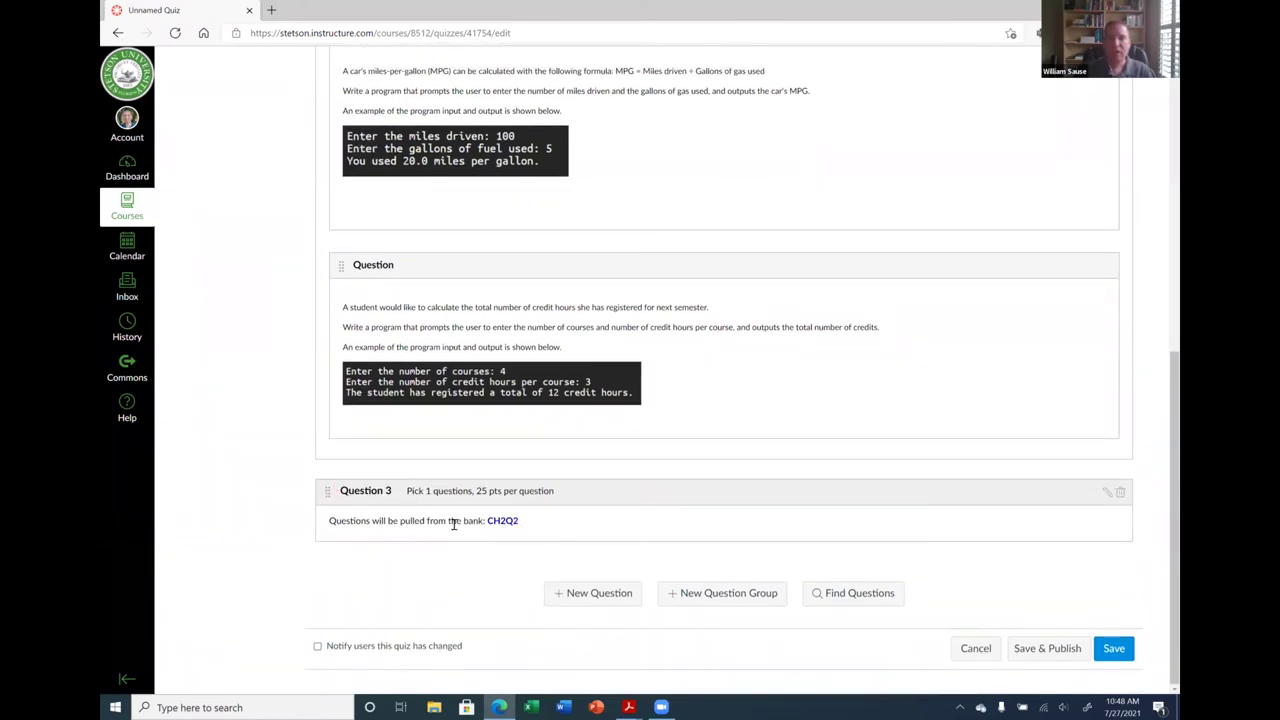
Save the quiz with its essay question and both question groups, leaving it unpublished.
scroll(570, 340, up, 5)
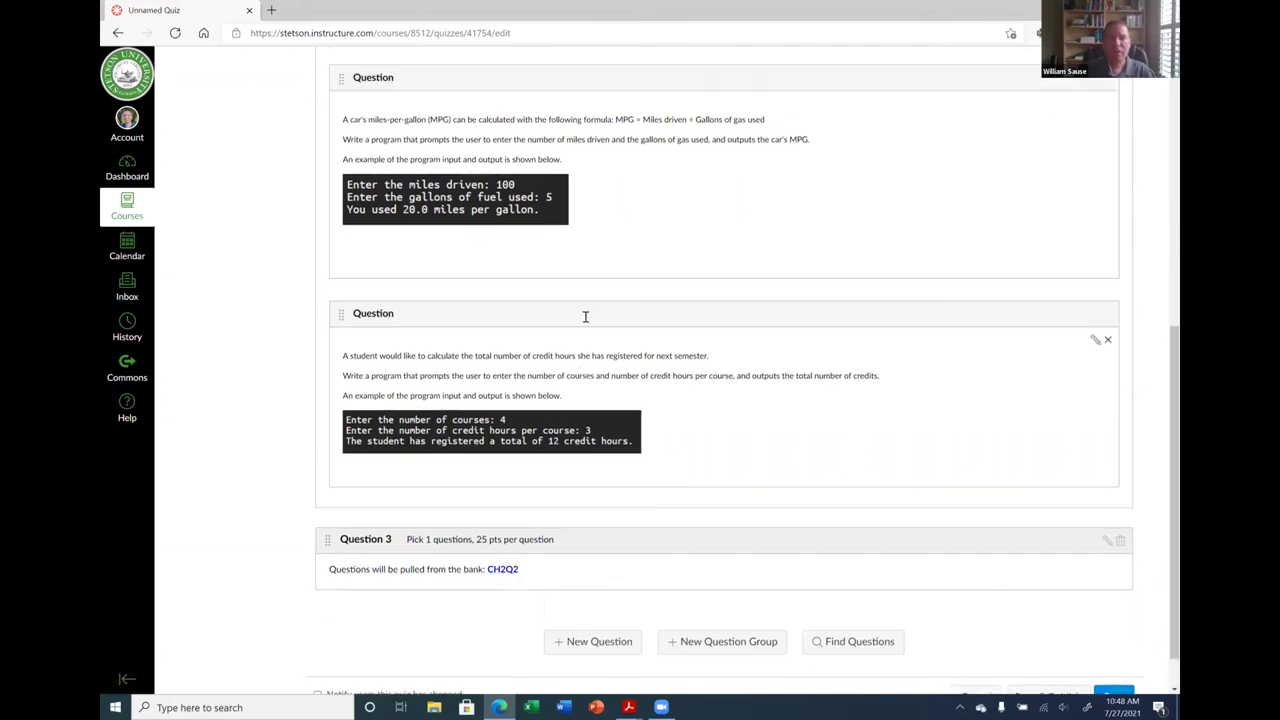
scroll(565, 355, down, 5)
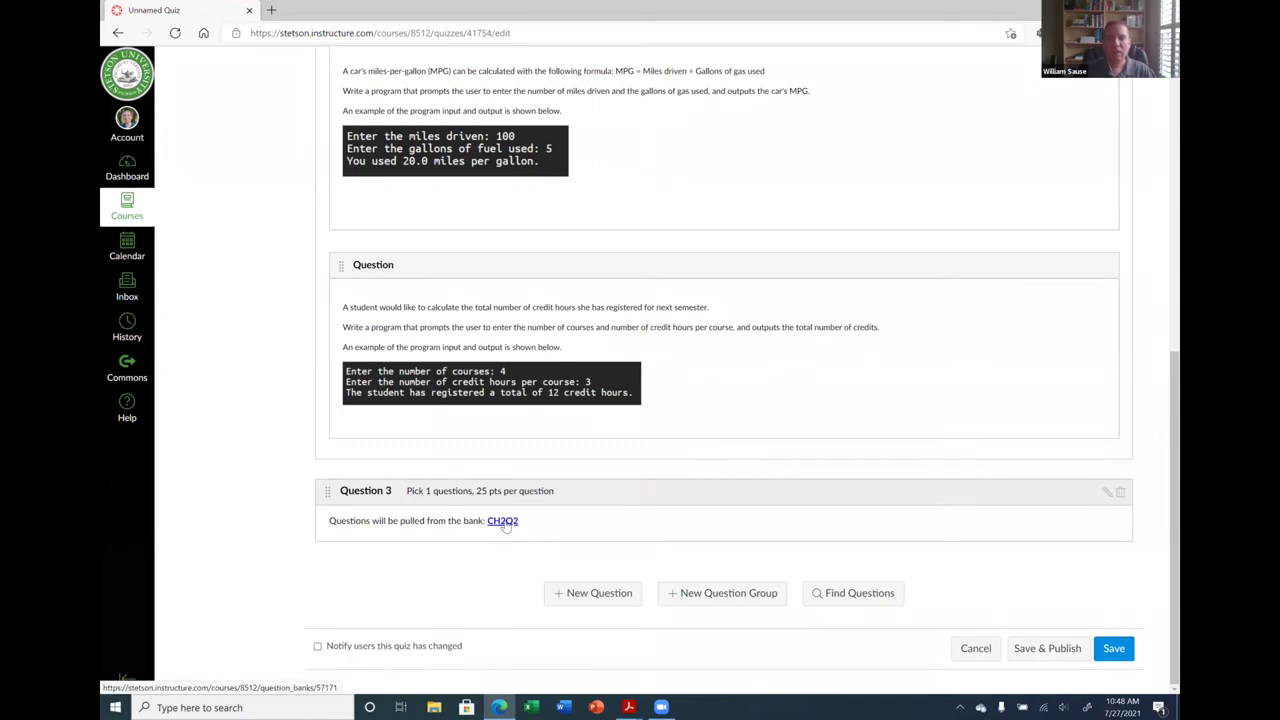
click(1114, 649)
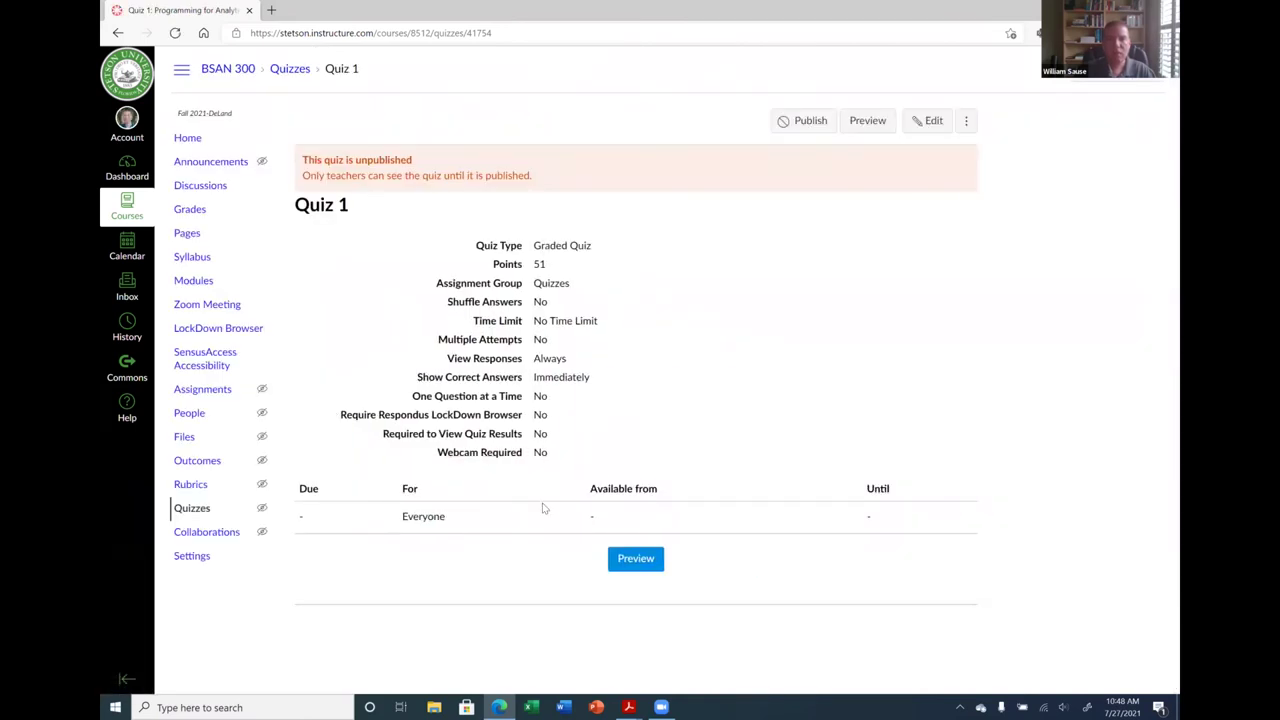
Reopen Quiz 1 for editing and compare the individually added questions in Question 2 with the linked bank in Question 3.
click(930, 124)
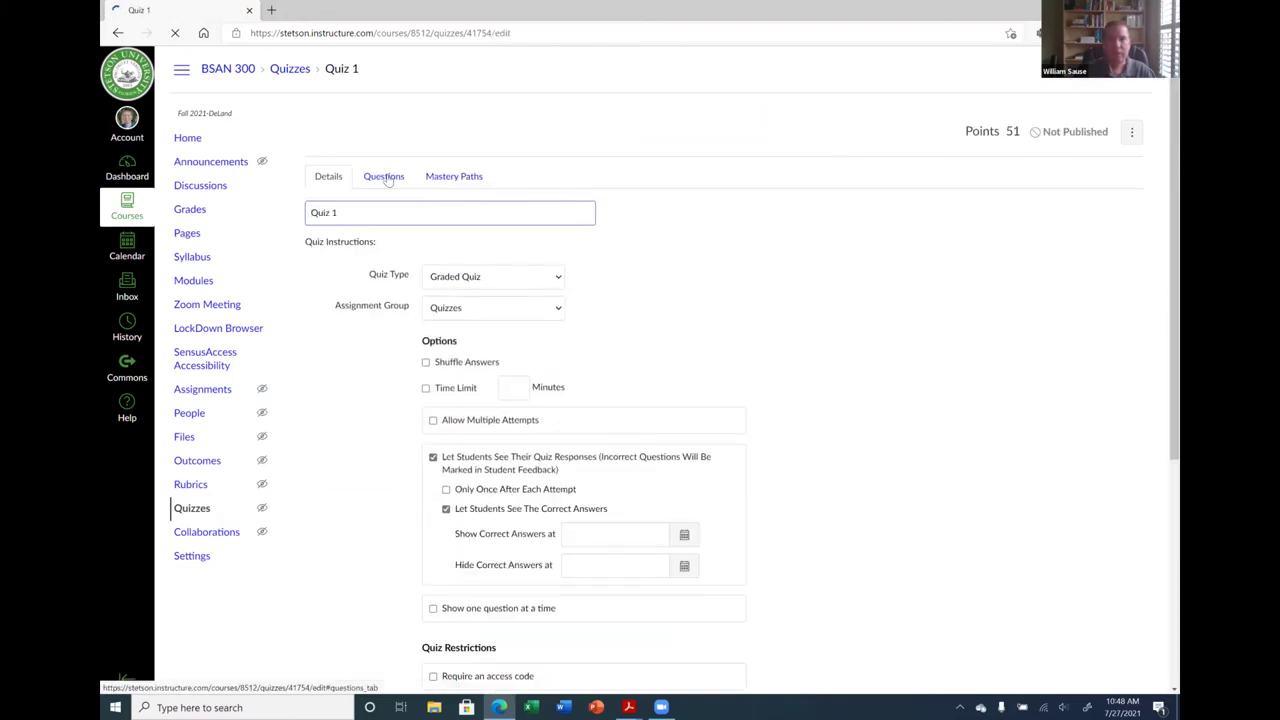
click(385, 178)
scroll(612, 326, down, 4)
scroll(612, 326, down, 3)
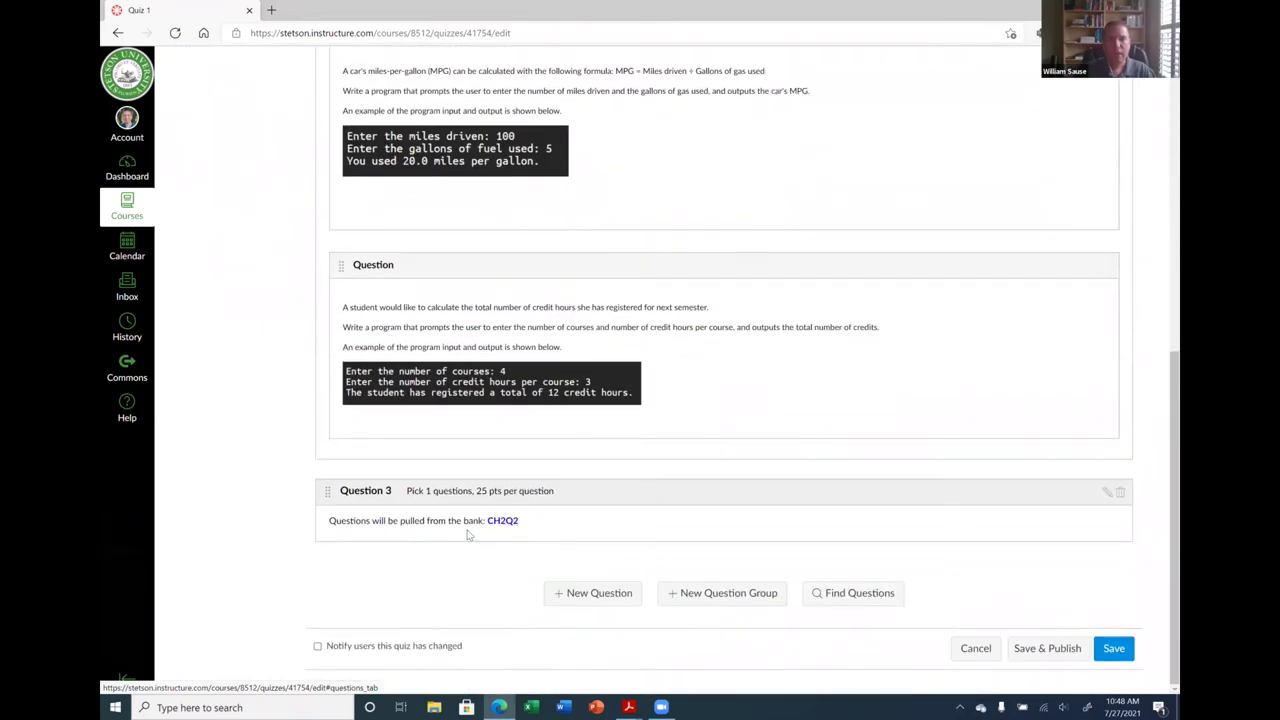
scroll(530, 280, up, 6)
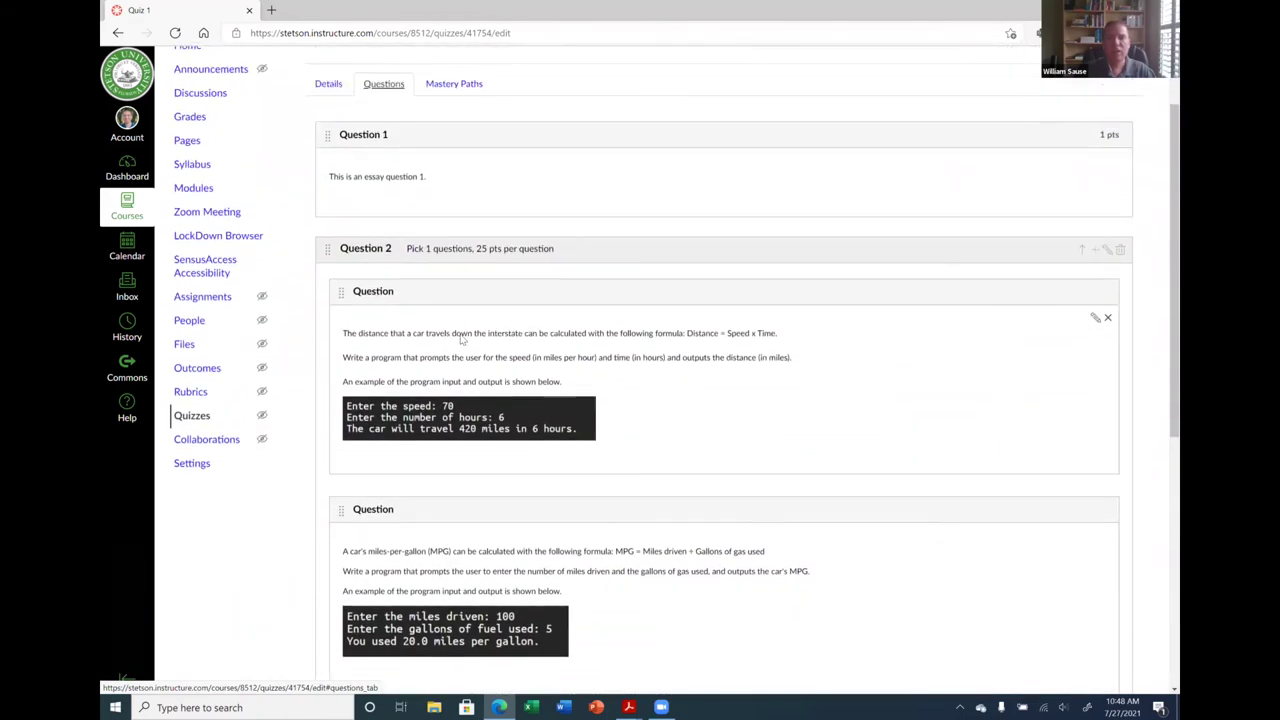
scroll(646, 509, down, 3)
scroll(646, 509, down, 3)
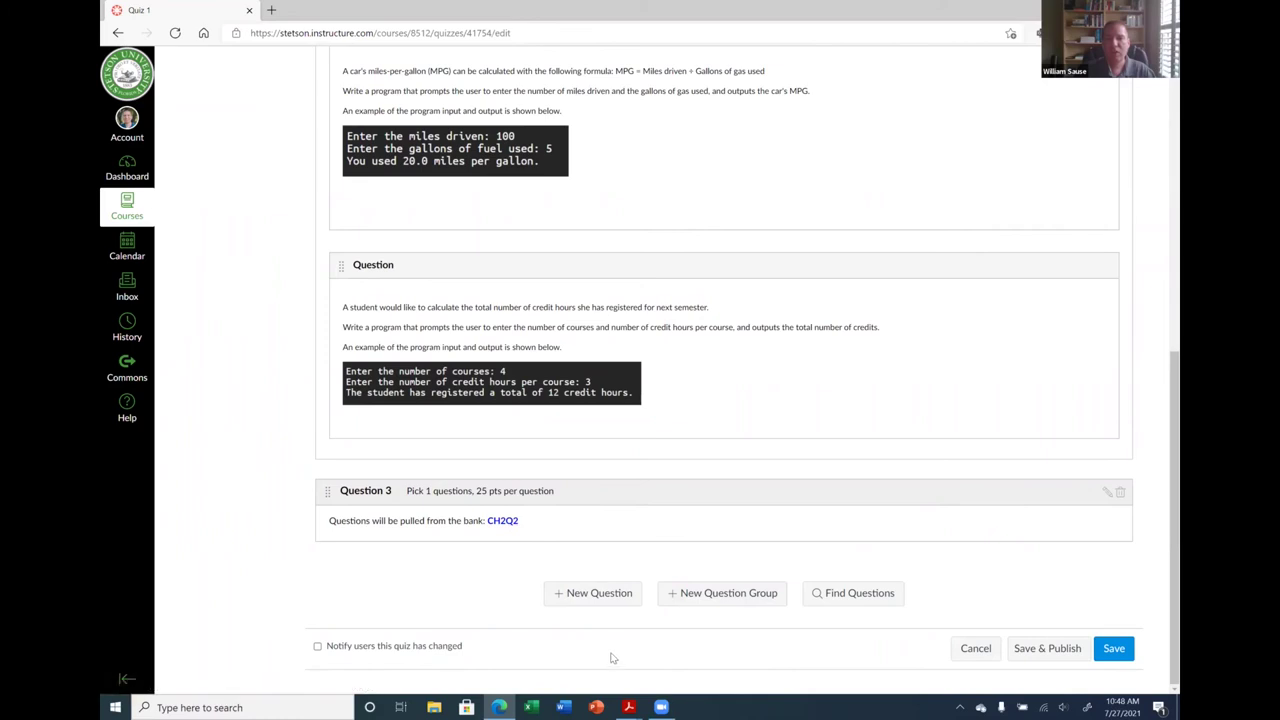
scroll(480, 520, up, 1)
scroll(524, 444, down, 1)
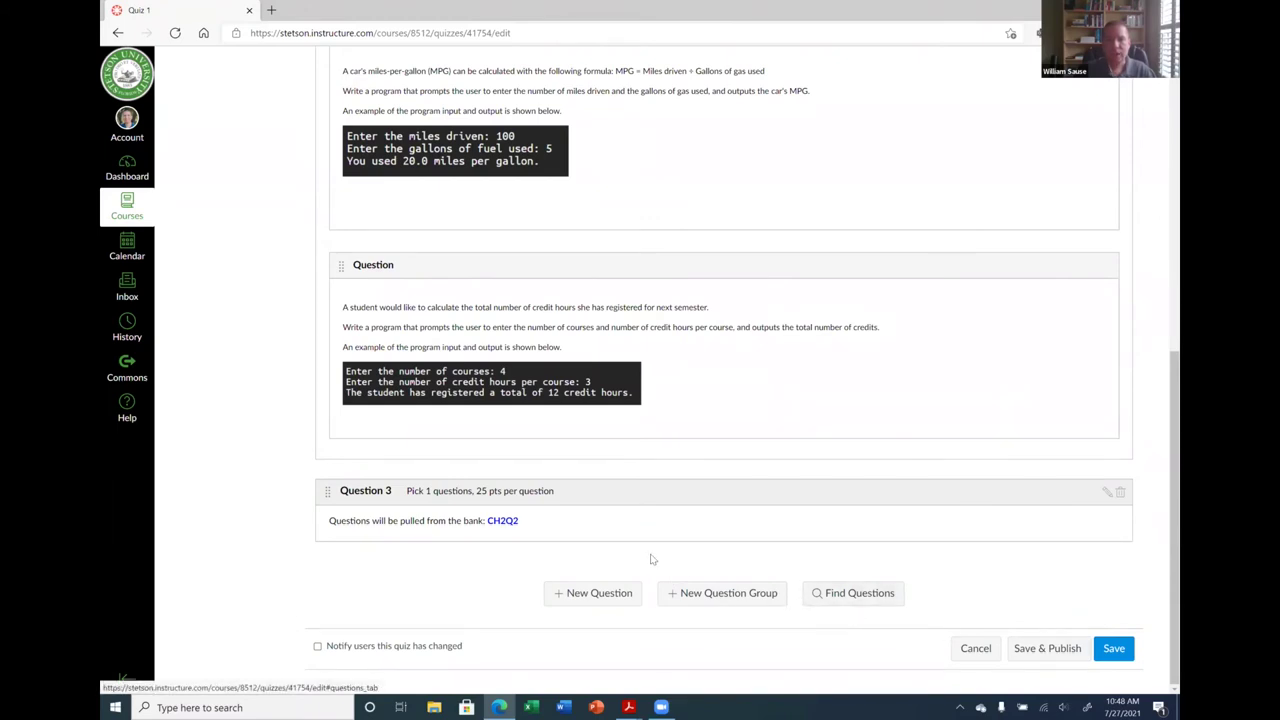
scroll(698, 585, up, 6)
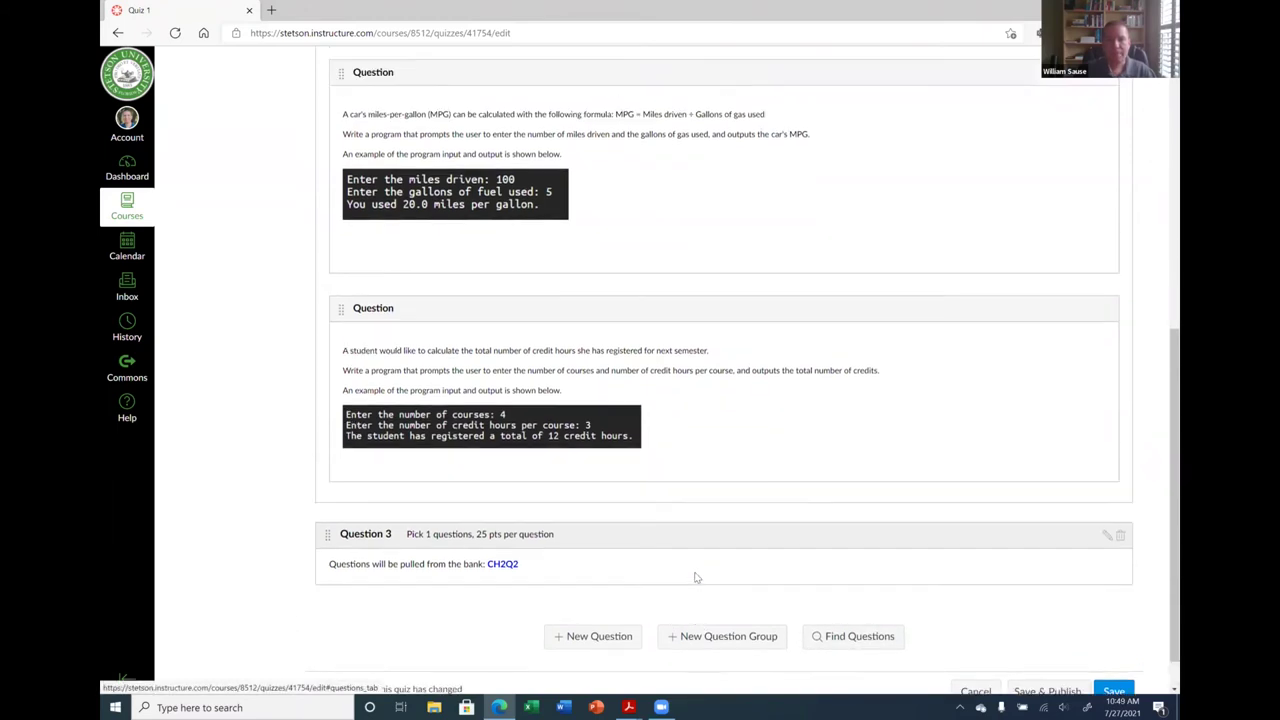
scroll(602, 260, down, 7)
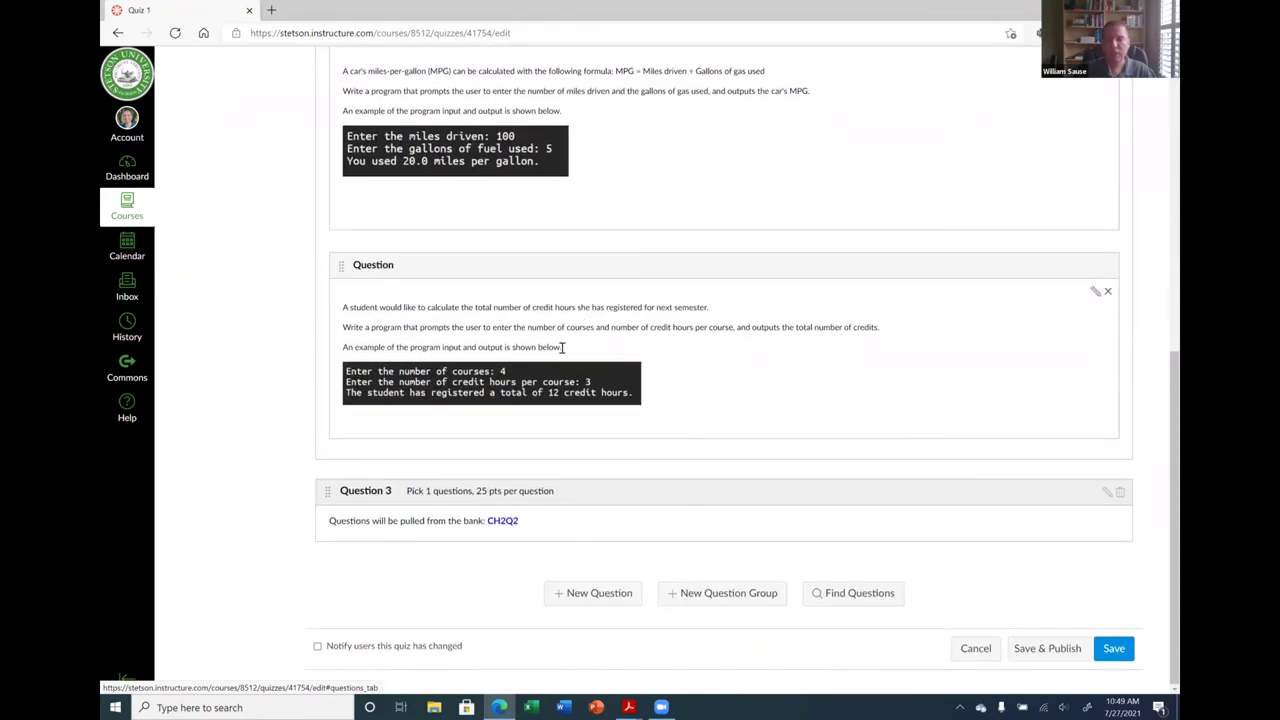
Save Quiz 1, open its preview, and review how the essay question and the two randomly picked questions appear.
click(1098, 648)
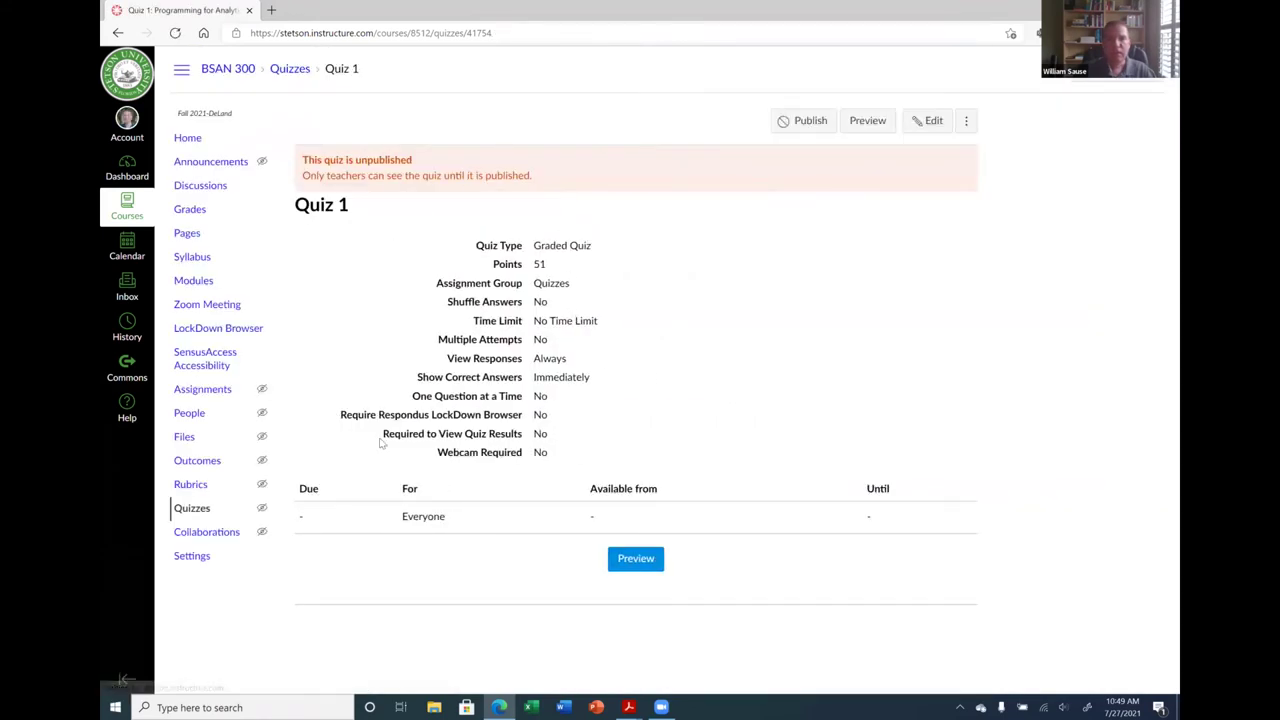
click(868, 121)
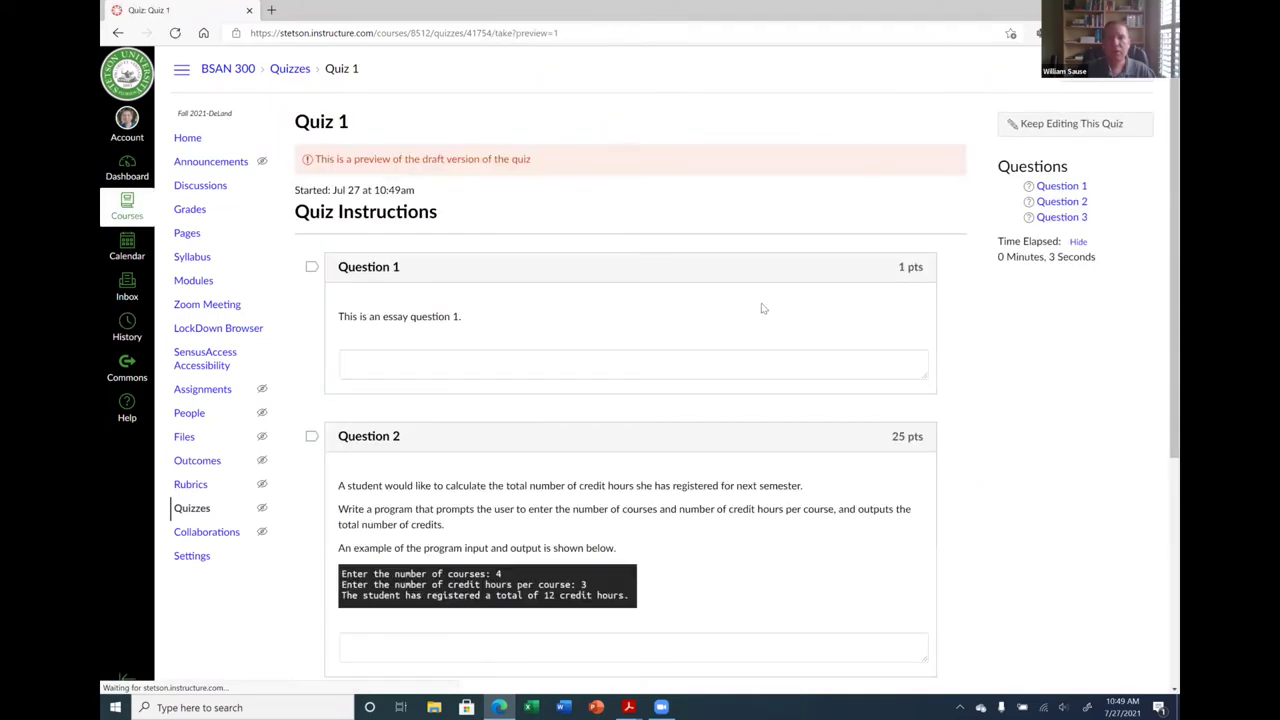
scroll(760, 308, down, 5)
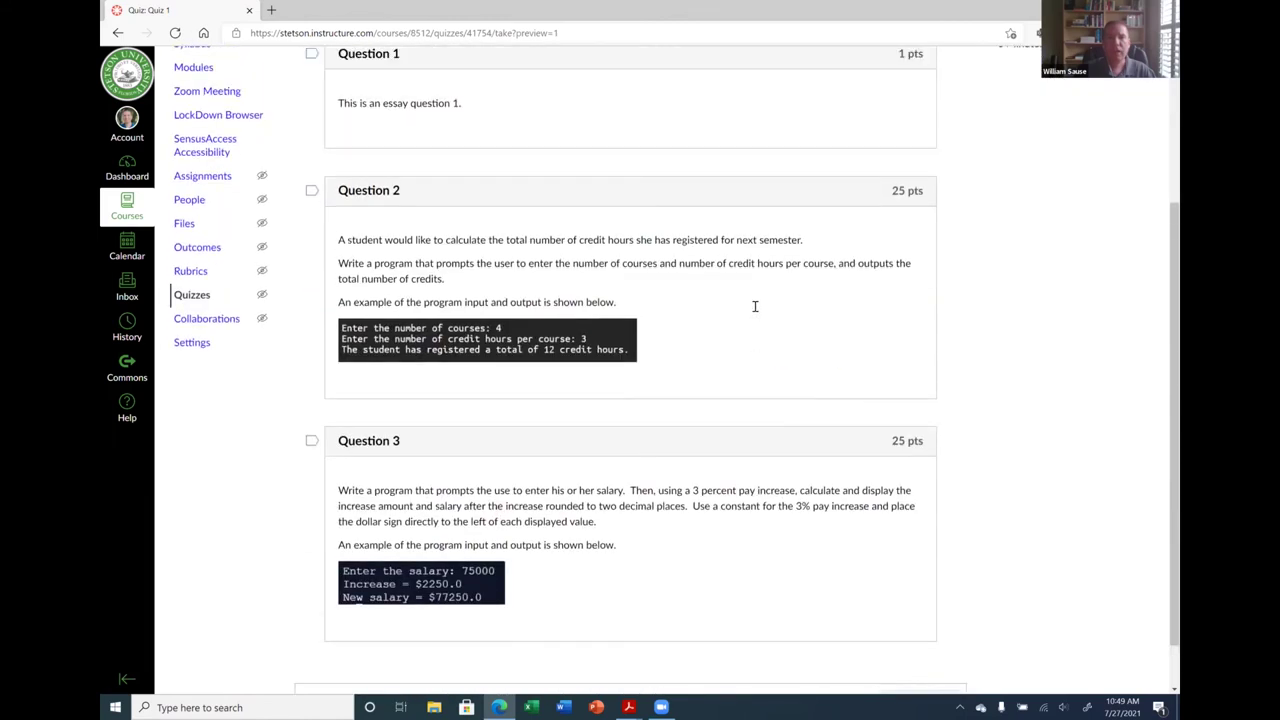
scroll(755, 306, up, 3)
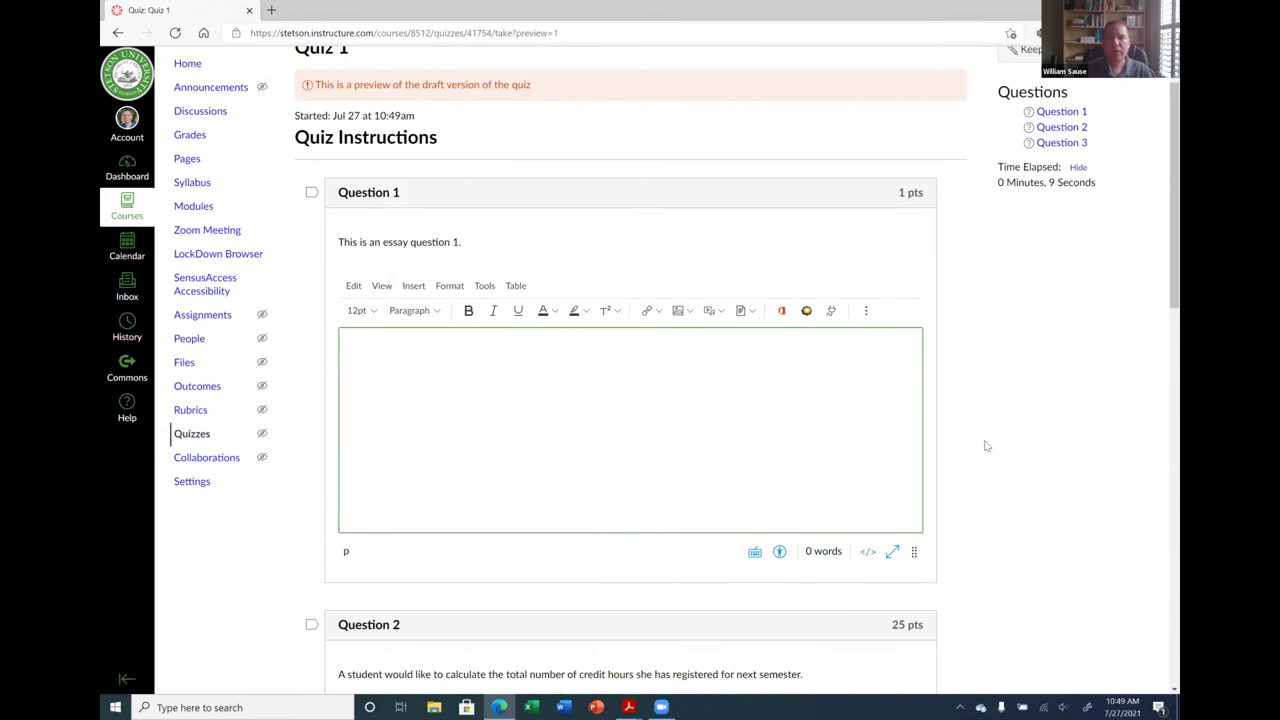
scroll(986, 443, down, 6)
scroll(518, 200, up, 1)
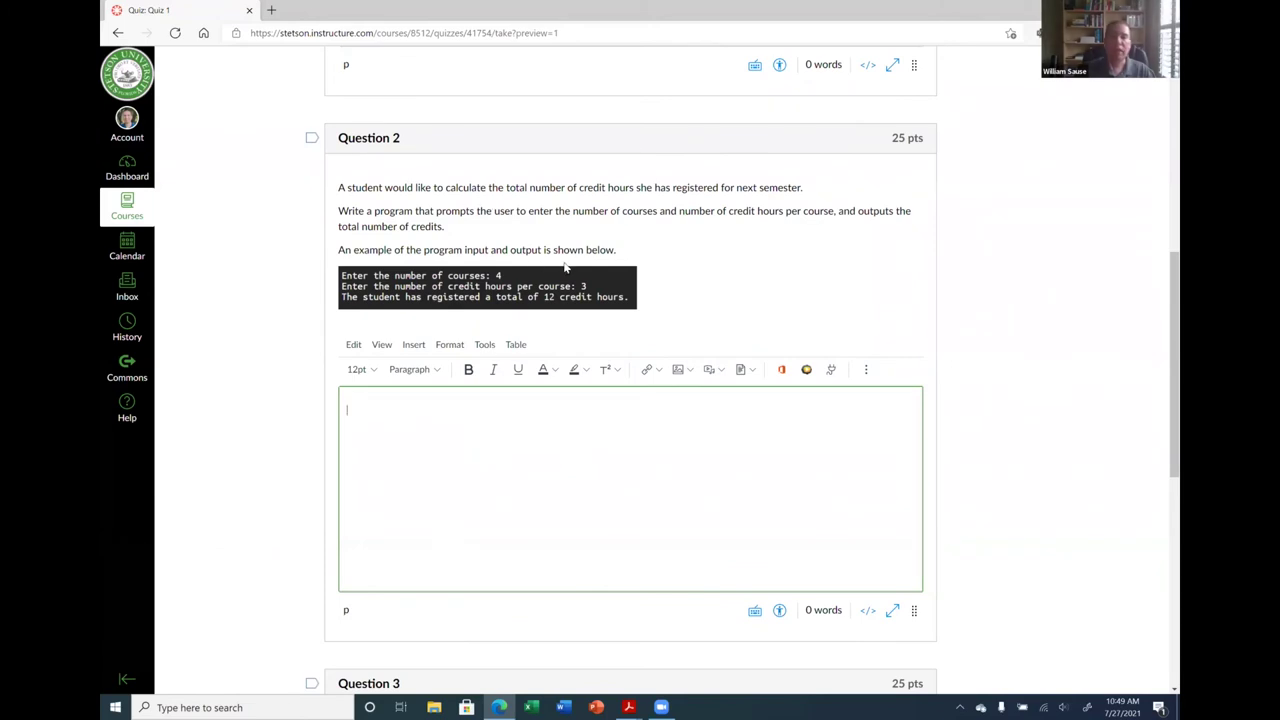
scroll(1000, 417, down, 6)
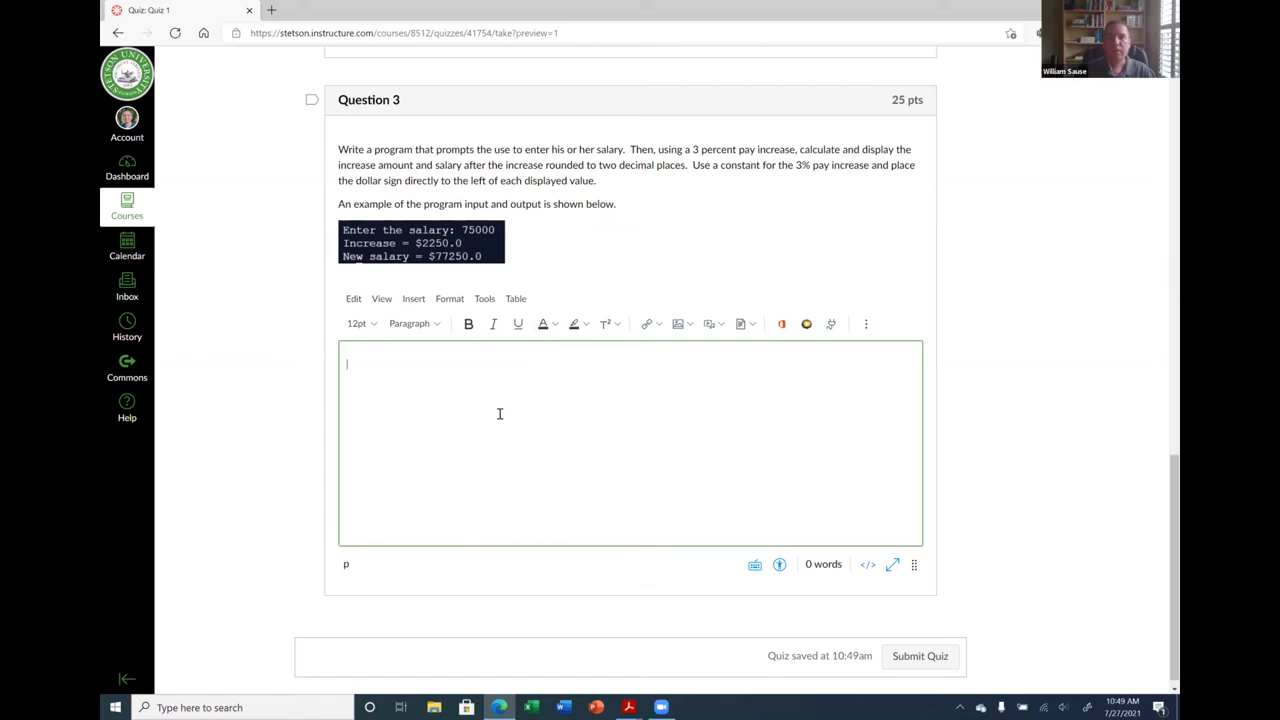
scroll(588, 438, down, 1)
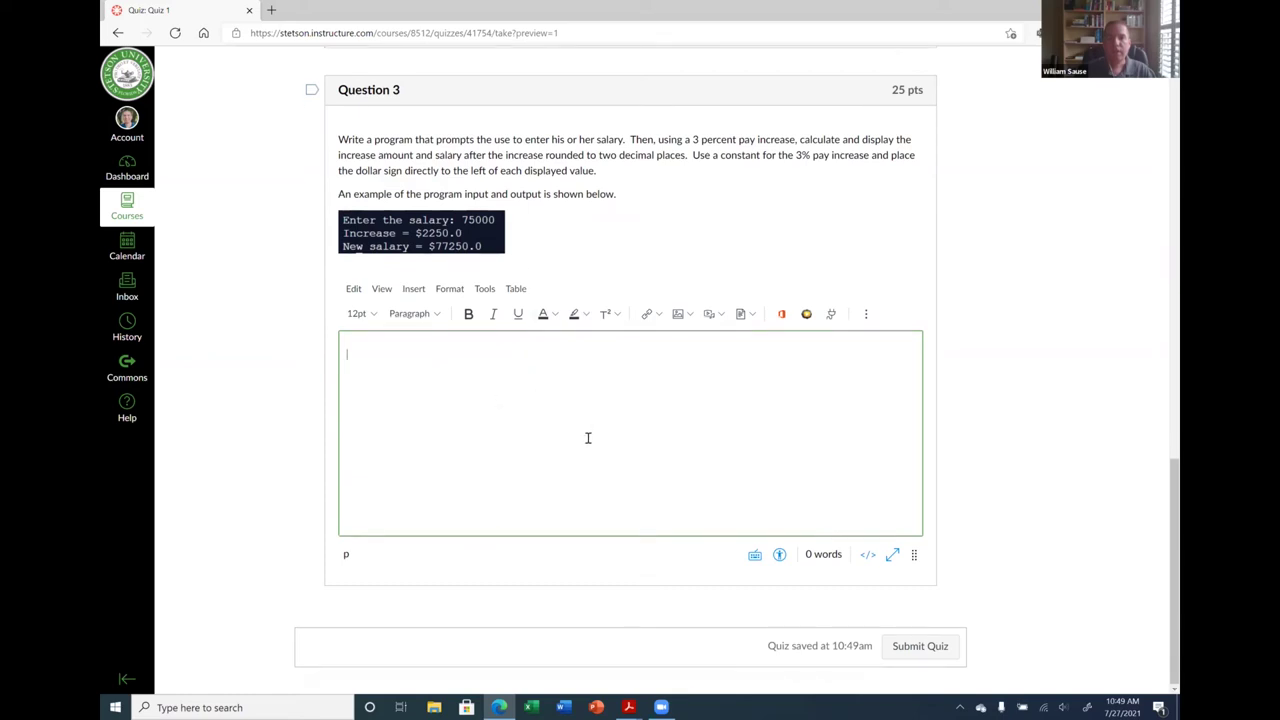
Submit the quiz preview without answering any questions.
click(924, 648)
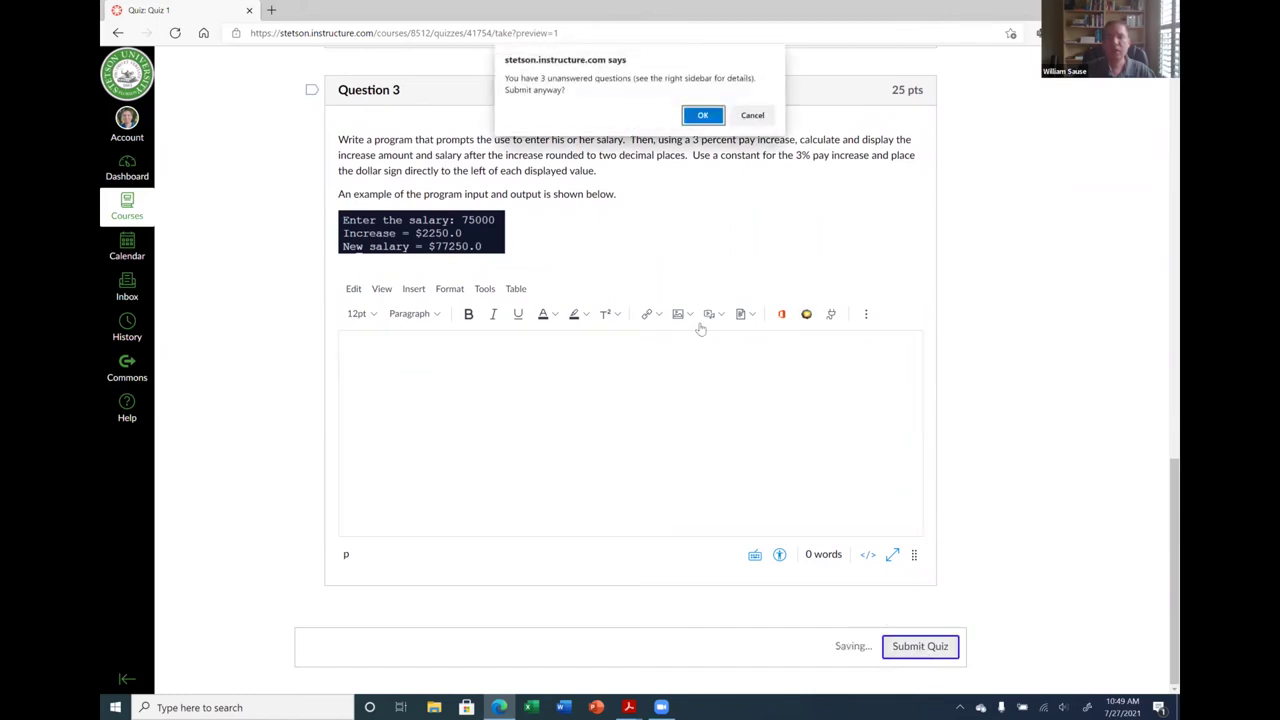
click(697, 117)
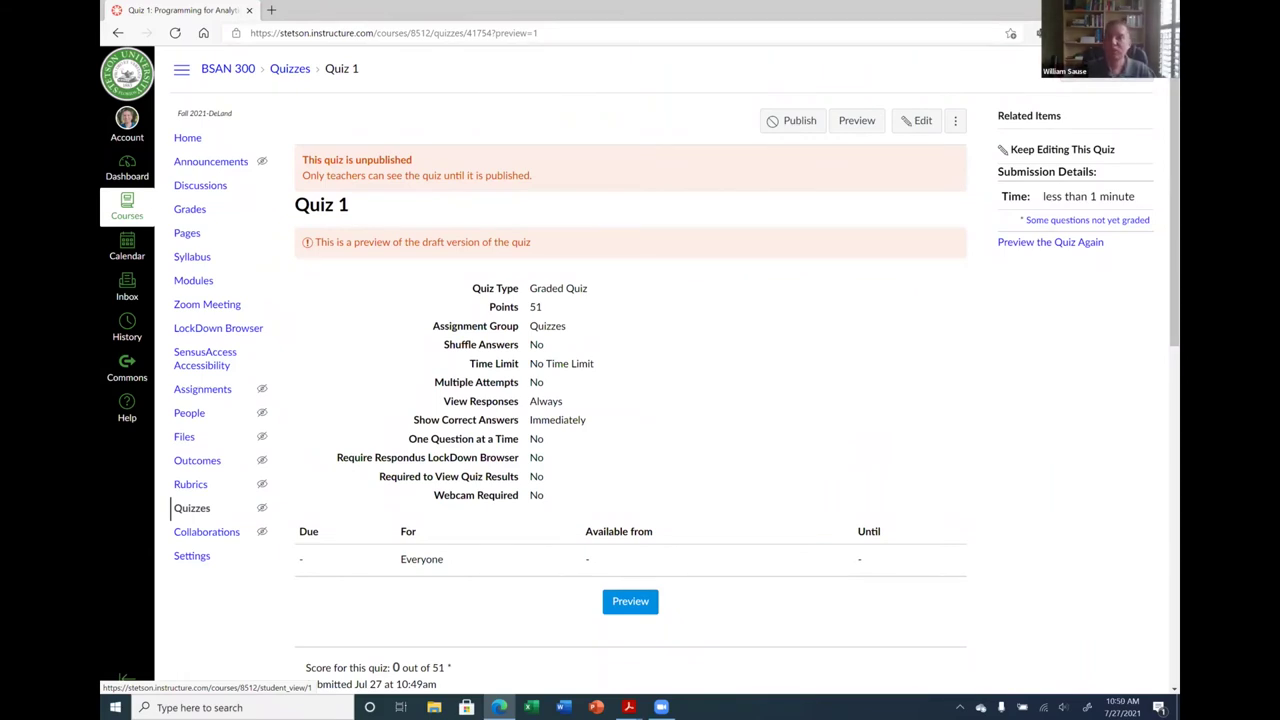
Try to view Quiz 1 in Student View, dismiss the welcome tour, and leave Student View.
click(1105, 65)
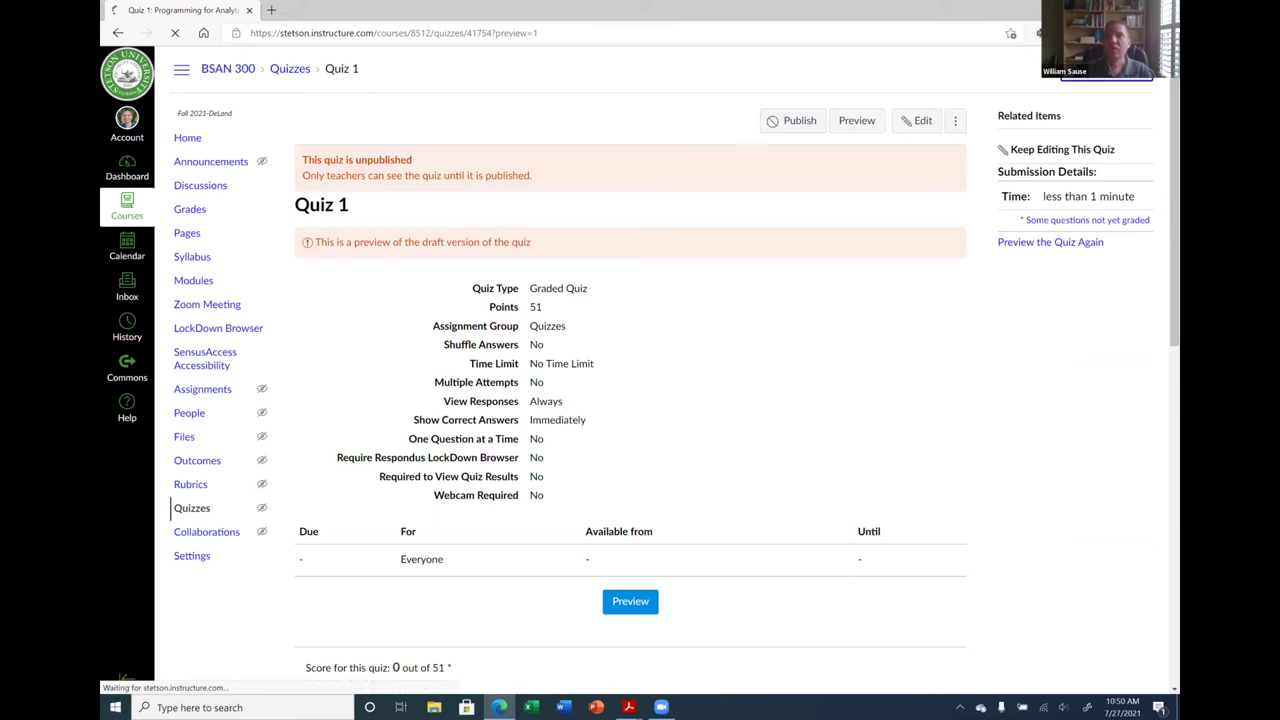
click(485, 359)
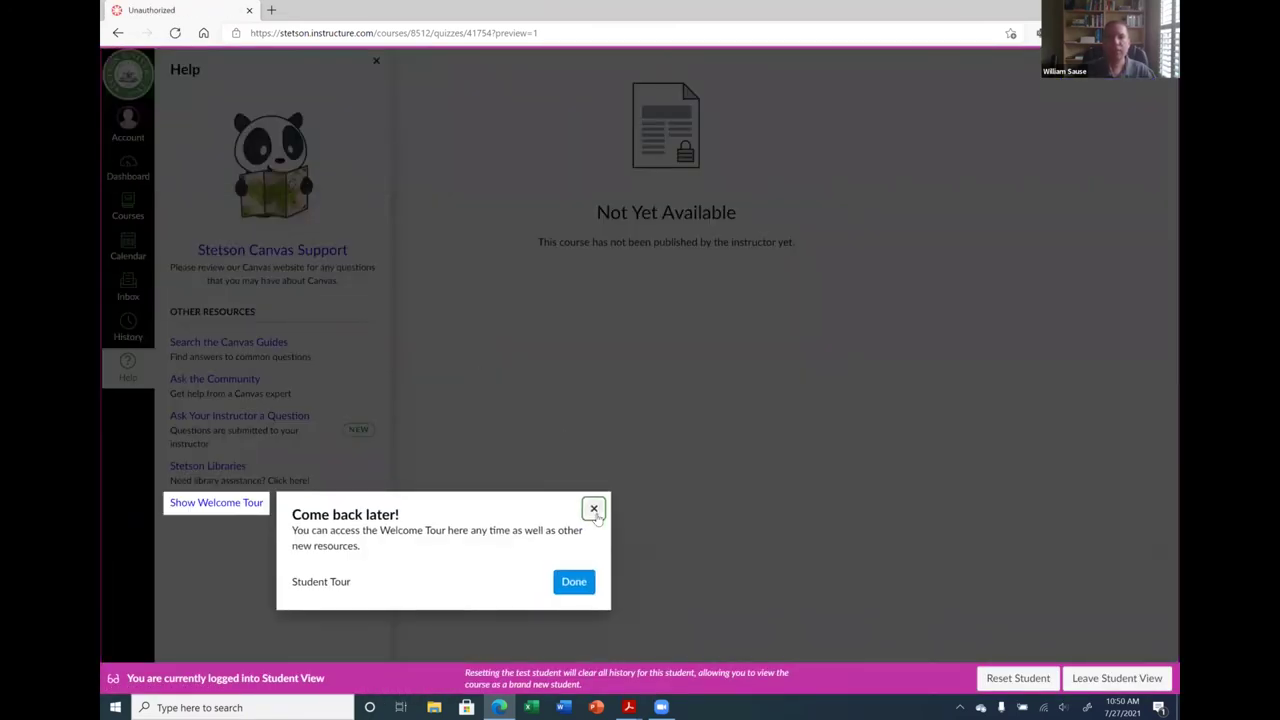
click(594, 510)
click(1116, 680)
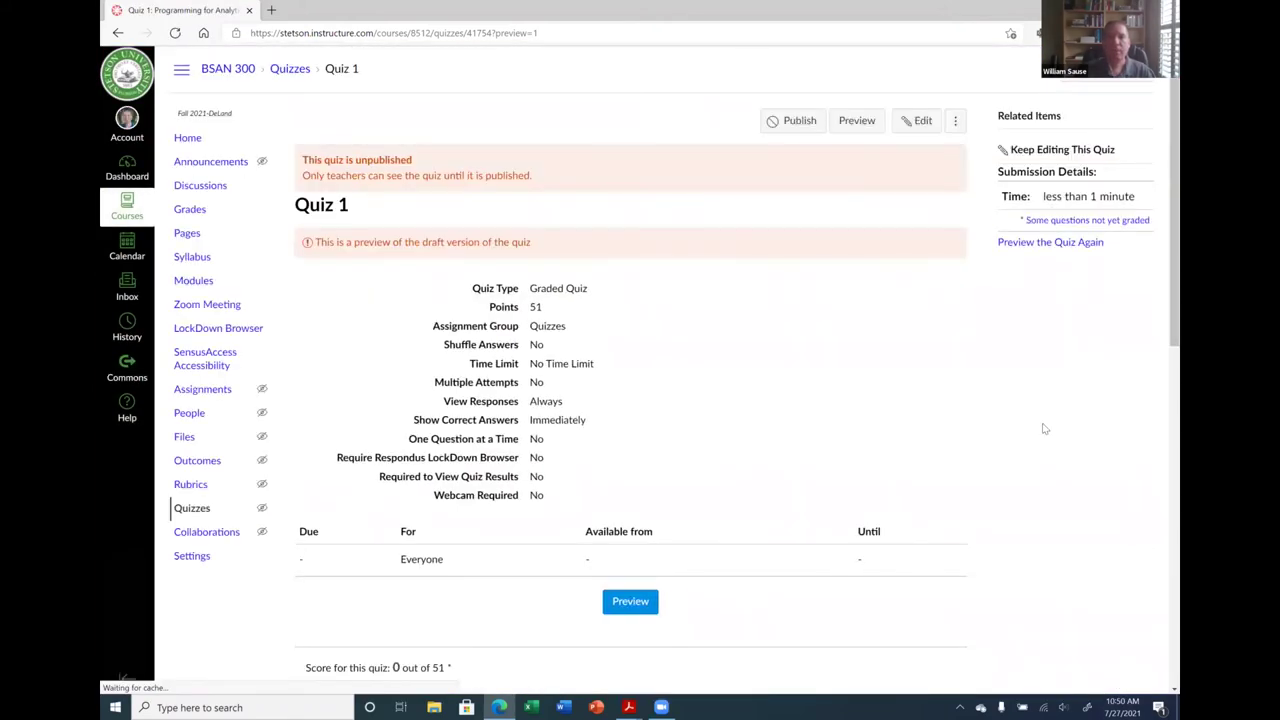
Publish Quiz 1 and start taking it in Student View.
click(800, 120)
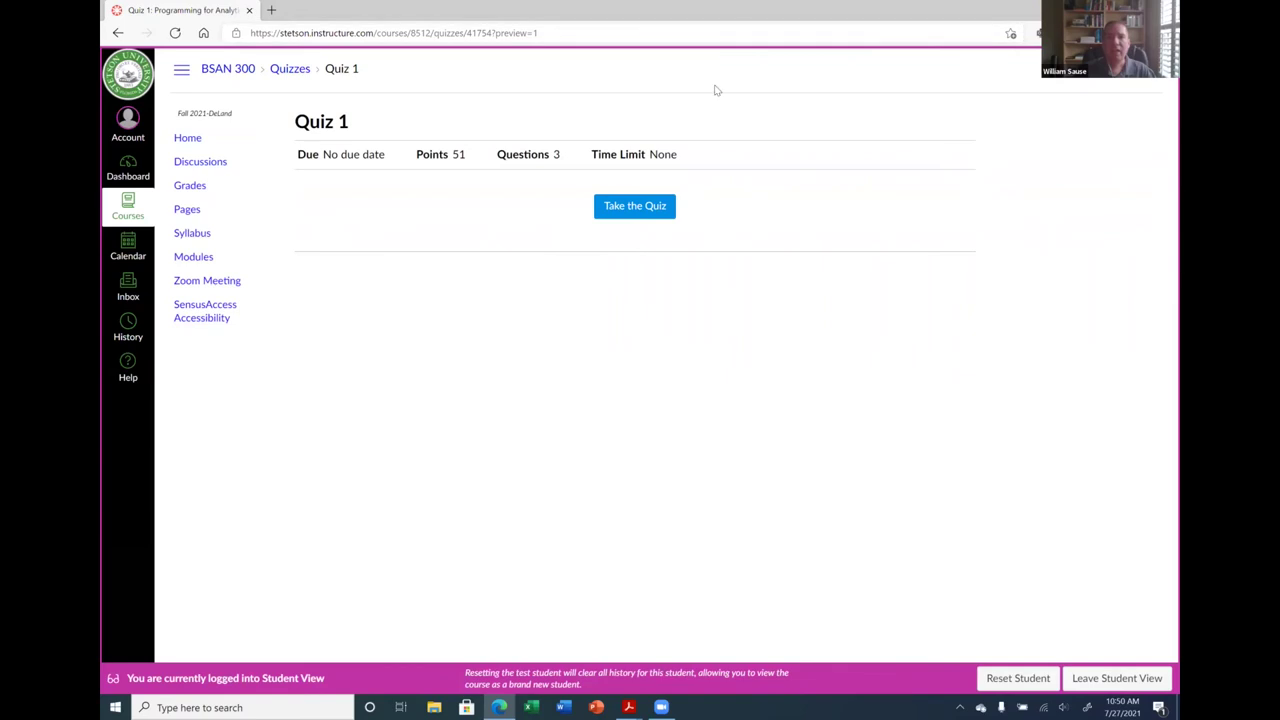
click(660, 214)
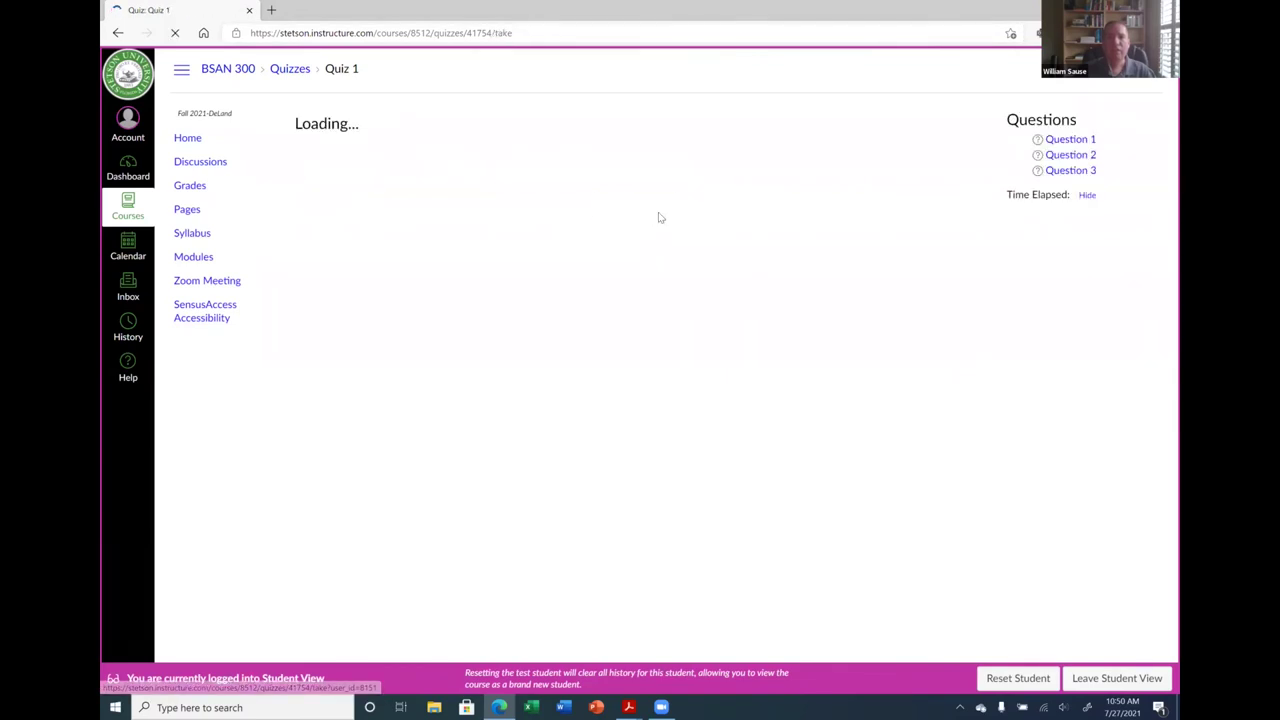
Answer essay Question 1 with the placeholder text ghkjghghkjghkj.
click(484, 324)
text(yhd)
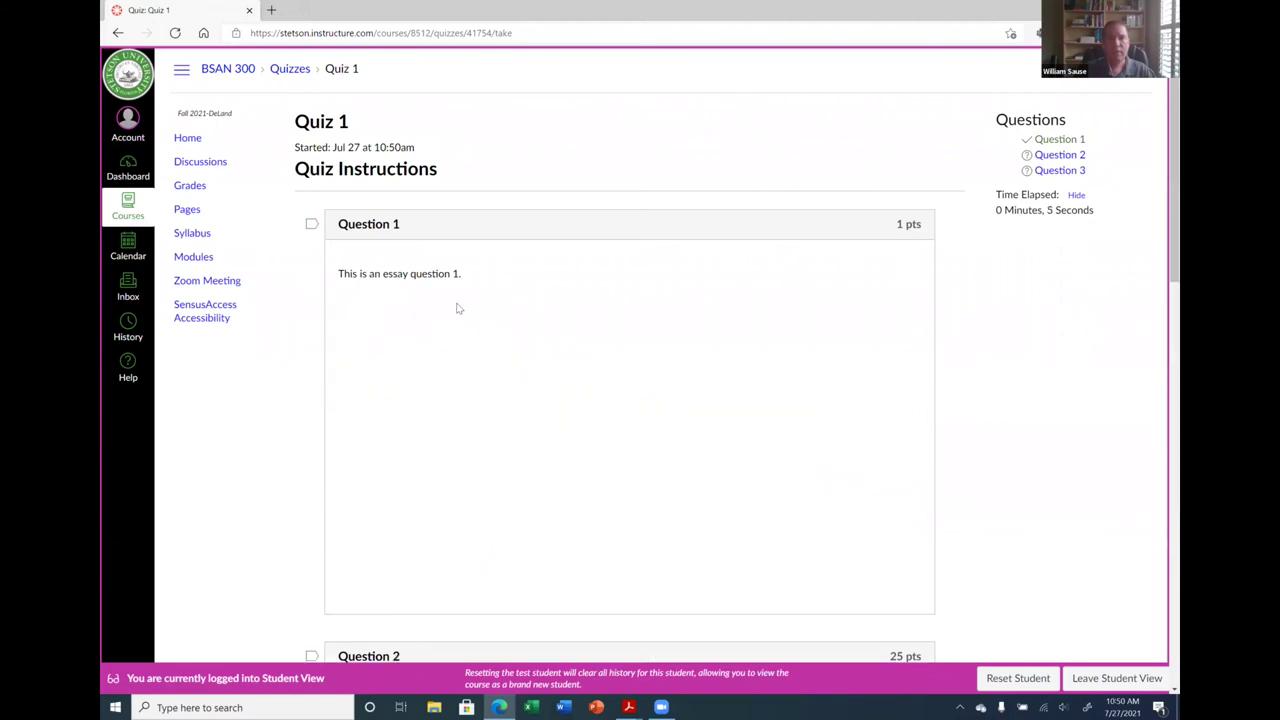
scroll(446, 314, down, 1)
click(446, 314)
text(ghkjghghkjghkj)
Answer Question 2 with tyuityuityuity and Question 3 with tuyituyityuityui, and submit the quiz.
scroll(460, 318, down, 8)
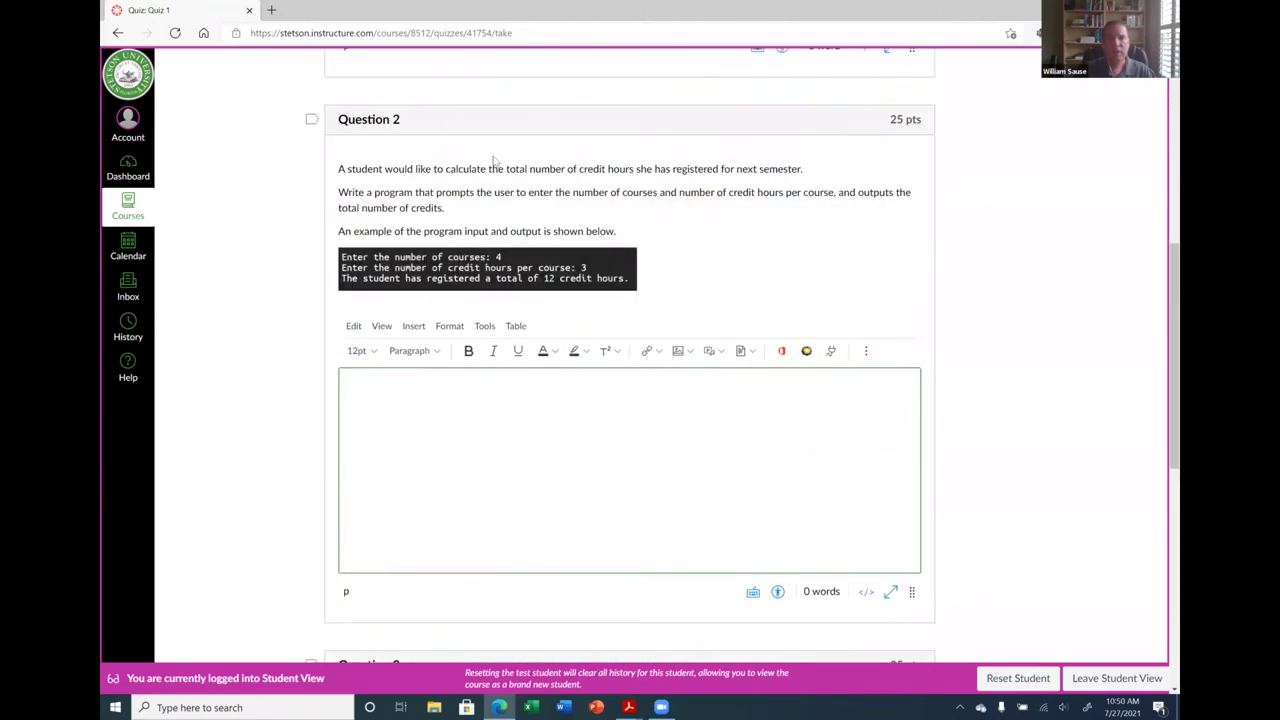
scroll(471, 217, up, 2)
click(490, 244)
text(tyuityuityu)
scroll(490, 244, down, 3)
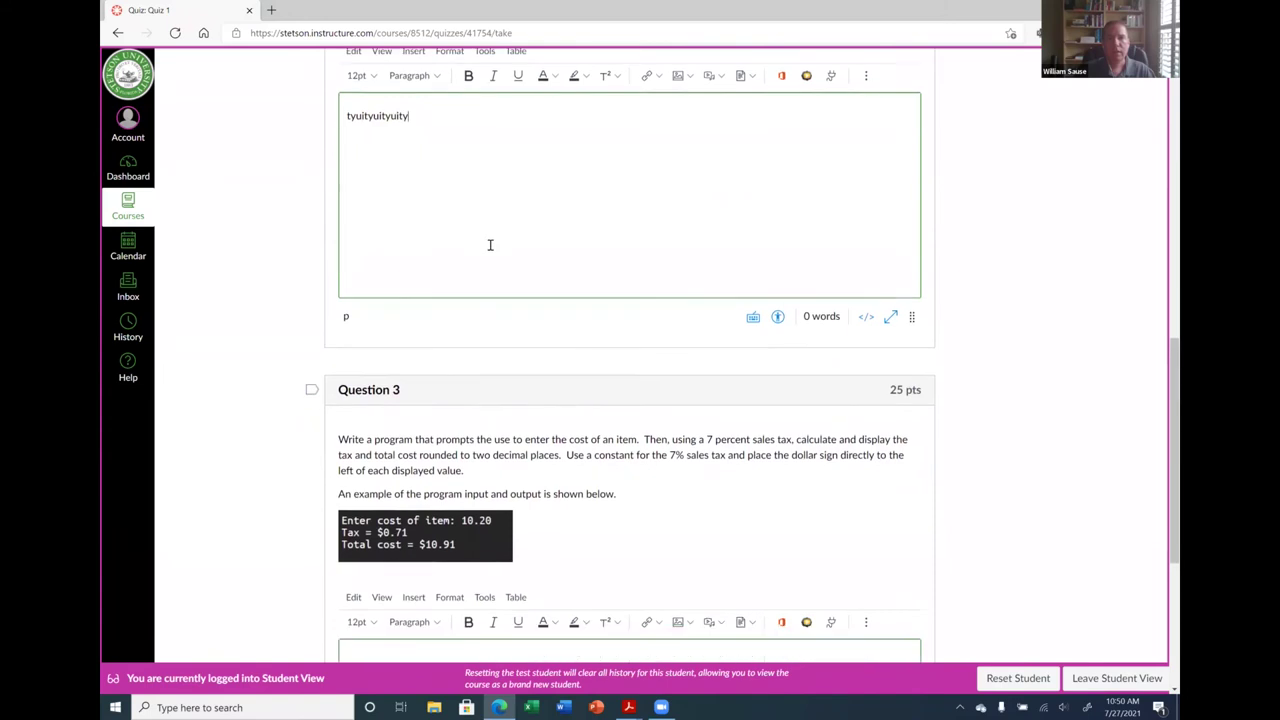
click(488, 332)
text(tuyituyityuityui)
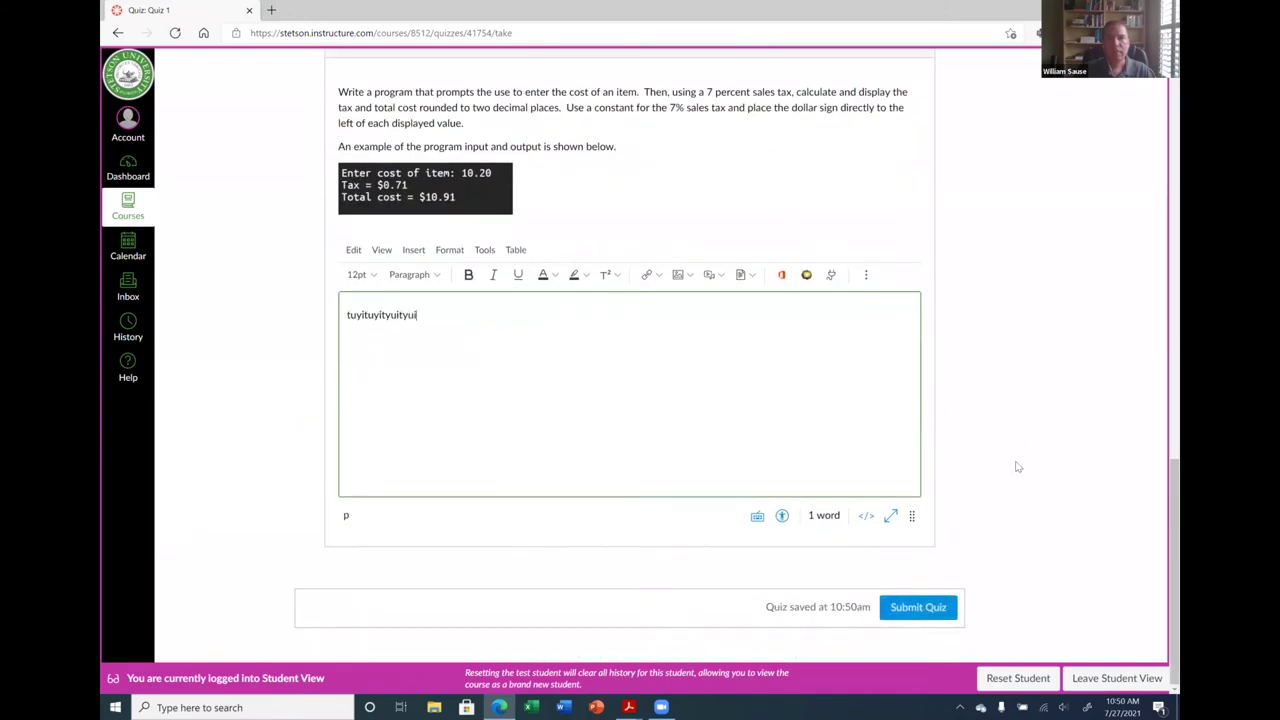
click(921, 610)
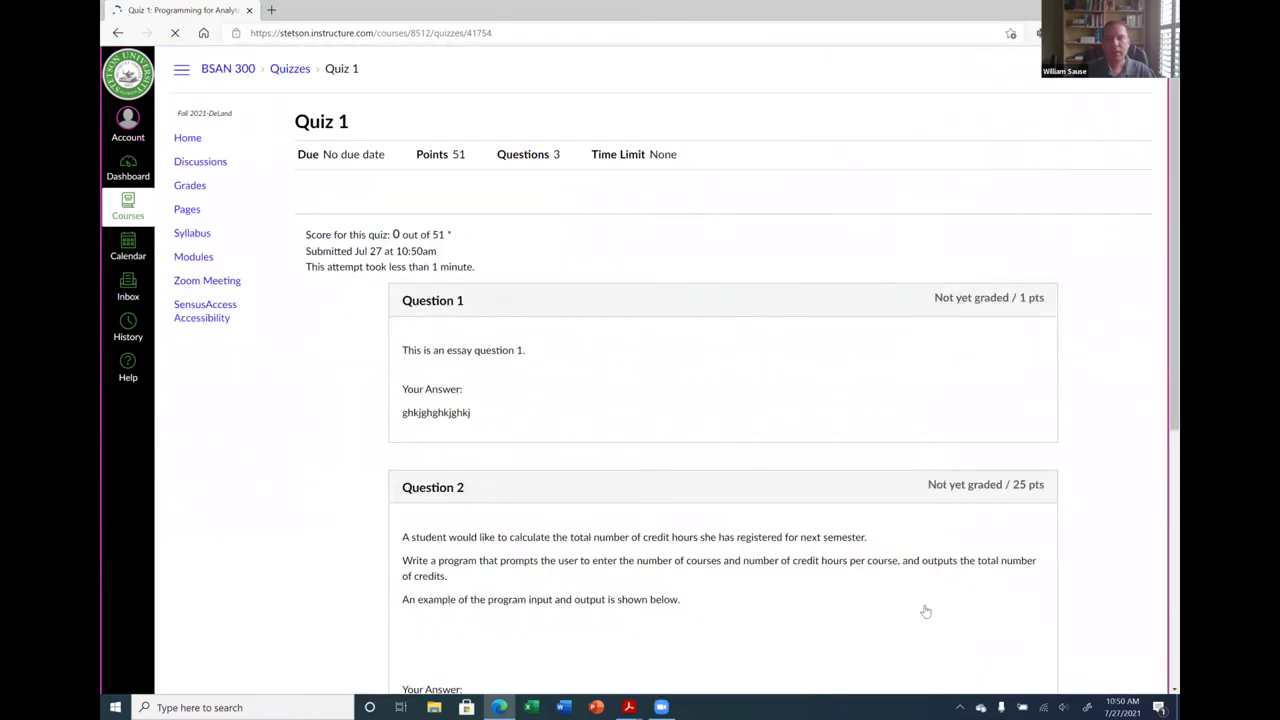
Examine the submitted attempt, checking the attempt history, each question's answer, and its grading status.
scroll(687, 307, down, 5)
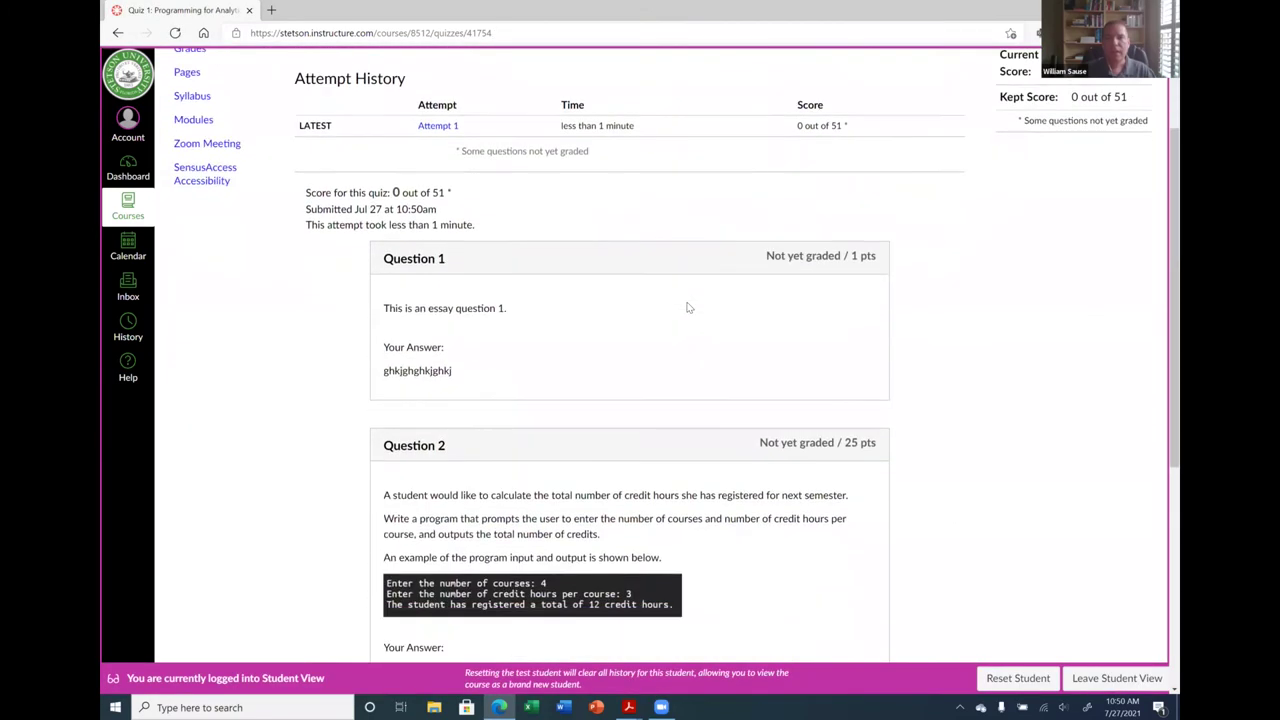
scroll(740, 371, up, 2)
scroll(740, 371, up, 5)
scroll(677, 378, down, 4)
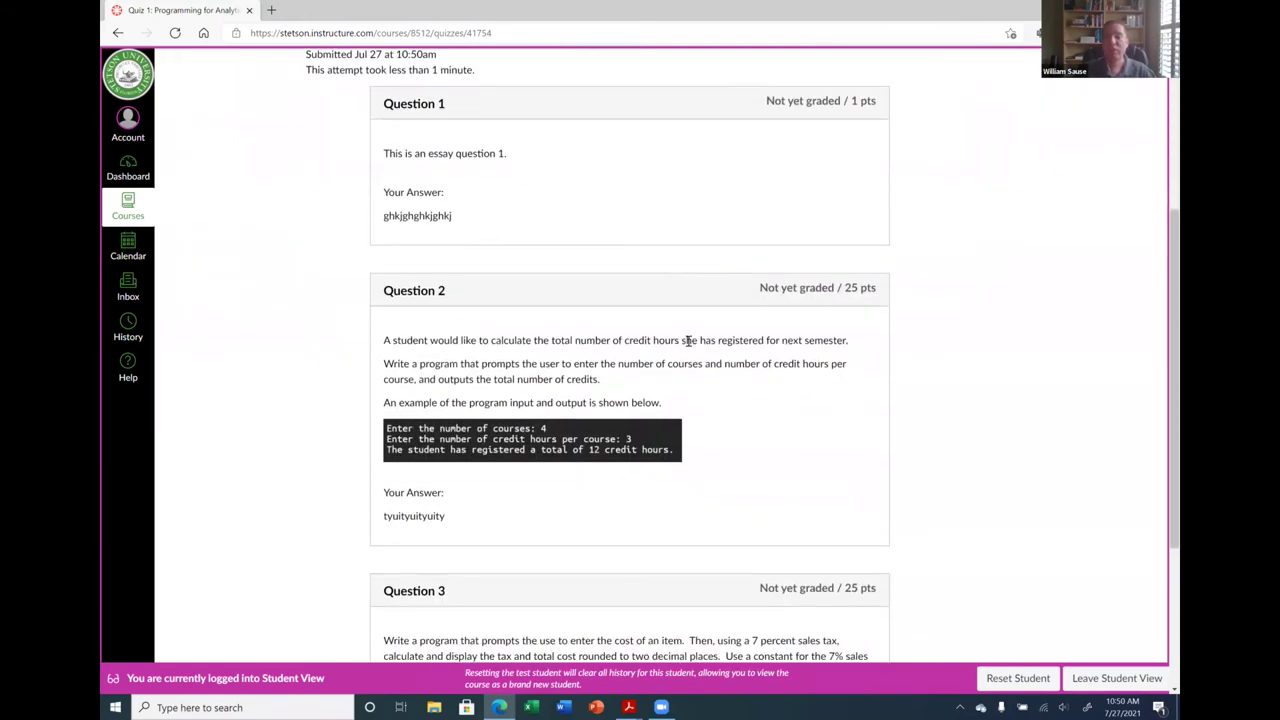
scroll(688, 340, down, 3)
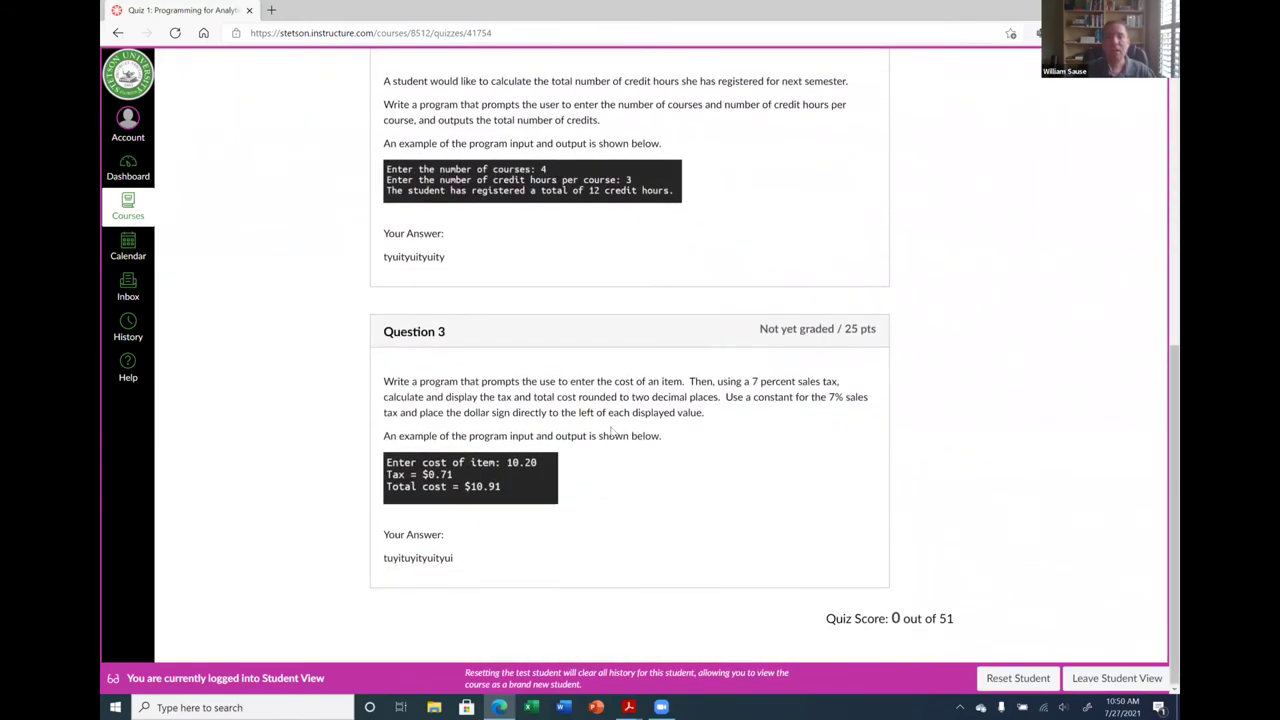
scroll(611, 430, up, 4)
drag(392, 345, 471, 354)
click(486, 351)
scroll(483, 362, down, 2)
scroll(483, 362, down, 2)
double_click(440, 355)
click(503, 407)
scroll(505, 410, down, 2)
scroll(640, 360, up, 1)
scroll(690, 250, up, 5)
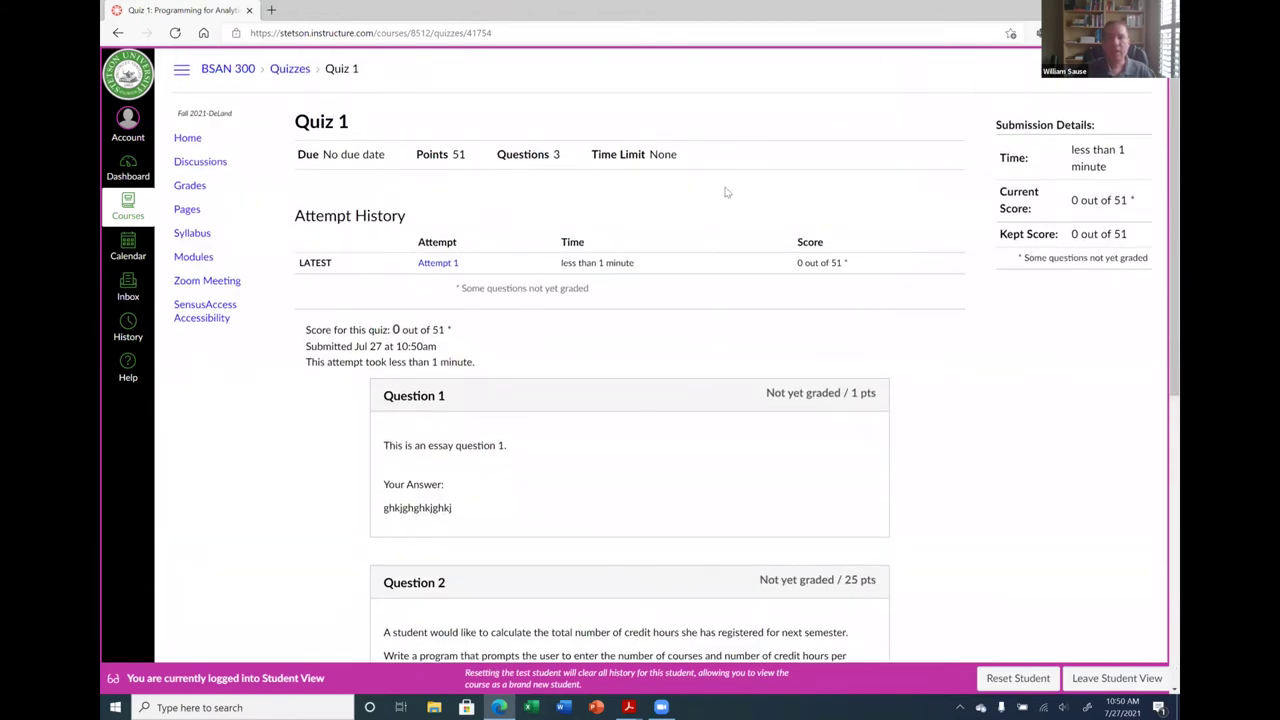
Leave Student View and open the test student's Quiz 1 submission from the gradebook in SpeedGrader.
click(1104, 682)
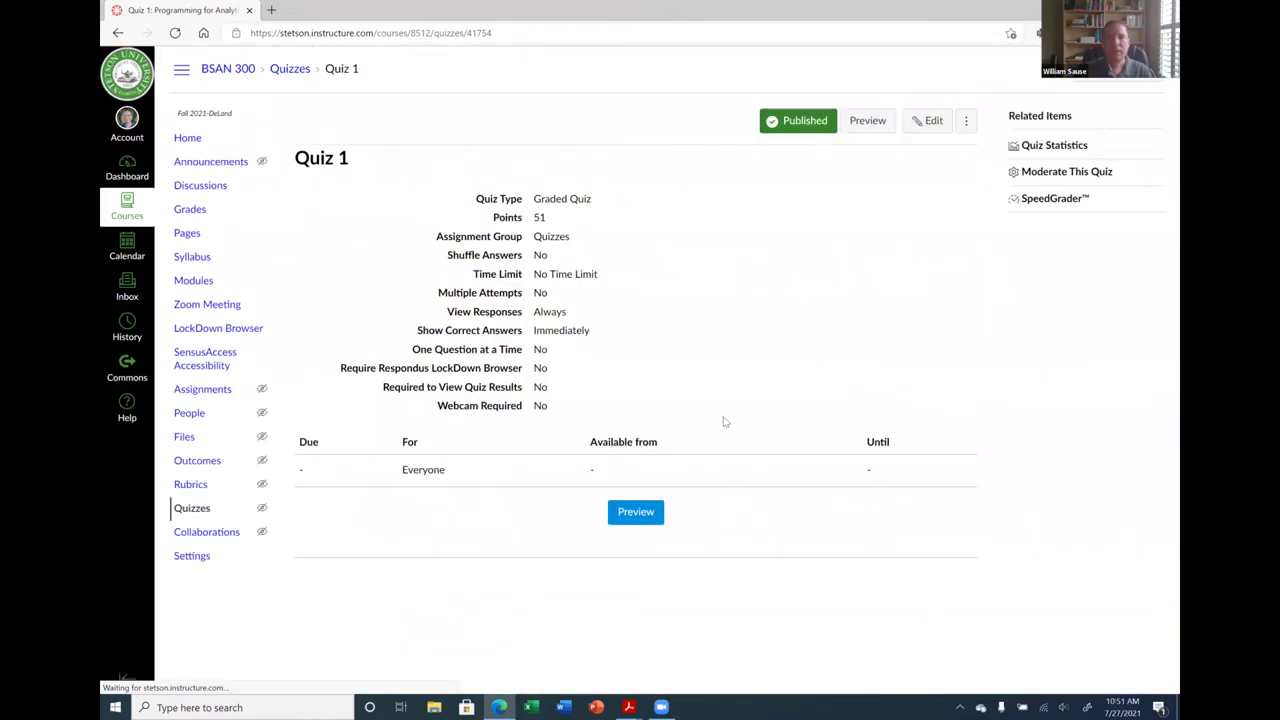
click(189, 210)
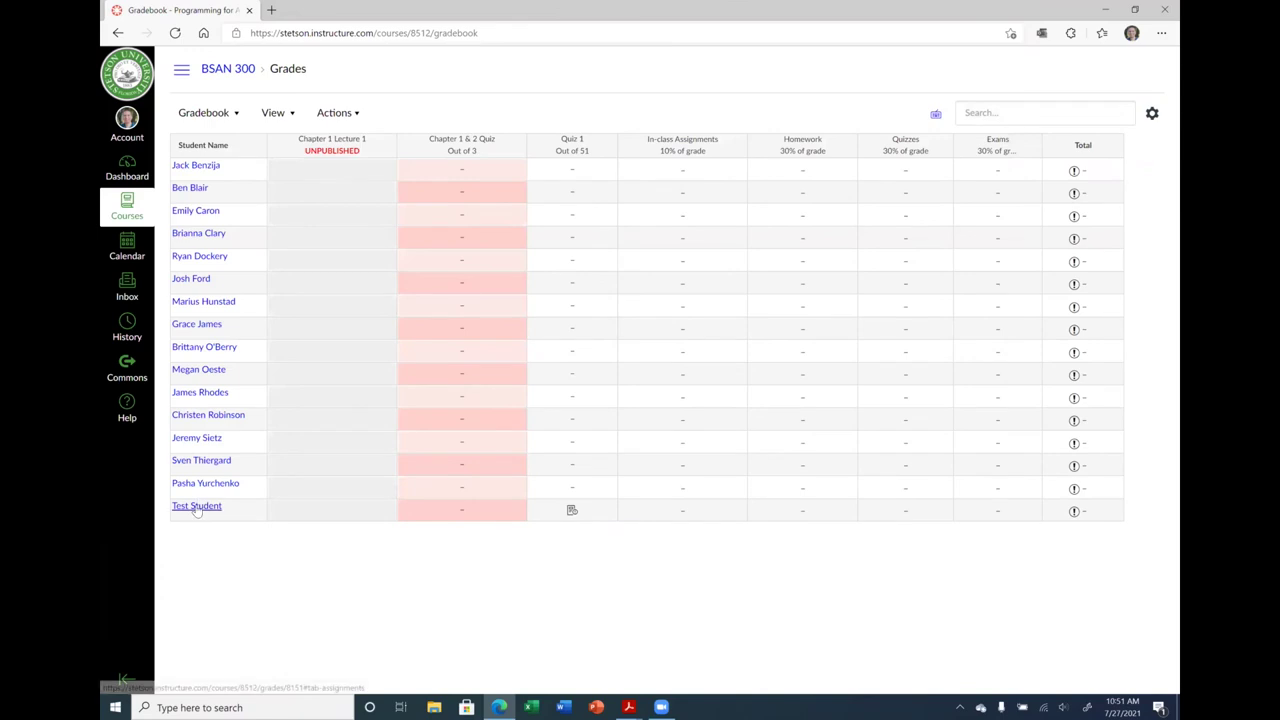
click(571, 512)
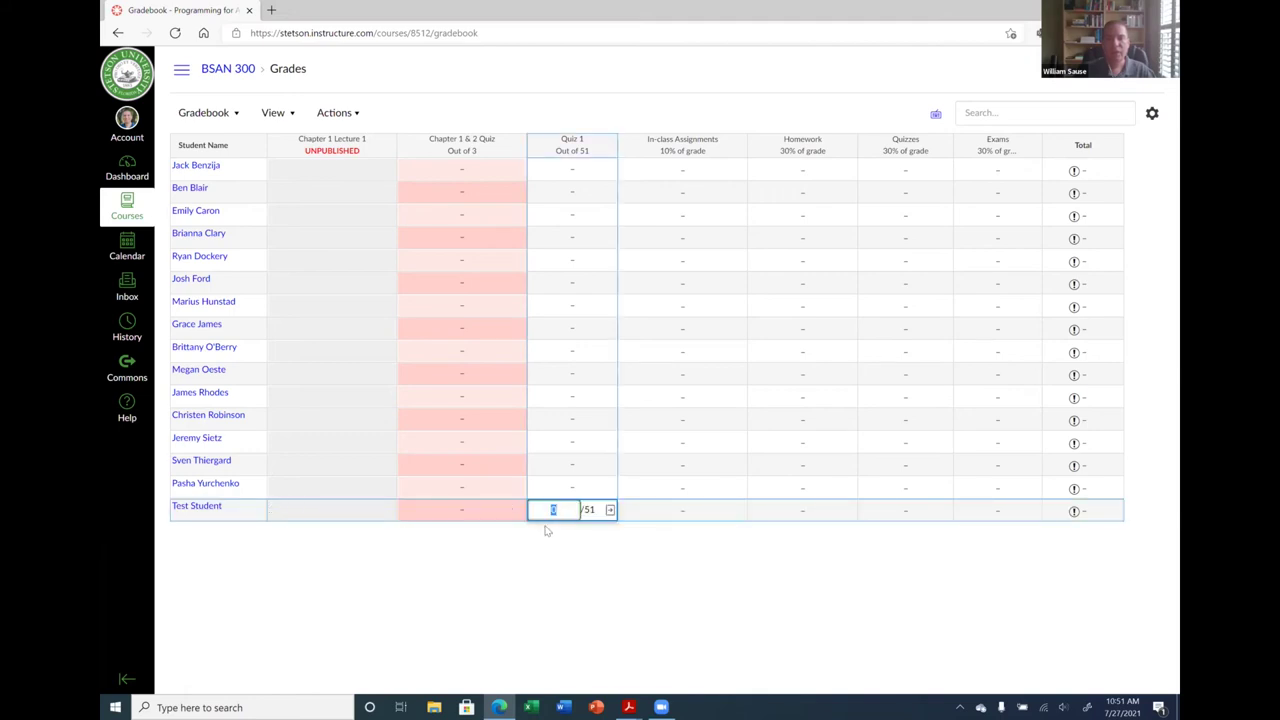
click(610, 510)
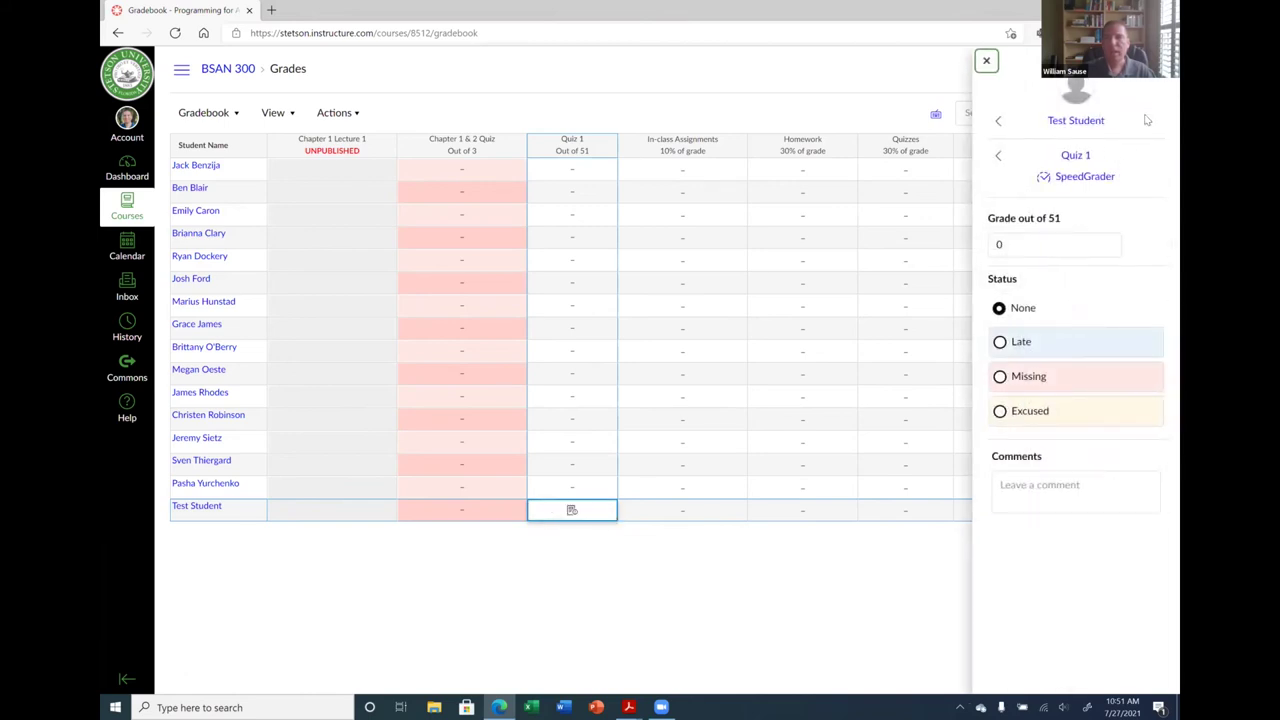
click(1088, 178)
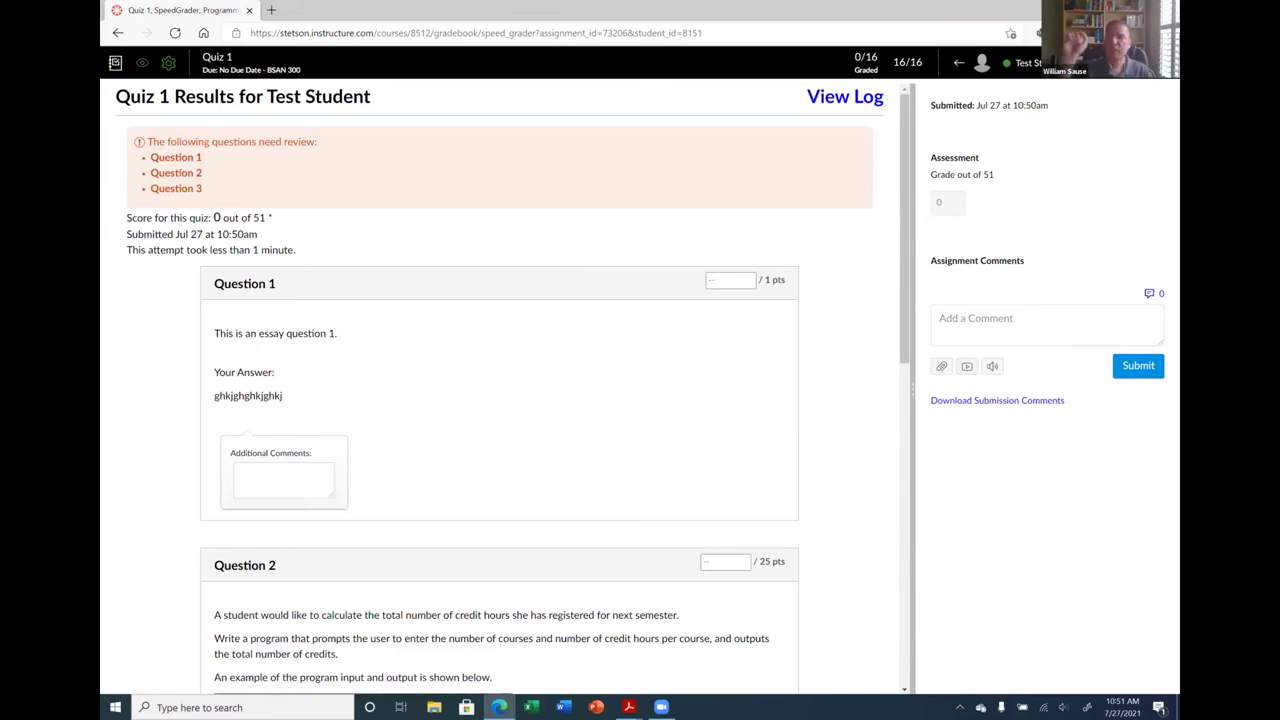
Award the test student 1 point for Question 1 and 25 points for Question 2.
scroll(502, 351, down, 2)
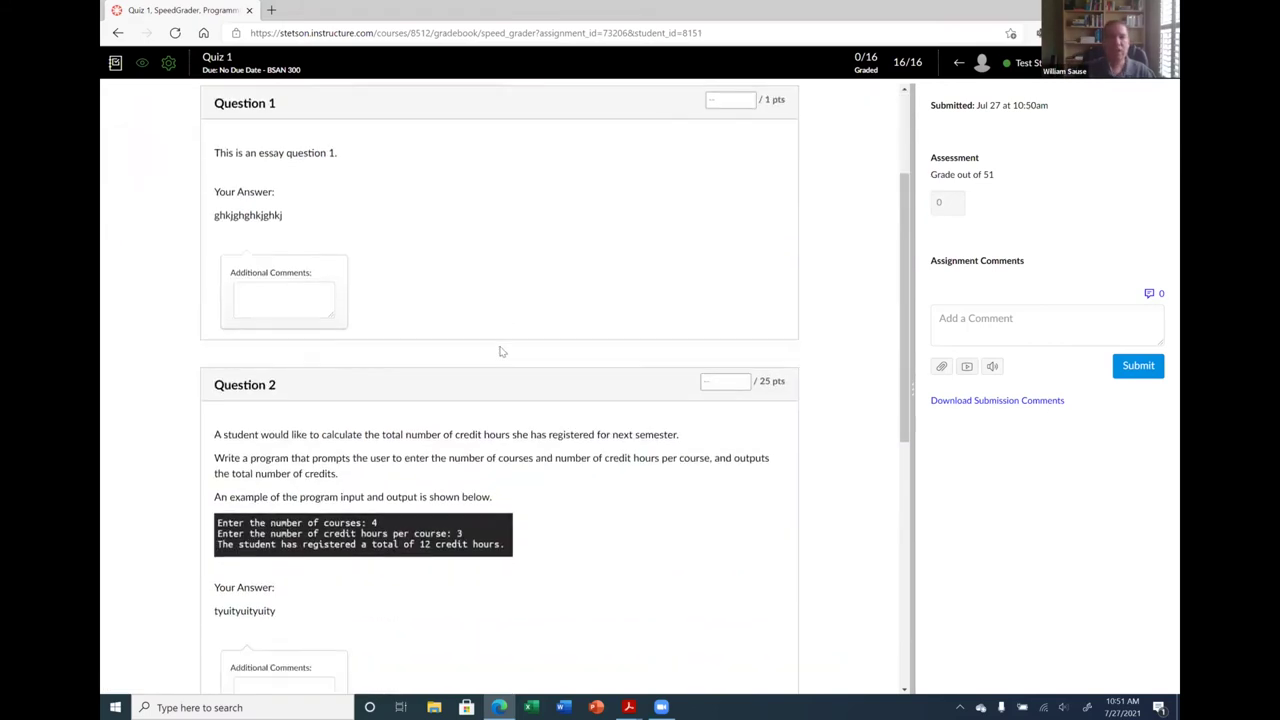
scroll(311, 257, up, 1)
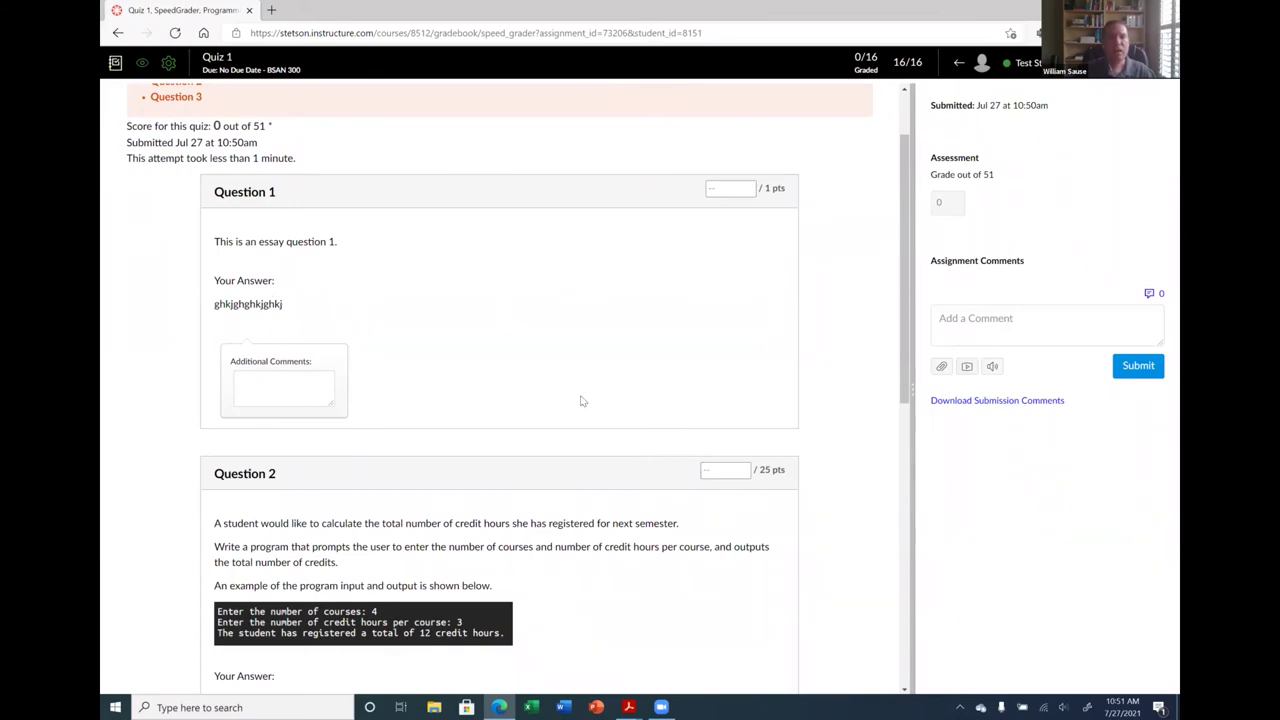
scroll(718, 330, down, 7)
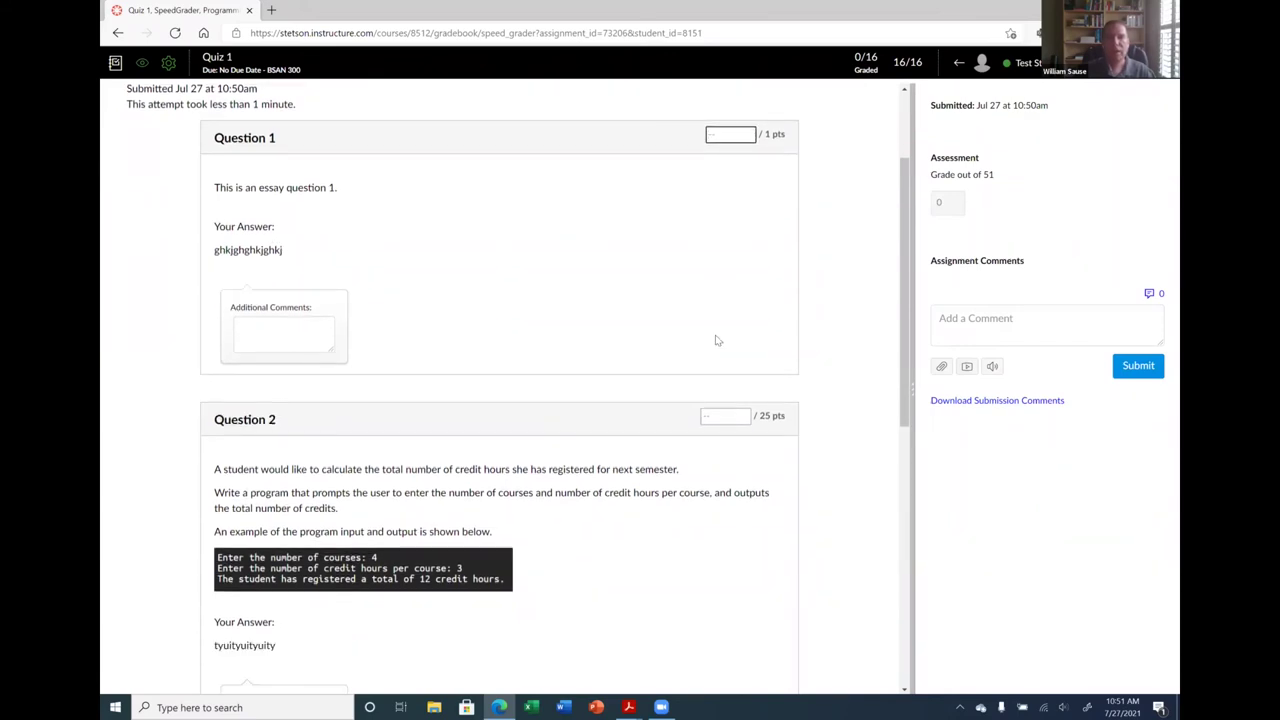
scroll(714, 349, up, 6)
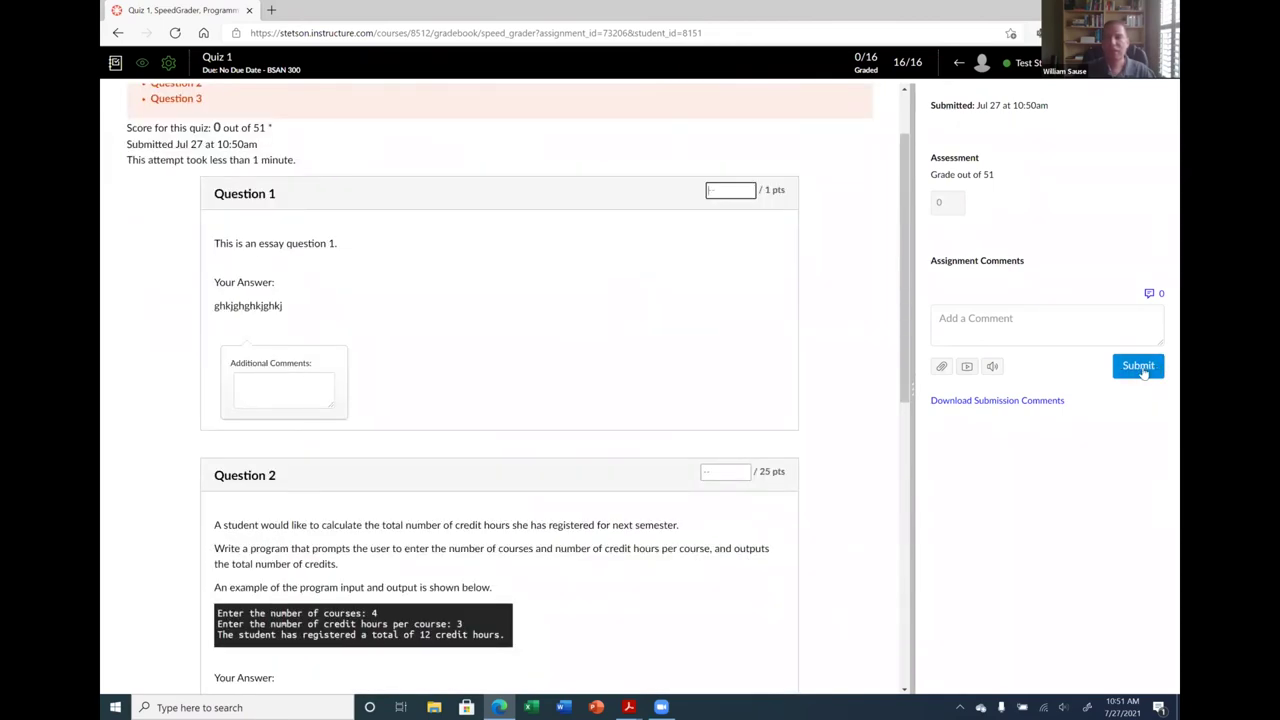
scroll(884, 456, up, 1)
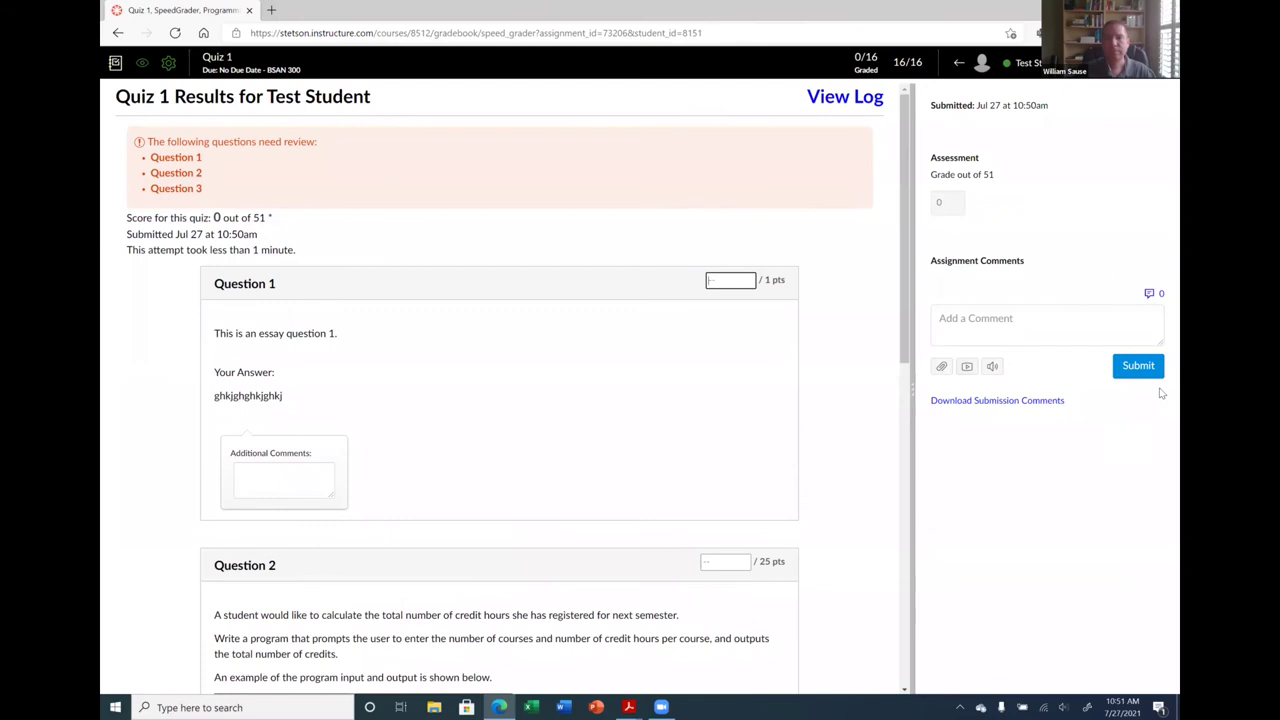
click(743, 281)
text(1)
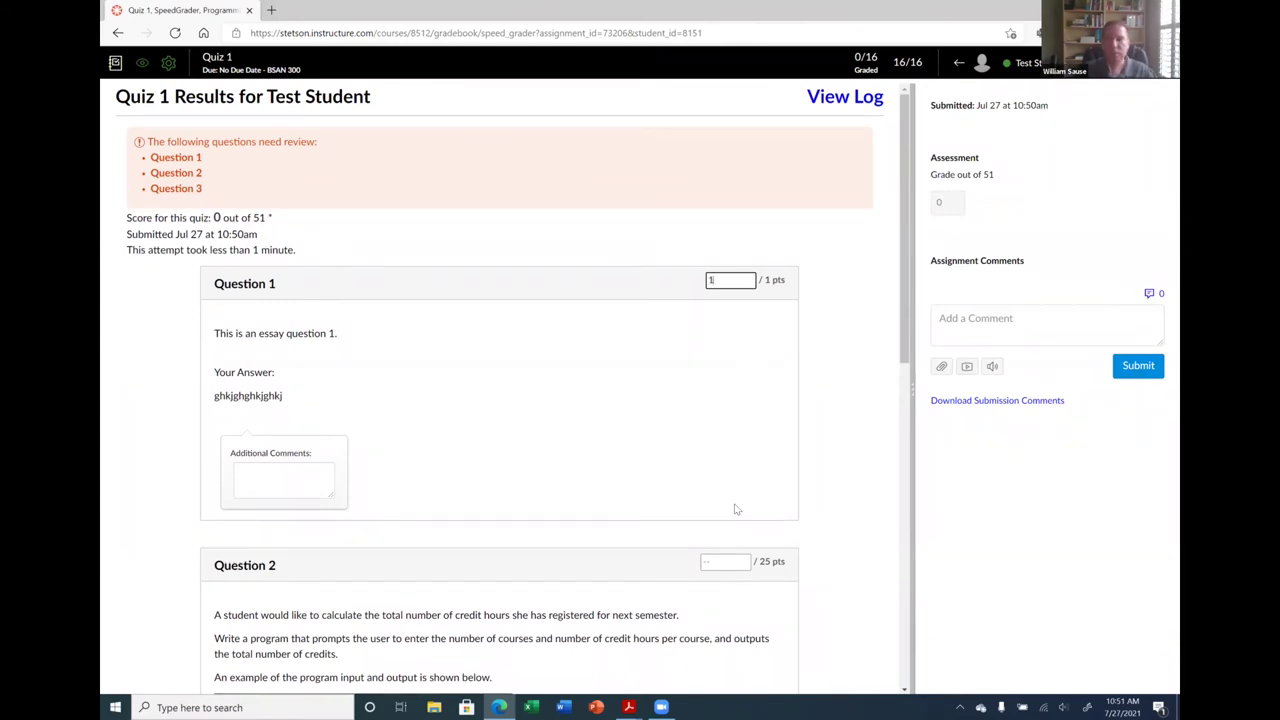
click(726, 563)
text(25)
scroll(802, 512, down, 2)
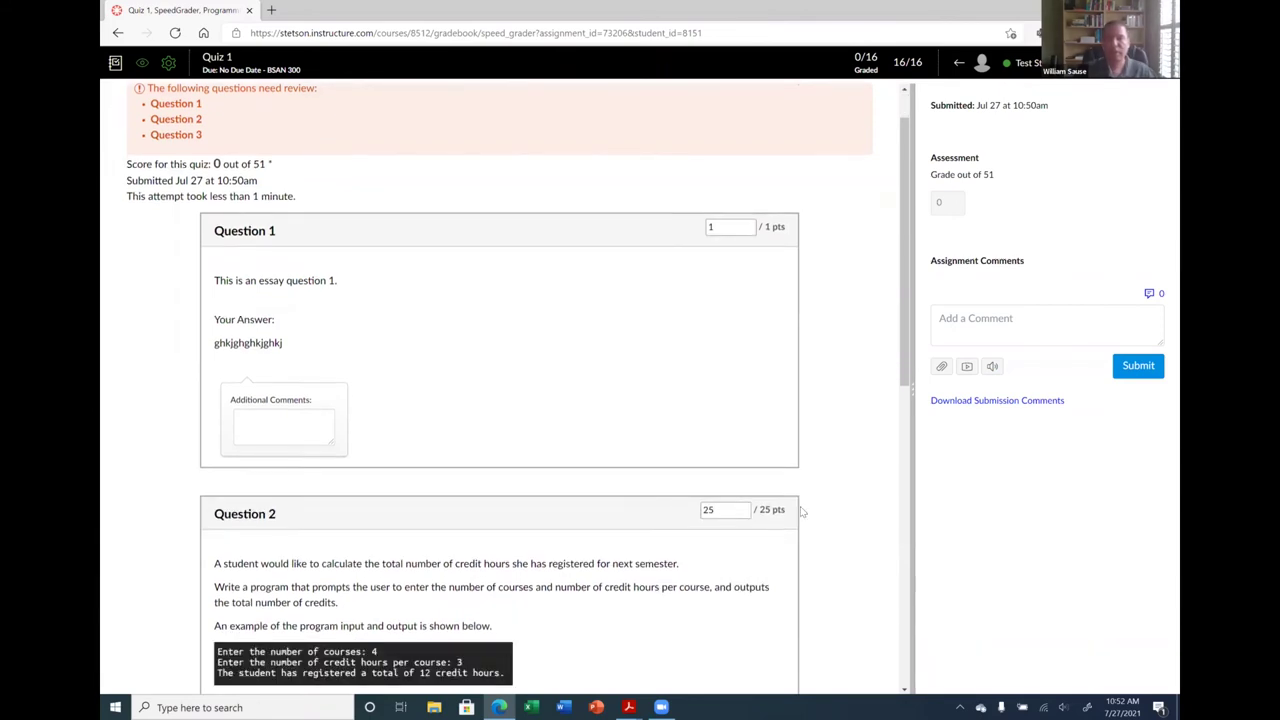
Award Question 3 25 points and update the quiz scores, and return to the gradebook.
scroll(802, 512, down, 4)
click(730, 503)
text(25)
click(885, 463)
scroll(884, 462, down, 2)
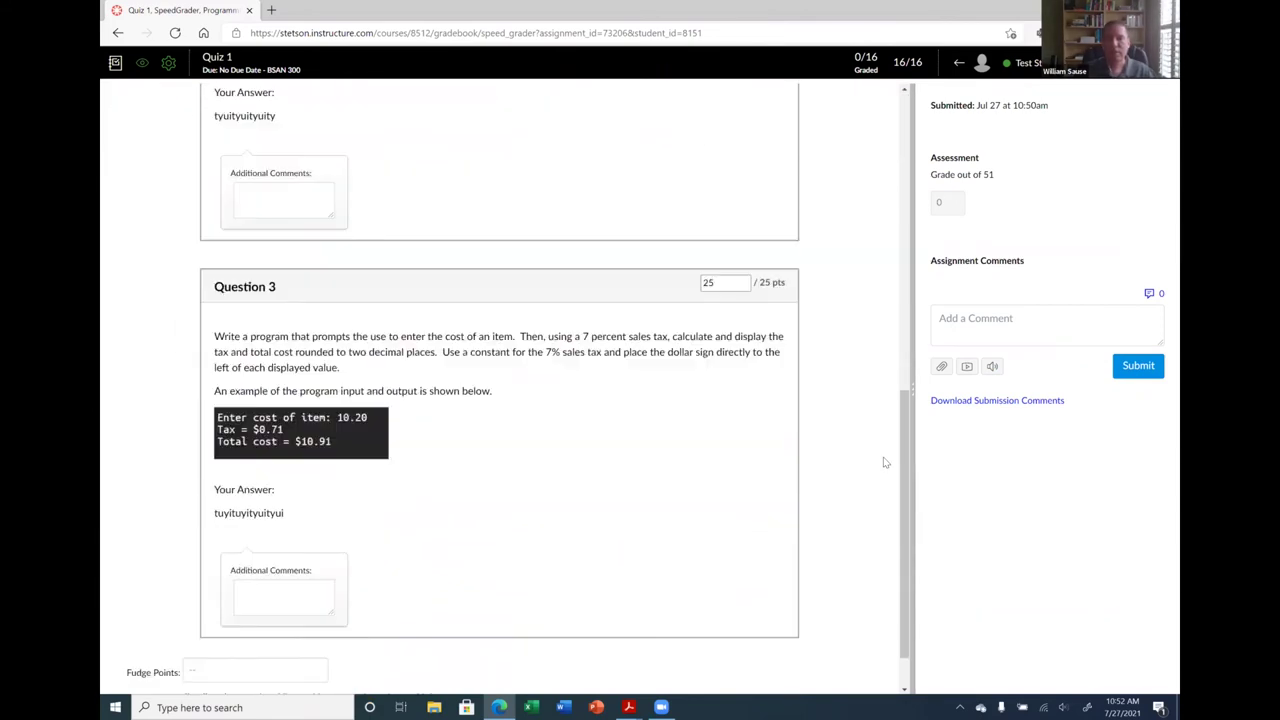
scroll(885, 463, down, 1)
click(263, 611)
click(490, 628)
click(815, 656)
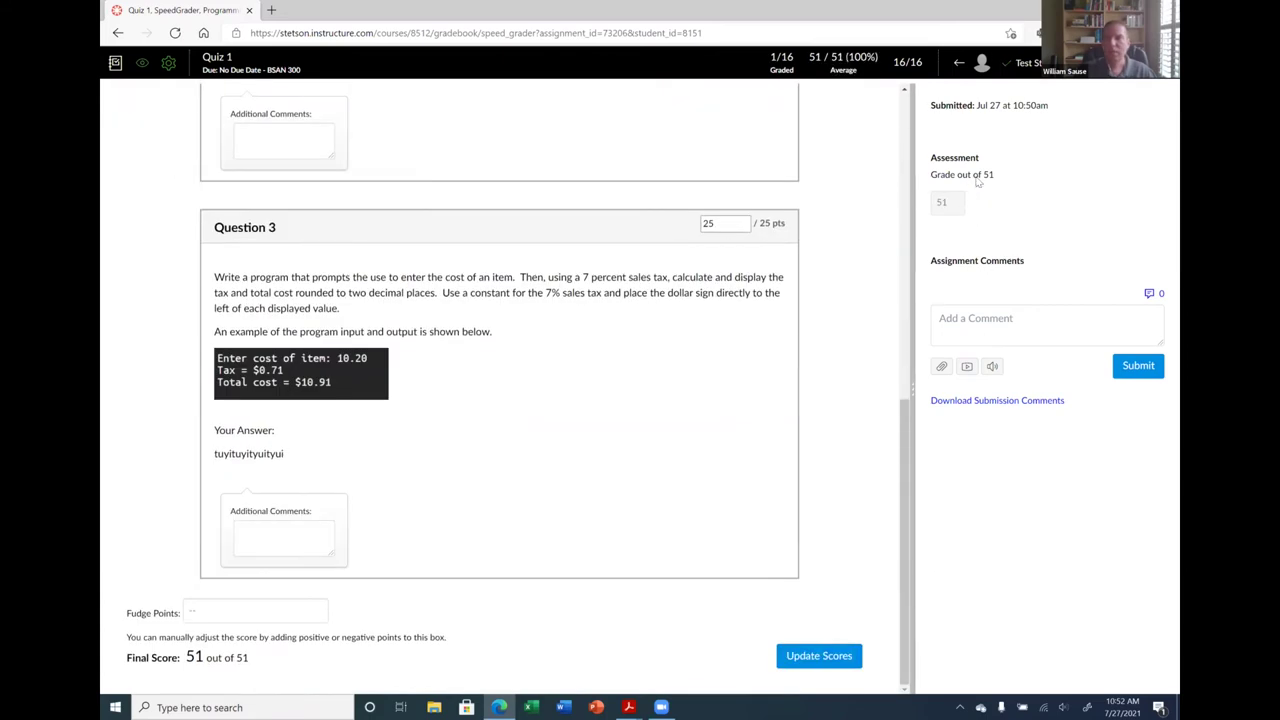
click(1149, 368)
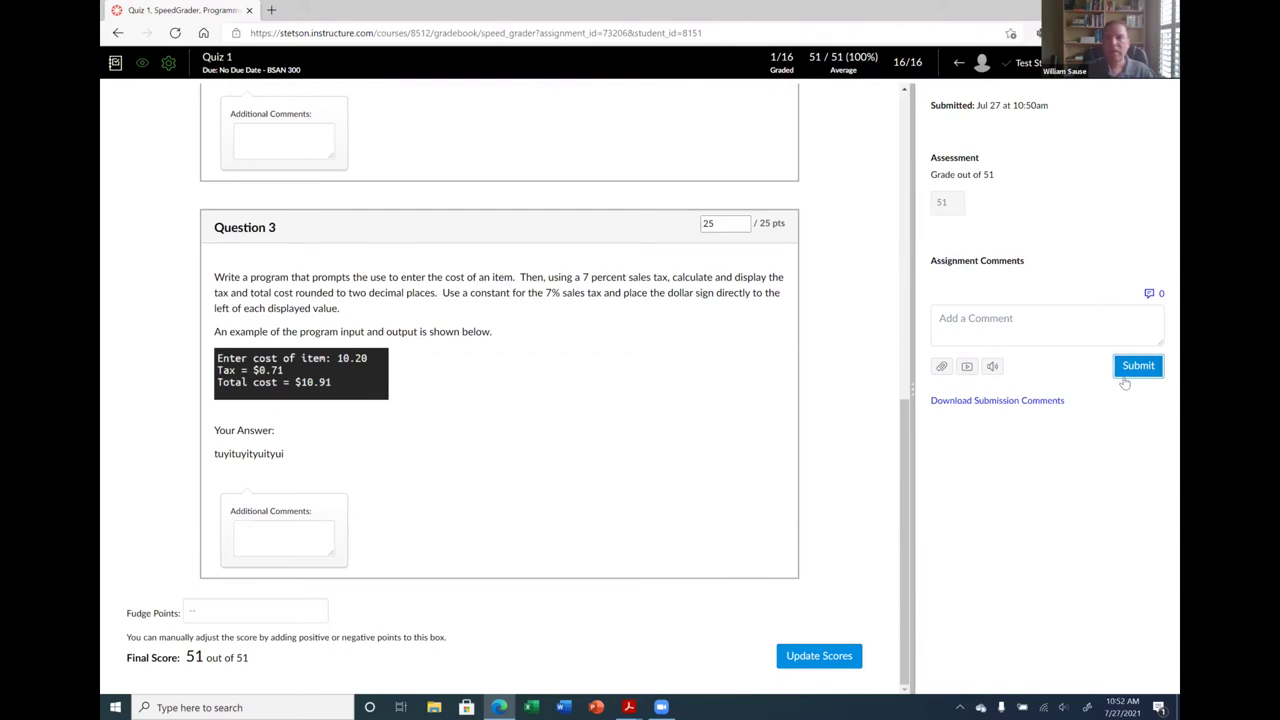
click(113, 67)
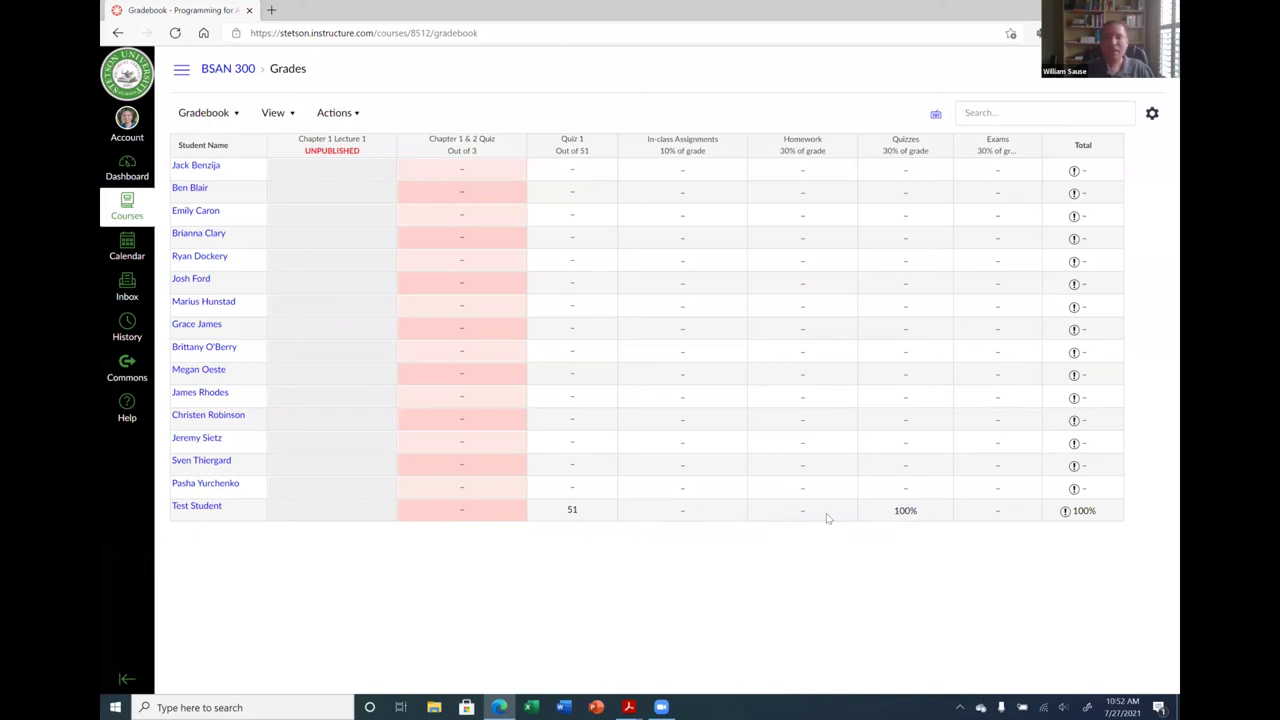
Open Quiz 1 from the course's quiz list and display it in Student View.
click(228, 72)
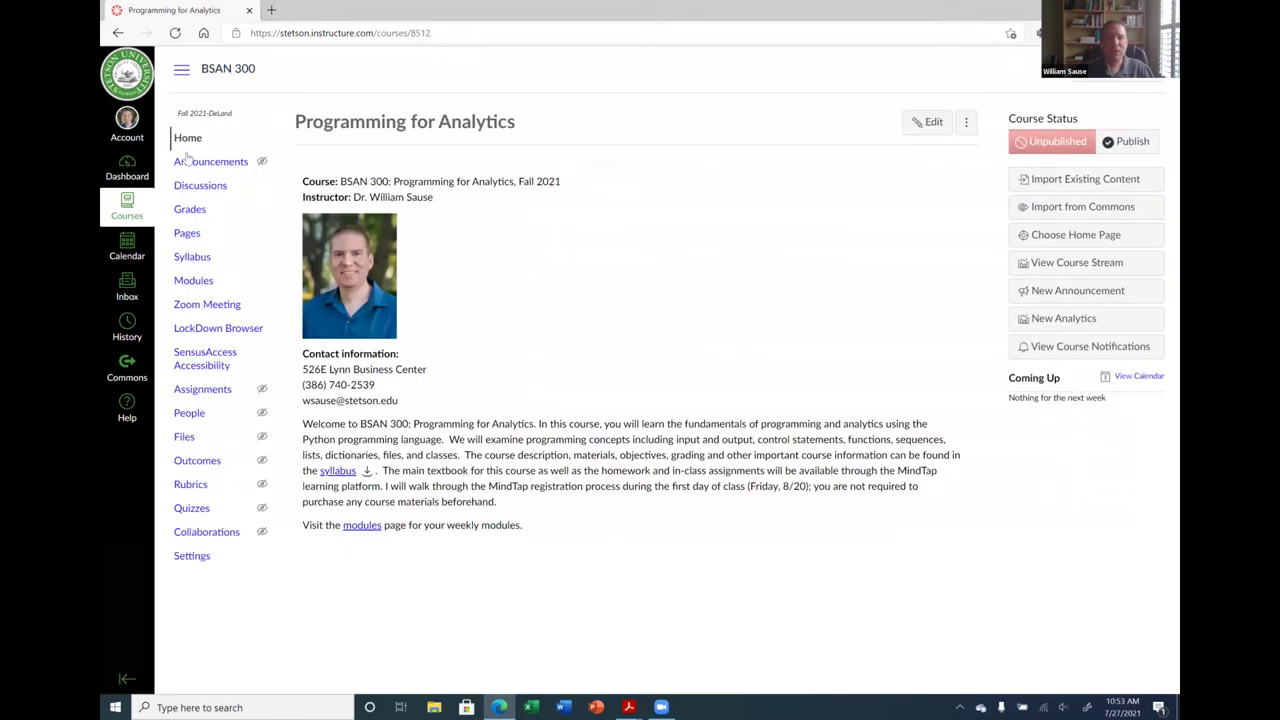
click(200, 510)
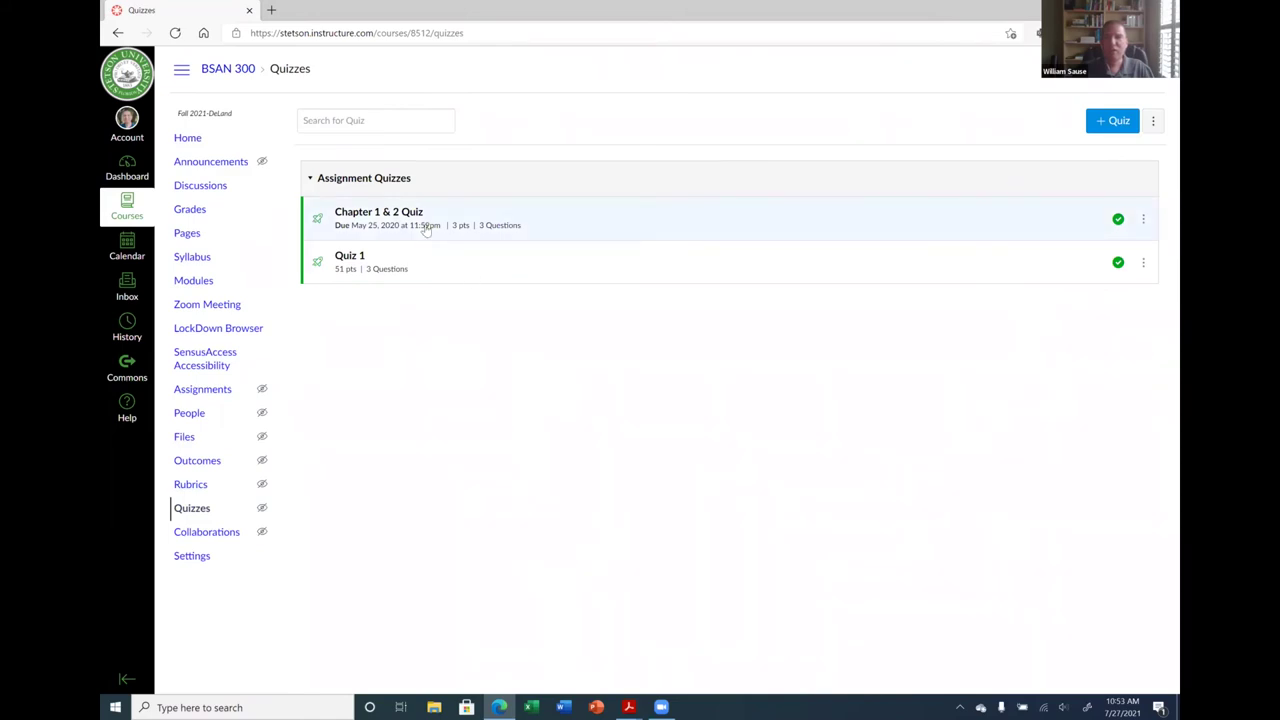
click(349, 256)
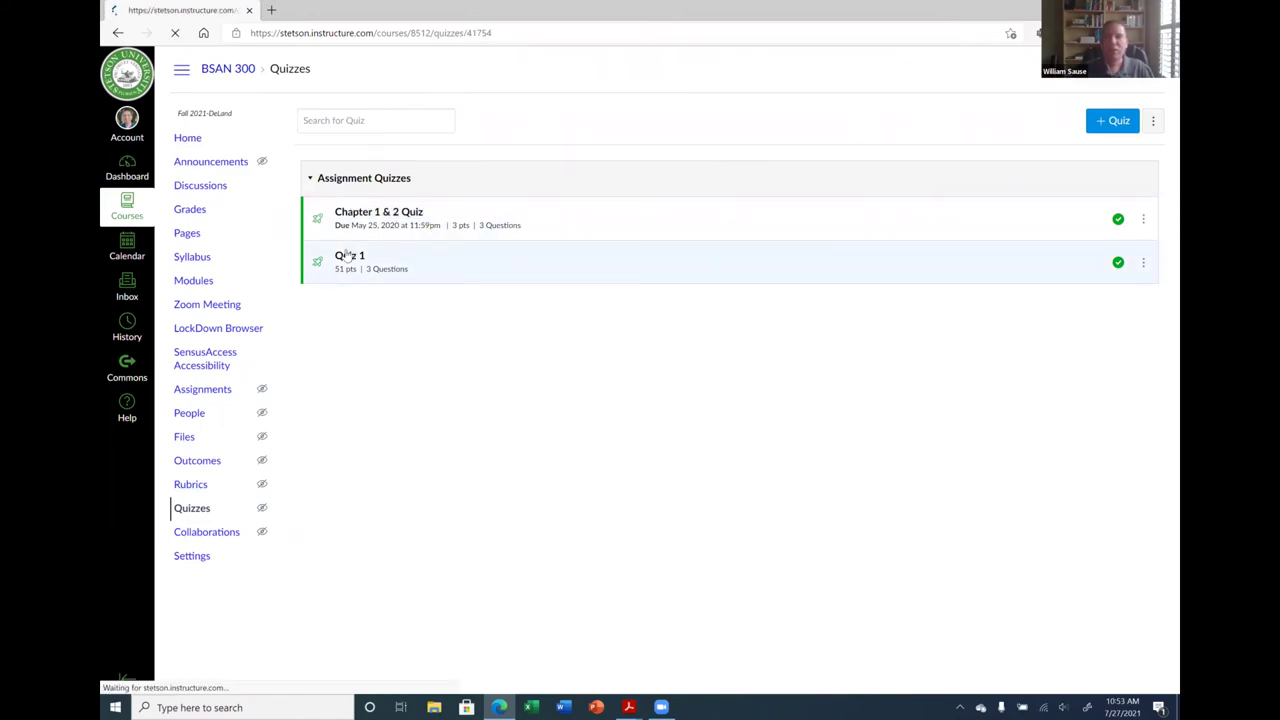
click(1105, 66)
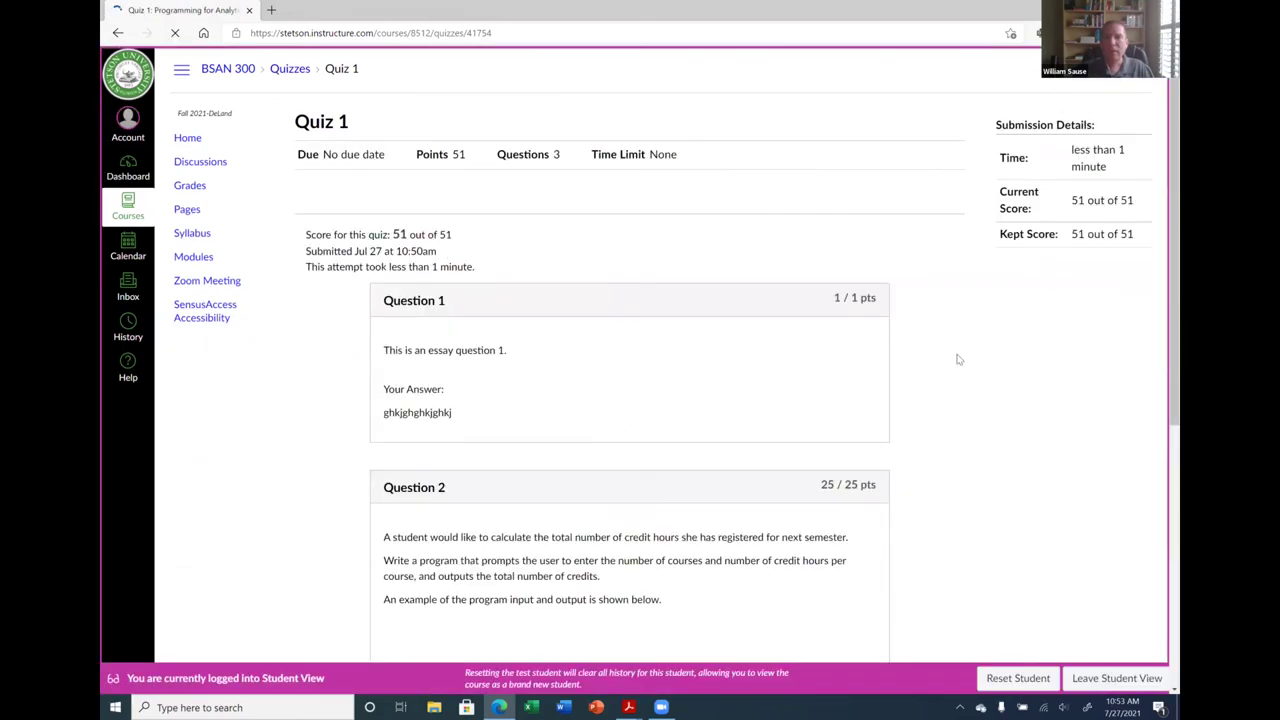
Reset the test student, leave Student View, and open the course gradebook.
click(1003, 675)
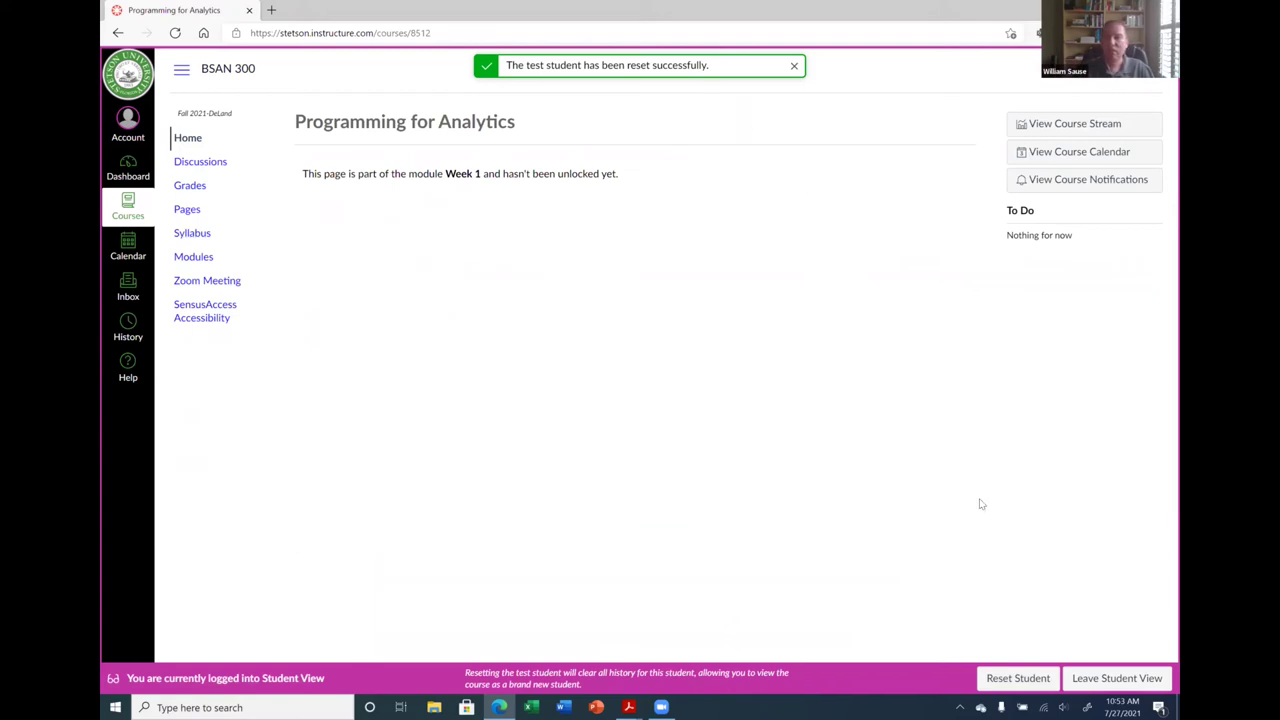
click(1143, 679)
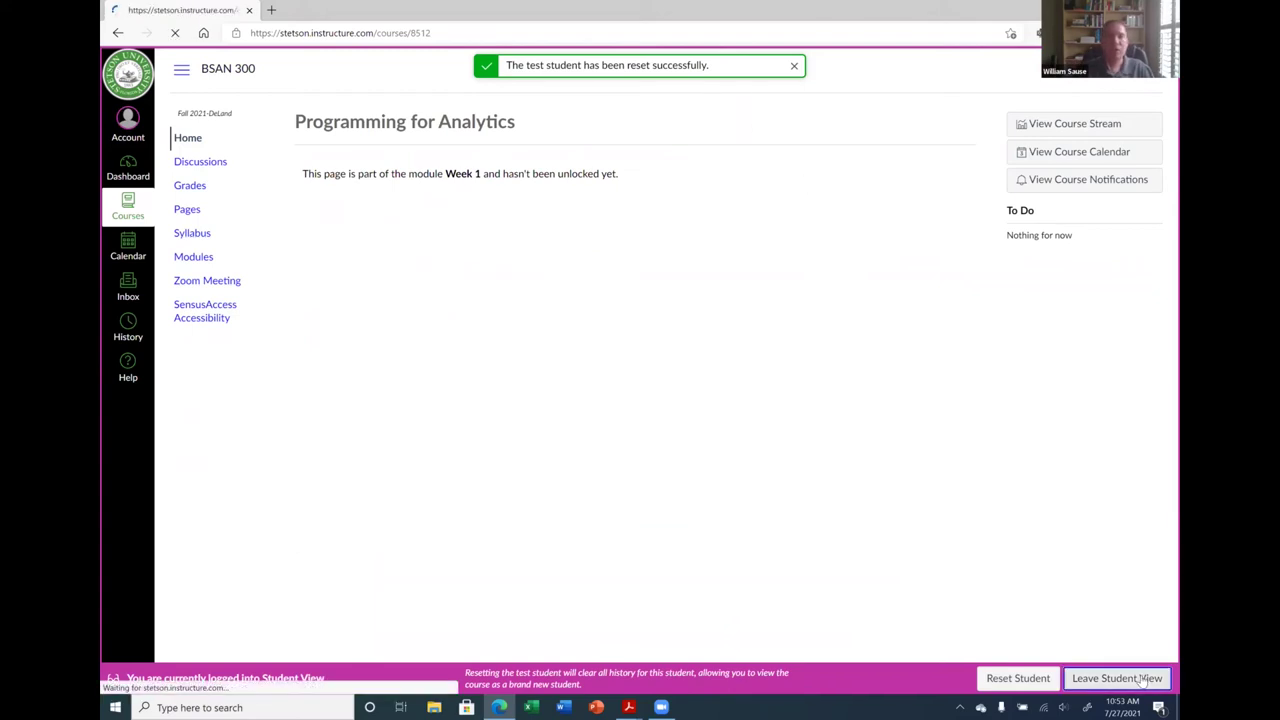
click(199, 212)
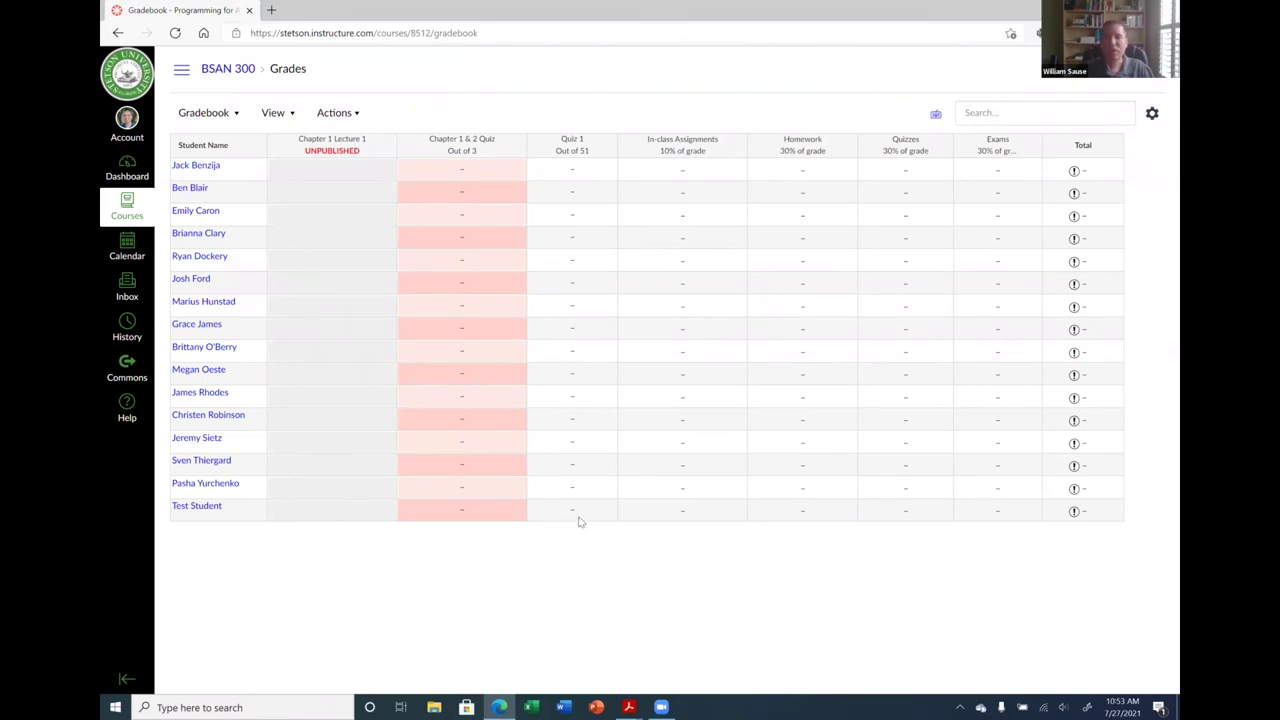
Open Quiz 1 for editing from the course's quiz list.
click(220, 72)
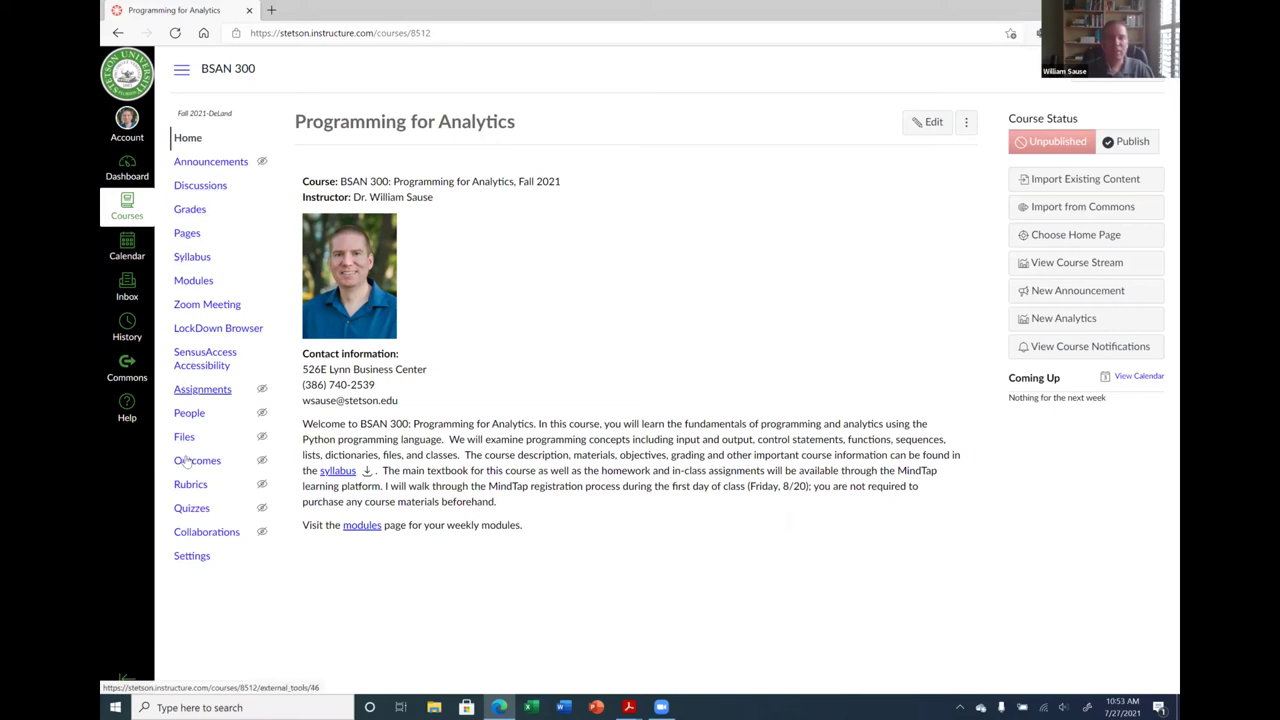
click(183, 507)
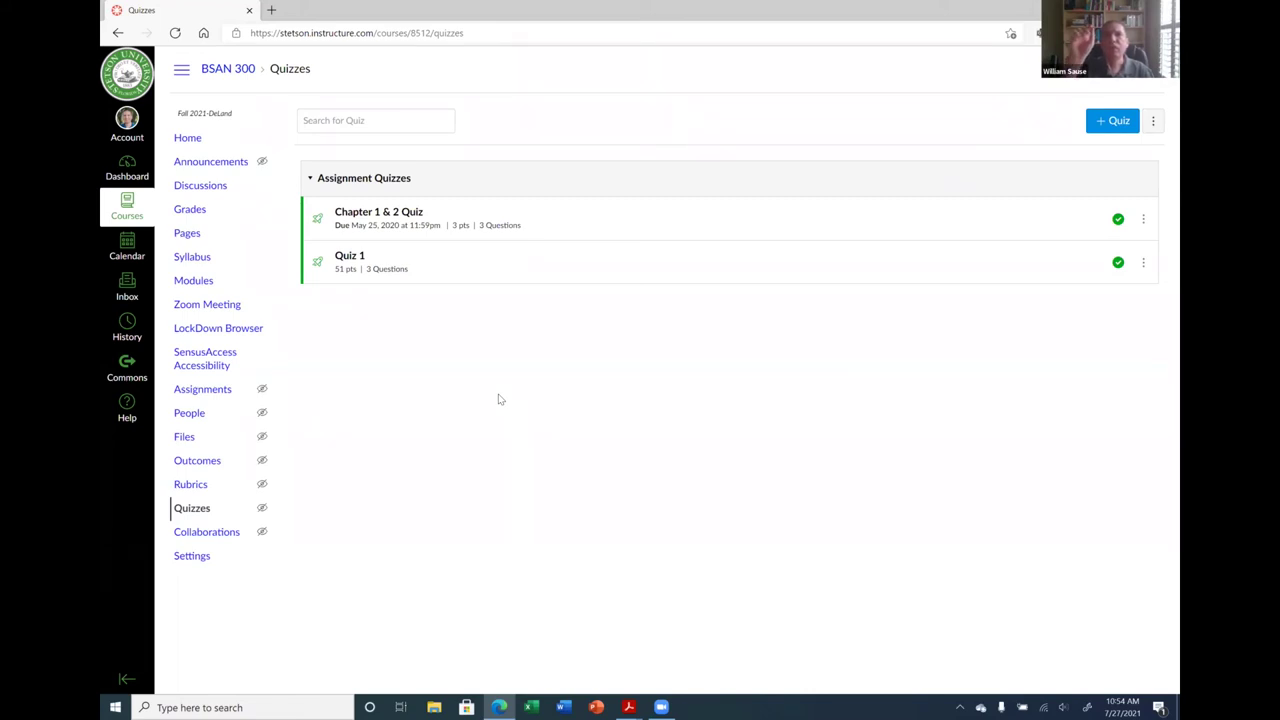
click(1144, 263)
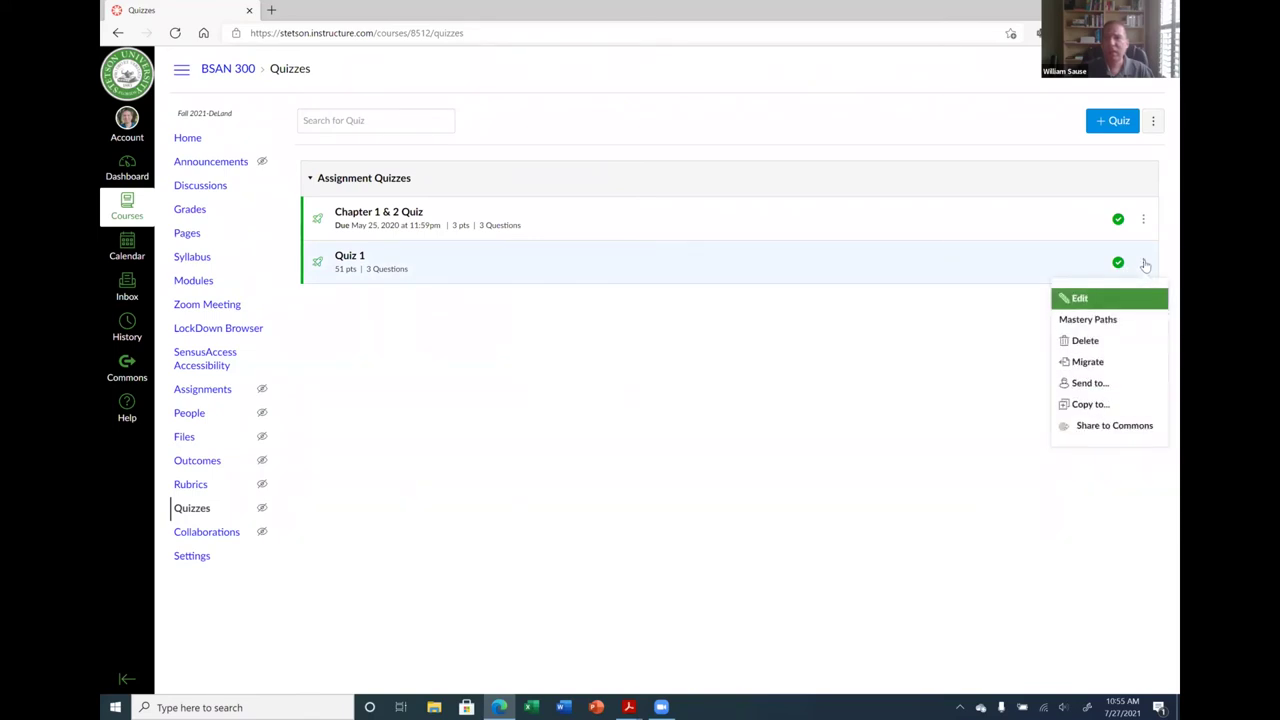
key(Return)
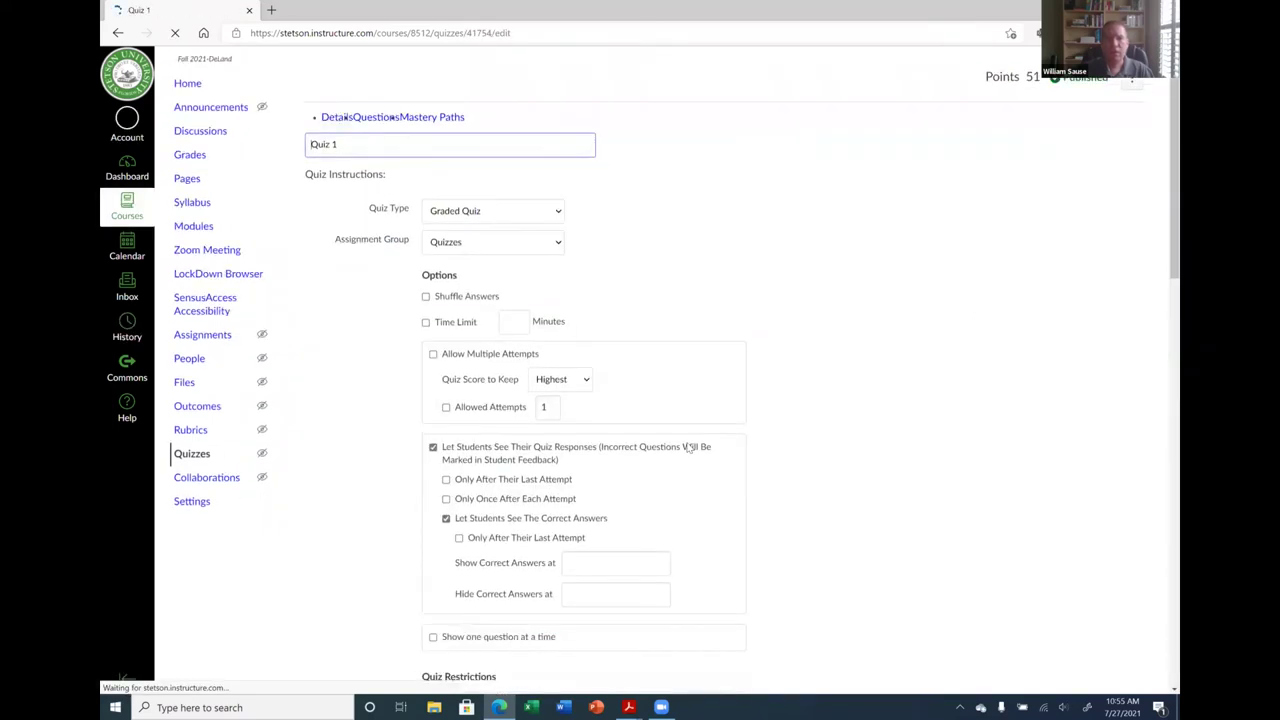
Examine Quiz 1's student response options, quiz restrictions, and assignment dates, and go back to the gradebook.
scroll(688, 447, down, 4)
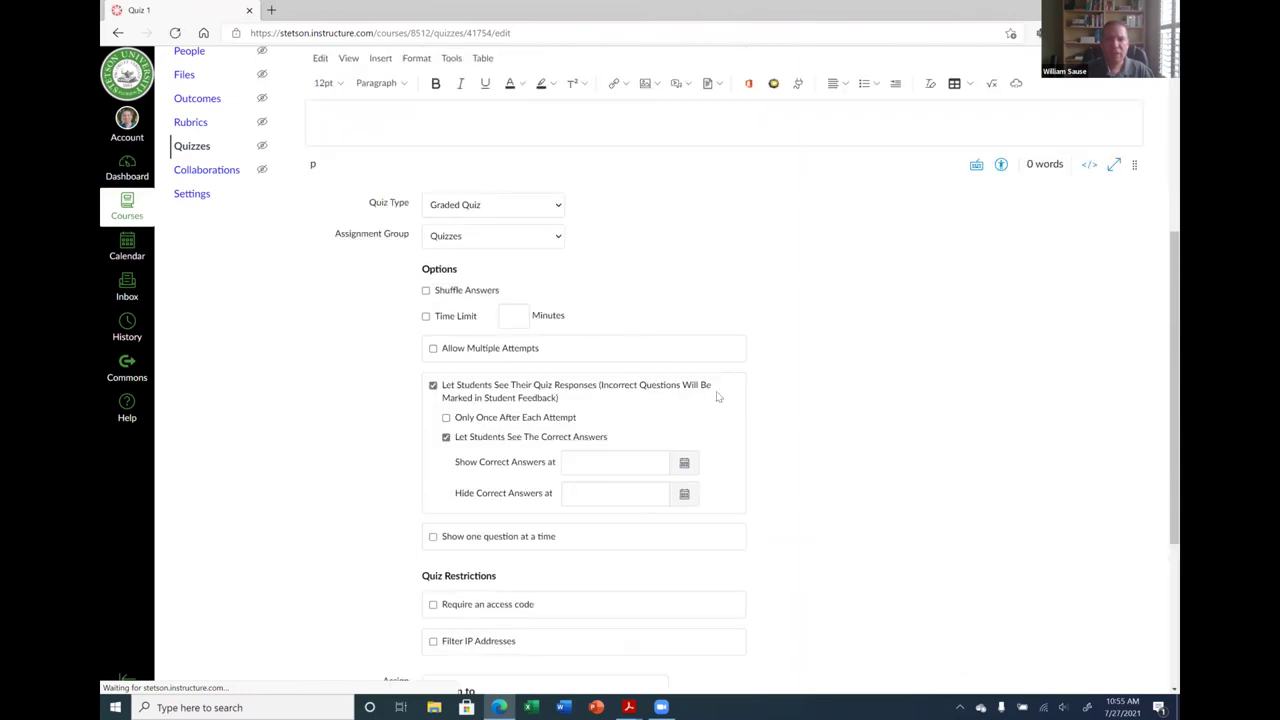
scroll(778, 403, down, 1)
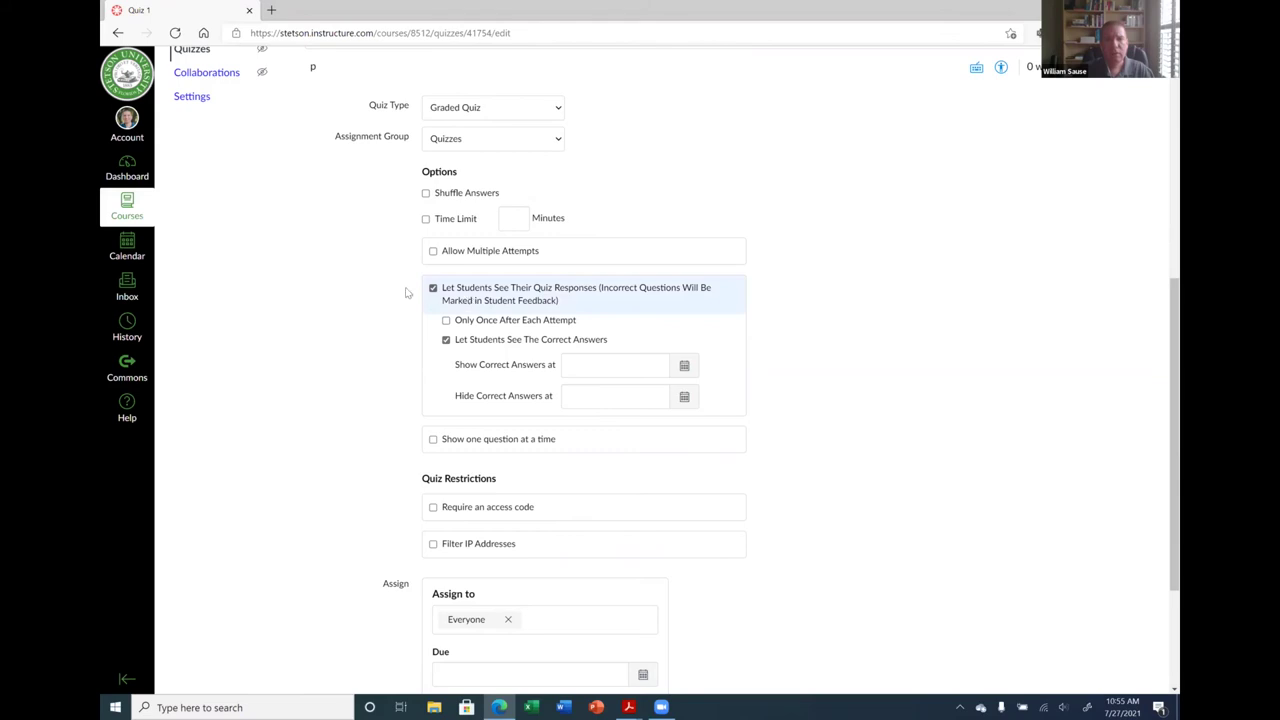
scroll(386, 287, up, 1)
scroll(386, 287, down, 3)
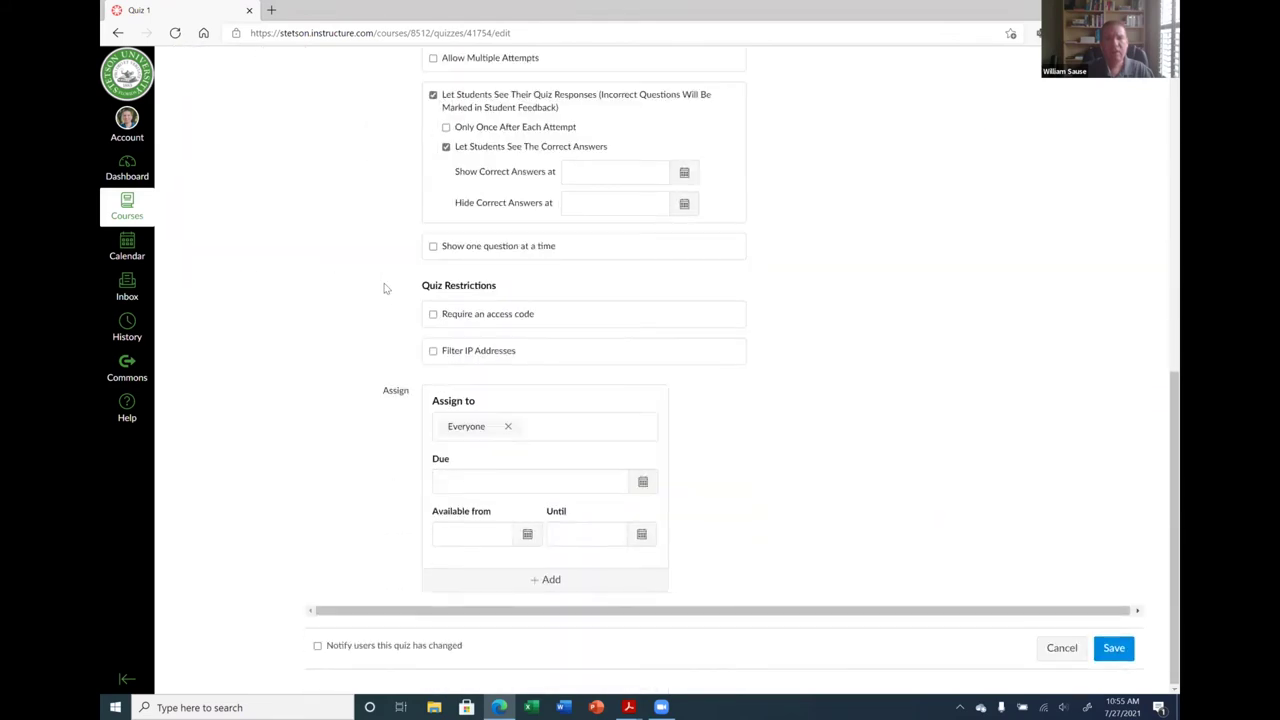
scroll(383, 288, up, 10)
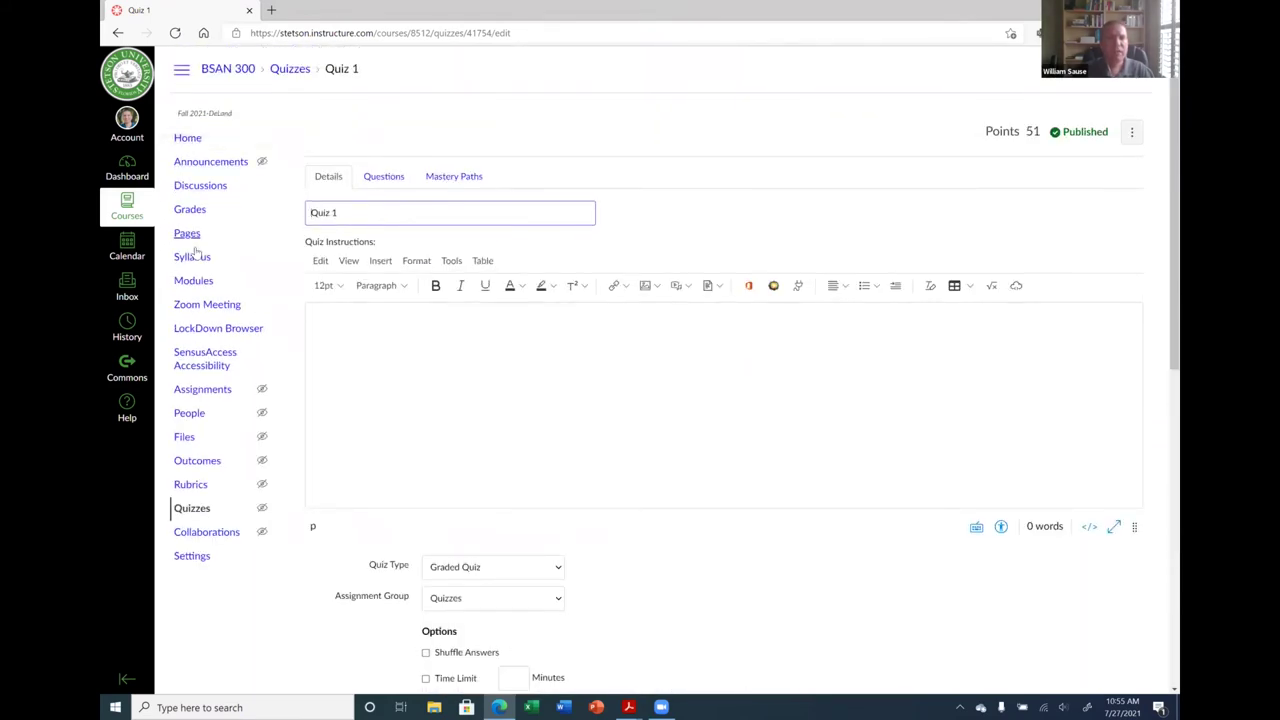
click(190, 210)
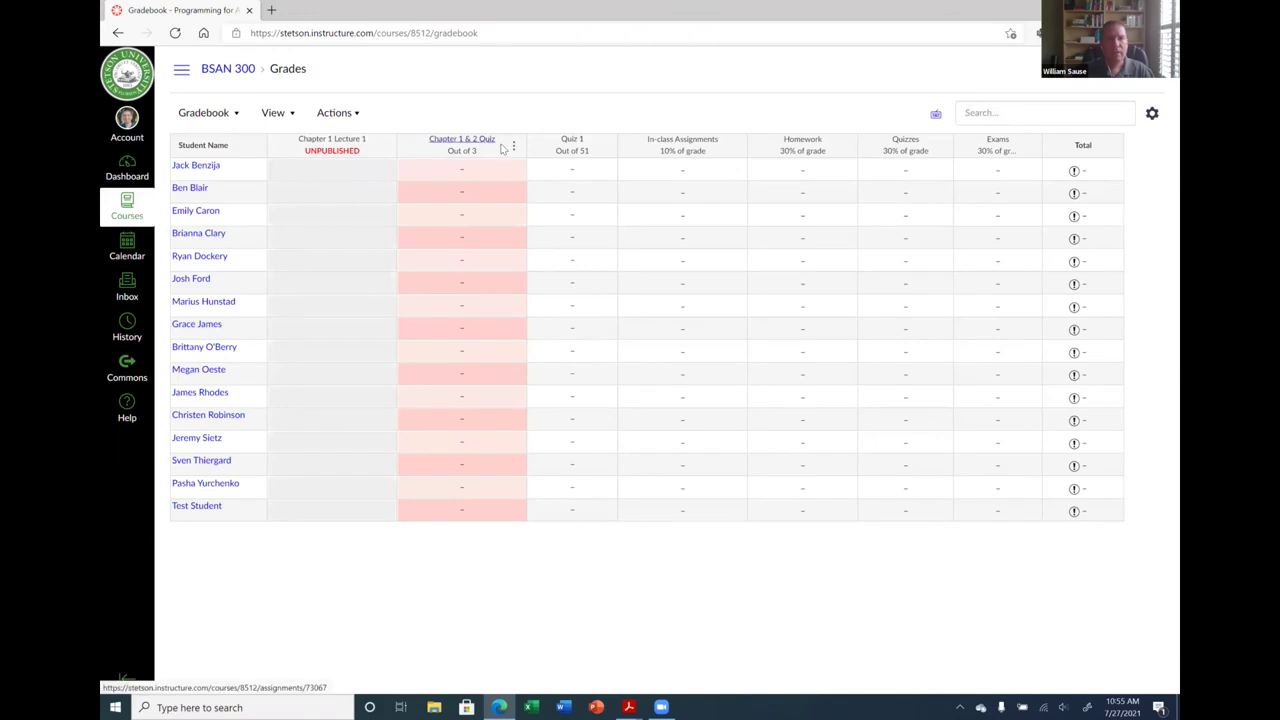
click(512, 147)
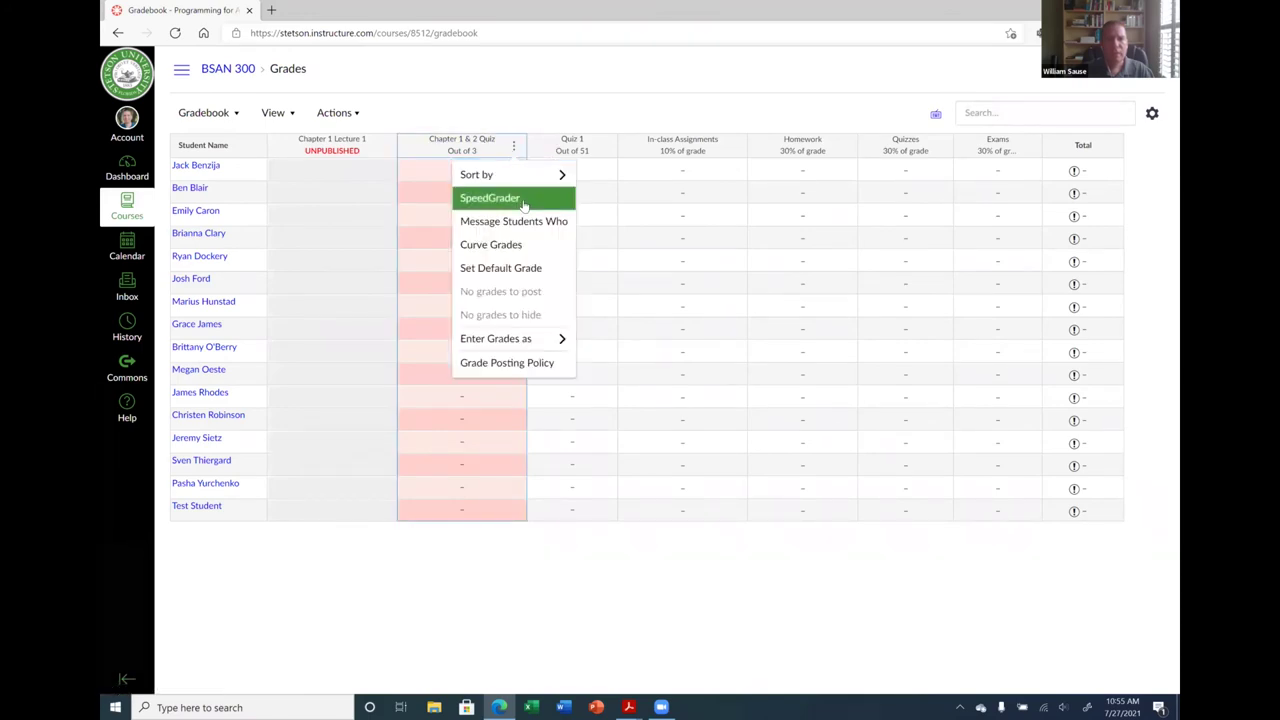
mouse_move(527, 177)
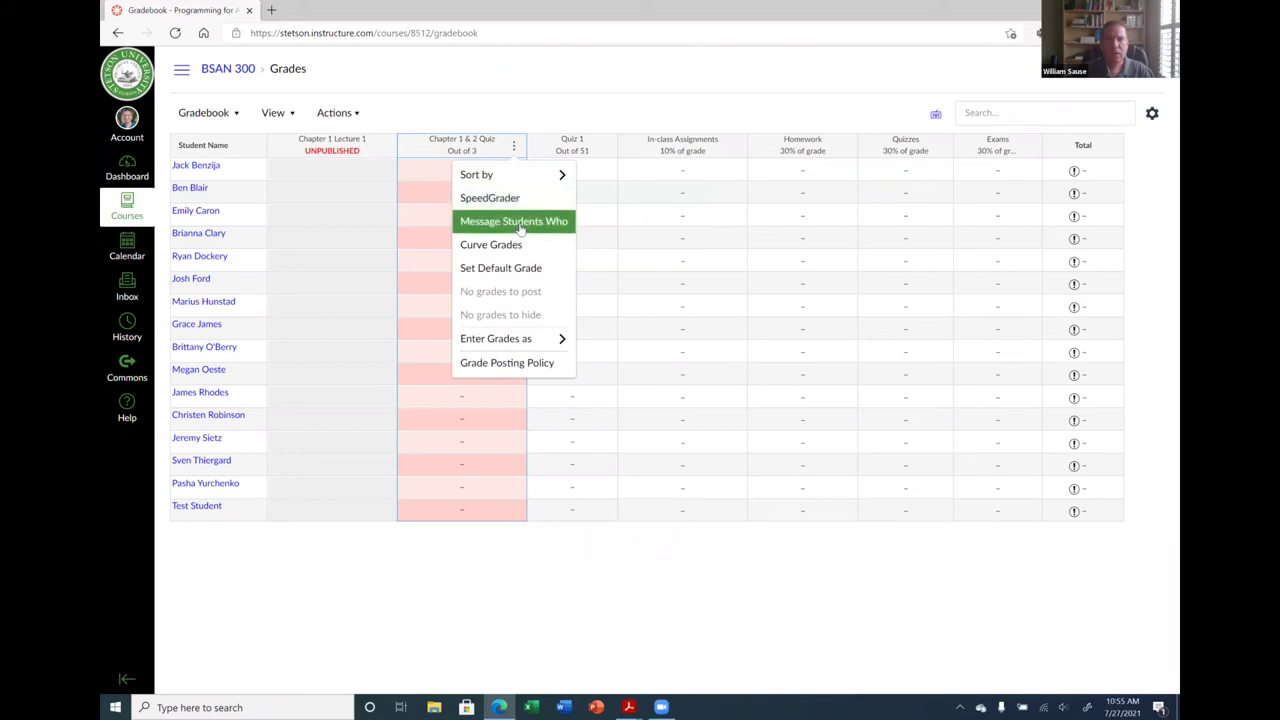
click(522, 371)
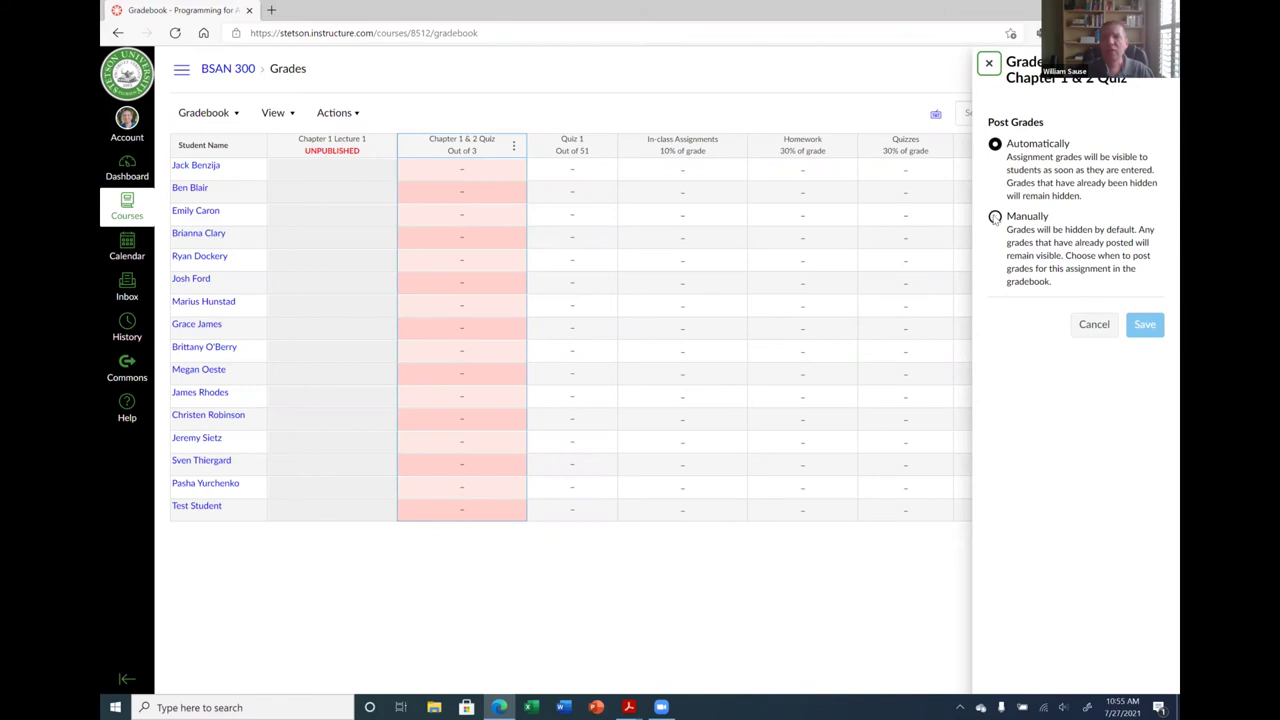
click(995, 217)
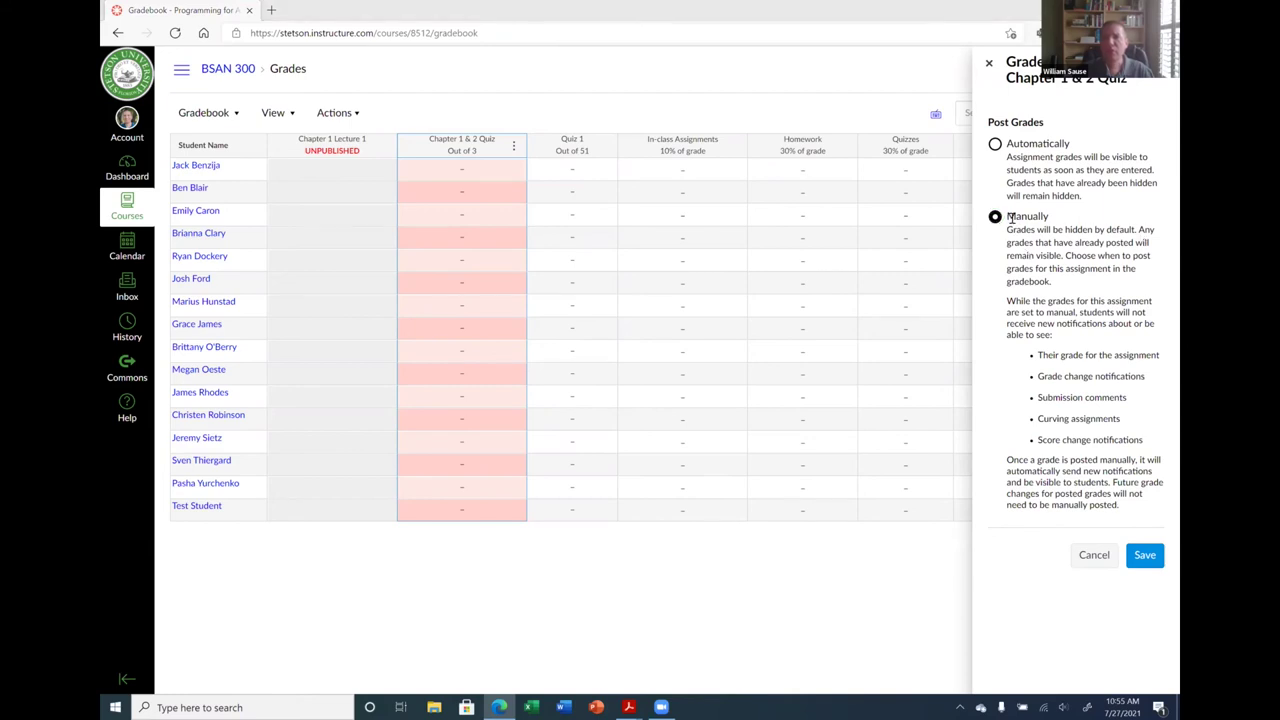
click(989, 64)
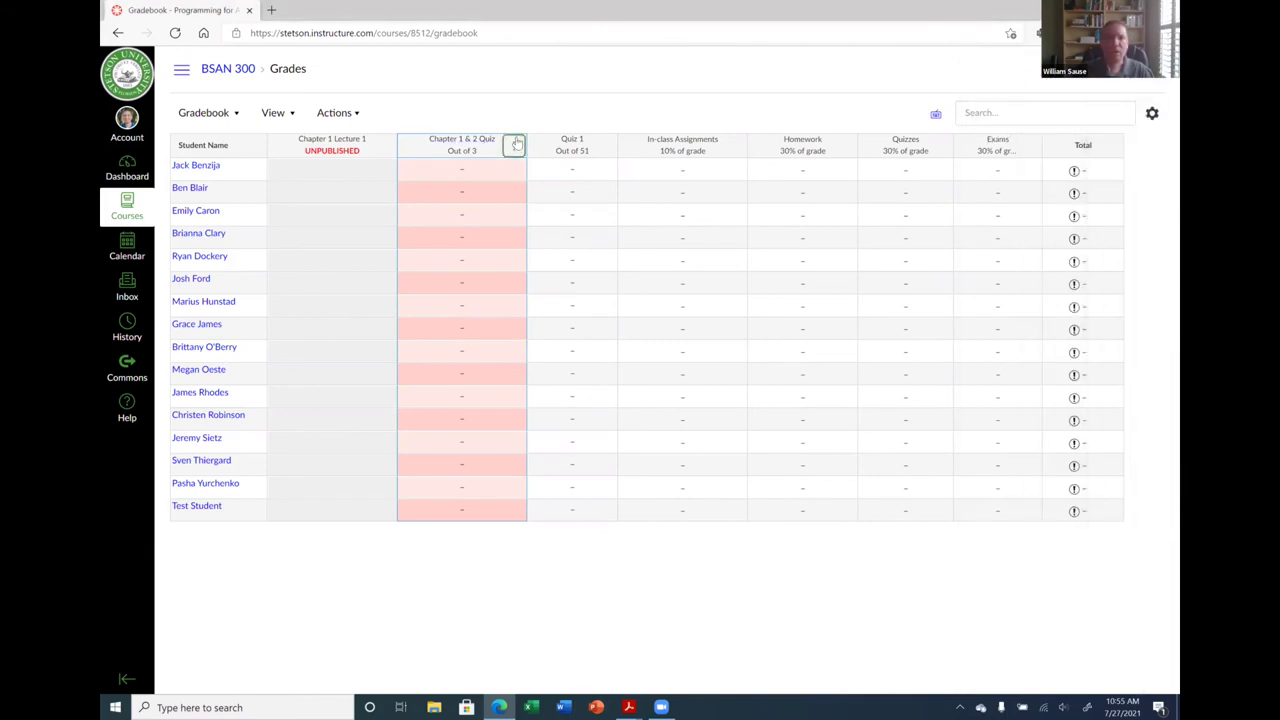
Examine the manual option of the Chapter 1 & 2 Quiz's grade posting policy and leave it without saving.
click(514, 145)
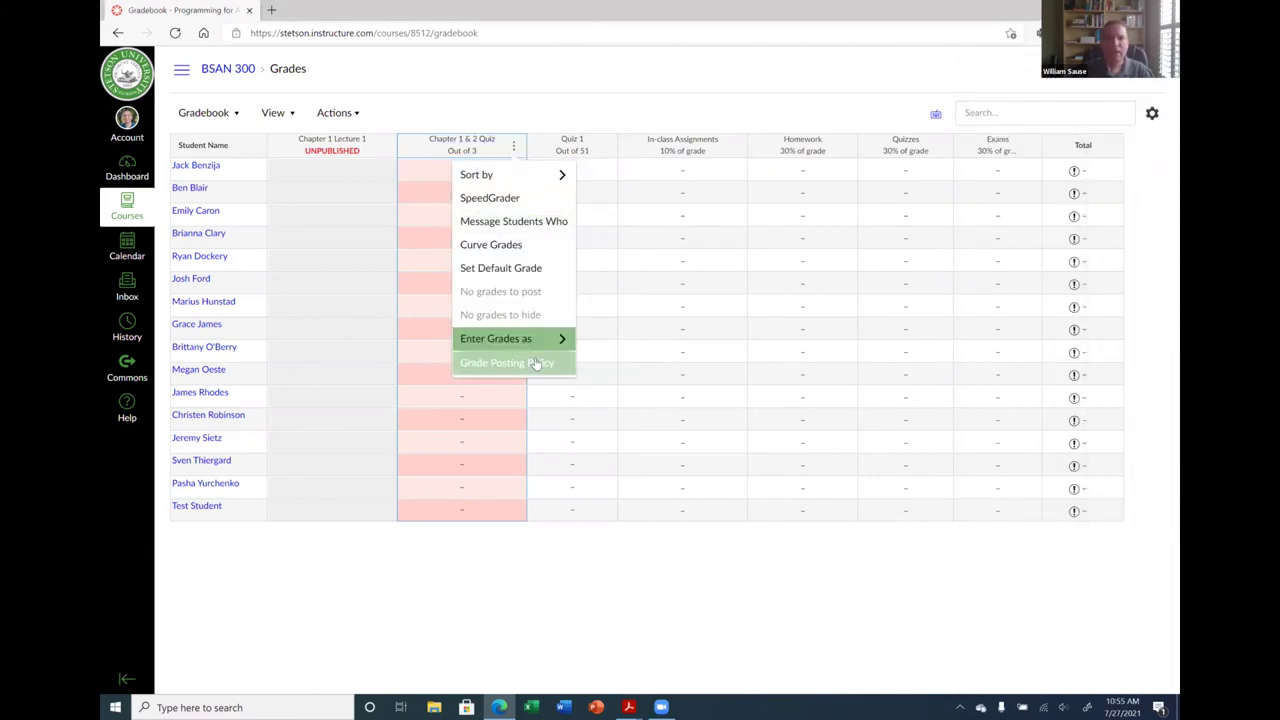
click(536, 363)
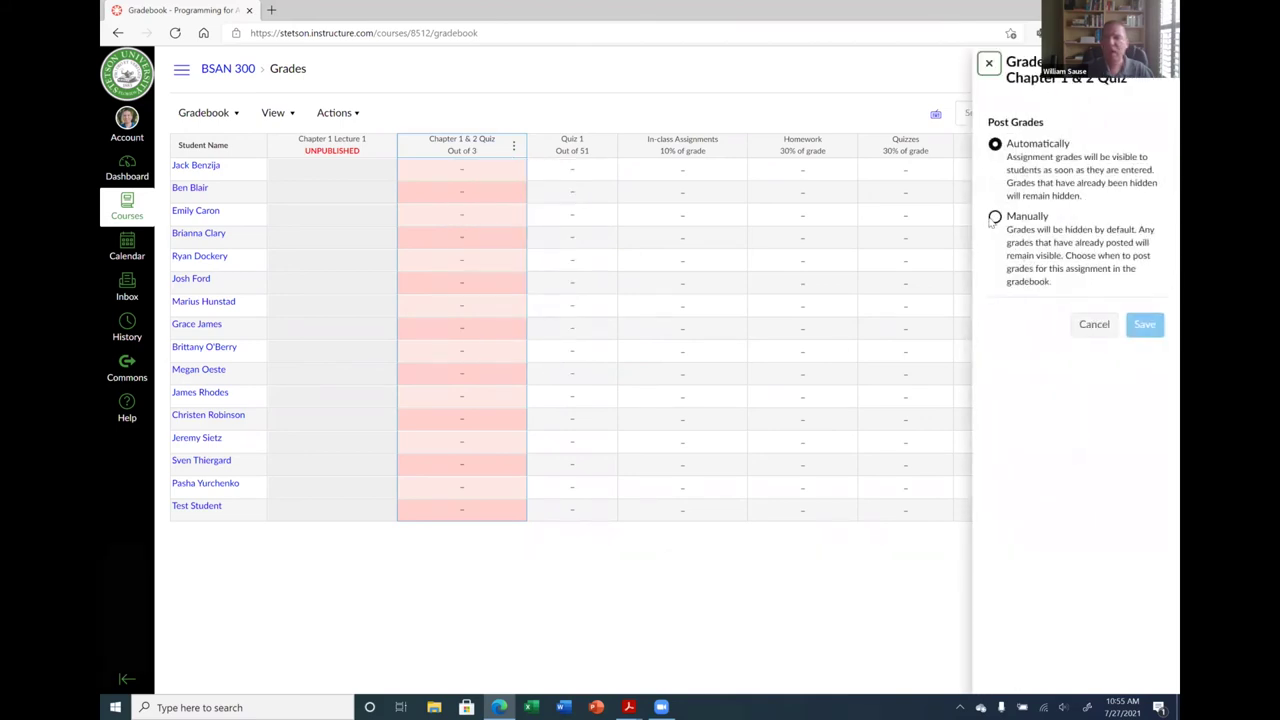
click(995, 217)
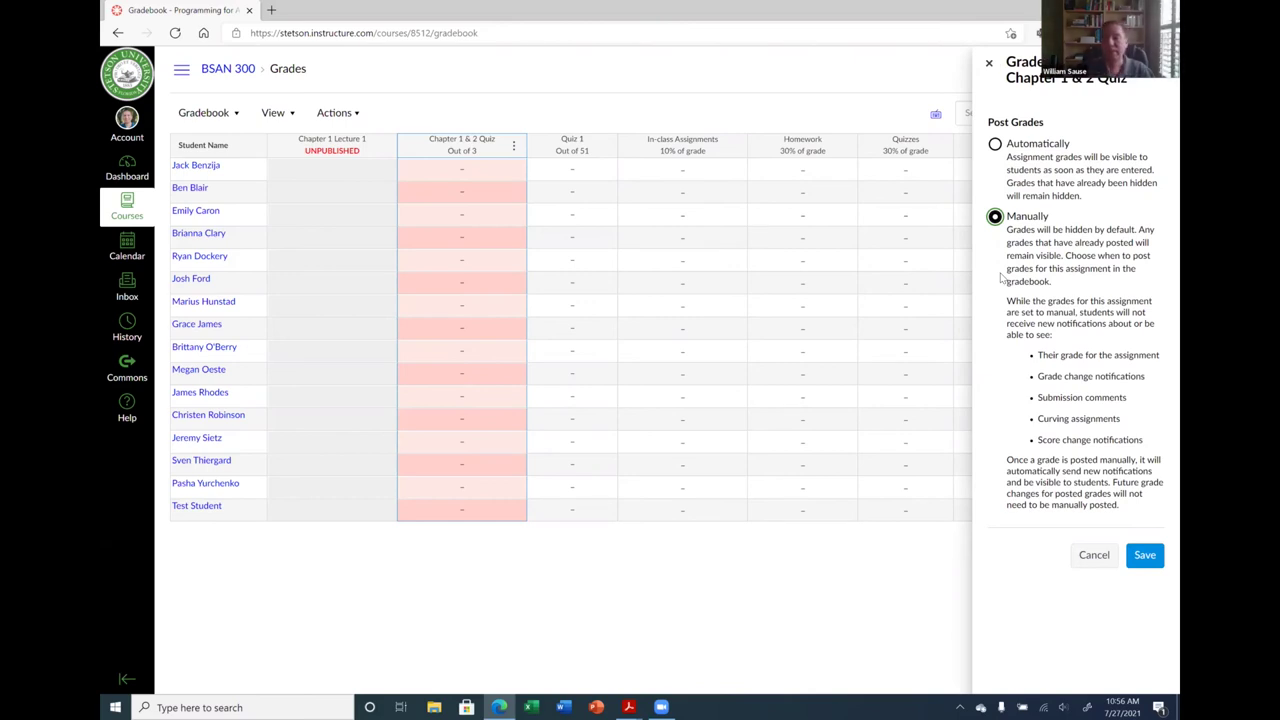
click(1095, 555)
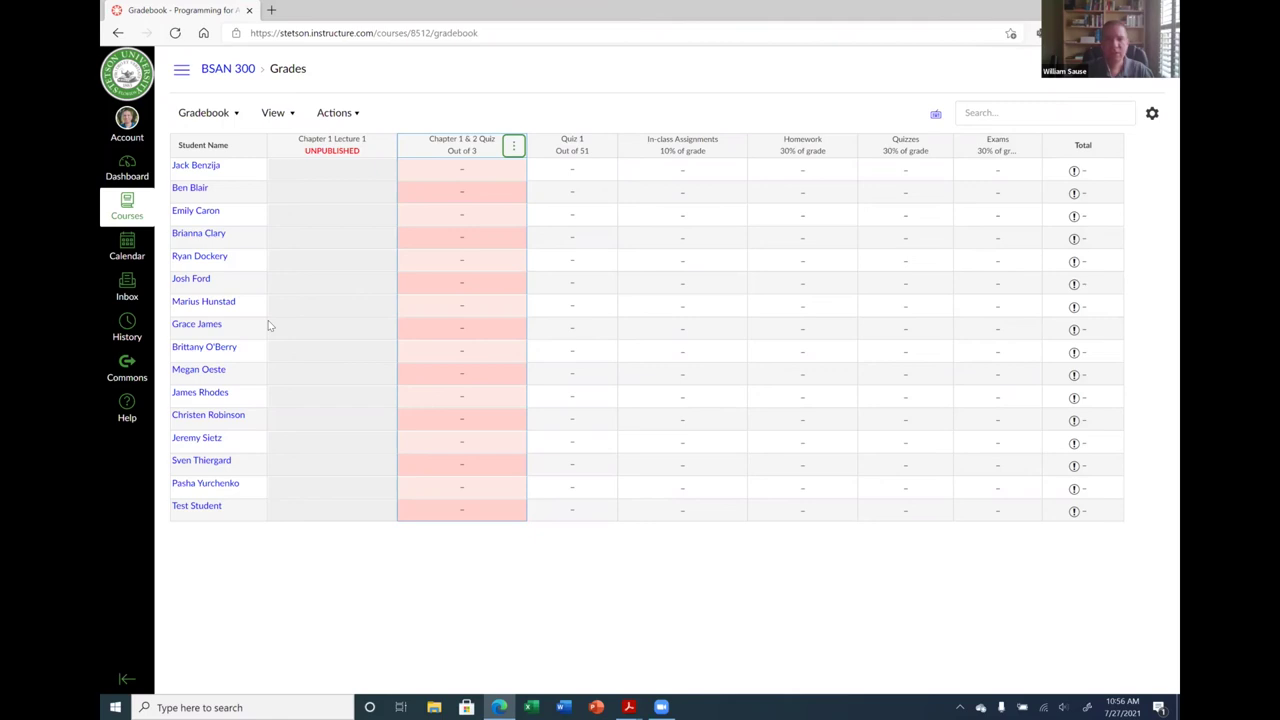
View the course's assignments, check its modules page in Student View, and return to the instructor view.
click(213, 72)
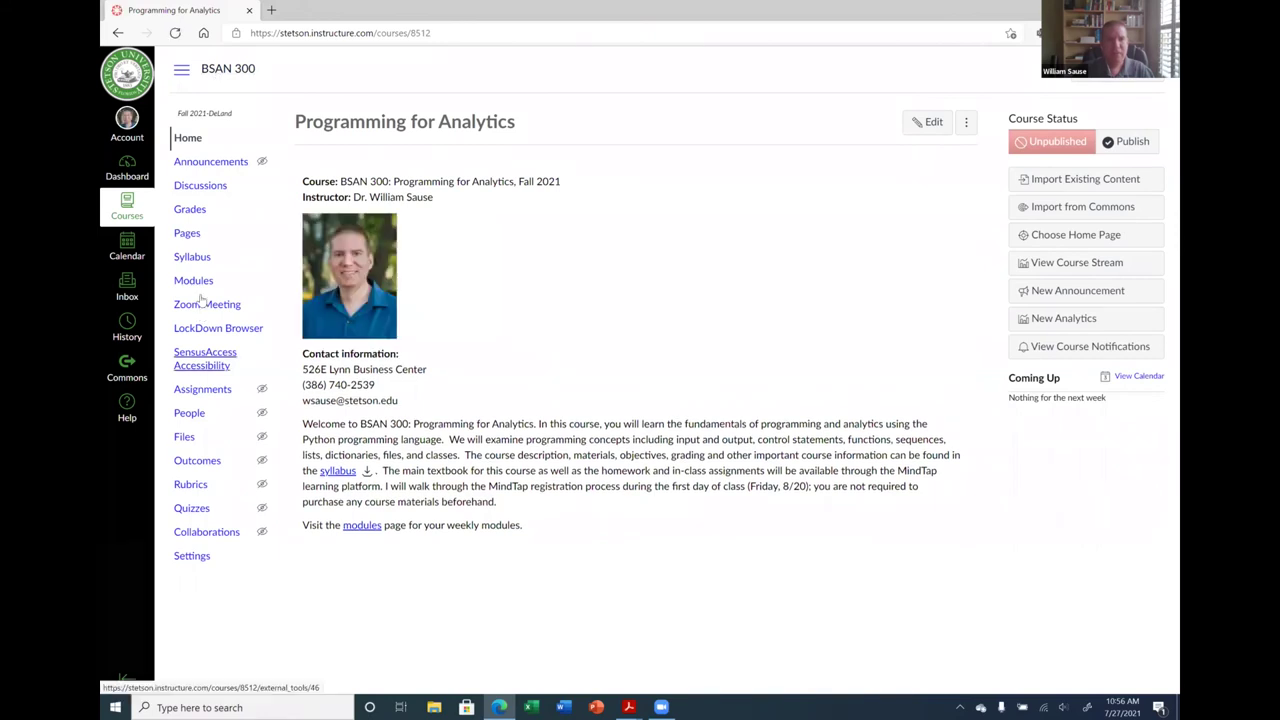
click(213, 390)
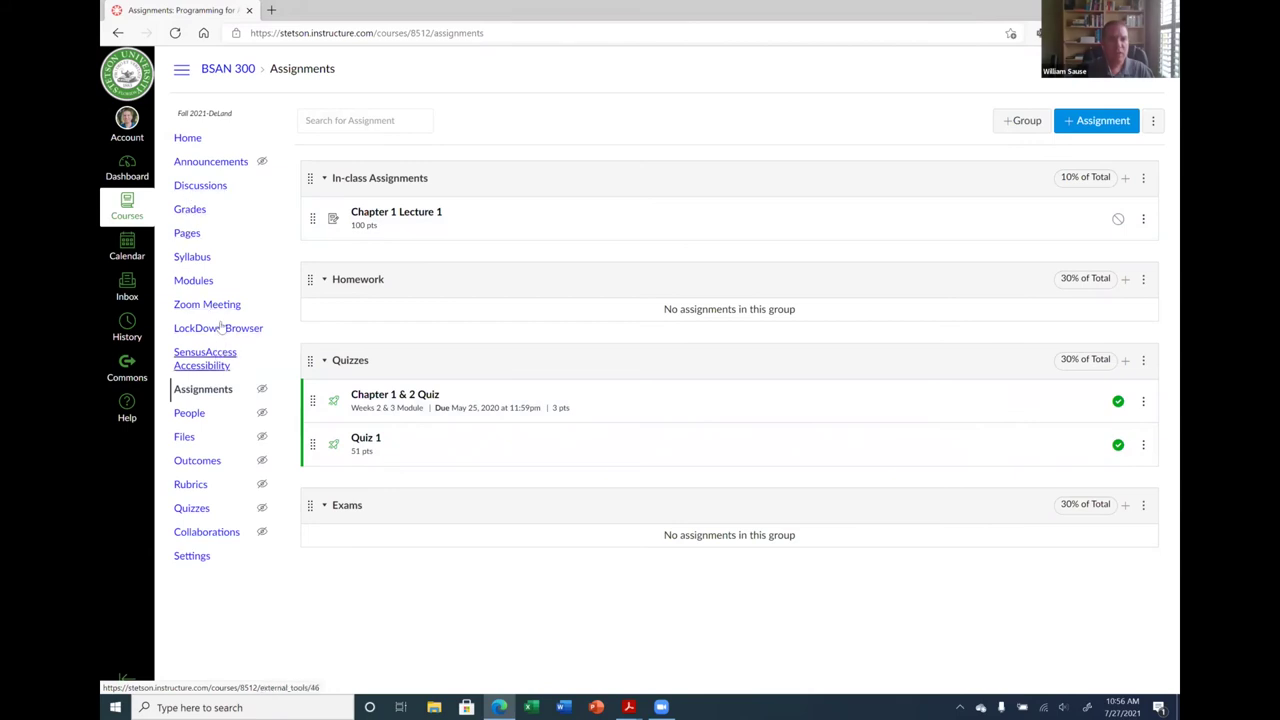
click(196, 285)
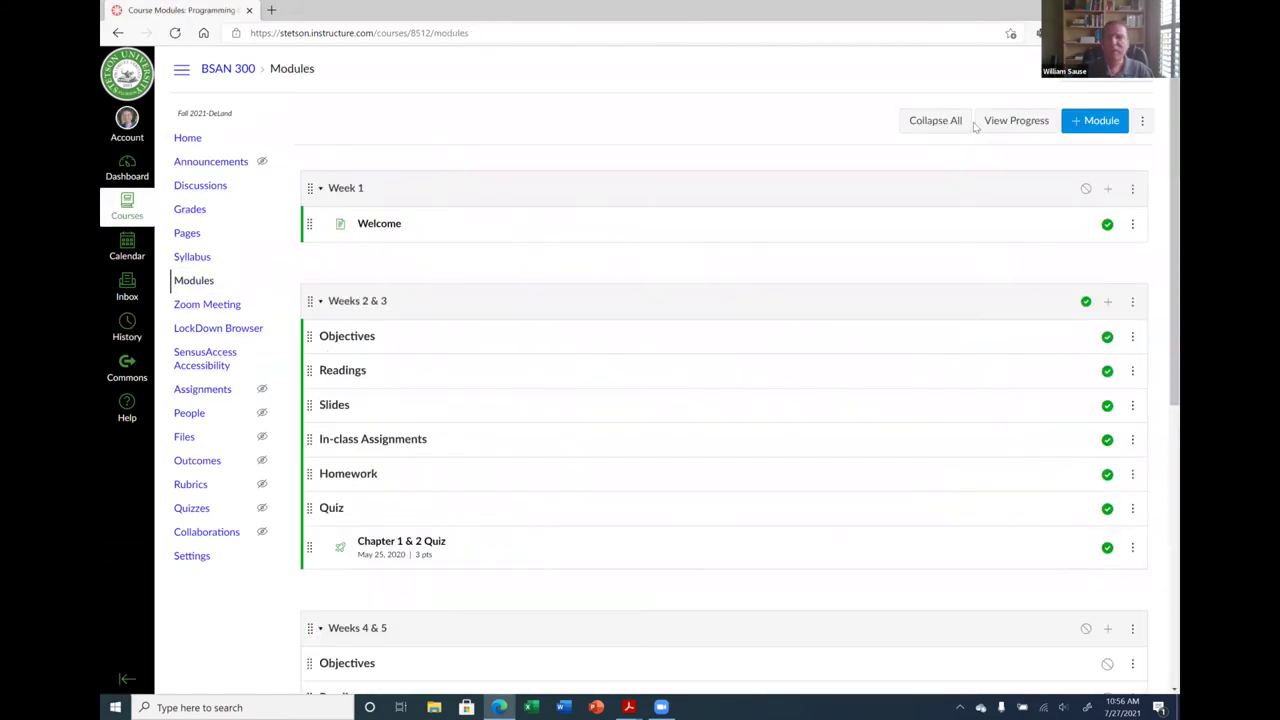
click(1107, 68)
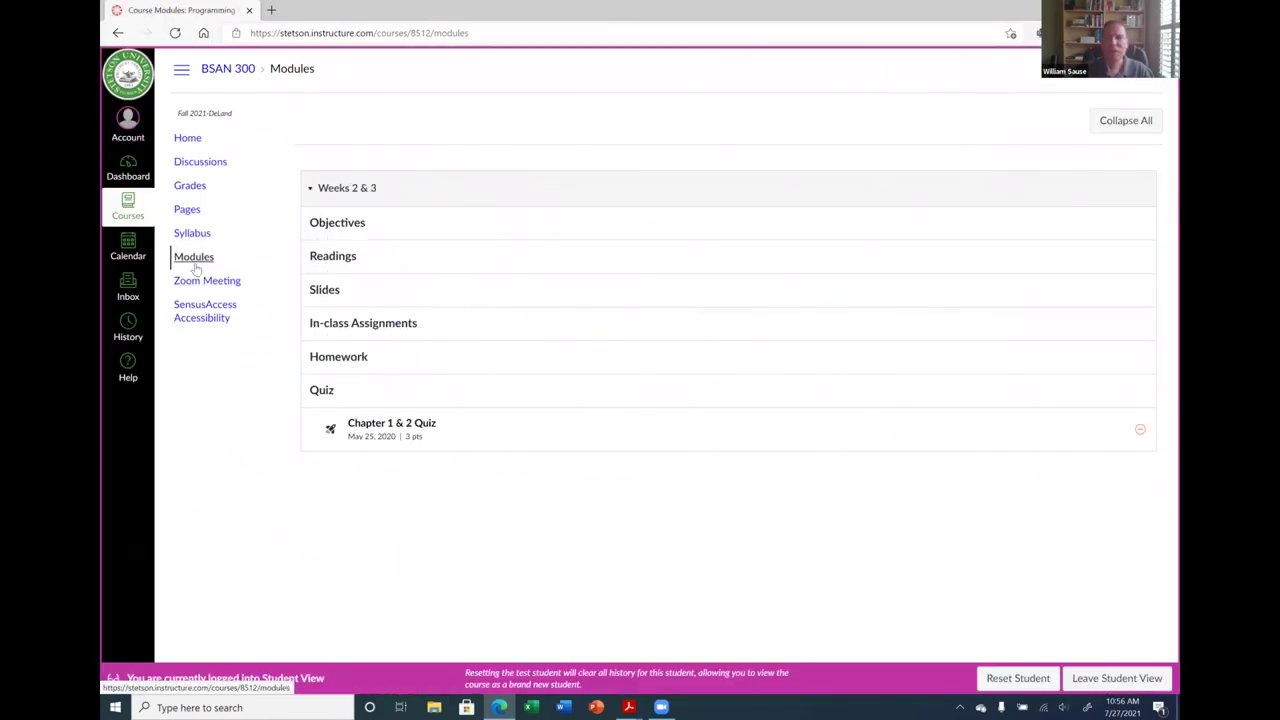
click(1117, 678)
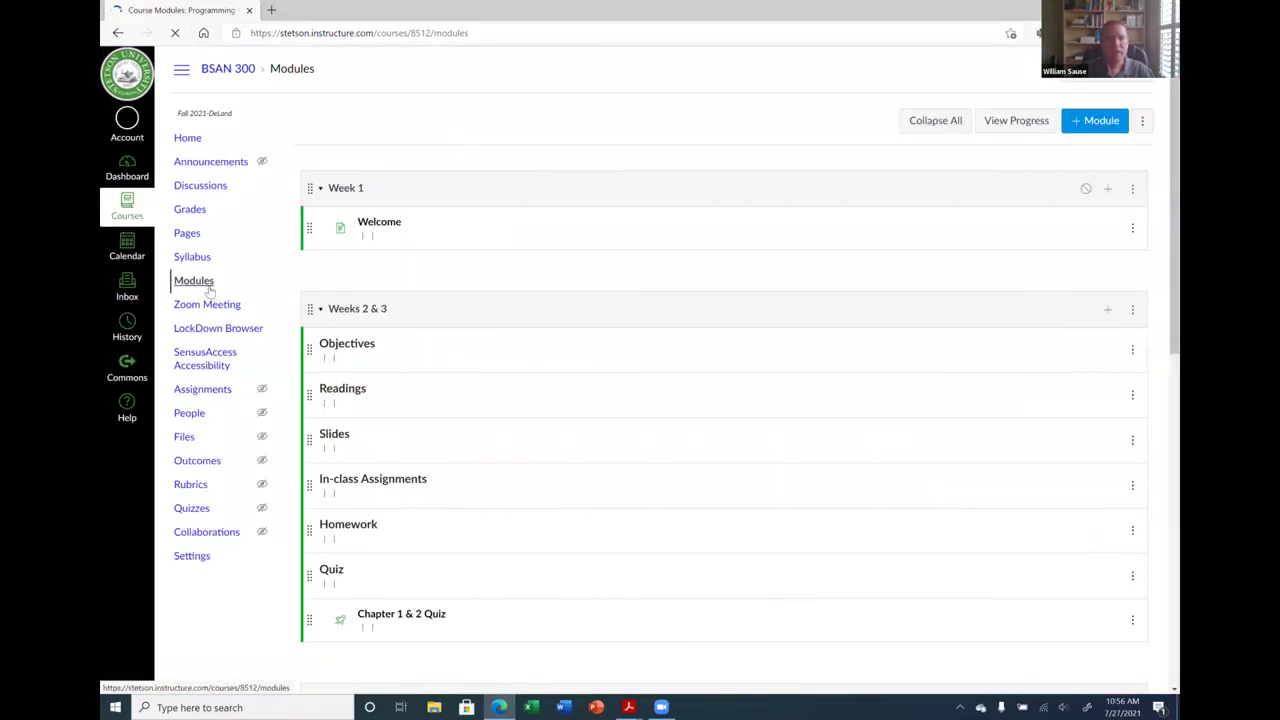
Add the existing assignment Chapter 1 Lecture 1 to the Weeks 2 & 3 module.
scroll(693, 390, down, 2)
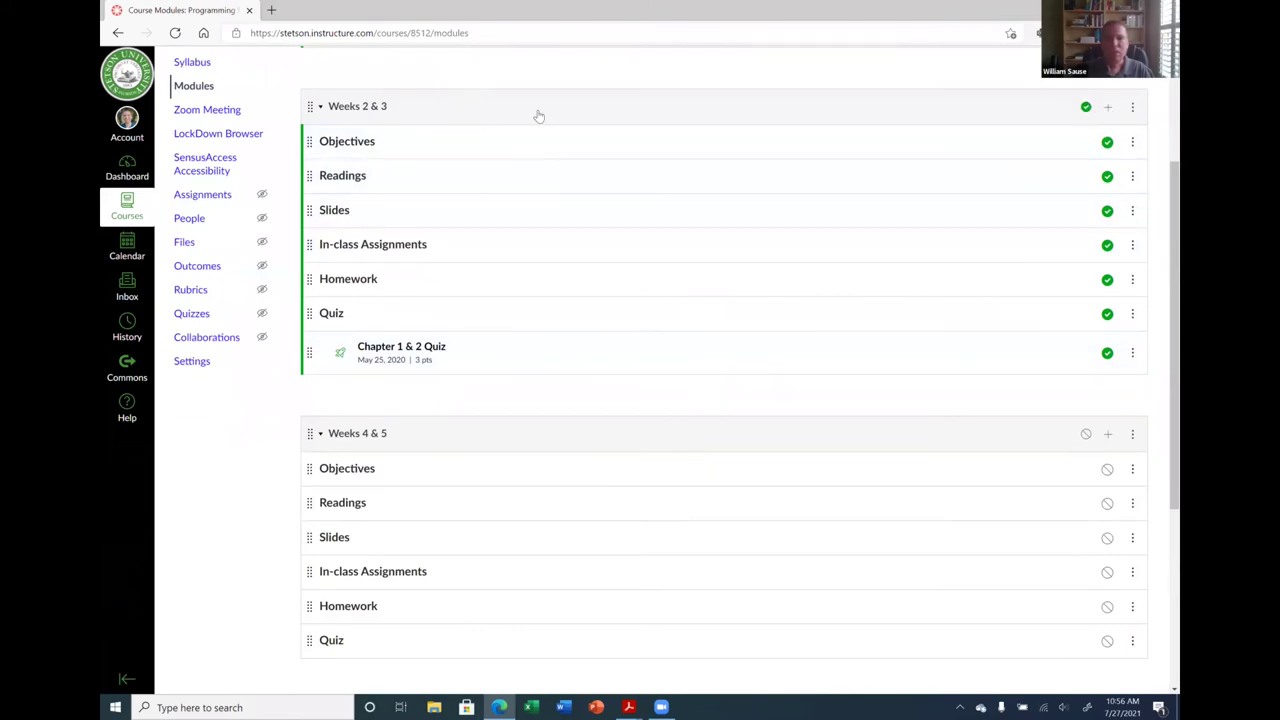
click(1108, 107)
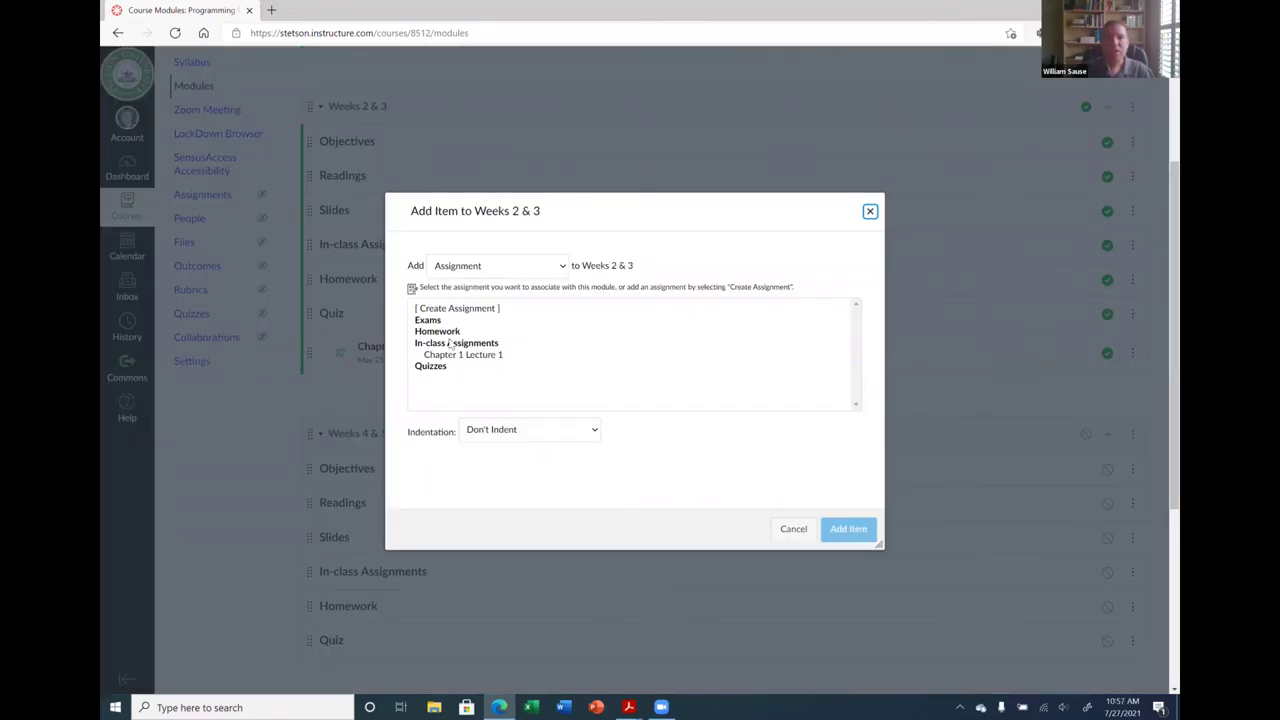
click(495, 270)
click(505, 275)
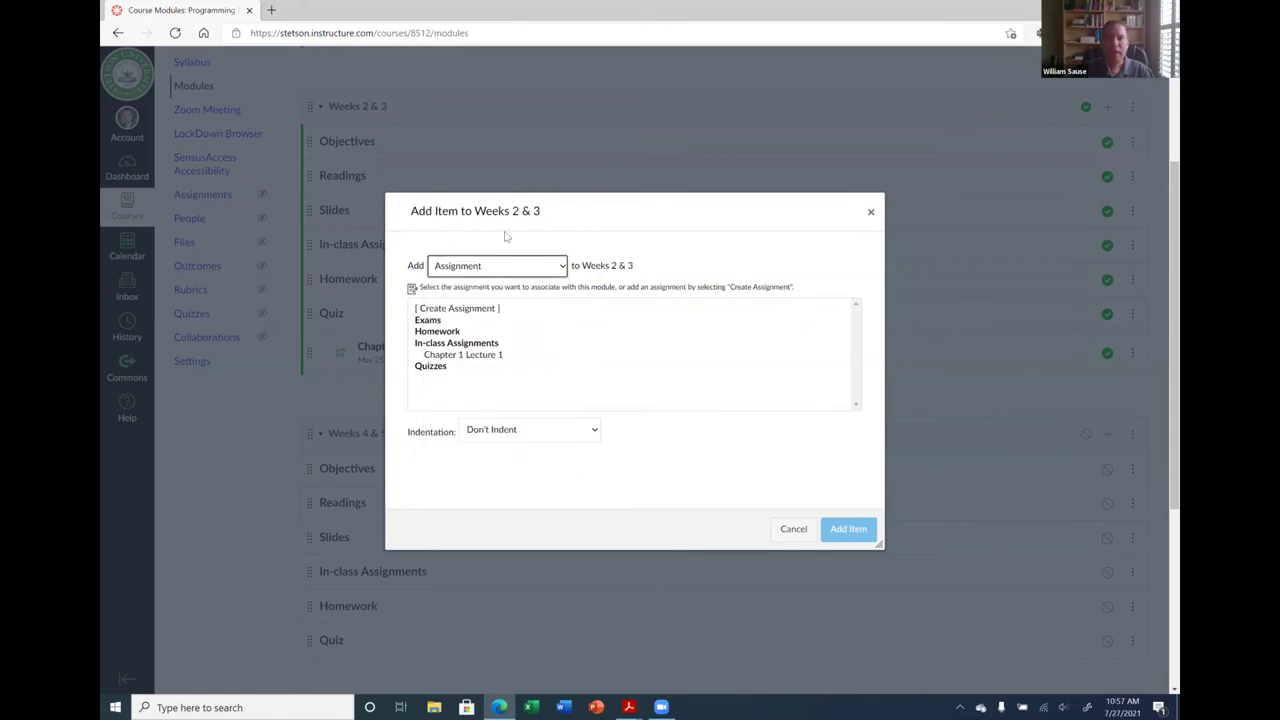
click(470, 354)
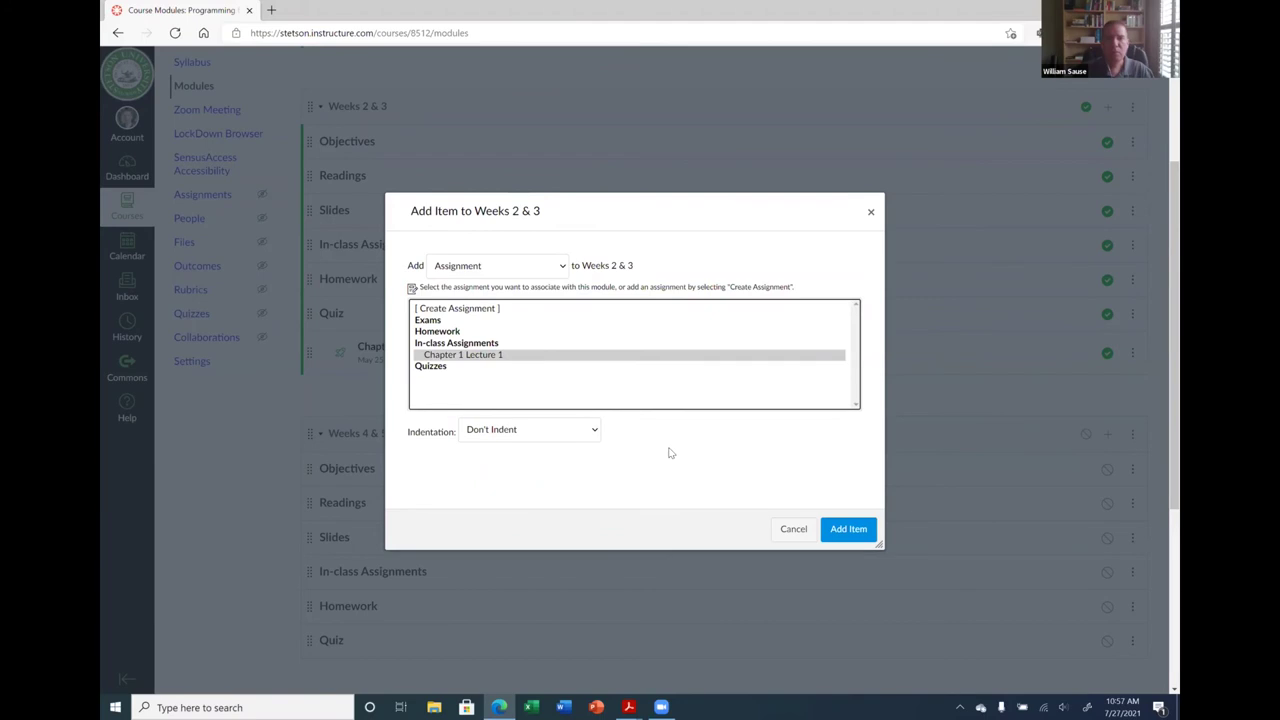
click(832, 530)
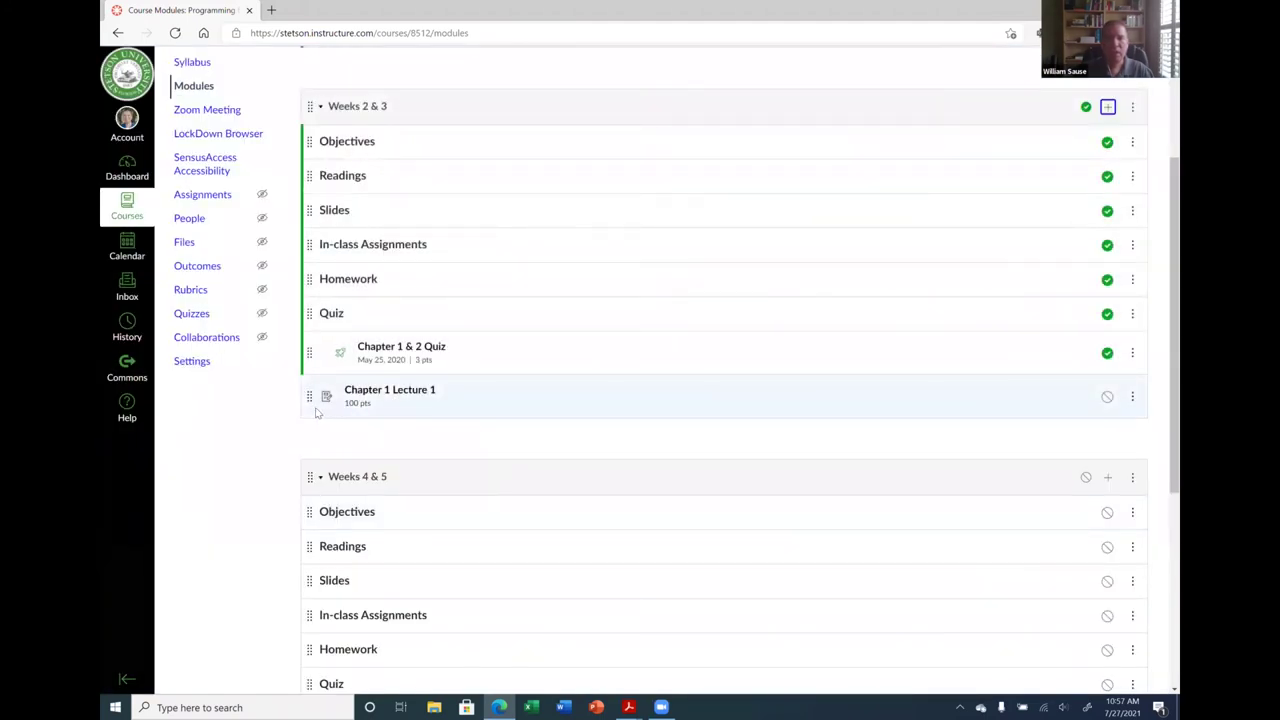
Move Chapter 1 Lecture 1 directly below the In-class Assignments header in Weeks 2 & 3 and indent it one level.
drag(309, 396, 393, 289)
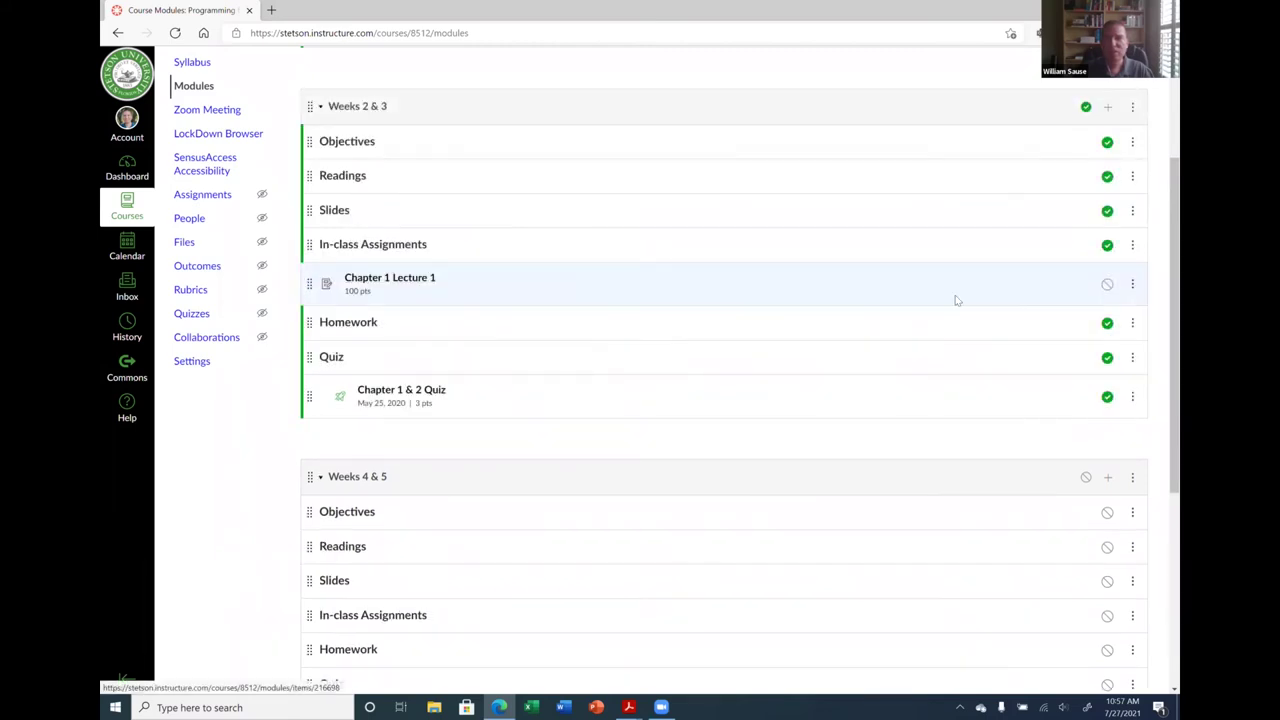
click(1133, 285)
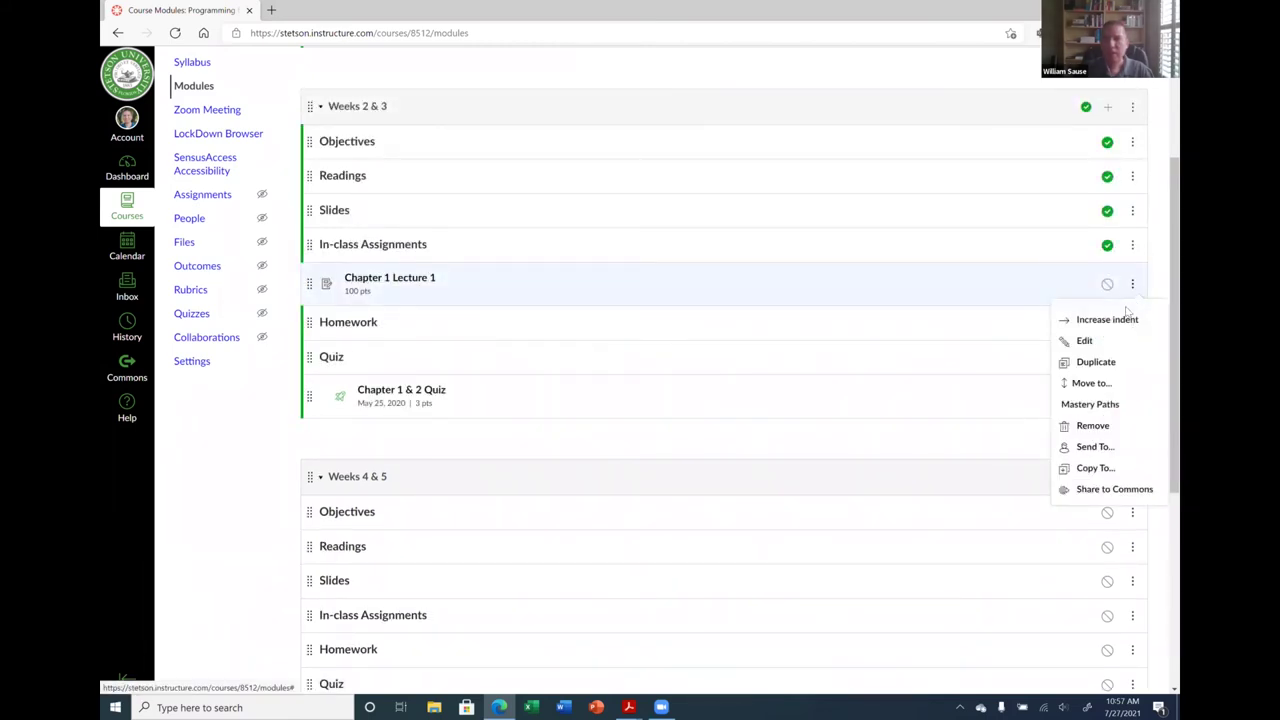
click(1105, 319)
click(572, 448)
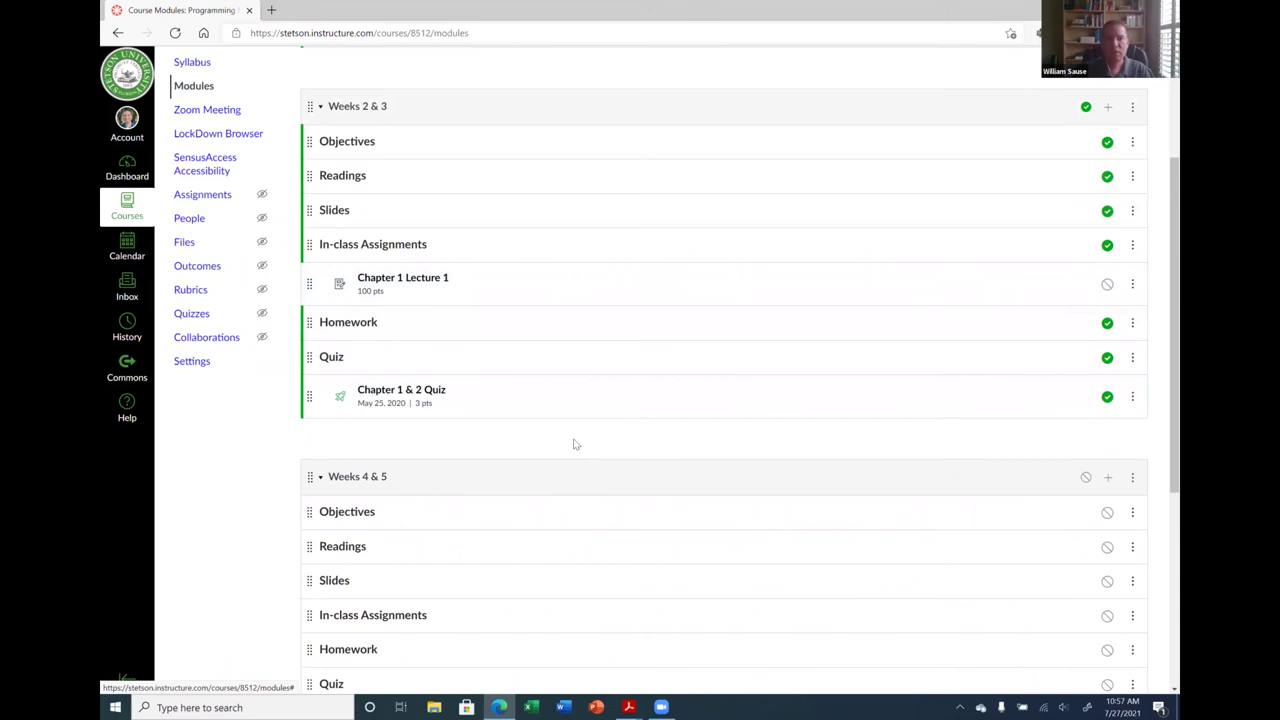
Add the existing quiz Quiz 1 to the Weeks 2 & 3 module.
click(1109, 108)
click(468, 266)
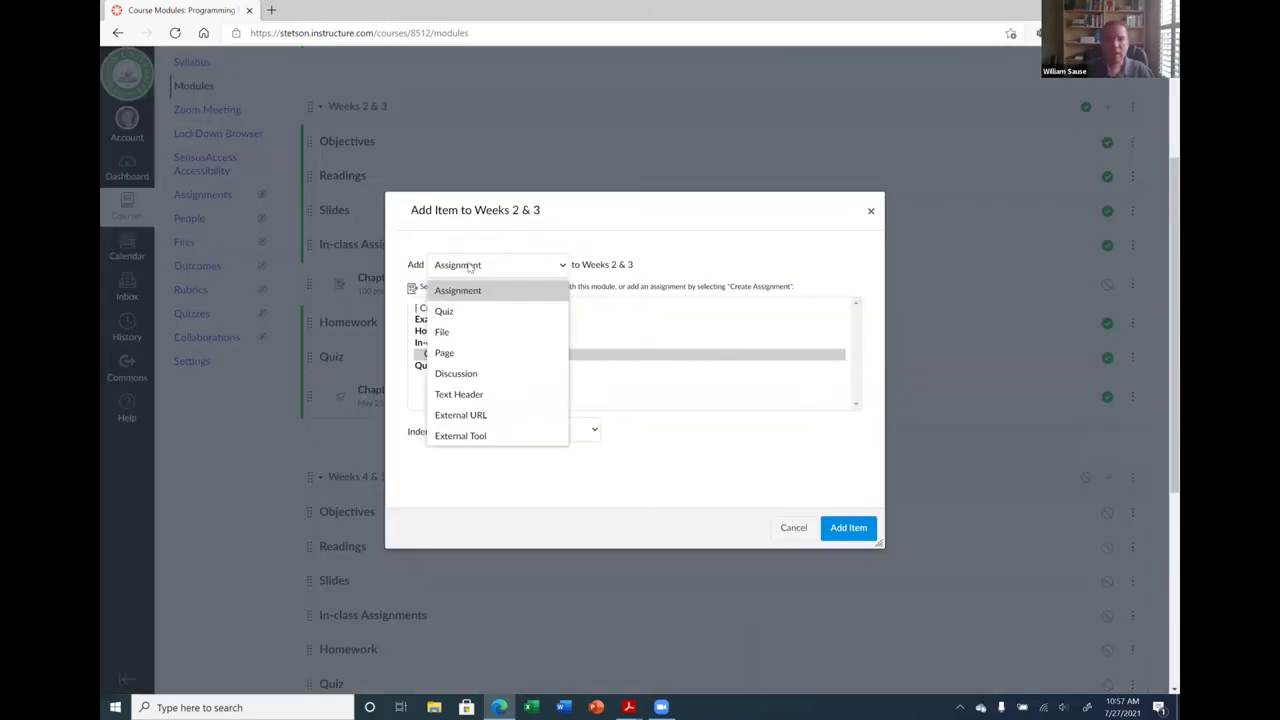
click(460, 308)
click(446, 333)
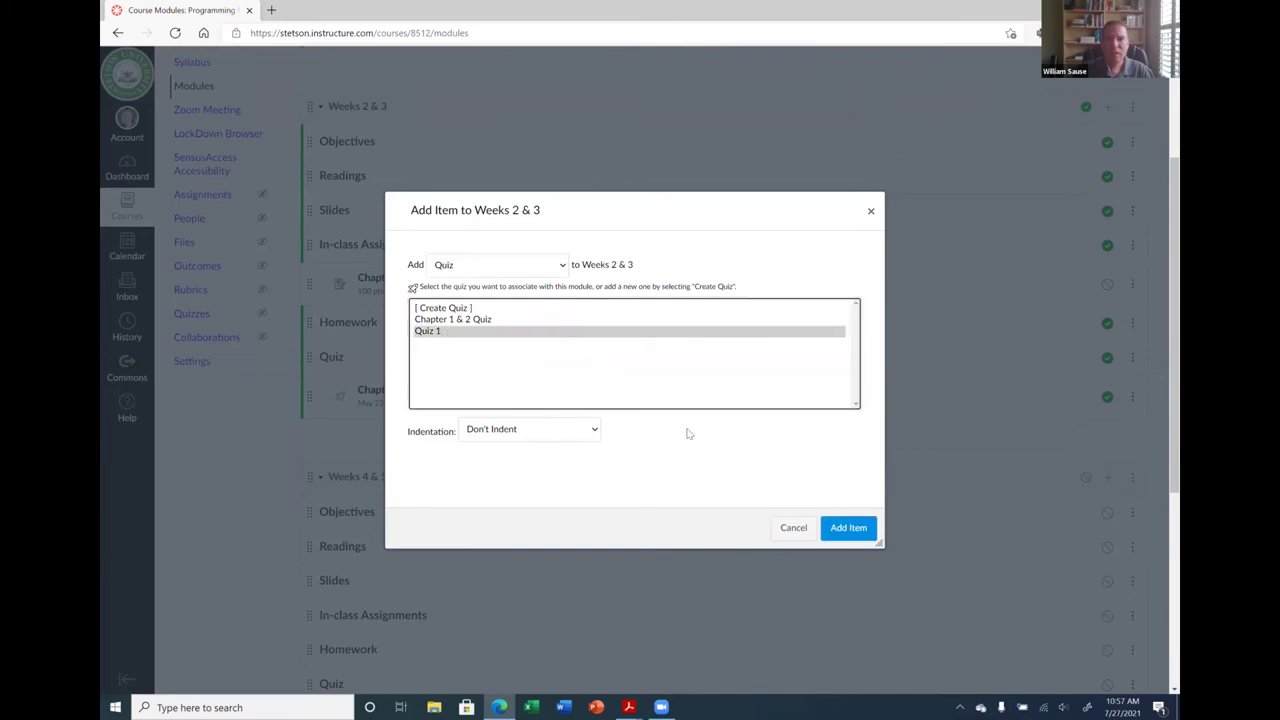
click(848, 528)
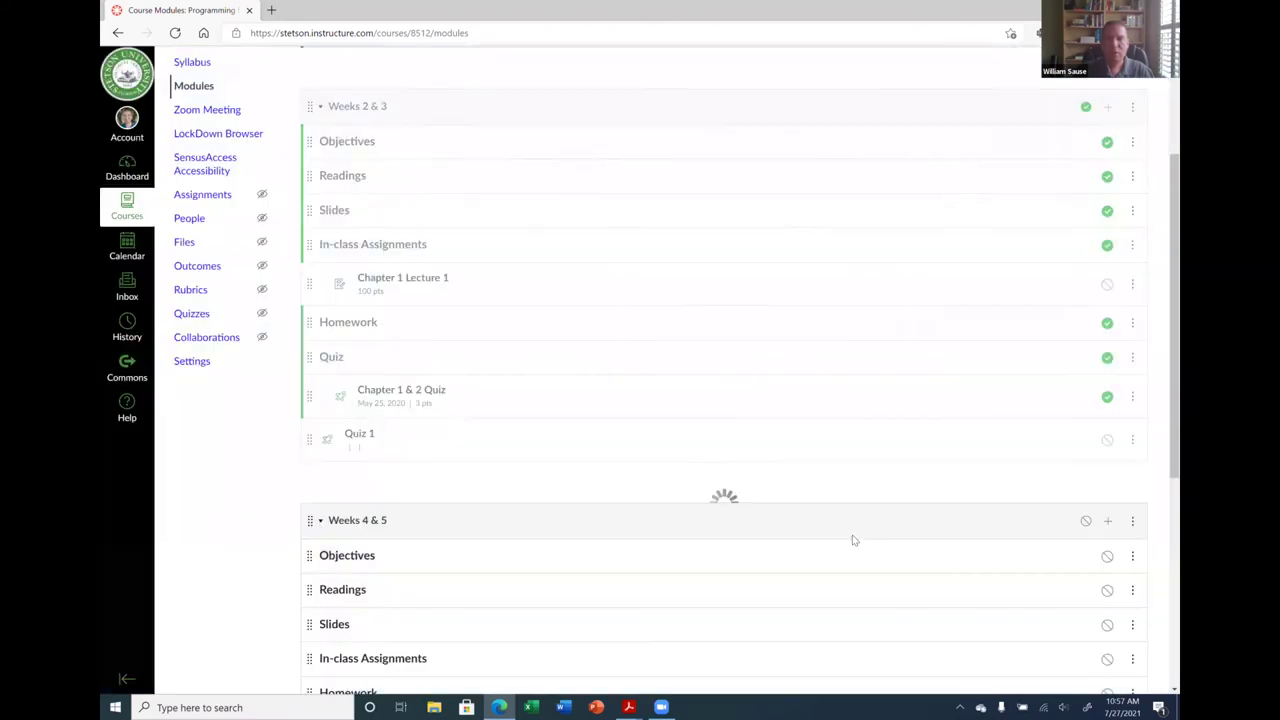
click(1163, 407)
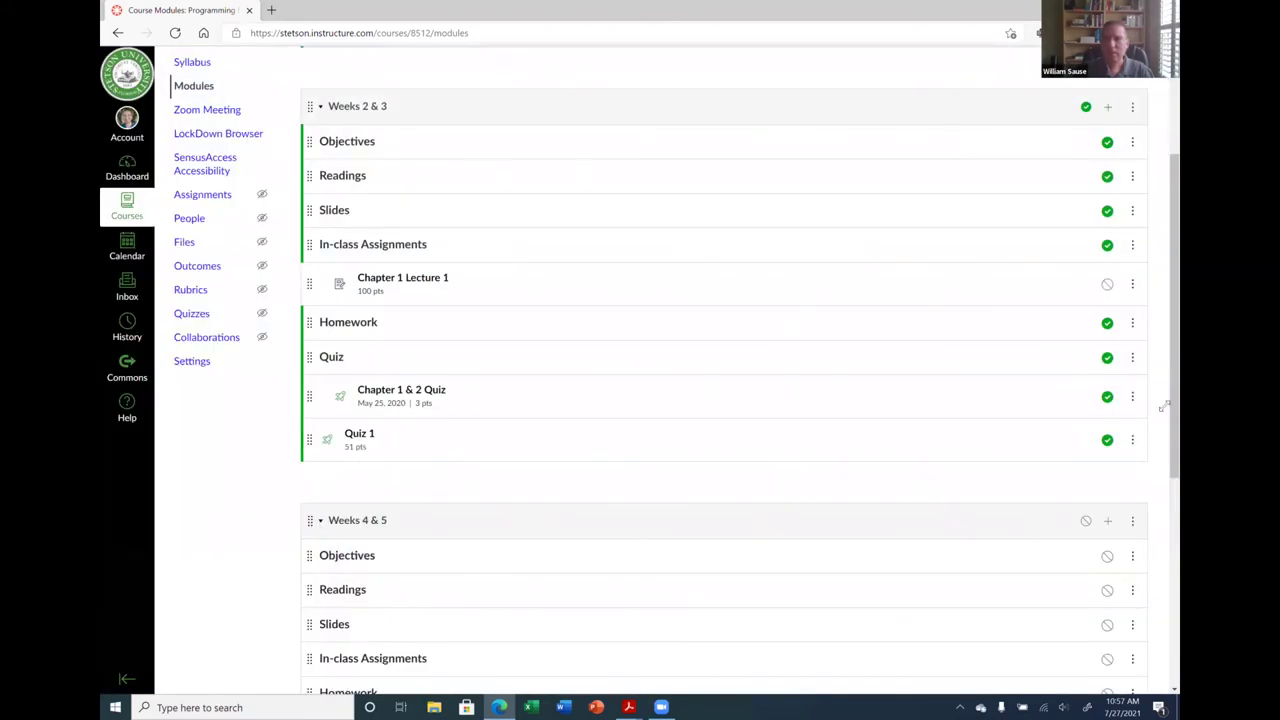
Remove the Chapter 1 & 2 Quiz from the Weeks 2 & 3 module and indent Quiz 1 one level under the Quiz header.
click(1133, 398)
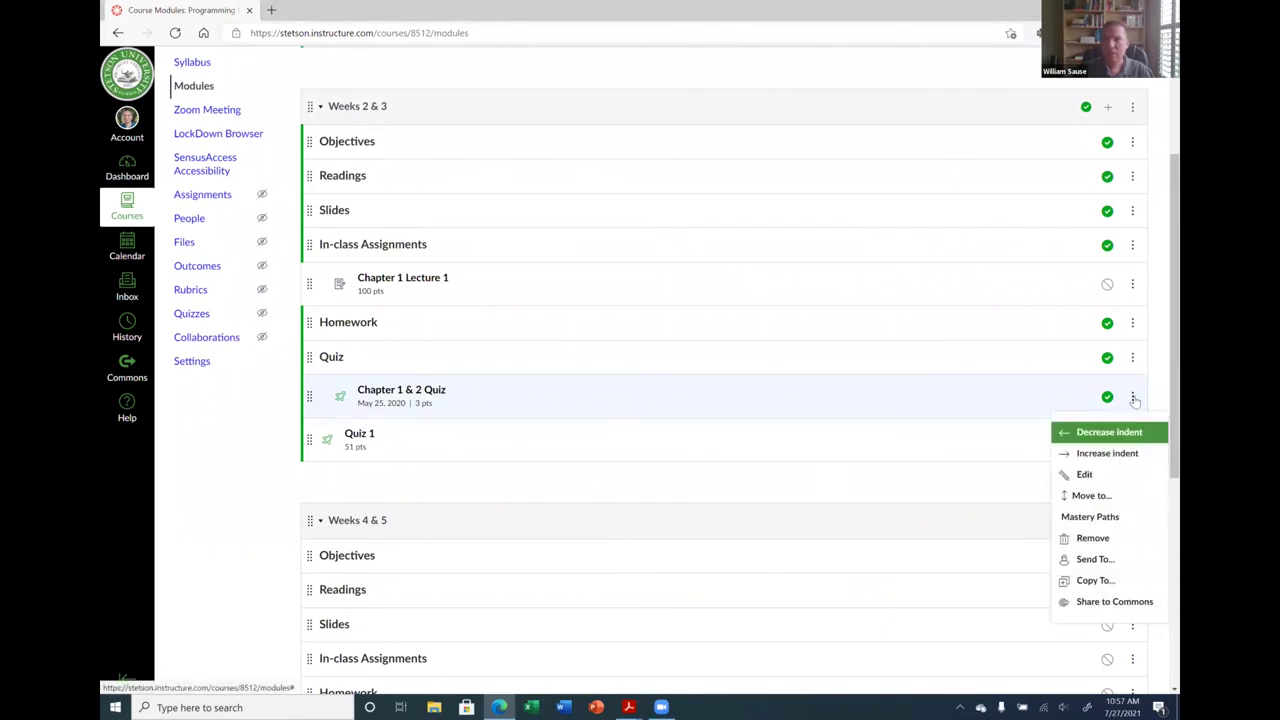
click(1090, 538)
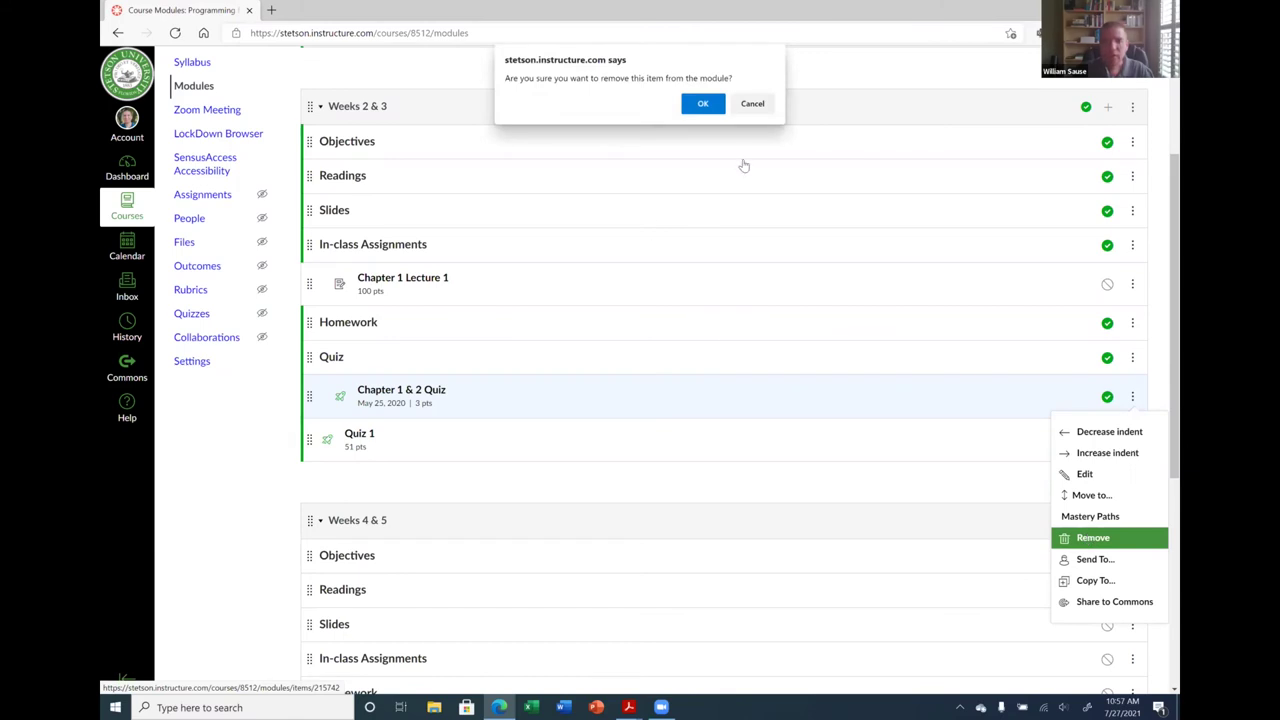
click(703, 104)
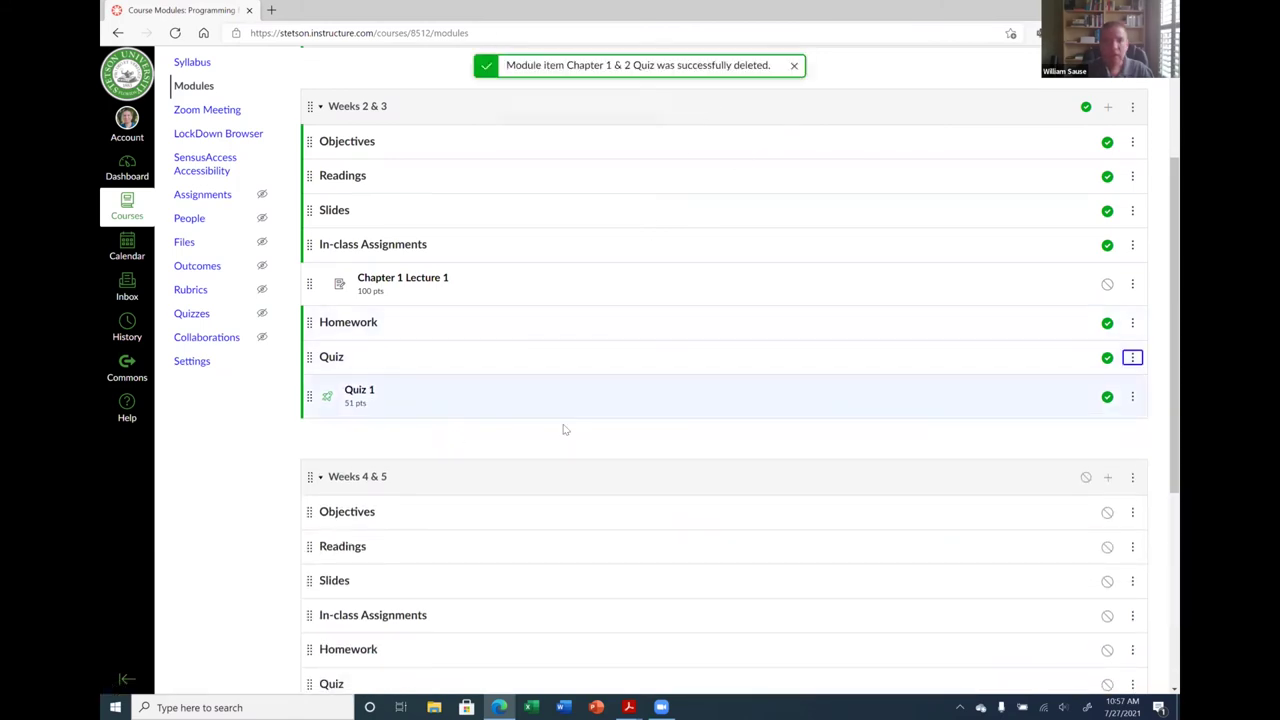
click(1133, 397)
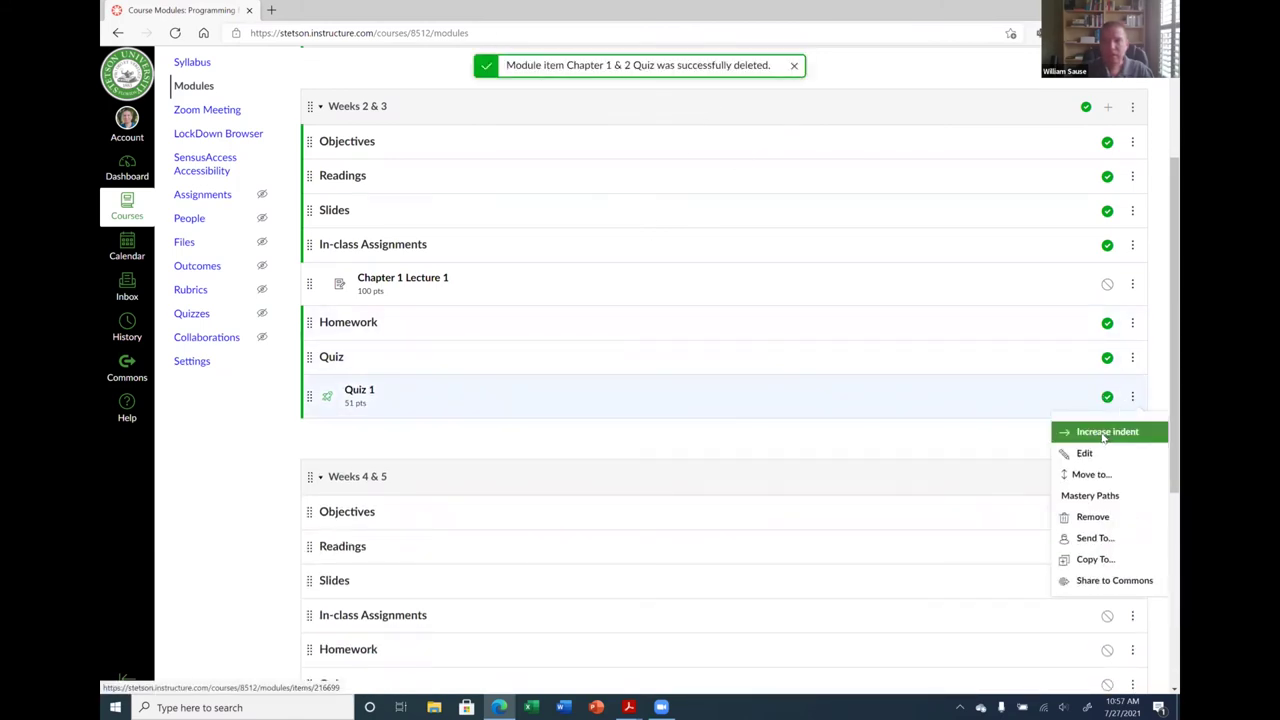
click(1105, 432)
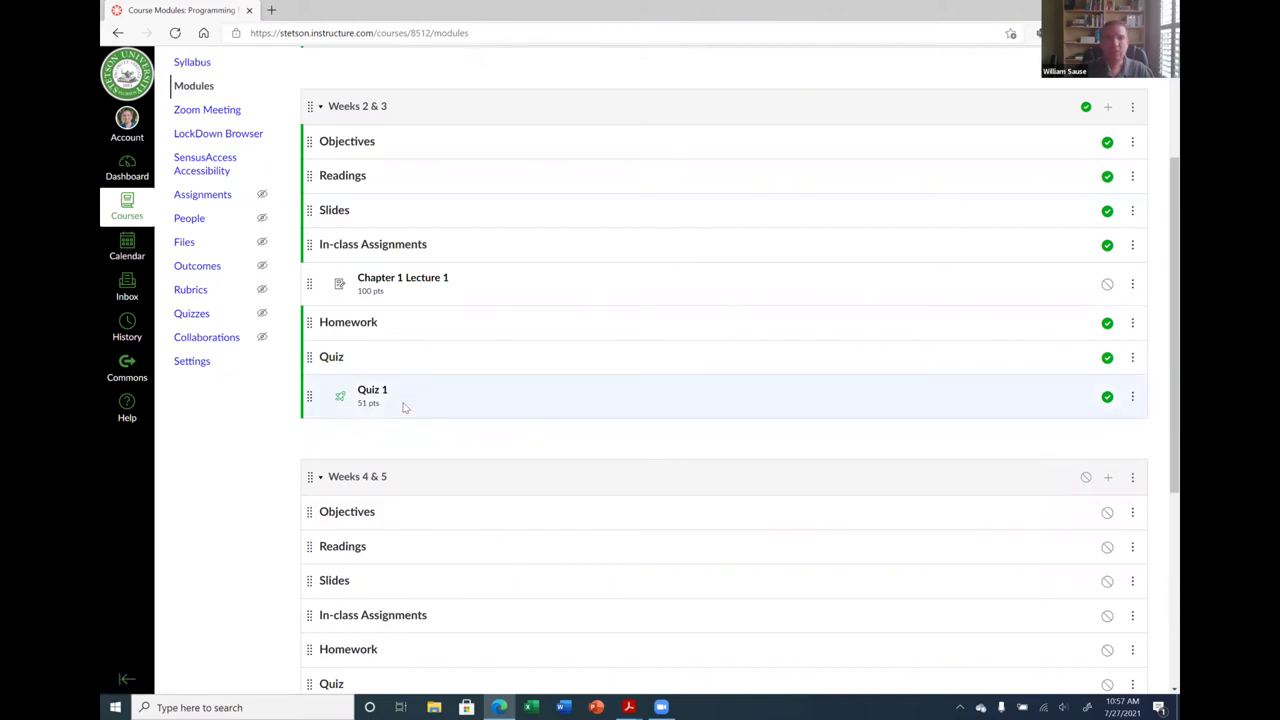
Open the course gradebook and display the late policies in its settings.
scroll(405, 407, up, 1)
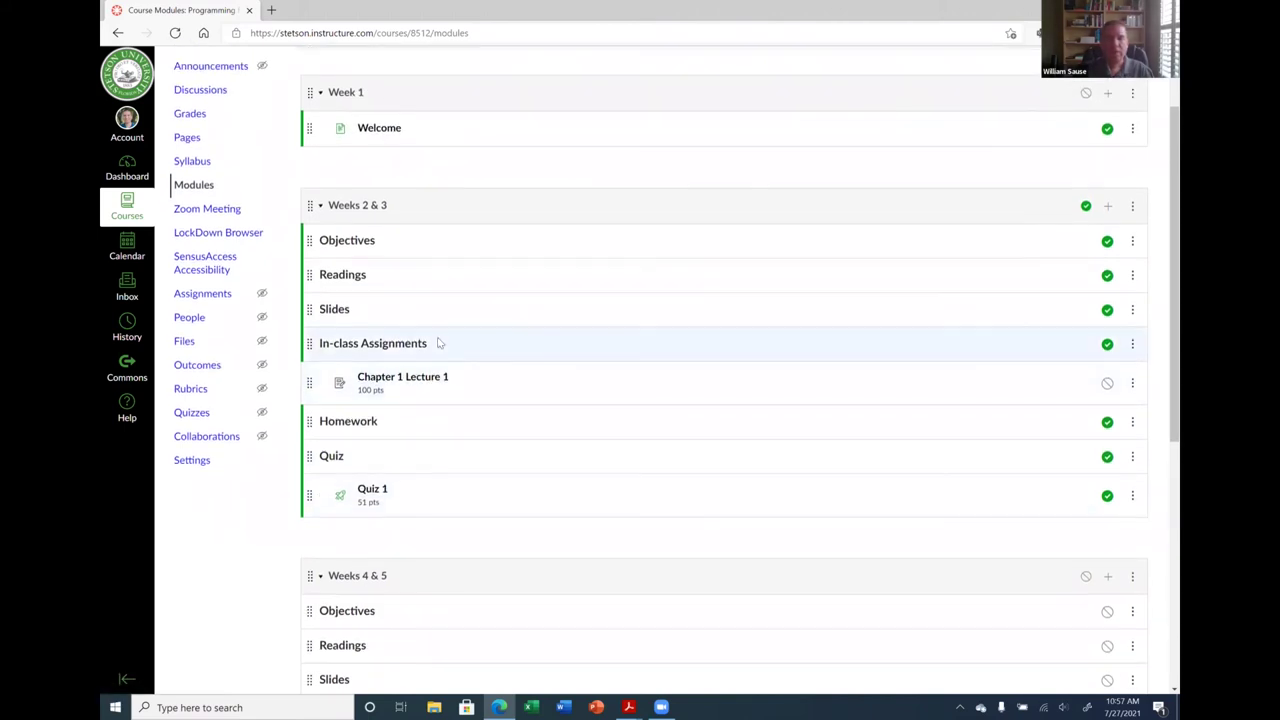
scroll(438, 343, up, 1)
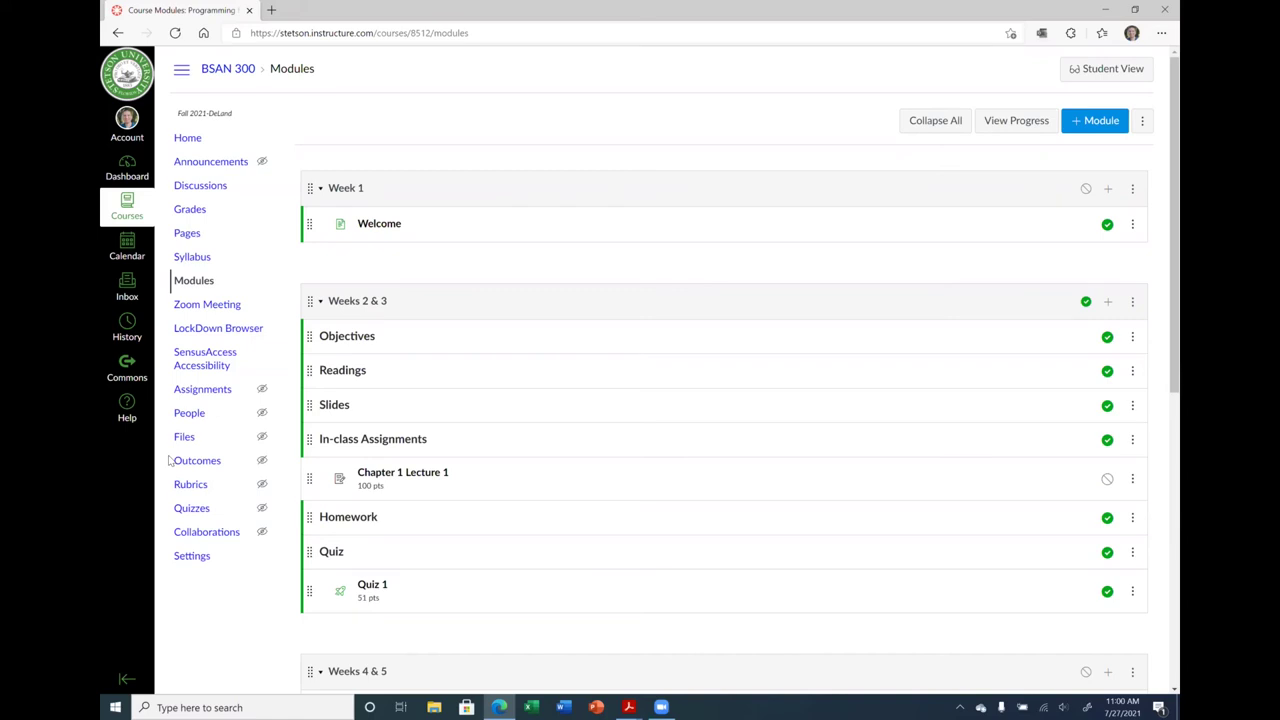
click(184, 207)
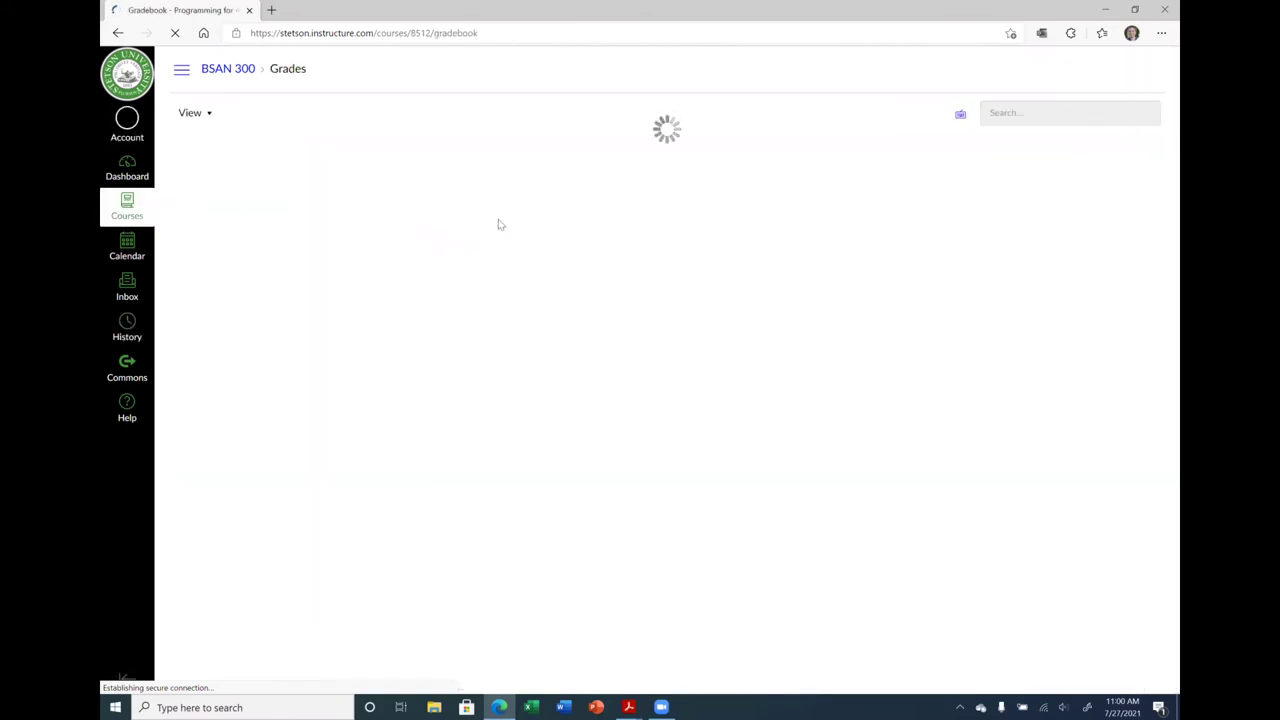
click(322, 116)
click(455, 118)
click(1153, 116)
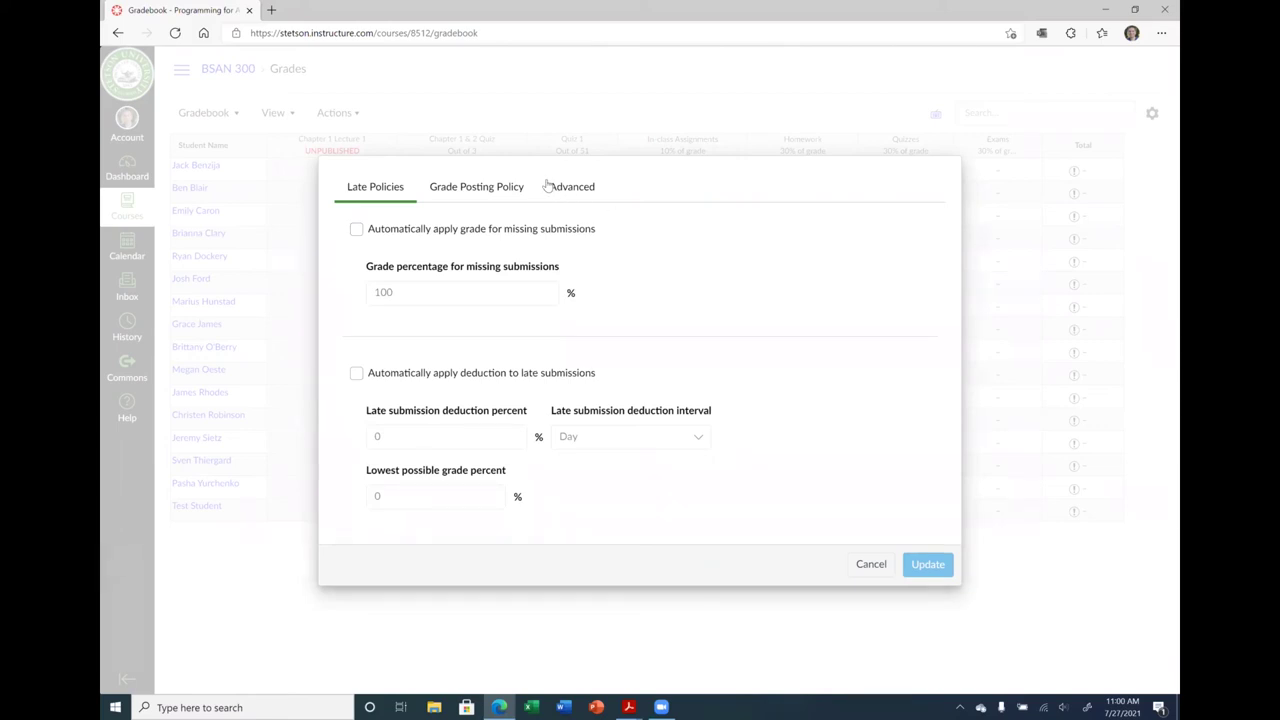
Examine the automatic grade option for missing submissions, close the gradebook settings without saving, and return to the course home page.
click(384, 226)
click(383, 228)
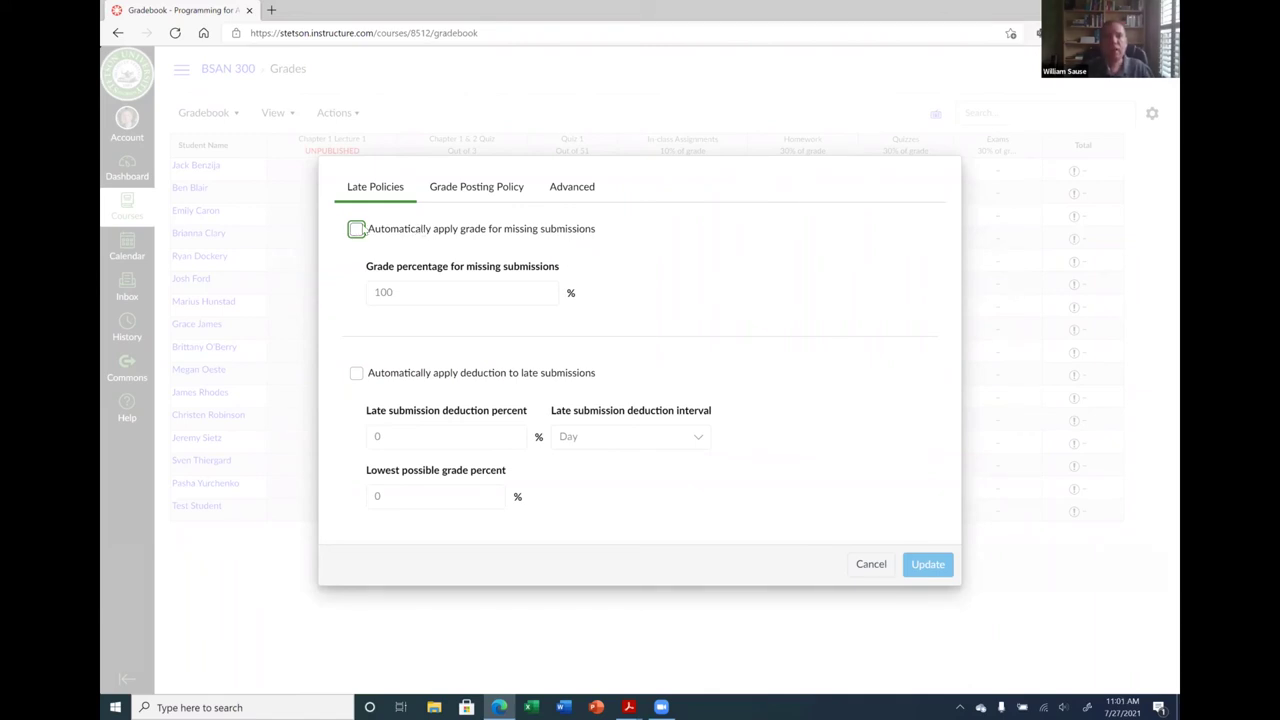
click(357, 230)
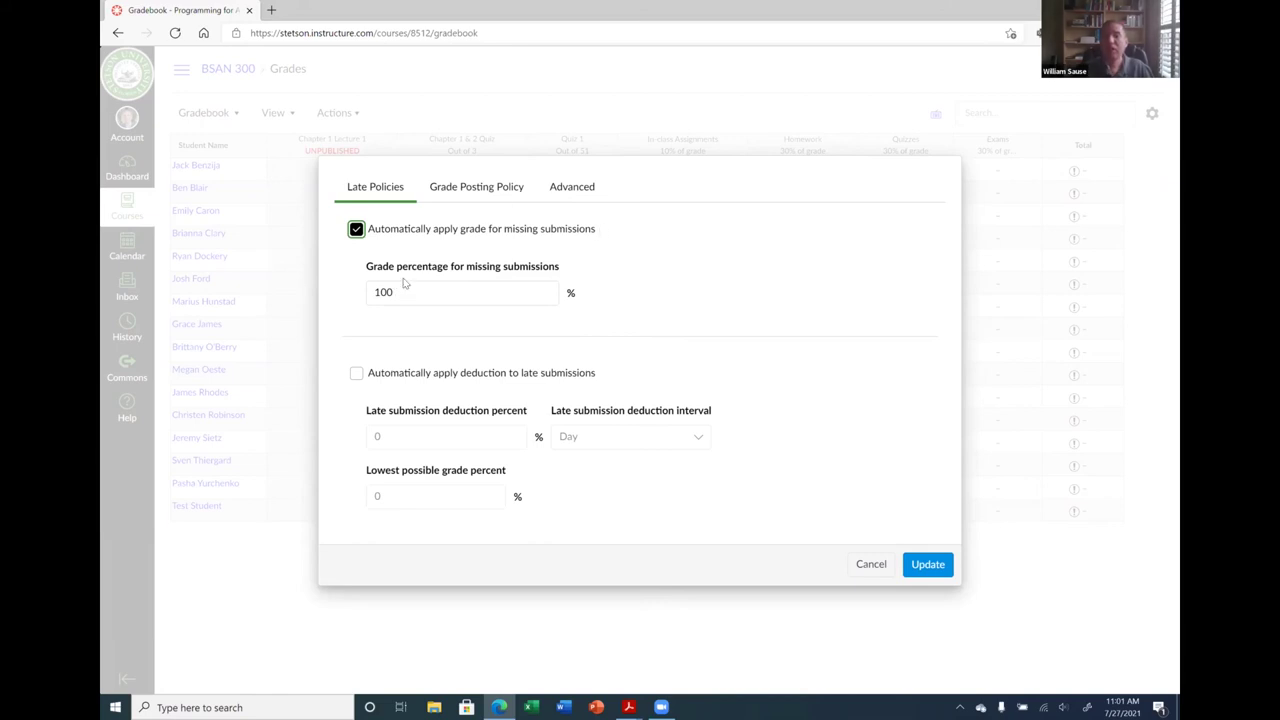
click(357, 230)
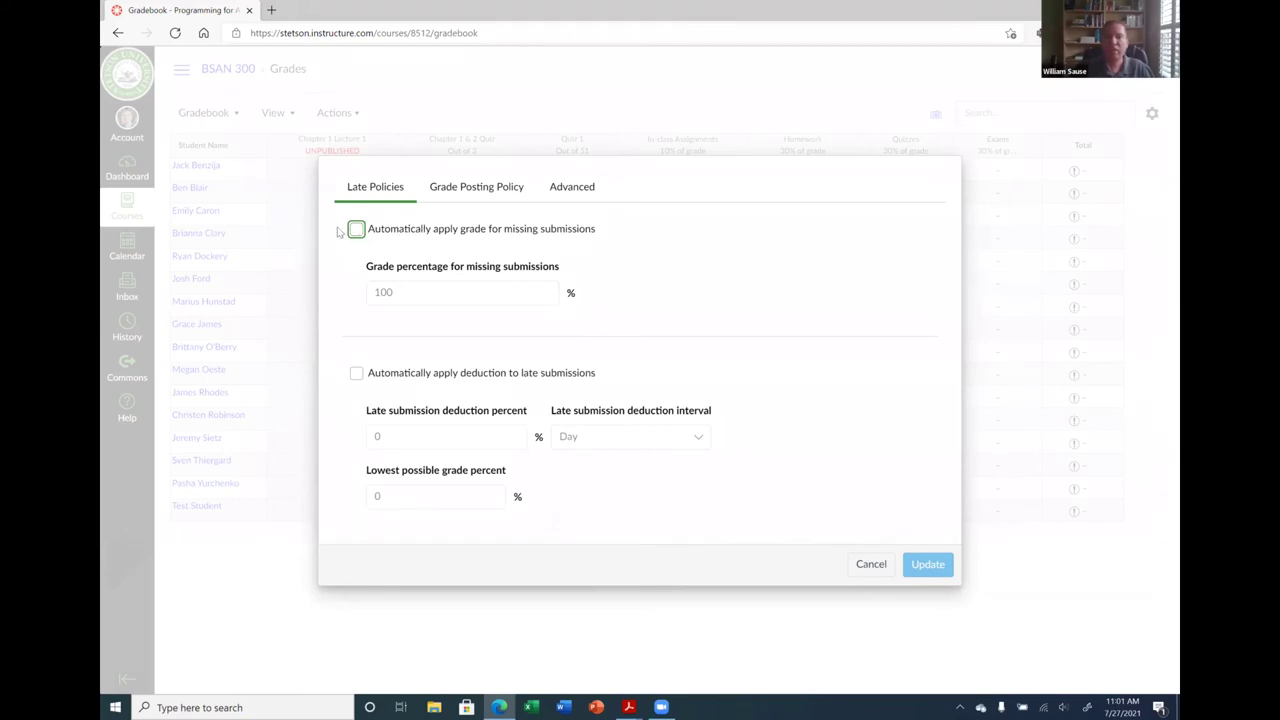
click(869, 564)
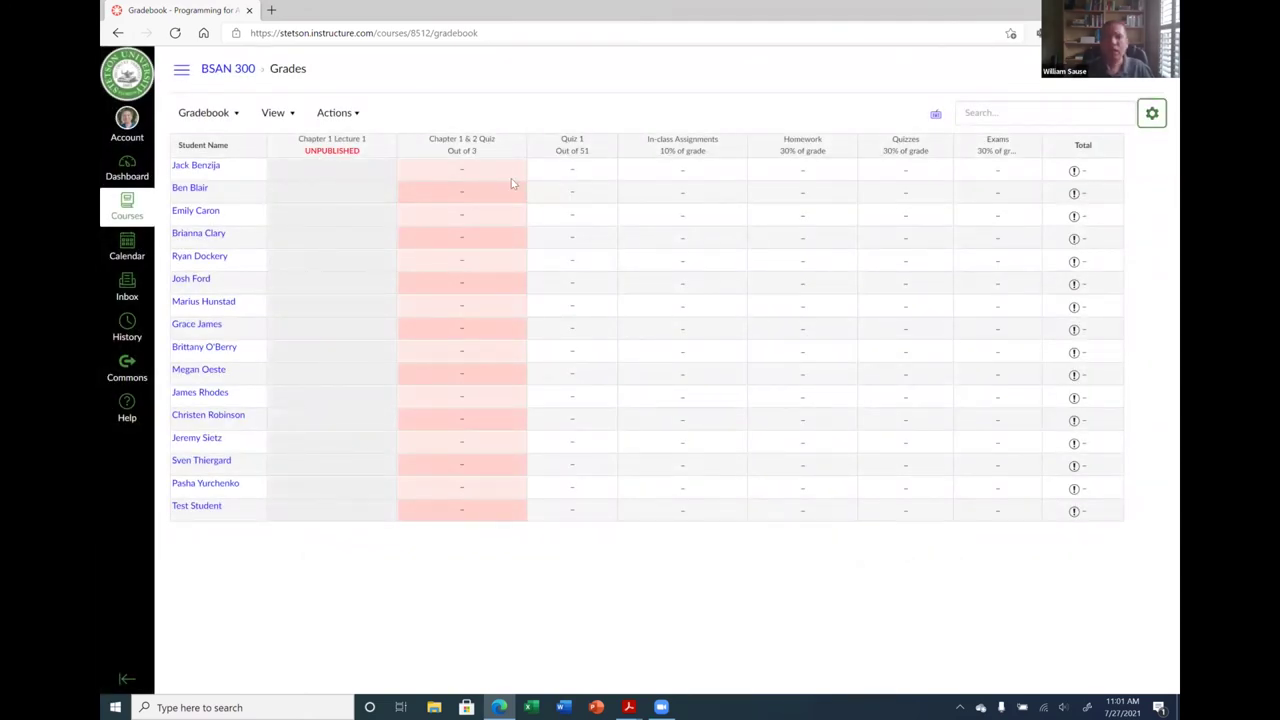
click(228, 68)
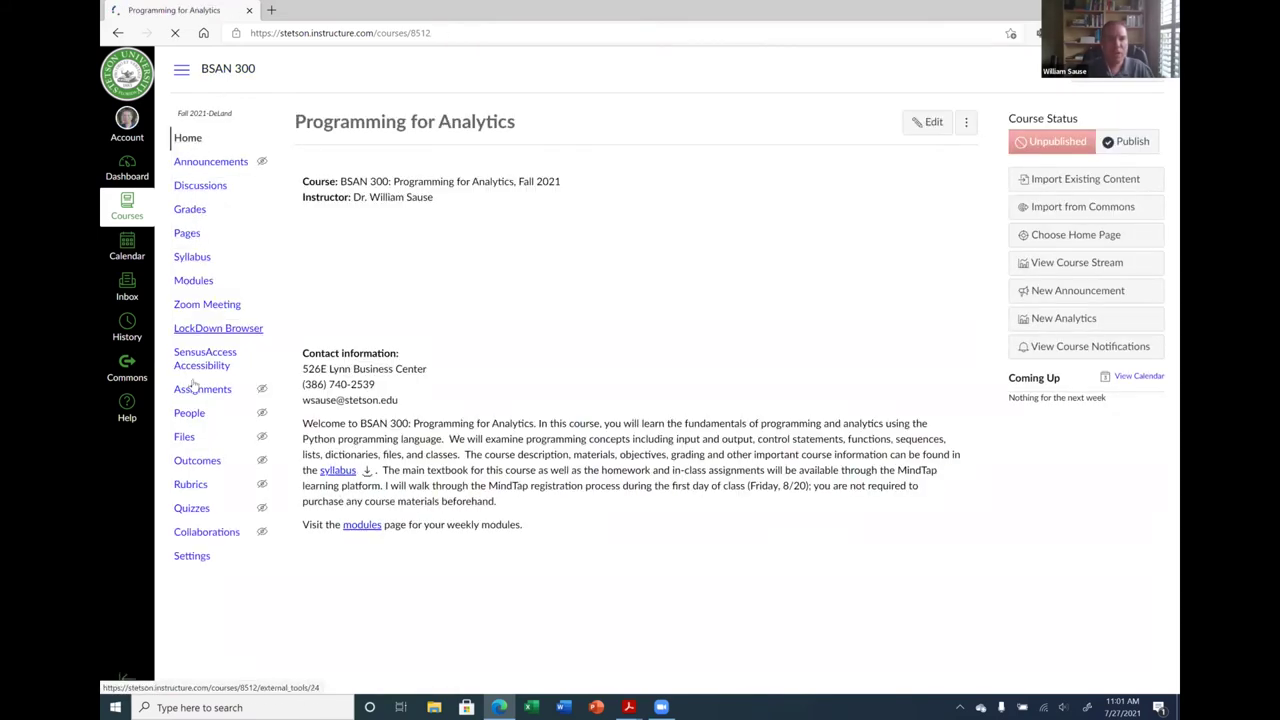
Open the course's assignments page, view the In-class Assignments group's settings, and close them without saving.
click(211, 398)
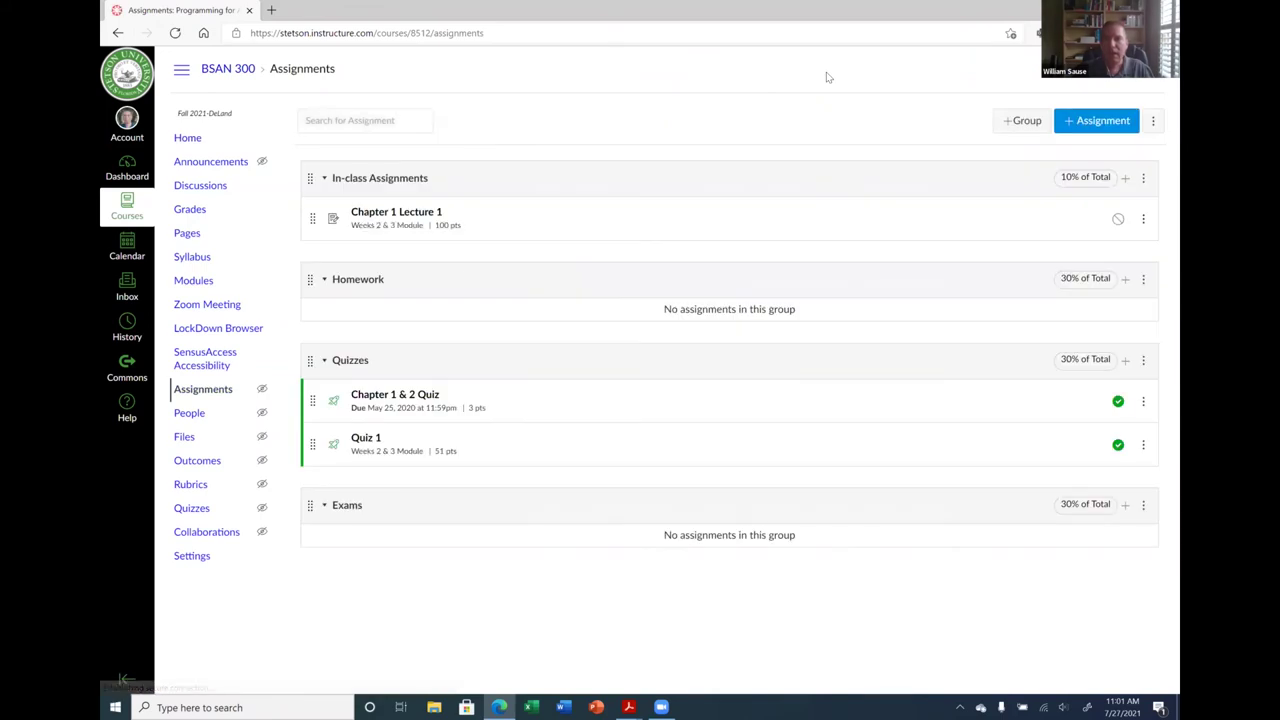
click(1144, 182)
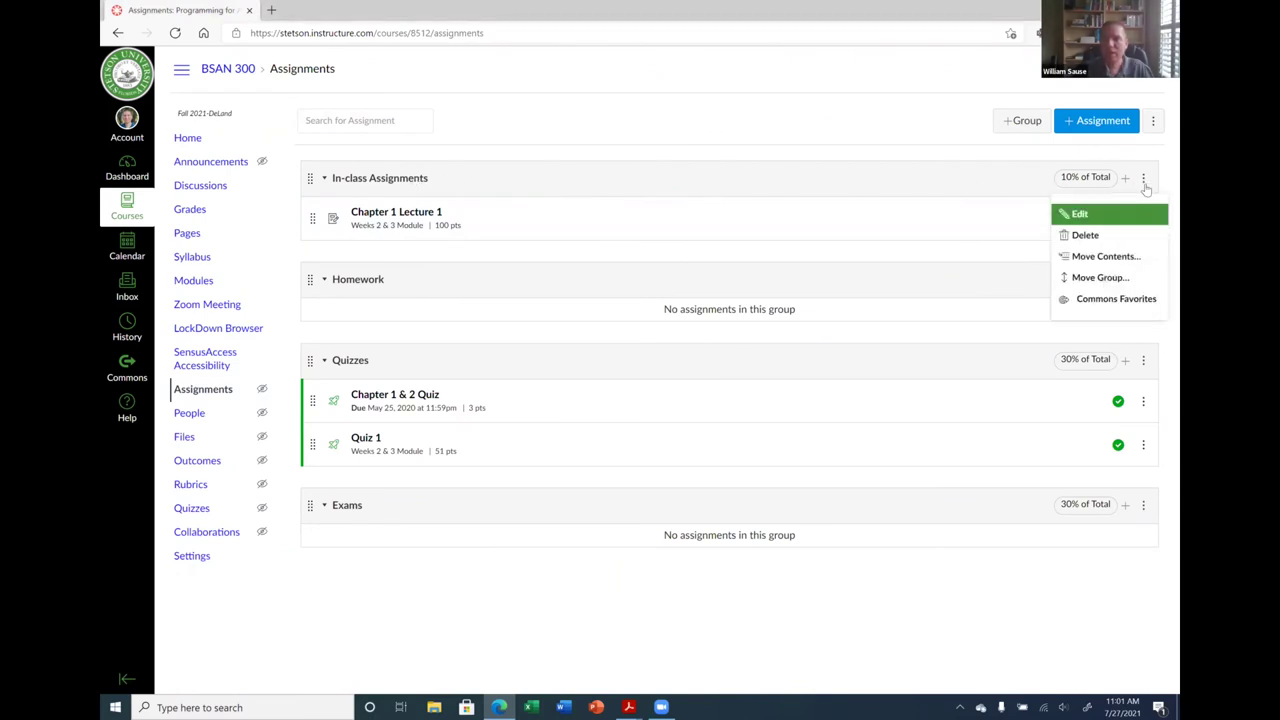
click(1030, 180)
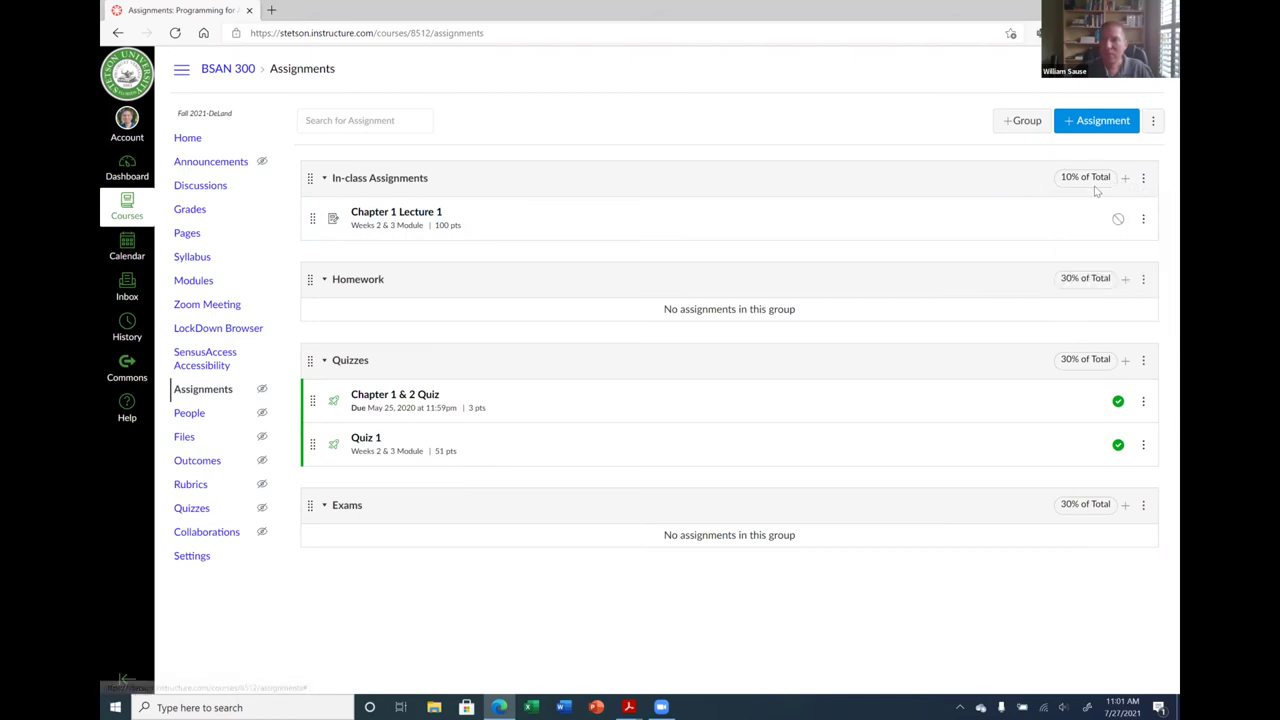
click(1145, 180)
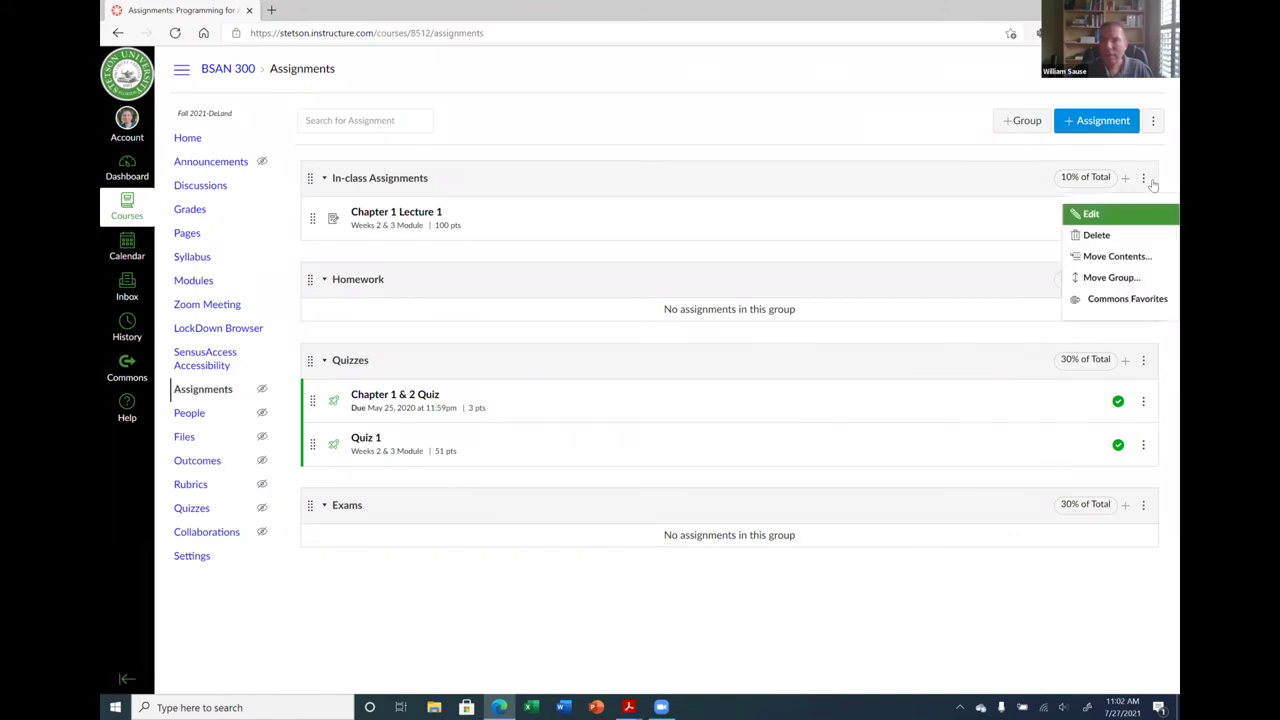
click(1082, 214)
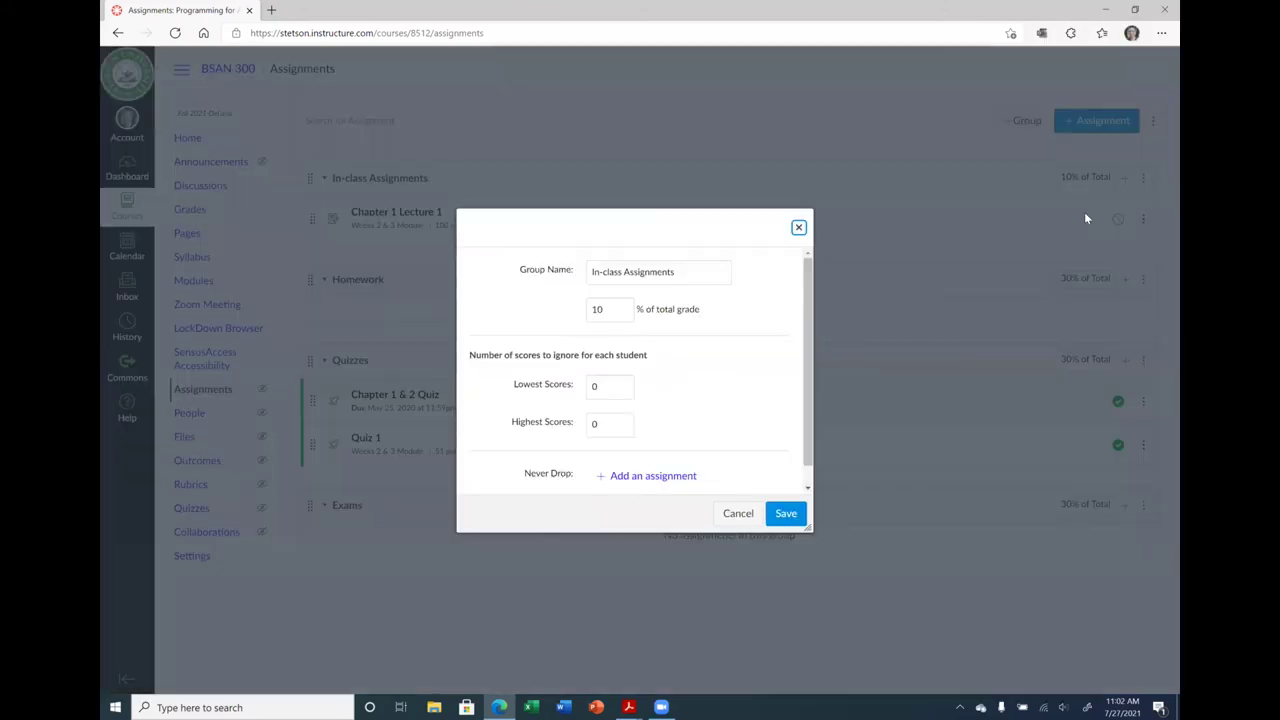
click(798, 228)
Try ignoring 1 lowest score for each student in the In-class Assignments group's settings.
click(1143, 177)
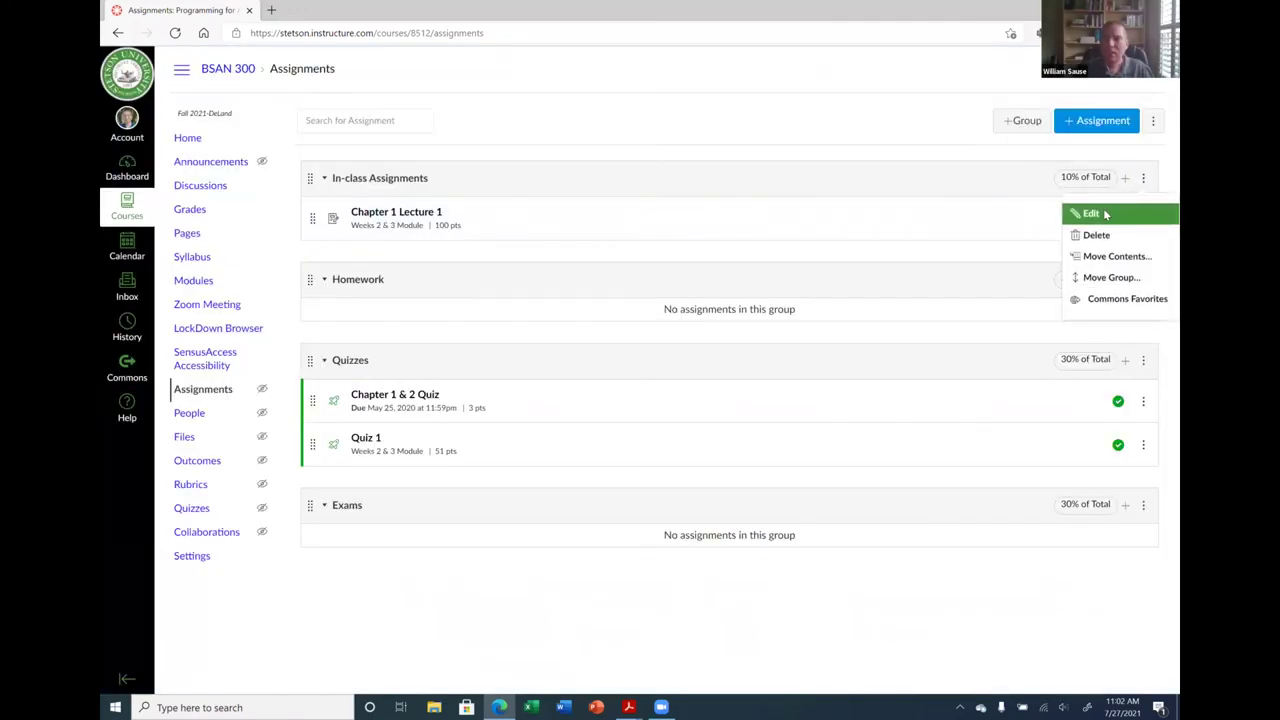
click(1100, 213)
scroll(700, 345, down, 1)
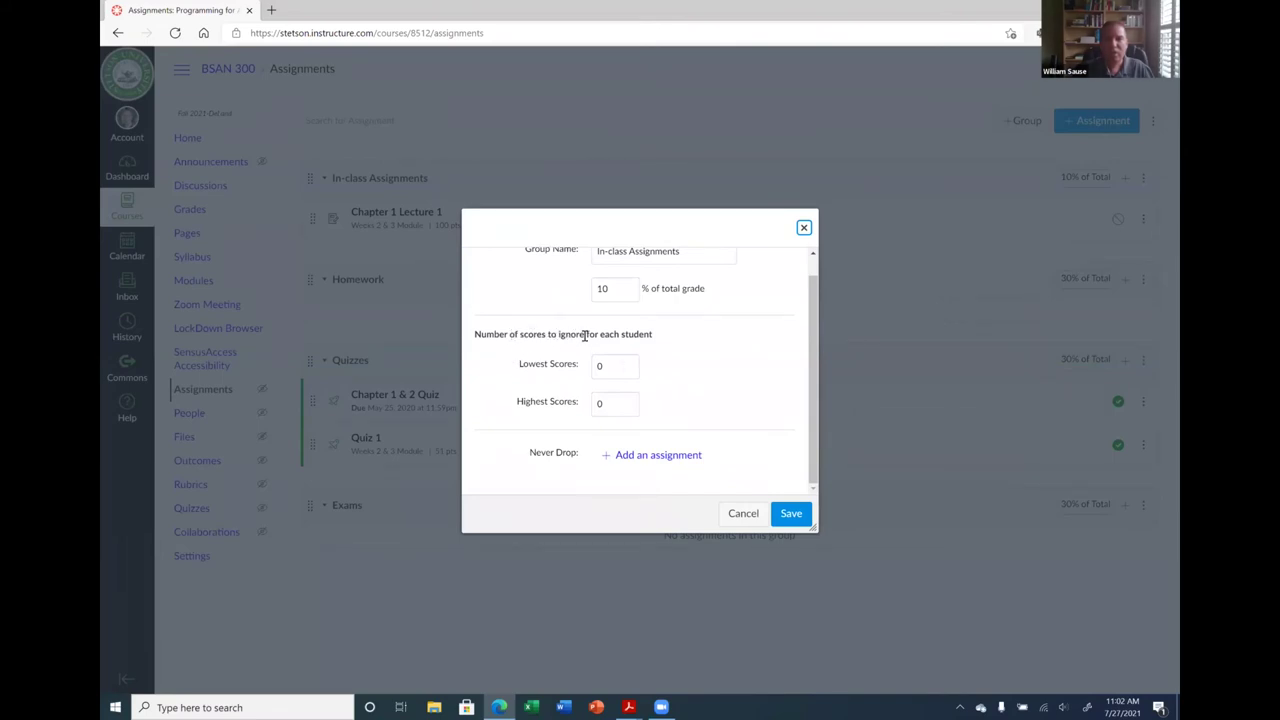
double_click(625, 366)
text(1)
click(628, 363)
click(628, 363)
click(629, 371)
click(629, 371)
click(629, 371)
click(729, 389)
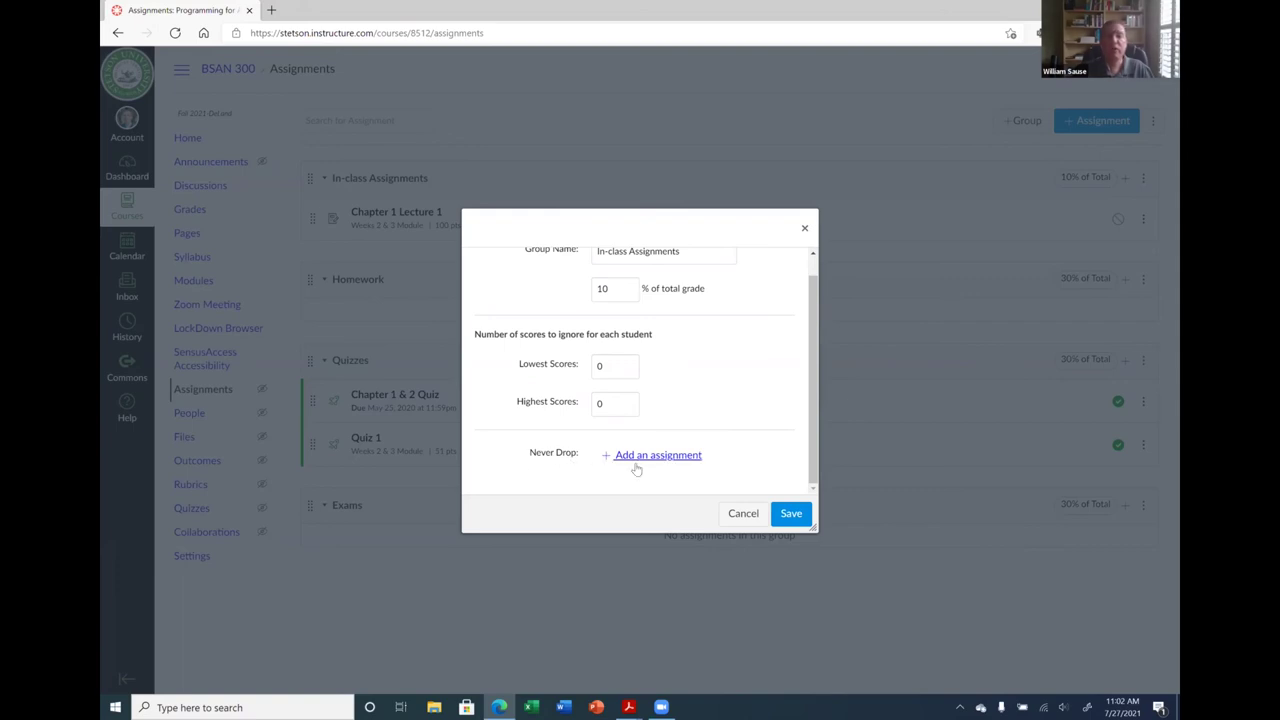
Examine the score-dropping and never-drop options of the In-class Assignments group, and leave its settings without saving.
scroll(651, 384, up, 1)
scroll(600, 370, down, 1)
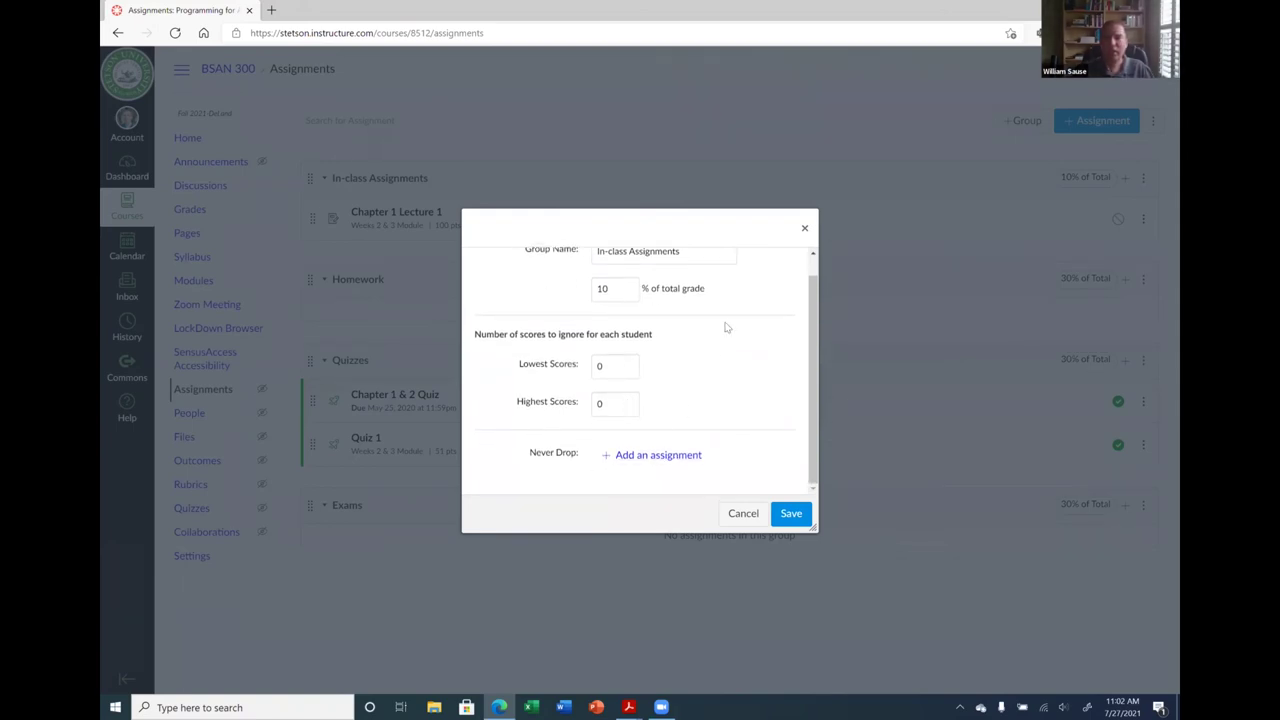
scroll(679, 369, up, 1)
scroll(650, 437, down, 1)
scroll(743, 378, up, 1)
scroll(718, 447, down, 1)
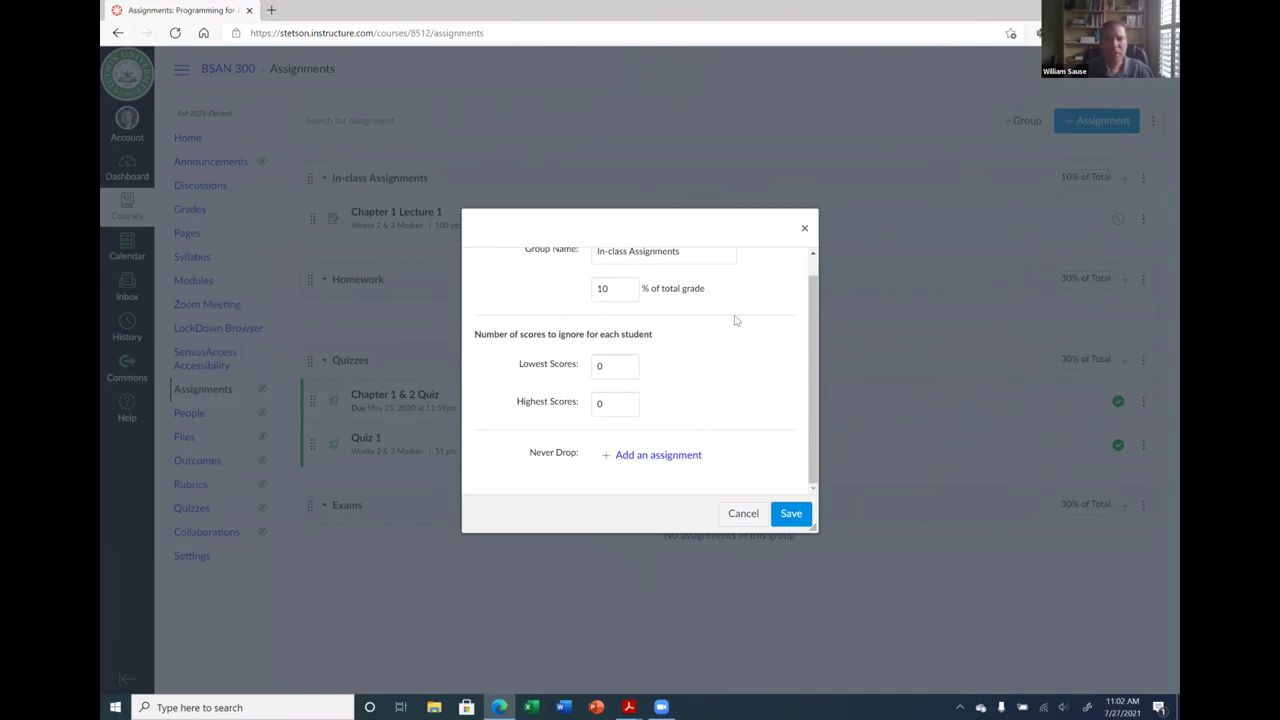
scroll(730, 420, up, 1)
click(743, 514)
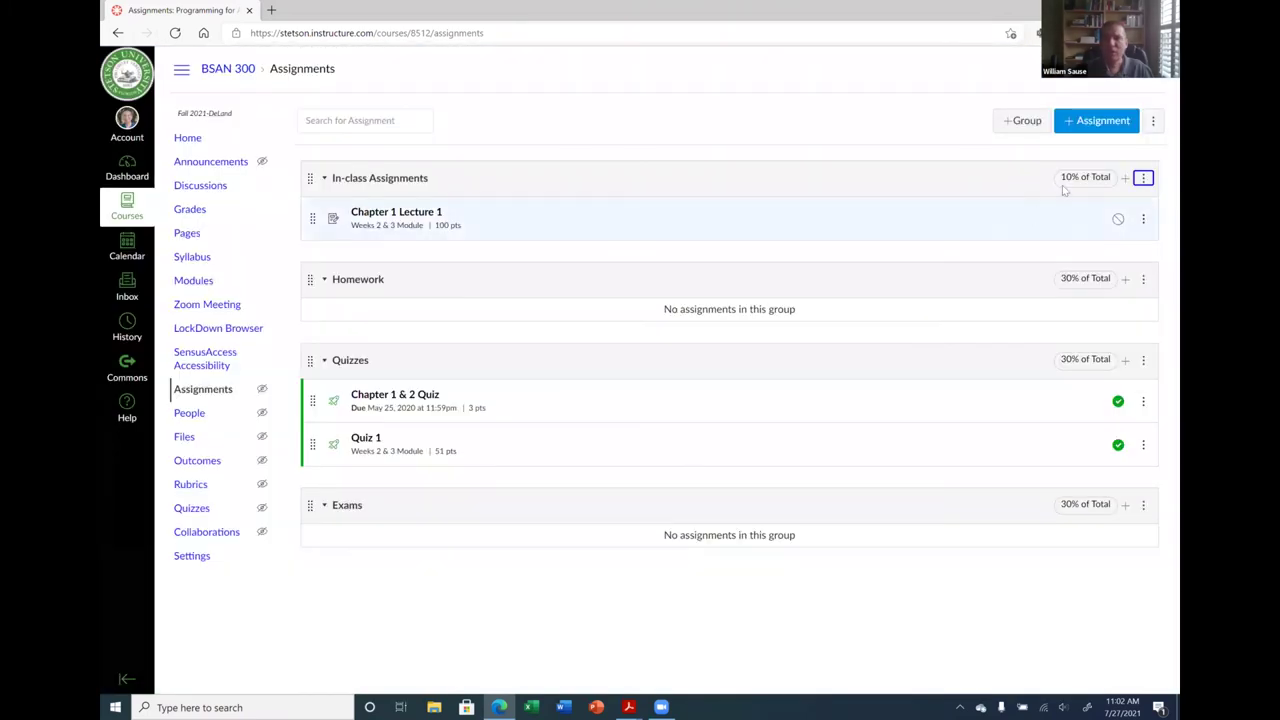
View the Homework group's name and grade weight settings, and close them without changes.
click(1143, 281)
click(1124, 322)
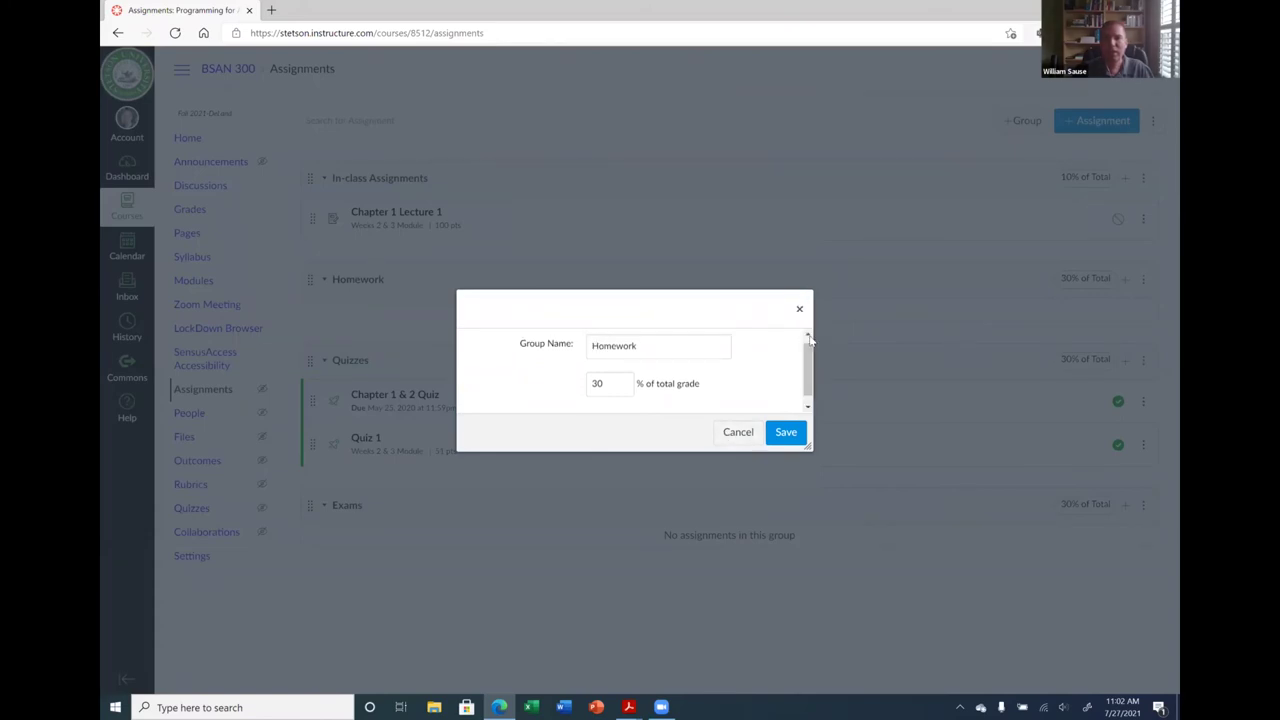
click(798, 308)
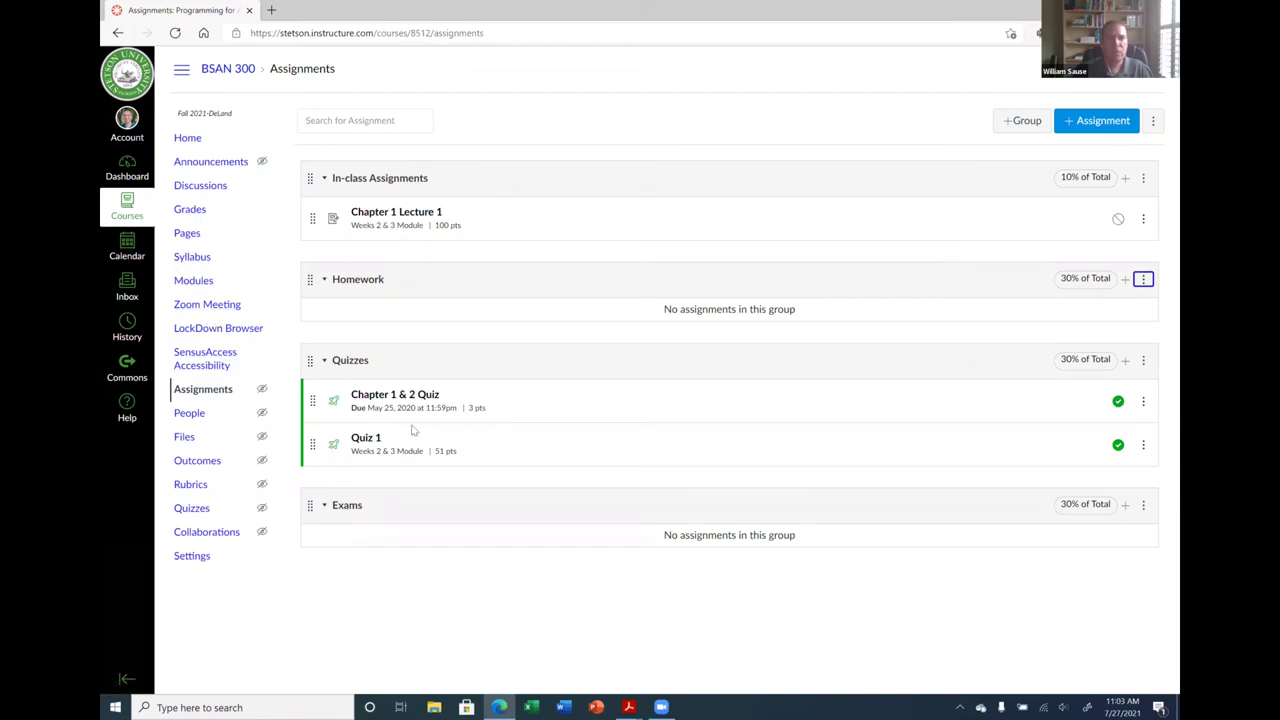
Create a quiz with the New Quizzes engine and name it New Quiz 1.
click(193, 509)
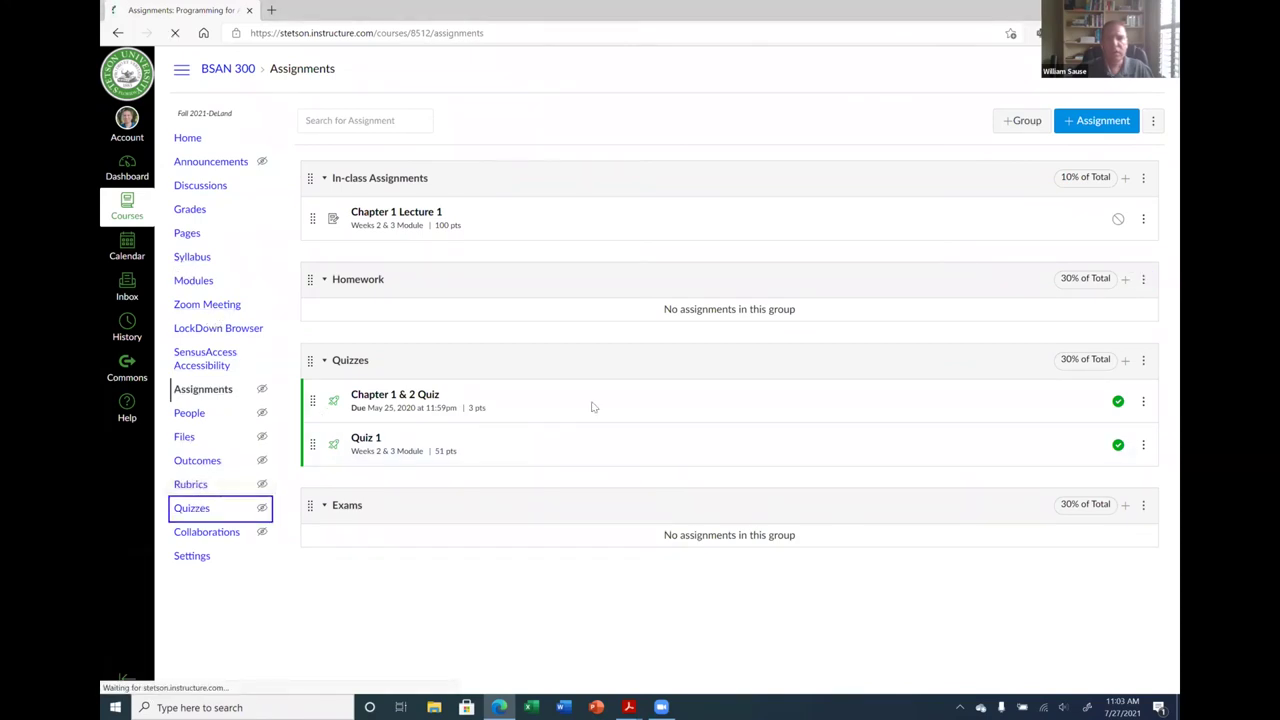
click(1108, 124)
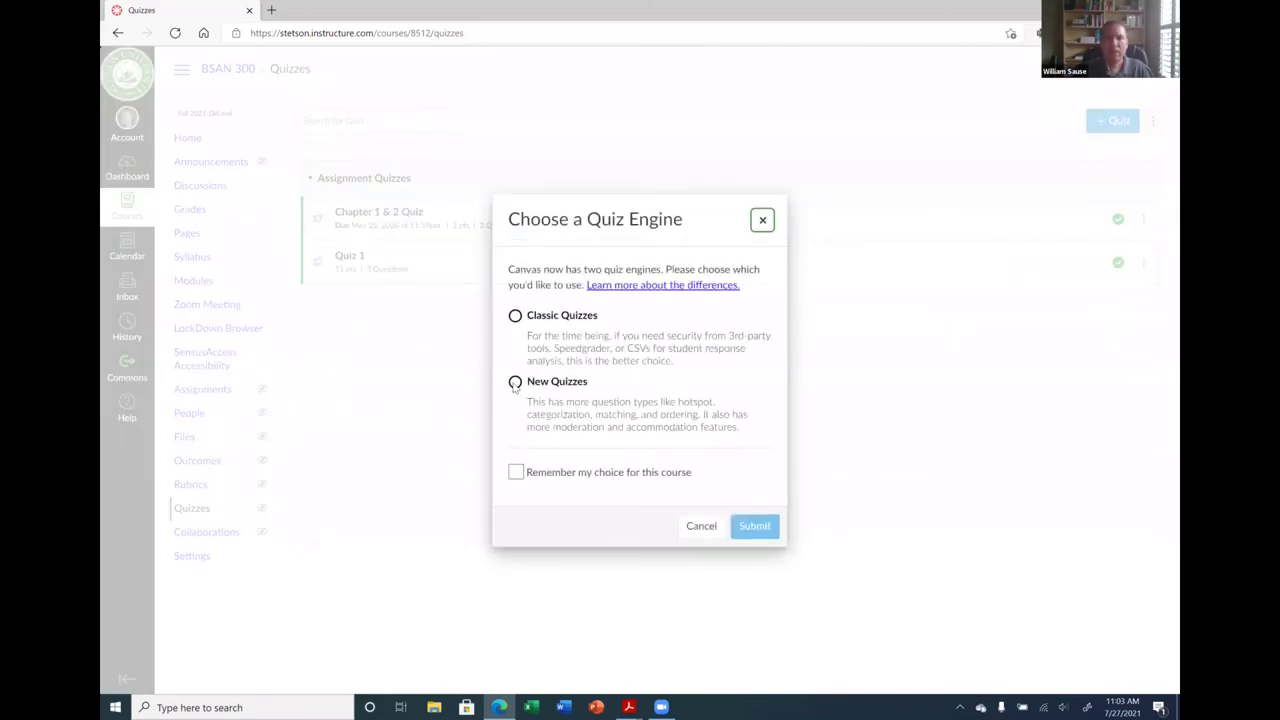
click(515, 382)
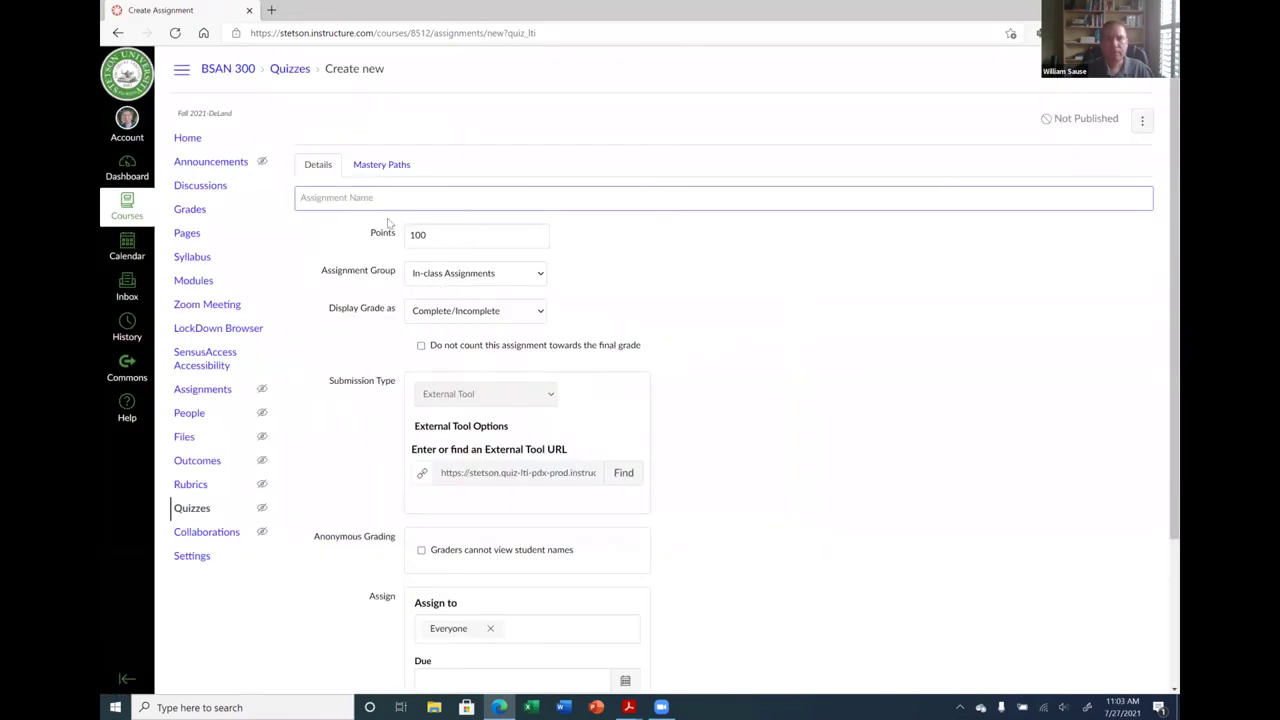
scroll(757, 381, down, 2)
scroll(737, 409, up, 2)
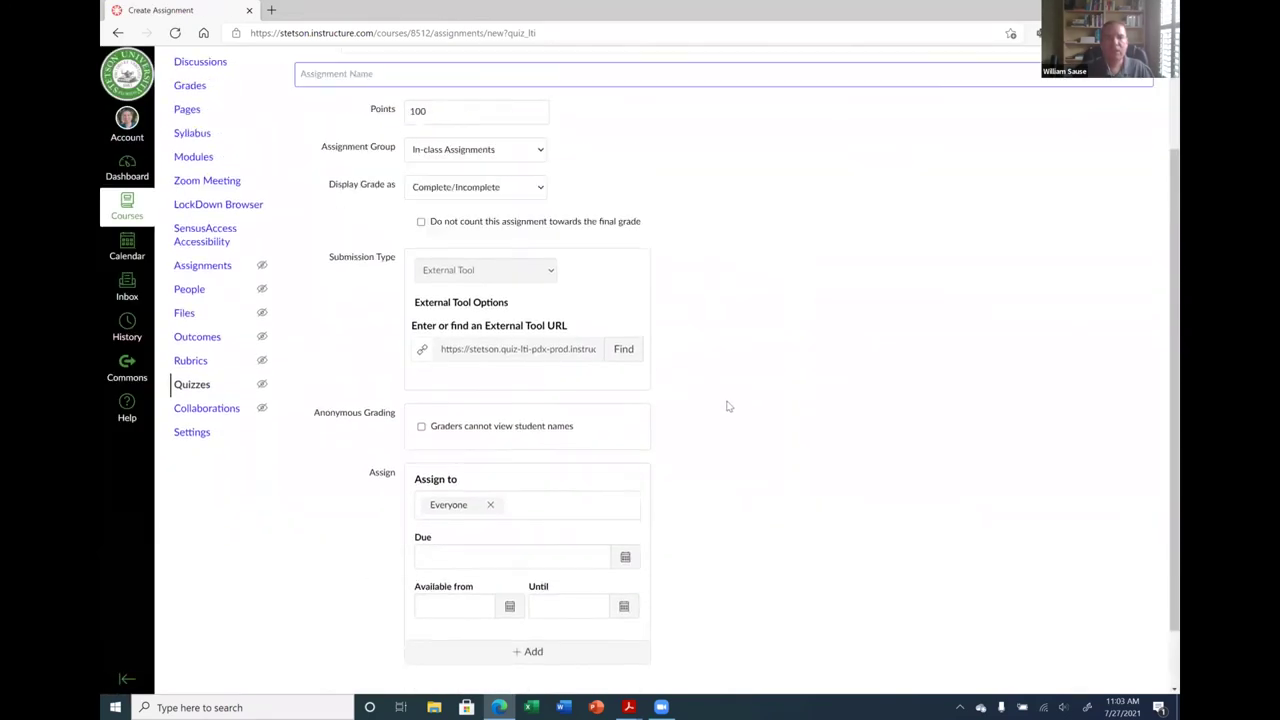
click(380, 198)
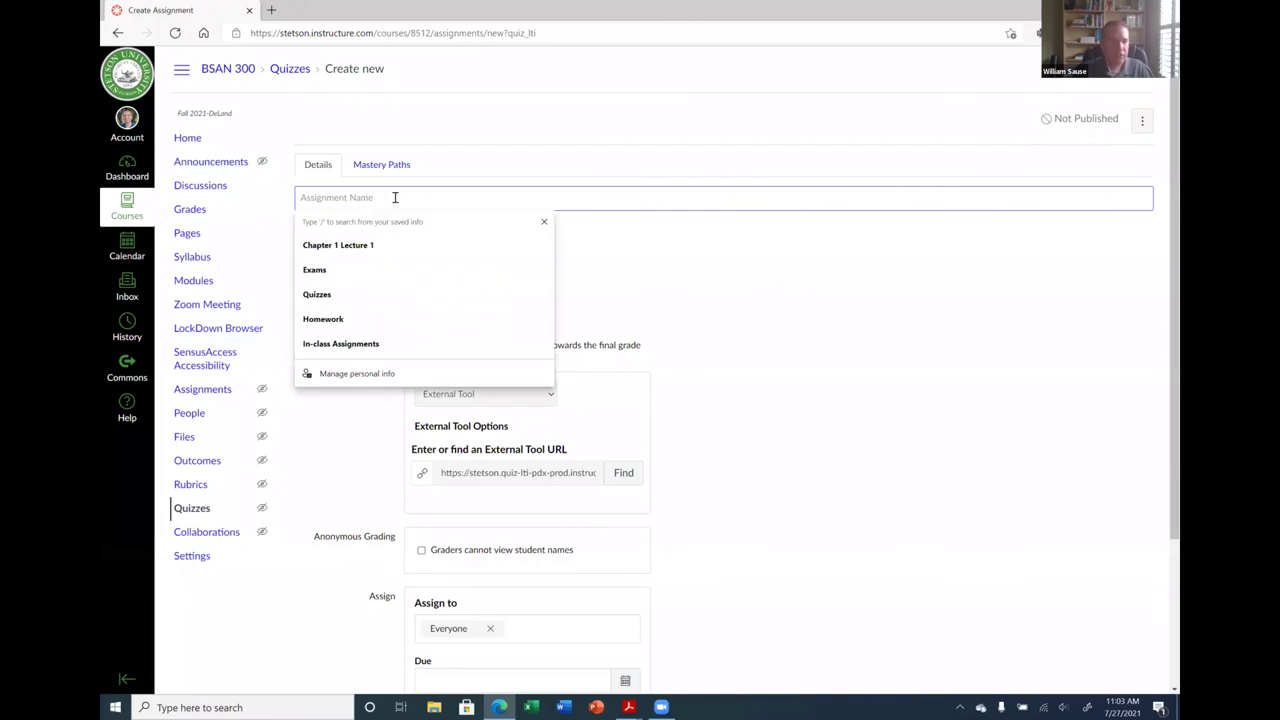
text(Now Quiz 1)
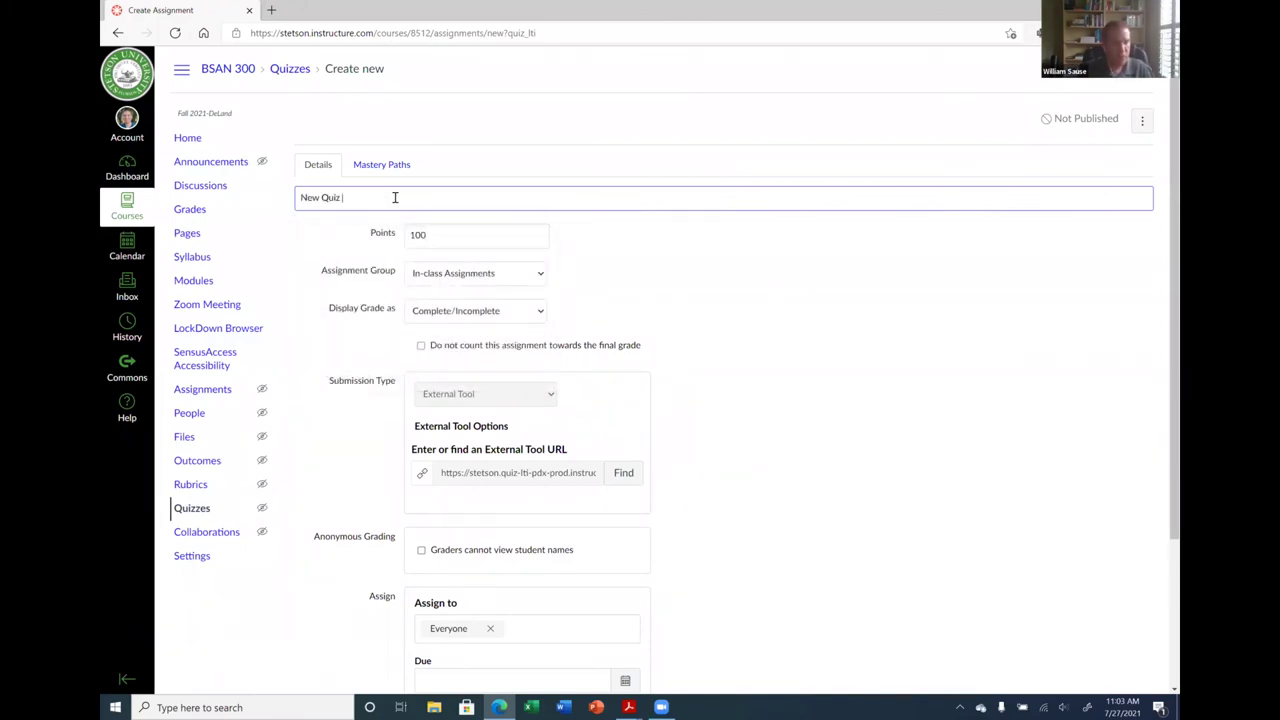
click(670, 254)
Place New Quiz 1 in the Quizzes assignment group and display its grade as Points.
scroll(670, 254, down, 2)
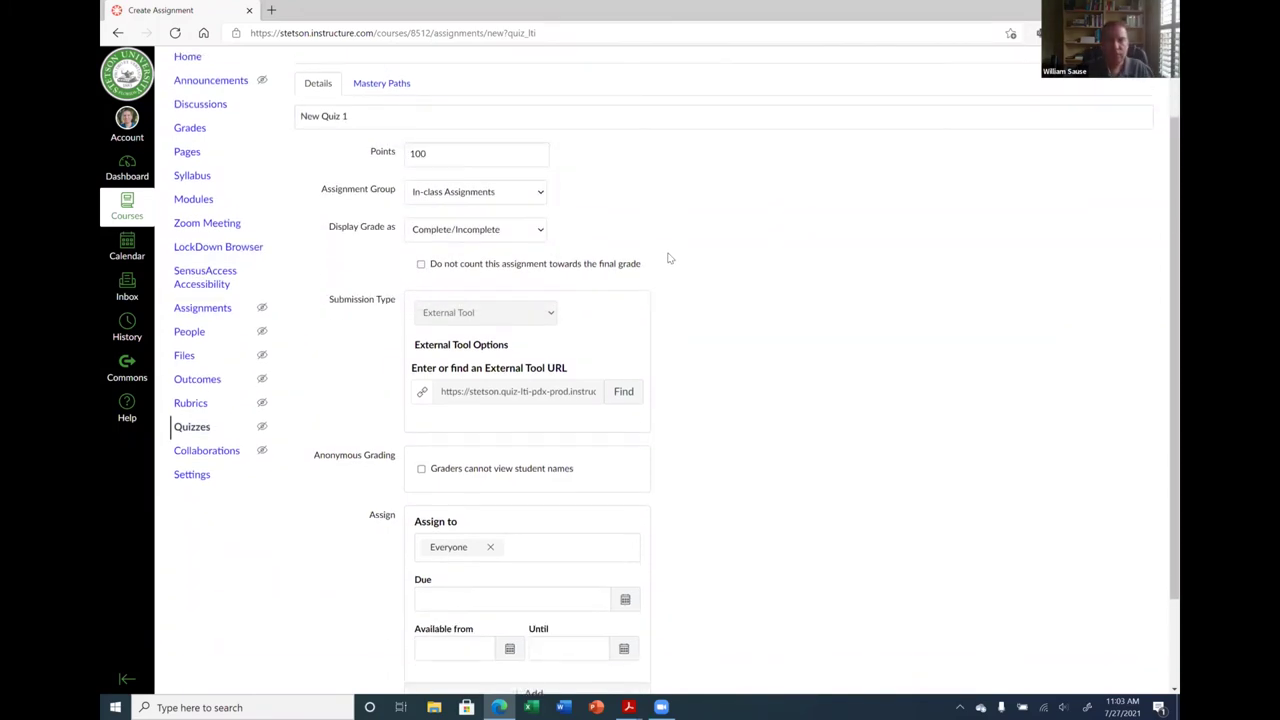
scroll(432, 278, up, 2)
click(437, 278)
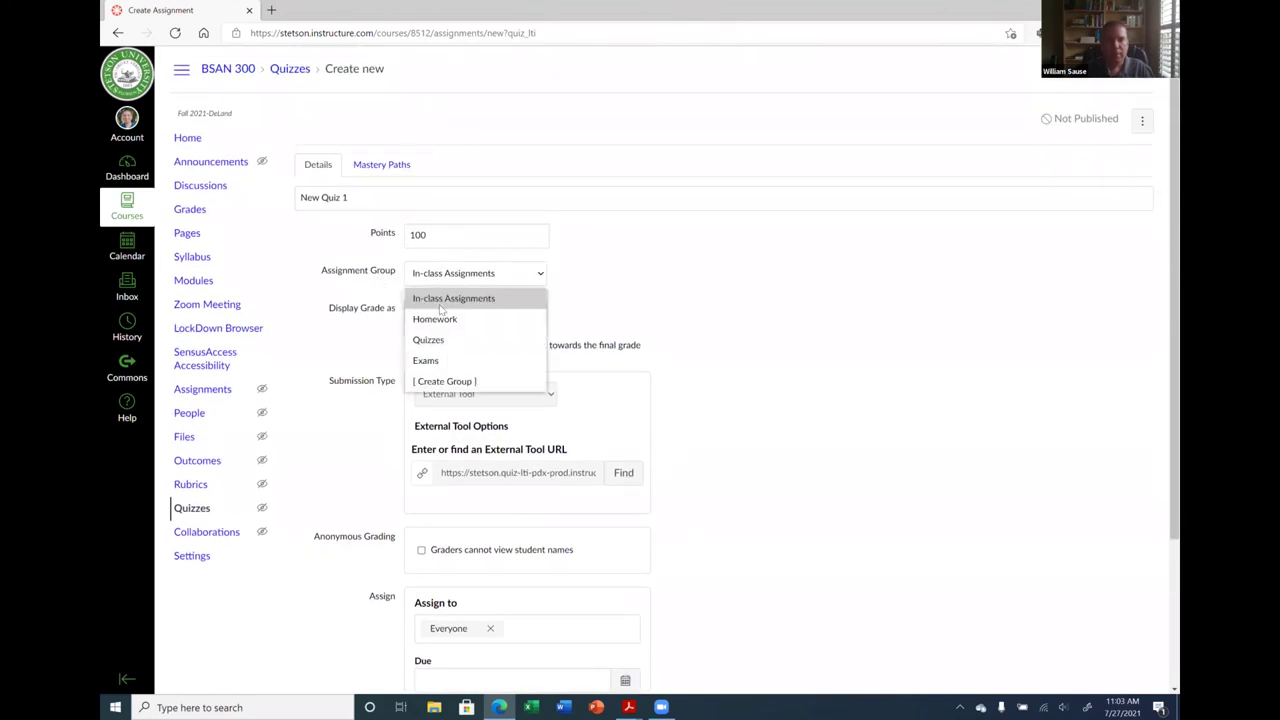
click(438, 337)
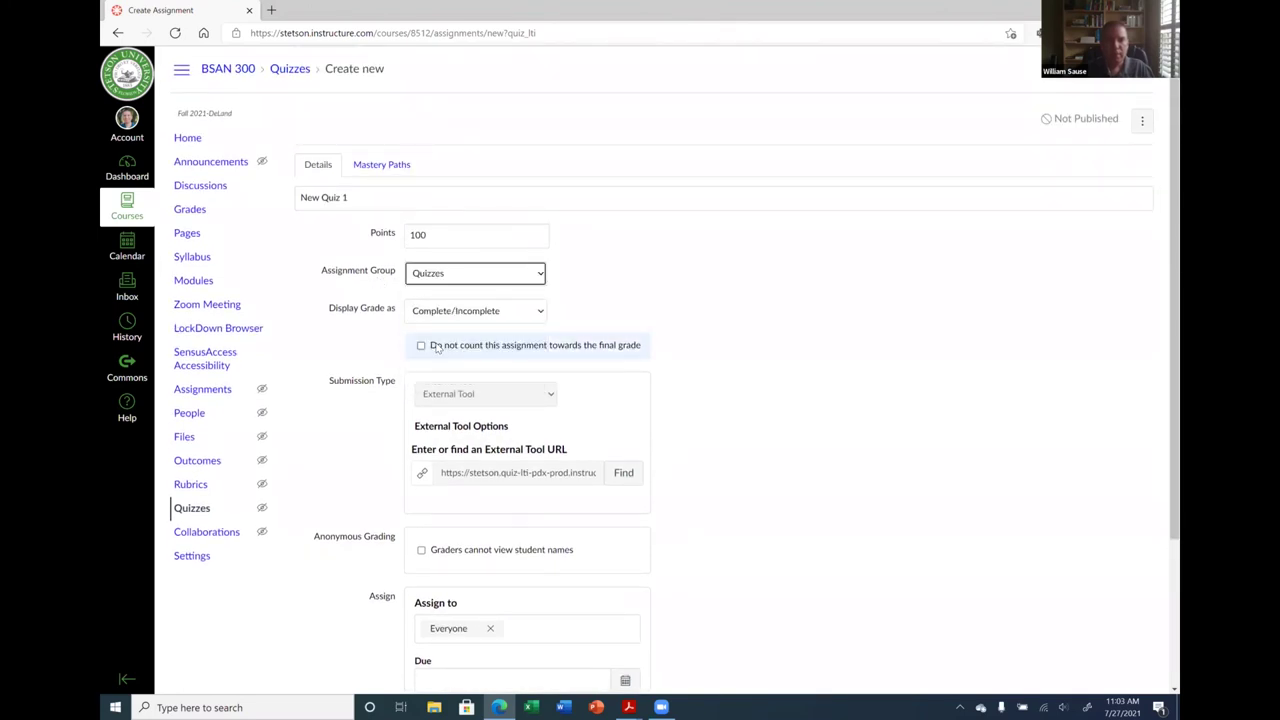
click(463, 317)
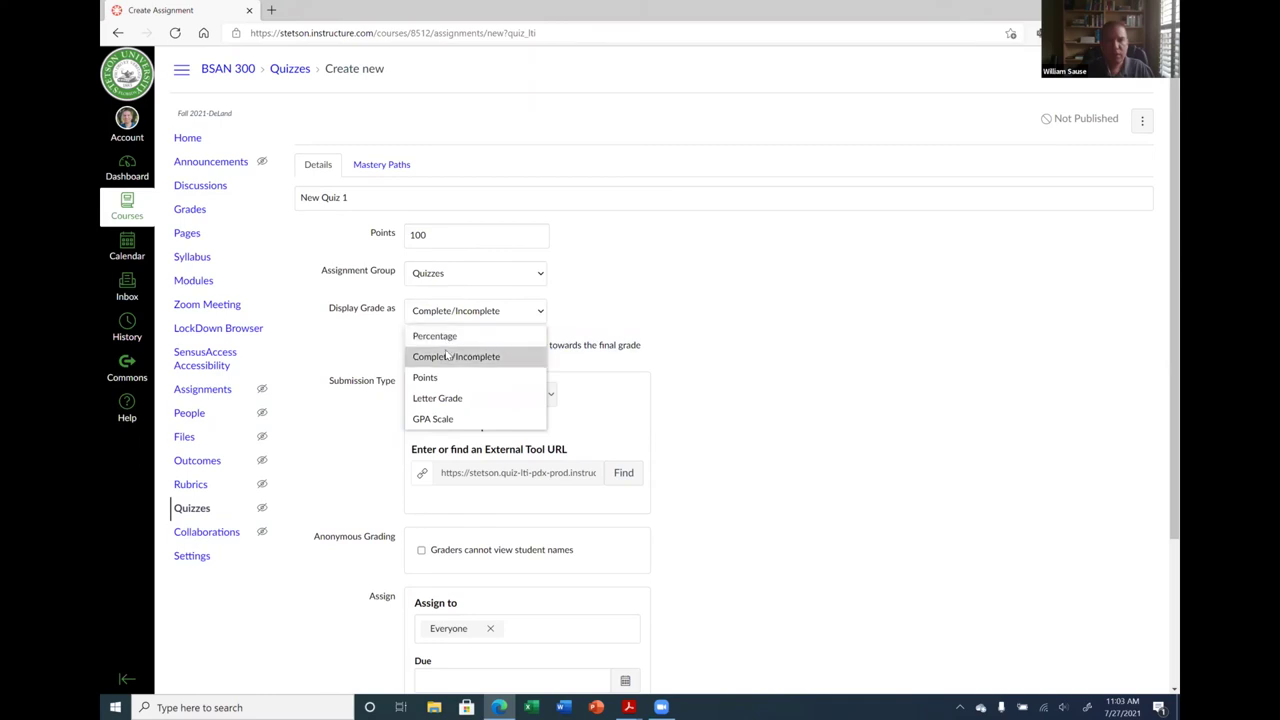
click(447, 377)
Examine New Quiz 1's submission type, anonymous grading, and assign and due date options.
scroll(773, 371, down, 3)
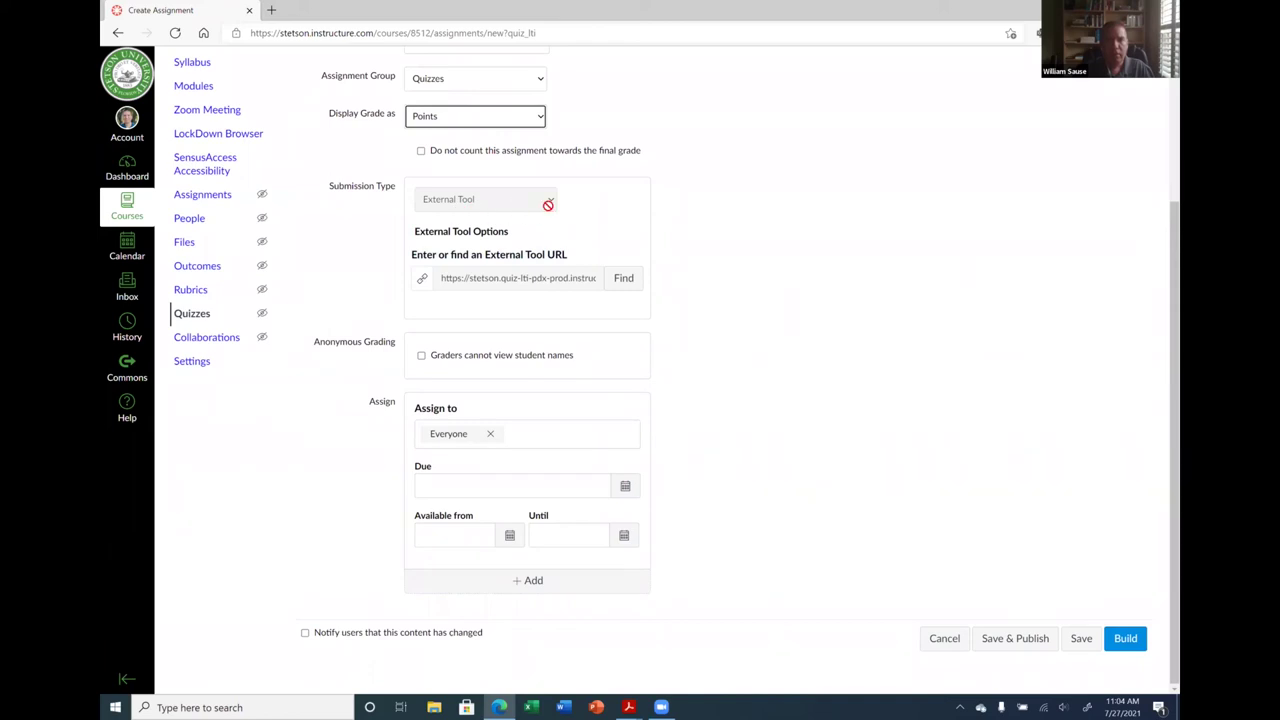
scroll(549, 201, up, 2)
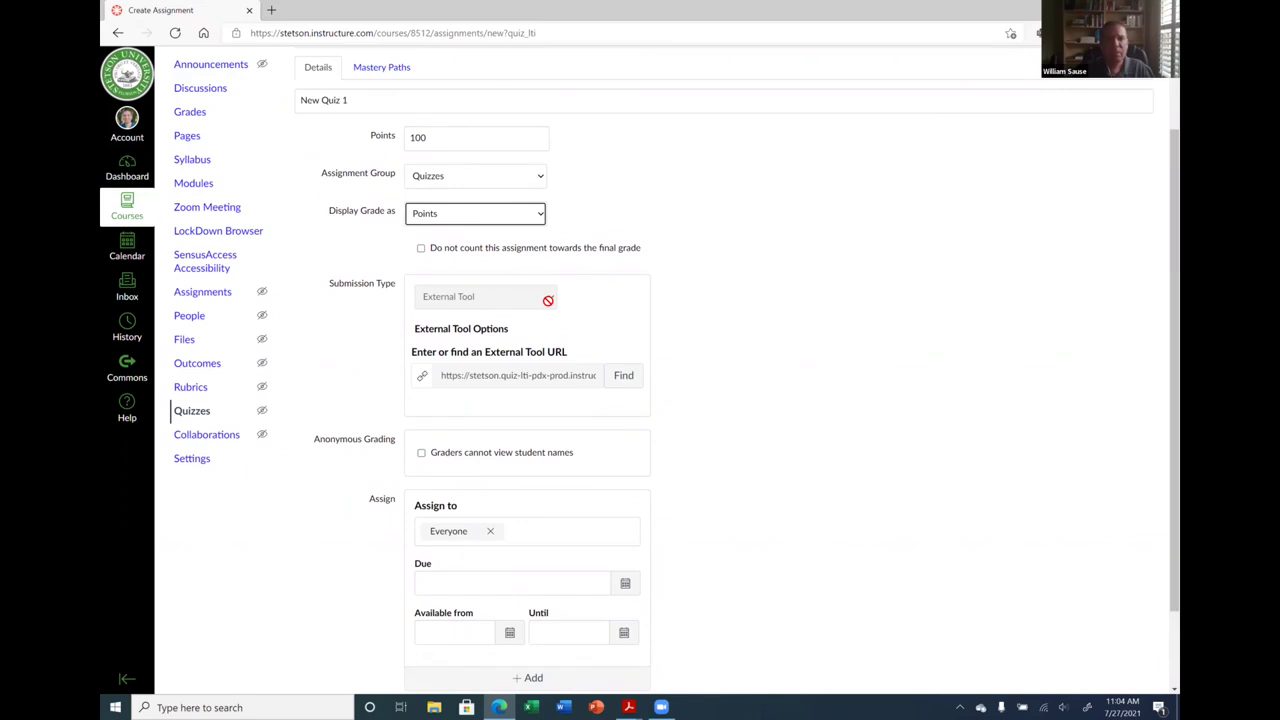
scroll(548, 300, up, 1)
scroll(545, 312, down, 1)
scroll(541, 326, up, 1)
scroll(541, 326, down, 1)
click(510, 318)
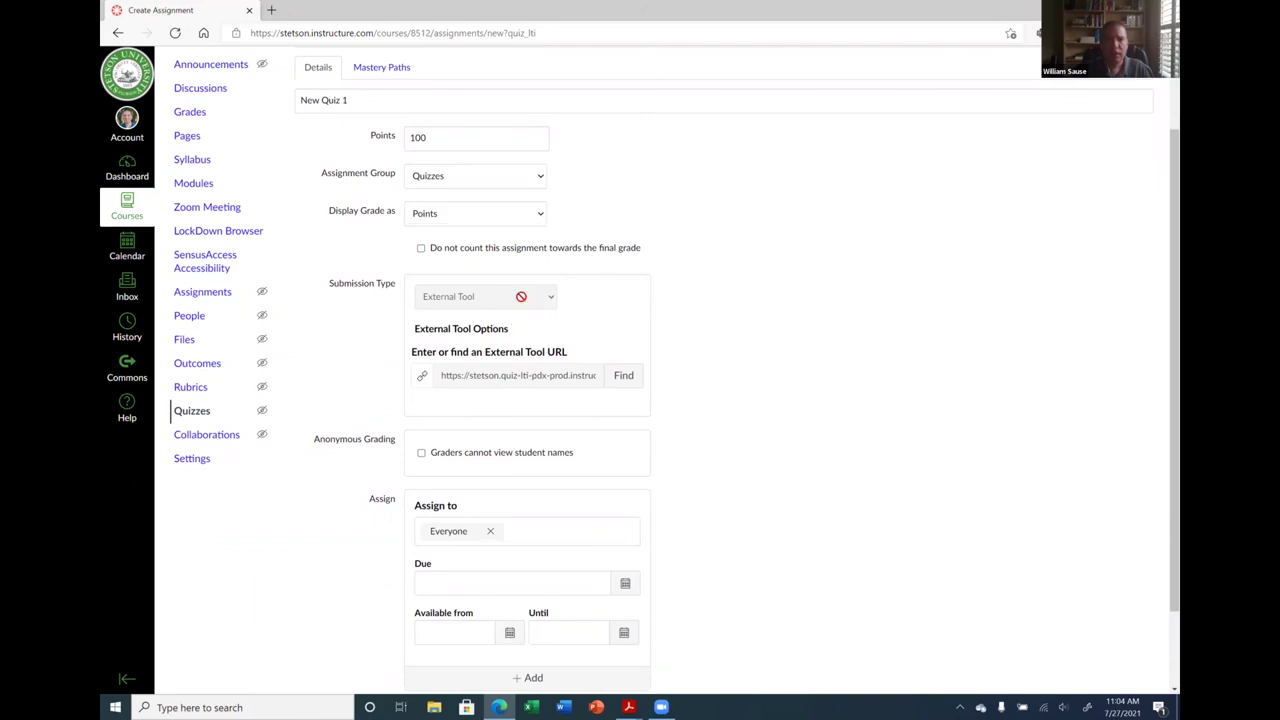
scroll(760, 342, down, 2)
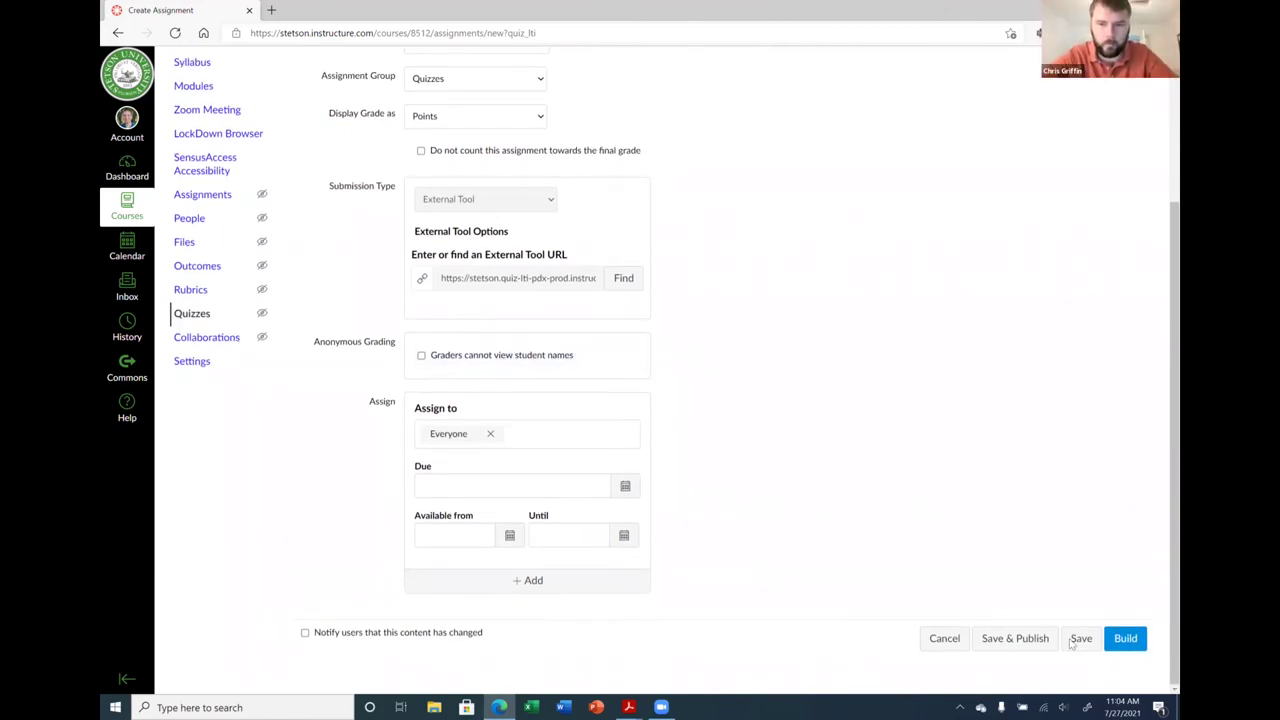
Save the details of New Quiz 1 by opening it for building, and view the available item banks.
click(1124, 641)
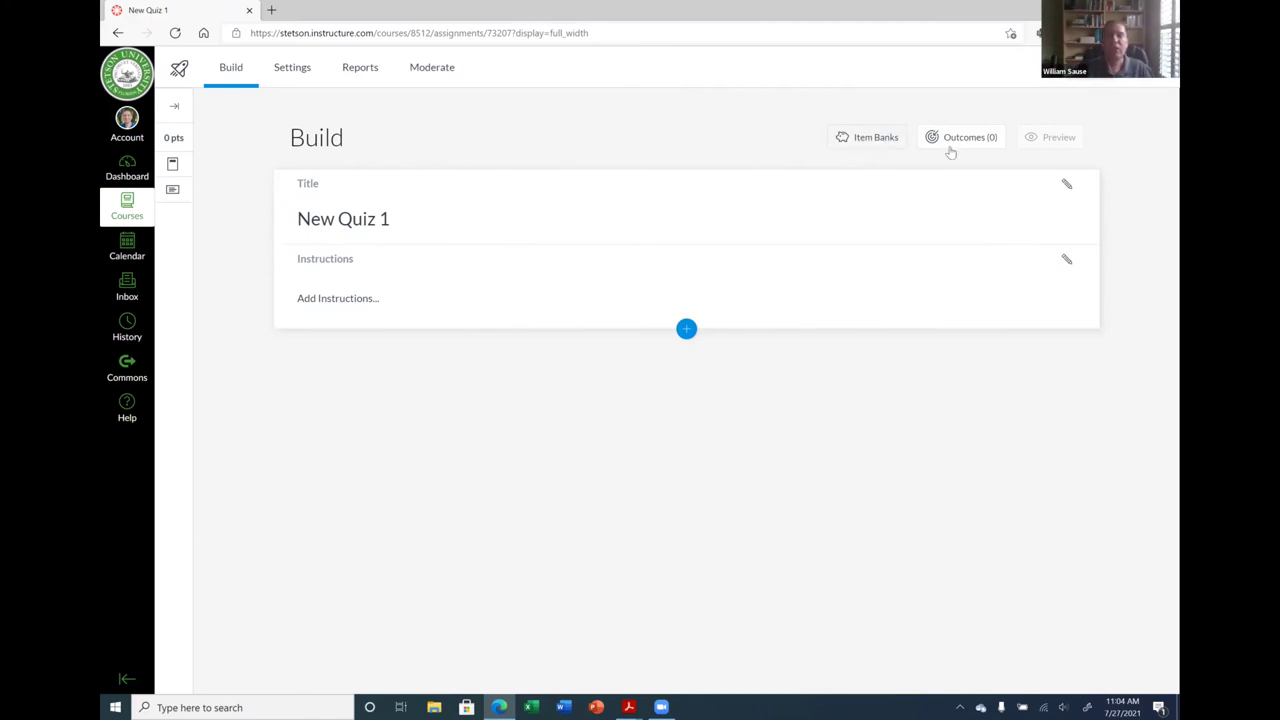
click(875, 140)
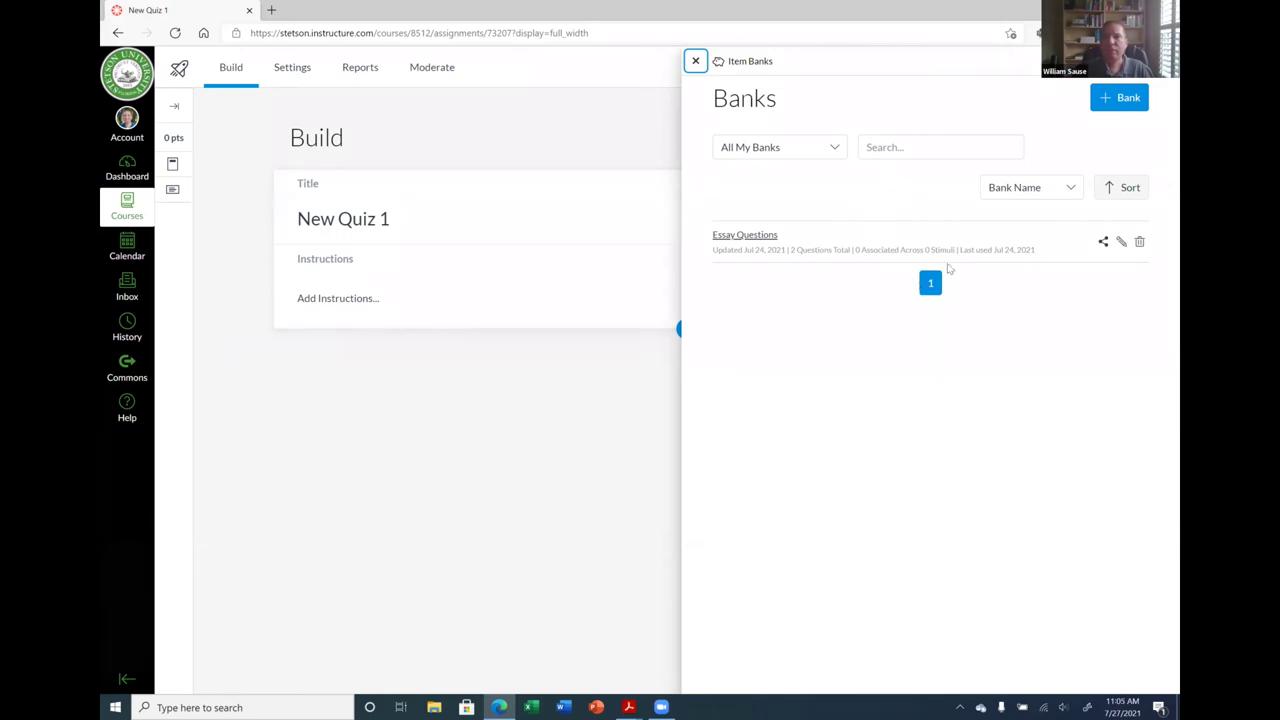
click(695, 62)
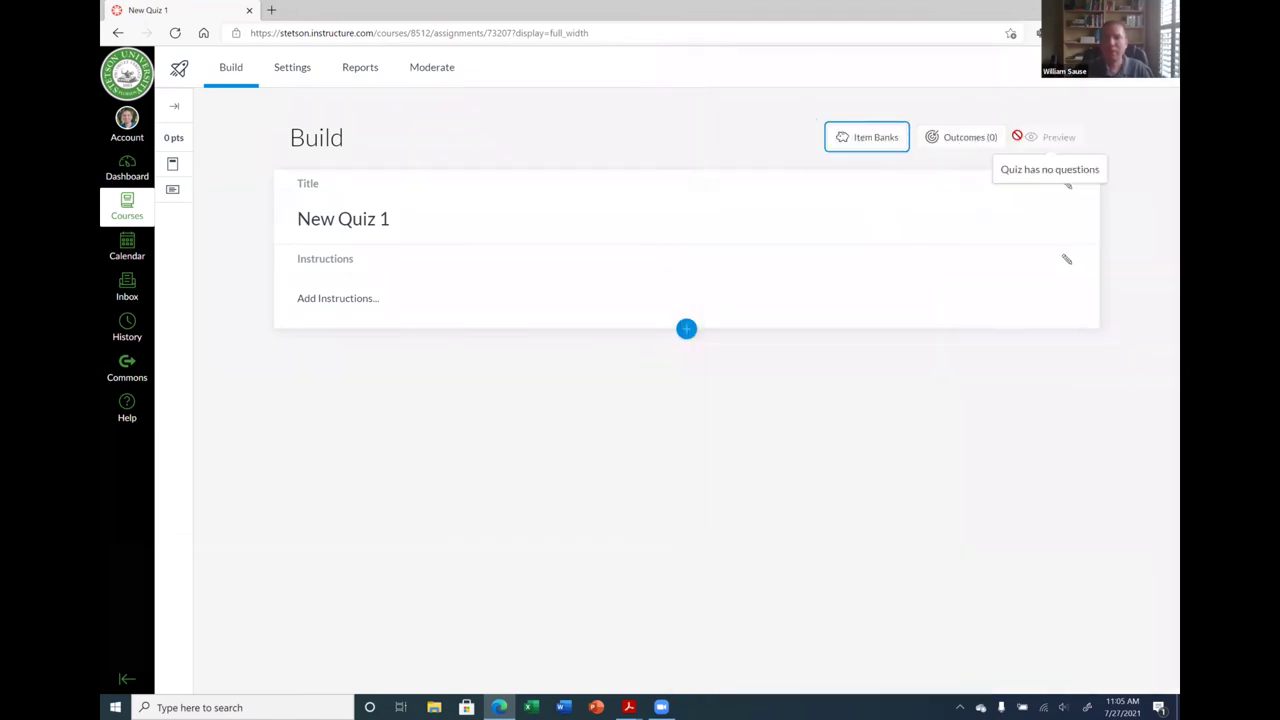
Insert an essay question titled Question 1 with the prompt "This is an essay quesiton.".
click(686, 330)
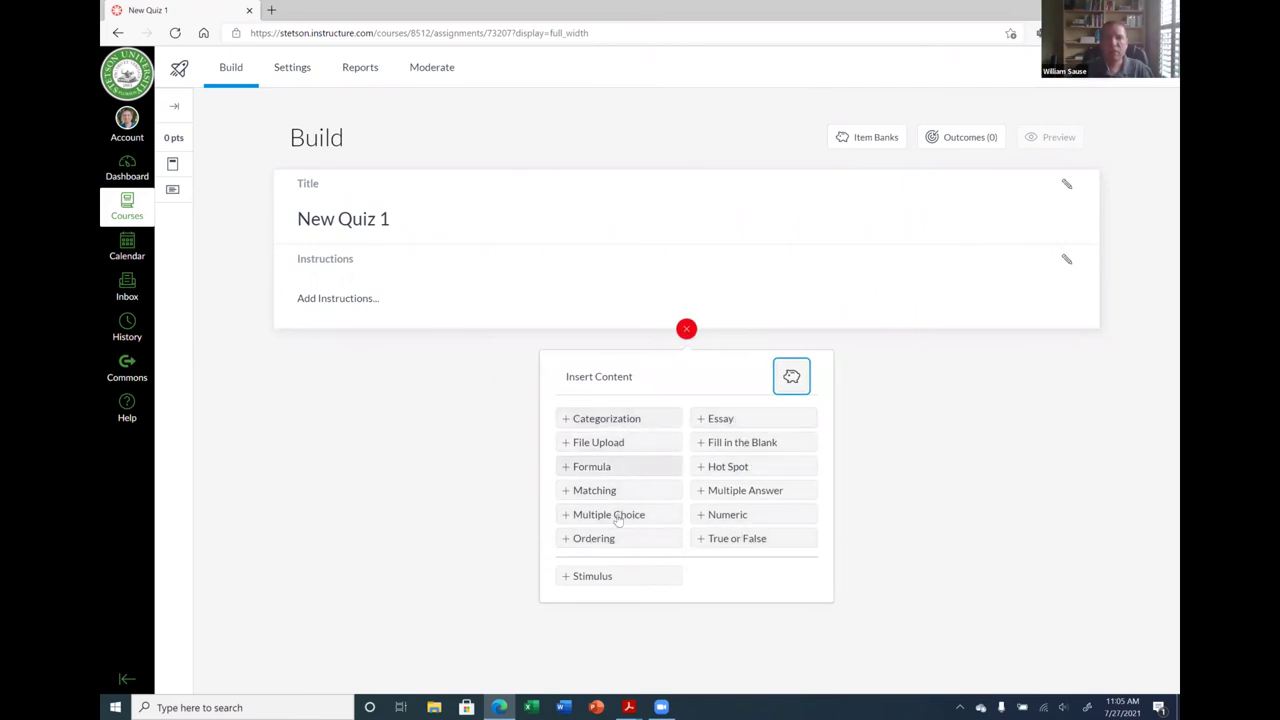
click(722, 422)
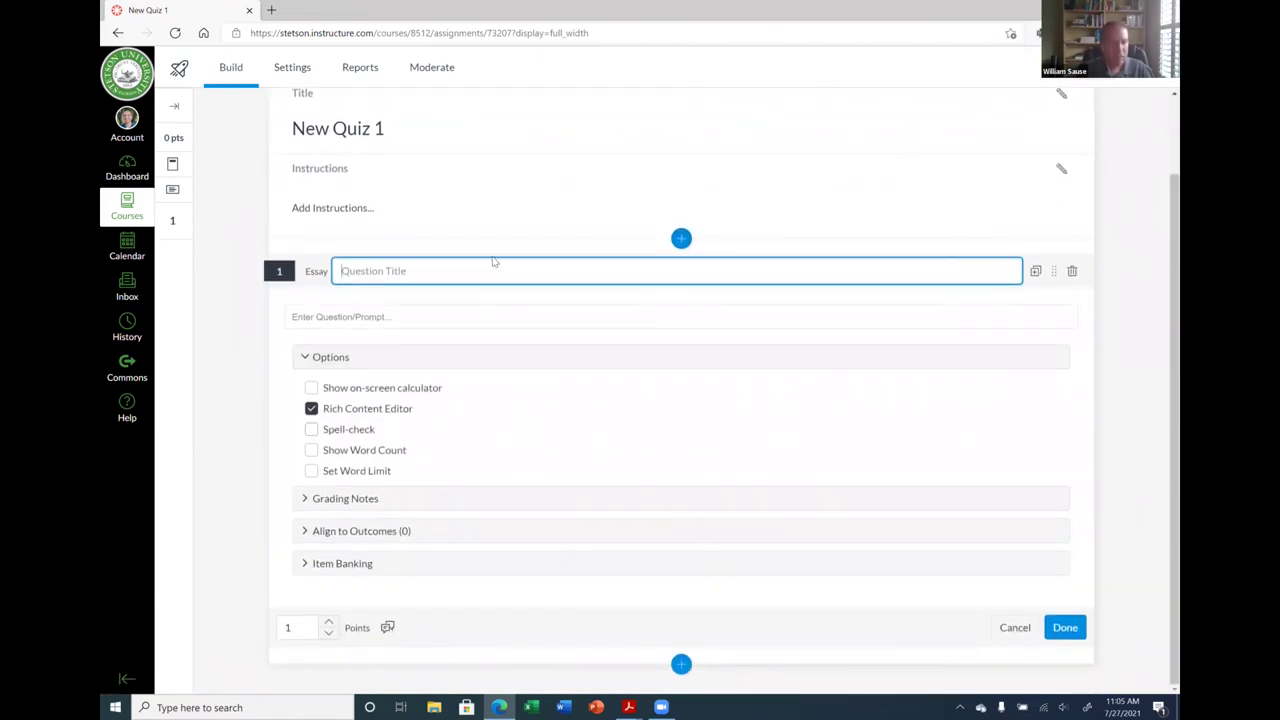
text(Question 1)
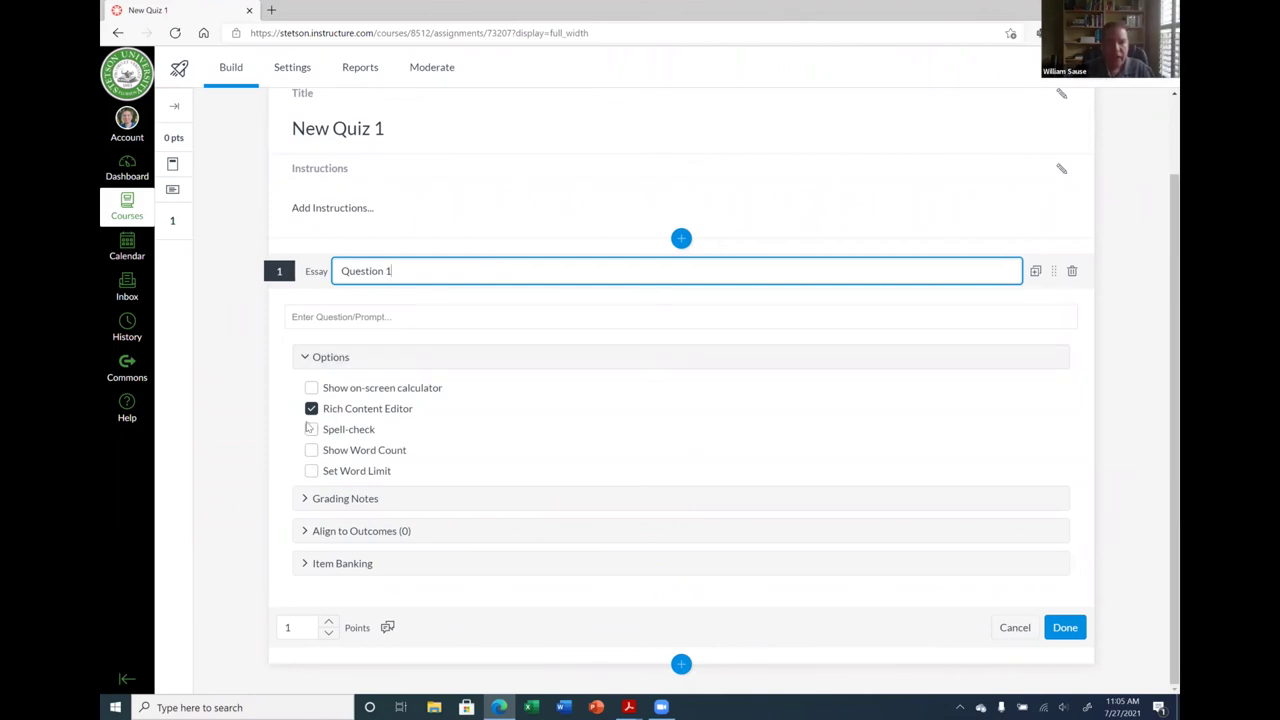
click(294, 389)
click(355, 320)
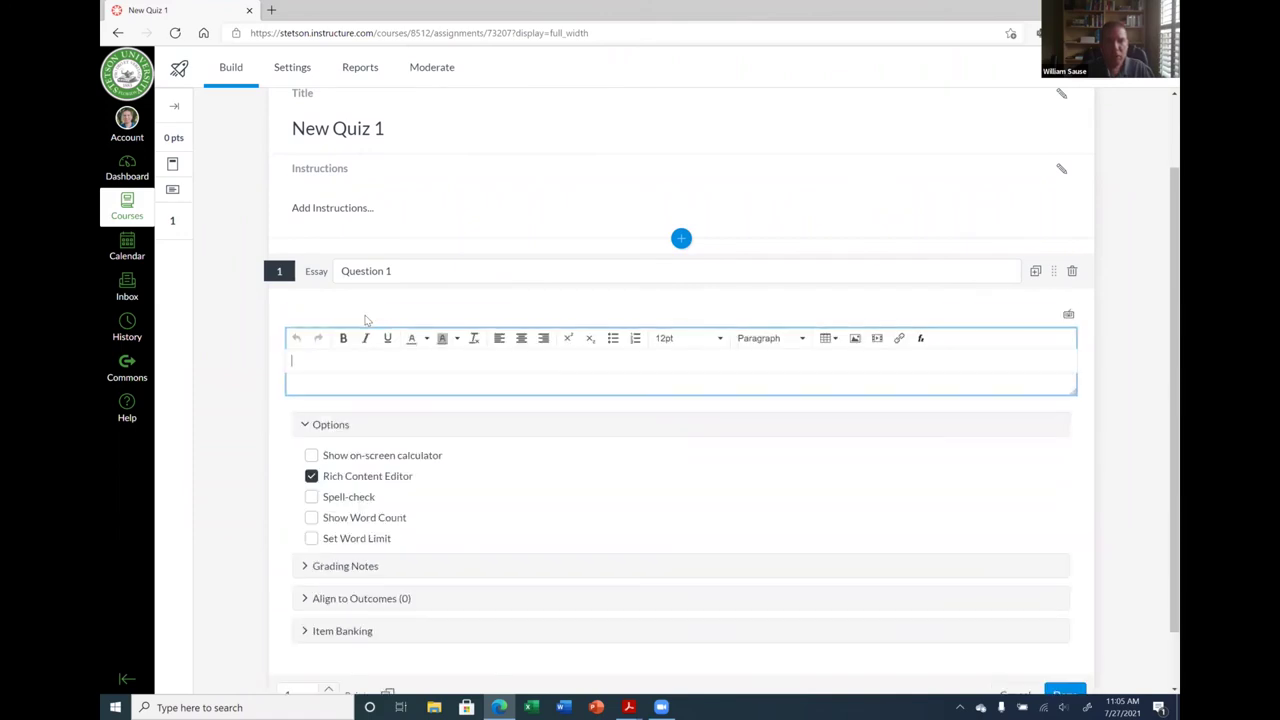
text(This is an)
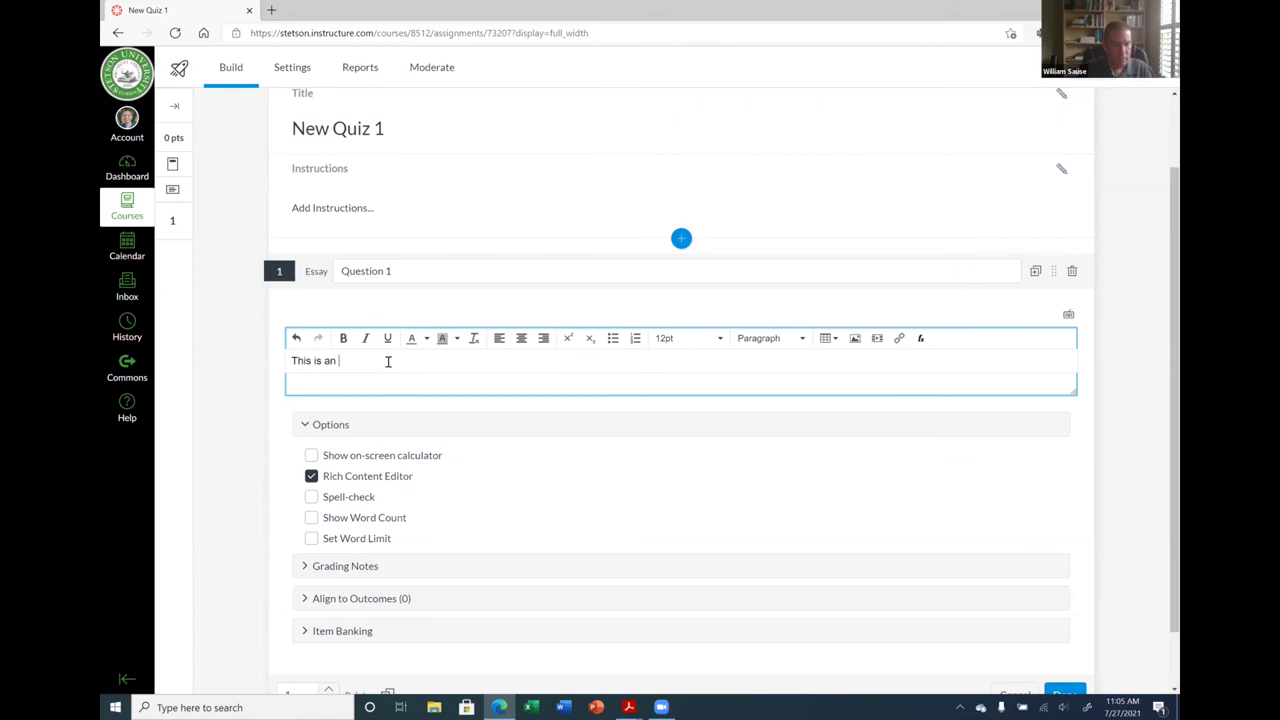
text( essay question.)
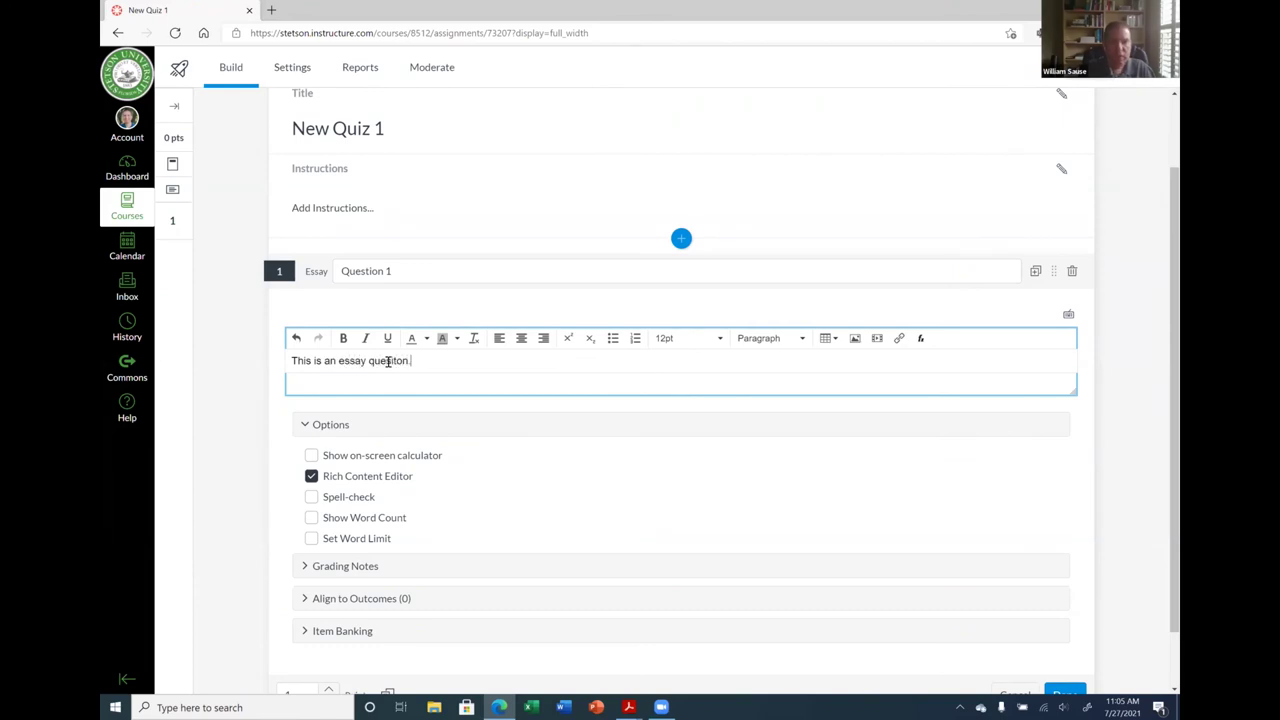
Examine the essay question's answer options, Grading Notes and Item Banking settings.
click(390, 491)
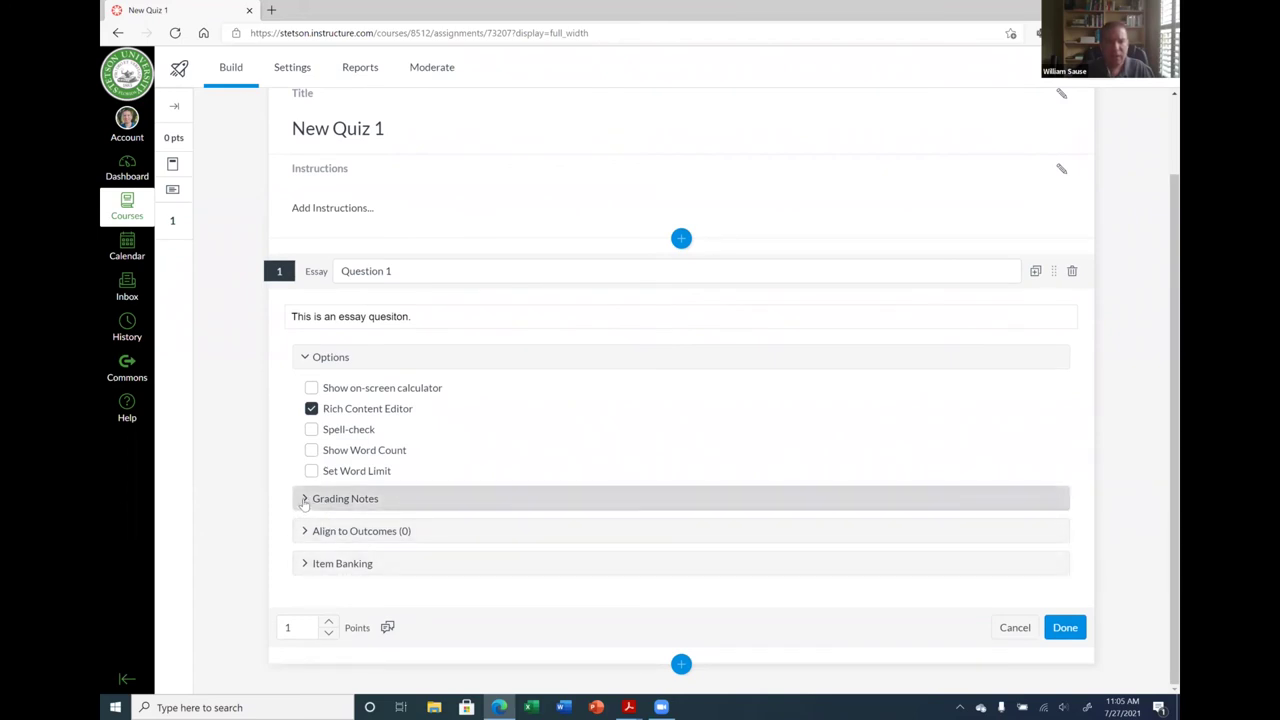
click(304, 499)
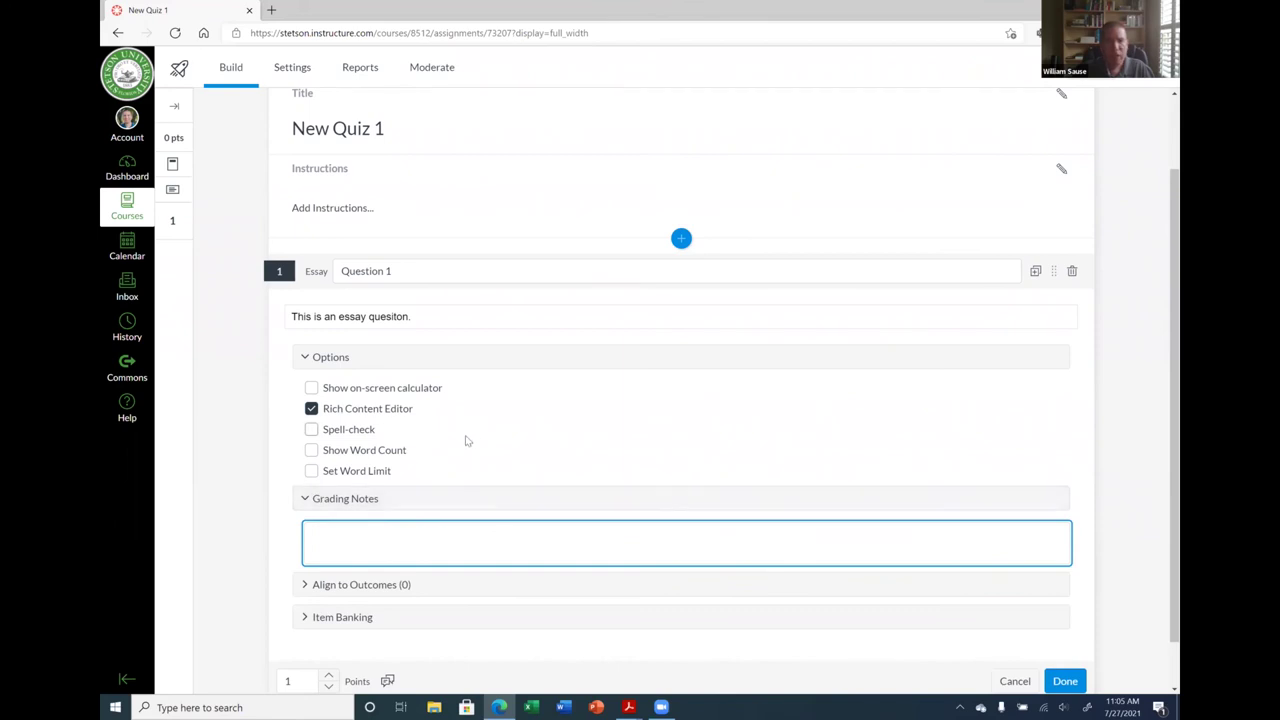
scroll(466, 440, down, 1)
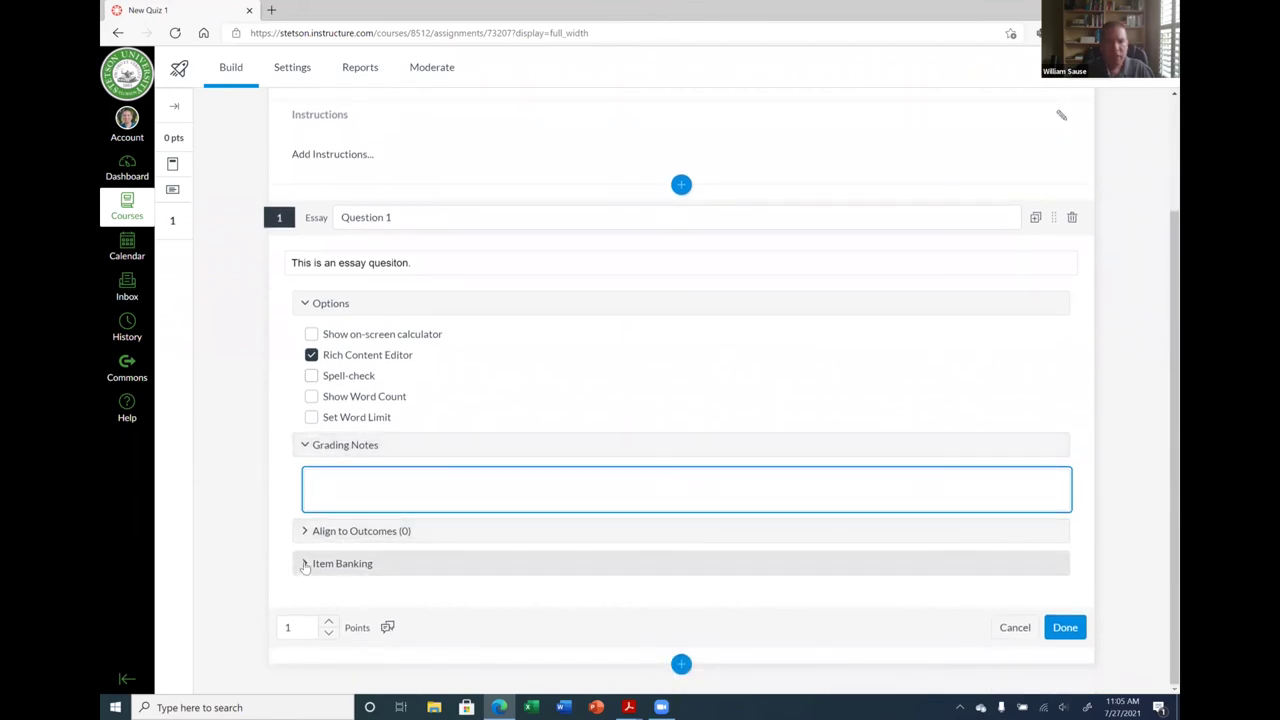
click(303, 564)
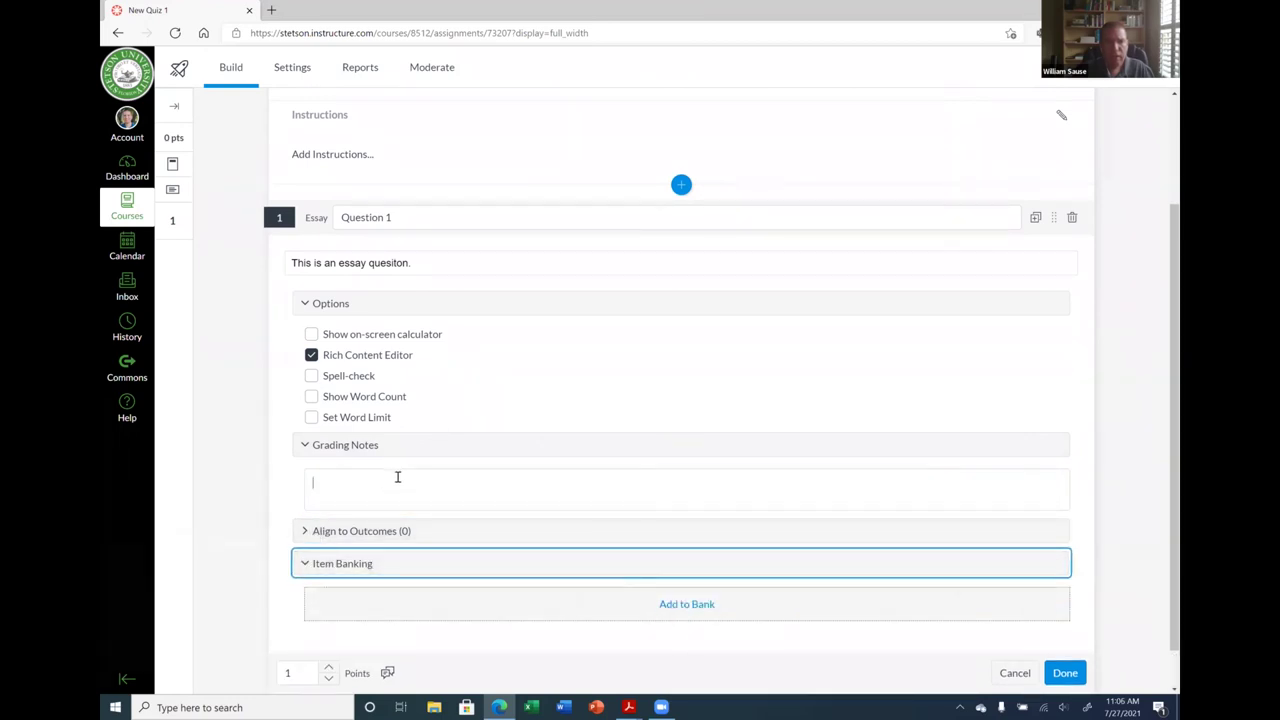
click(450, 490)
scroll(505, 504, up, 1)
scroll(505, 504, down, 1)
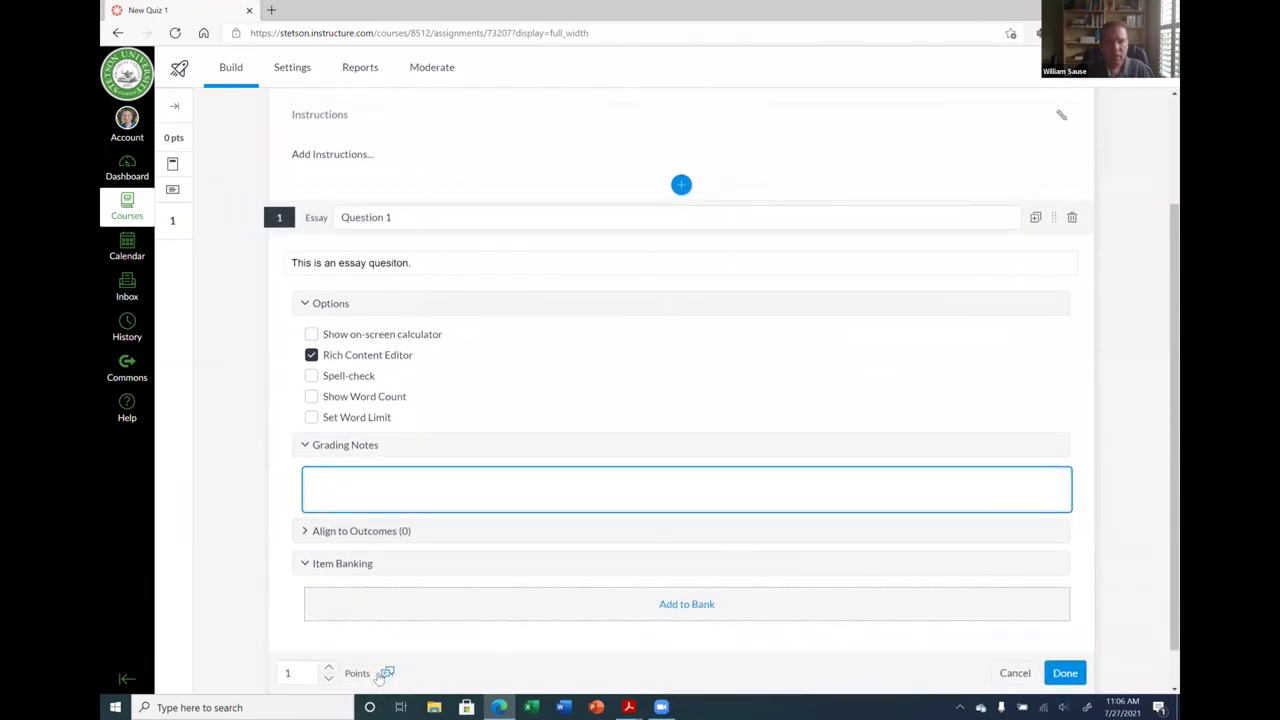
Examine the essay question's student feedback fields for correct, incorrect and general answers, leaving them without saving.
click(387, 674)
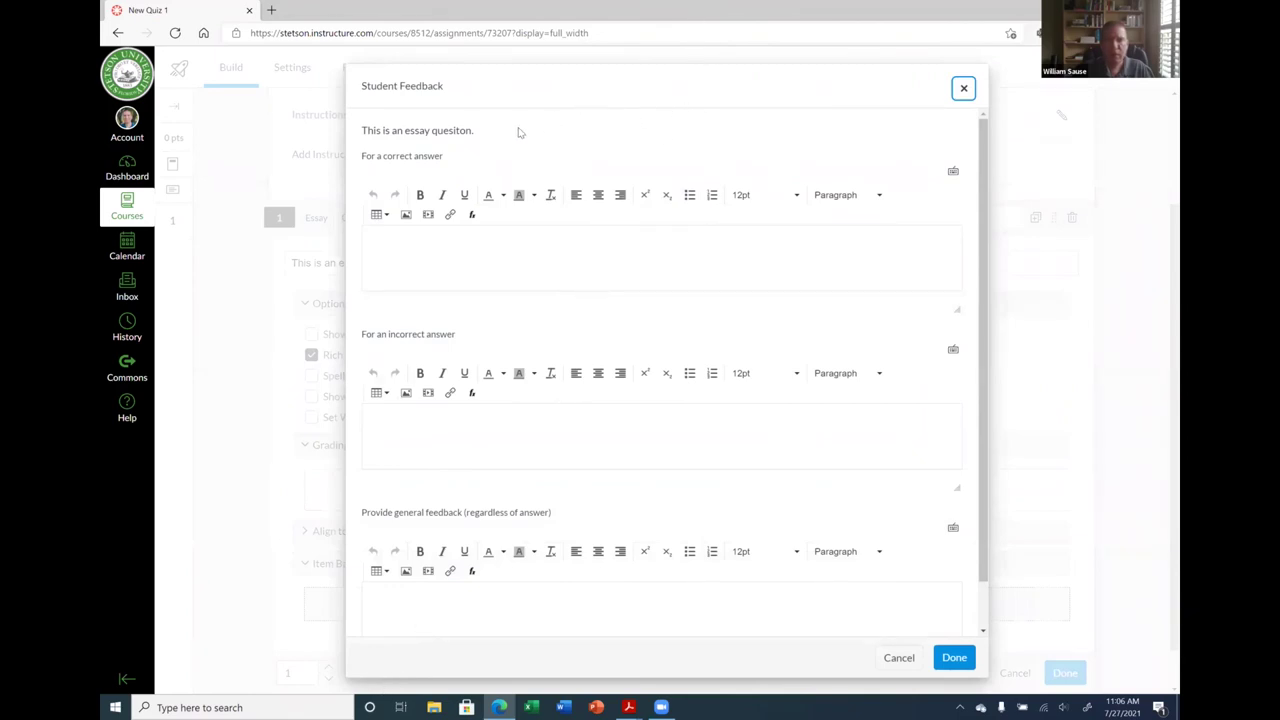
click(395, 245)
click(484, 438)
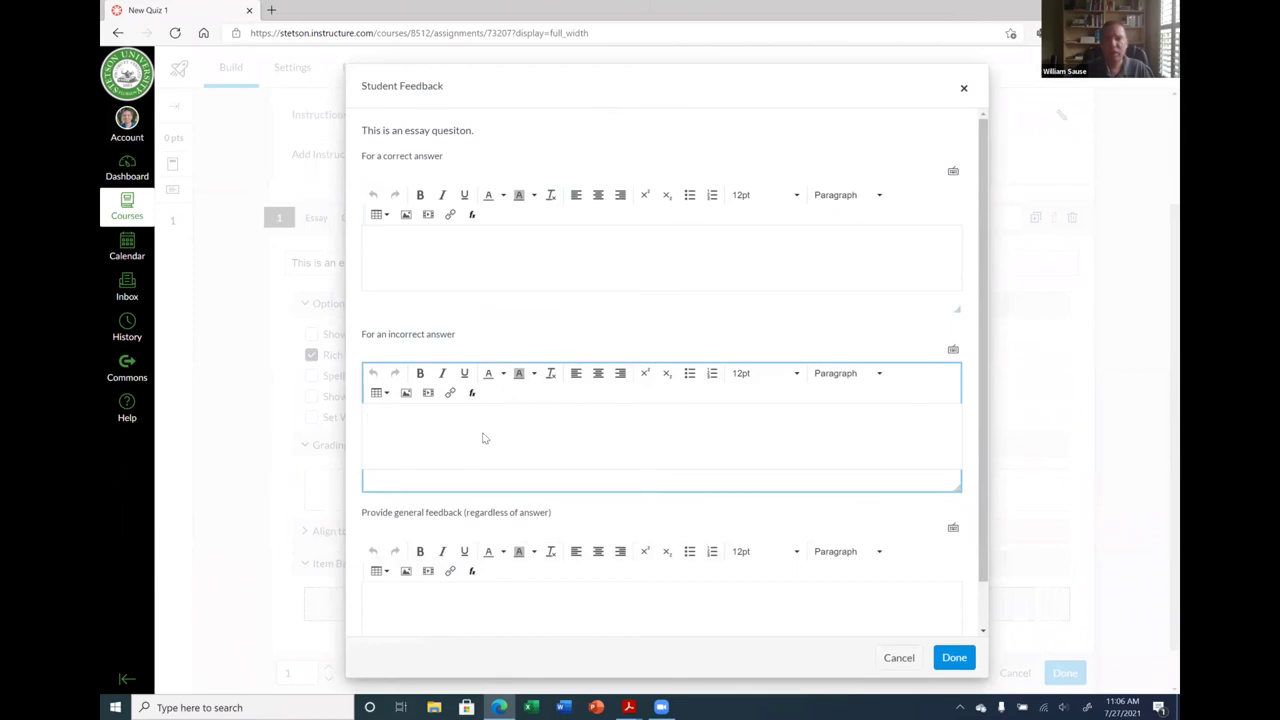
drag(416, 518, 457, 514)
click(440, 512)
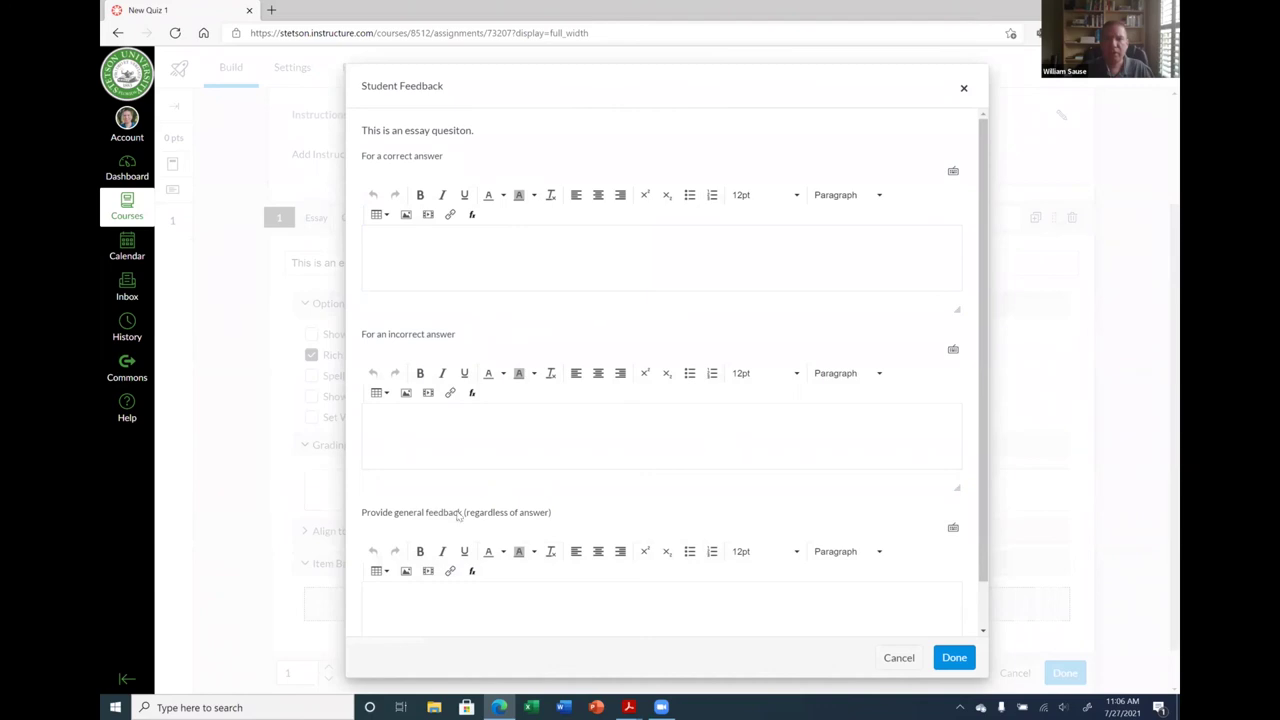
drag(364, 515, 553, 512)
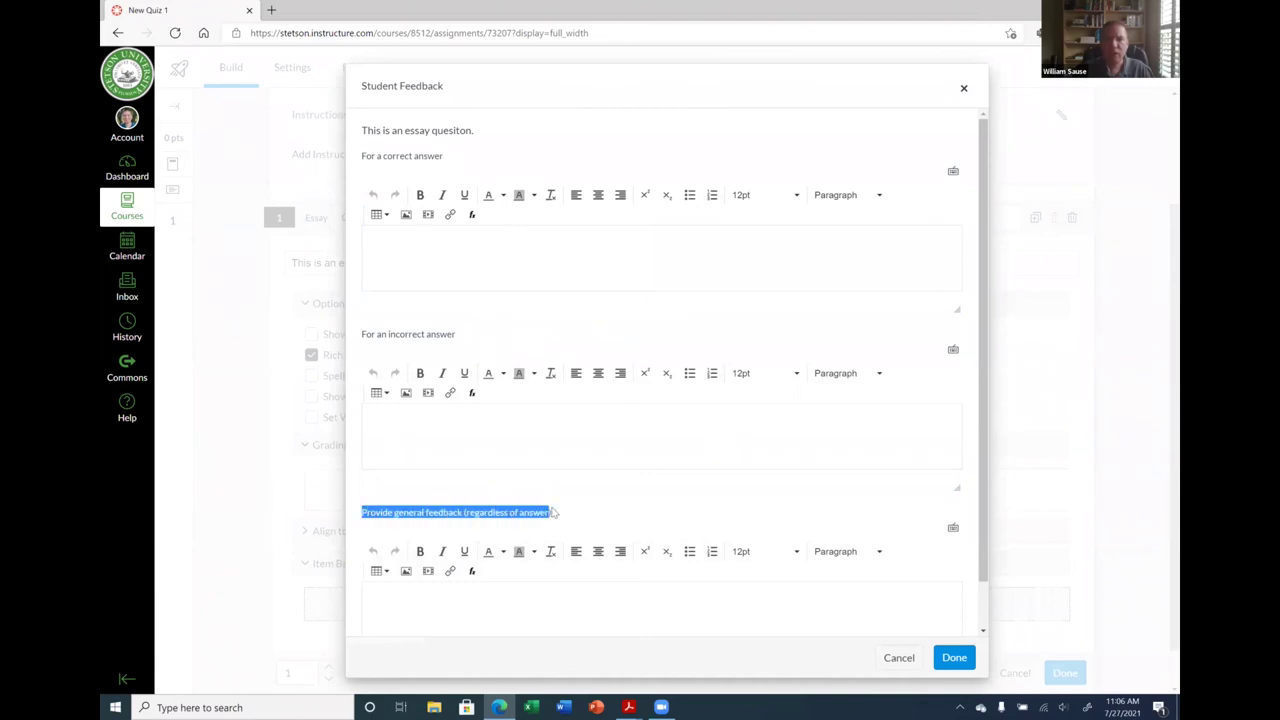
click(537, 418)
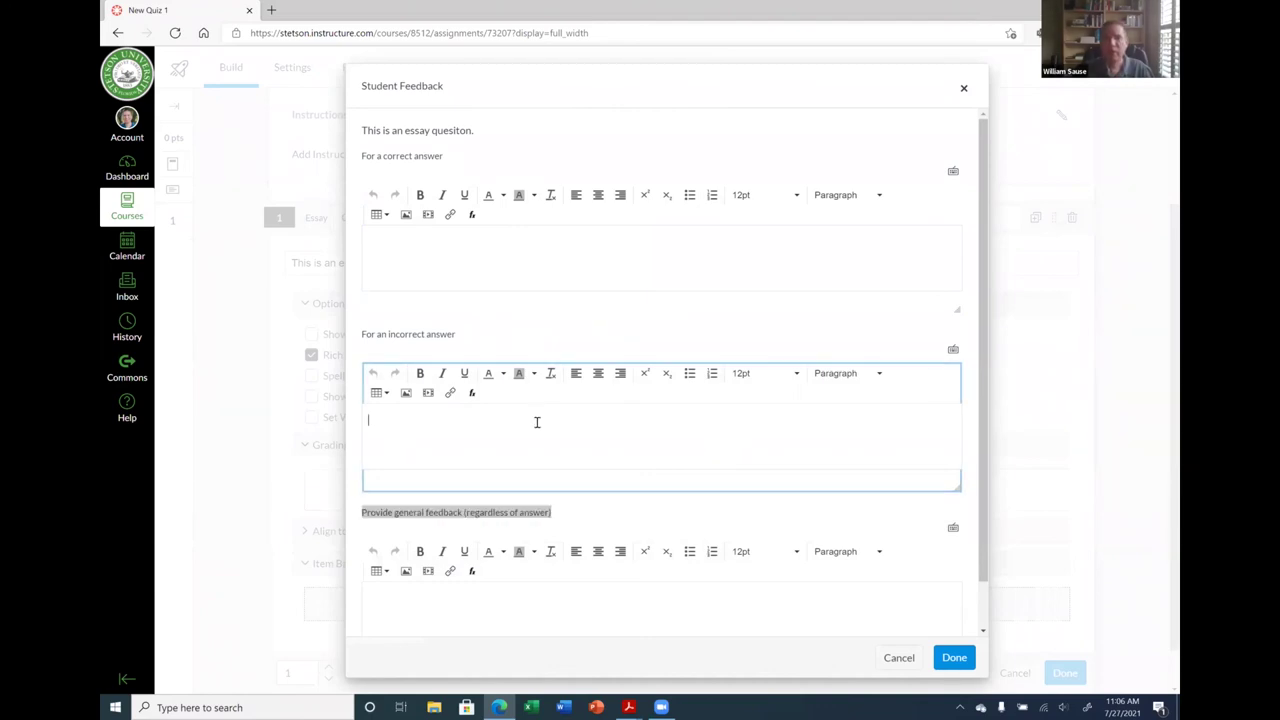
click(474, 250)
click(492, 443)
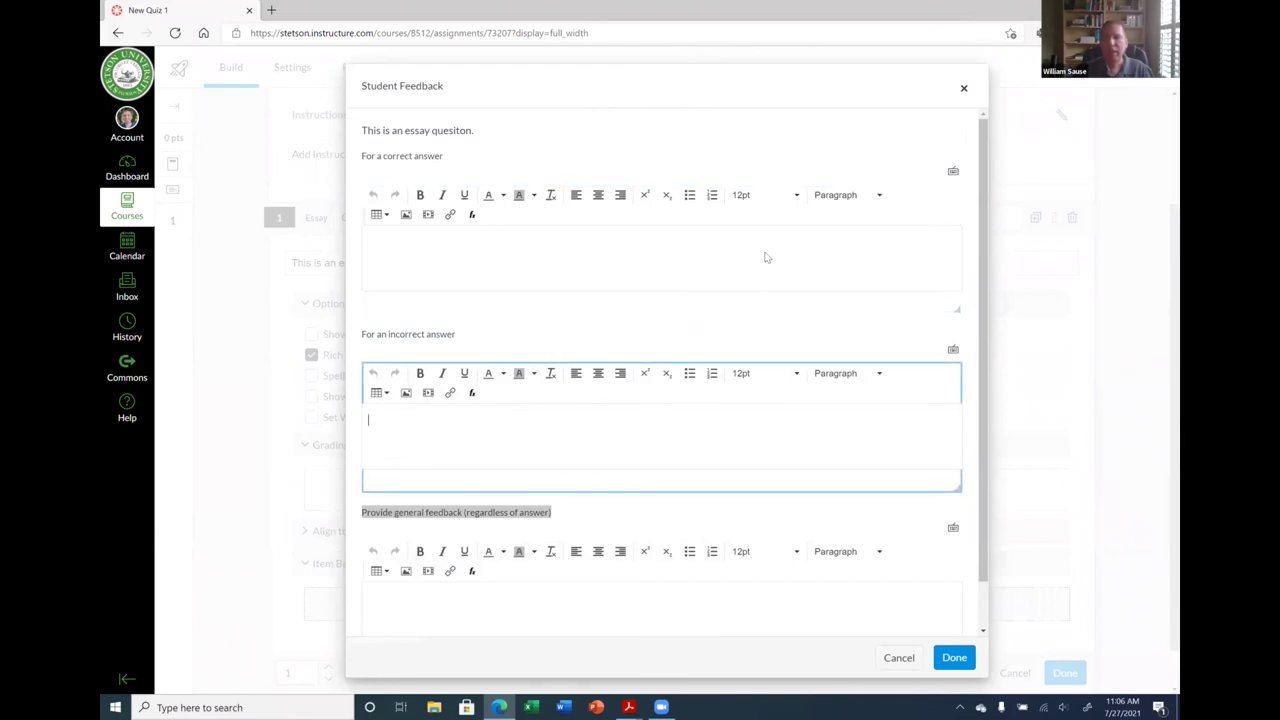
click(908, 660)
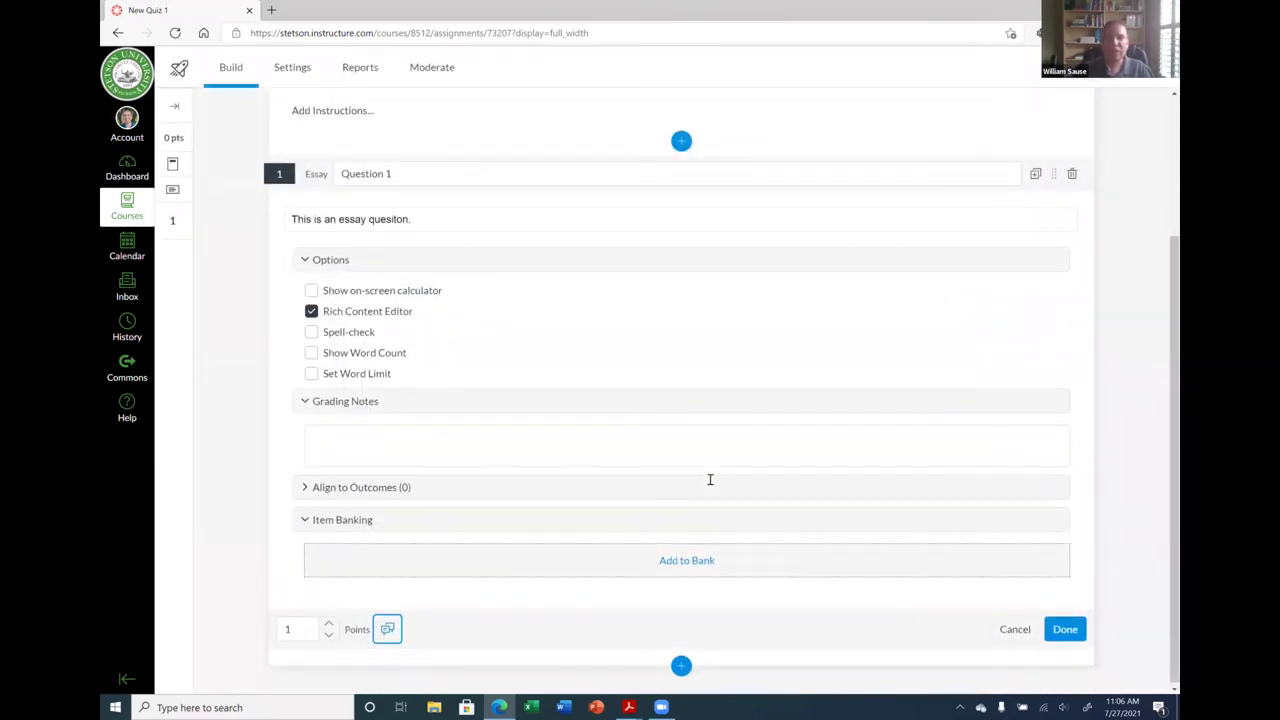
Read the Canvas community guide on migrating a Canvas quiz to New Quizzes.
scroll(720, 494, up, 2)
scroll(720, 491, down, 1)
scroll(726, 474, up, 1)
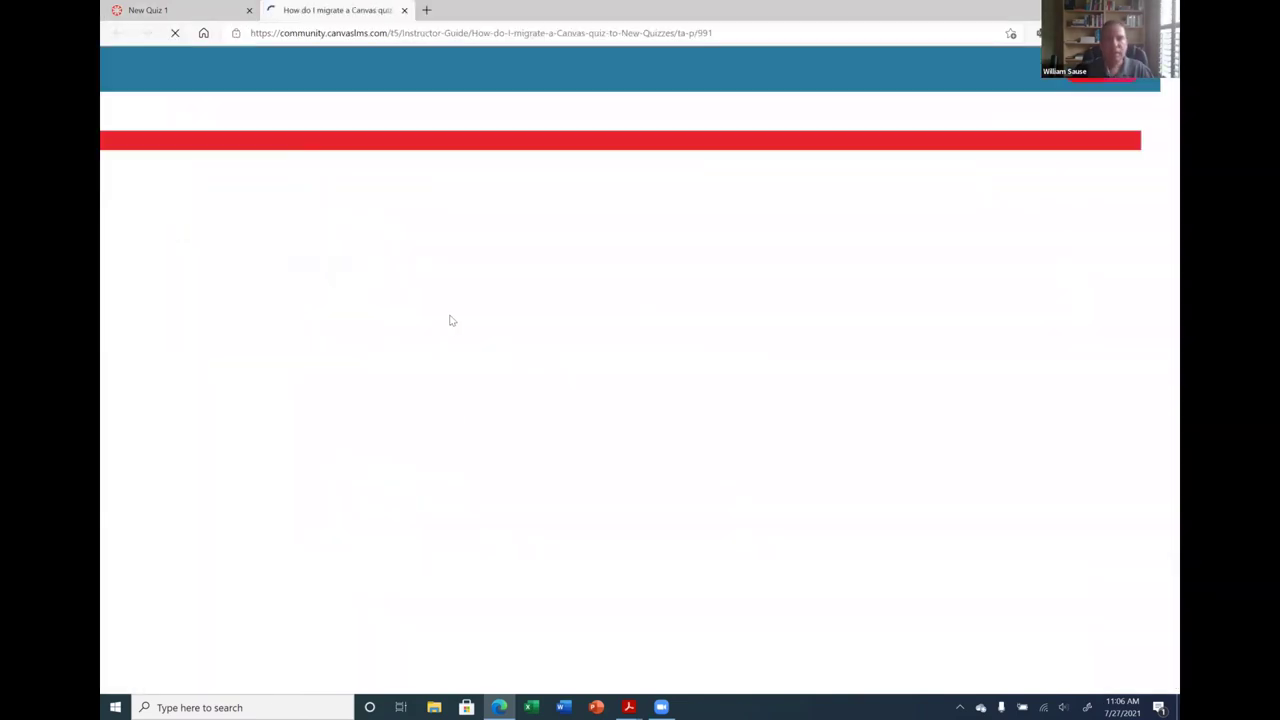
scroll(648, 346, down, 1)
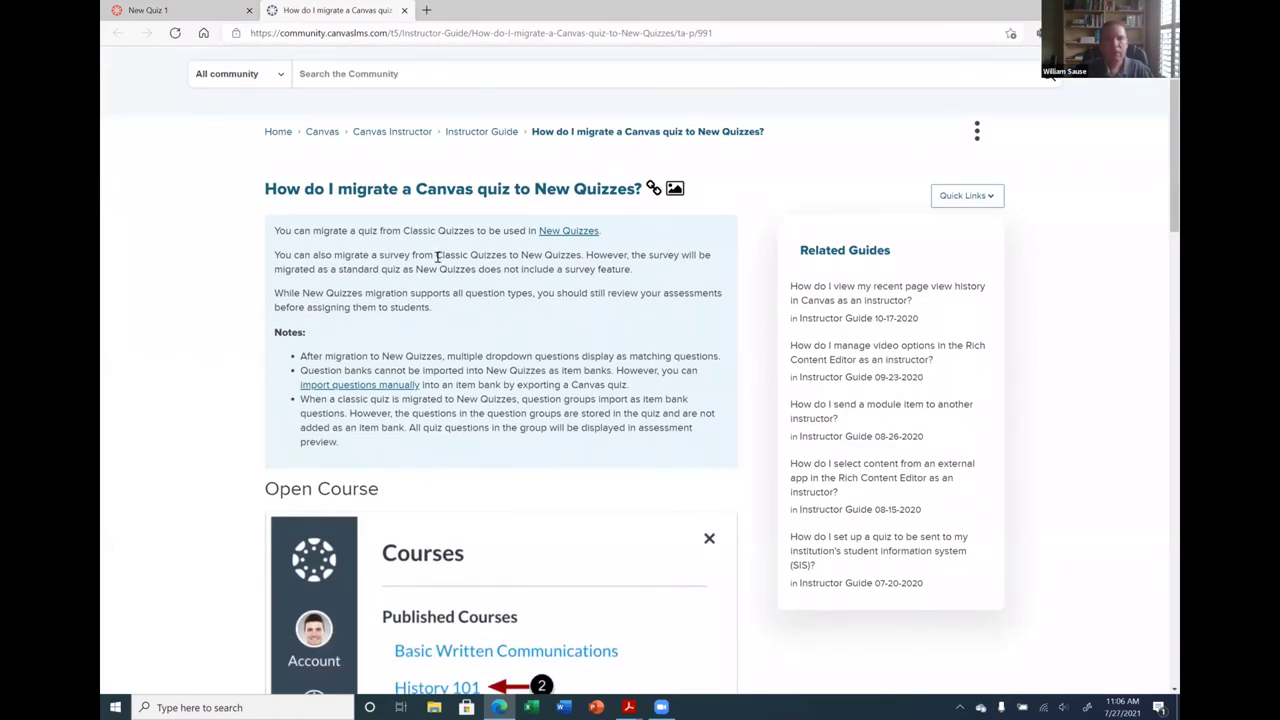
scroll(610, 272, down, 6)
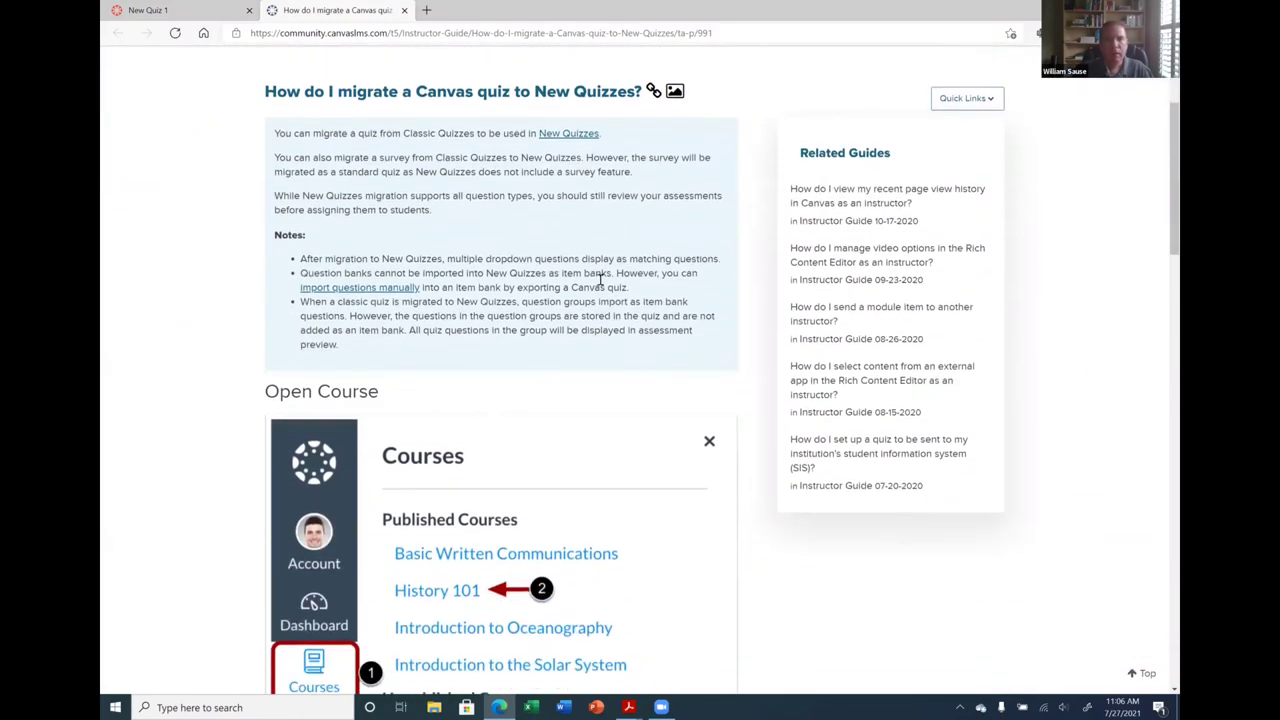
scroll(600, 286, down, 4)
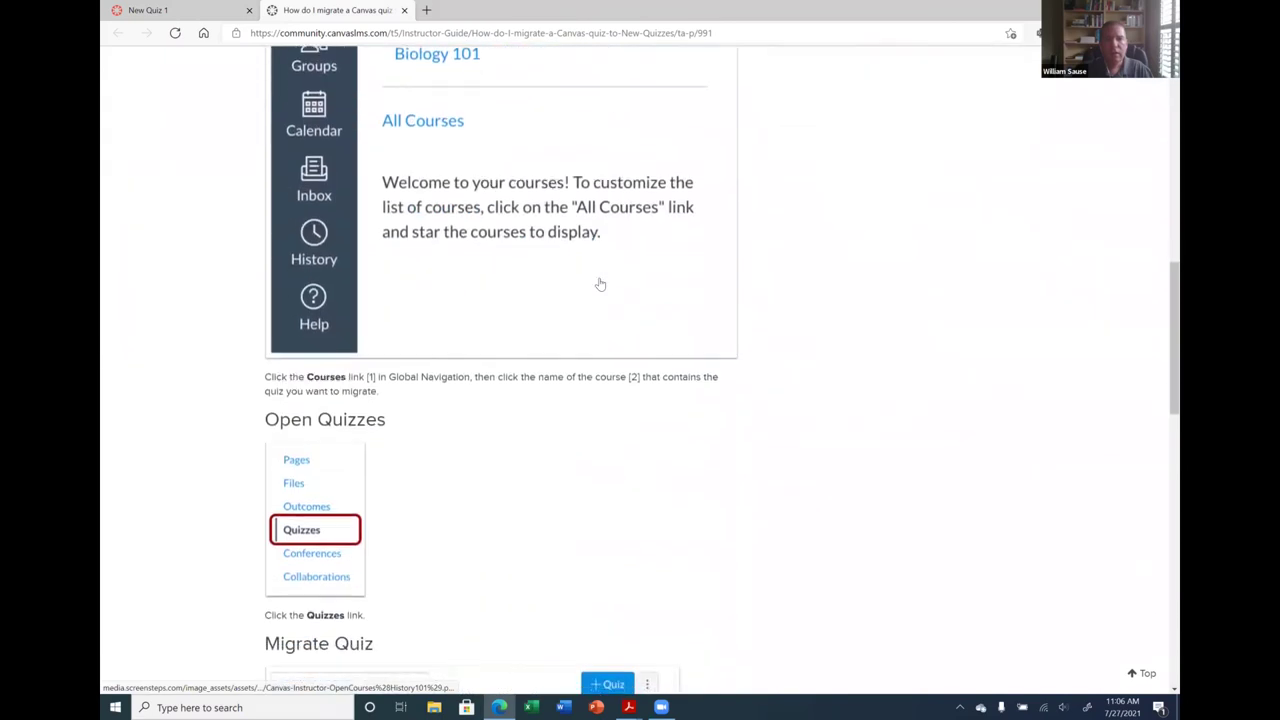
scroll(601, 284, down, 2)
scroll(601, 284, down, 1)
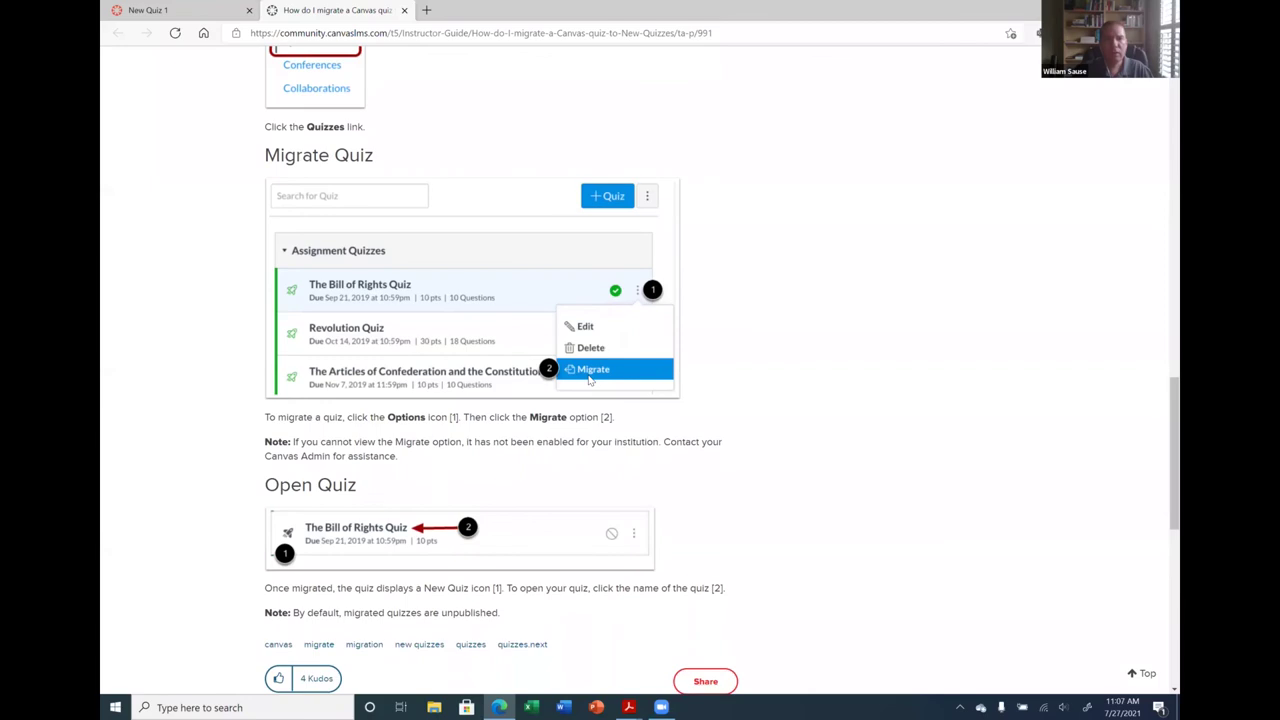
scroll(640, 383, down, 2)
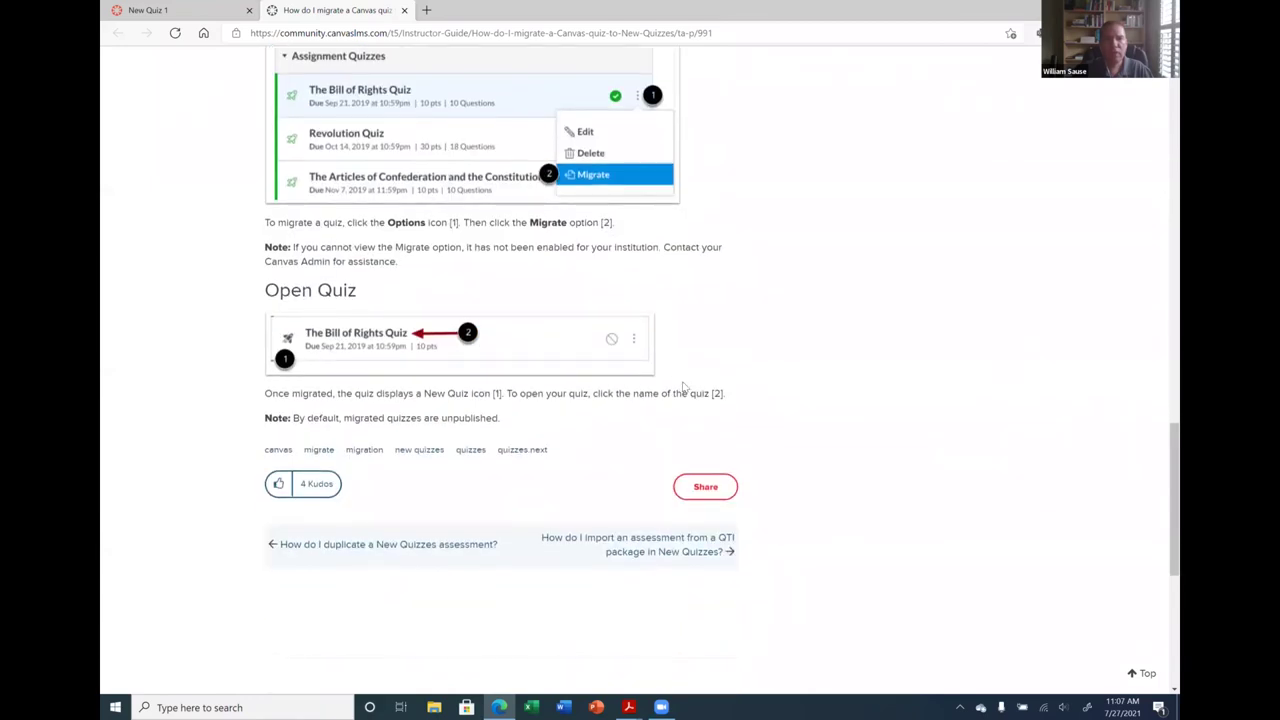
scroll(683, 388, down, 1)
scroll(598, 281, up, 1)
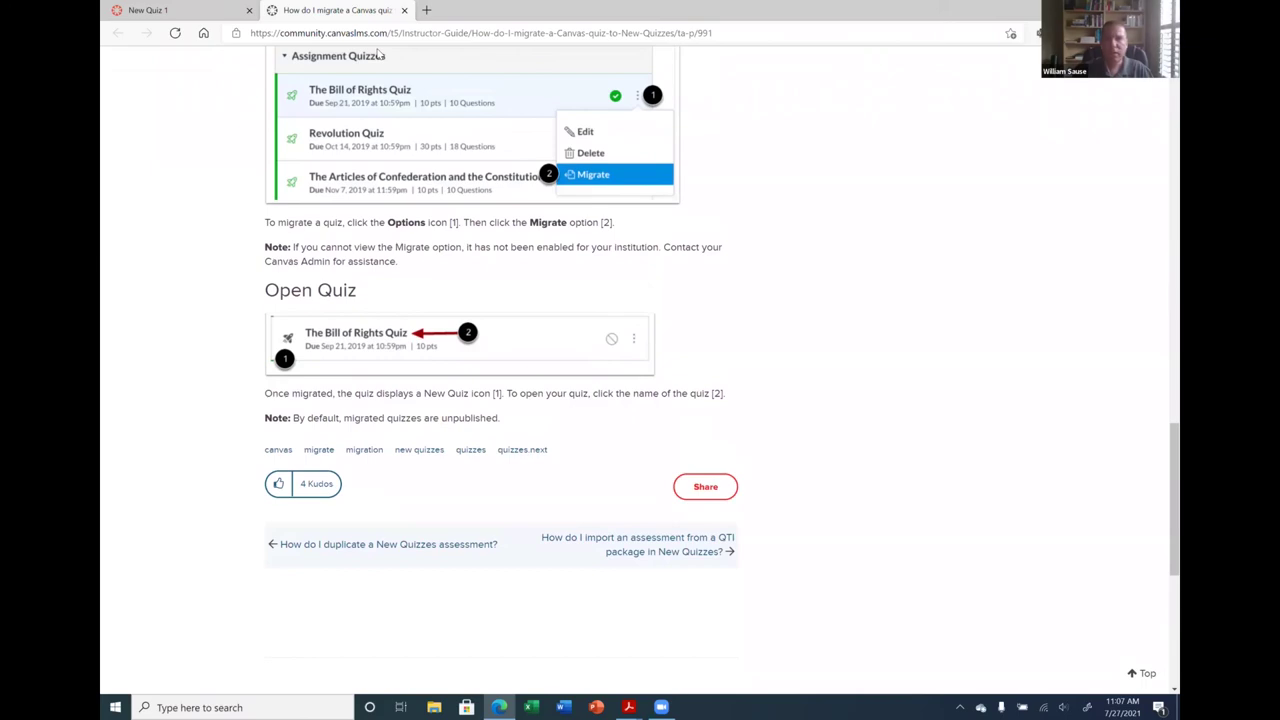
Return to New Quiz 1, discard the unsaved essay question, and go to the quiz's Instructions section.
key(ctrl+shift+Tab)
click(1014, 626)
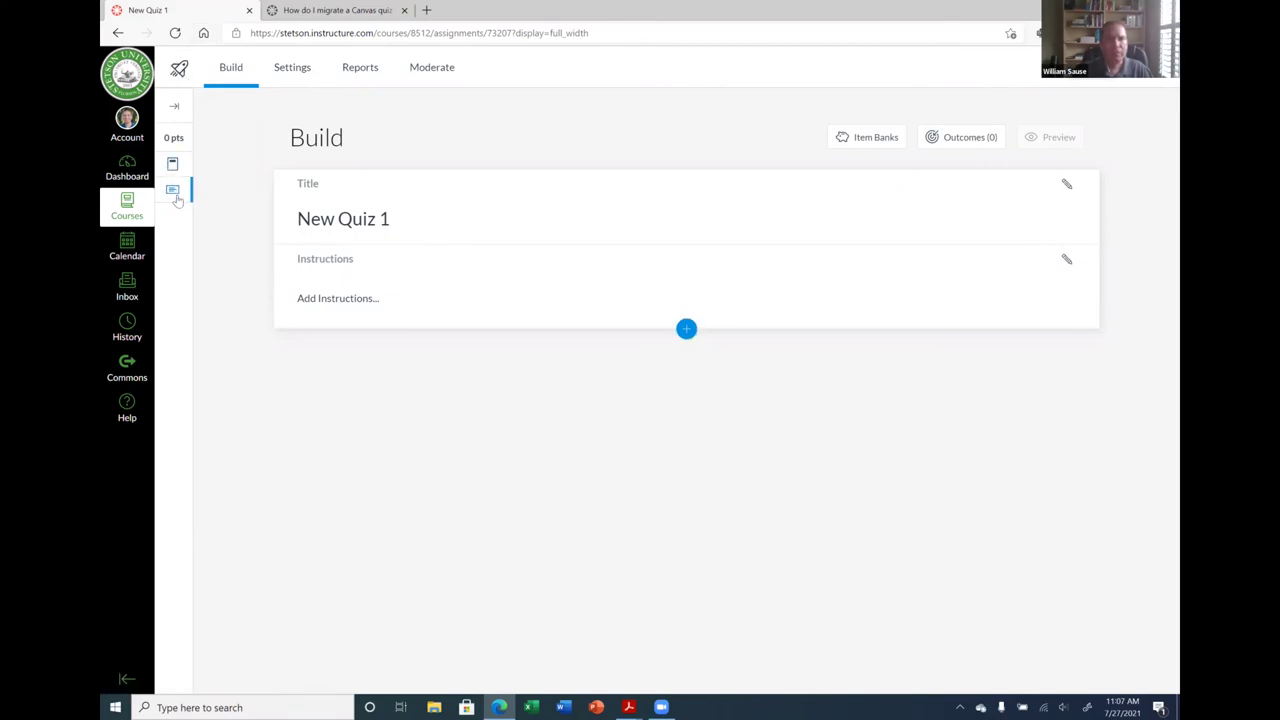
click(176, 199)
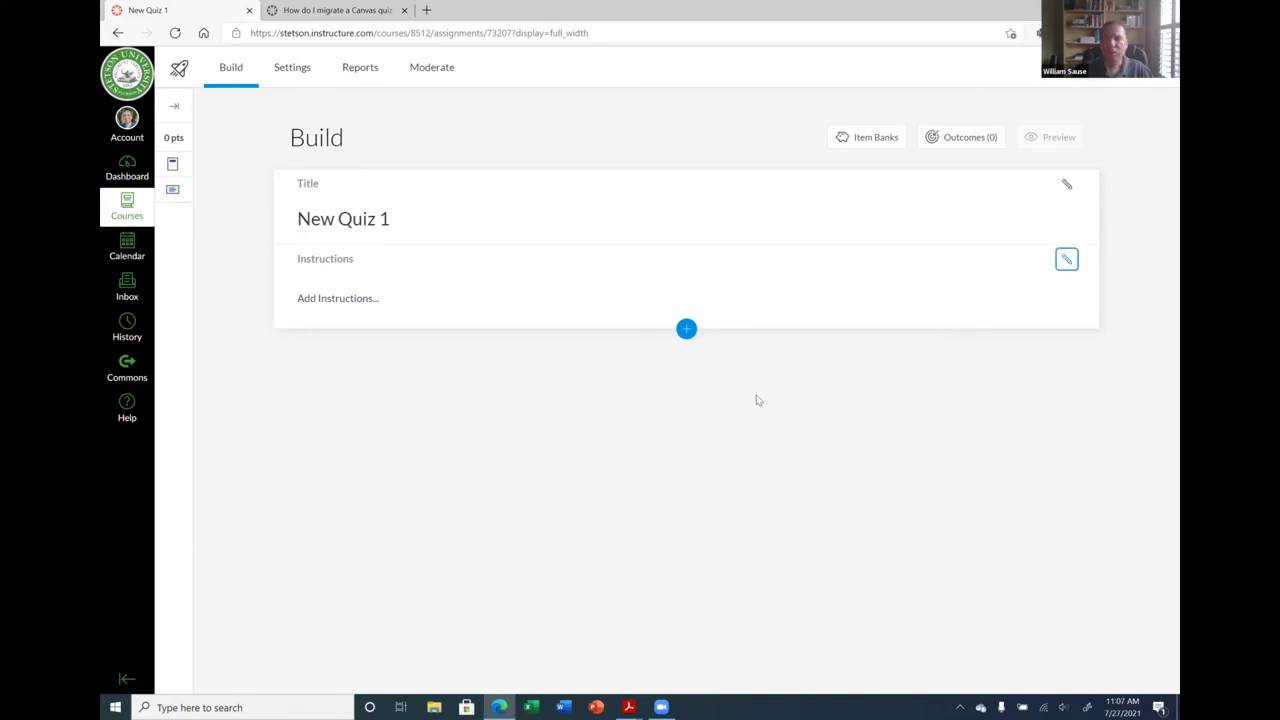
View the quiz's additional options for importing content and managing item banks.
click(1137, 73)
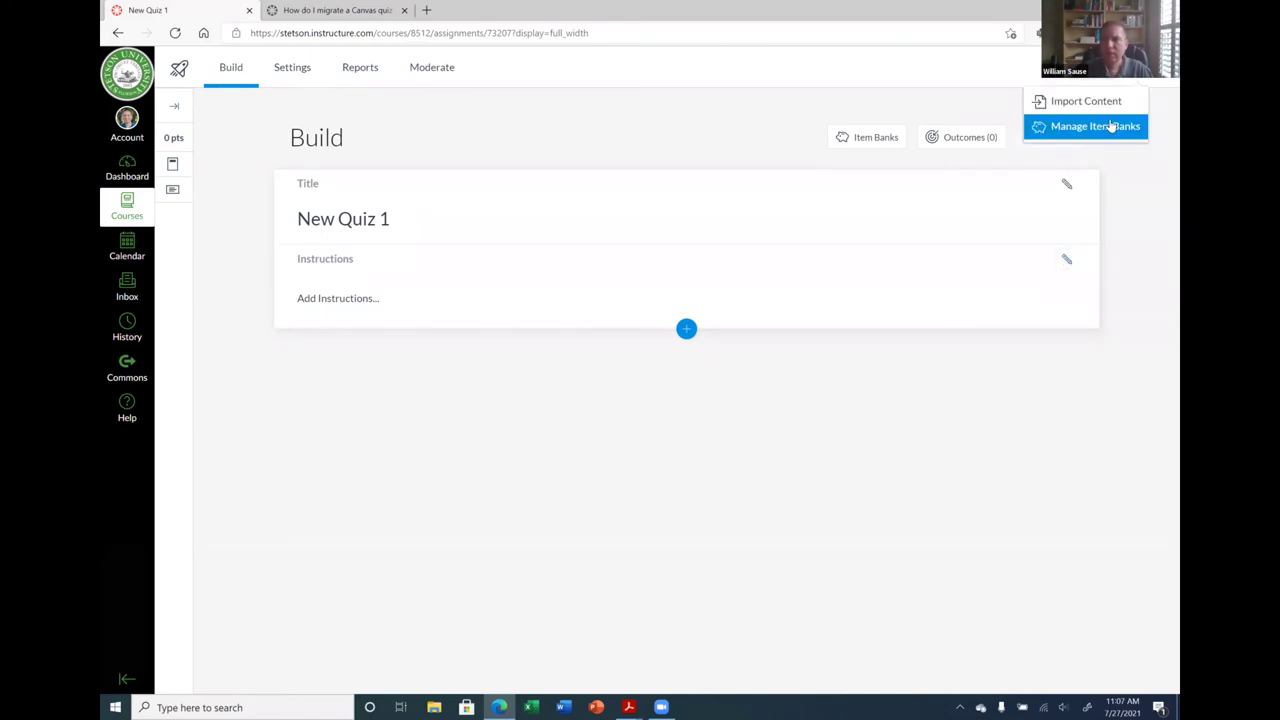
click(460, 104)
key(Tab)
key(Tab)
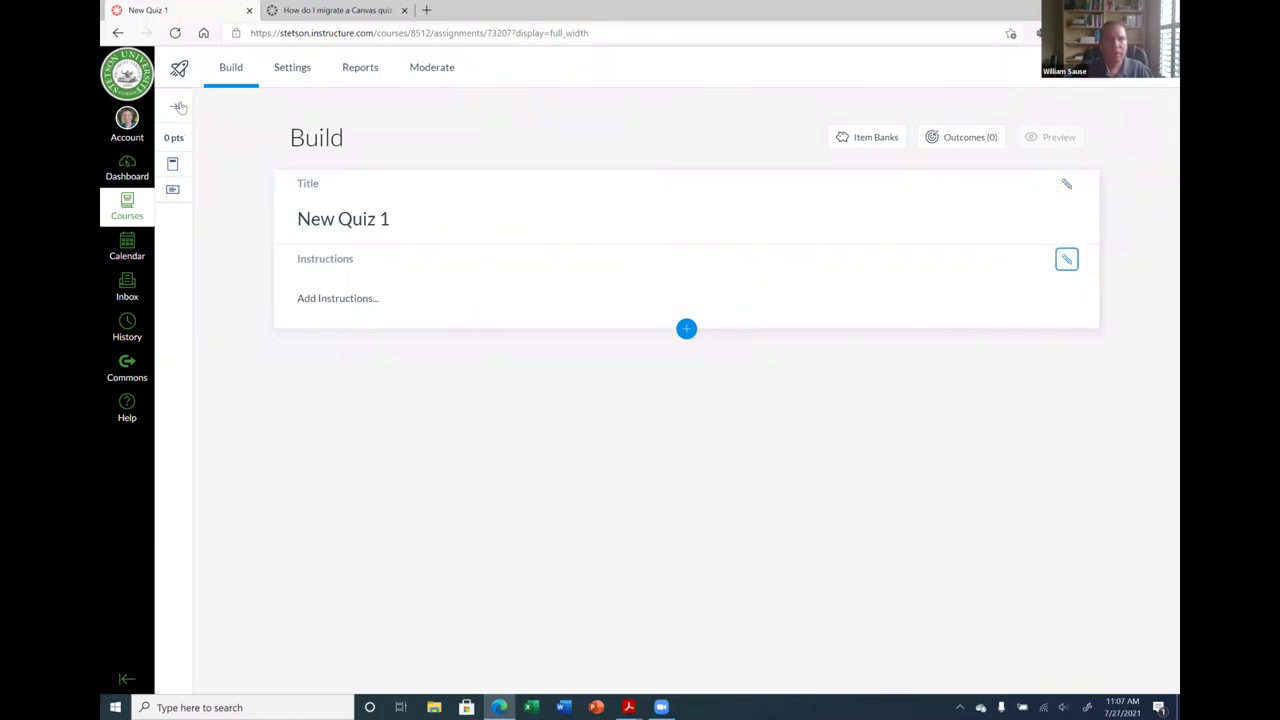
Return to the course's quiz list and migrate the published Quiz 1 to New Quizzes.
click(177, 106)
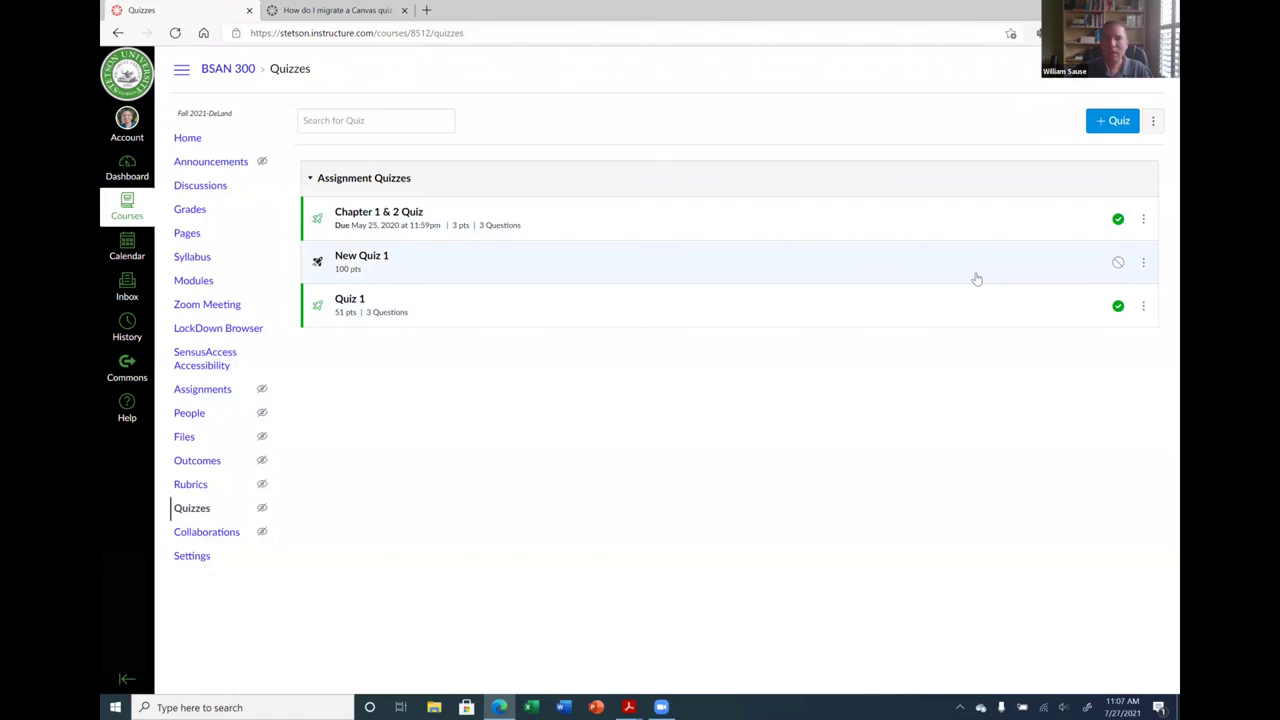
click(1144, 306)
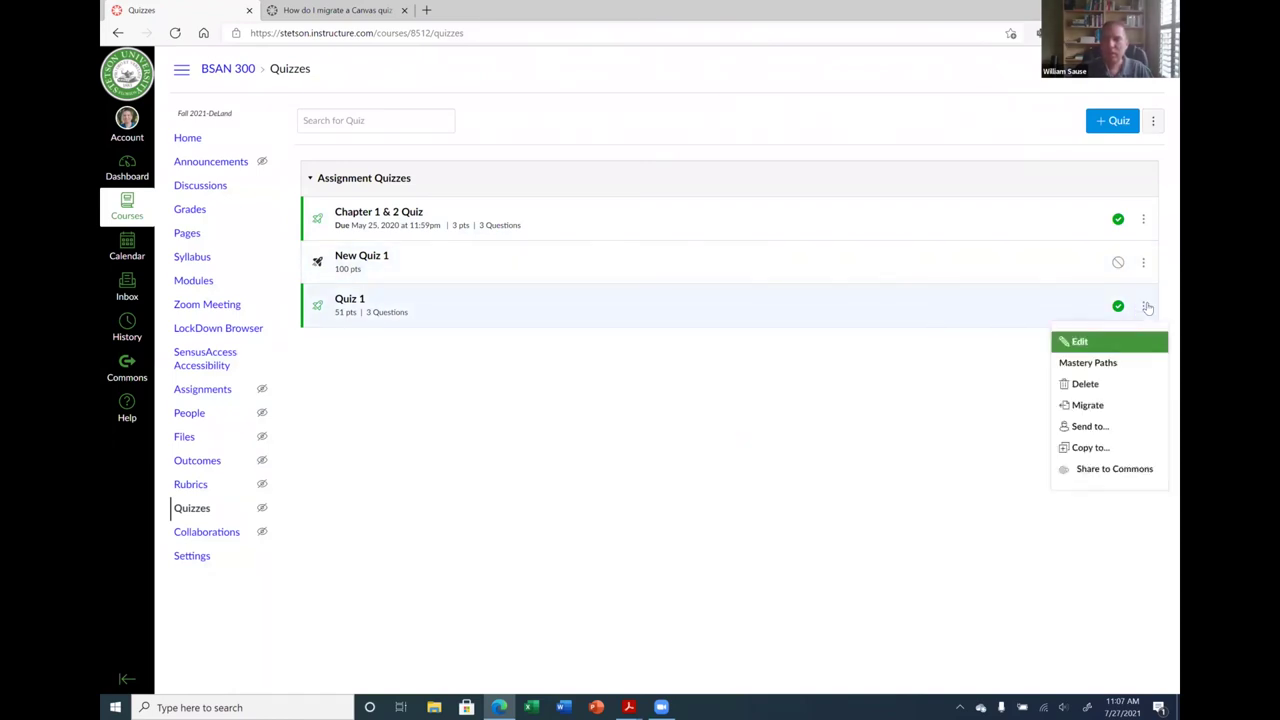
click(1096, 410)
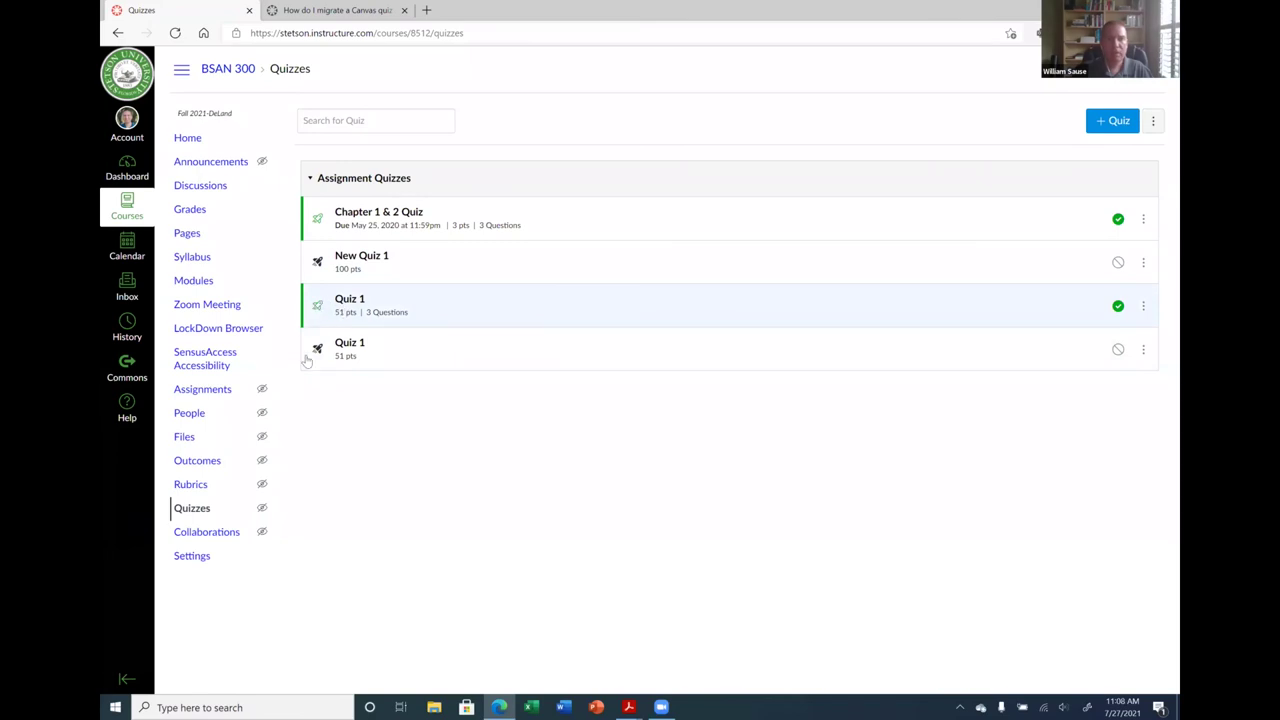
Open the migrated Quiz 1, review its submission and assign settings, and open it for building.
click(362, 344)
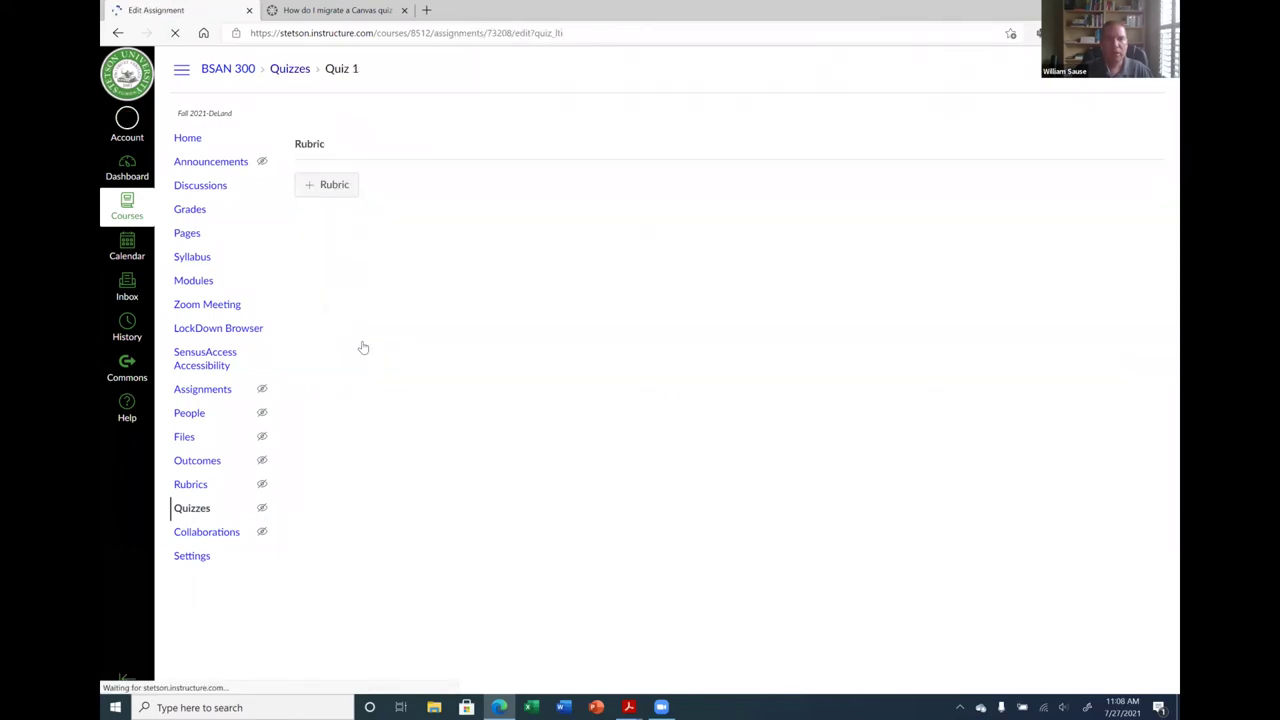
scroll(816, 338, down, 3)
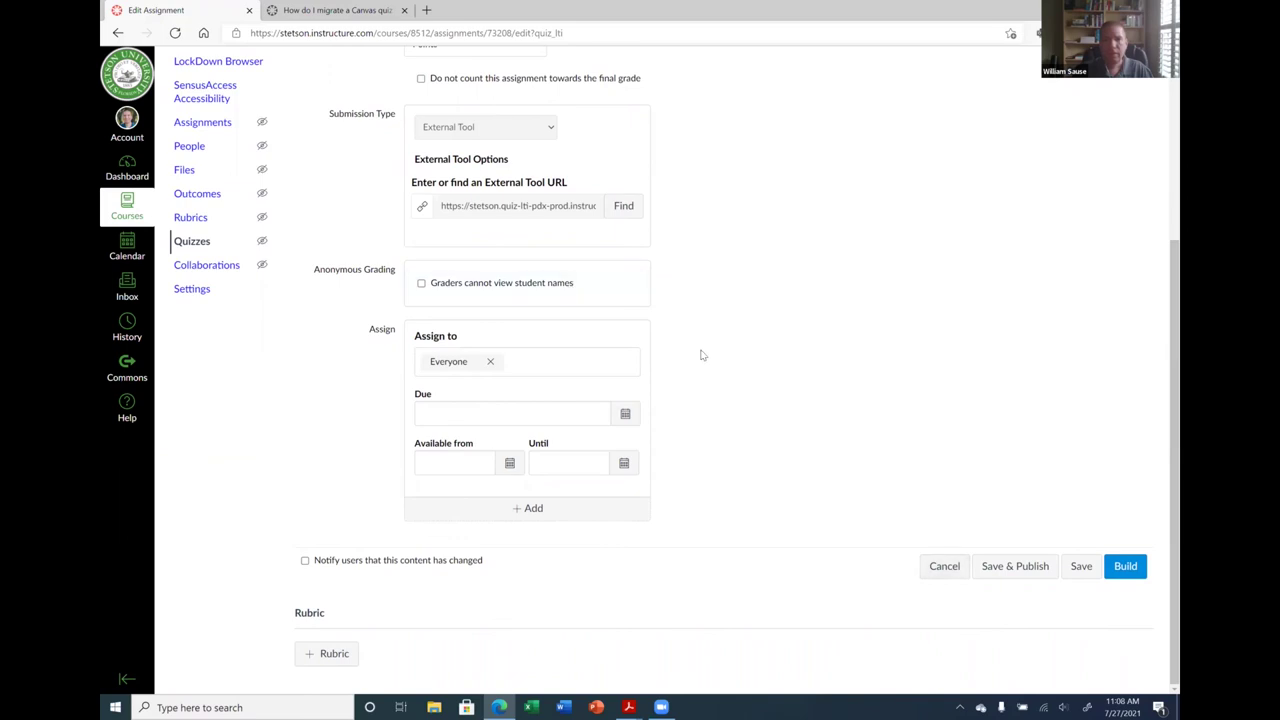
scroll(408, 201, up, 2)
scroll(408, 201, up, 1)
scroll(803, 286, down, 4)
click(1129, 566)
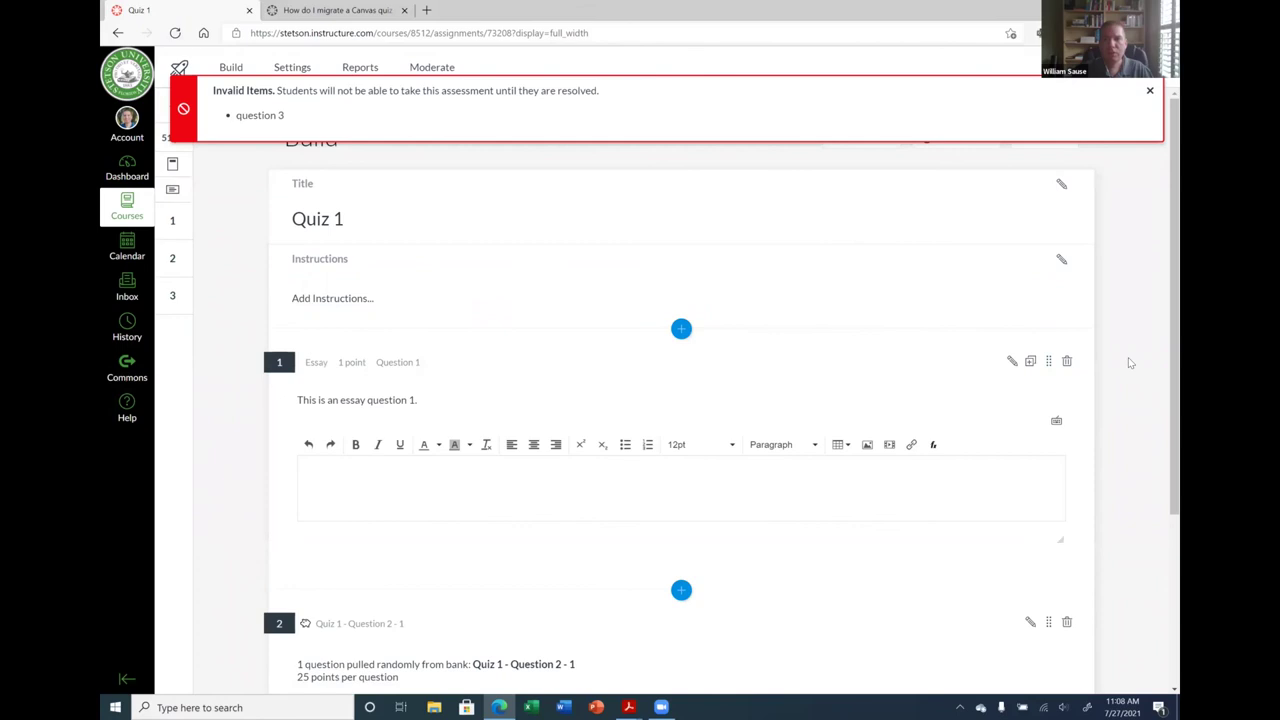
Review the migrated Quiz 1's questions and inspect the source bank settings of question 2 without changing them.
scroll(1130, 363, down, 3)
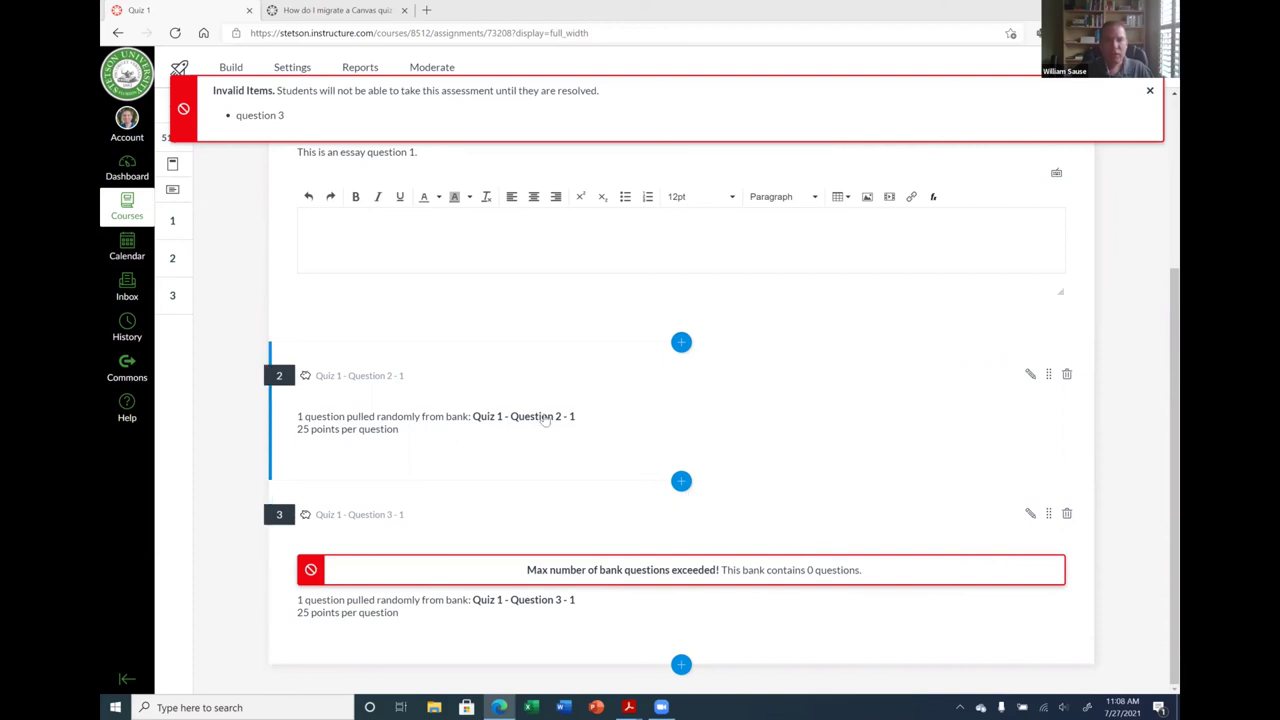
scroll(545, 420, up, 1)
scroll(545, 420, down, 1)
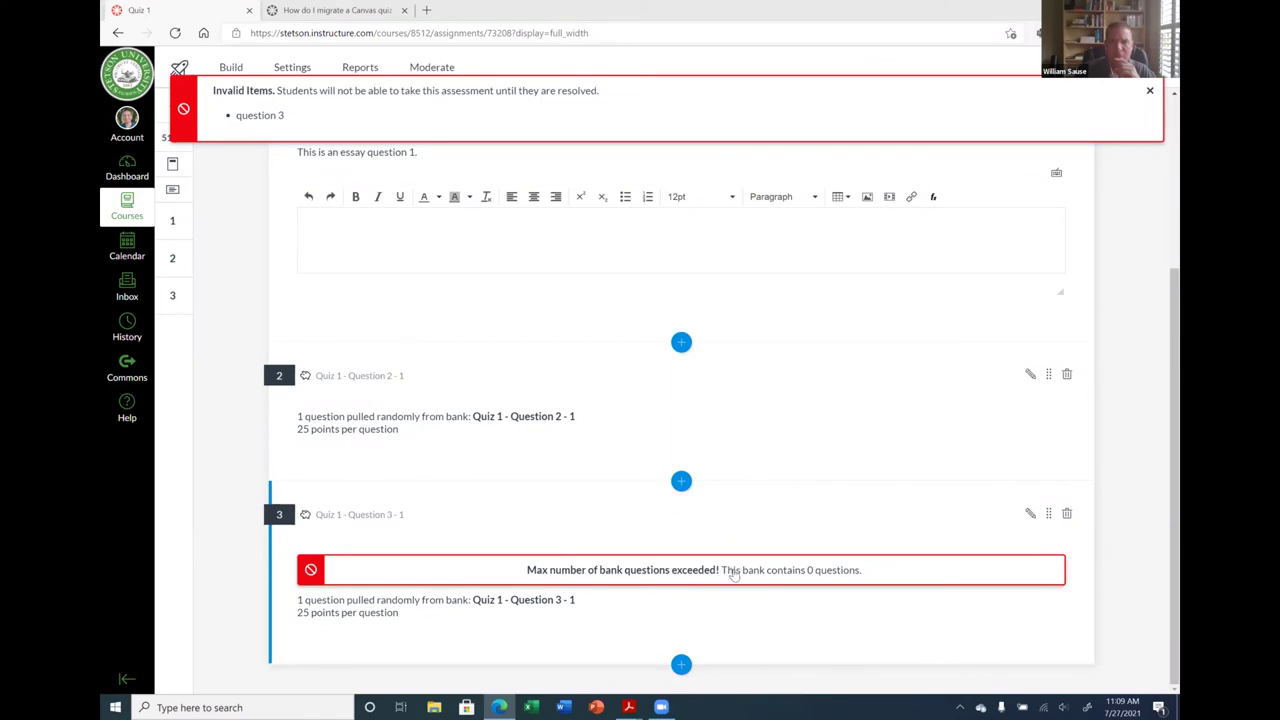
click(492, 427)
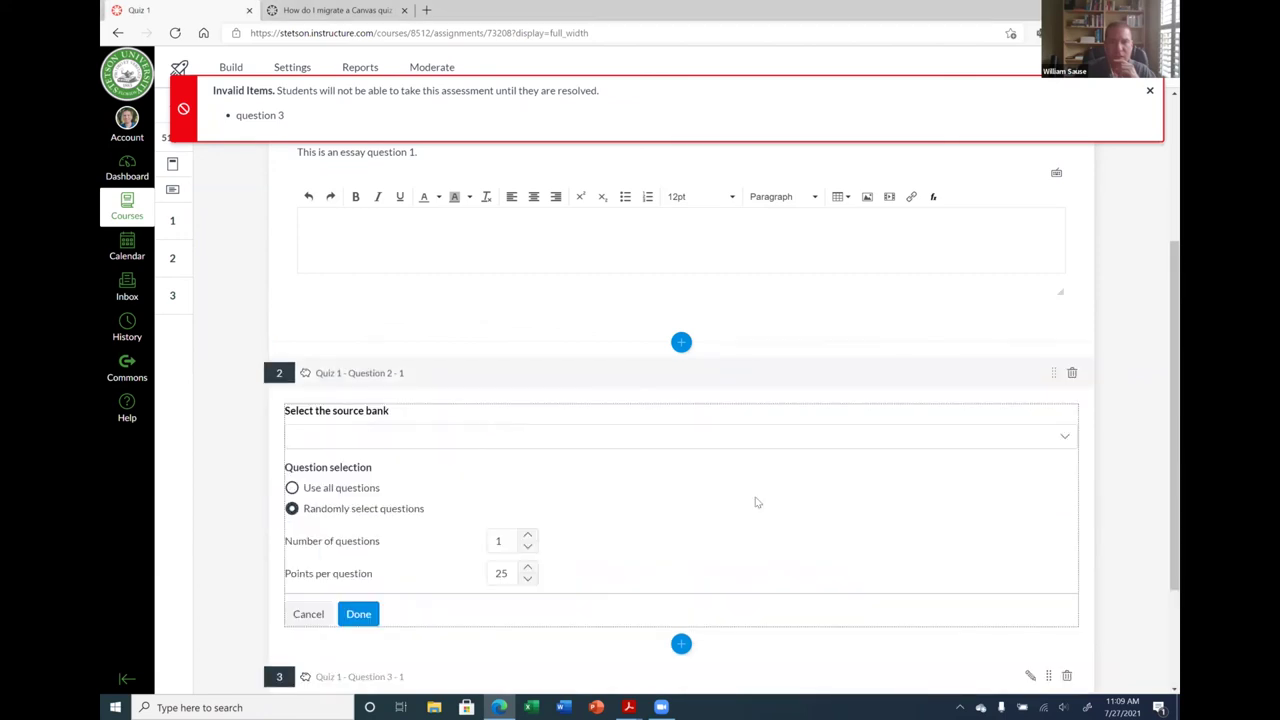
scroll(846, 517, down, 2)
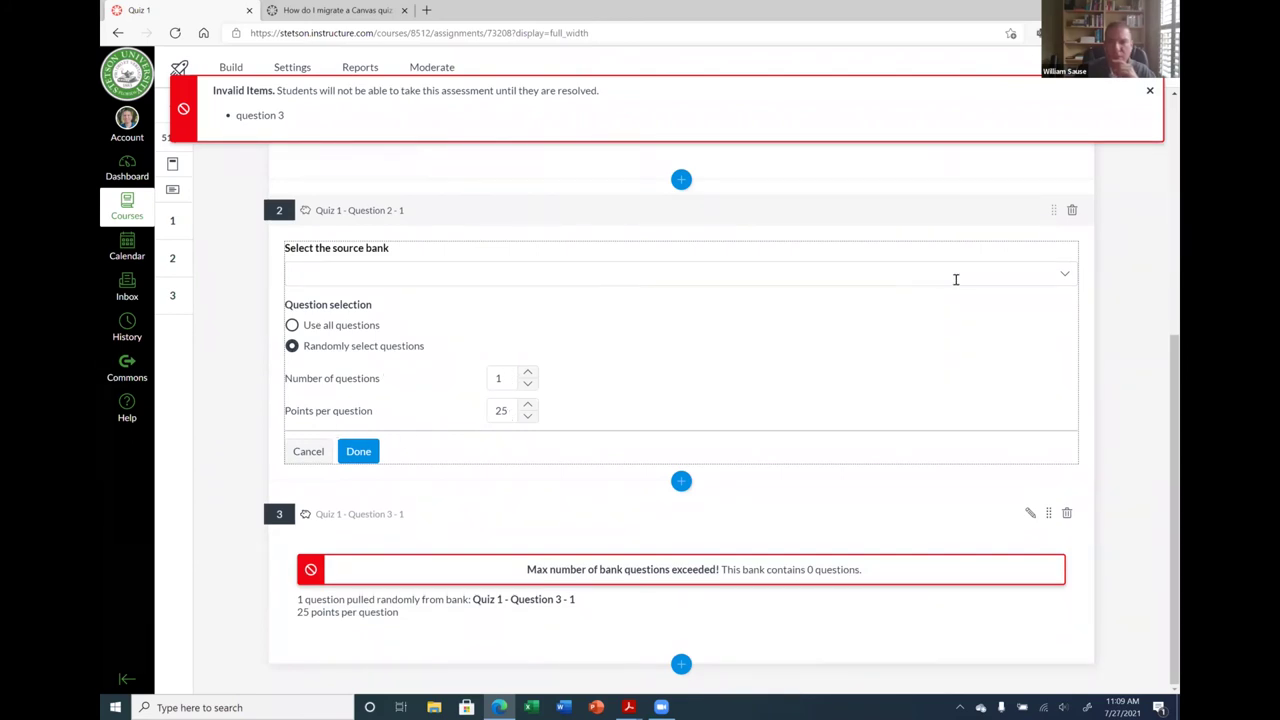
click(308, 453)
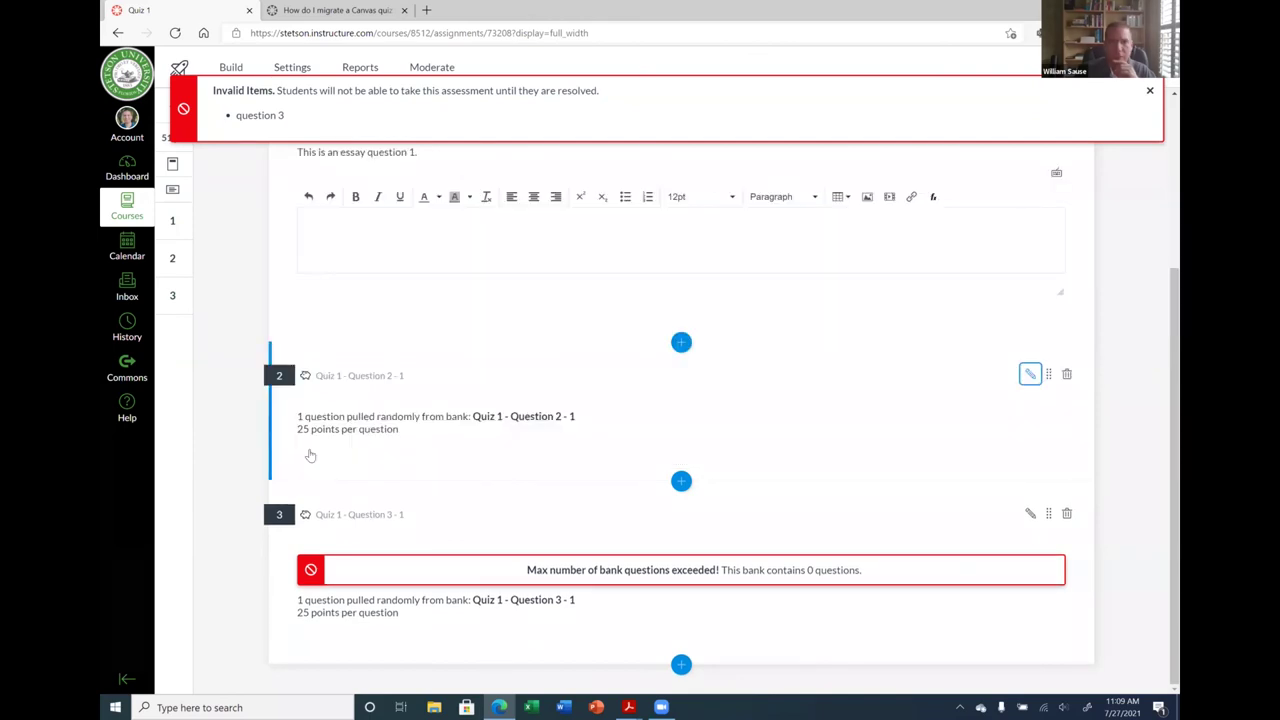
Look at question 2's bank selection settings again, cancel, and reopen the migrated Quiz 1's details from the quiz list.
click(1030, 375)
scroll(557, 437, down, 2)
scroll(400, 445, up, 1)
click(308, 532)
scroll(828, 387, up, 3)
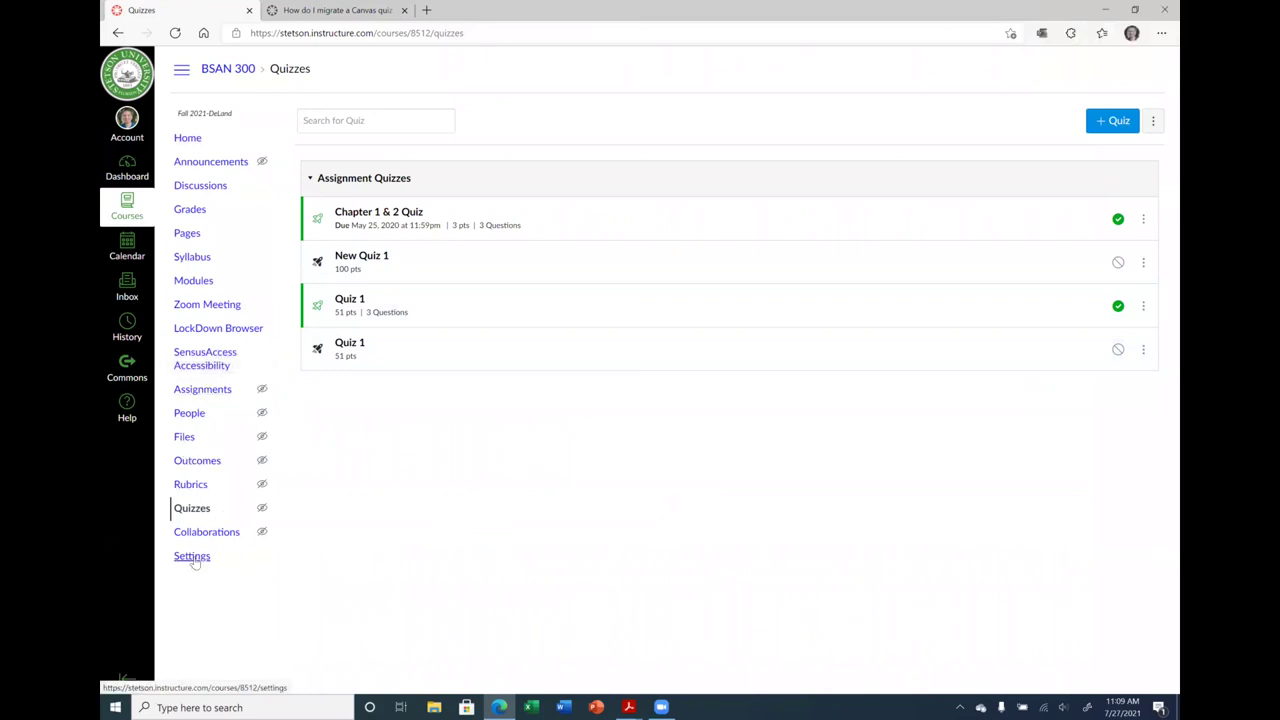
click(350, 343)
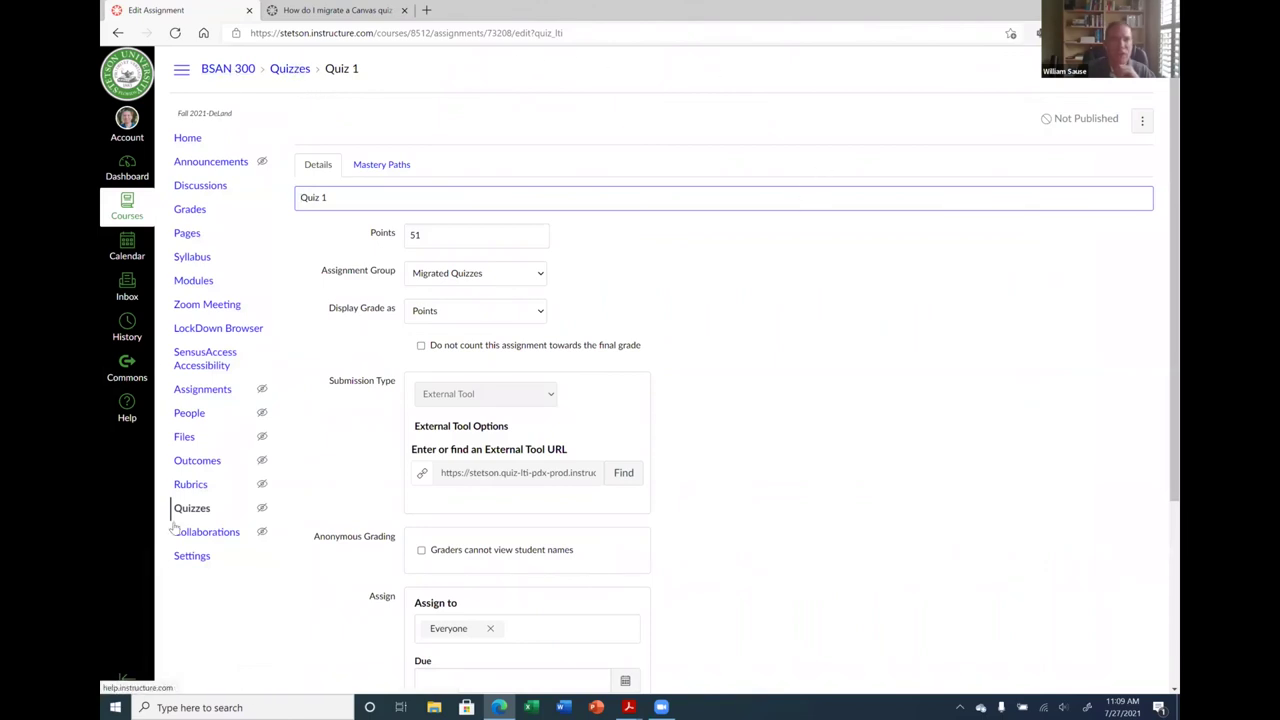
Enable Item Banks in the course navigation, placing it below SensusAccess Accessibility, and save the course settings.
click(187, 562)
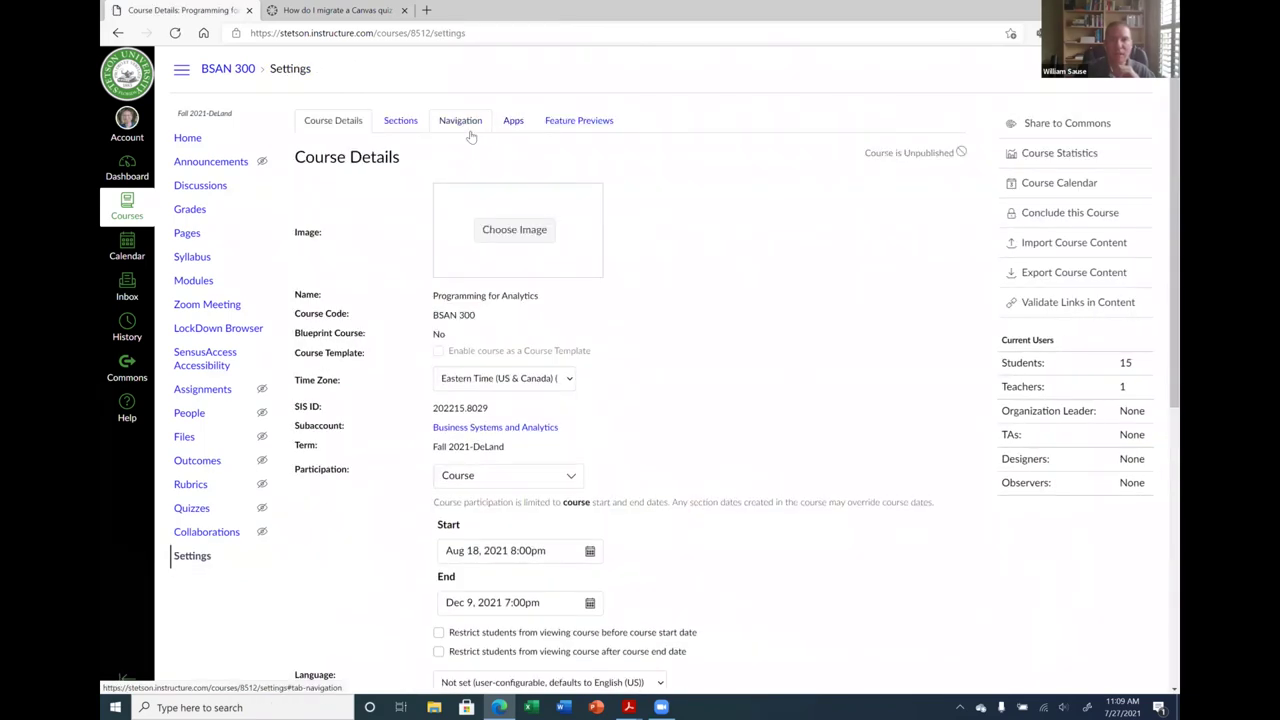
click(466, 124)
scroll(485, 483, down, 4)
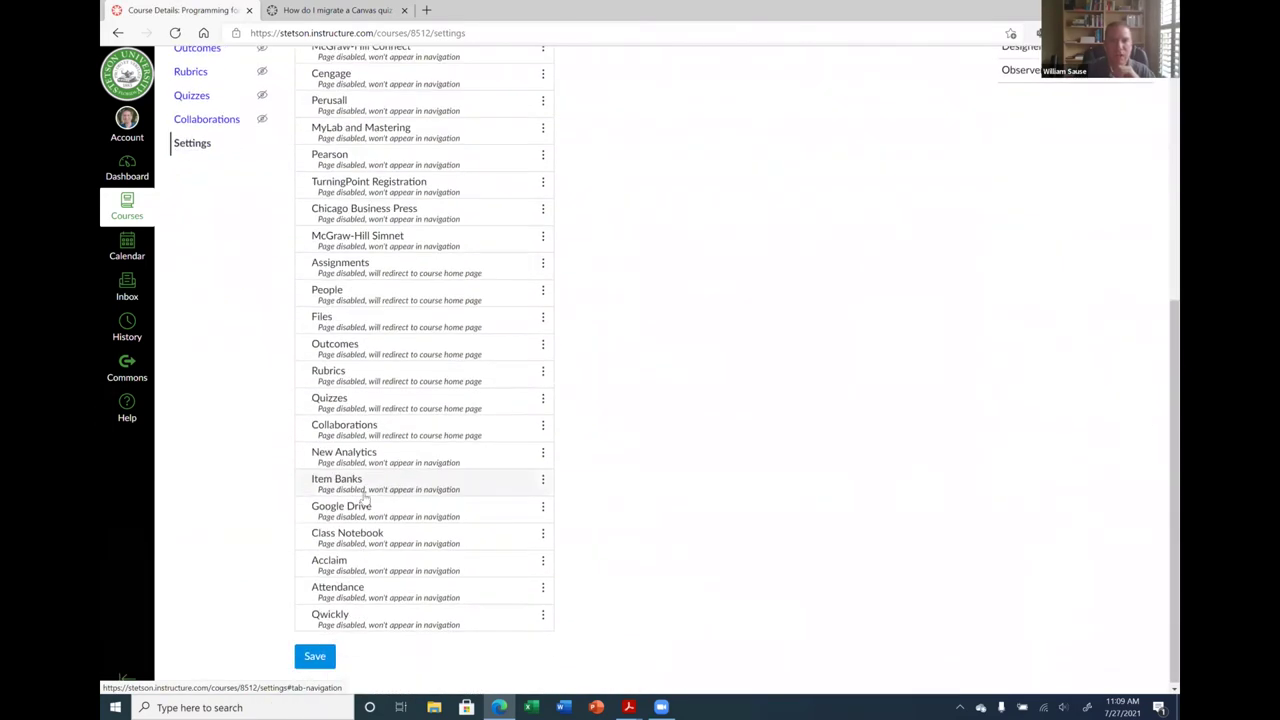
scroll(340, 470, up, 3)
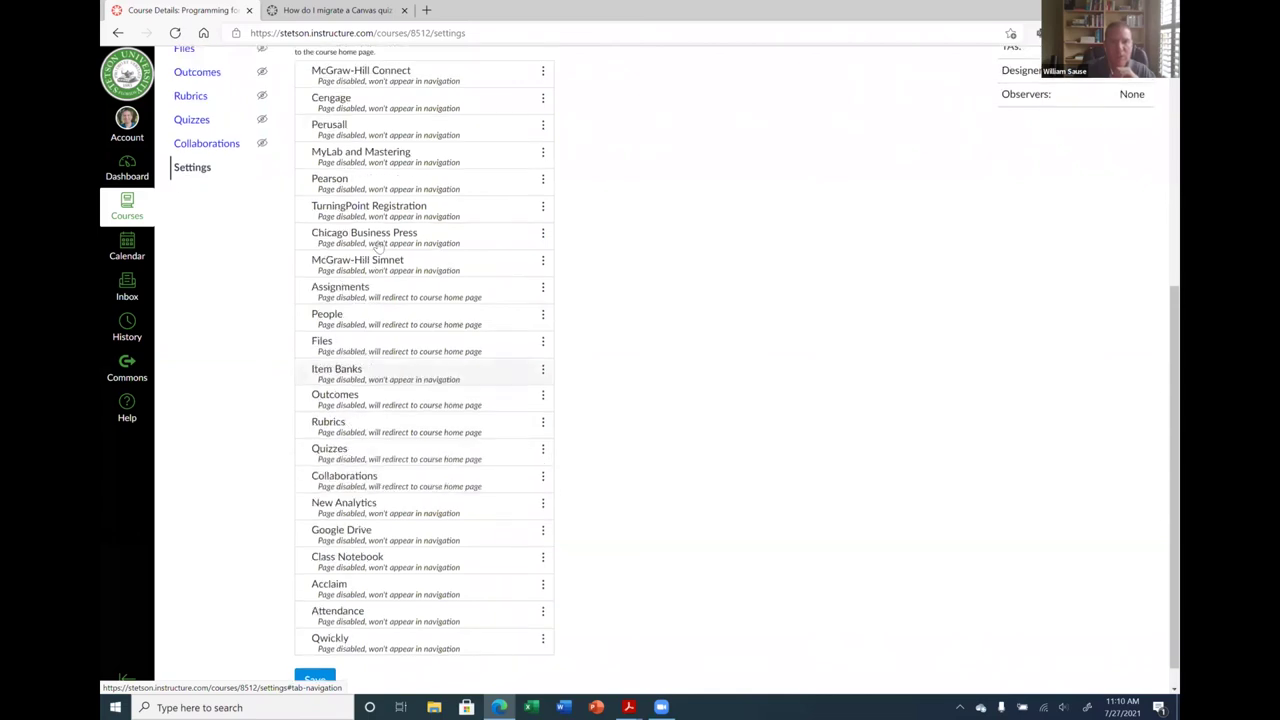
drag(389, 252, 383, 331)
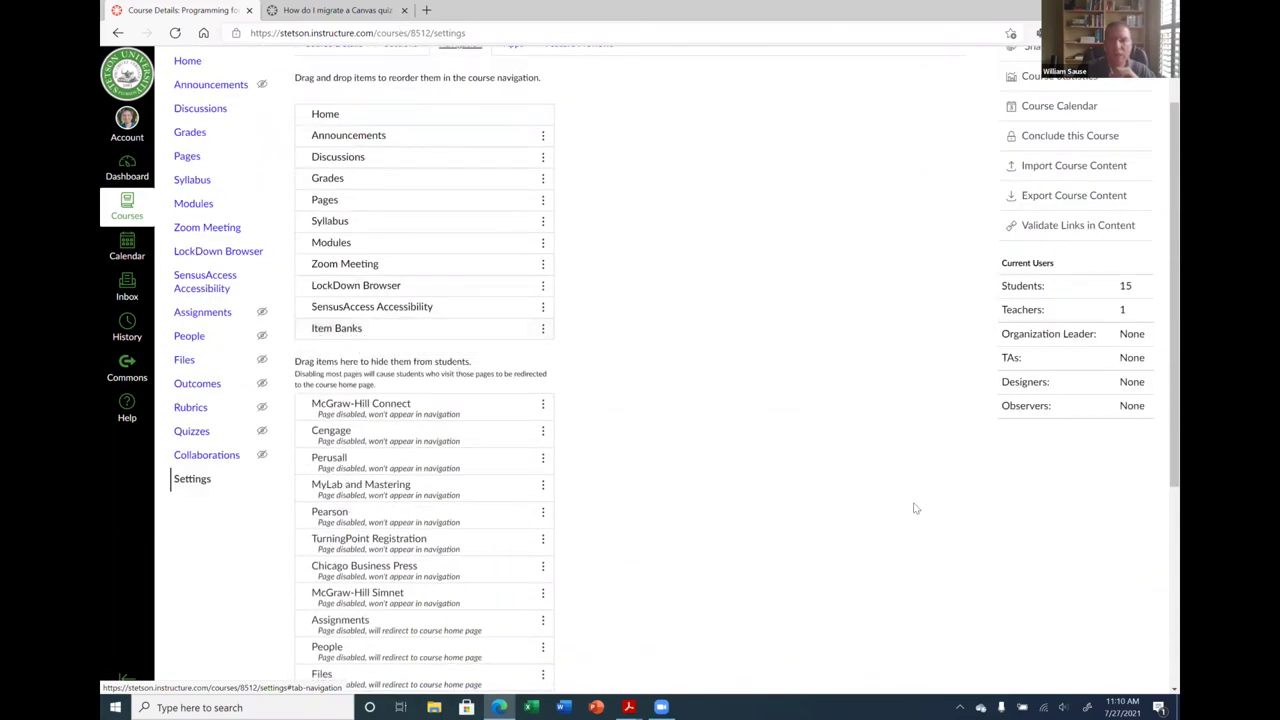
scroll(914, 509, down, 3)
click(315, 653)
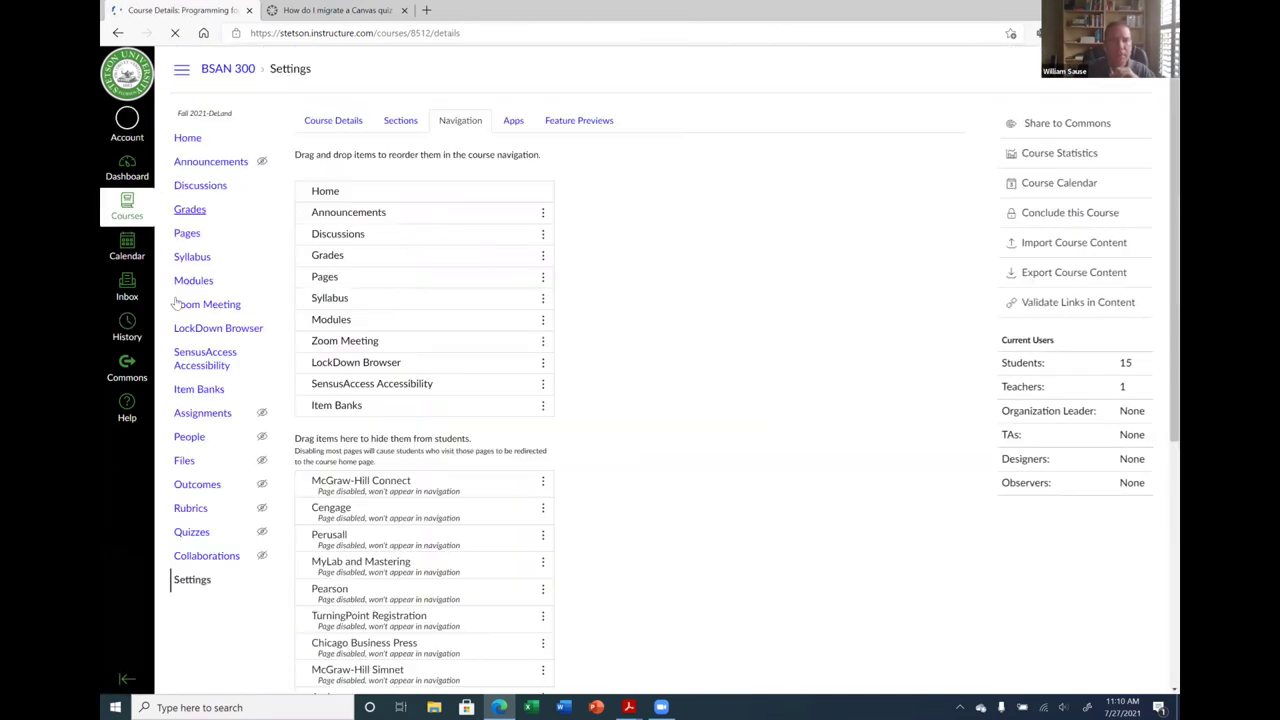
View the questions in the Essay Questions item bank and return to the list of banks.
click(199, 389)
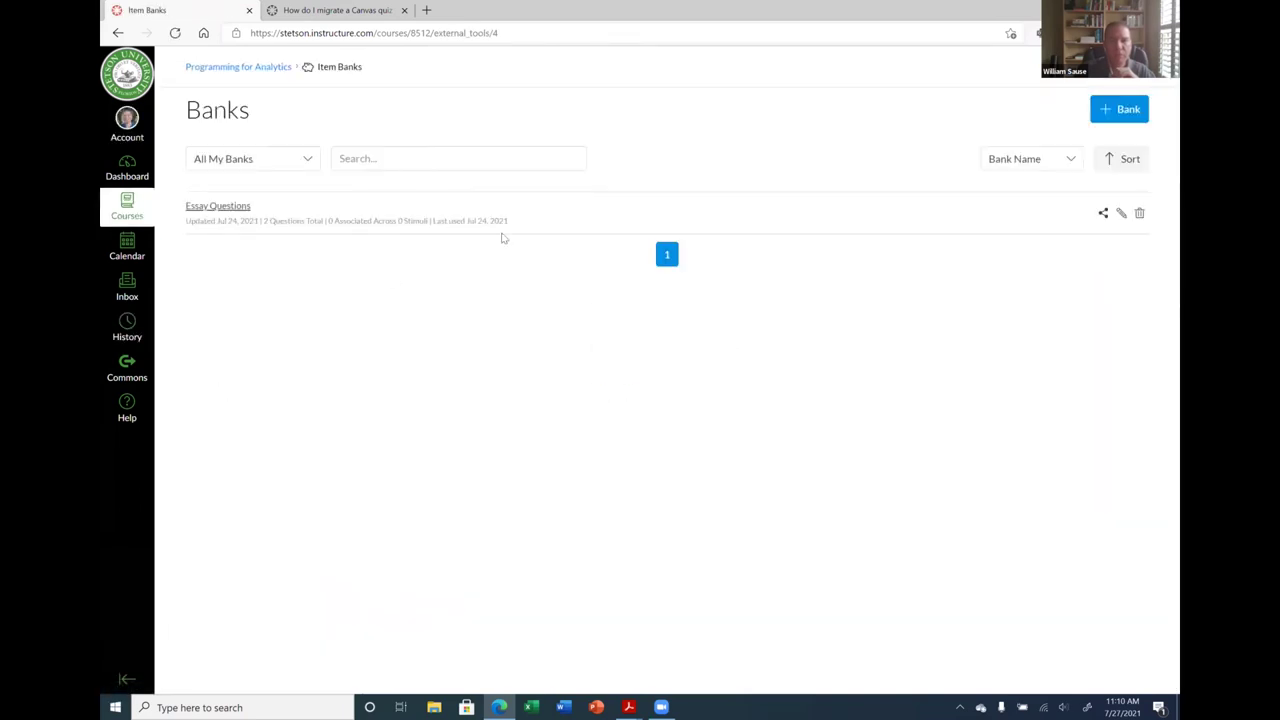
click(228, 208)
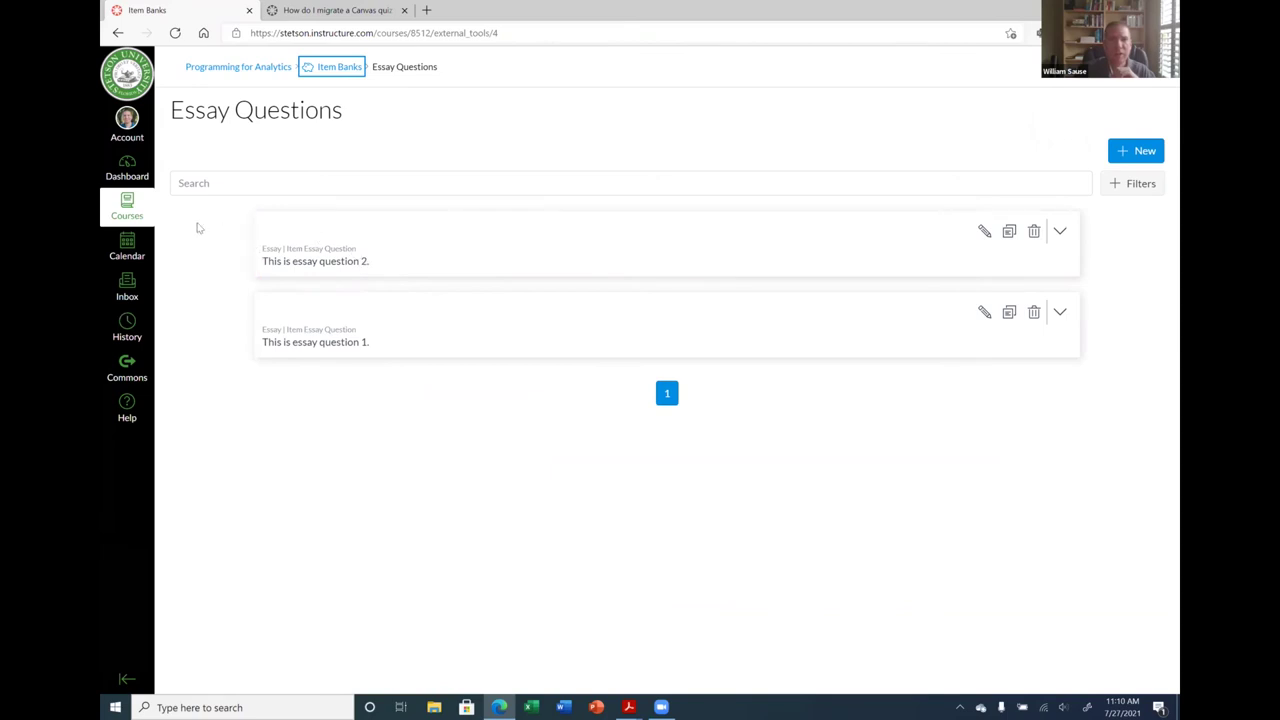
click(335, 68)
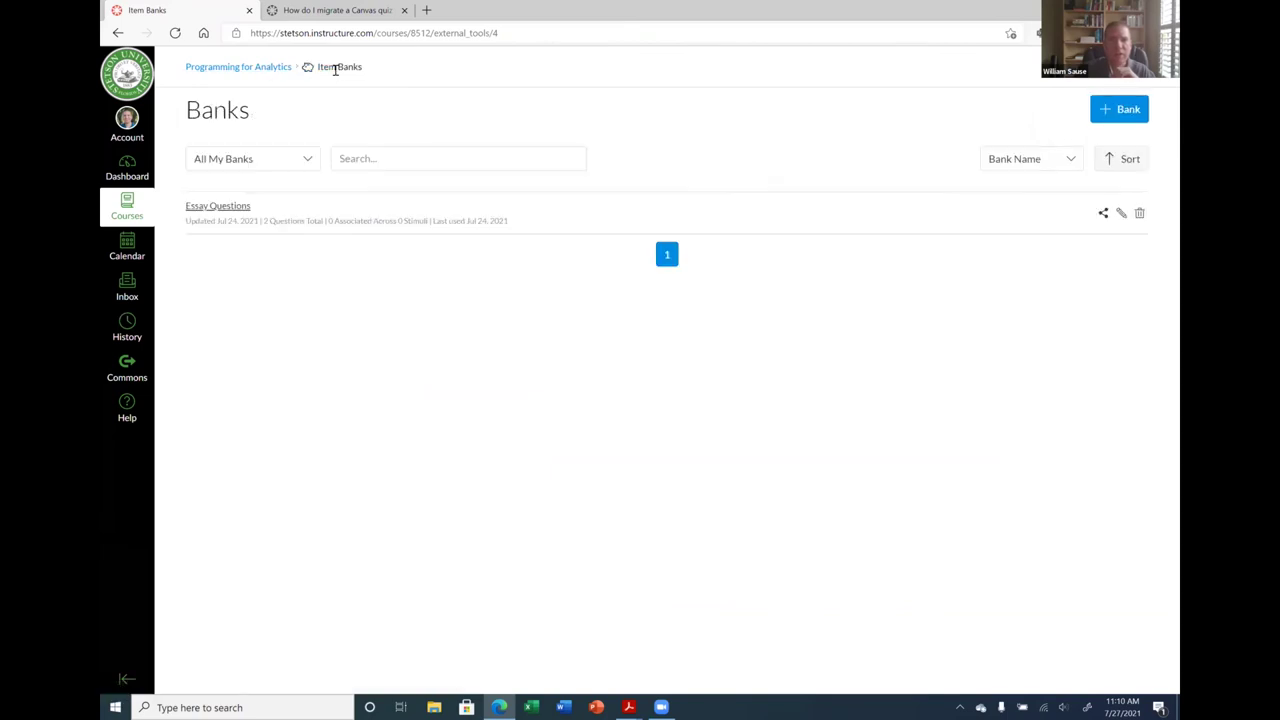
Filter the item banks by All My Course Banks, and switch the filter back to All My Banks.
click(289, 160)
click(306, 309)
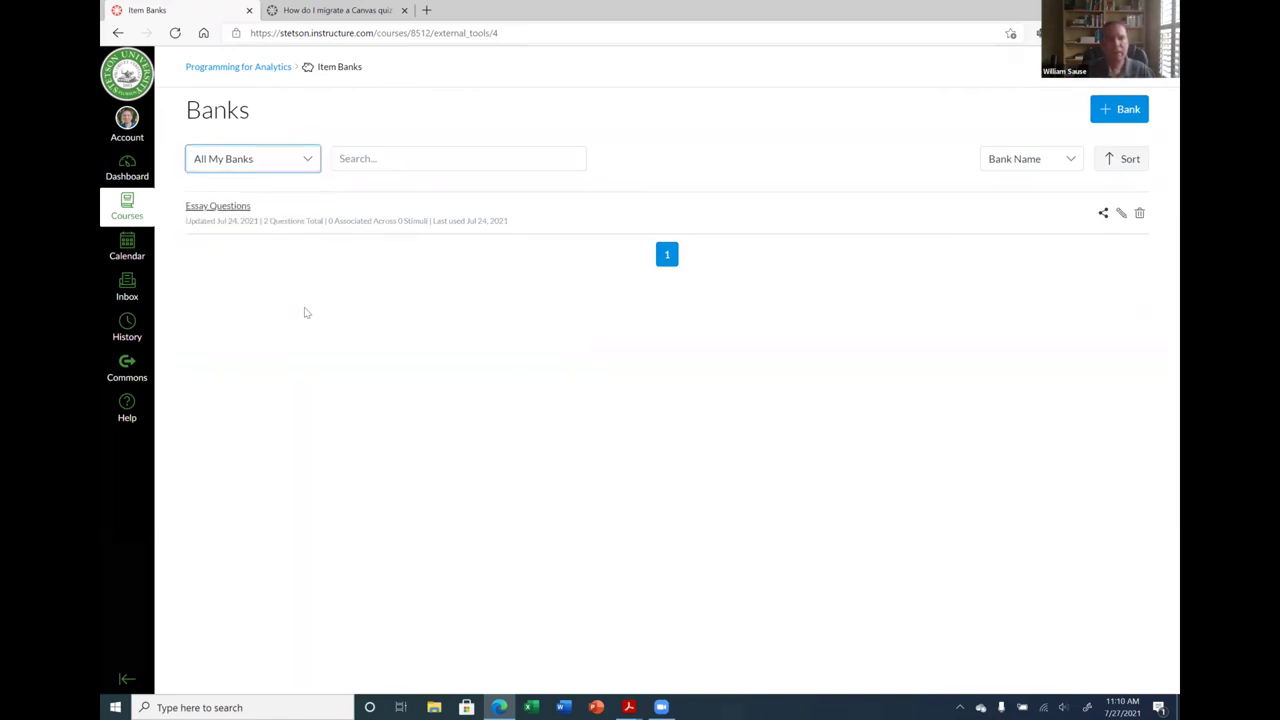
click(293, 162)
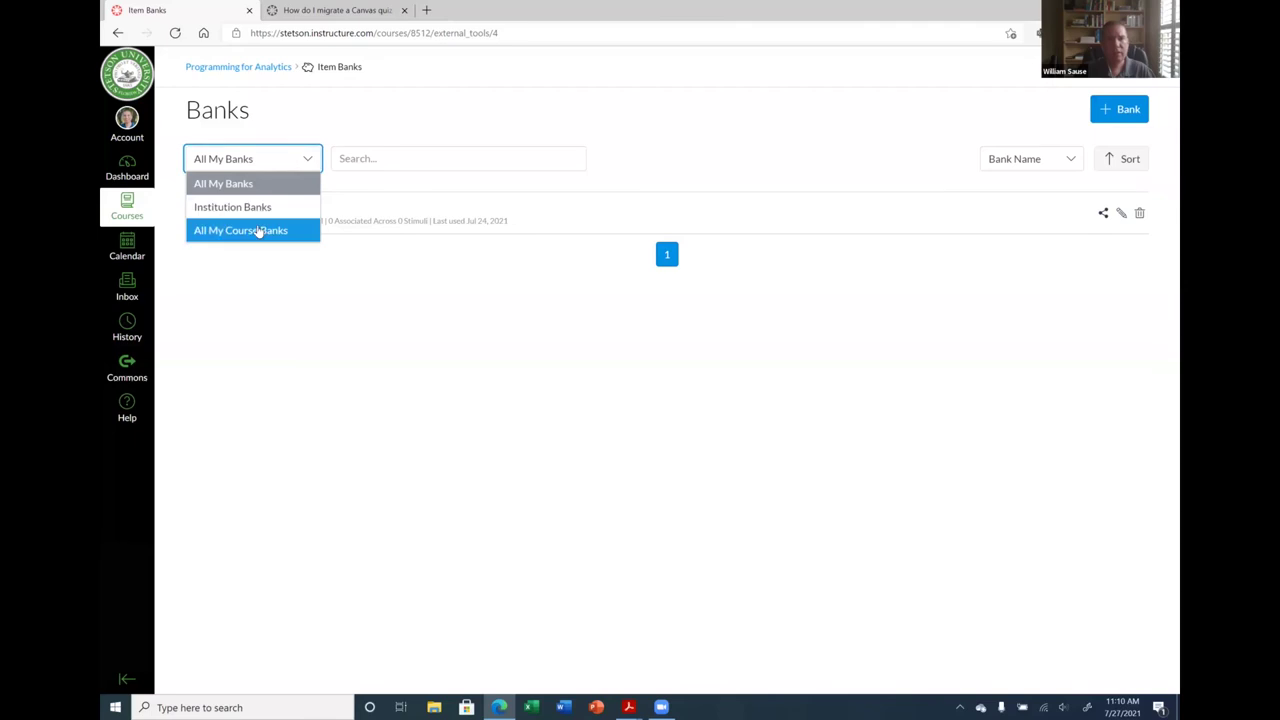
click(257, 229)
click(270, 164)
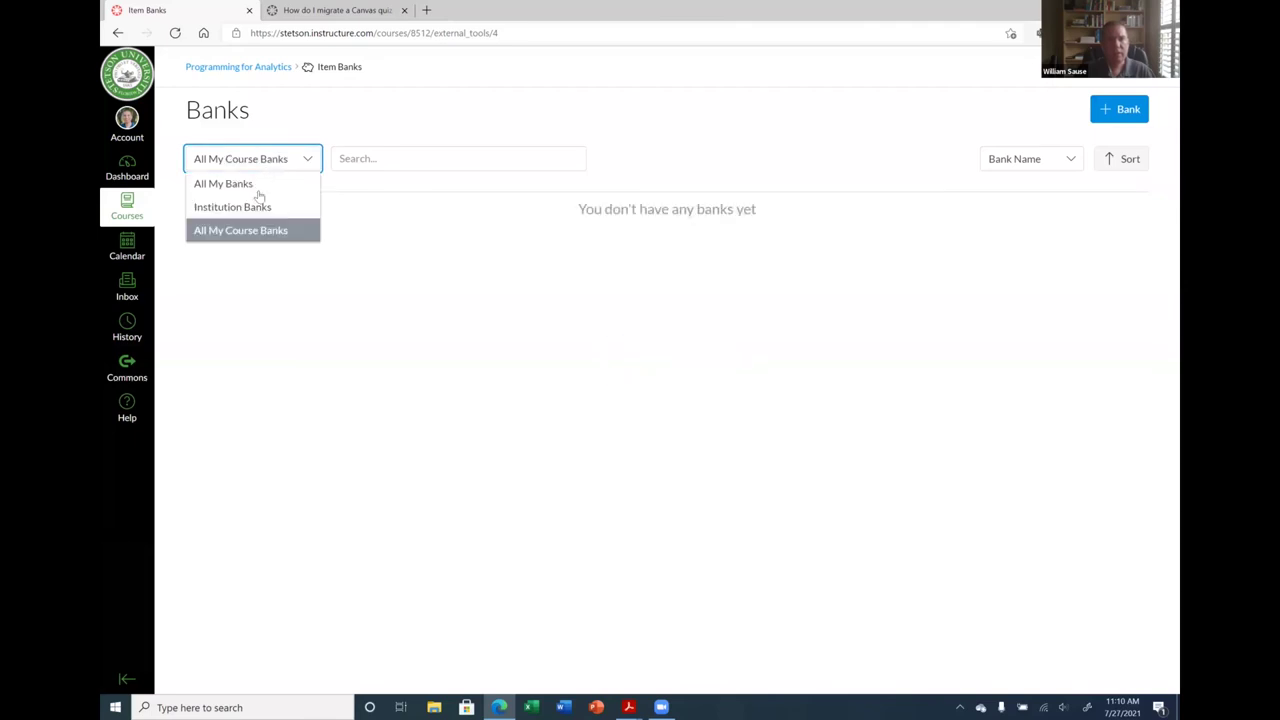
click(254, 186)
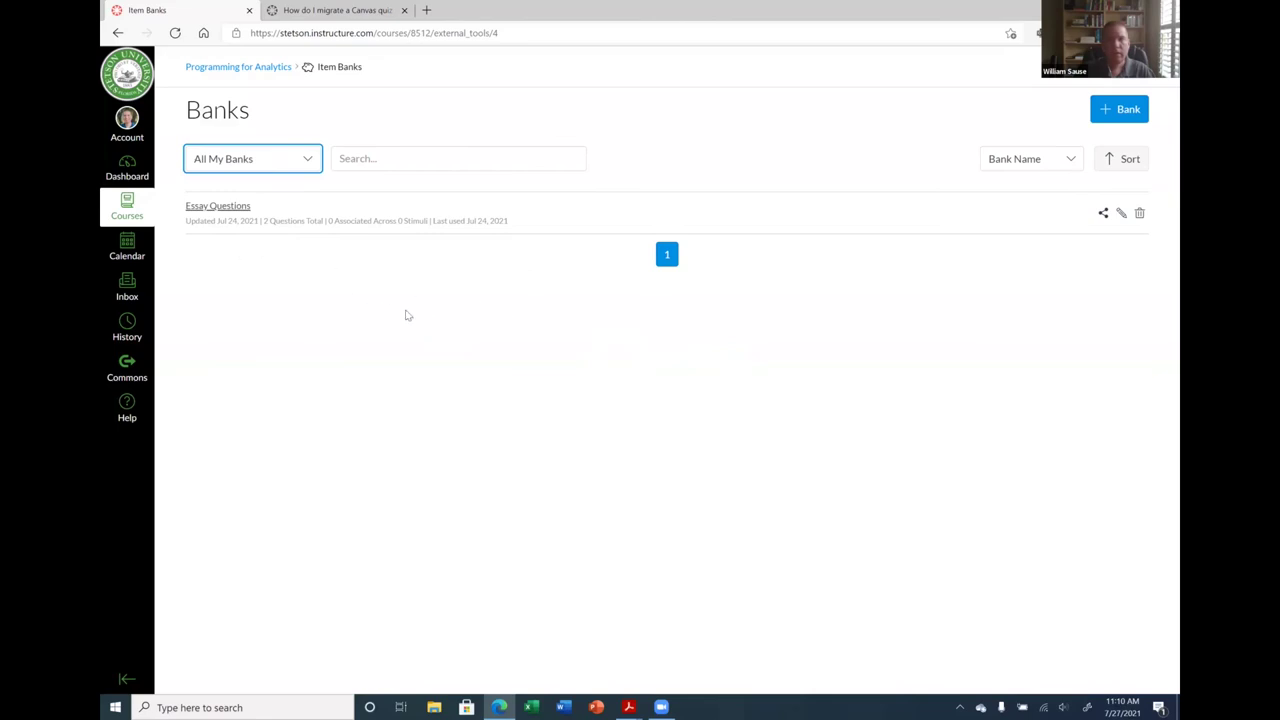
Open the migrated Quiz 1 from the course's quiz list, review its details and available options, and cancel without saving.
click(249, 68)
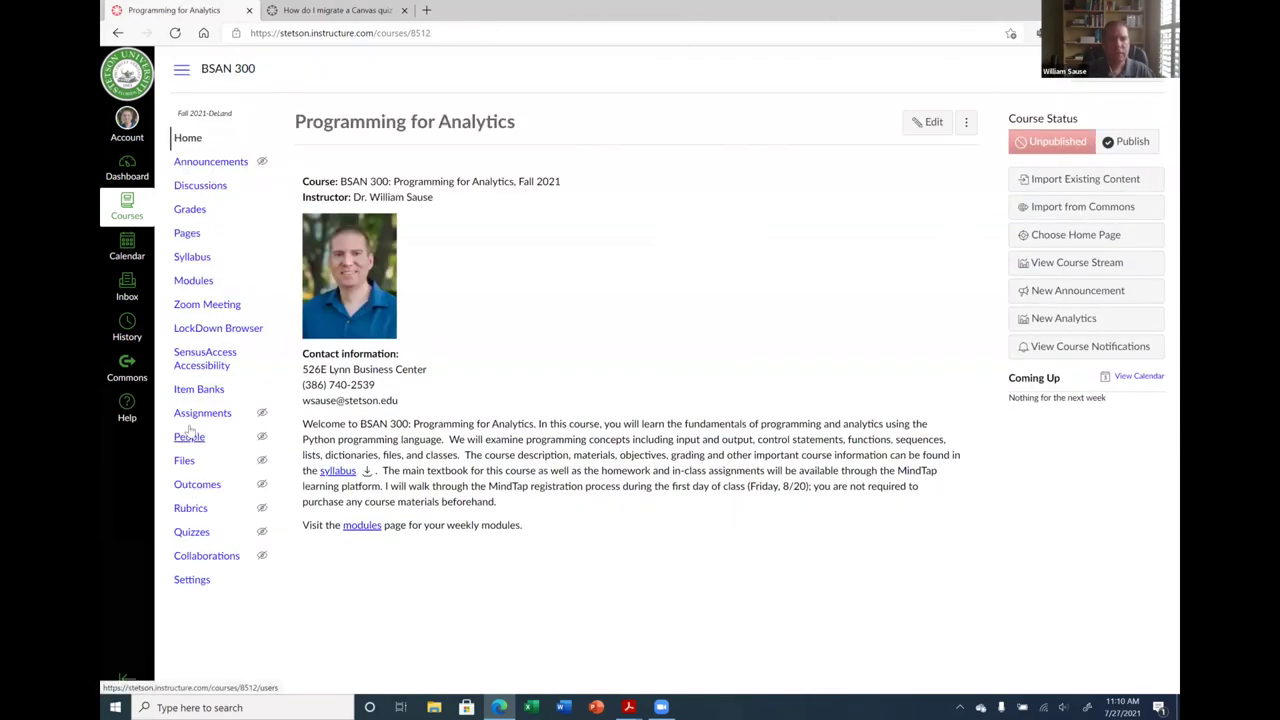
click(191, 533)
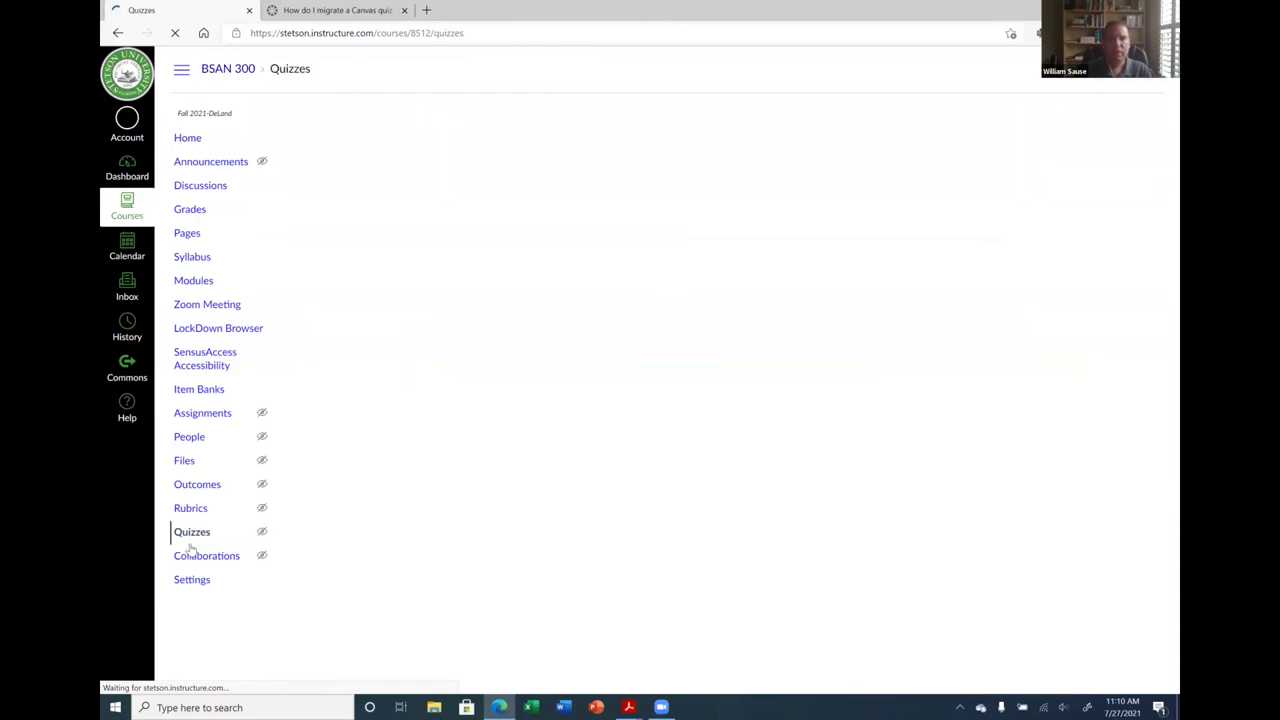
click(337, 348)
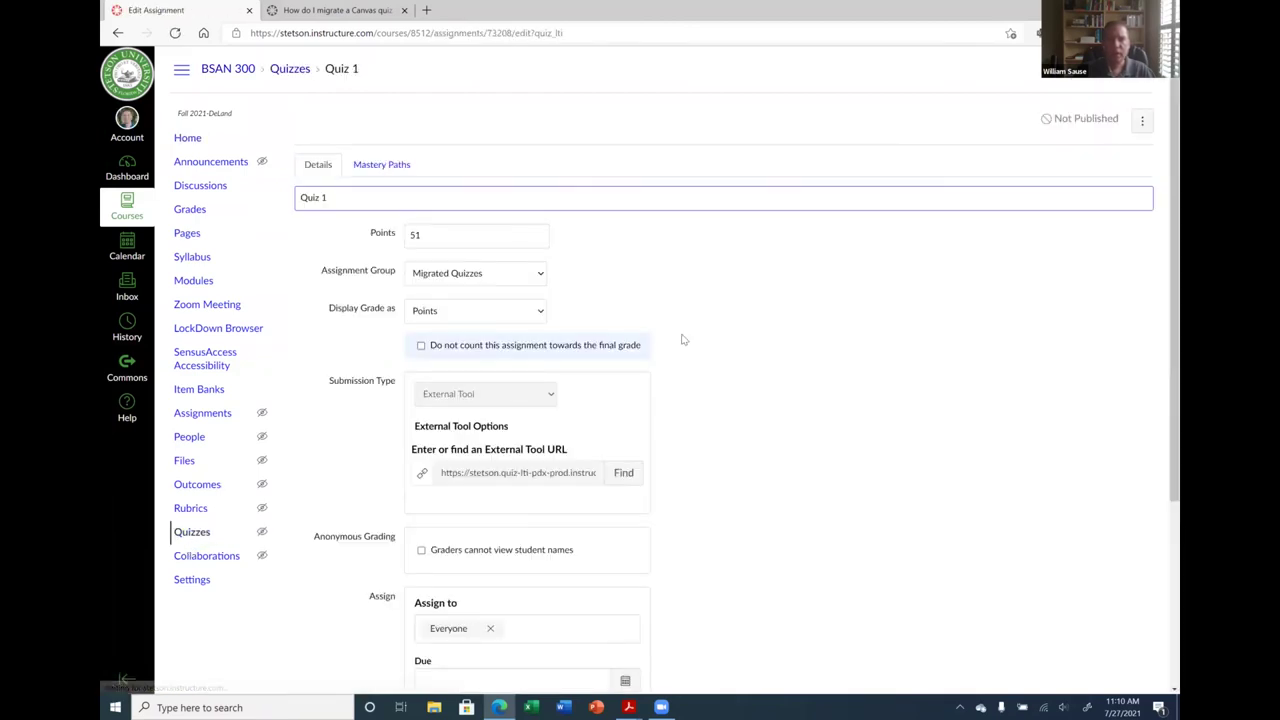
scroll(711, 357, down, 4)
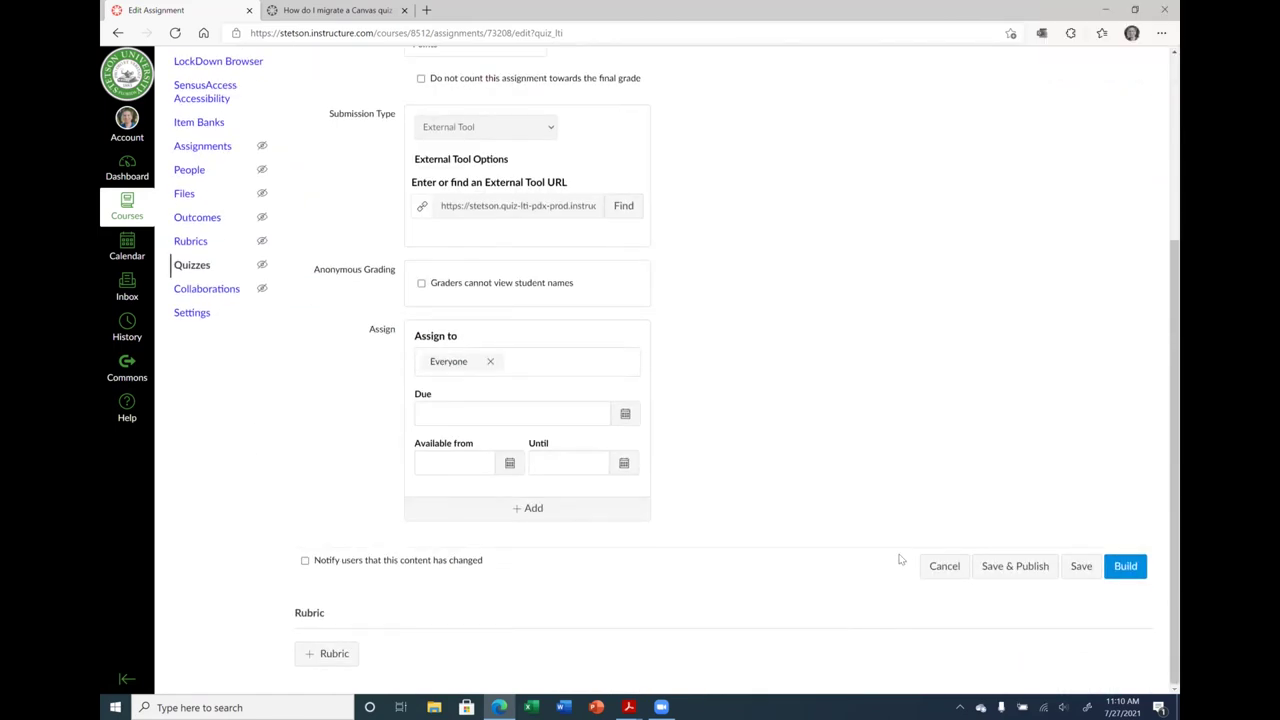
scroll(946, 544, up, 4)
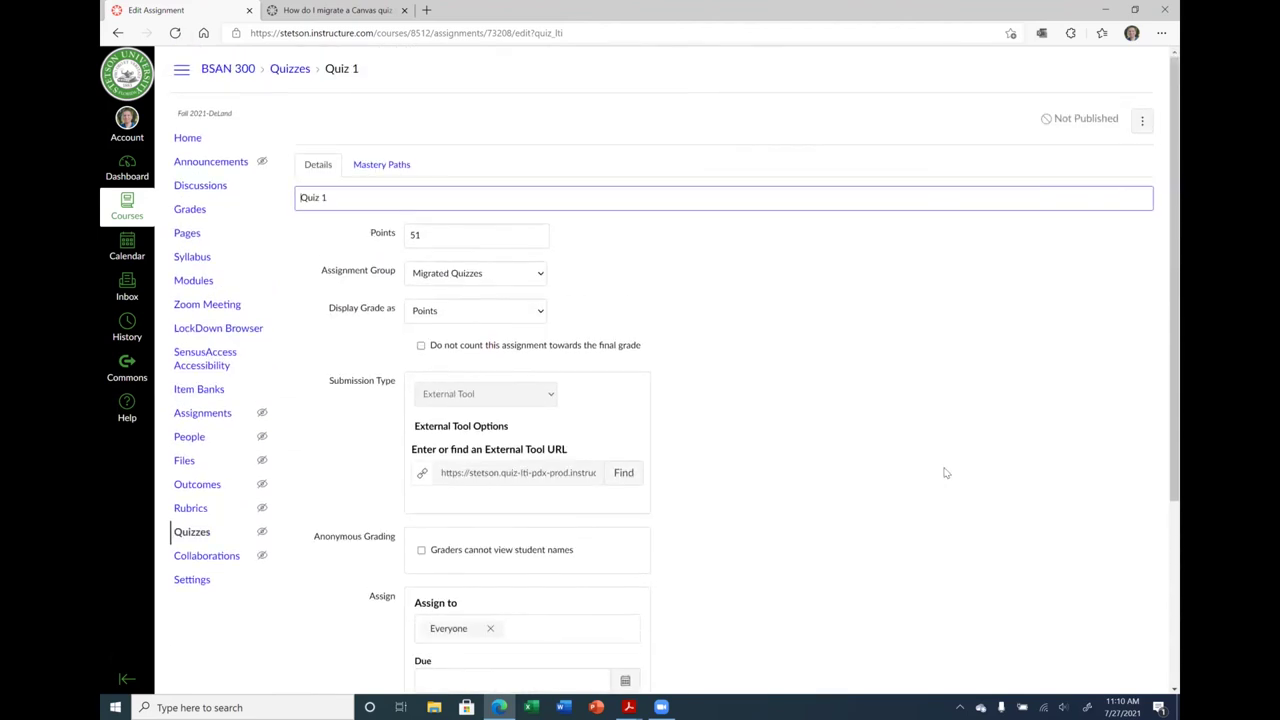
click(1143, 121)
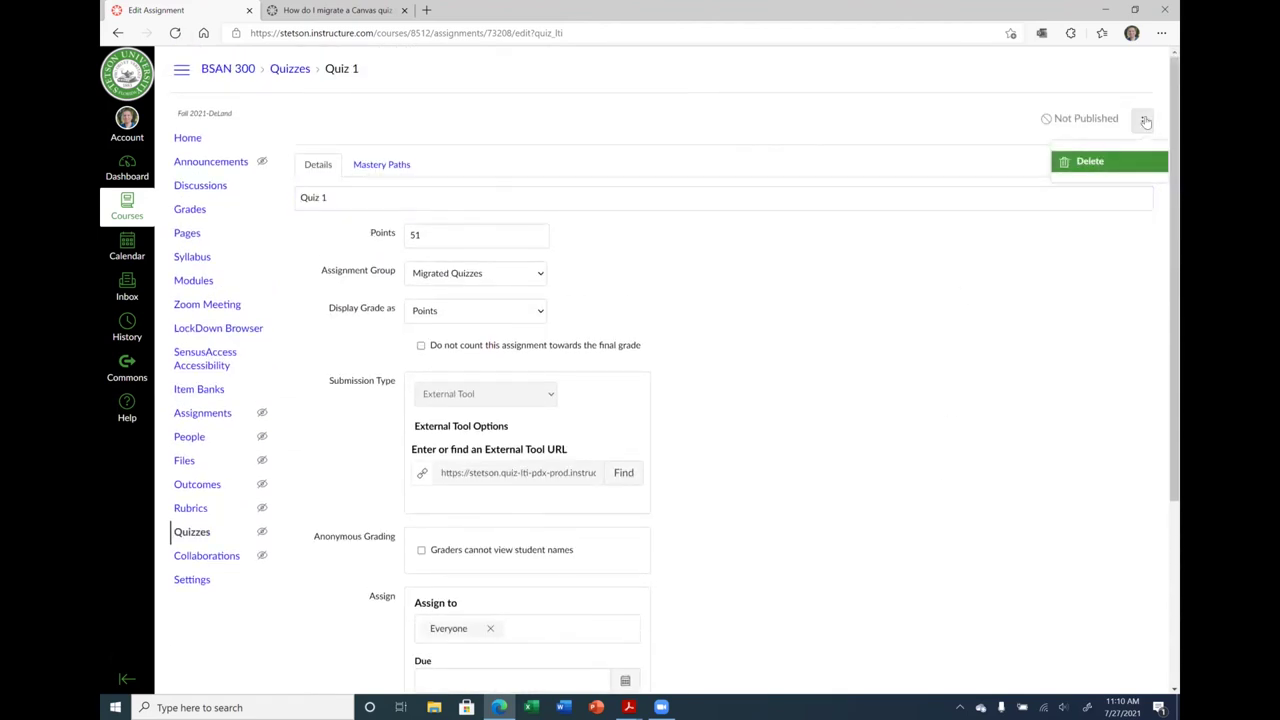
click(876, 131)
scroll(822, 289, down, 4)
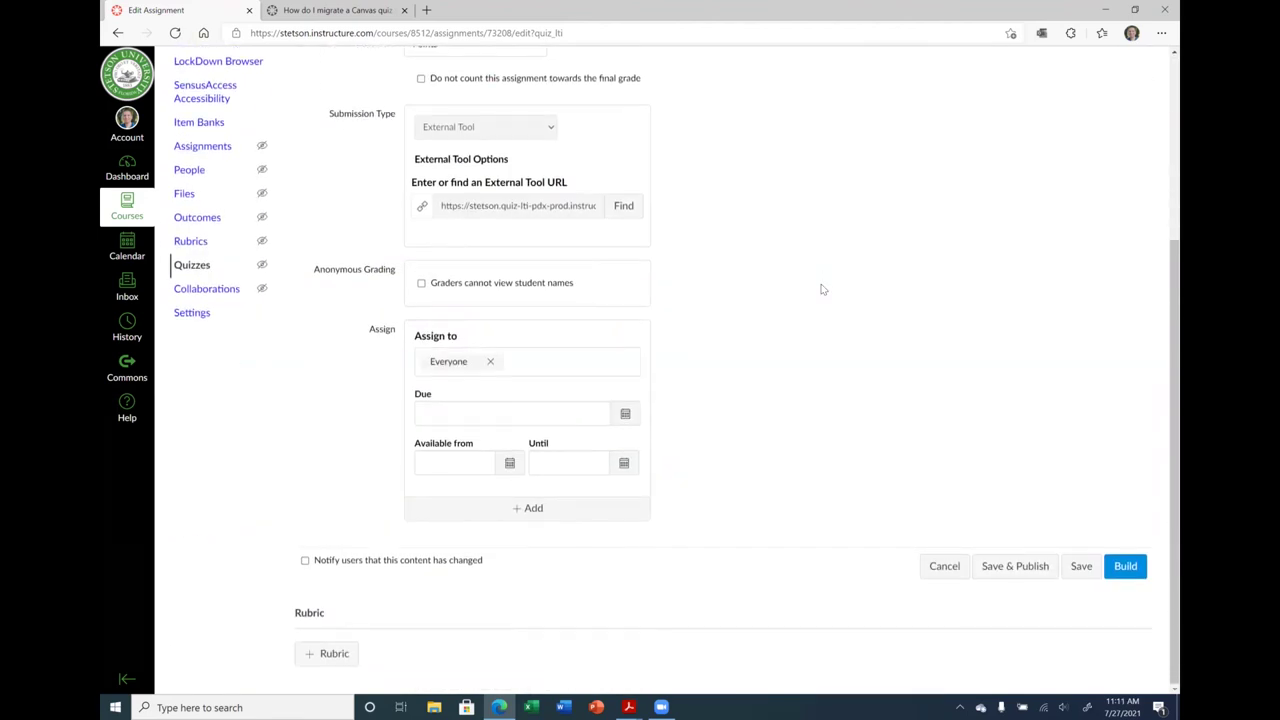
click(961, 572)
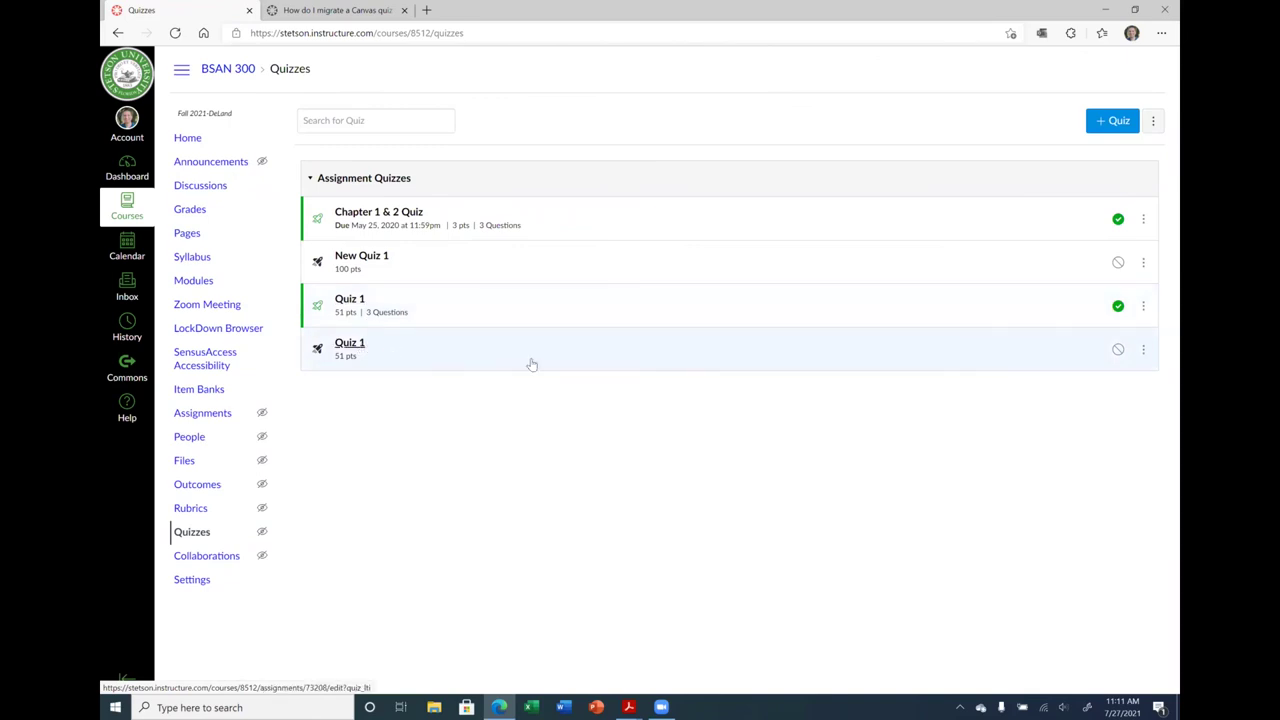
Publish the migrated Quiz 1 and move it from the Migrated Quizzes group to the end of the Quizzes assignment group.
click(1119, 351)
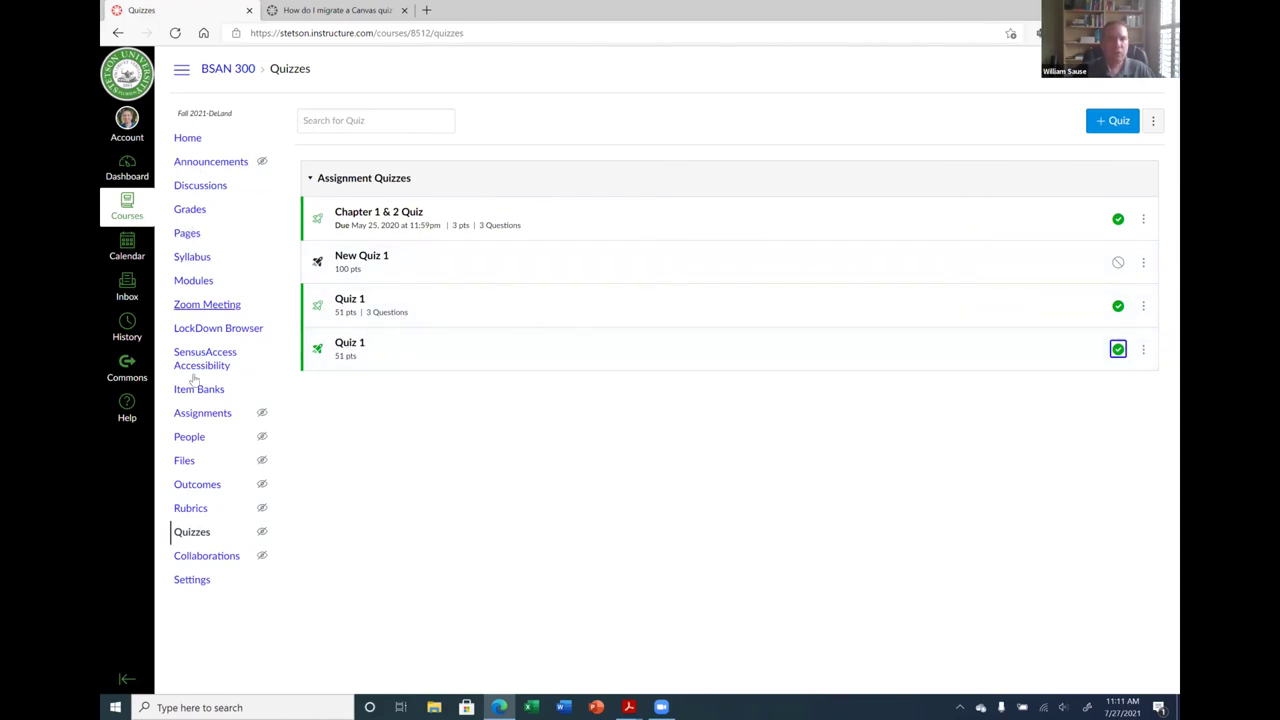
click(192, 418)
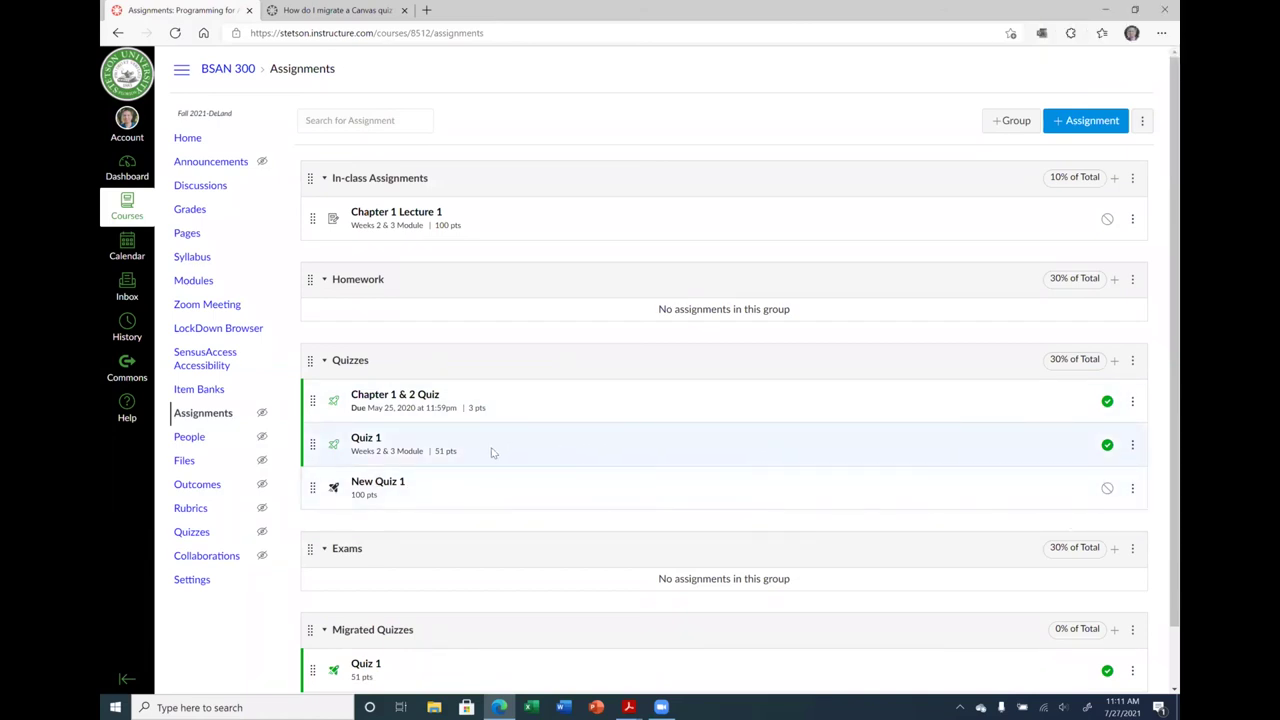
scroll(400, 460, down, 1)
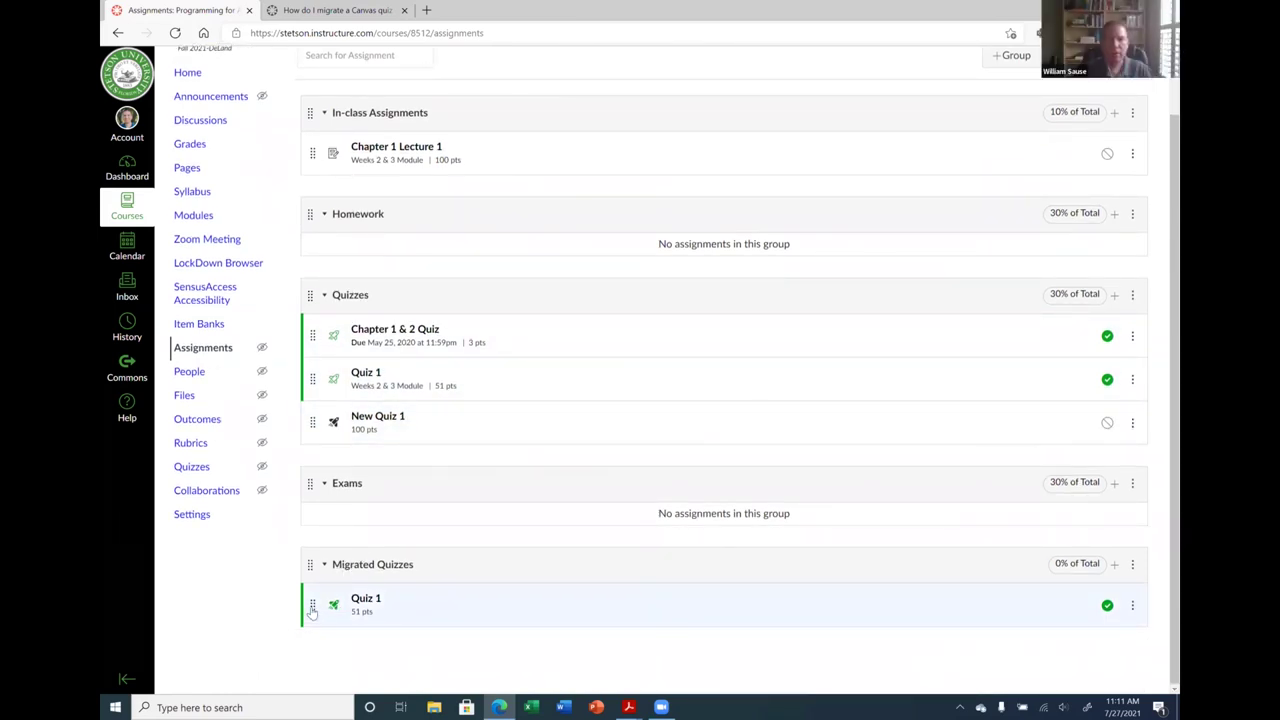
drag(312, 612, 312, 506)
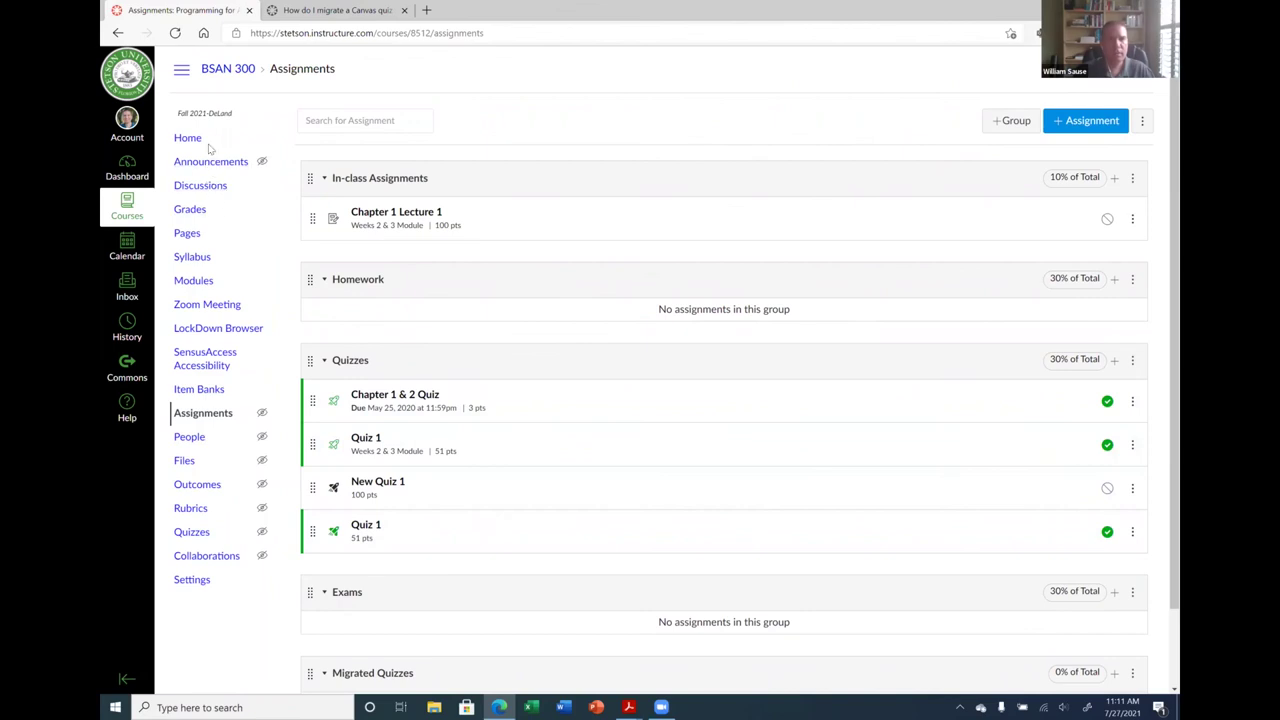
Check the course's quiz list and open the course modules to view the Weeks 2 & 3 module.
click(190, 533)
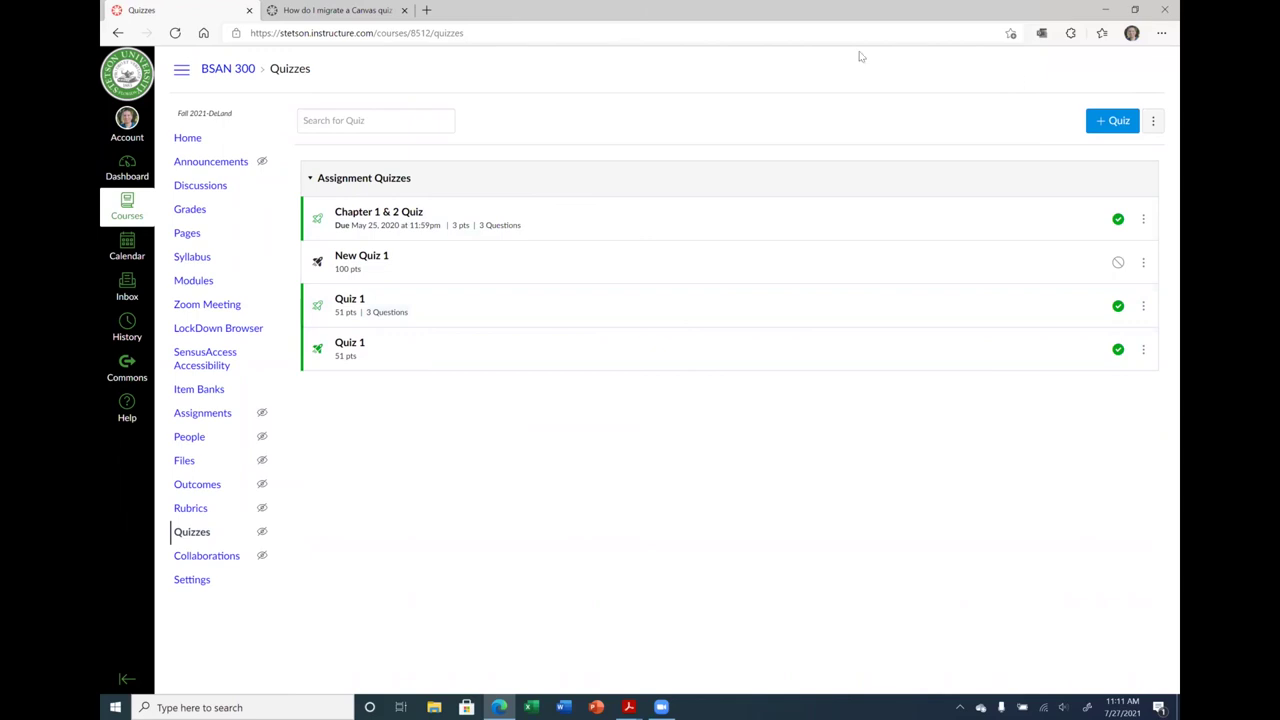
click(199, 141)
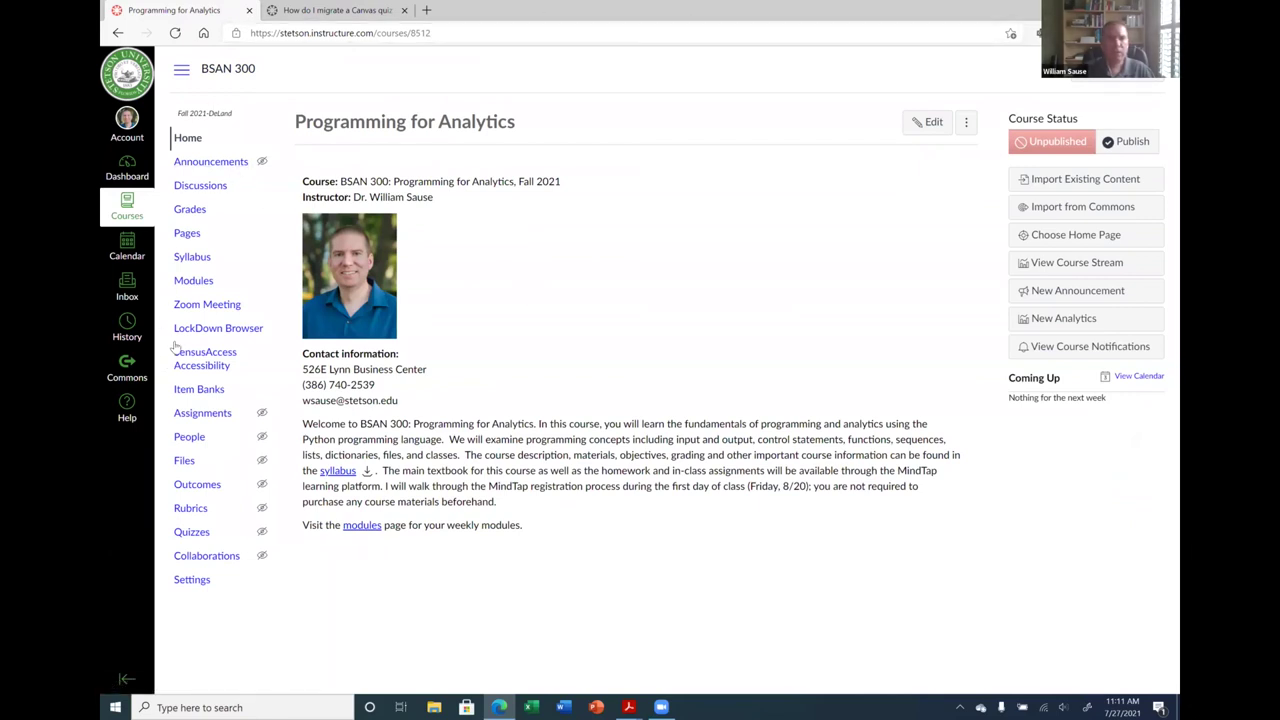
click(193, 281)
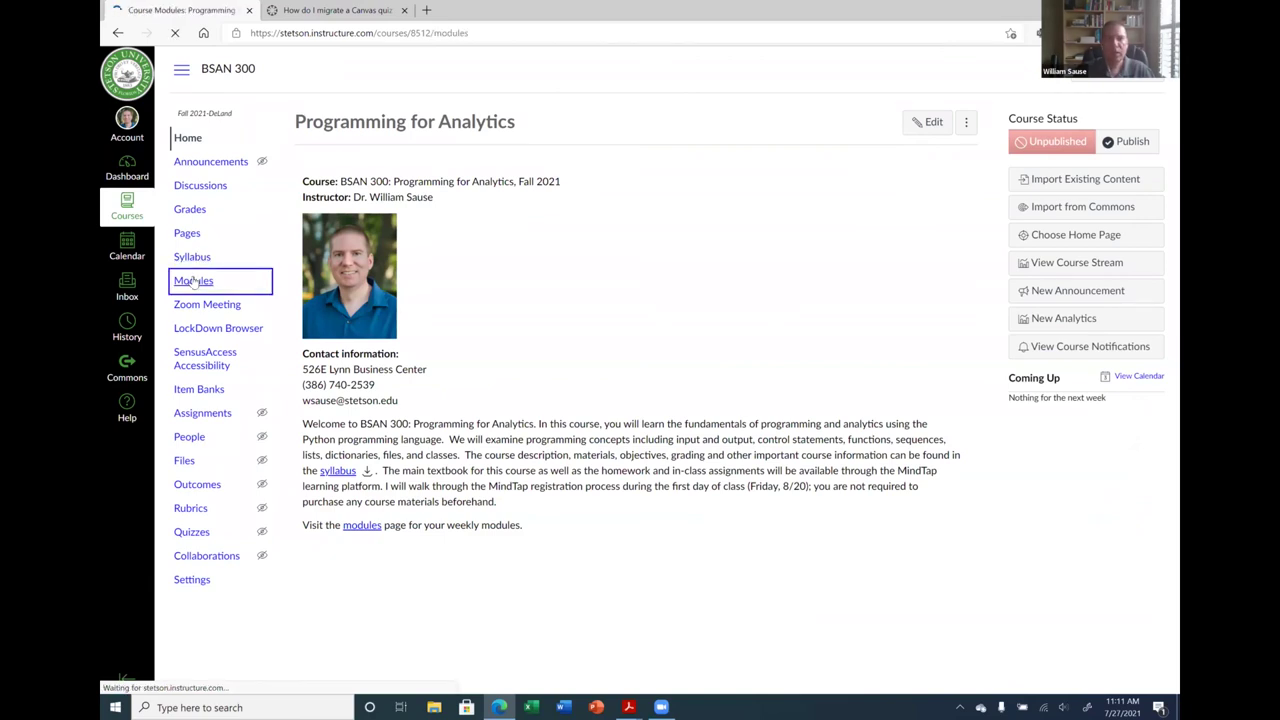
scroll(734, 354, down, 1)
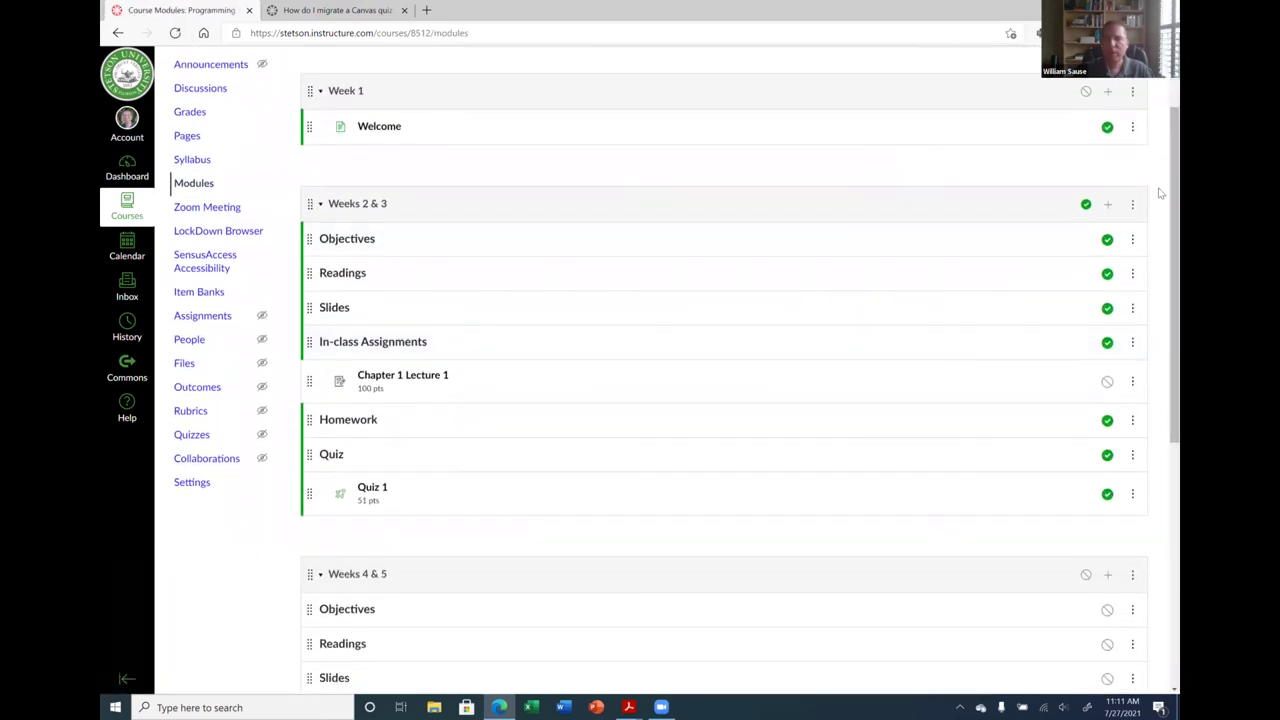
Add the migrated Quiz 1 to the Weeks 2 & 3 module and indent it under the Quiz header.
click(1107, 205)
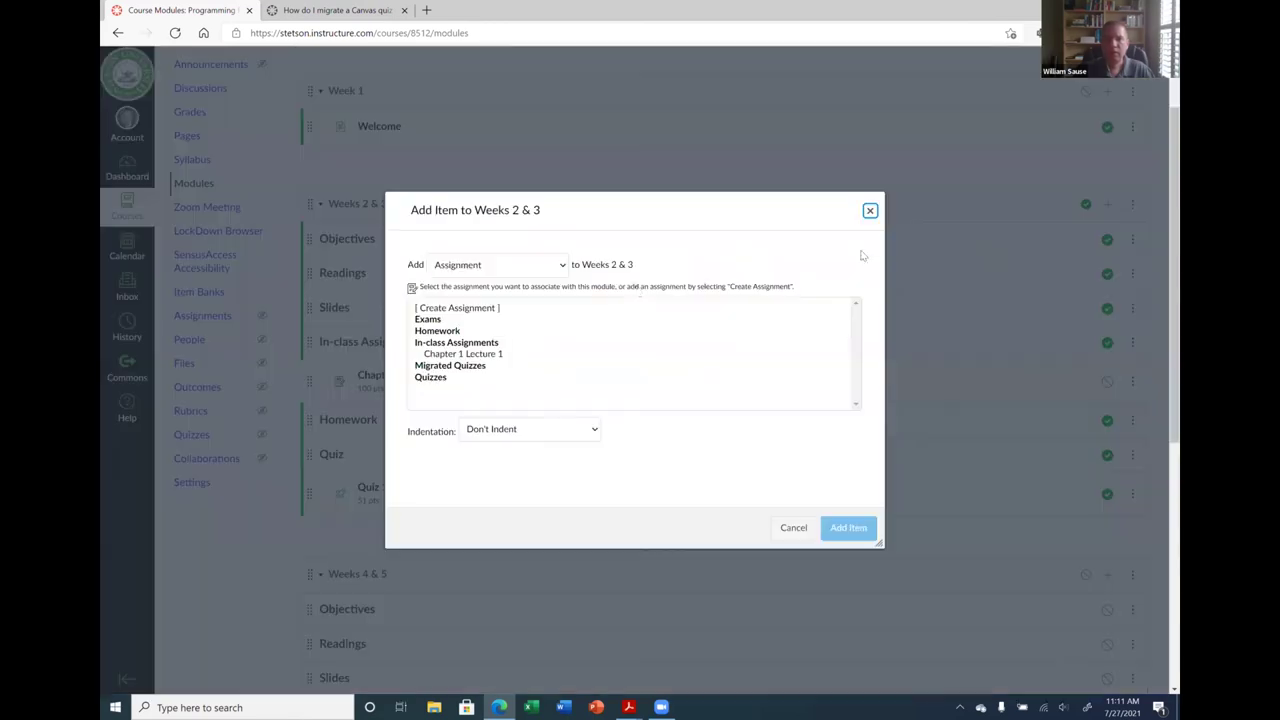
click(463, 270)
click(463, 311)
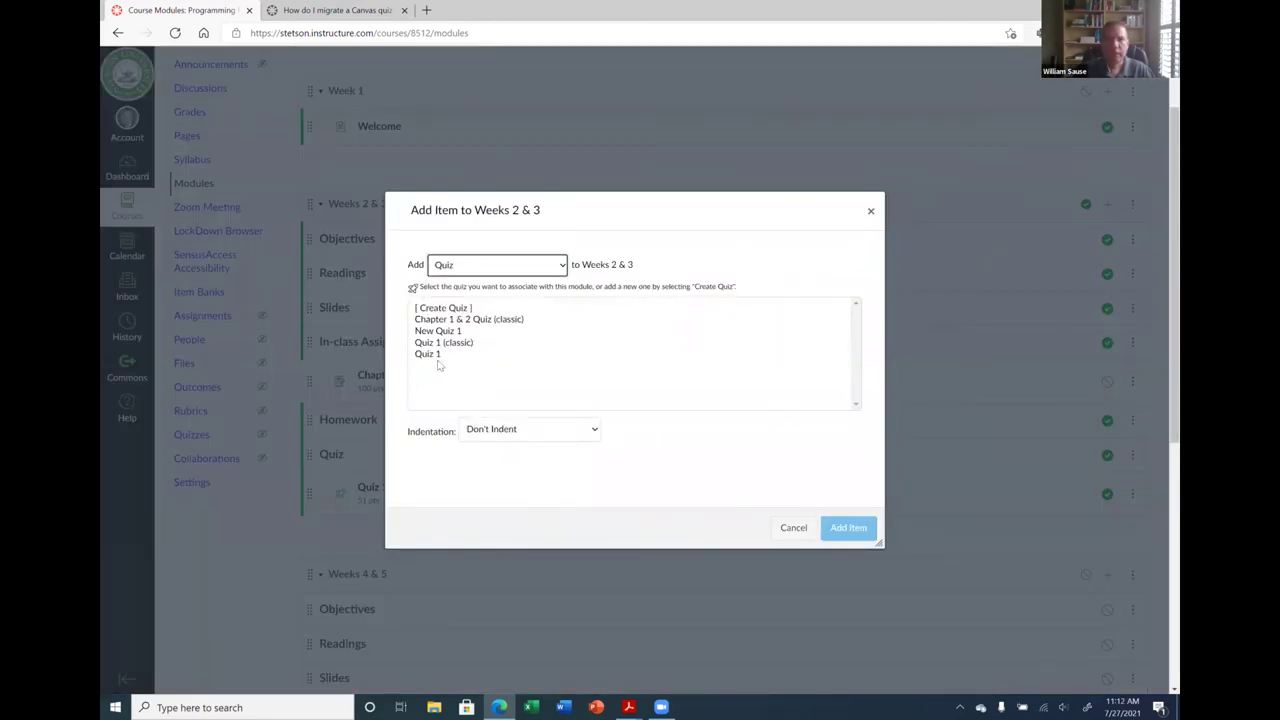
click(434, 357)
click(845, 528)
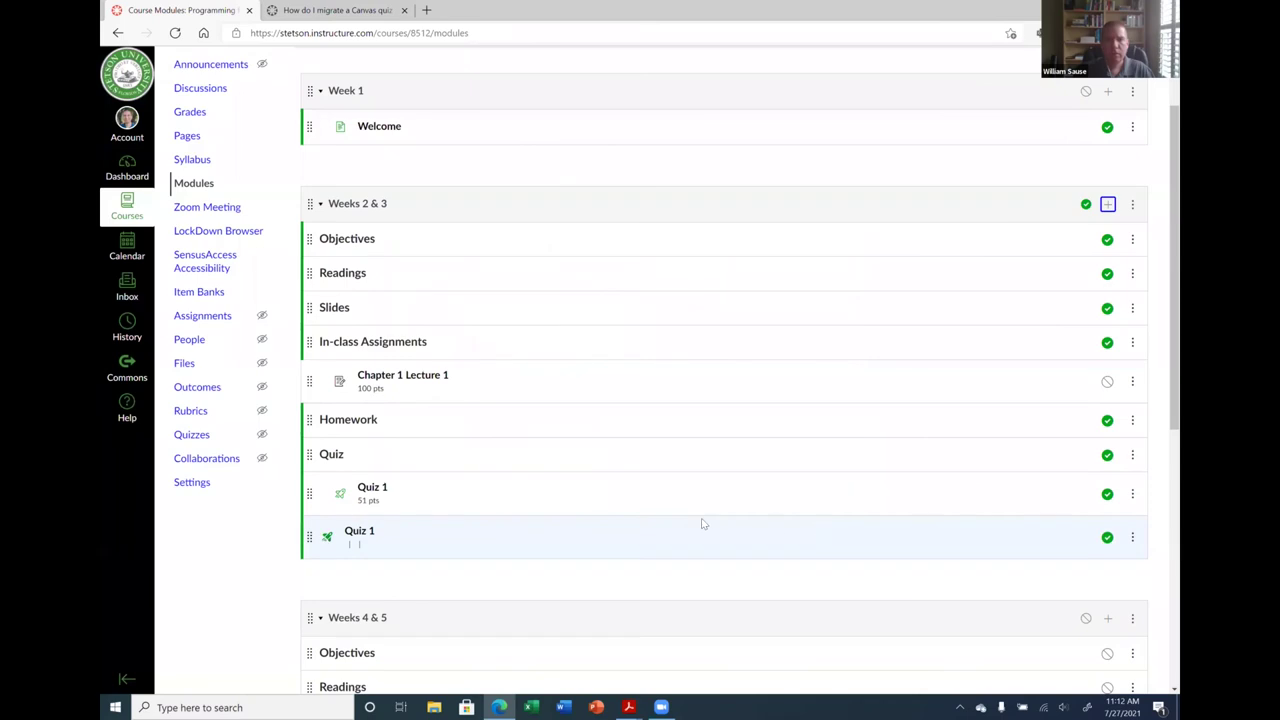
click(1134, 537)
click(1113, 572)
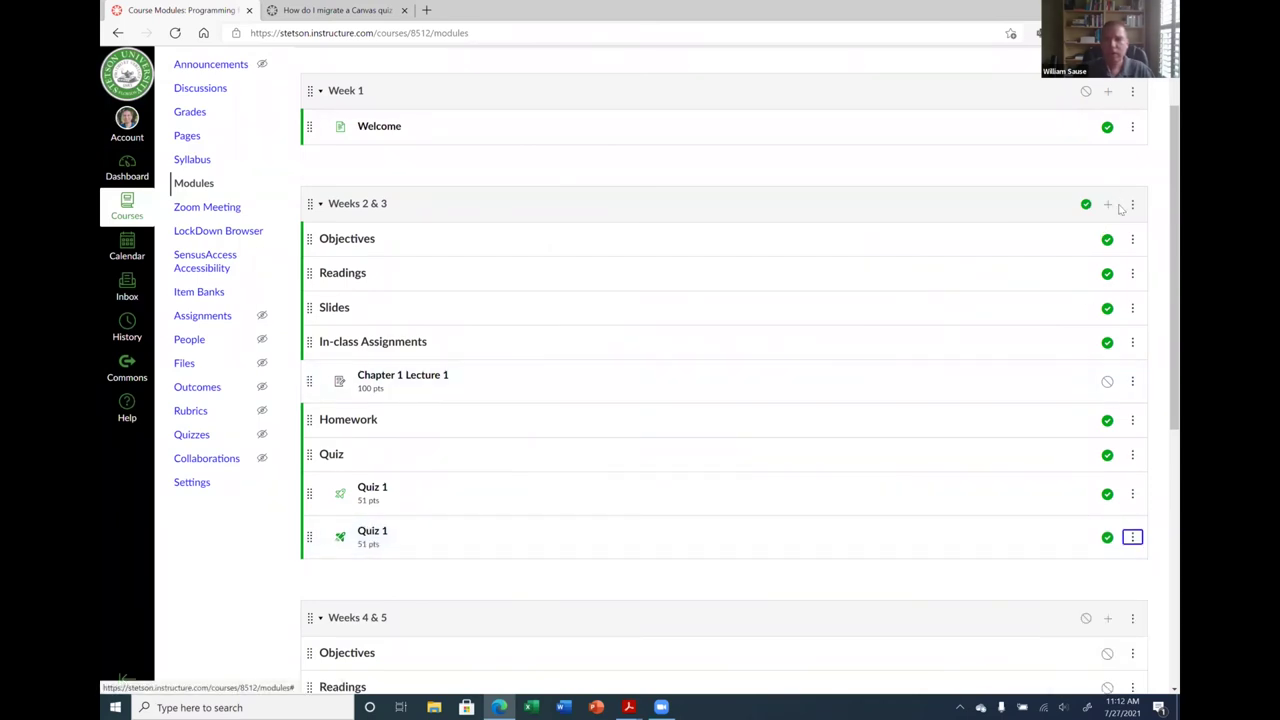
Check the migrated Quiz 1 from the modules in Student View, and leave Student View.
key(F5)
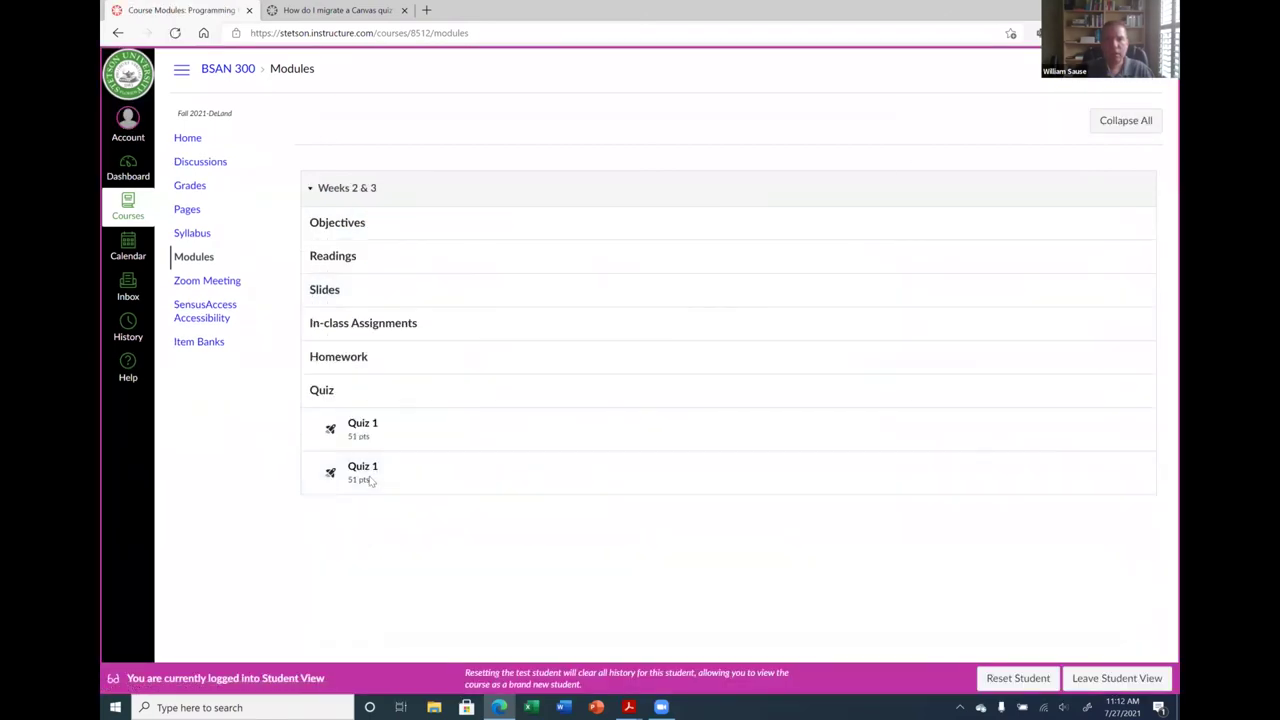
click(362, 470)
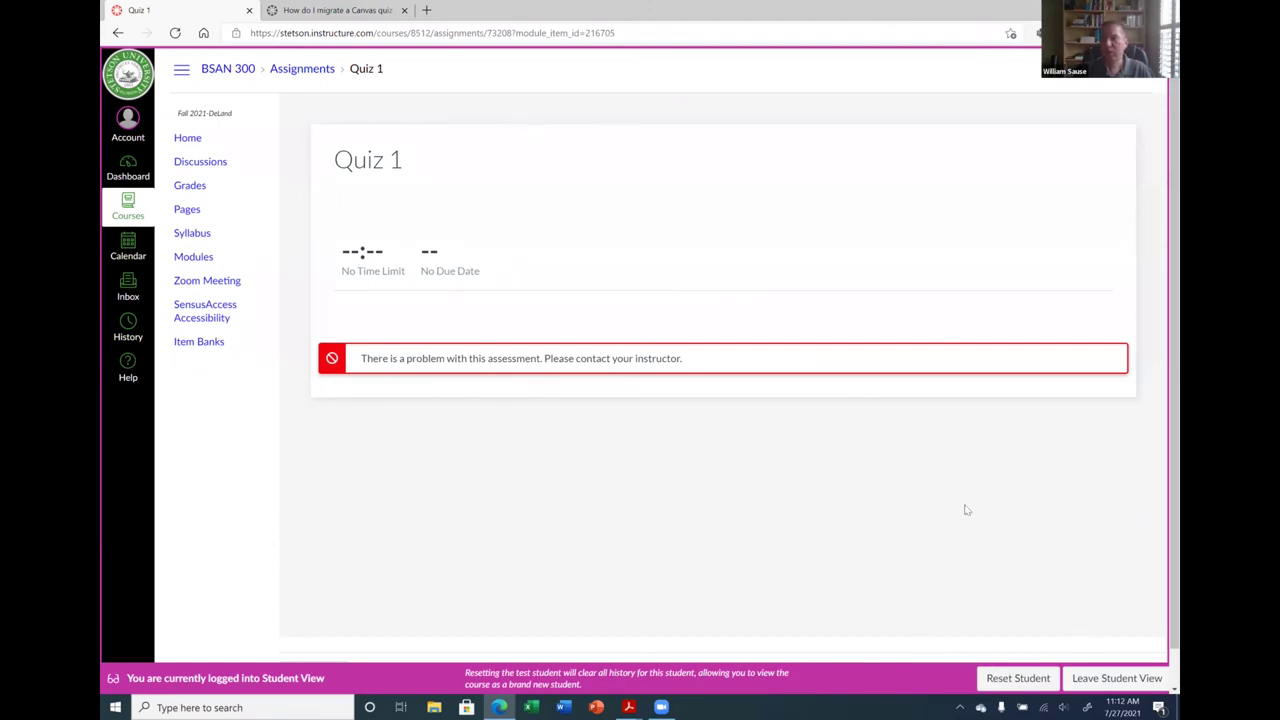
click(1116, 680)
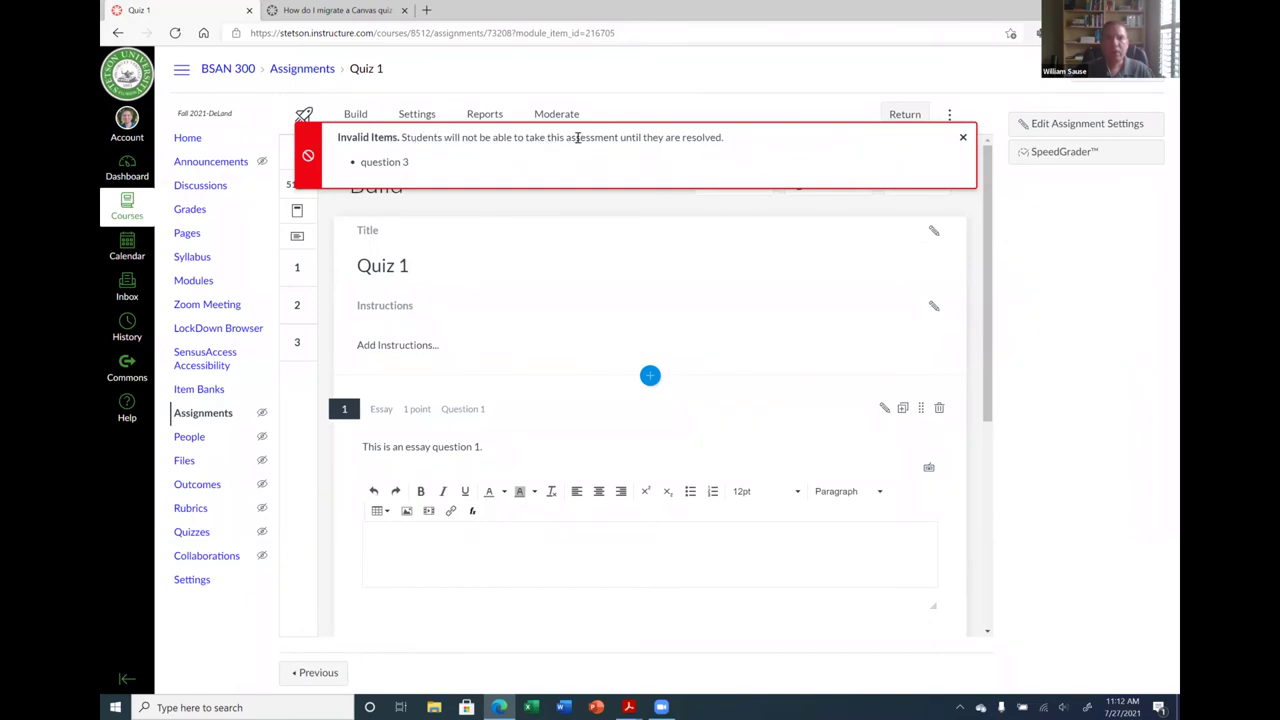
Remove question 3, which draws from the bank Quiz 1 - Question 3 - 1, from the migrated Quiz 1 and return to the modules.
click(963, 137)
scroll(790, 346, down, 3)
scroll(763, 346, down, 1)
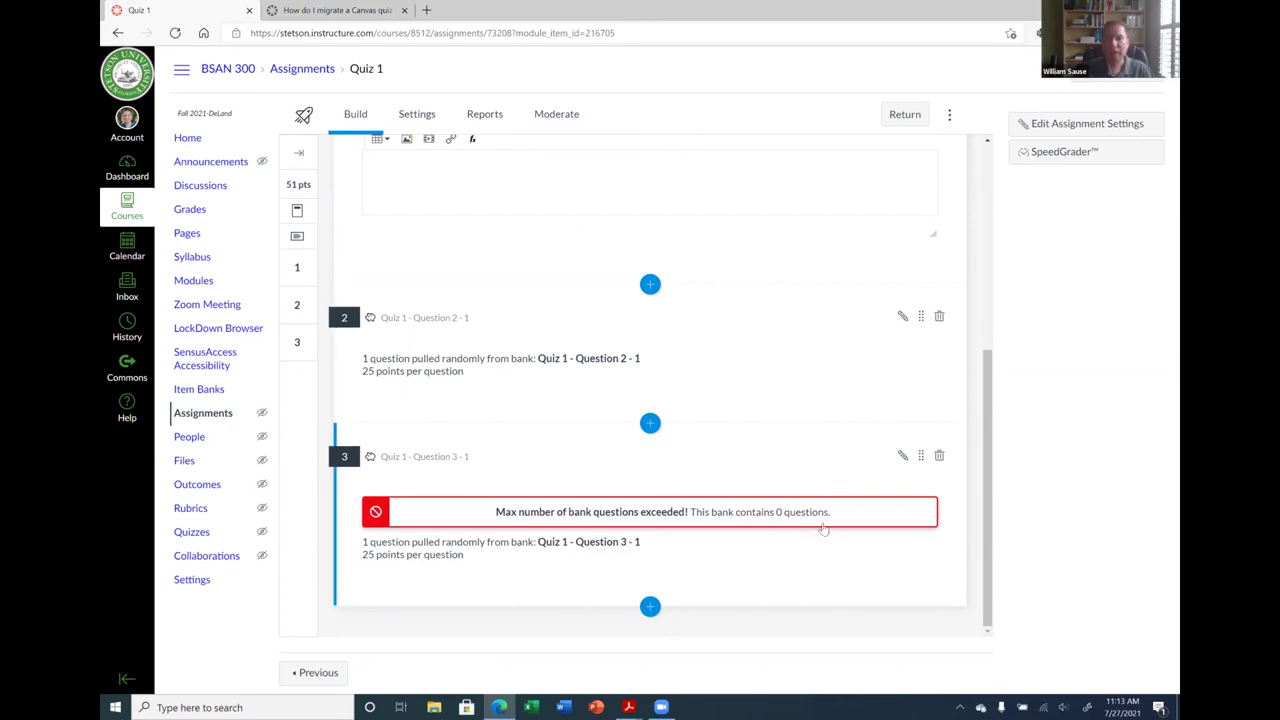
click(903, 458)
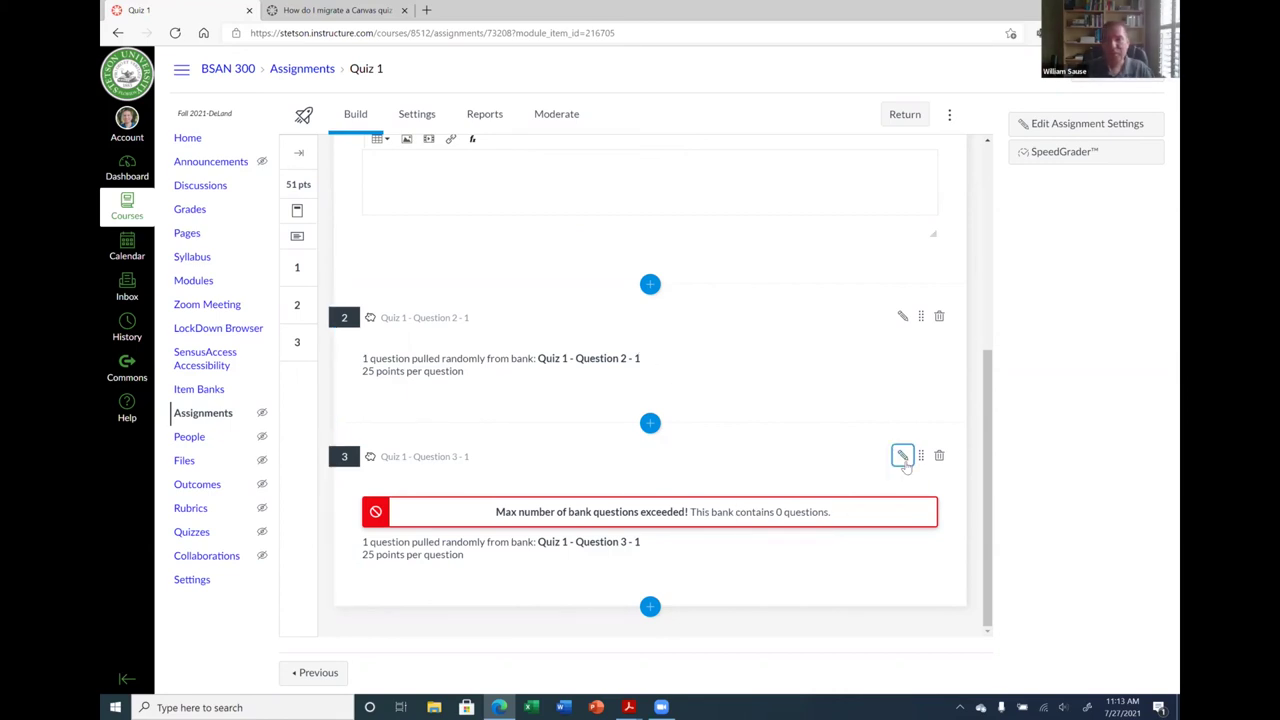
click(944, 454)
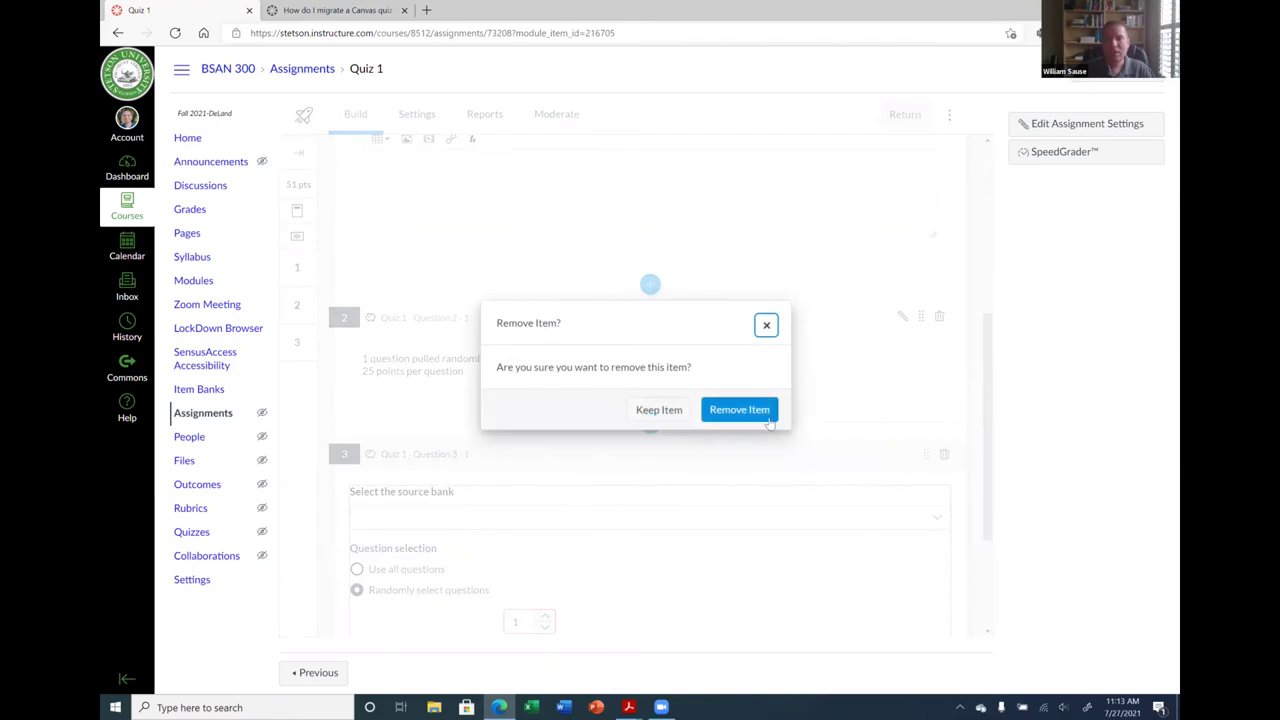
click(765, 407)
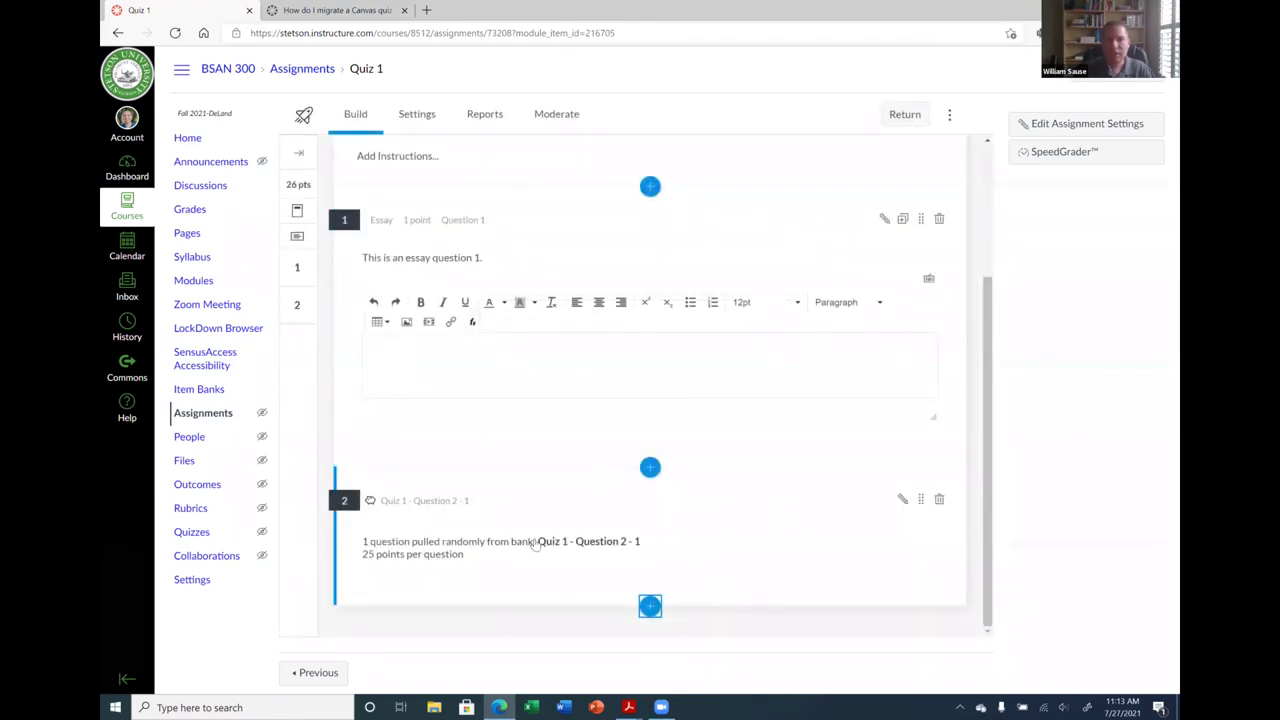
scroll(762, 428, up, 3)
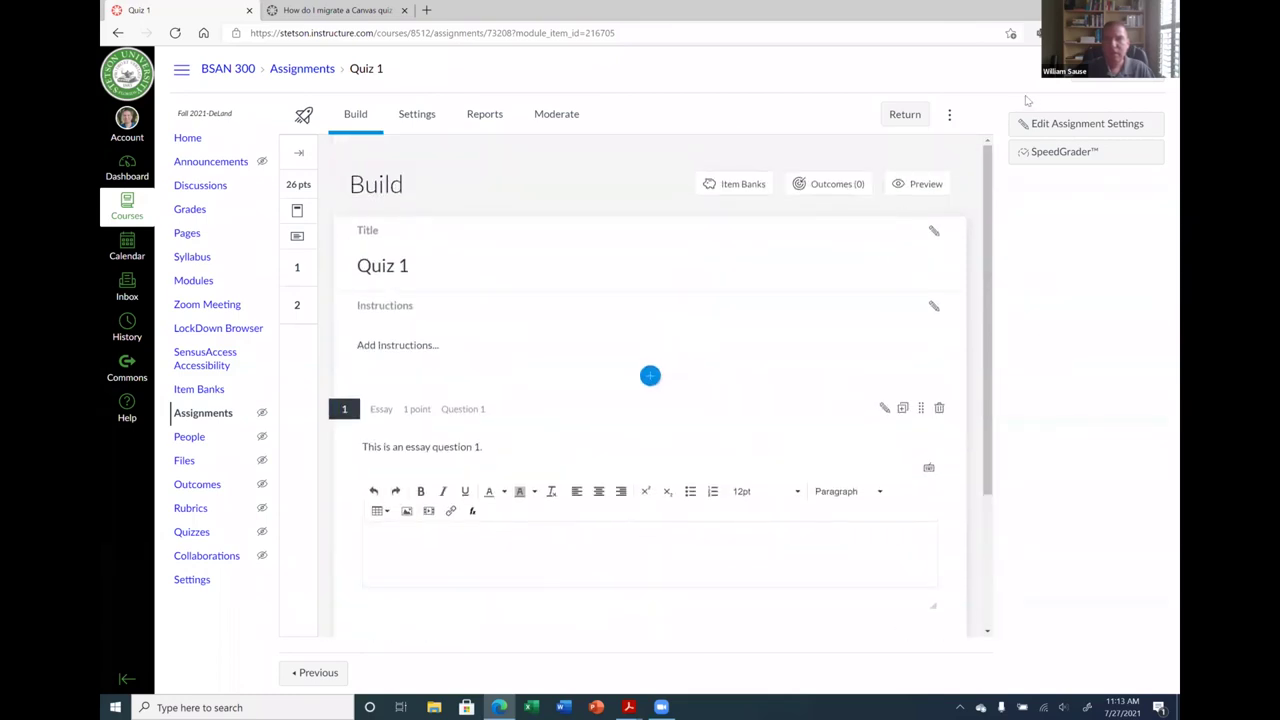
click(928, 117)
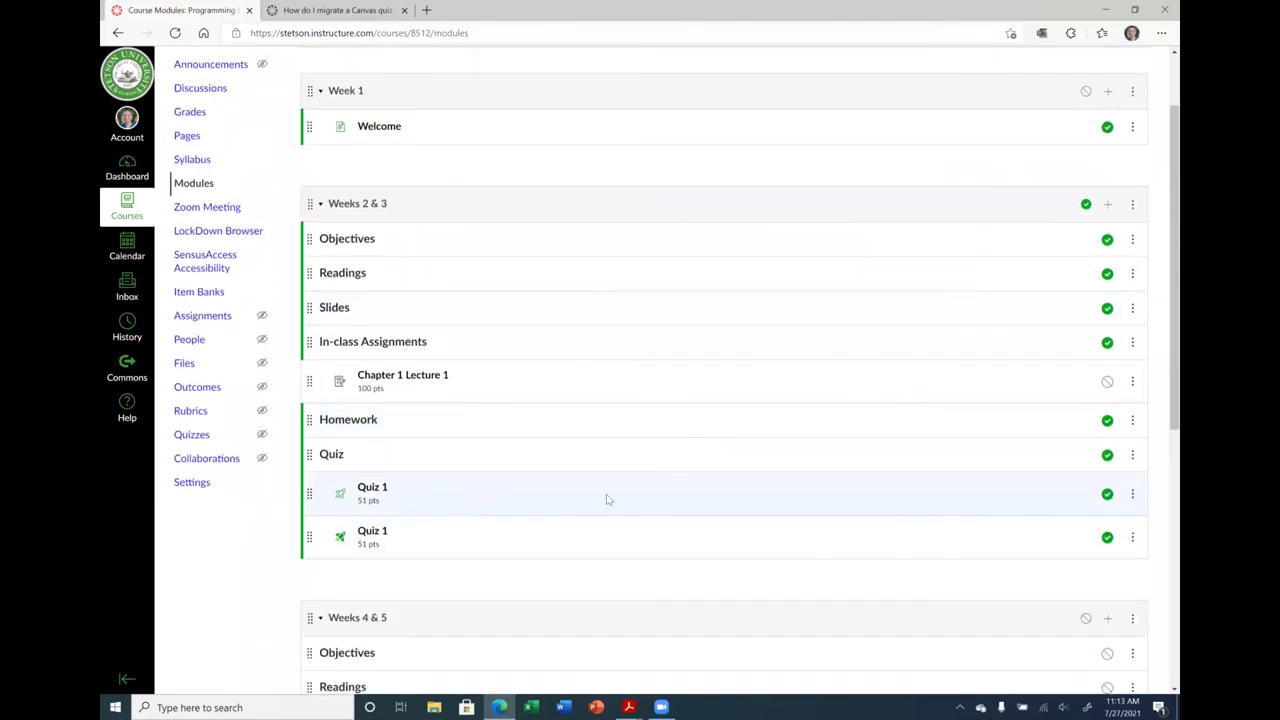
Switch to Student View and begin an attempt of the migrated Quiz 1 from the Weeks 2 & 3 module.
scroll(843, 345, up, 1)
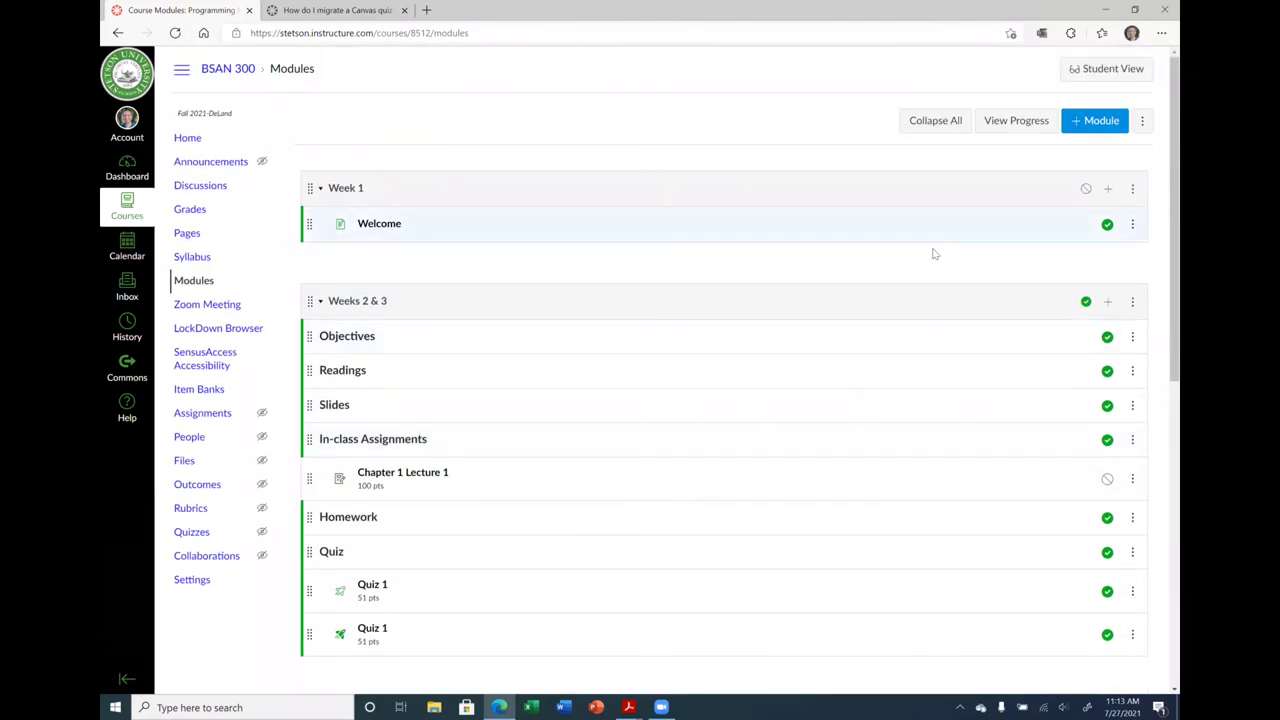
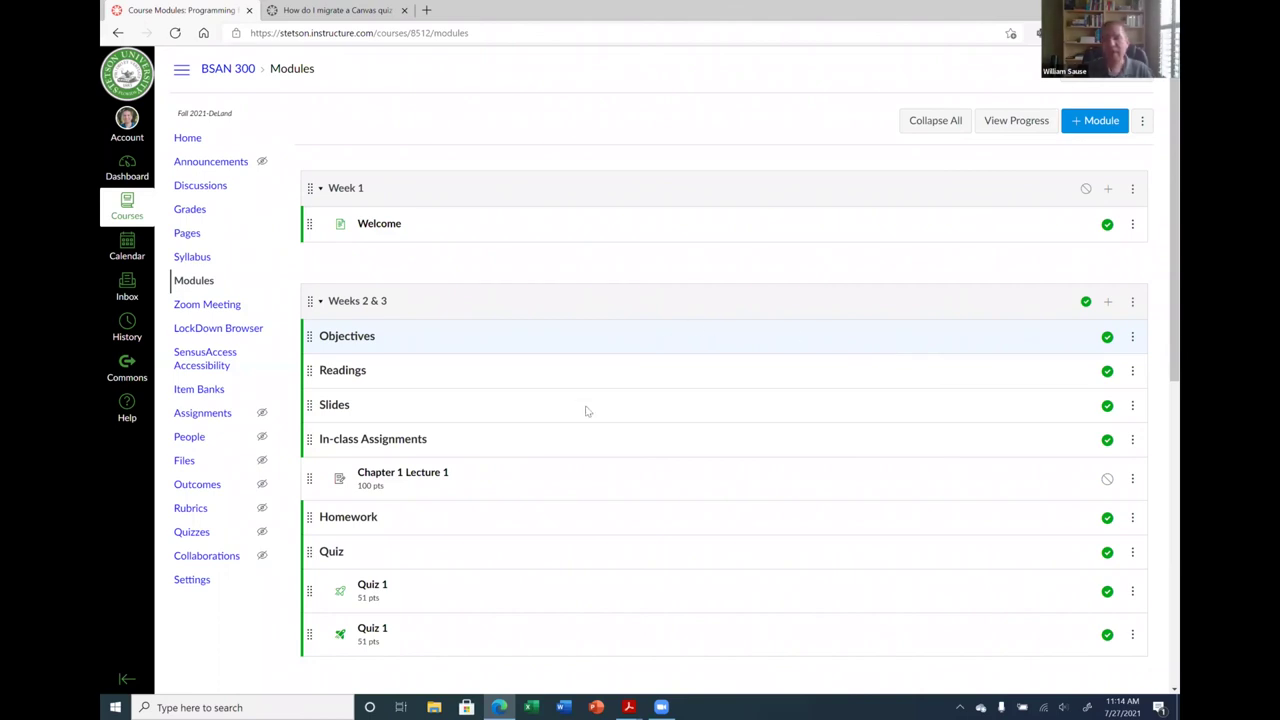
key(F5)
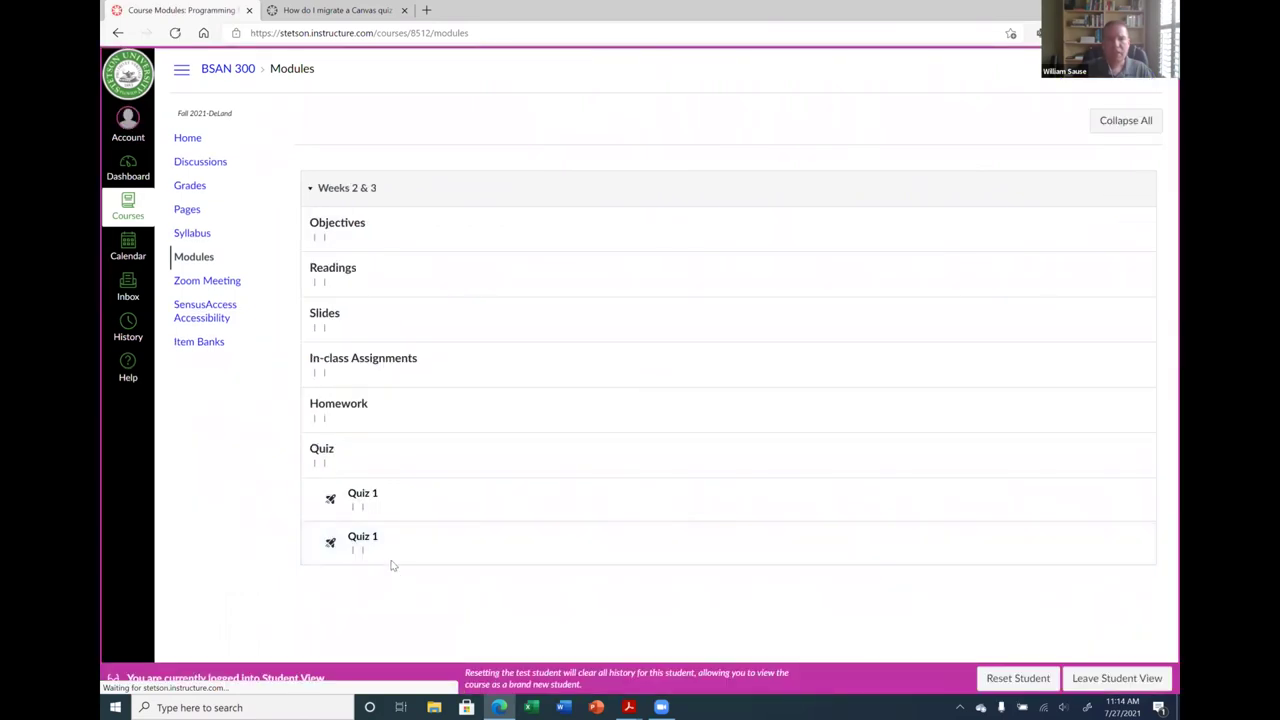
click(366, 468)
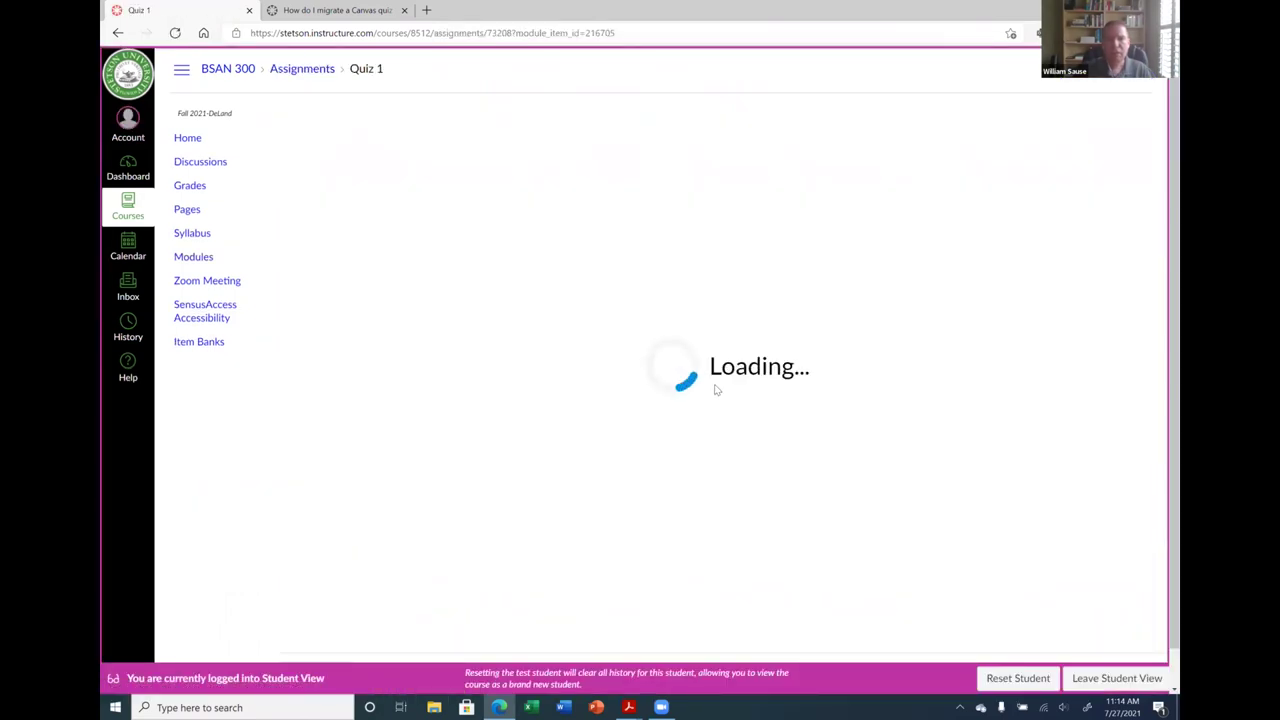
click(355, 362)
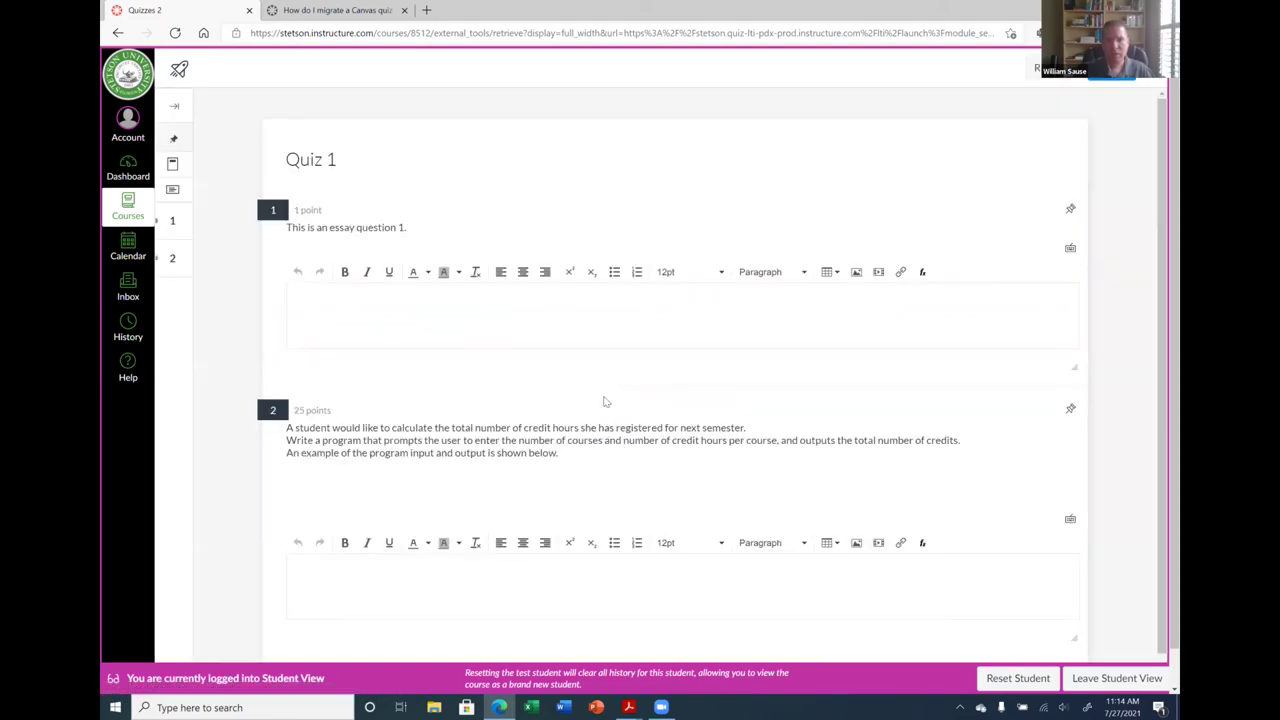
Submit the Quiz 1 attempt with both questions unanswered, review its results, and leave Student View.
scroll(645, 403, down, 1)
scroll(665, 450, down, 1)
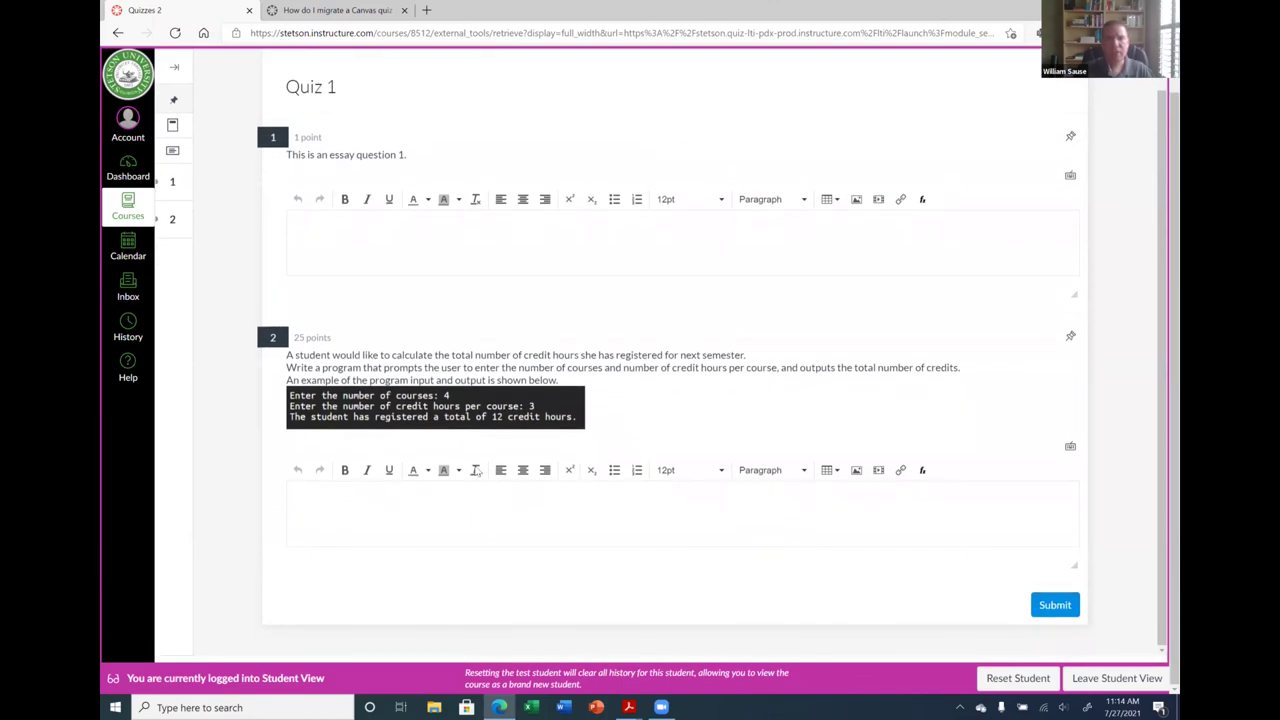
click(457, 511)
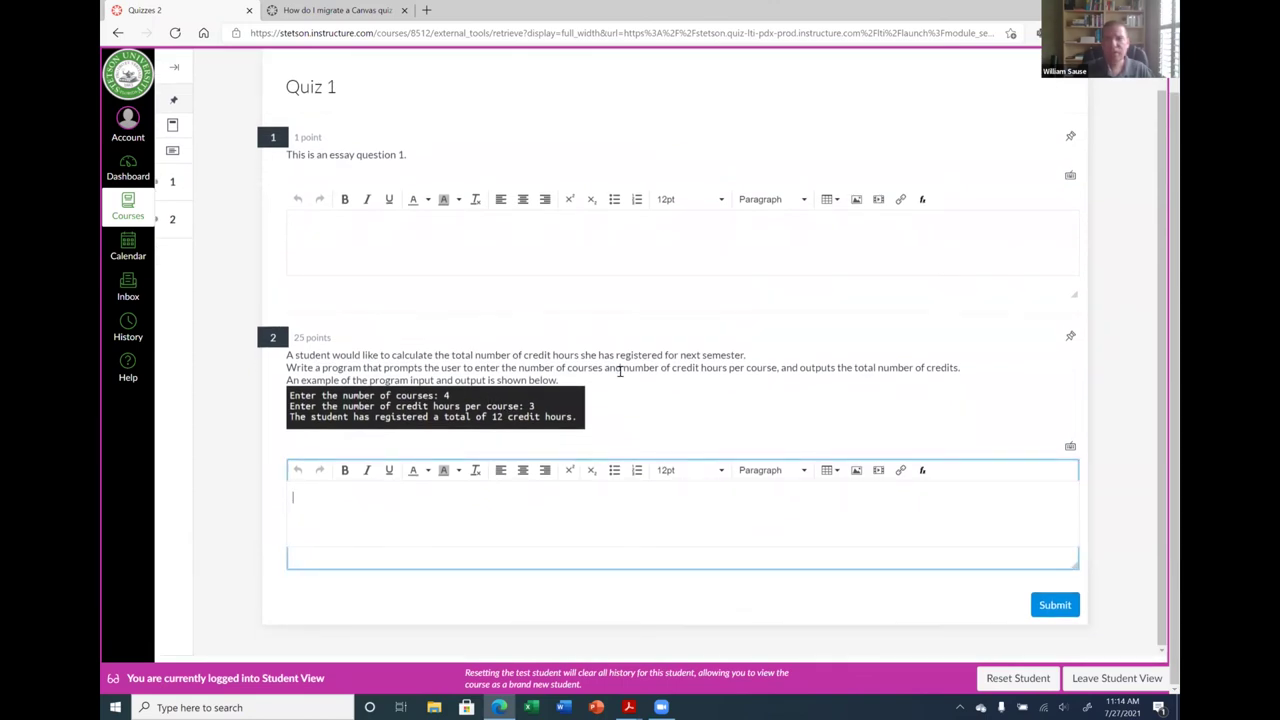
click(1035, 610)
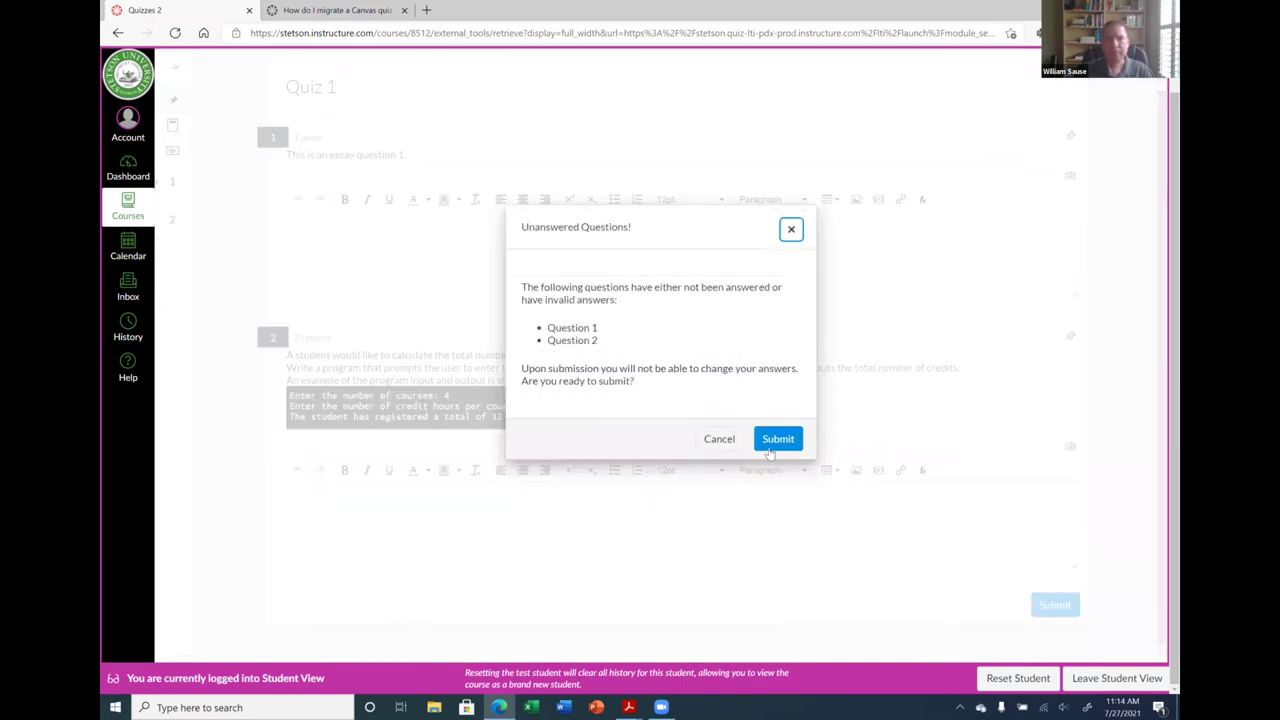
click(775, 440)
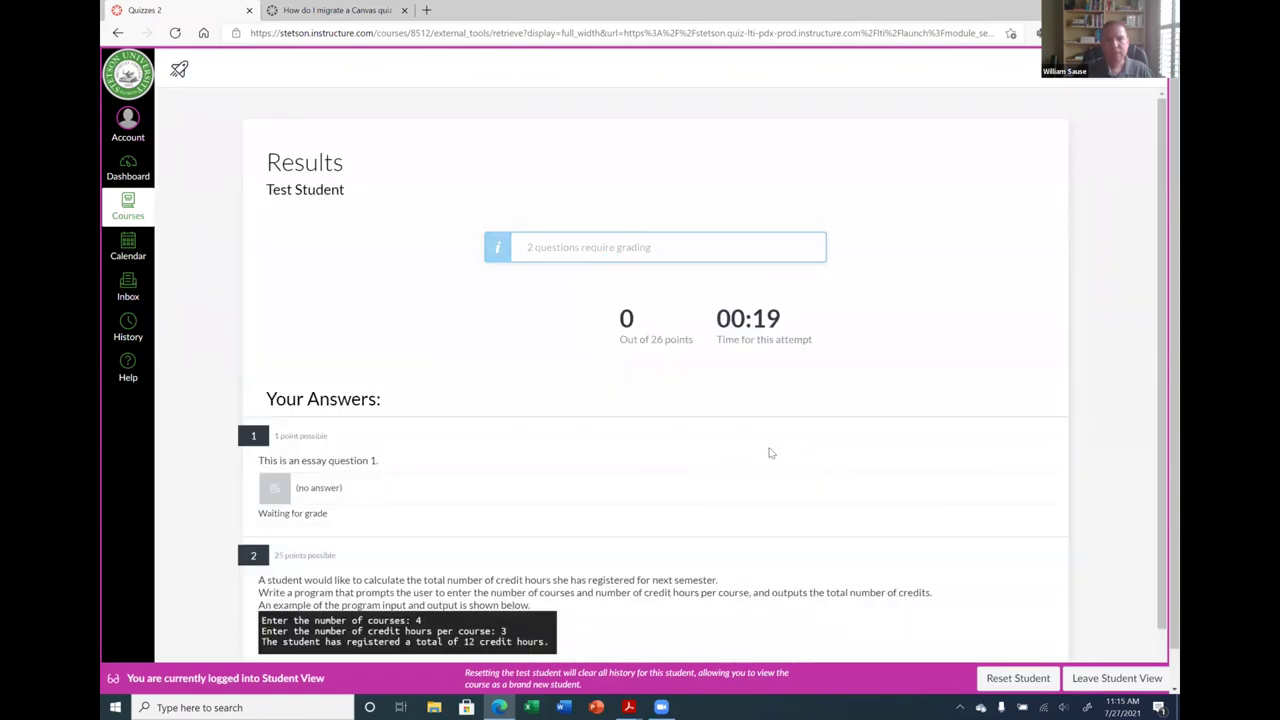
scroll(600, 420, down, 2)
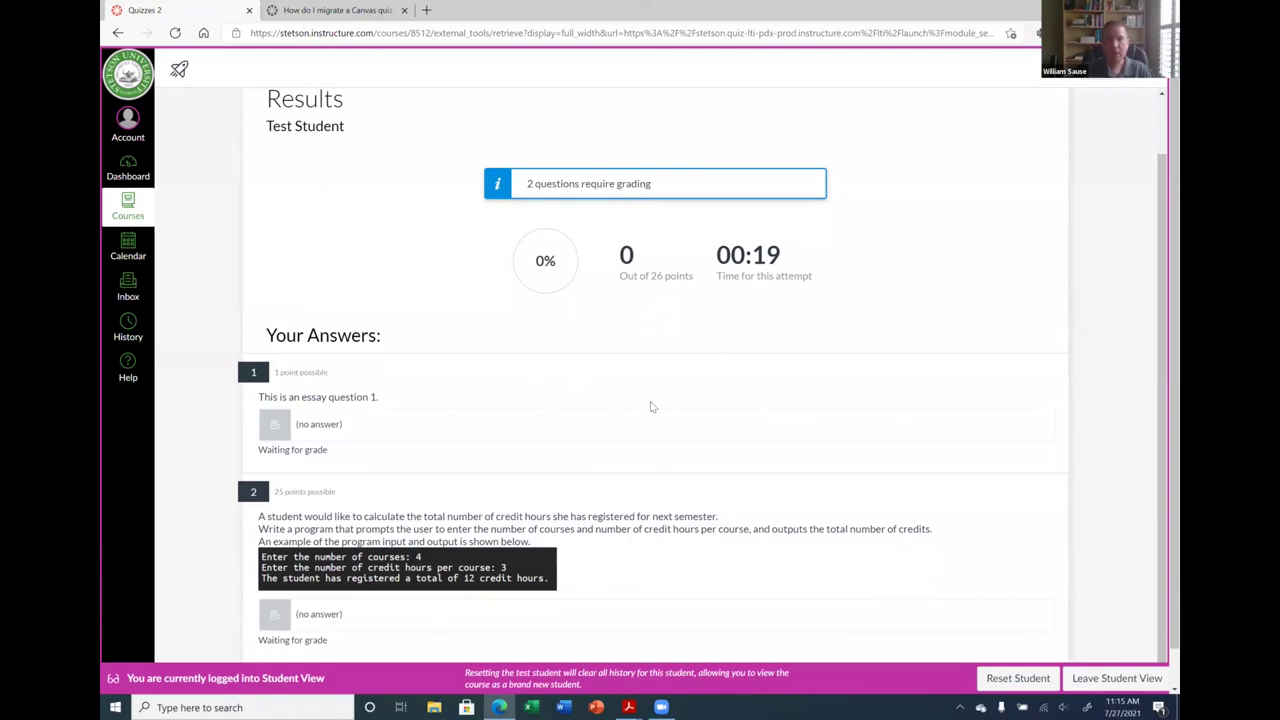
click(1095, 682)
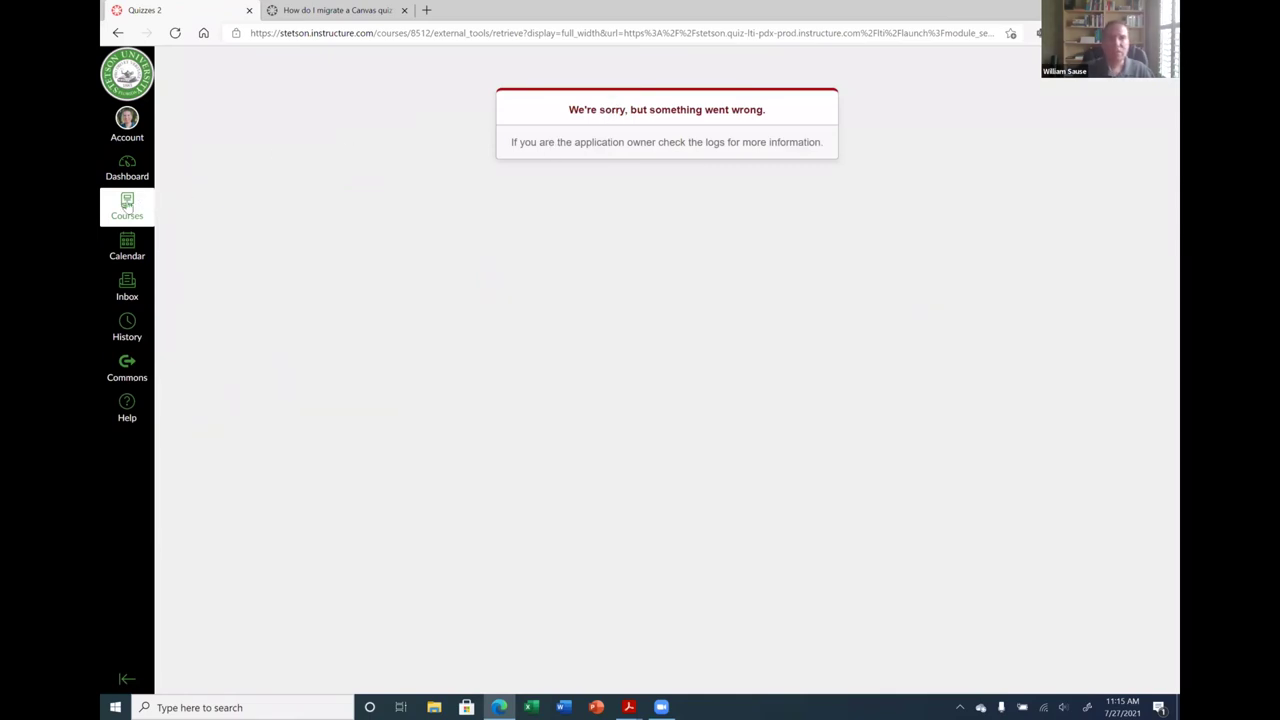
Look through the list of courses and open the imported BBImport-Programming for Analytics course.
click(127, 205)
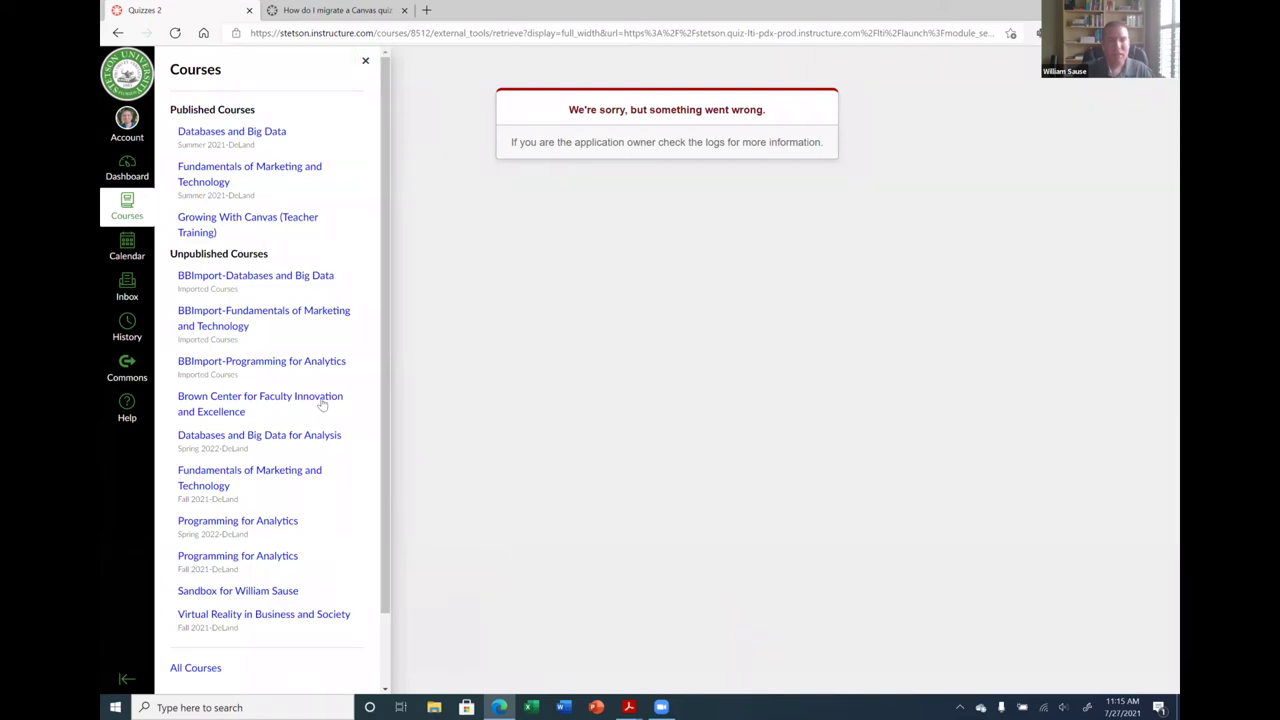
scroll(268, 532, down, 2)
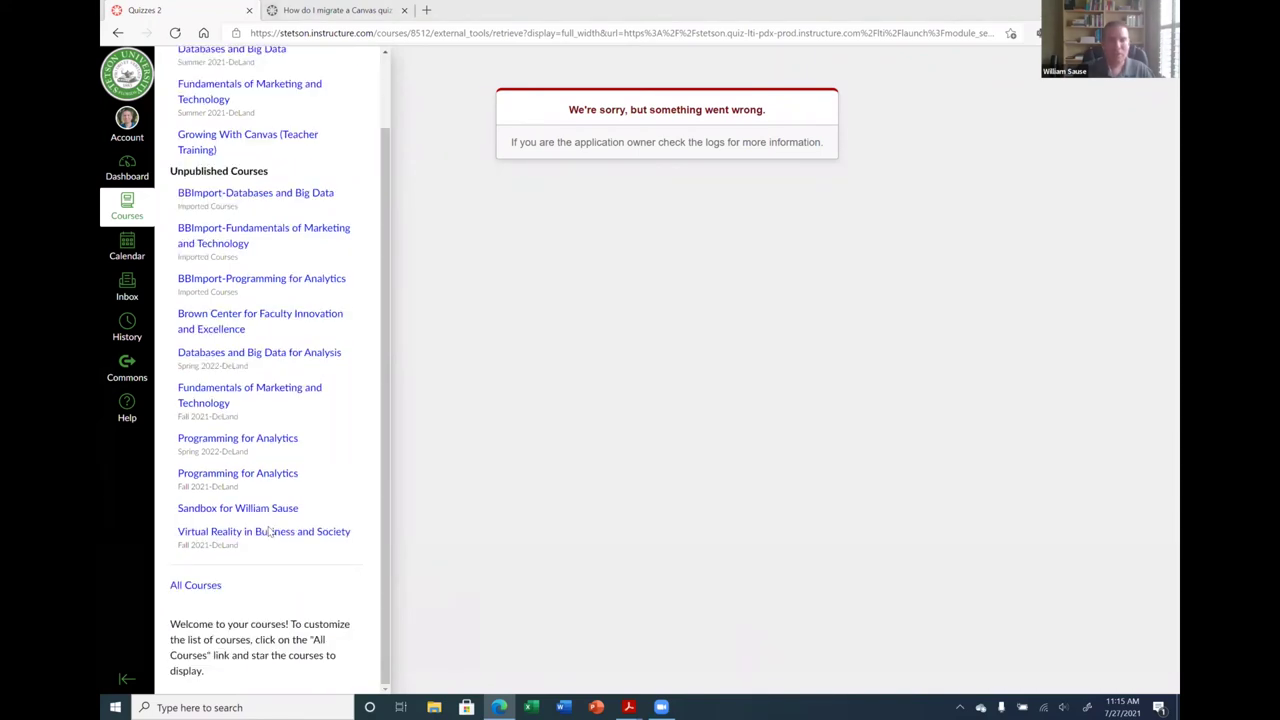
scroll(281, 455, up, 2)
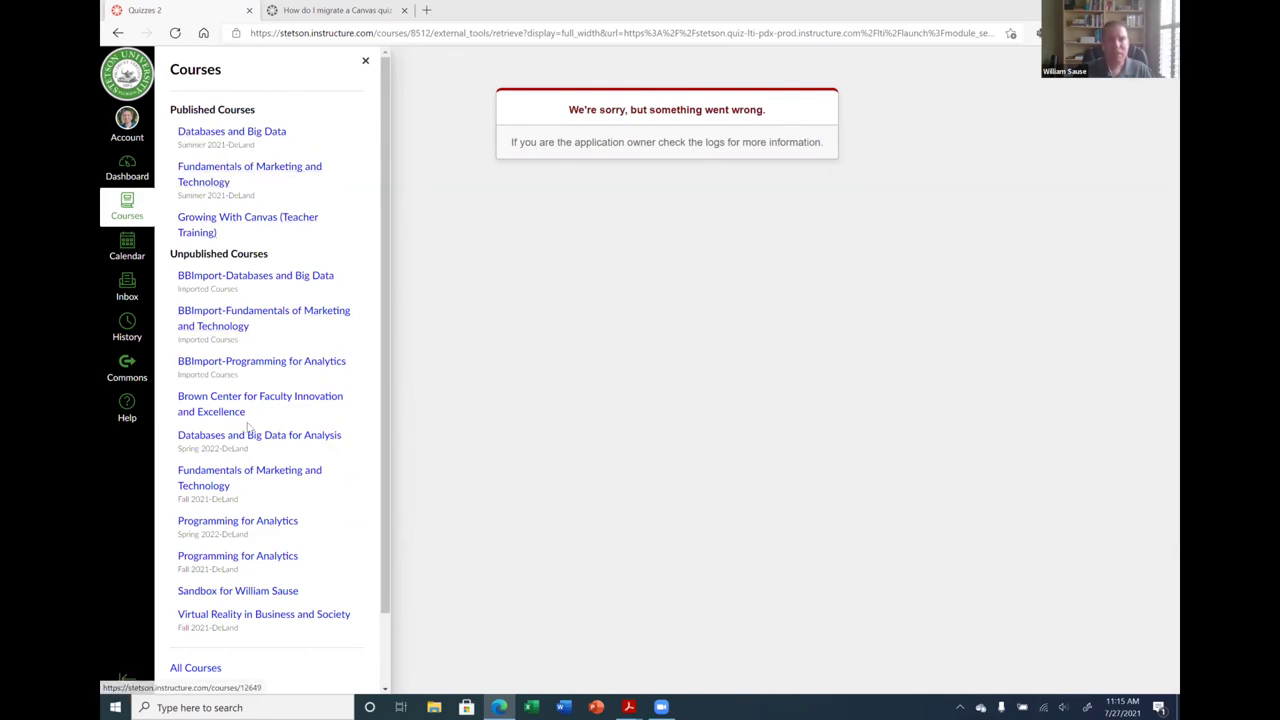
scroll(253, 451, down, 1)
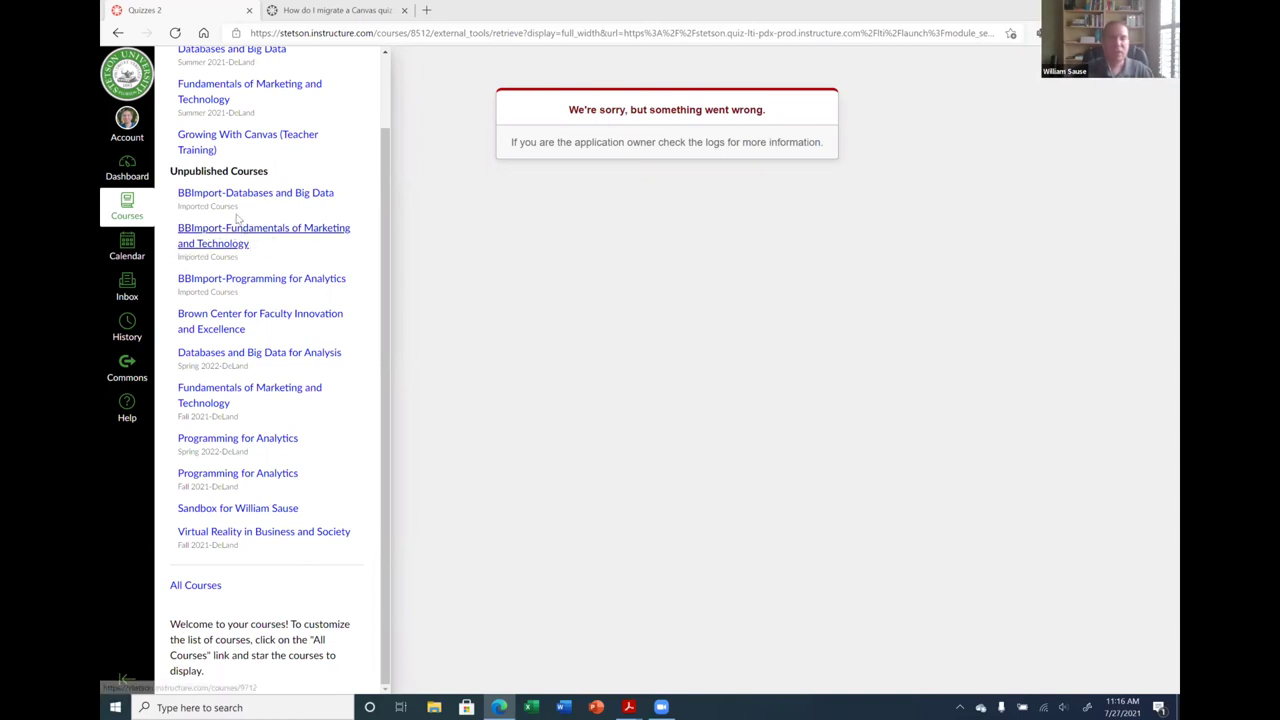
click(222, 280)
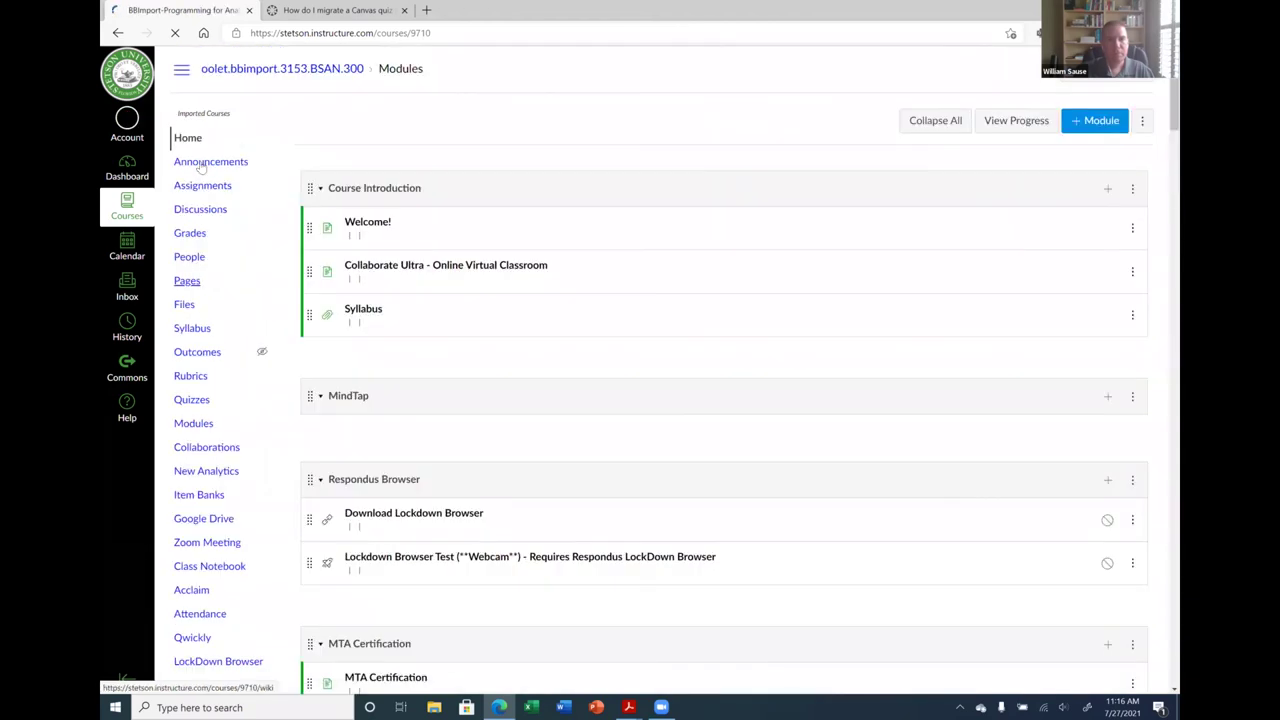
Open the Fall 2021 Programming for Analytics course from the dashboard and go to its quiz list.
click(143, 178)
scroll(343, 434, down, 3)
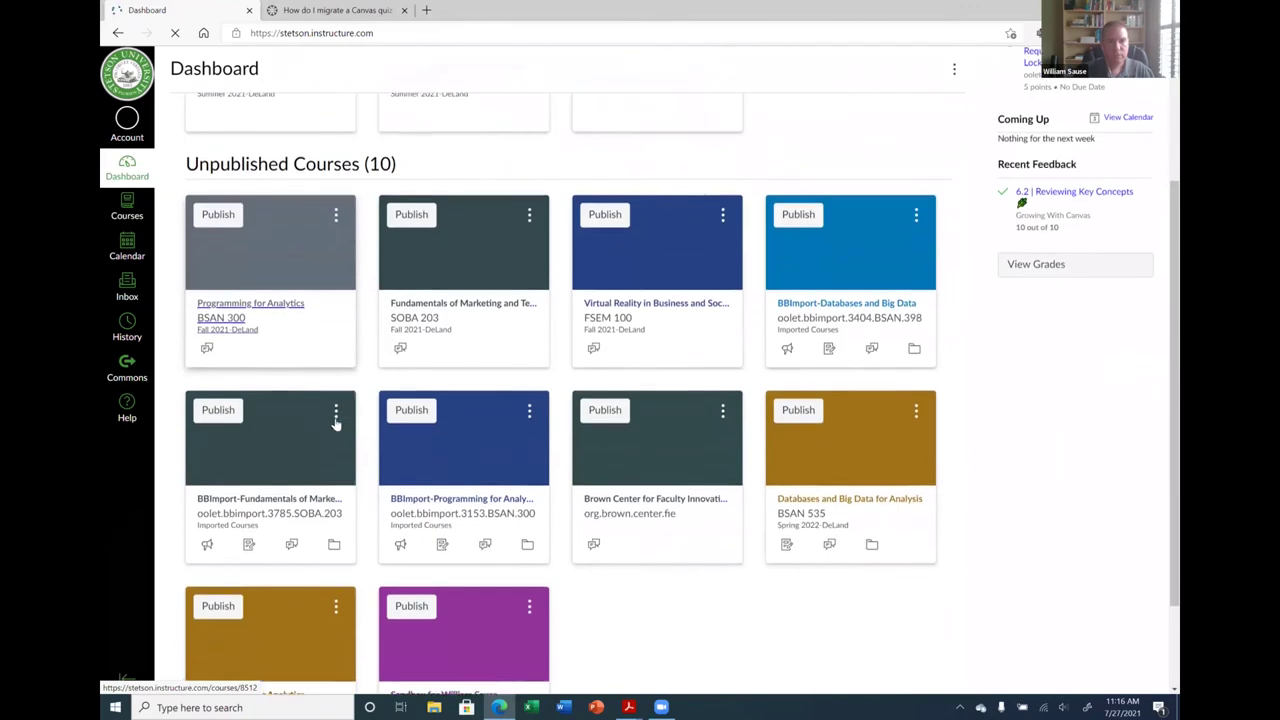
scroll(265, 330, down, 1)
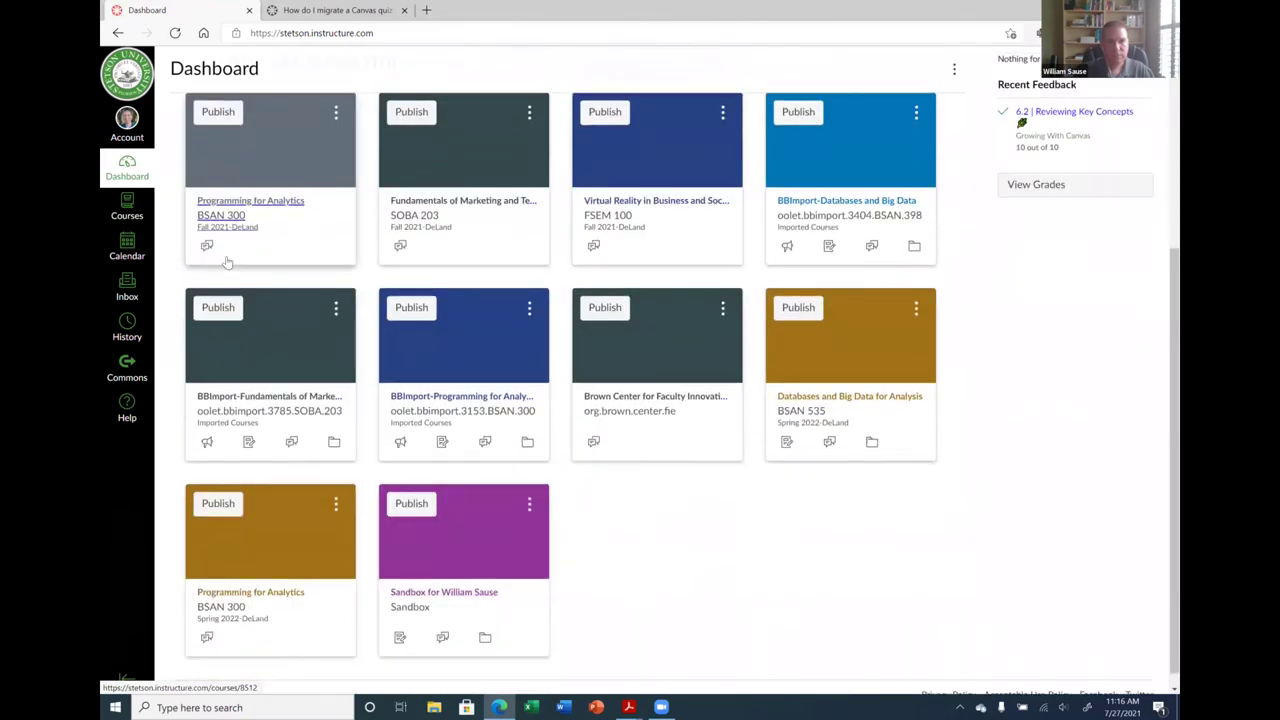
click(217, 222)
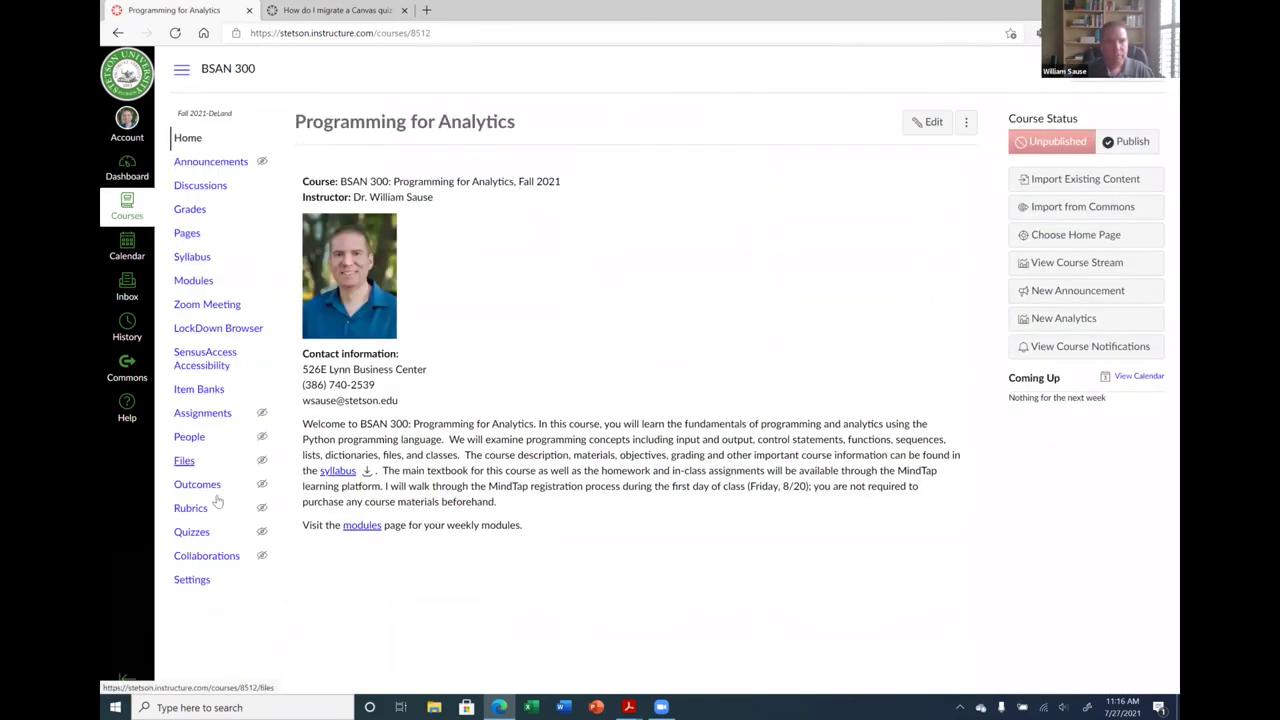
click(186, 536)
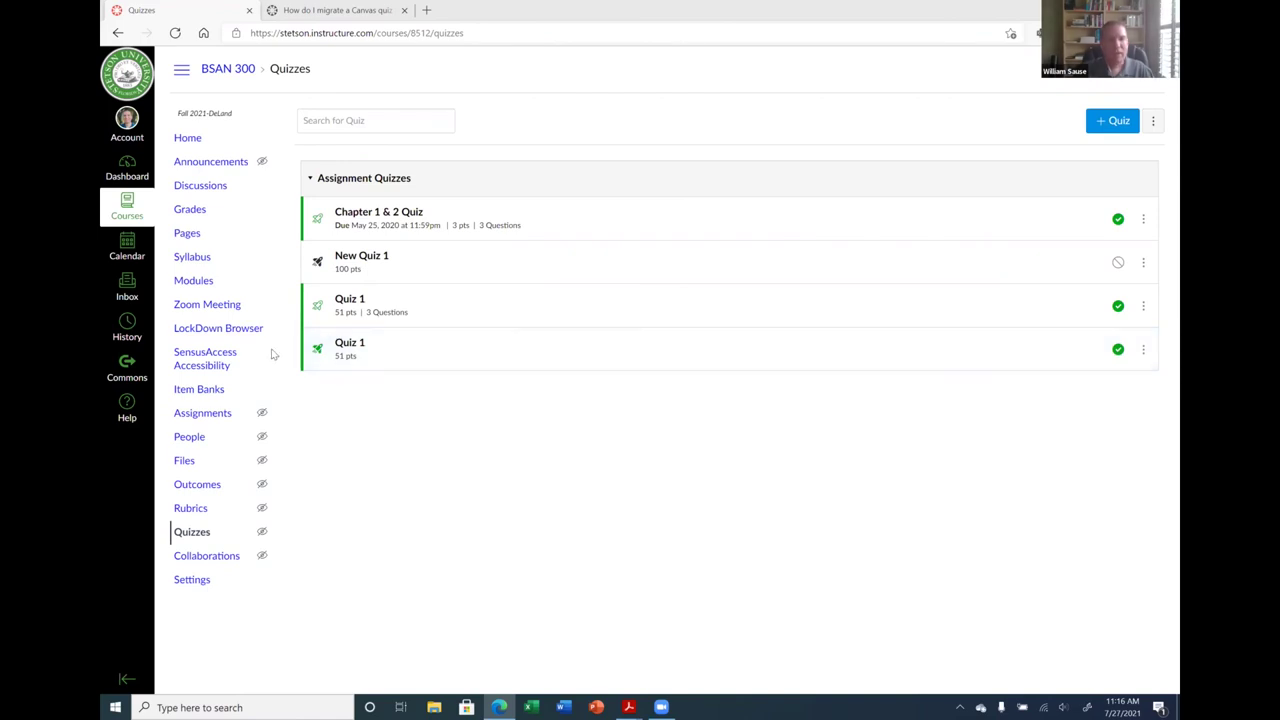
Open the New Quizzes version of Quiz 1 for editing, check its assignment details, and enter its question builder.
click(1143, 350)
click(1137, 386)
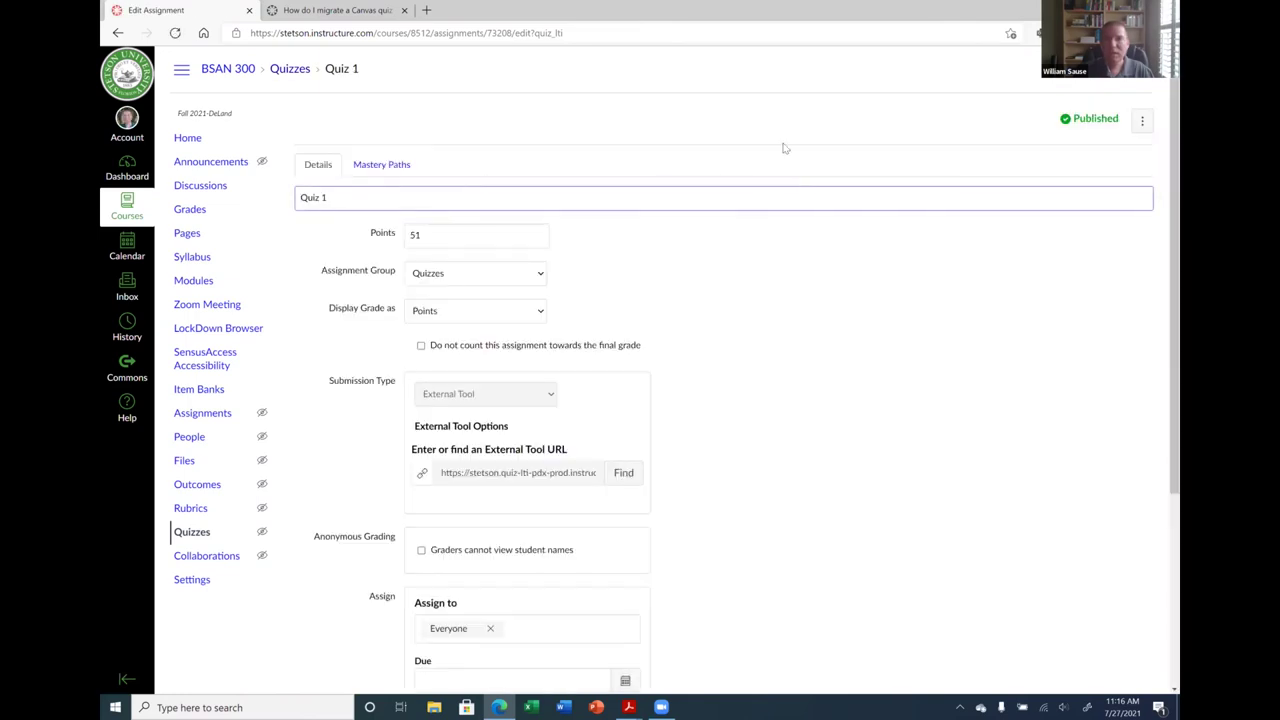
scroll(852, 405, down, 3)
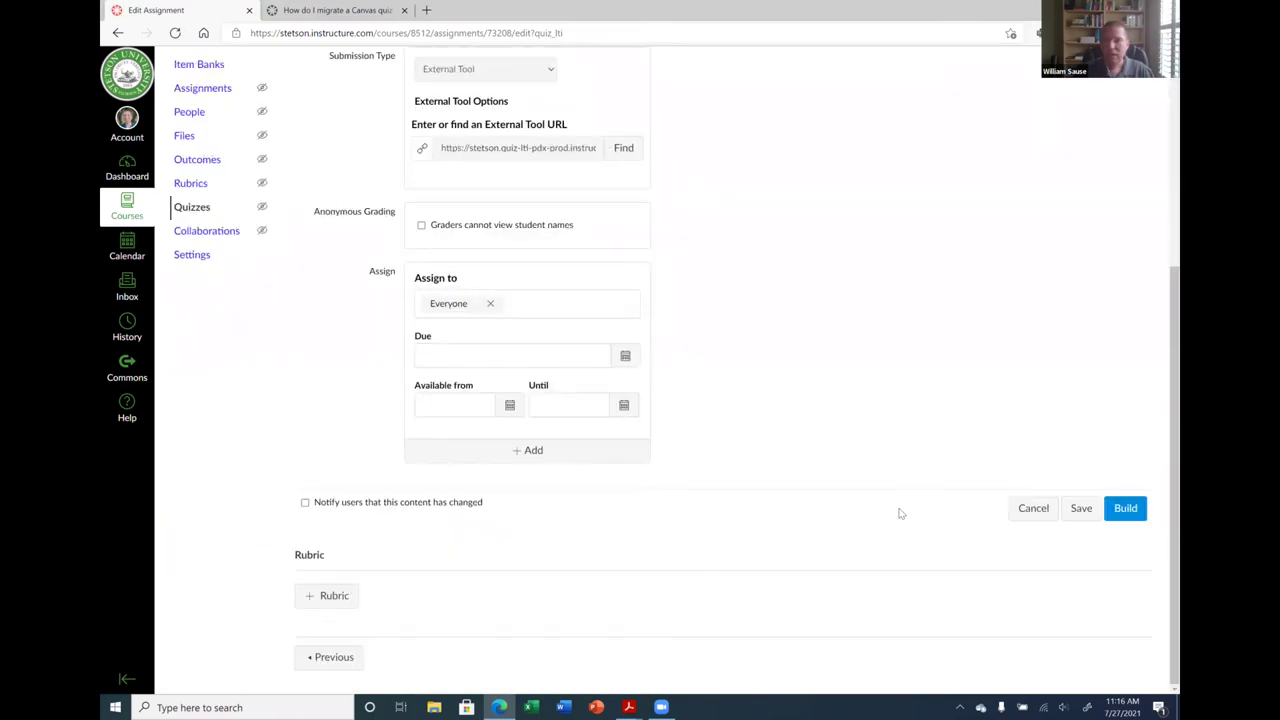
click(1127, 508)
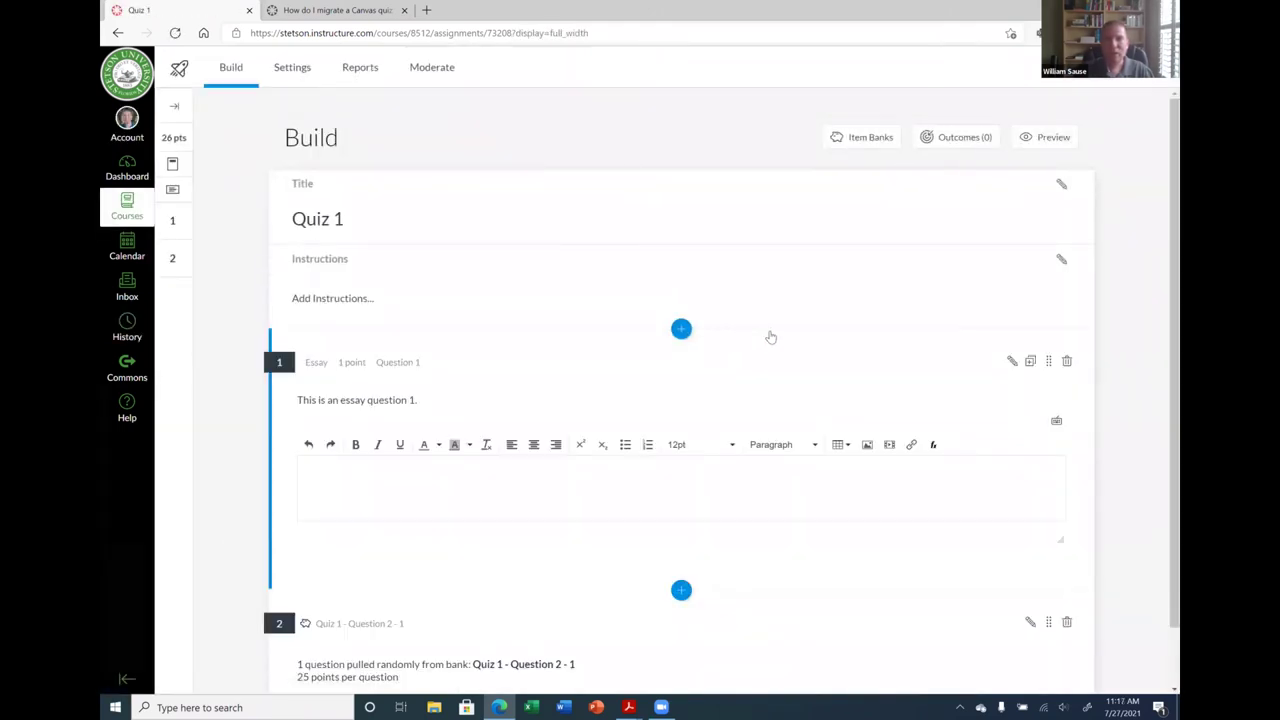
Check the question selection options of question 2's item bank and leave it on randomly selected questions.
scroll(755, 370, down, 1)
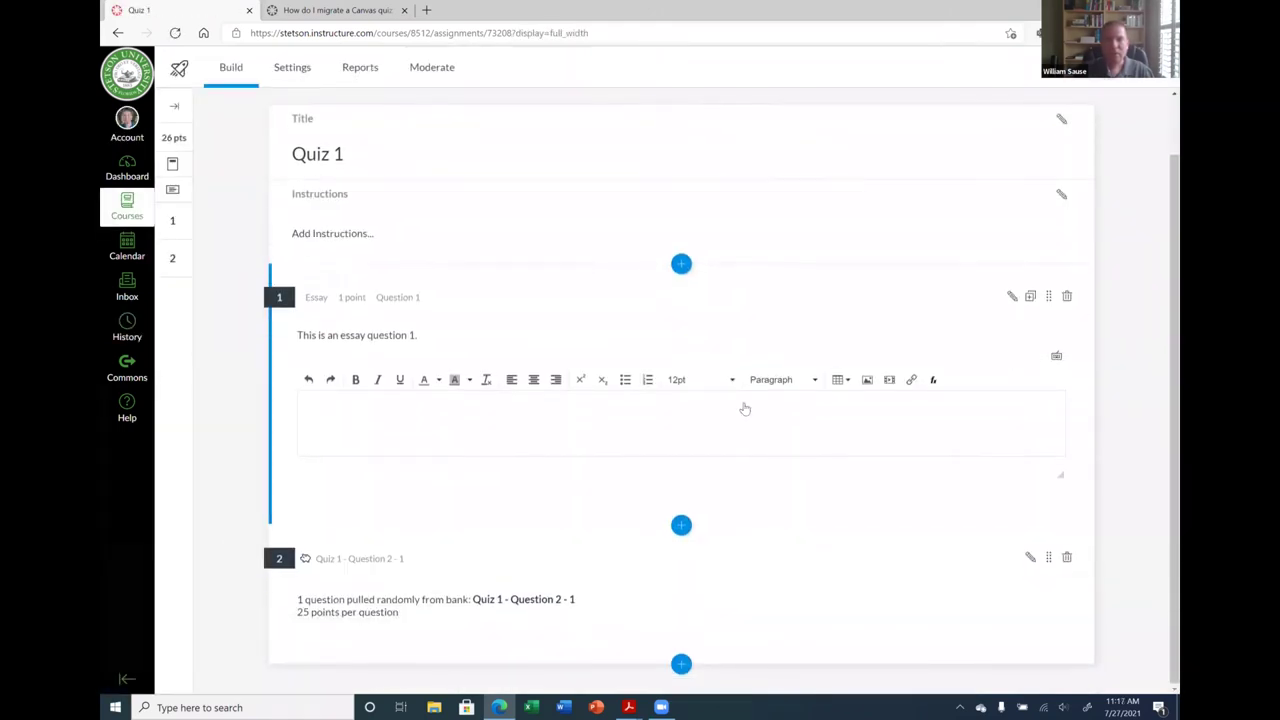
click(520, 603)
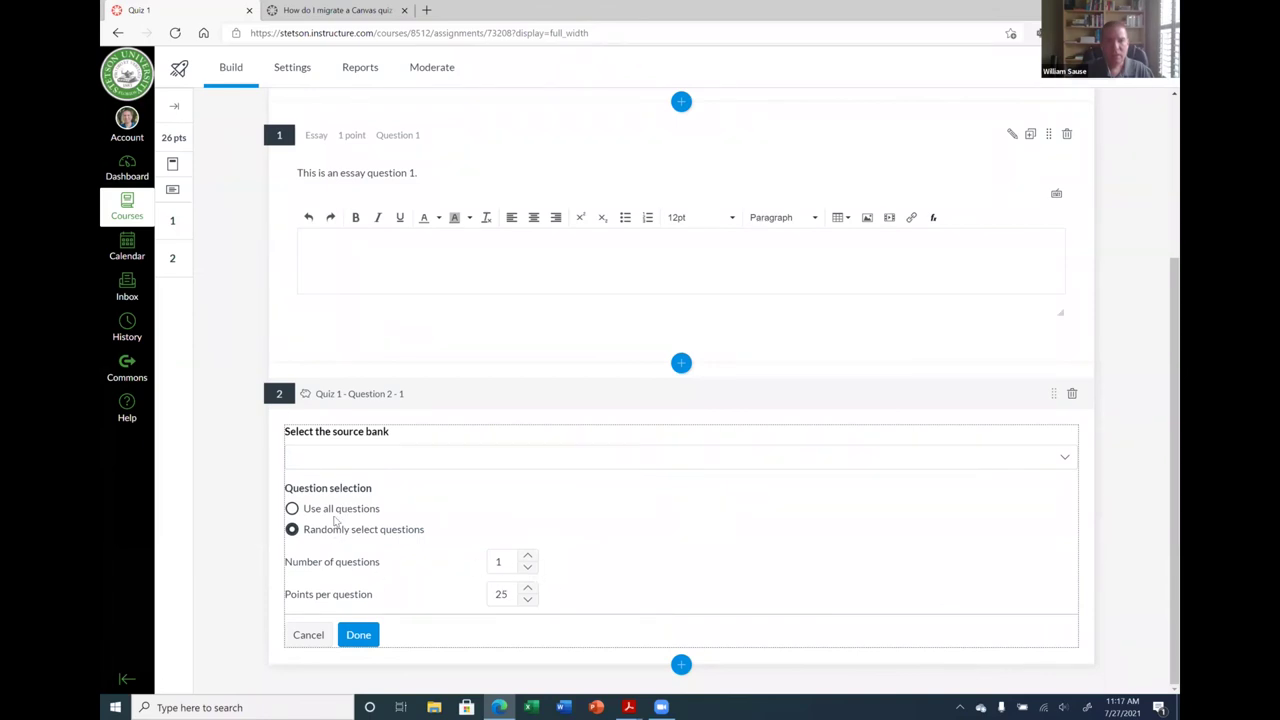
click(335, 509)
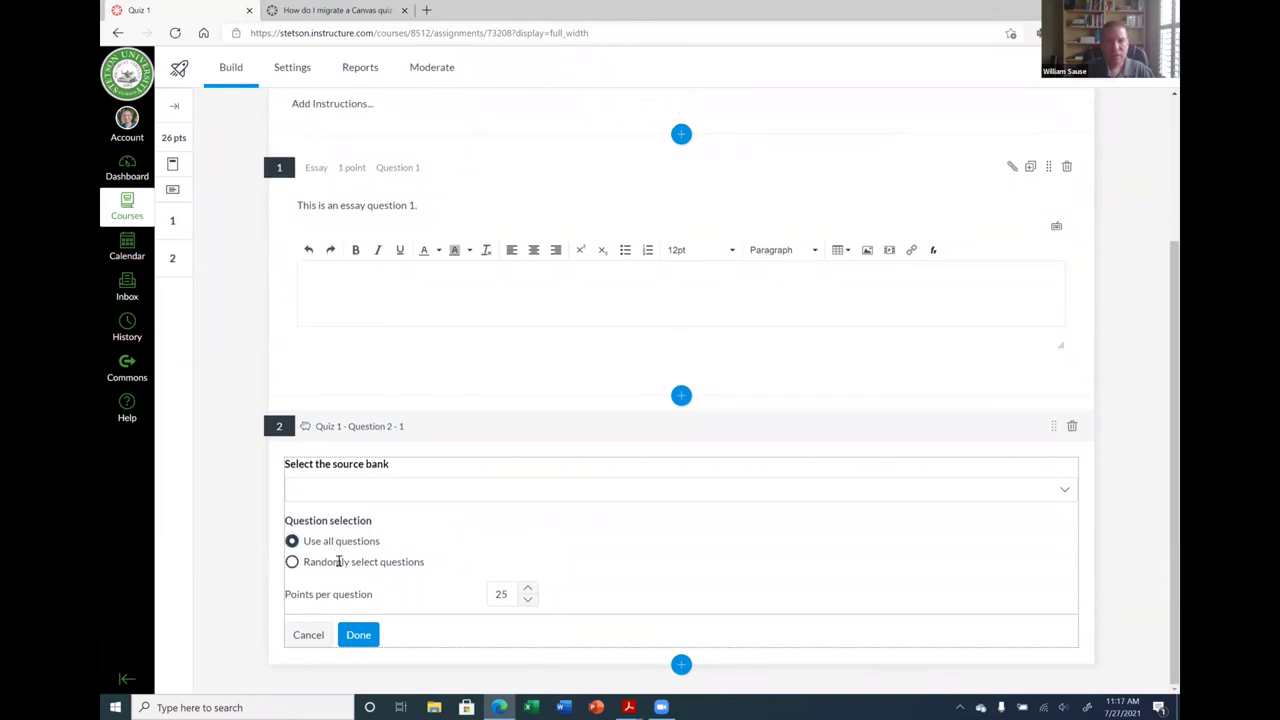
click(340, 561)
click(356, 667)
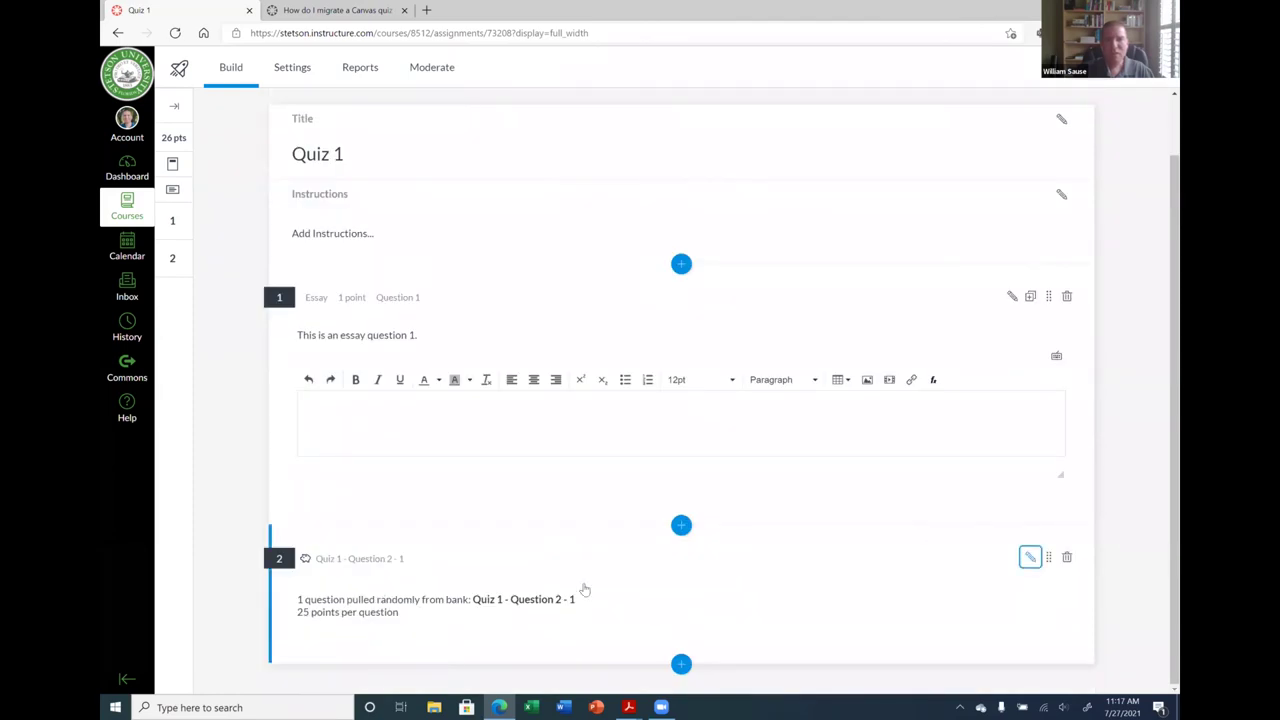
Open the item banks from Quiz 1, look through the bank list and its sorting options, and close it.
scroll(734, 514, up, 1)
scroll(813, 210, down, 1)
scroll(813, 210, up, 1)
click(856, 145)
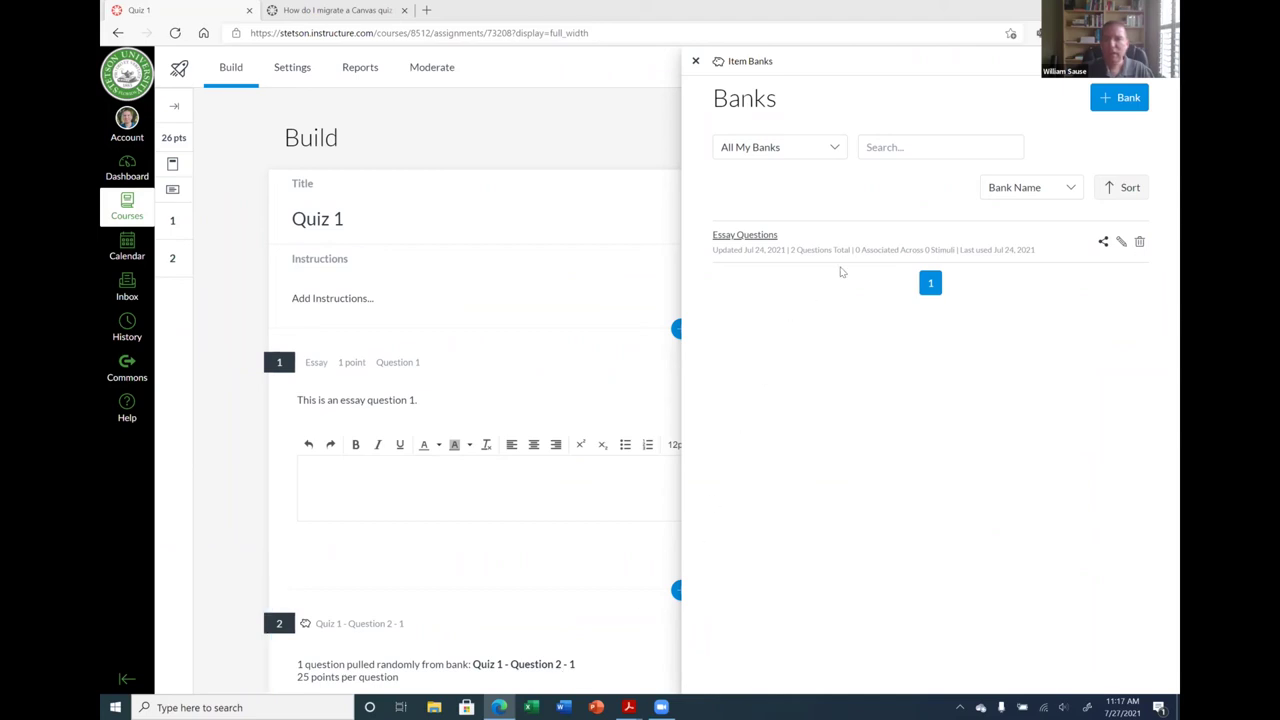
click(1050, 188)
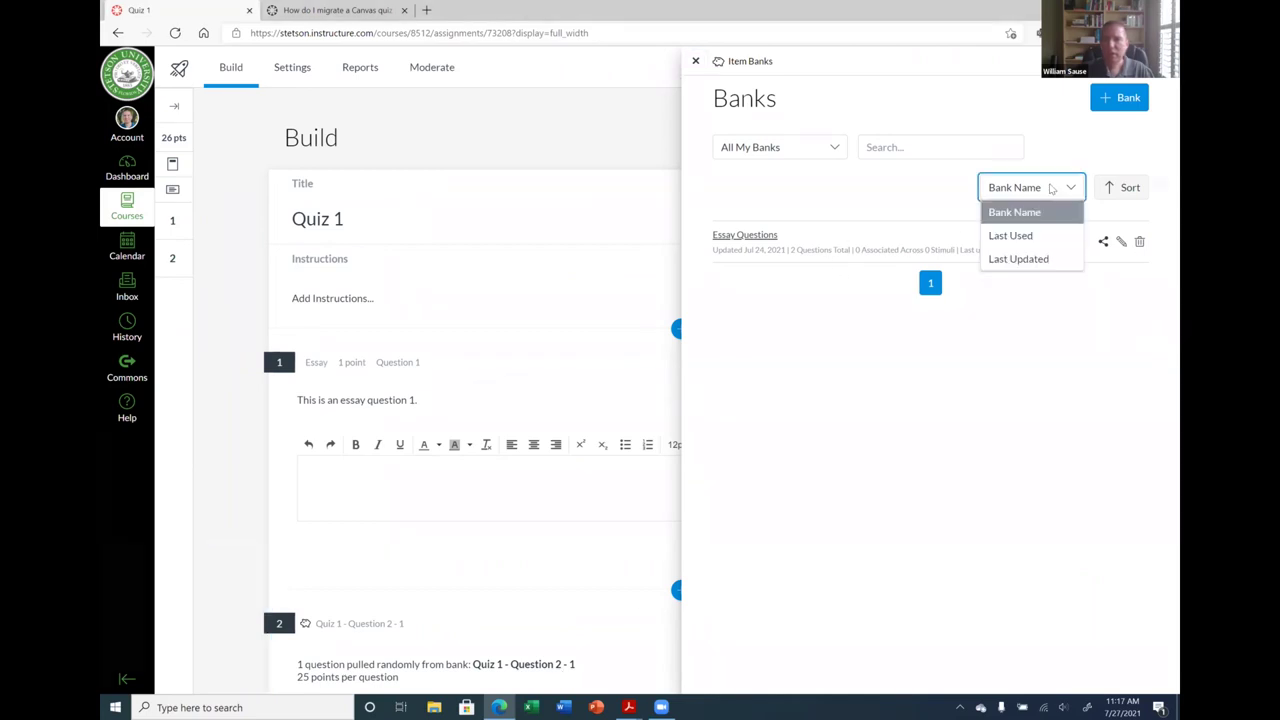
click(1050, 188)
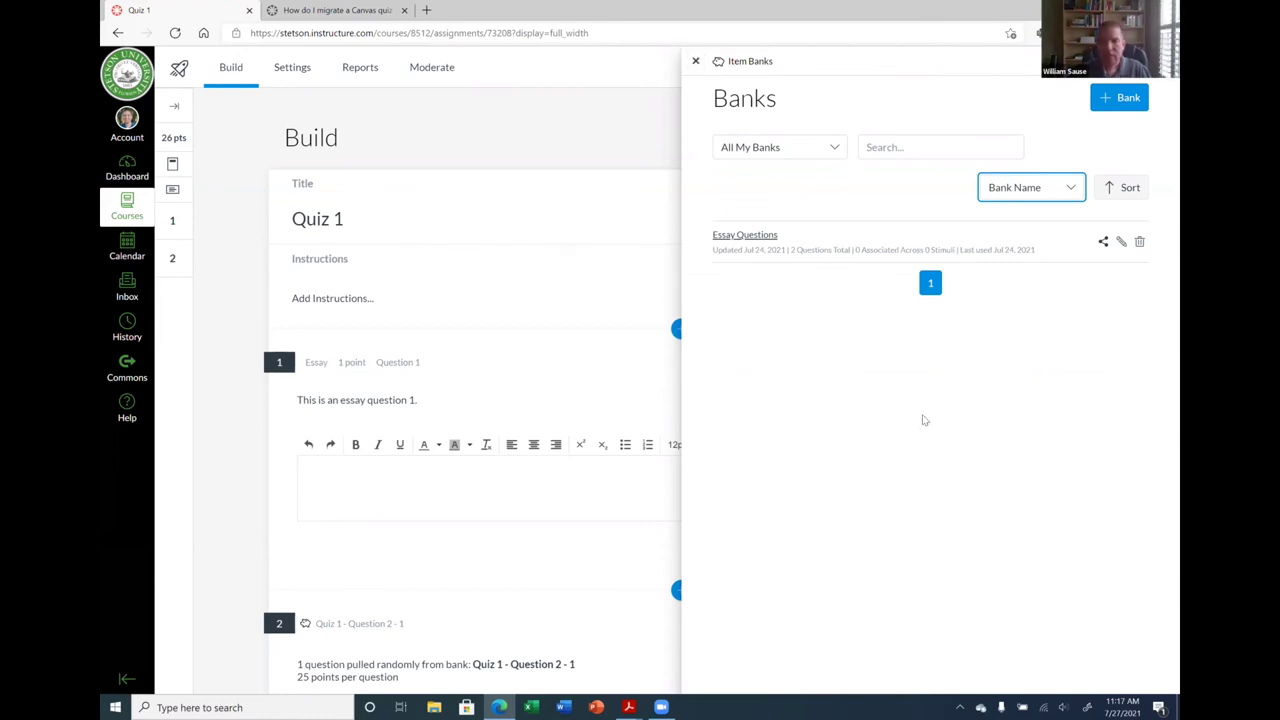
click(869, 404)
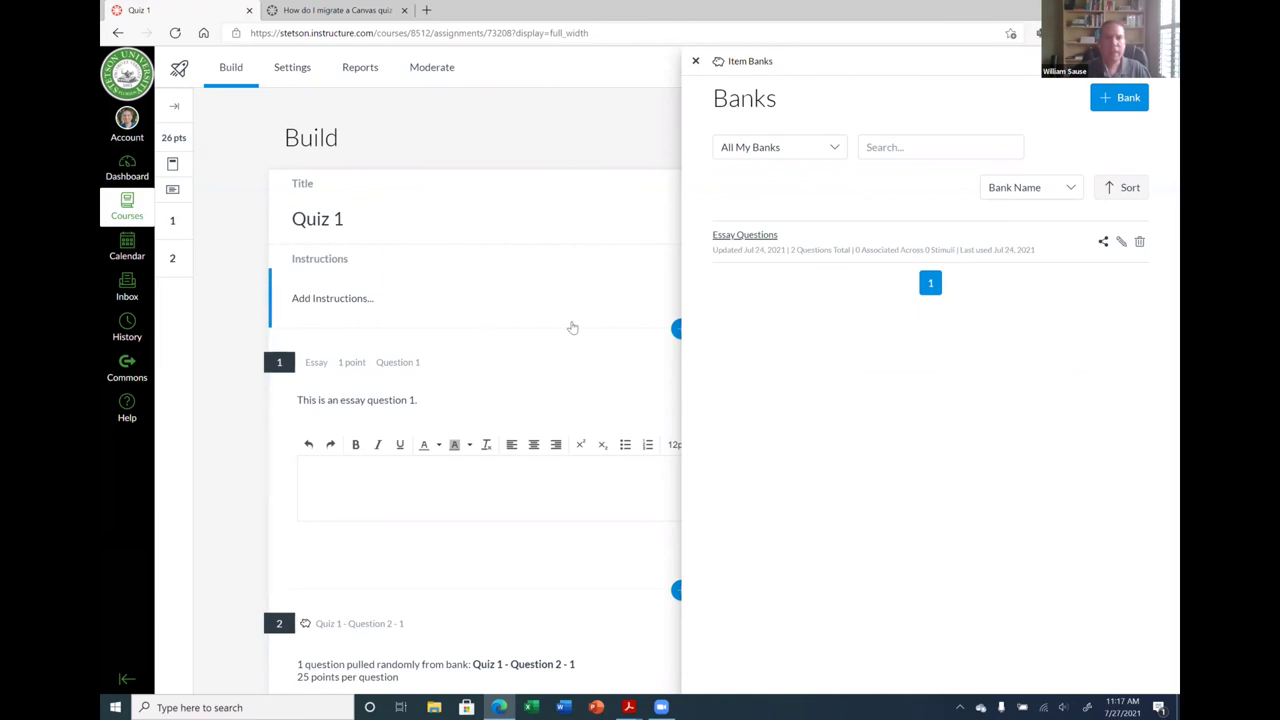
click(695, 62)
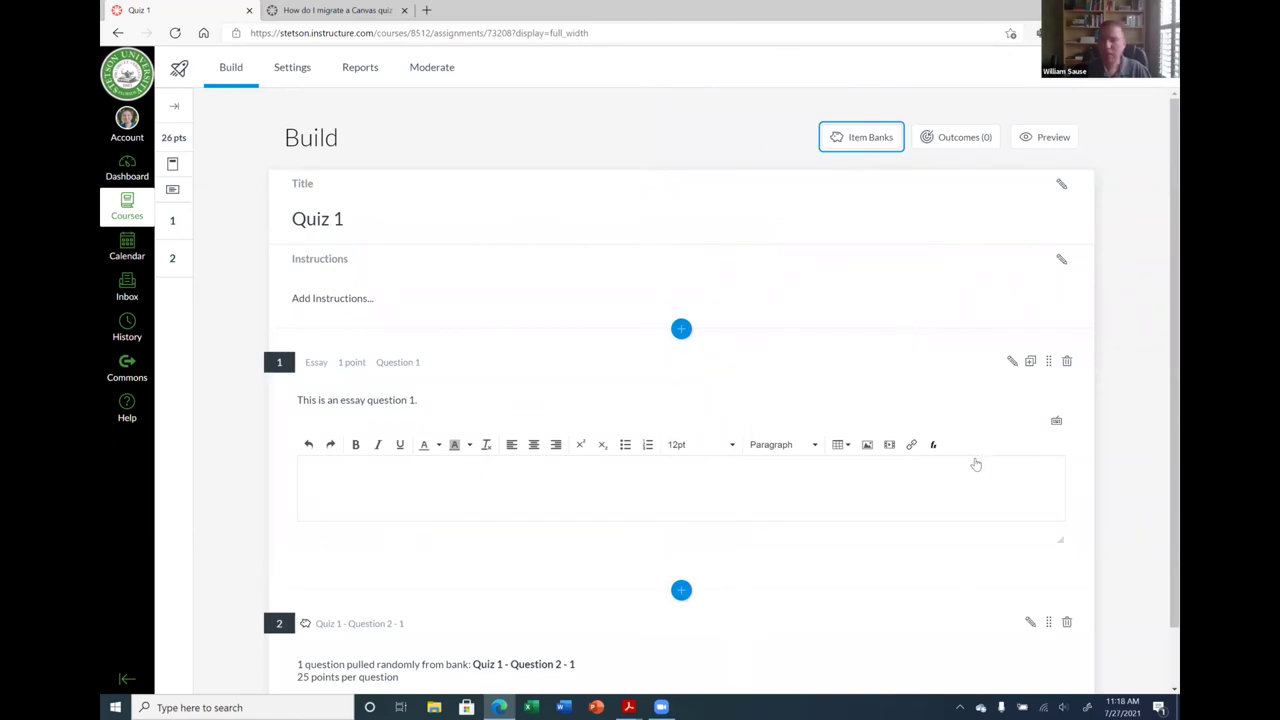
click(412, 212)
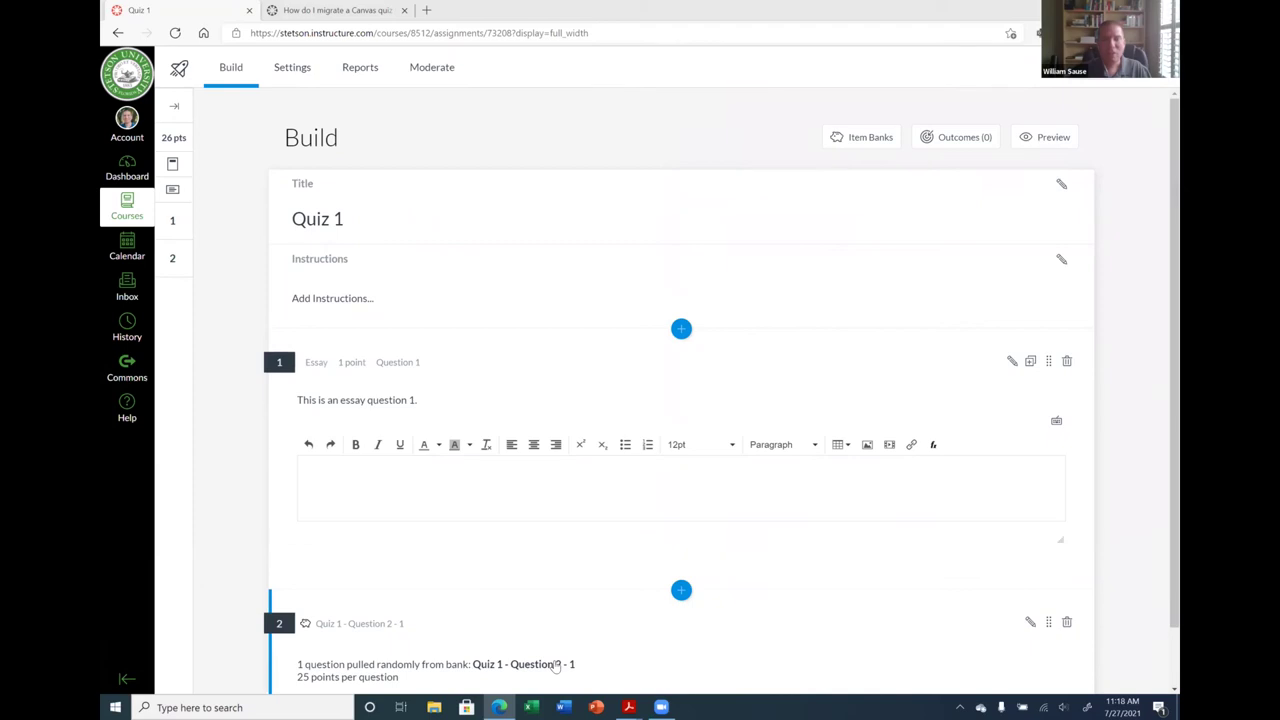
scroll(523, 443, down, 1)
scroll(523, 443, up, 1)
scroll(521, 448, down, 1)
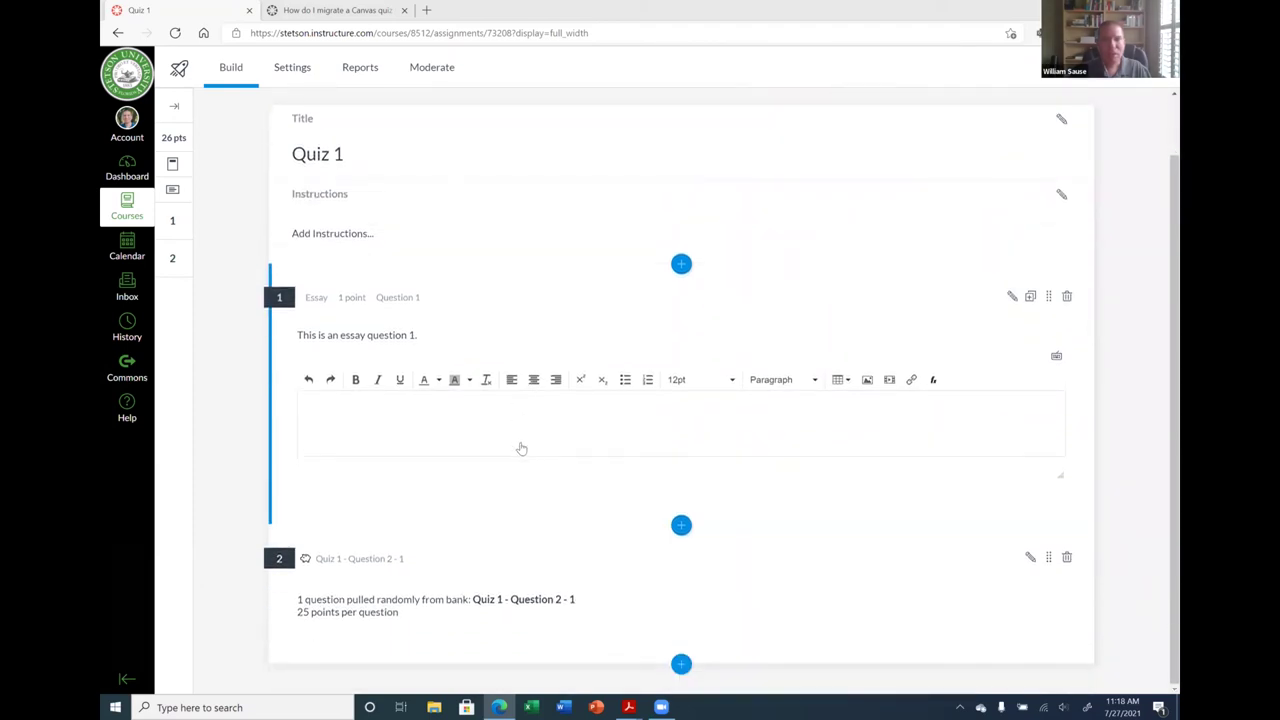